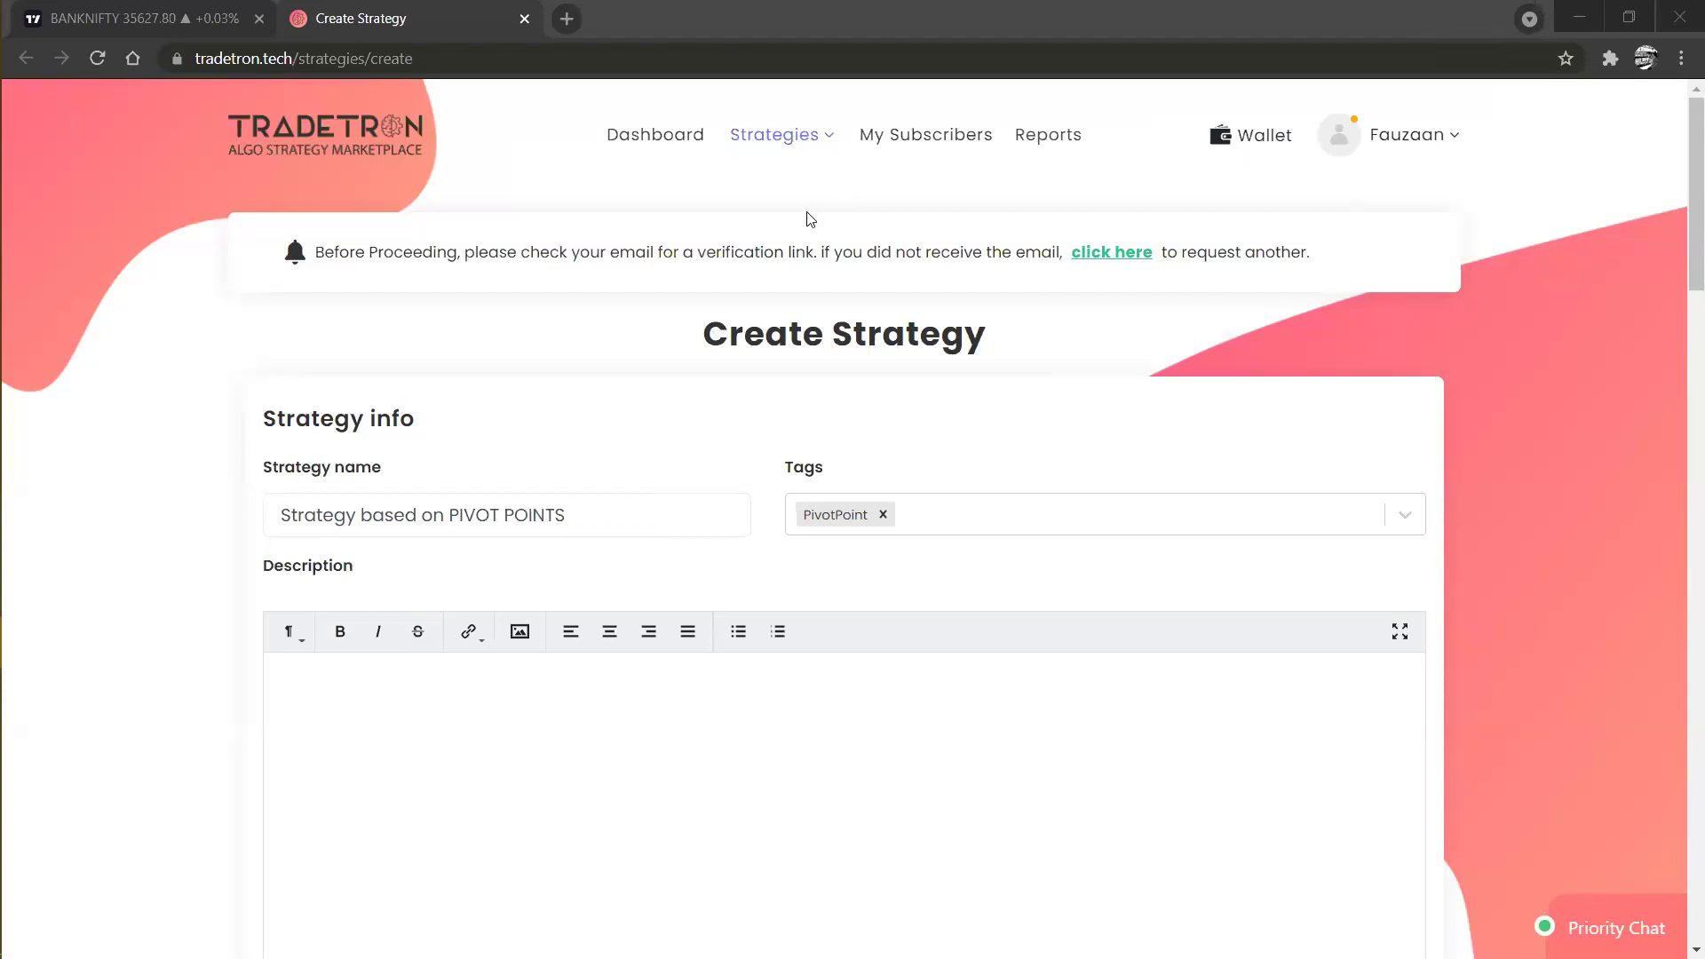
right_click(778, 219)
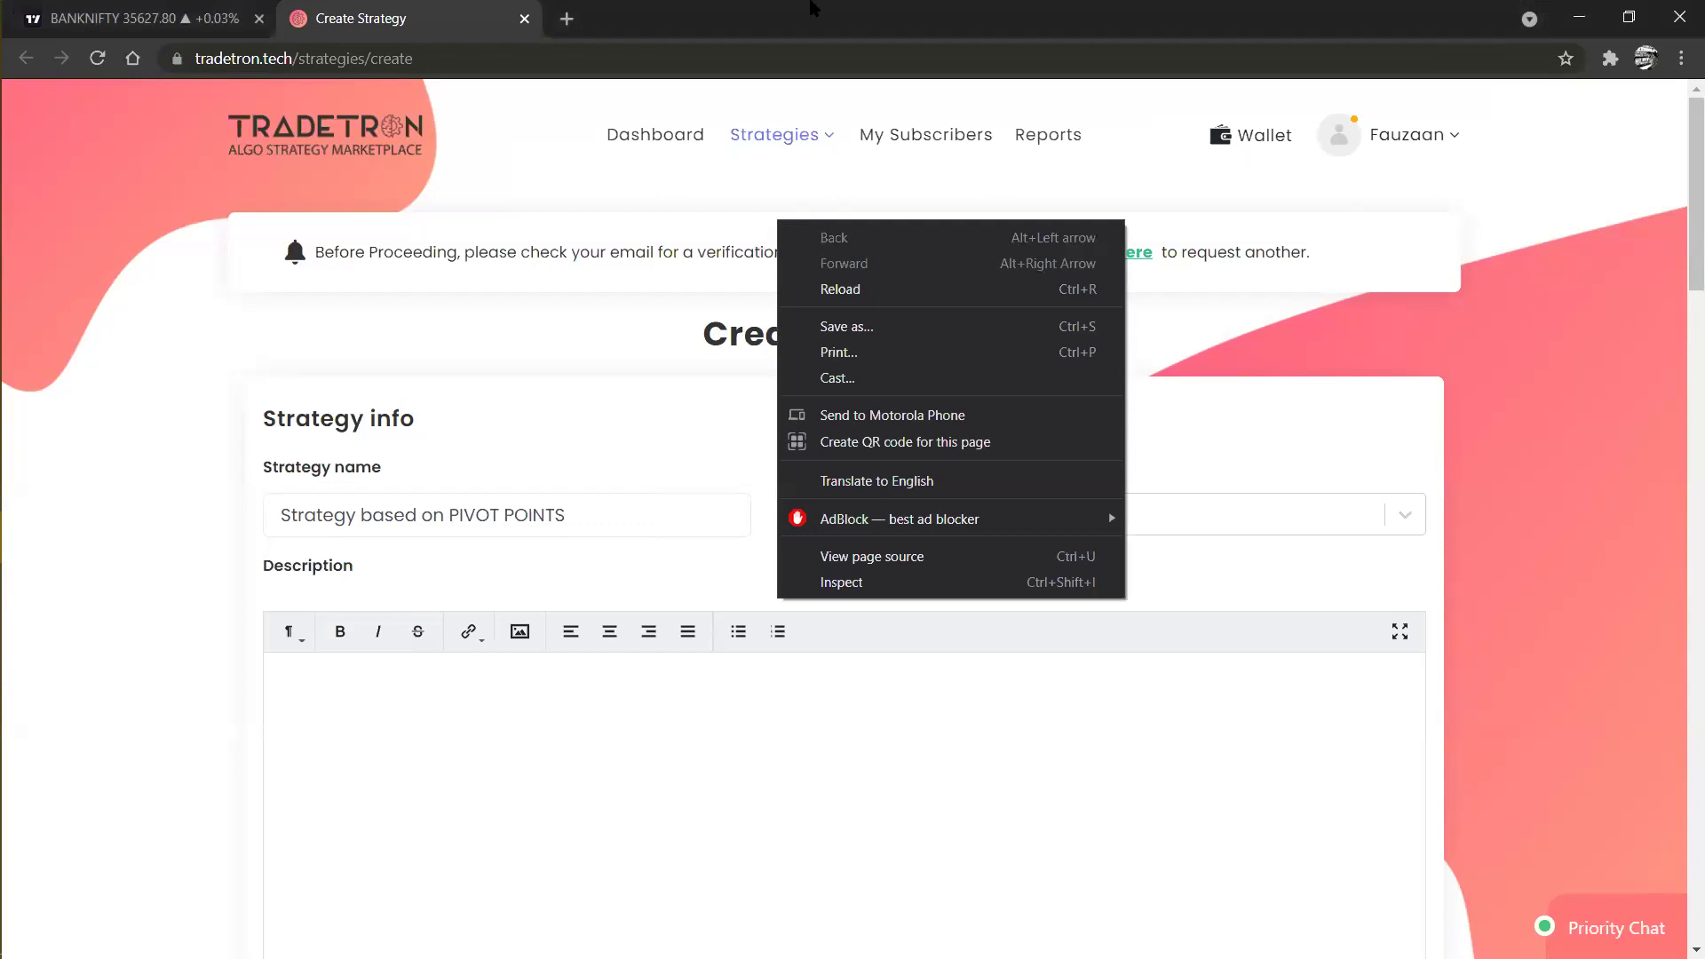
left_click(1477, 514)
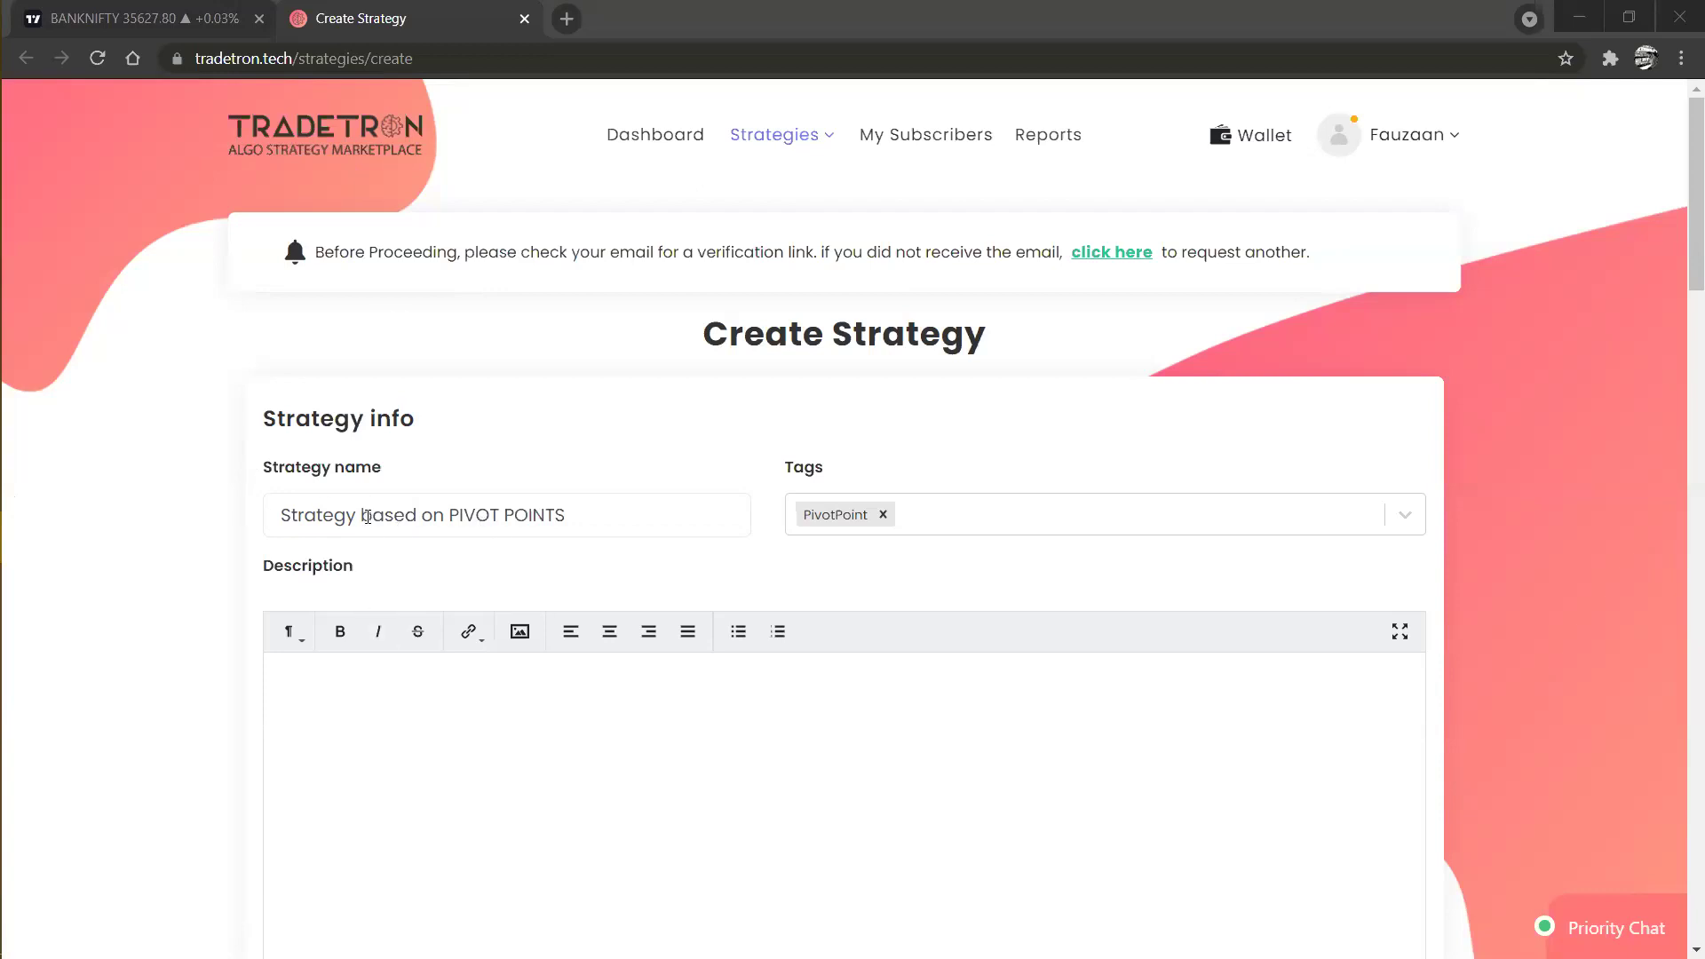
scroll(379, 558, "down", 2)
scroll(379, 553, "down", 4)
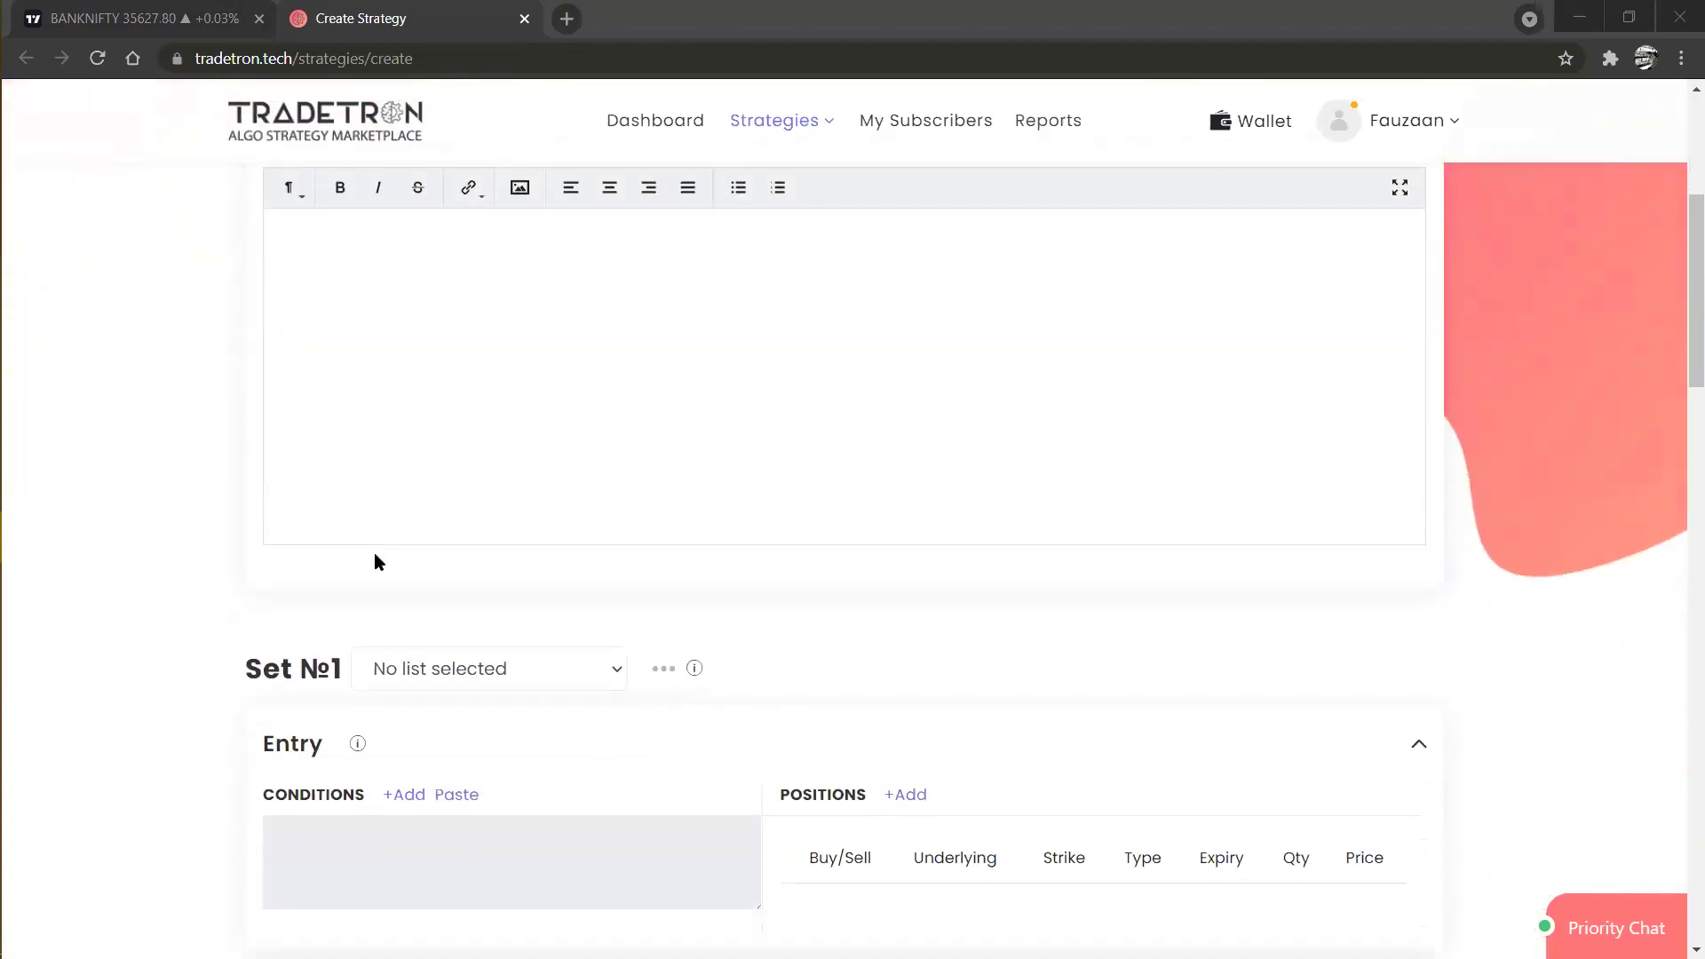
scroll(375, 553, "up", 4)
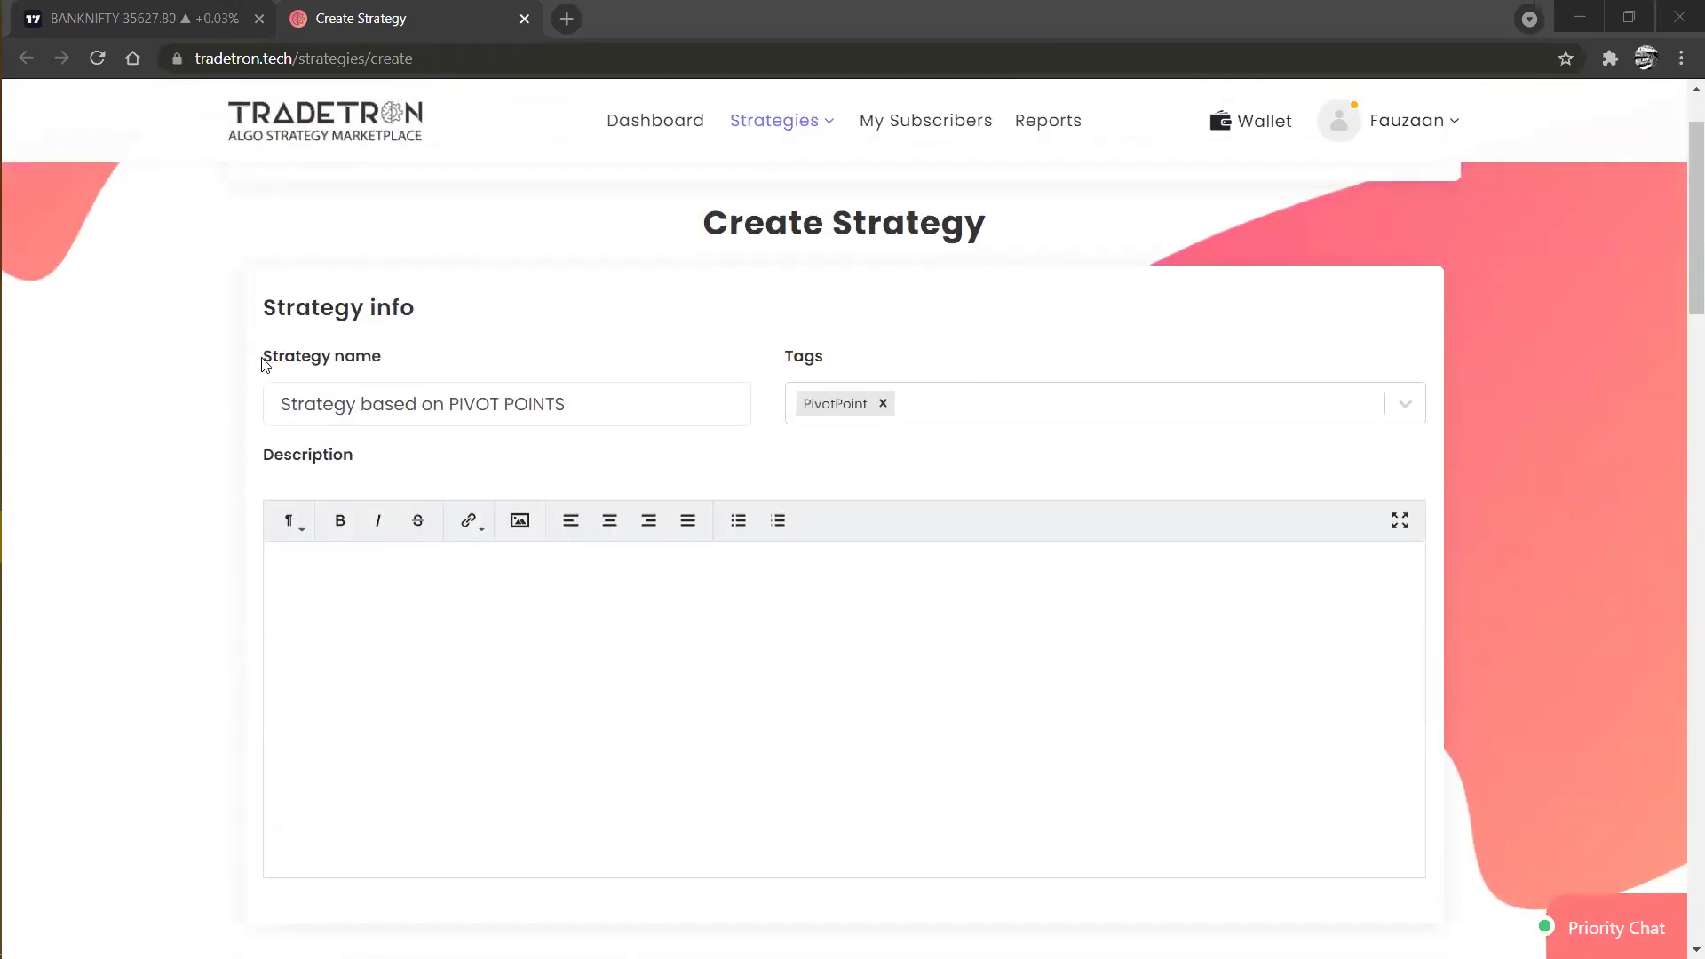
left_click_drag(391, 354, 384, 369)
left_click(382, 391)
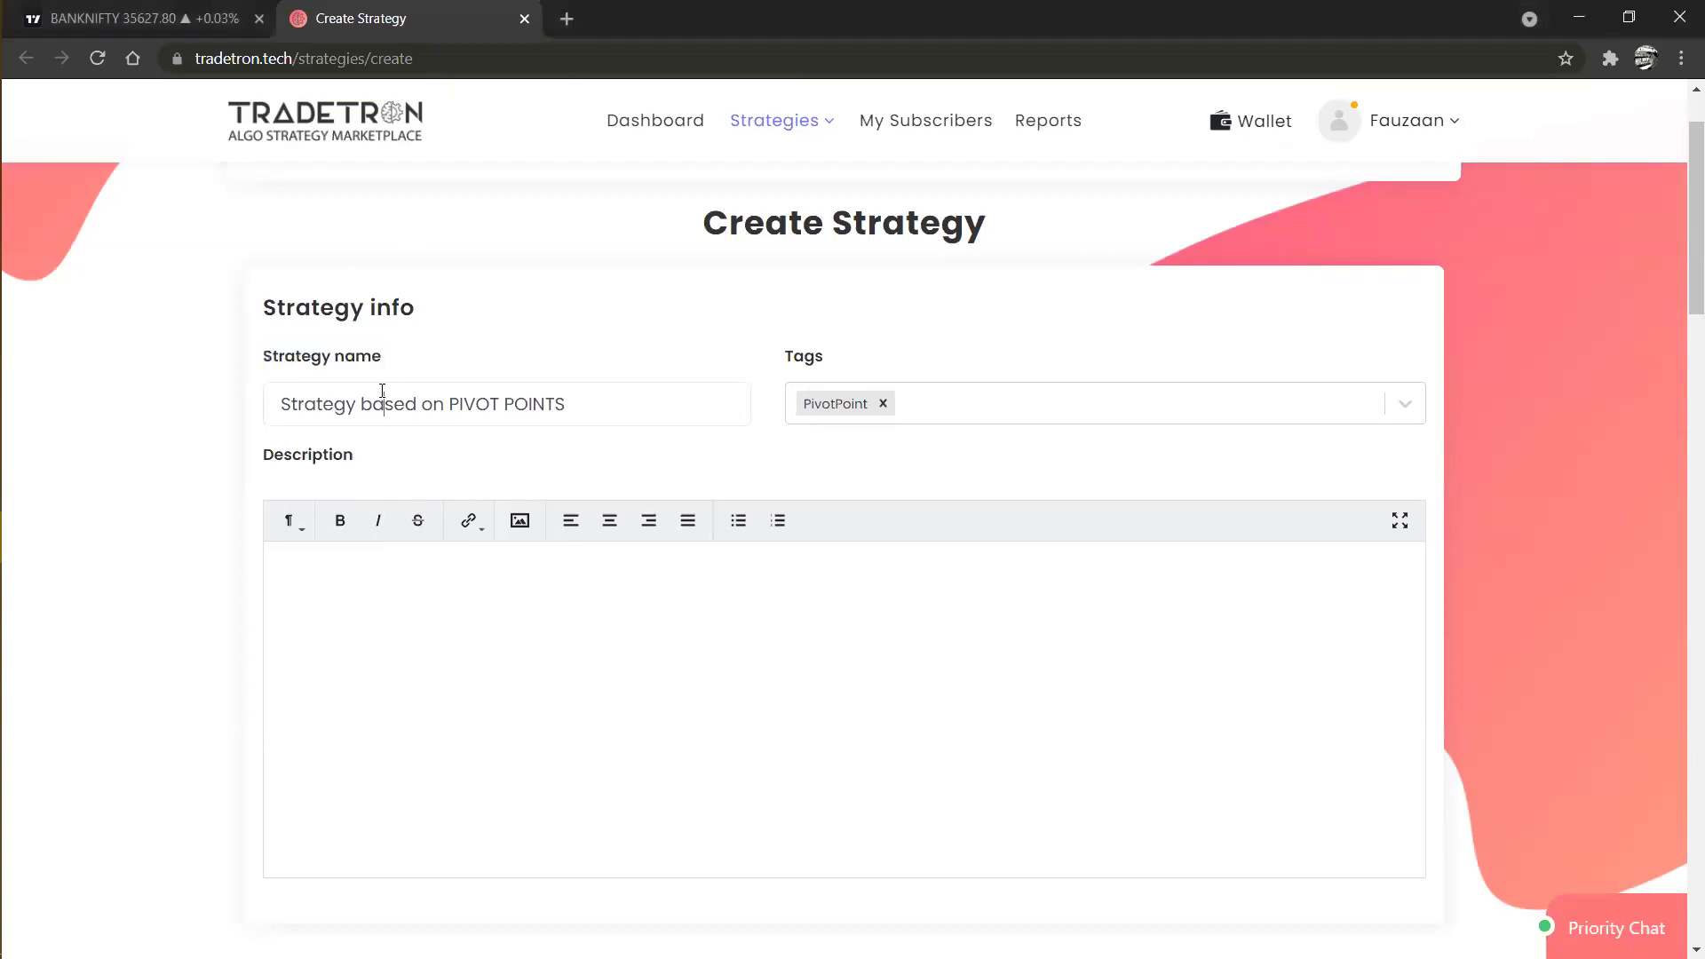
left_click(935, 404)
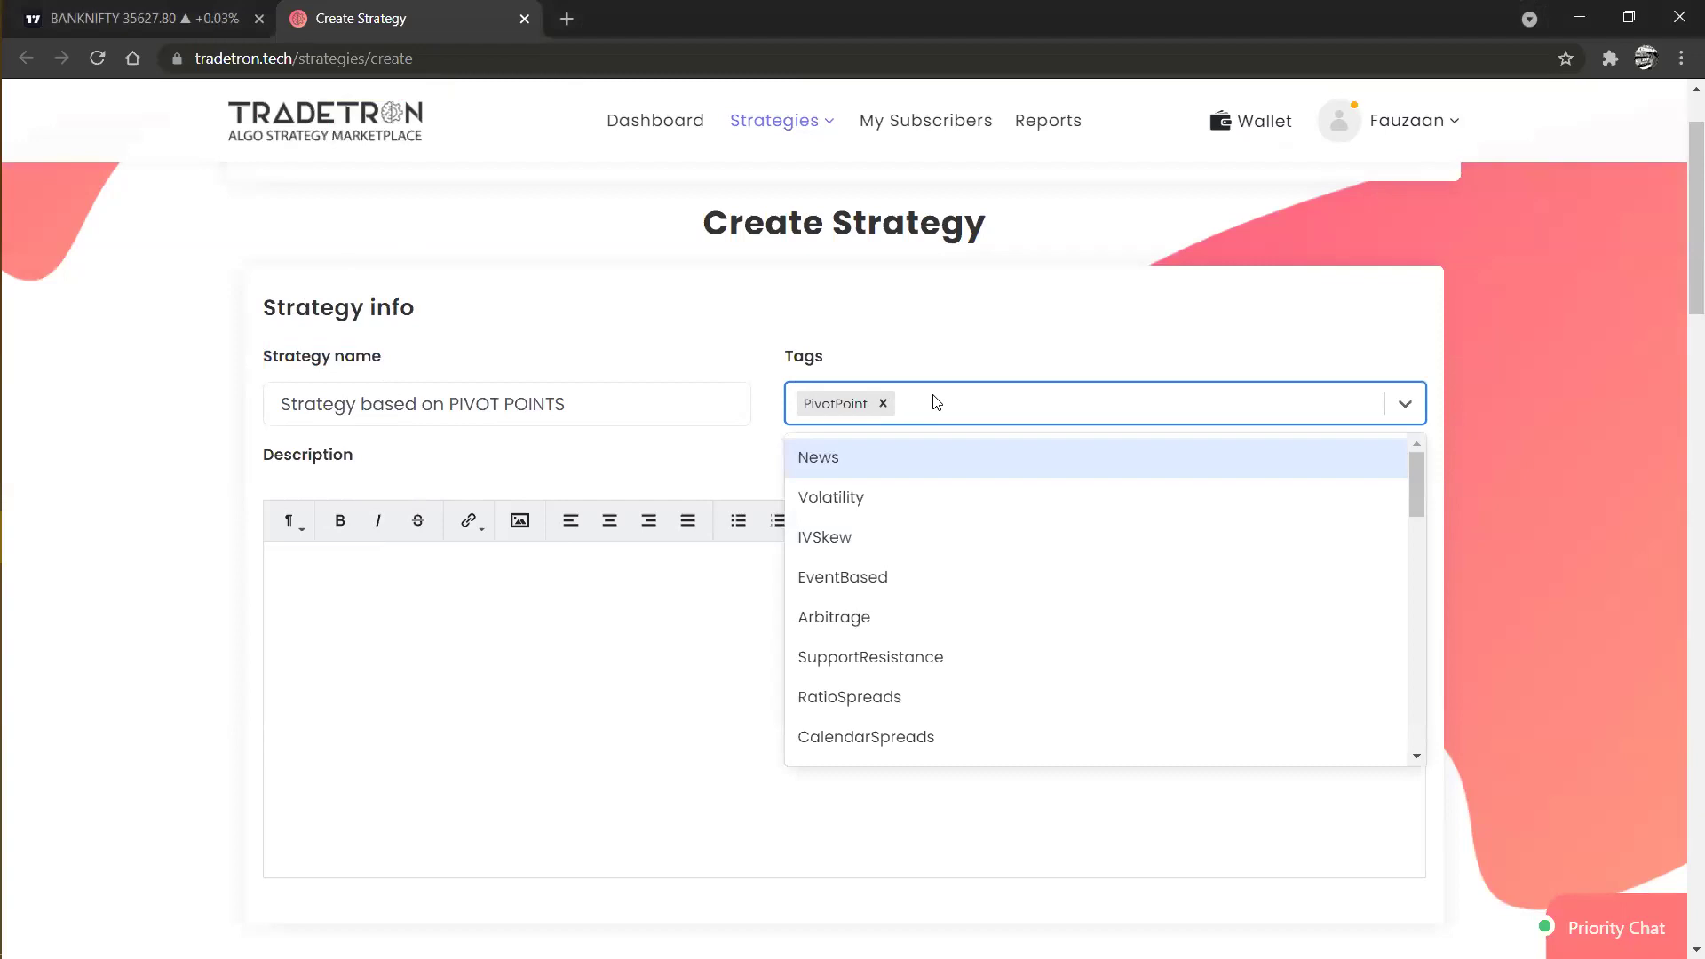
left_click(936, 404)
Enter "abcxyz" as the strategy description.
left_click(500, 582)
type("abcxyz")
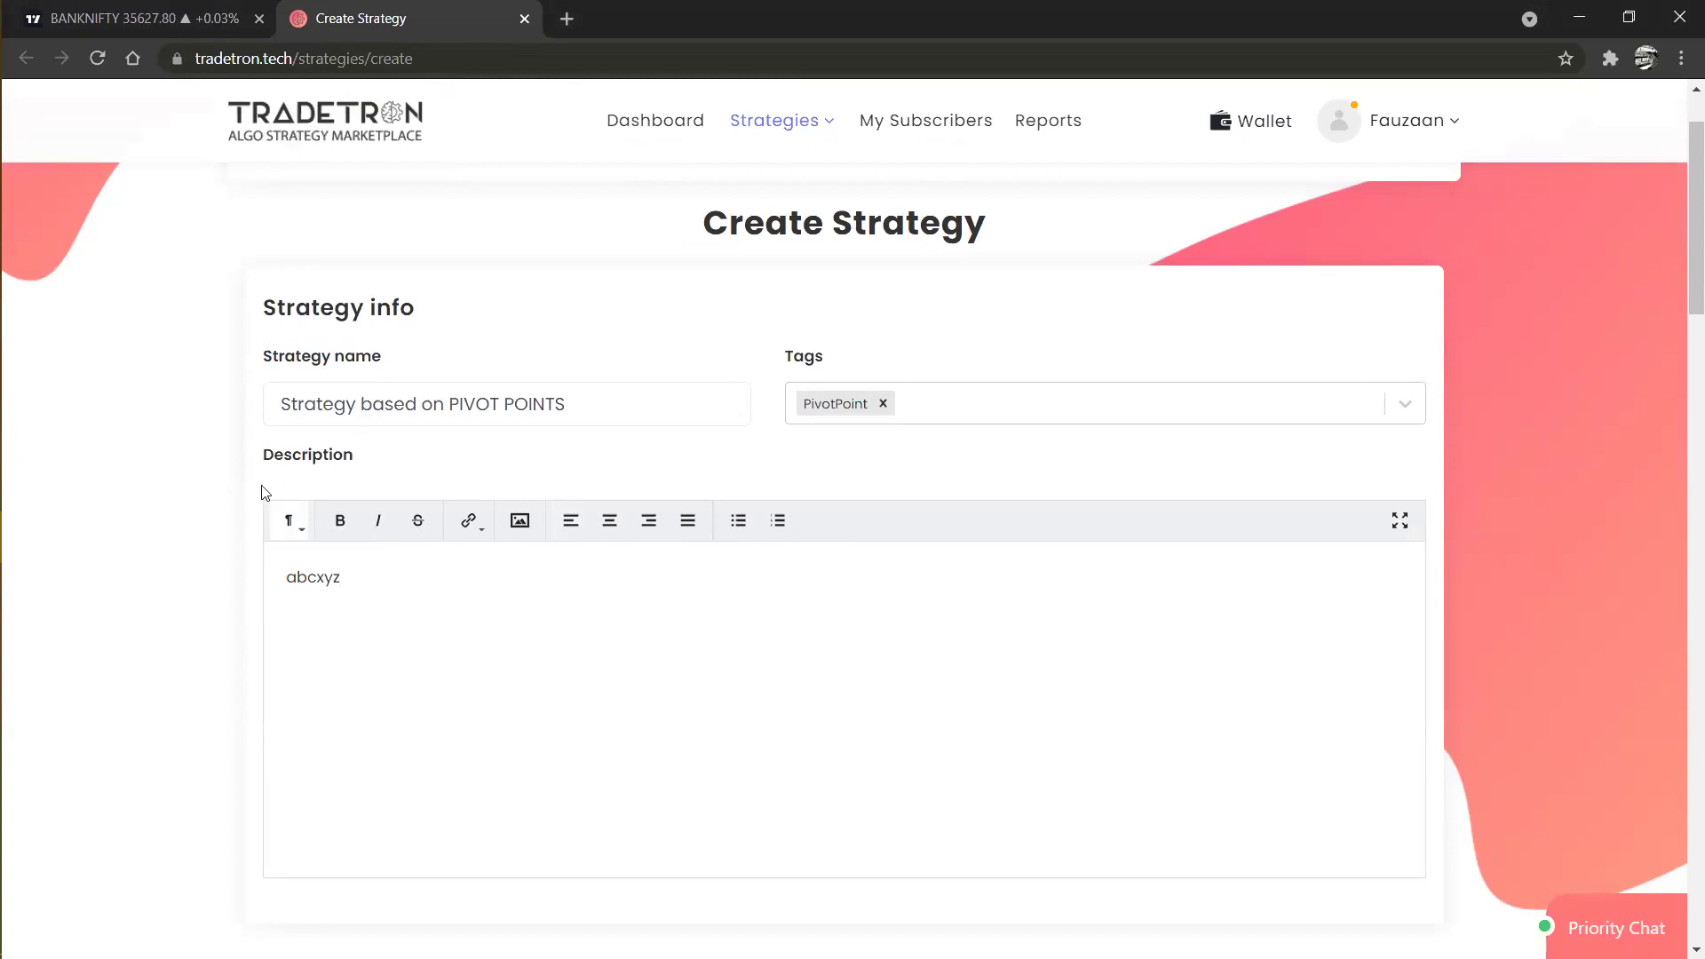
scroll(236, 513, "down", 4)
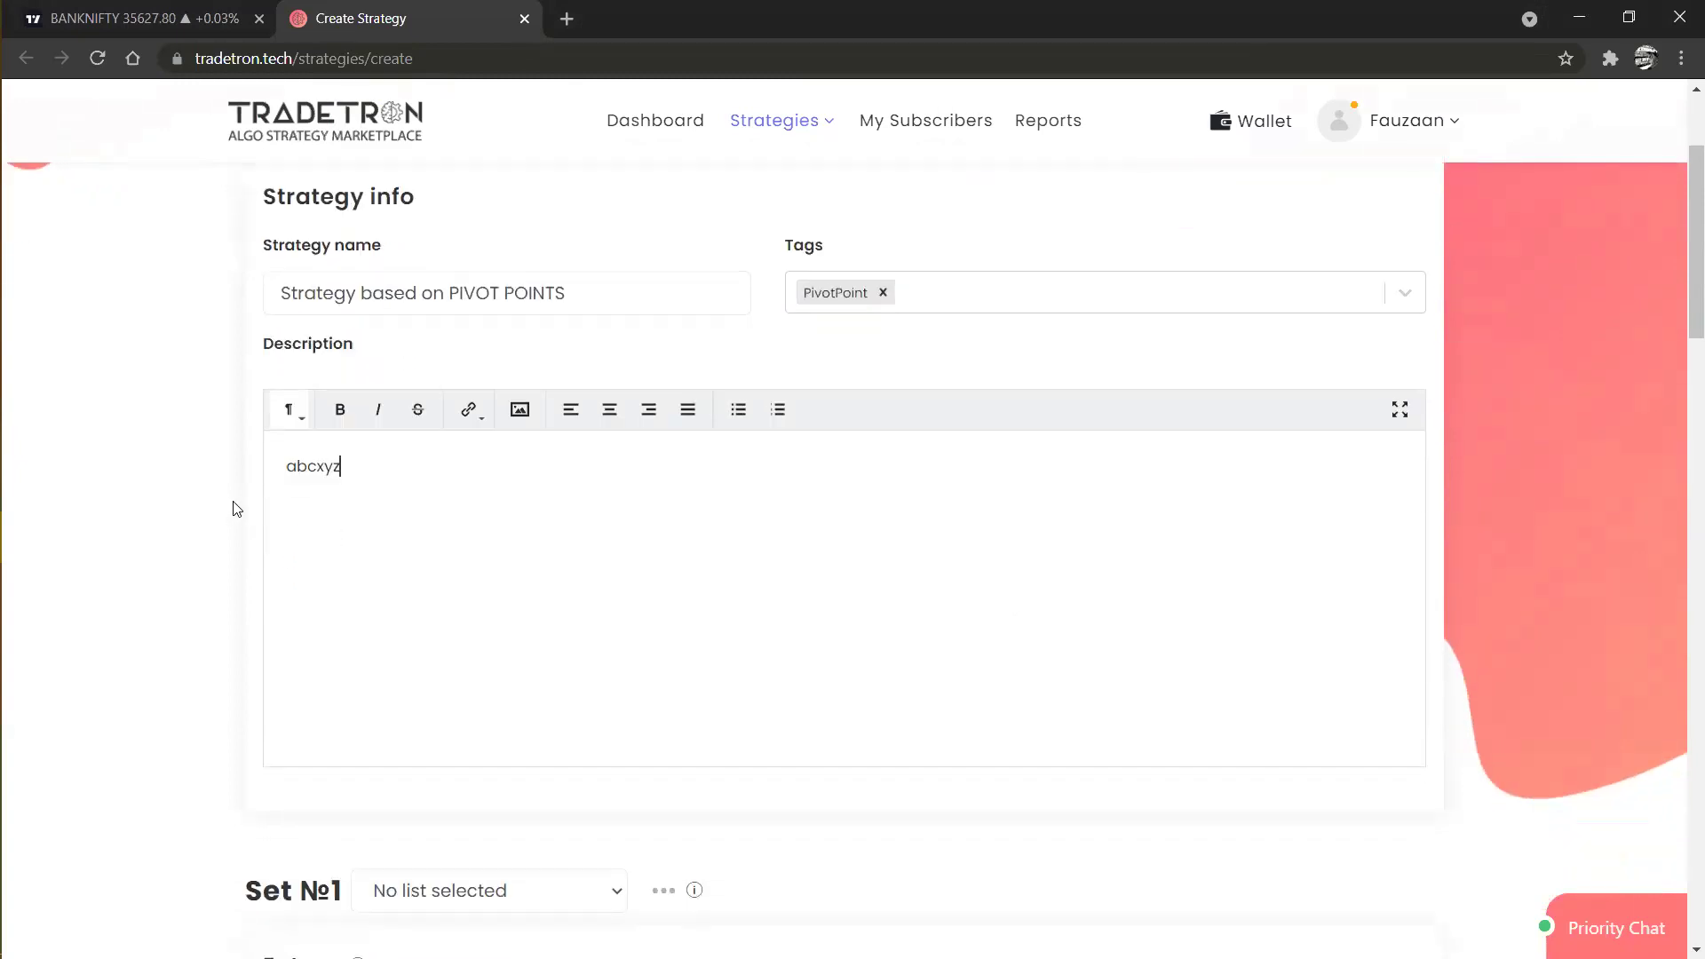
scroll(236, 509, "down", 4)
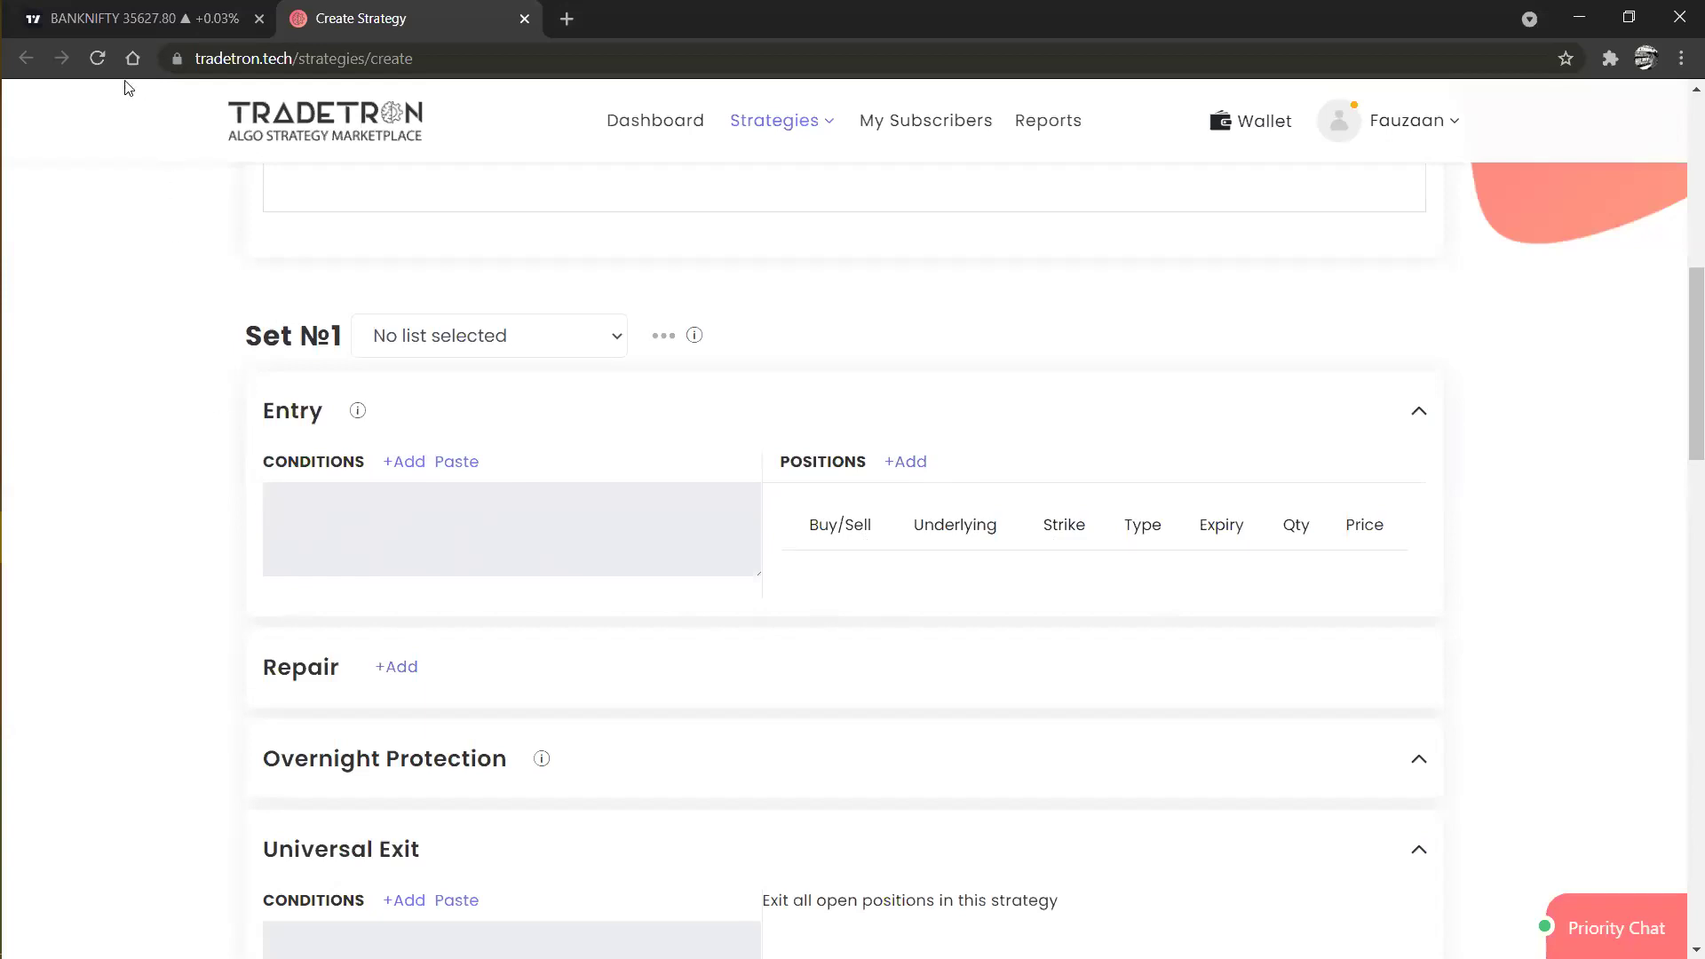
Switch to the TradingView chart, hide the watchlist and examine the BANKNIFTY daily candles against the Fibonacci pivot levels.
left_click(109, 20)
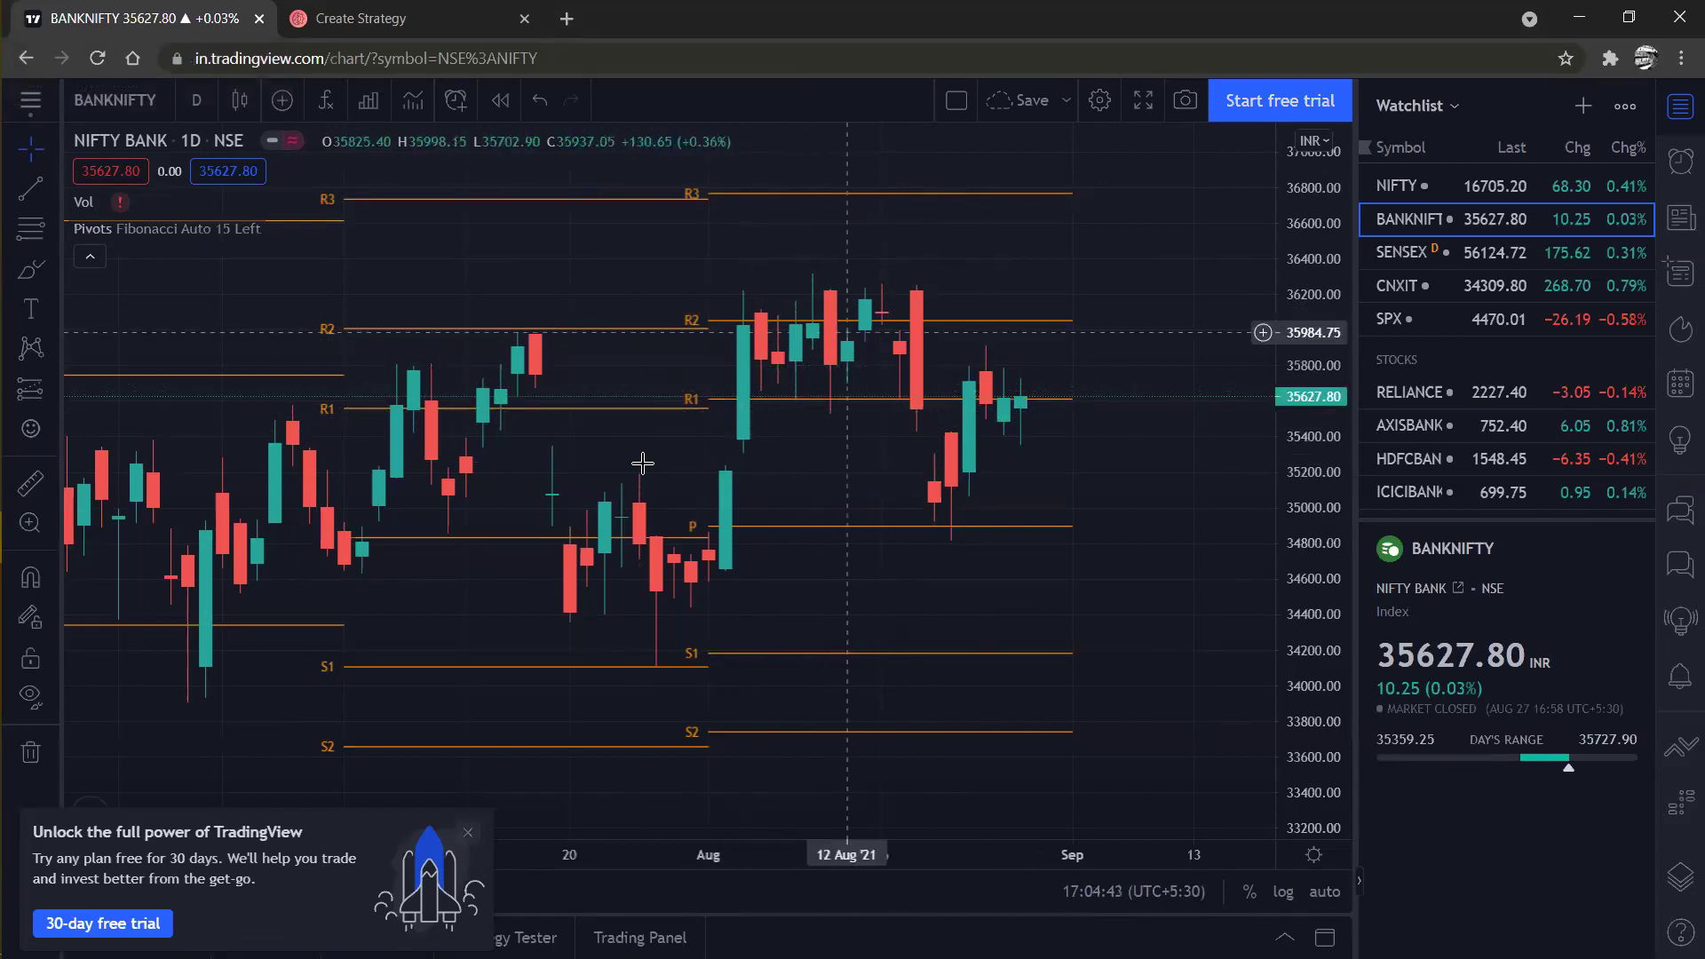
left_click(1357, 653)
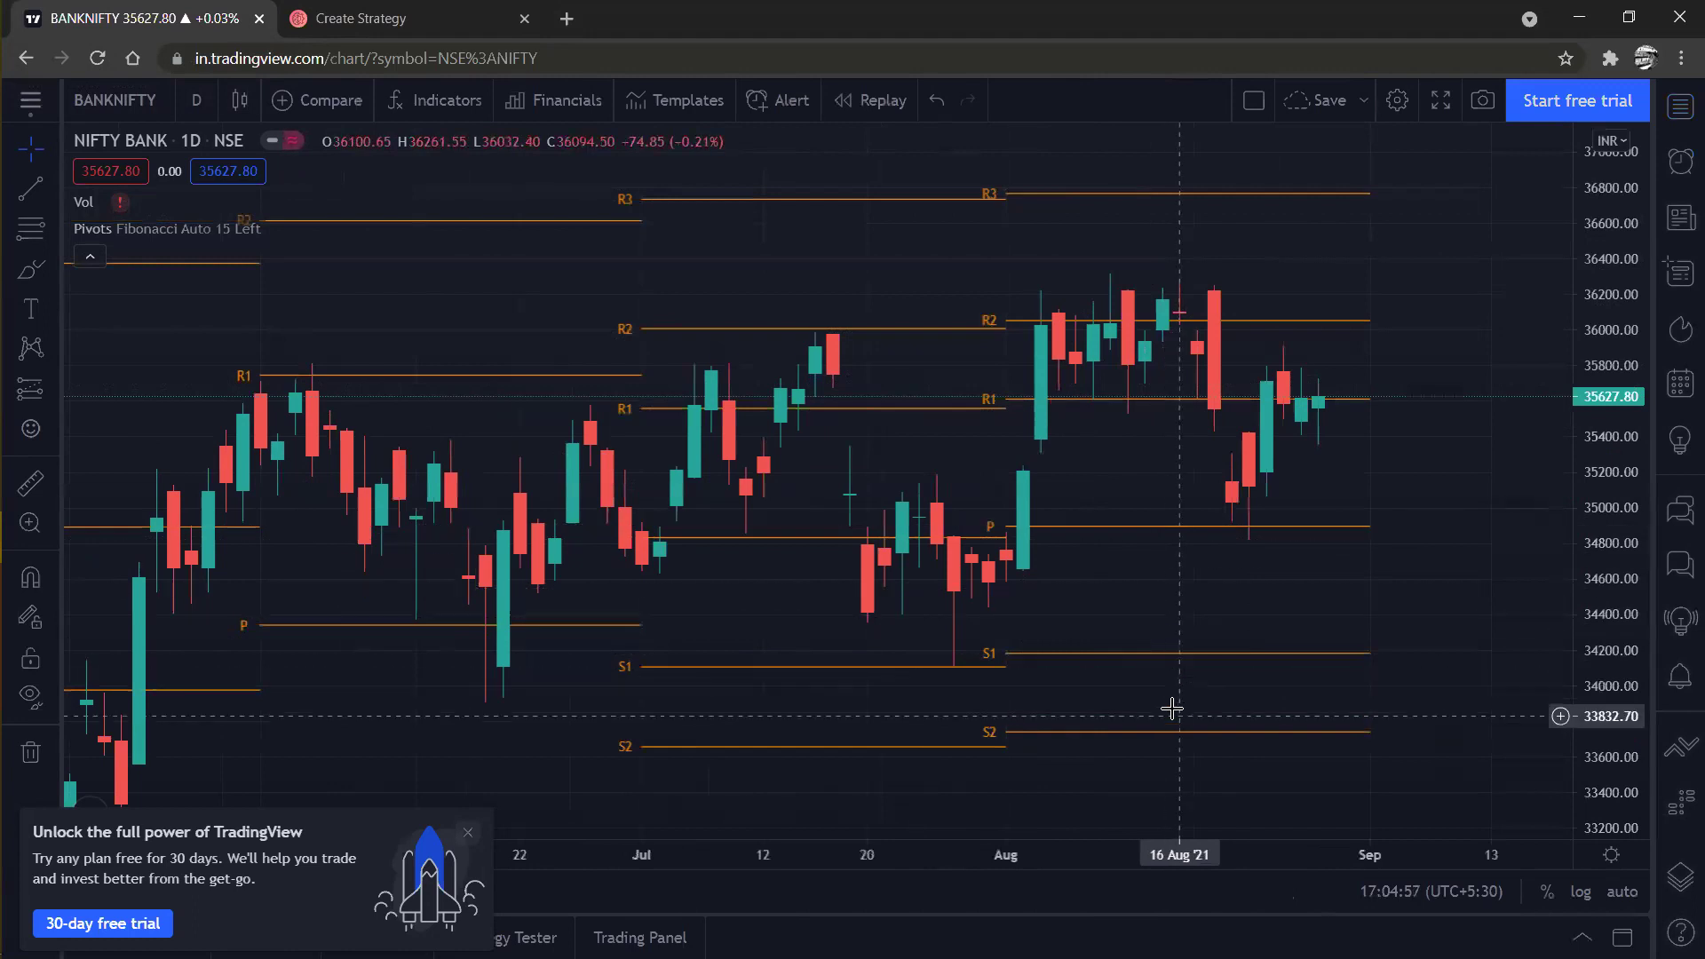
scroll(1170, 697, "down", 3)
left_click_drag(1583, 417, 1581, 450)
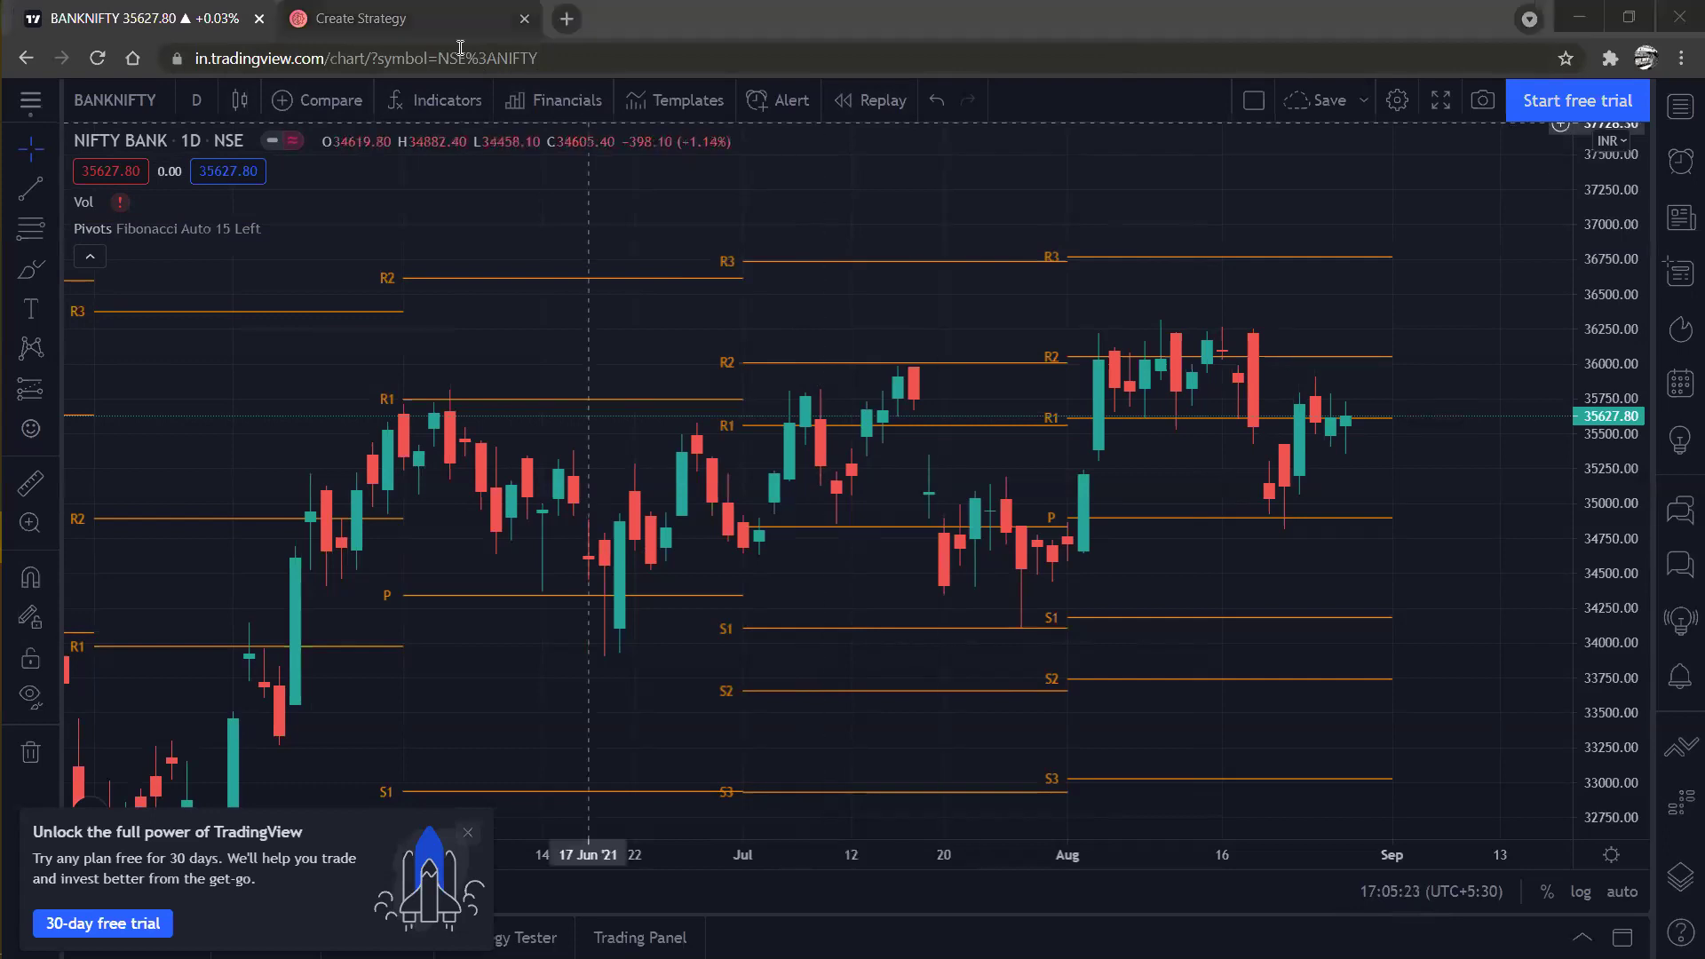
Return to the Tradetron strategy and add an entry condition for Set 1 that starts with the Time keyword for NFO.
key("ctrl+Tab")
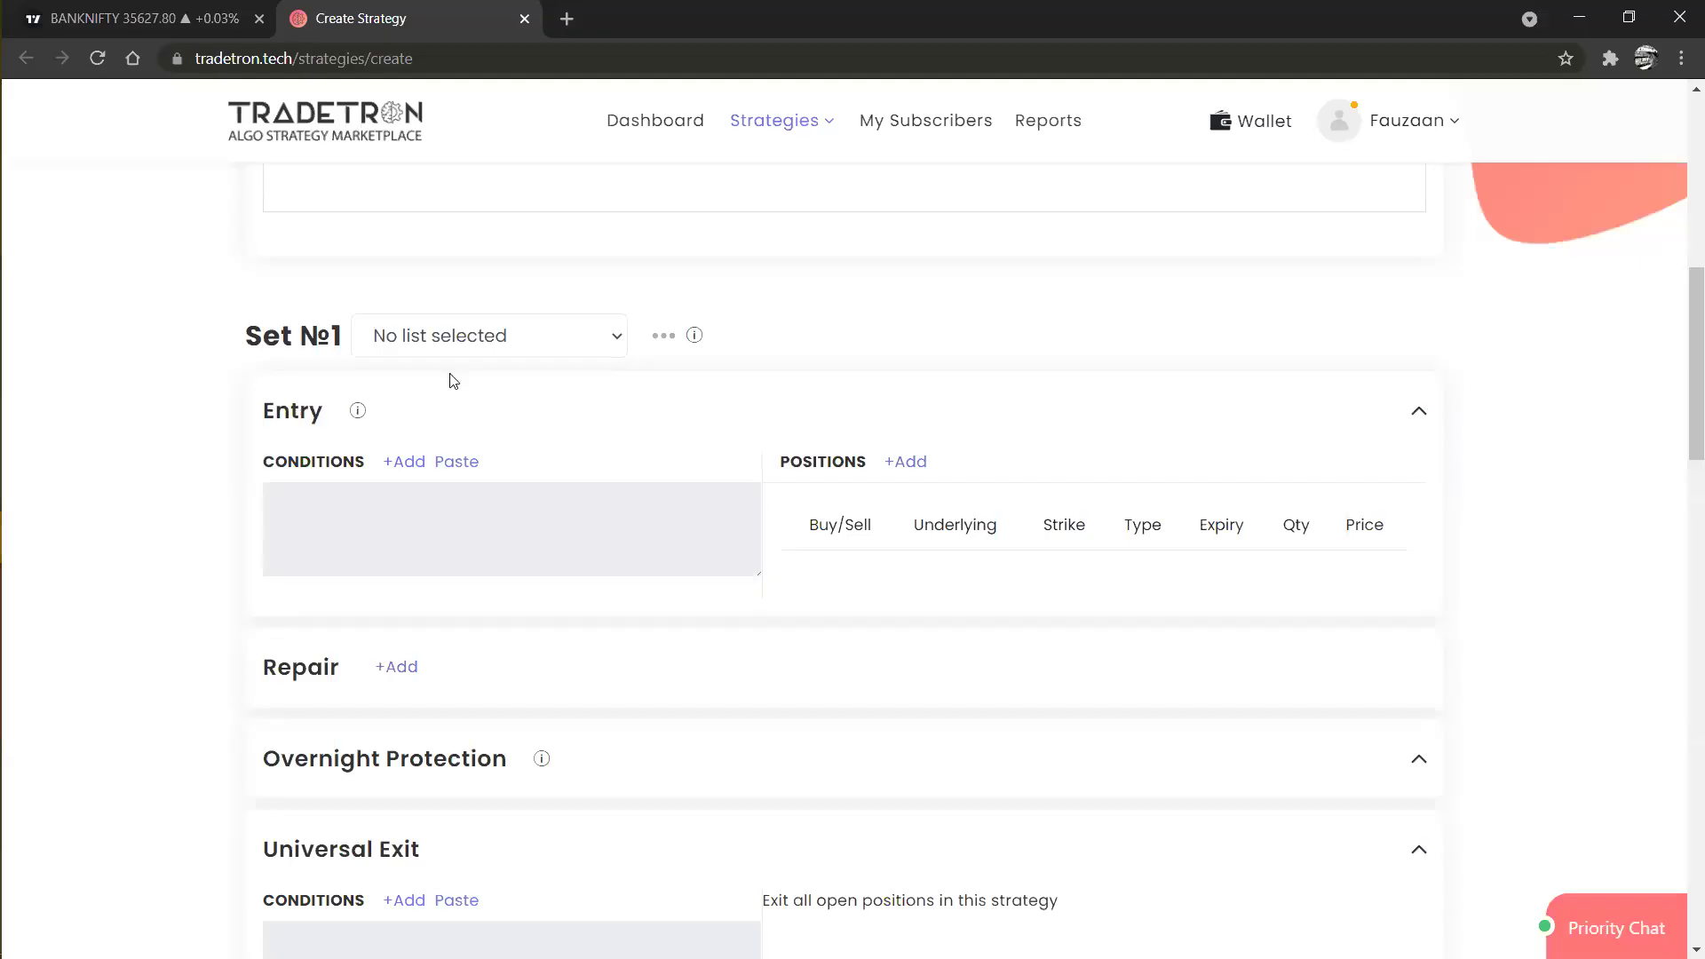
left_click(407, 462)
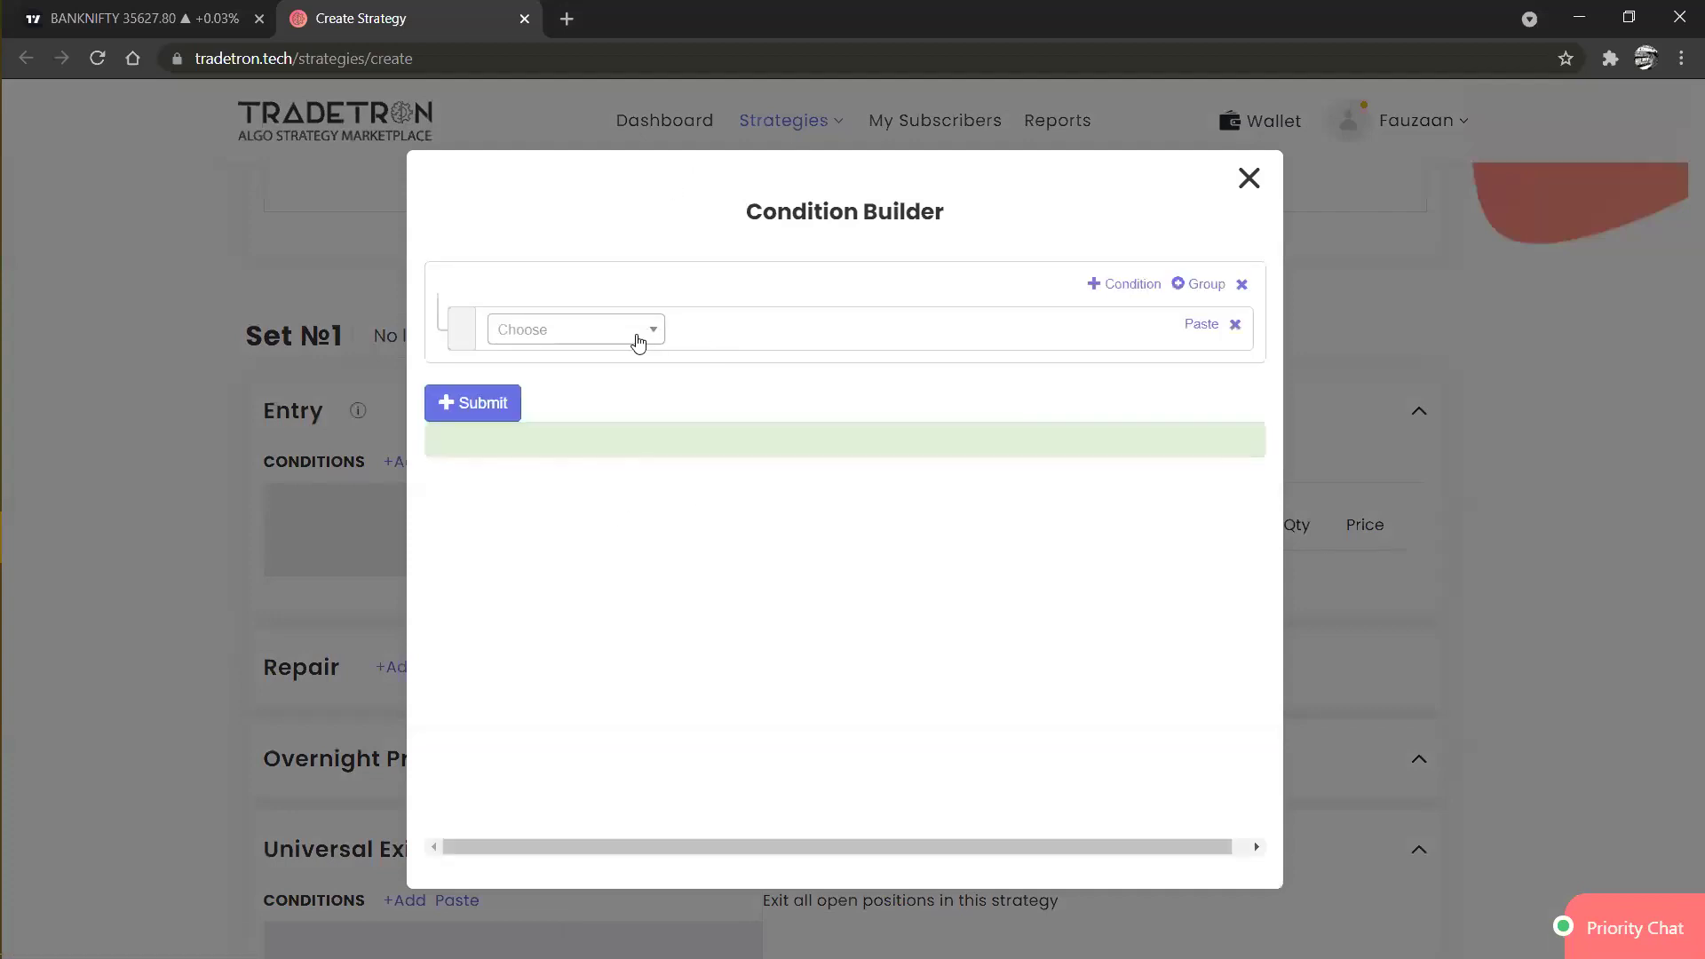
left_click(637, 340)
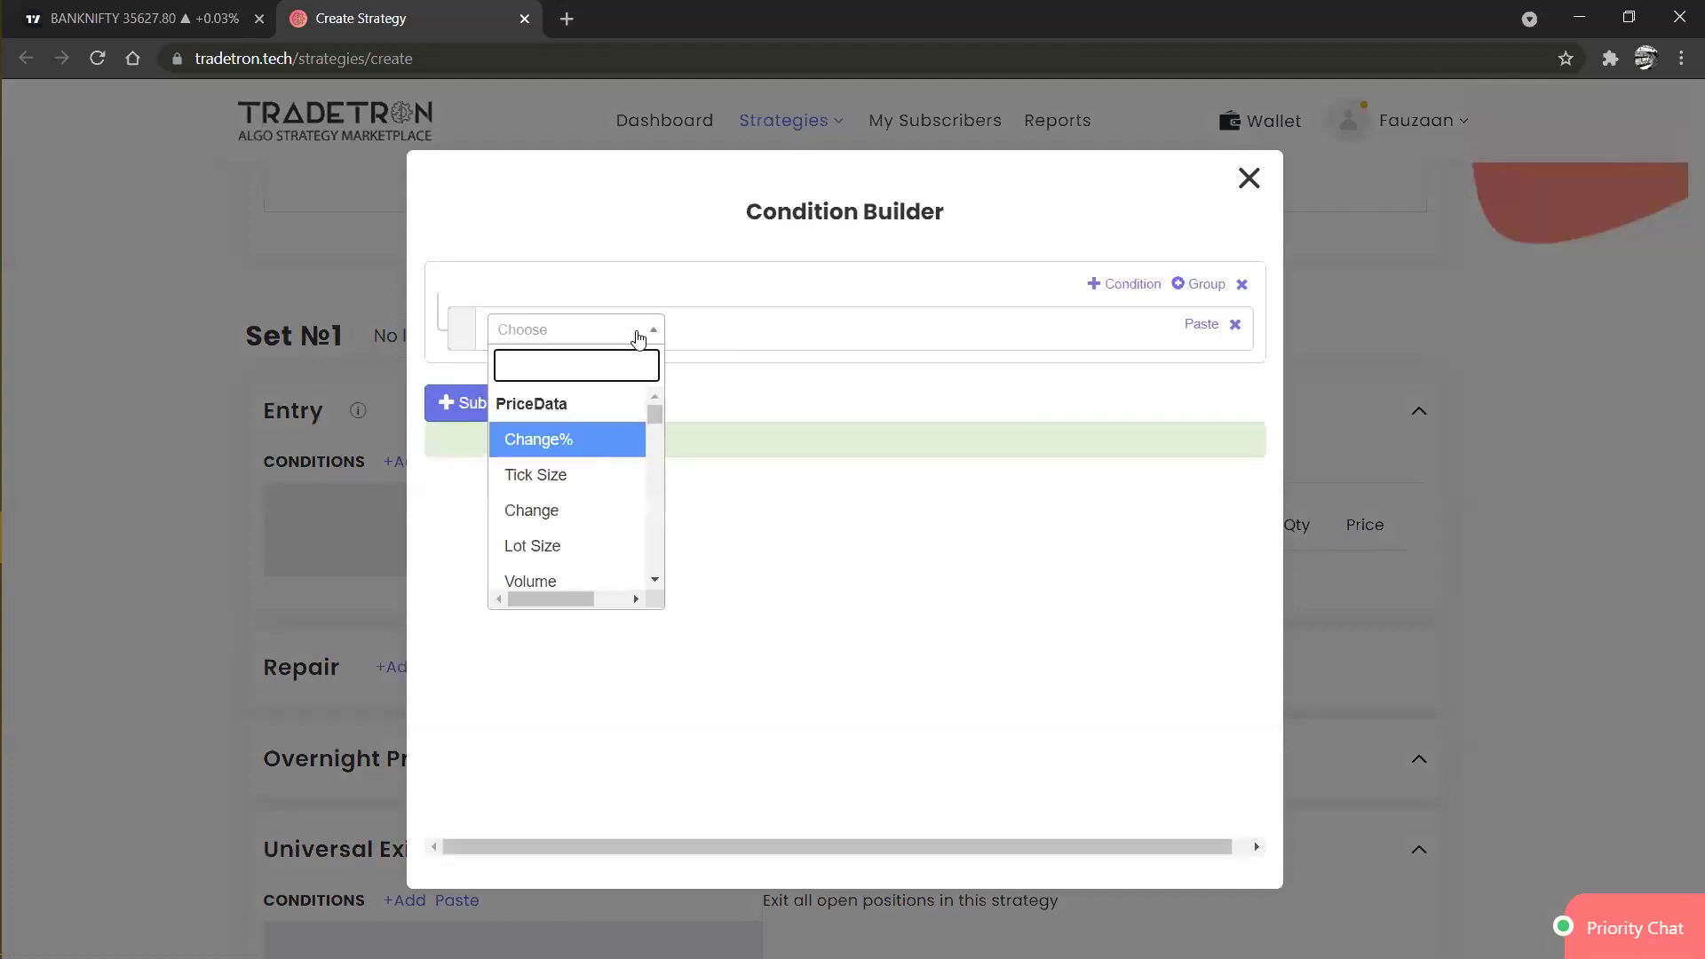
type("tim")
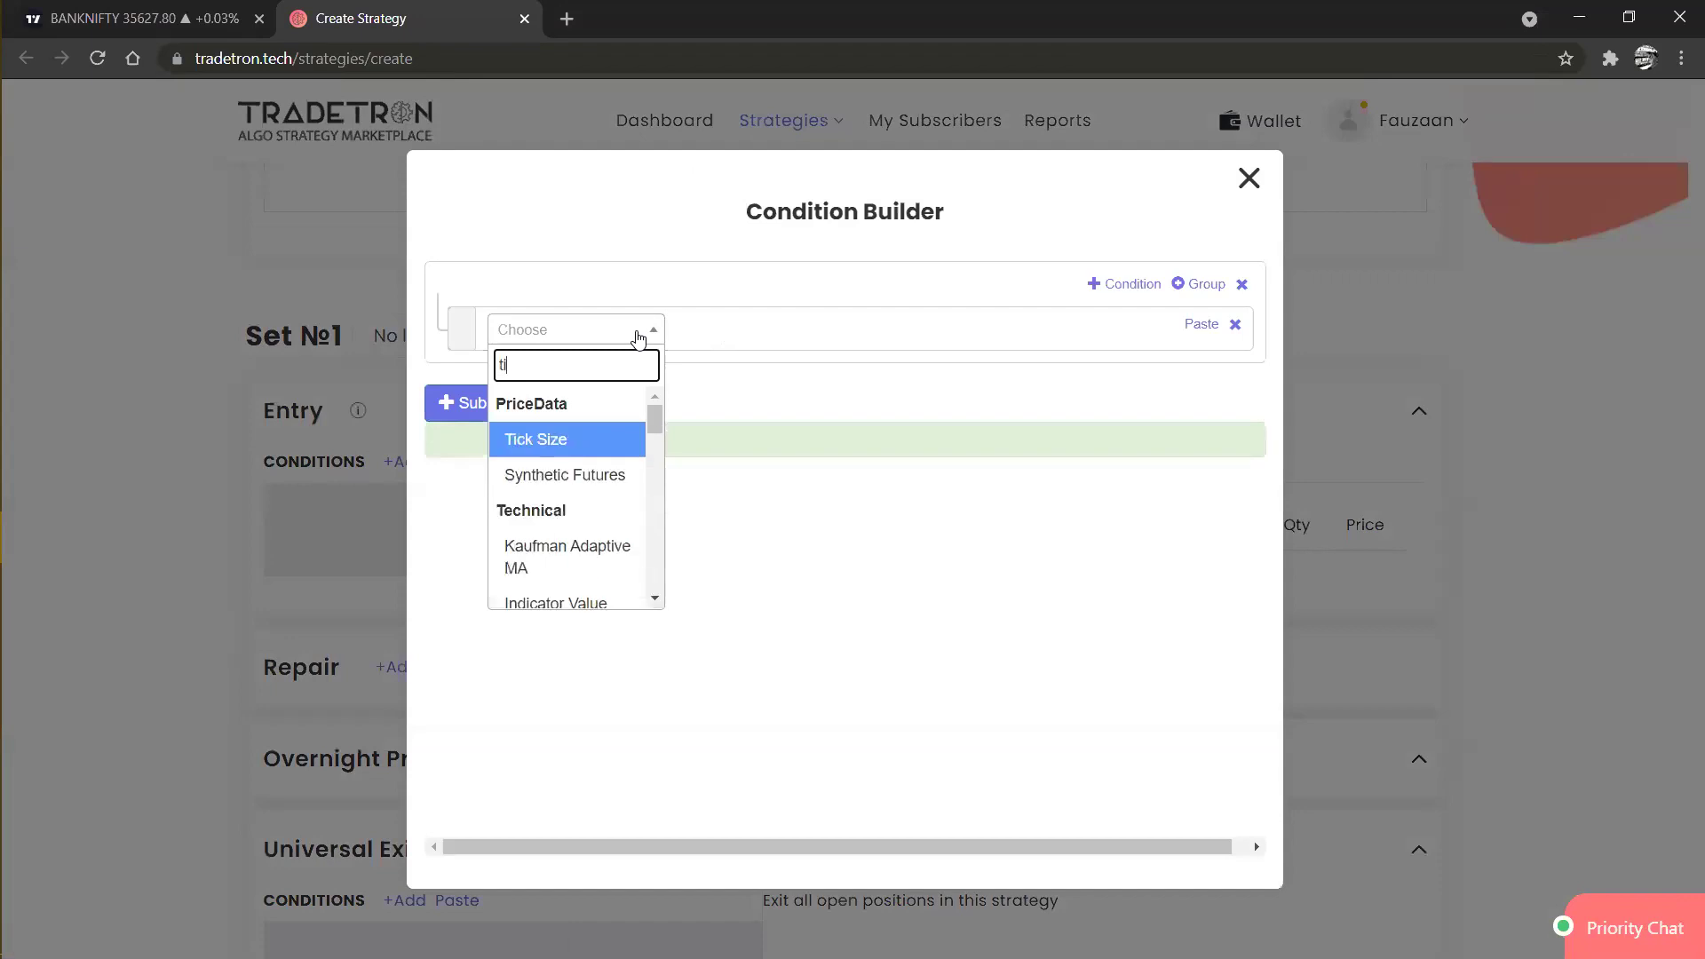
key("Down")
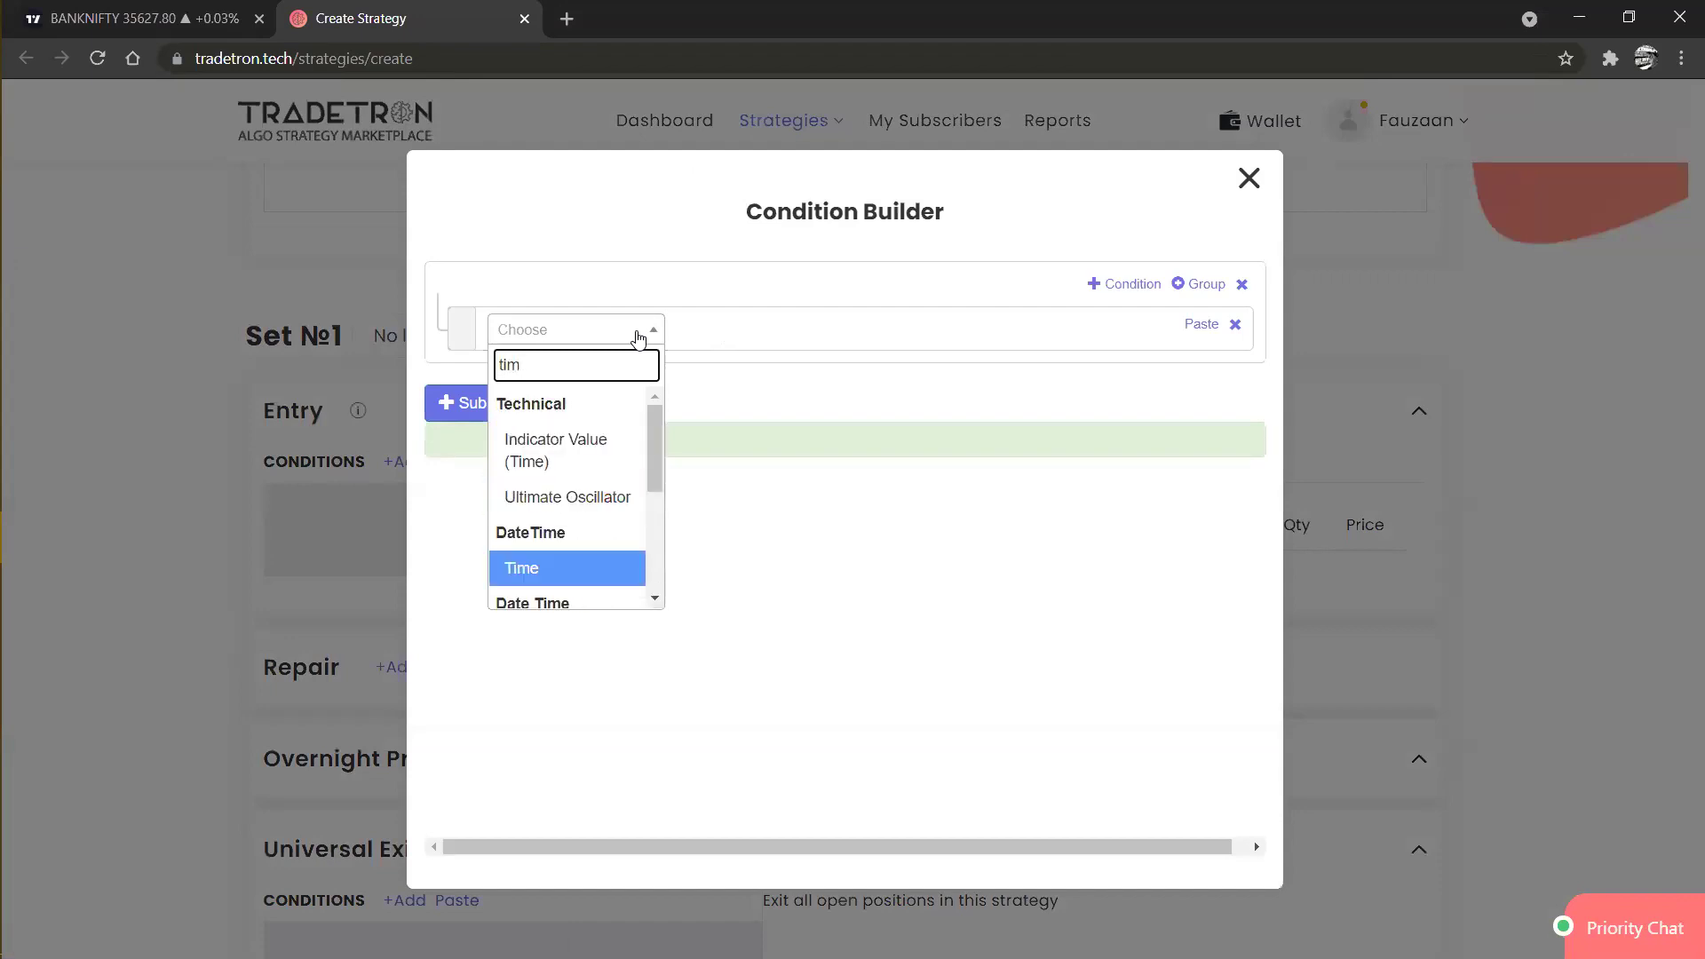
key("Return")
left_click(751, 452)
key("Down")
key("Return")
left_click(927, 731)
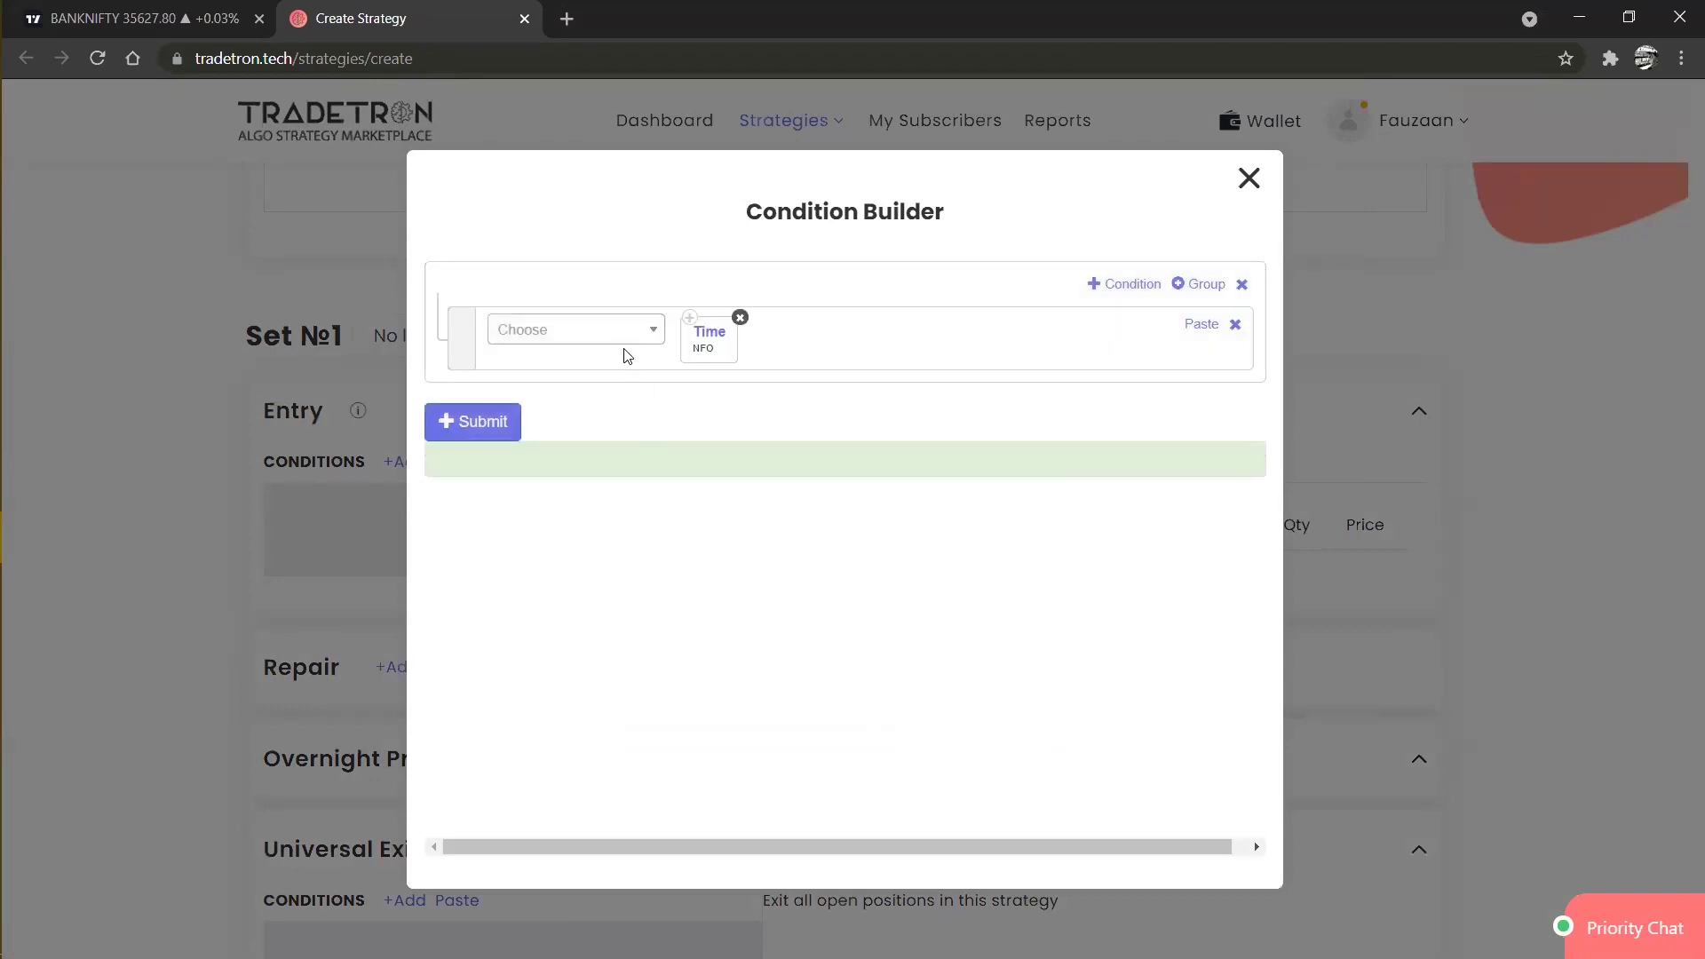
Add the >= comparison after the Time keyword in the entry condition.
left_click(627, 344)
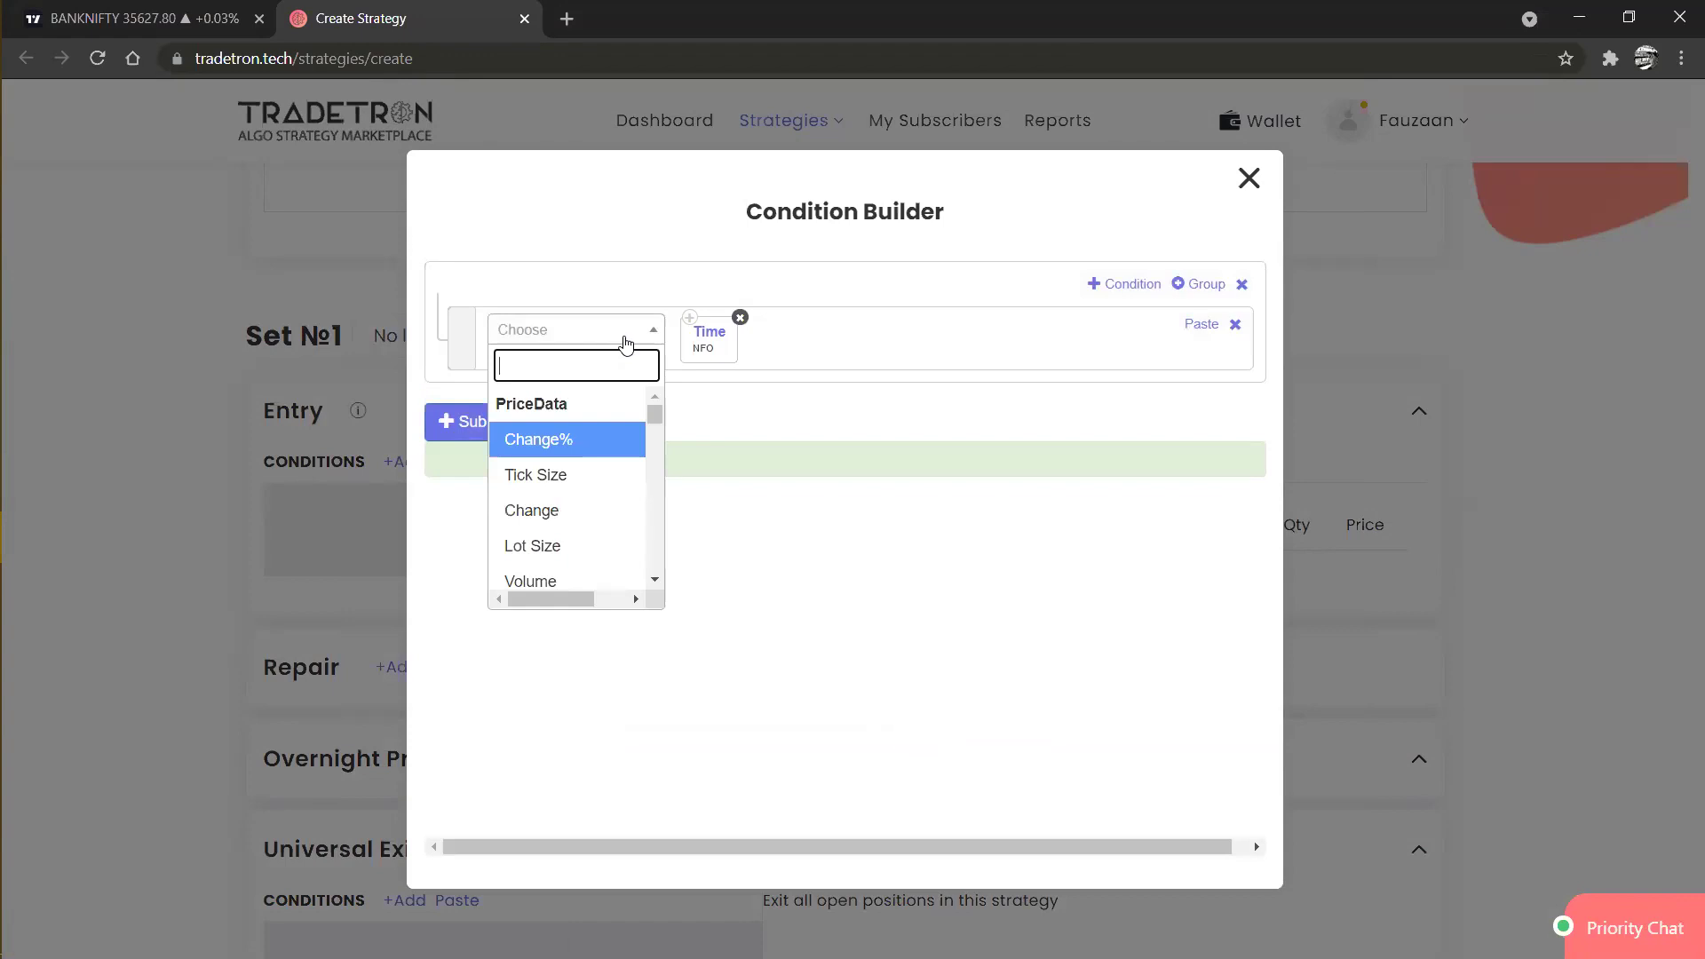
type(">")
key("Down")
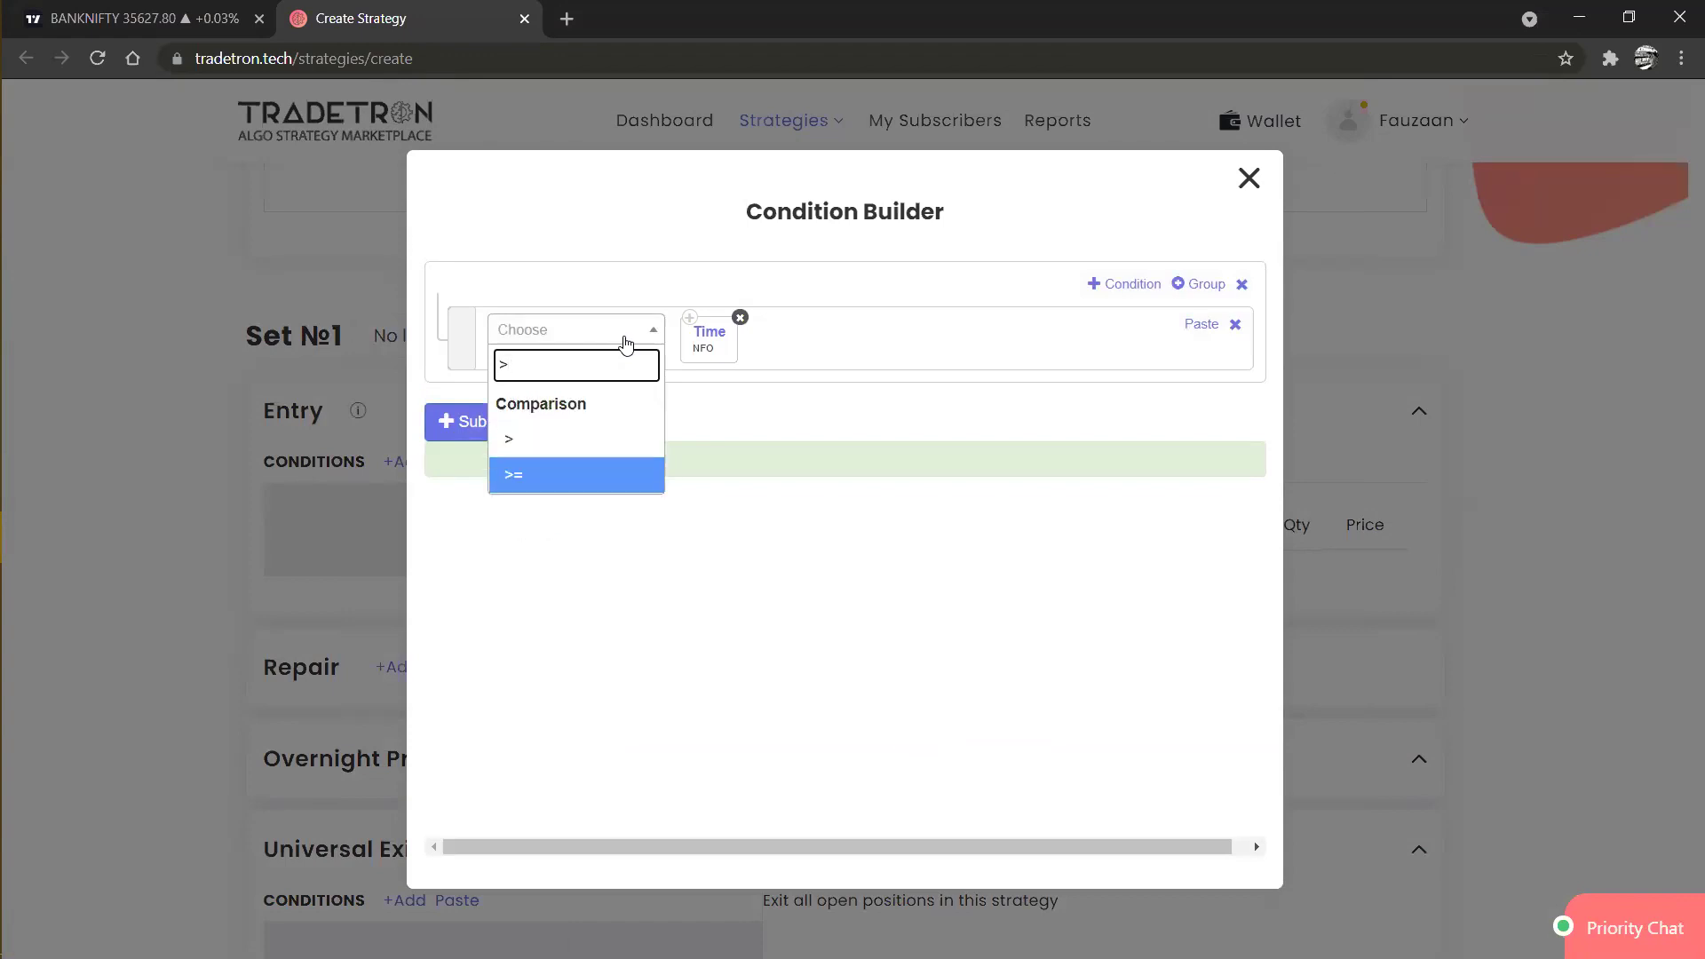
key("Return")
Complete the time condition with a Number keyword set to 0930.
left_click(627, 344)
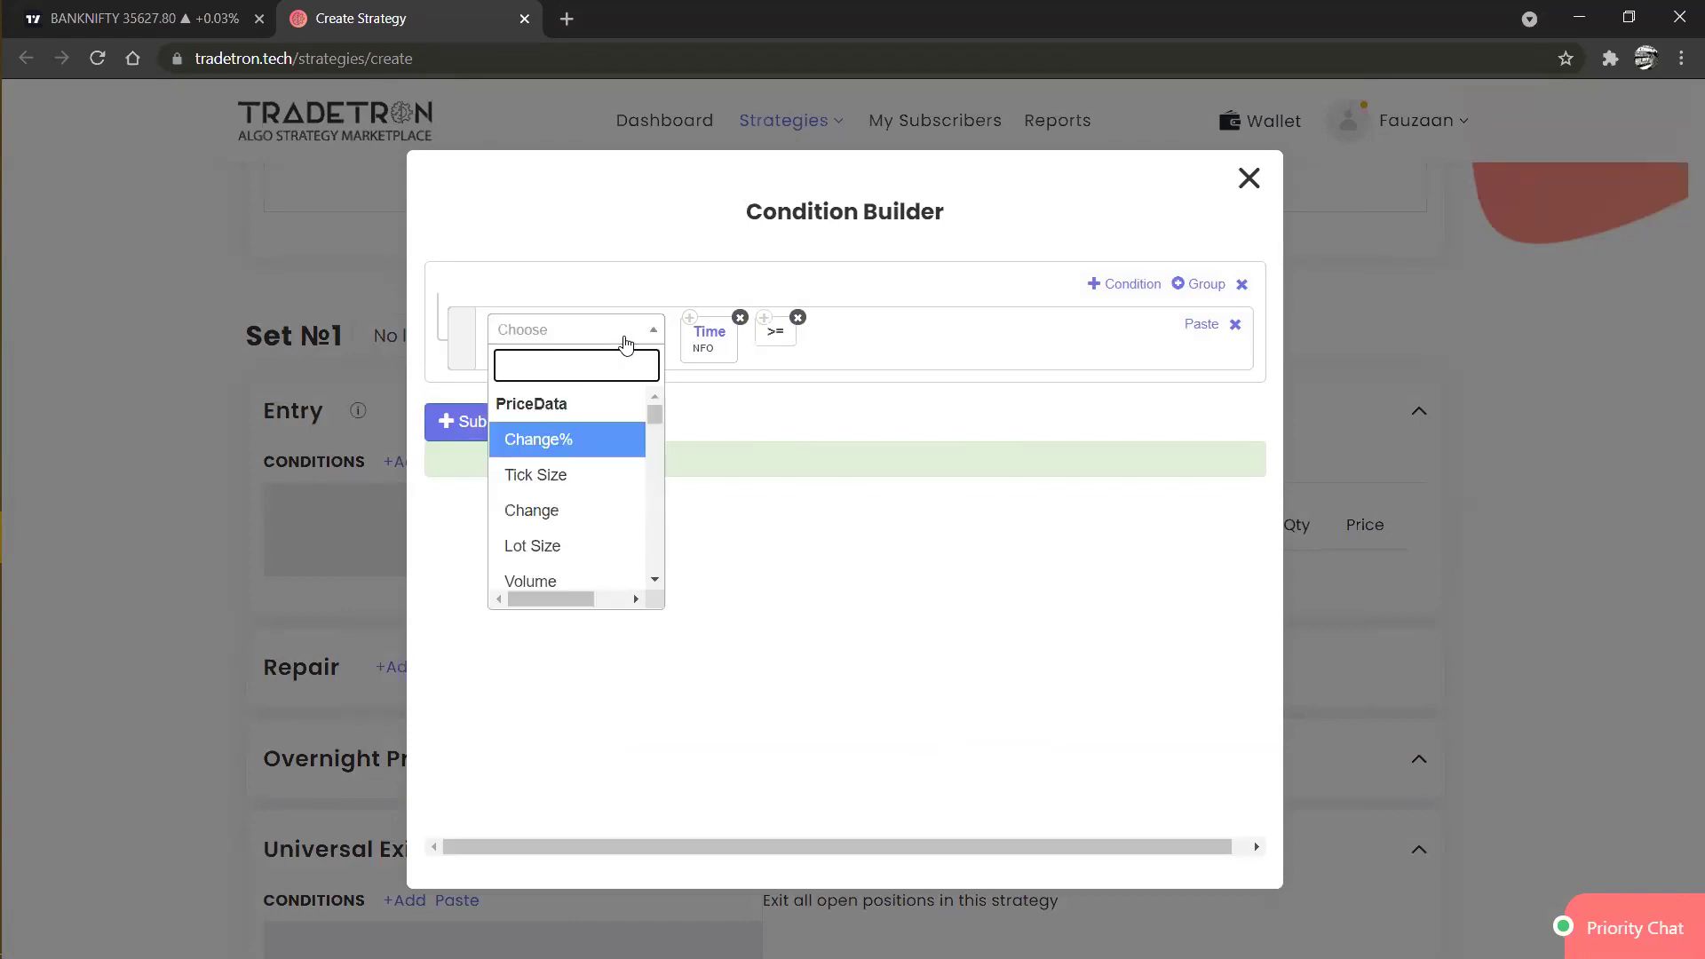
type("num")
key("Down")
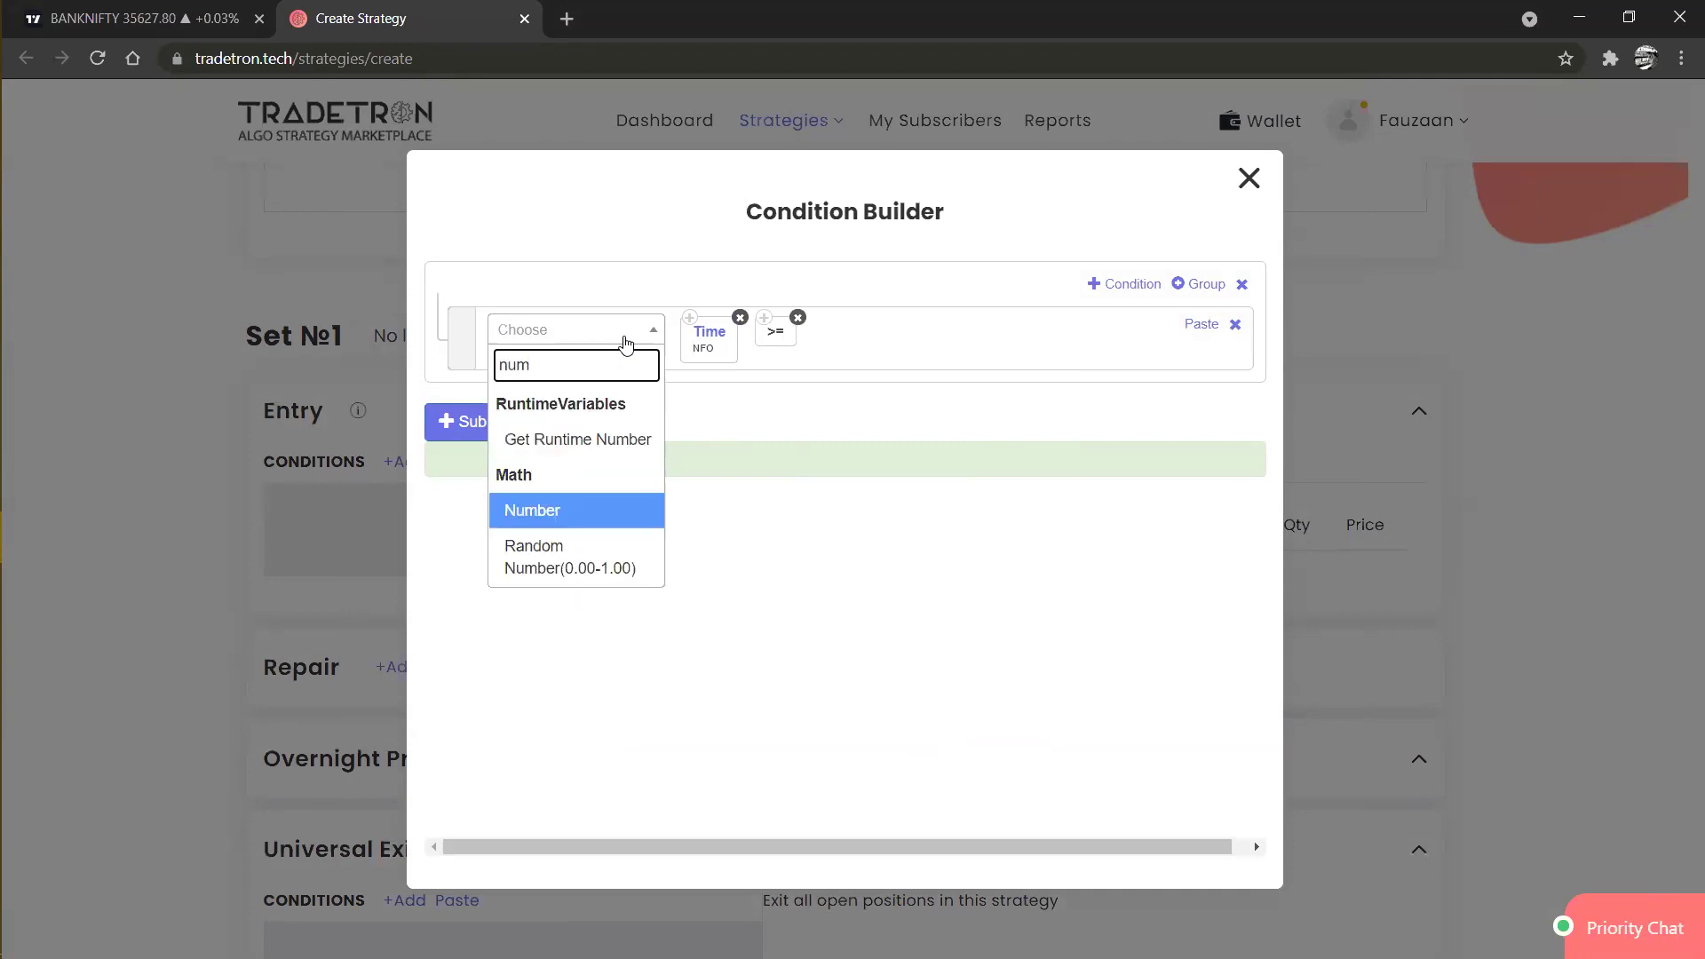
key("Return")
type("09")
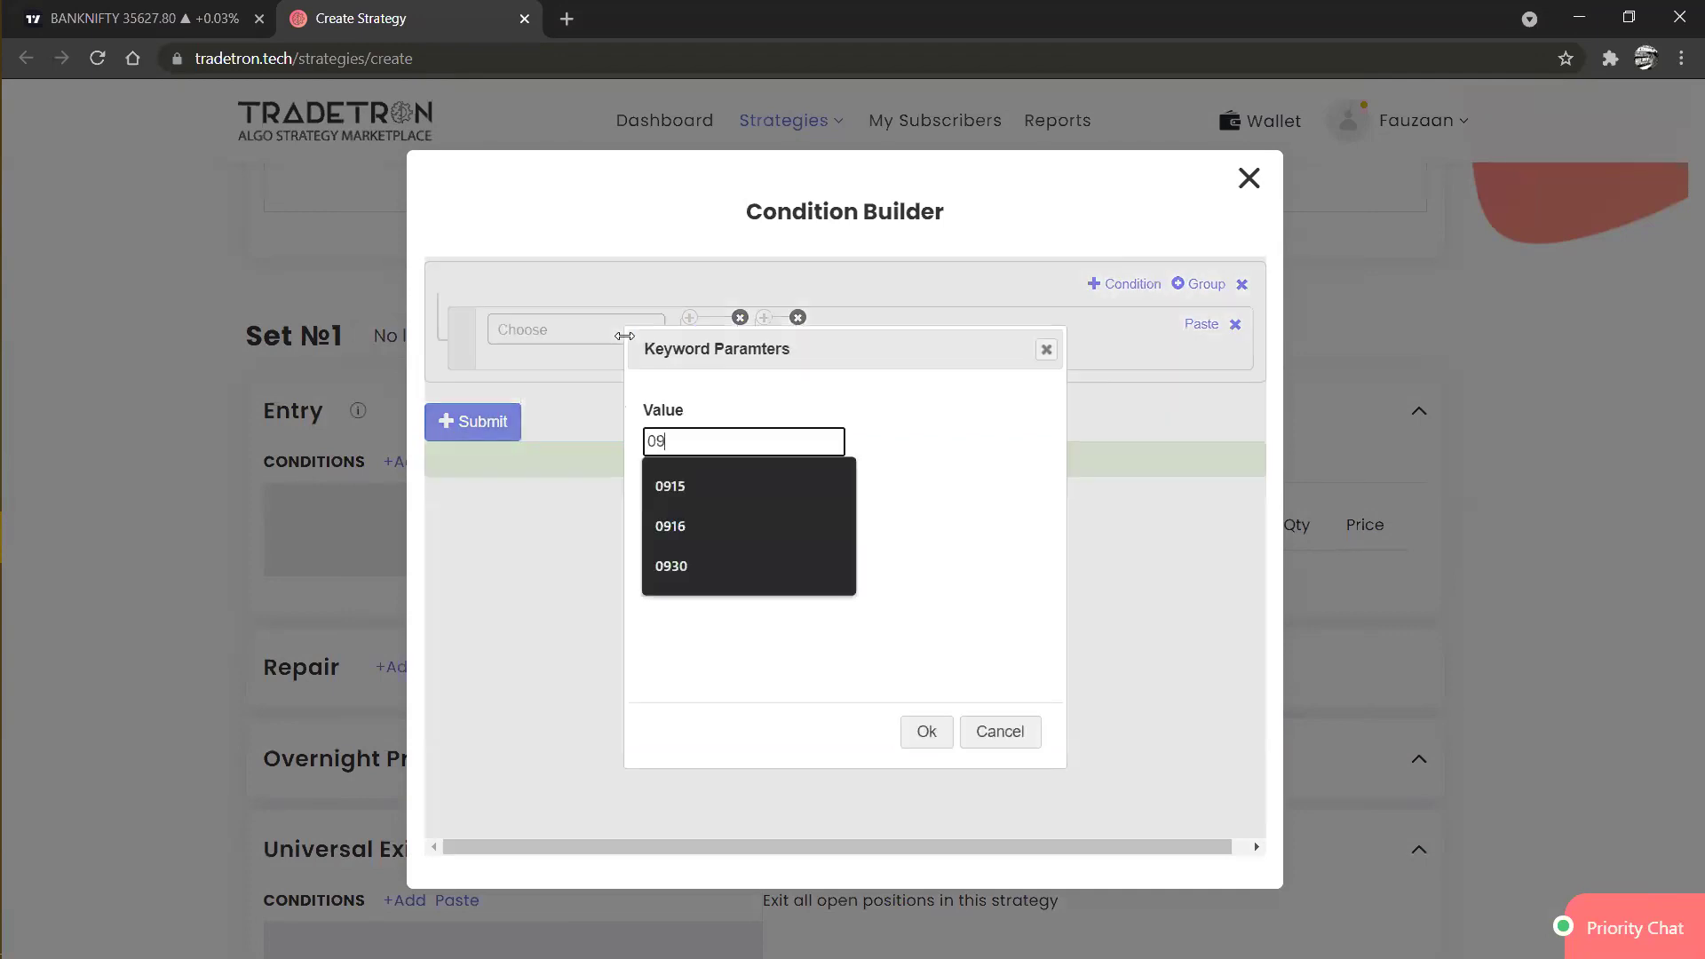
type("30")
key("Return")
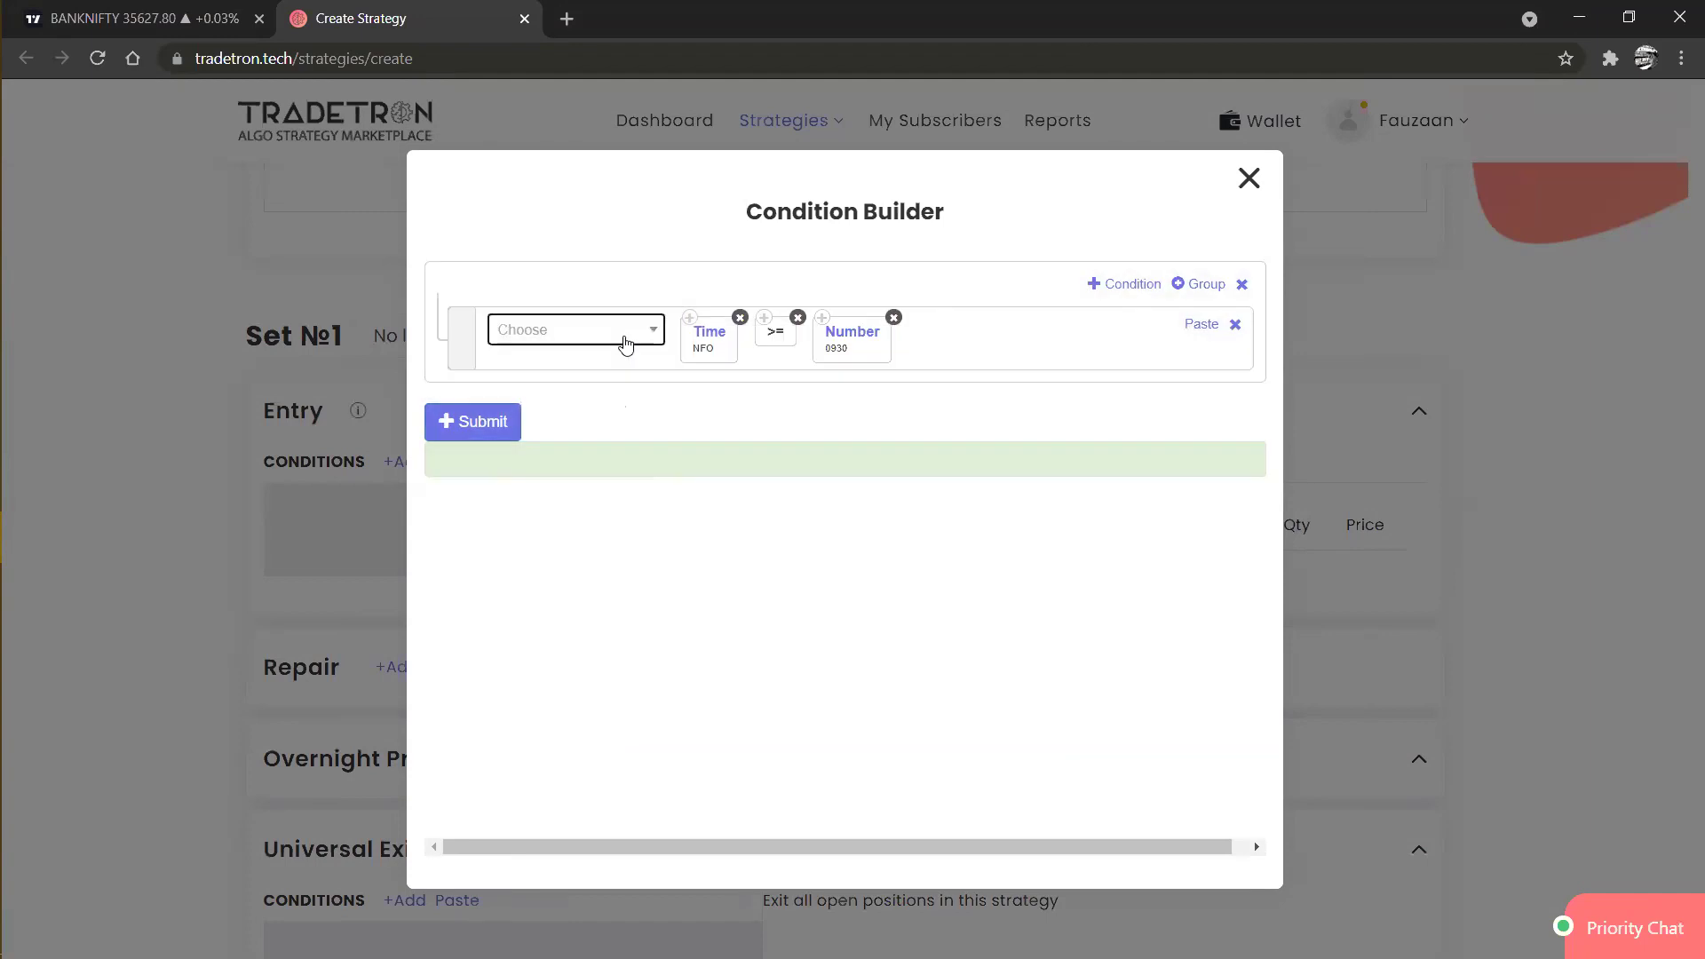
Add a second entry condition joined by AND and, after viewing the BANKNIFTY chart on TradingView, choose the Position keyword for it.
left_click(1125, 294)
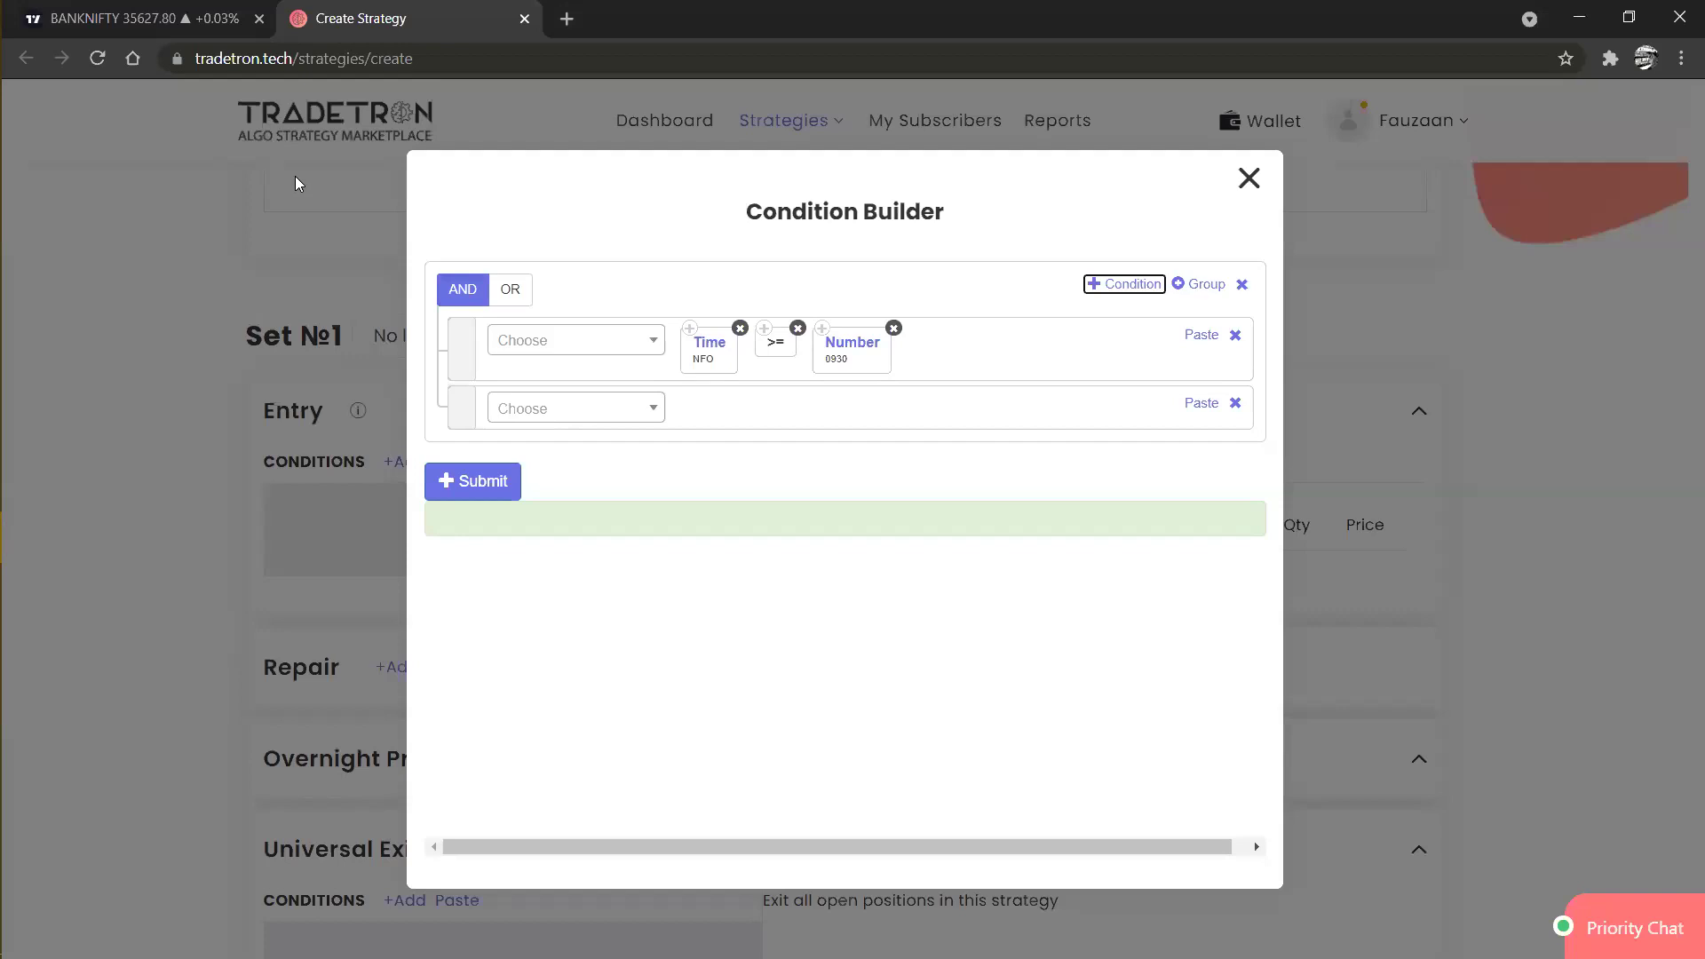
left_click(158, 21)
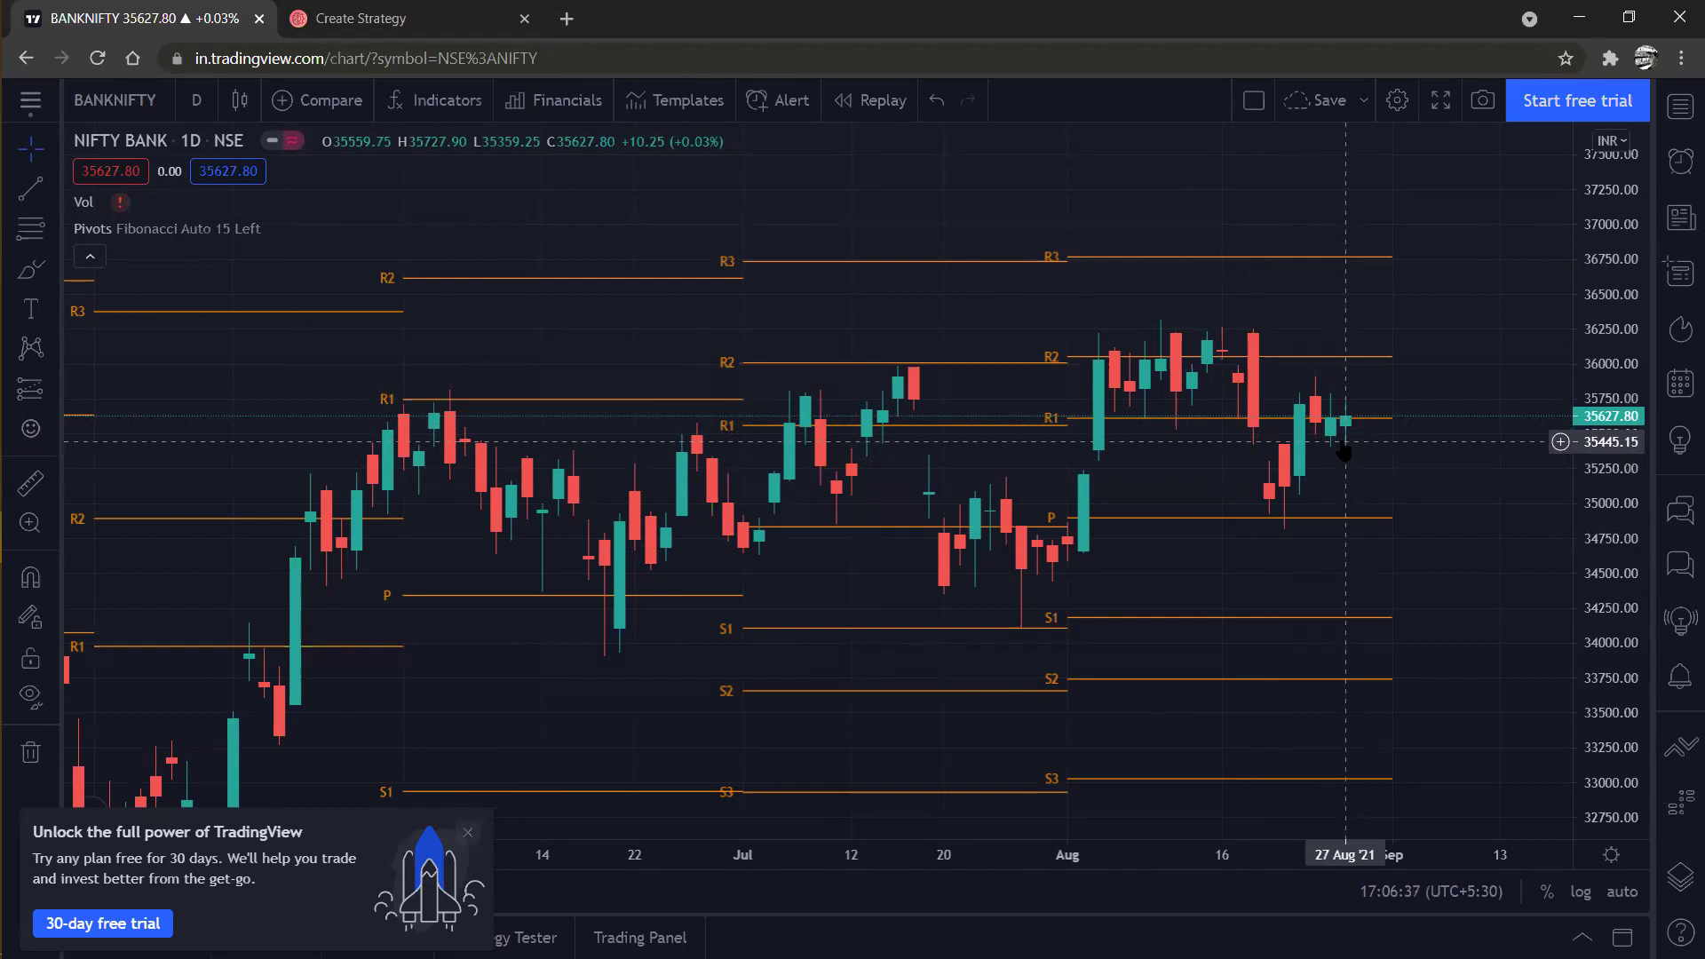
left_click(388, 20)
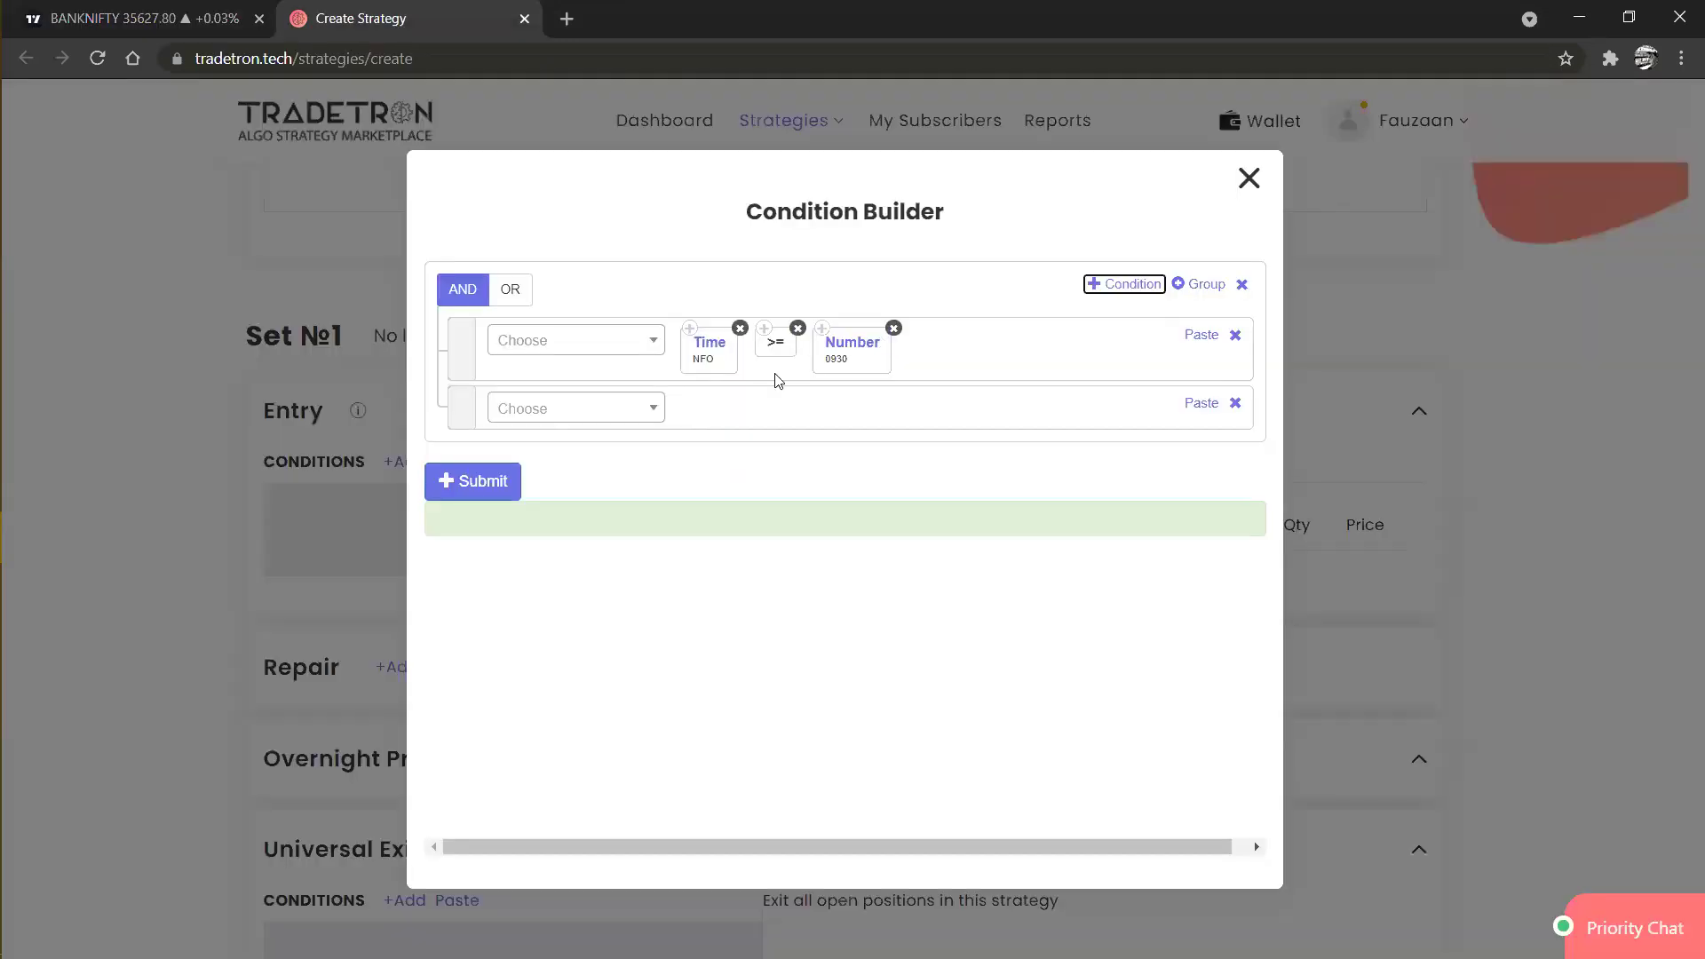
left_click(638, 416)
type("po")
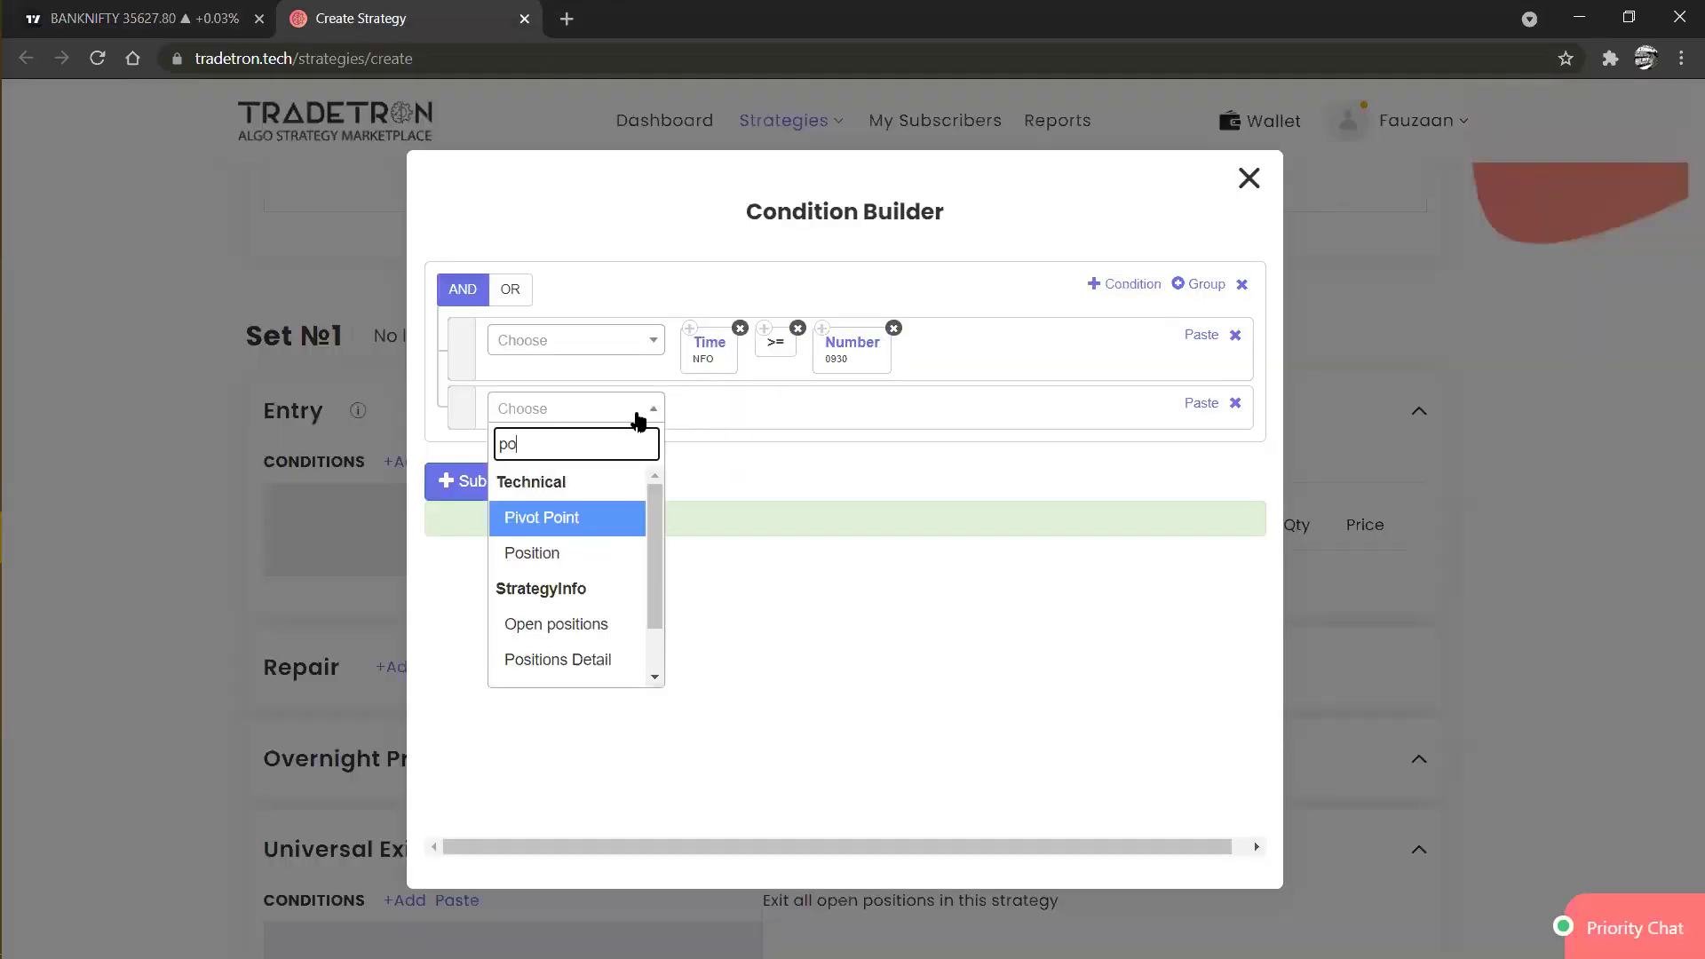
type("s")
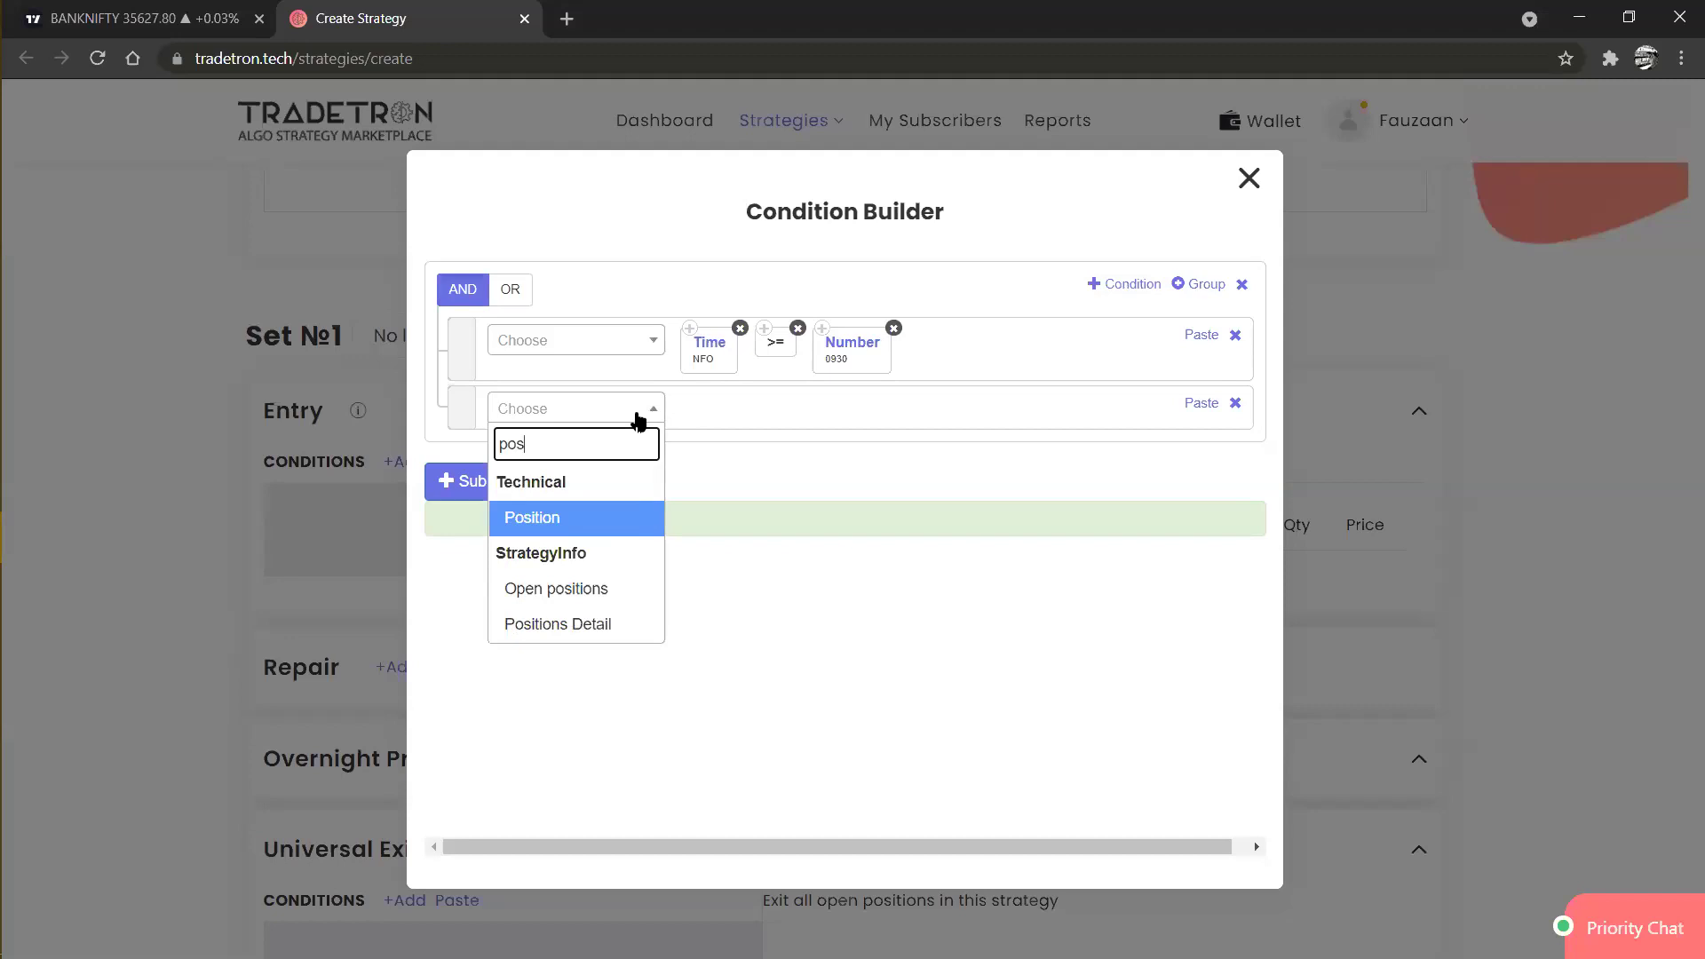
key("Return")
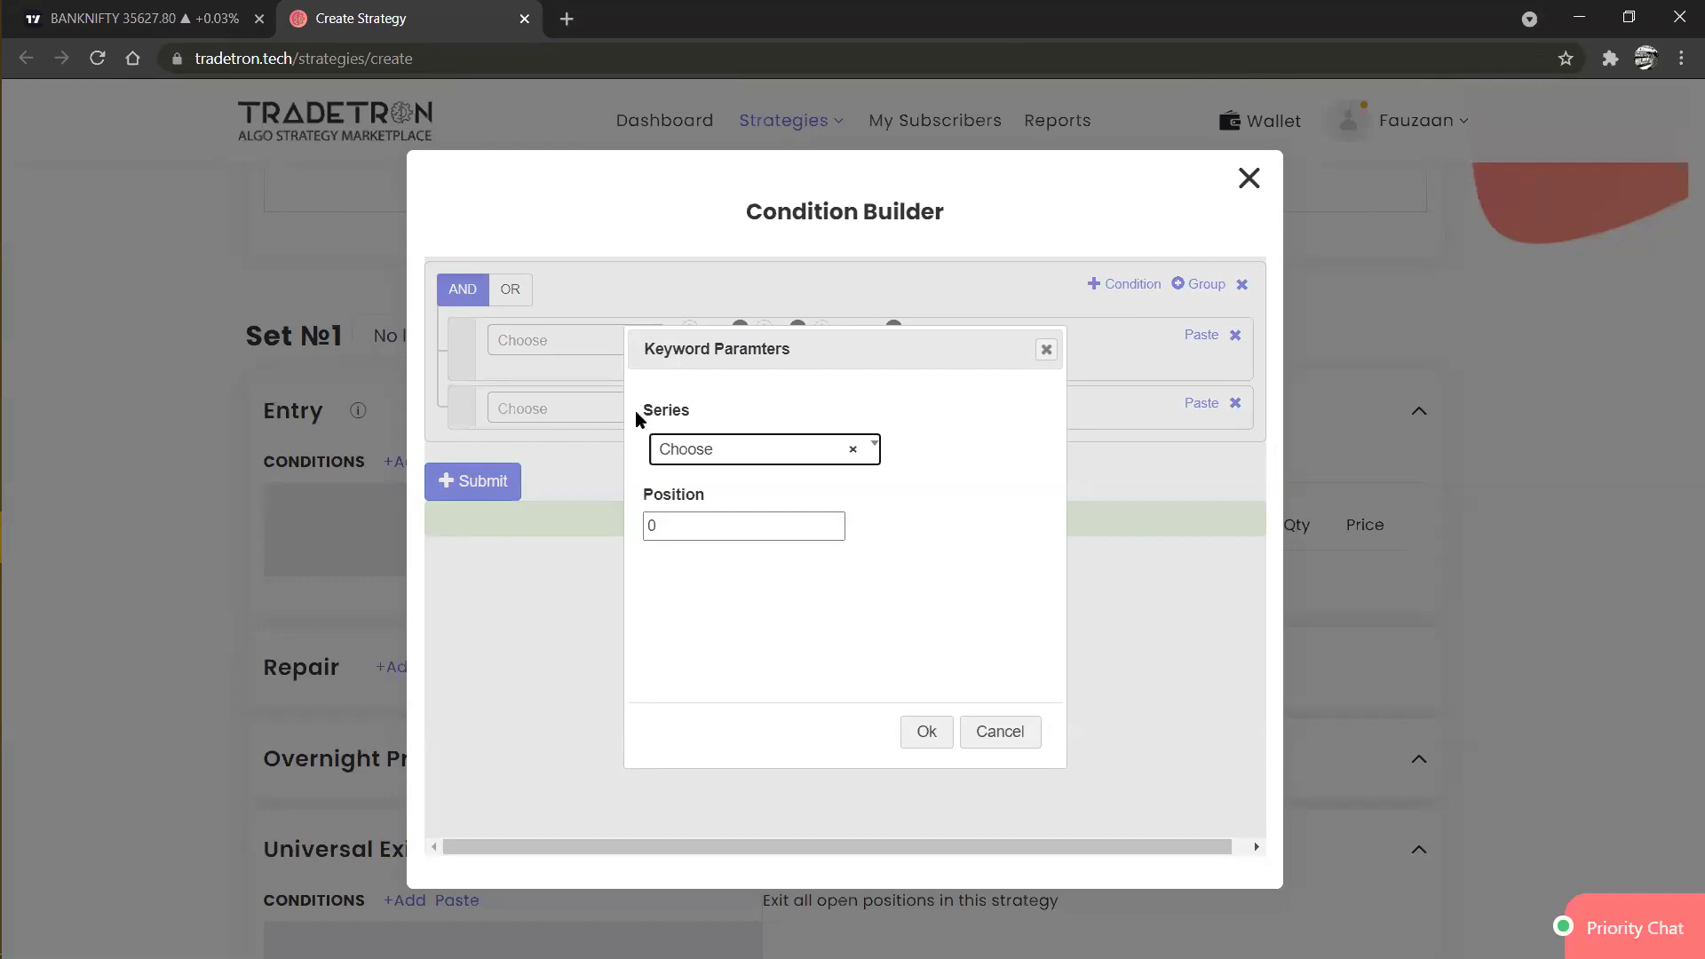
Set the Position keyword's series to Pivot Point and select its position value for editing.
left_click(740, 458)
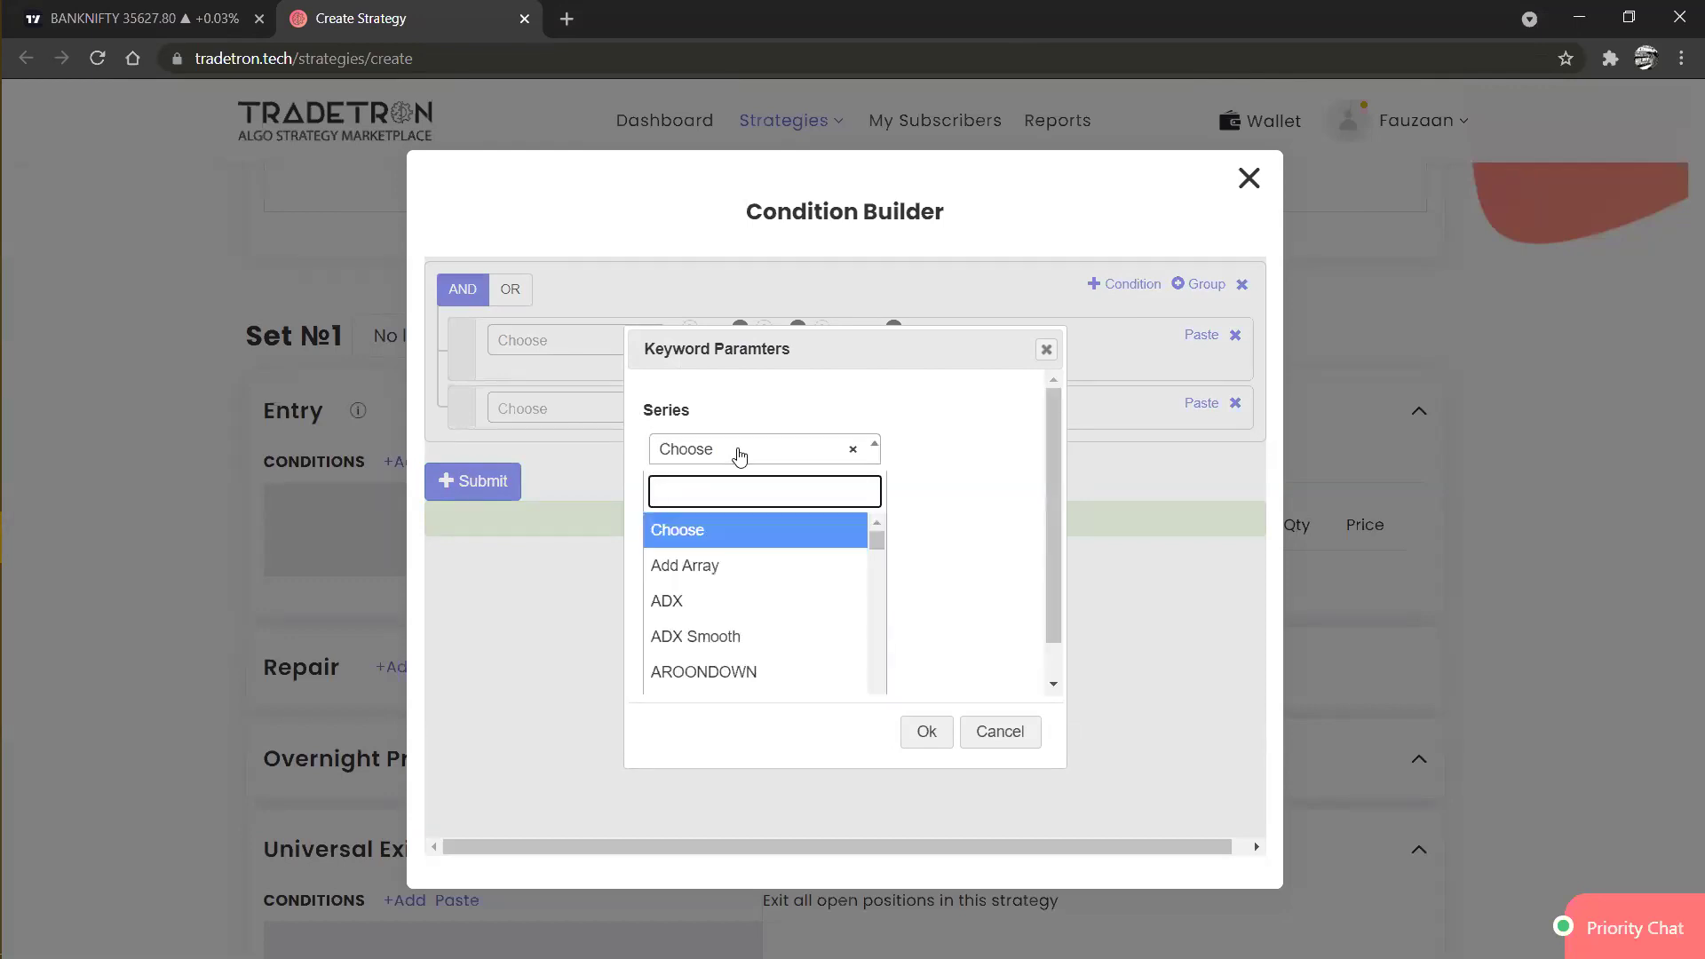
type("pi")
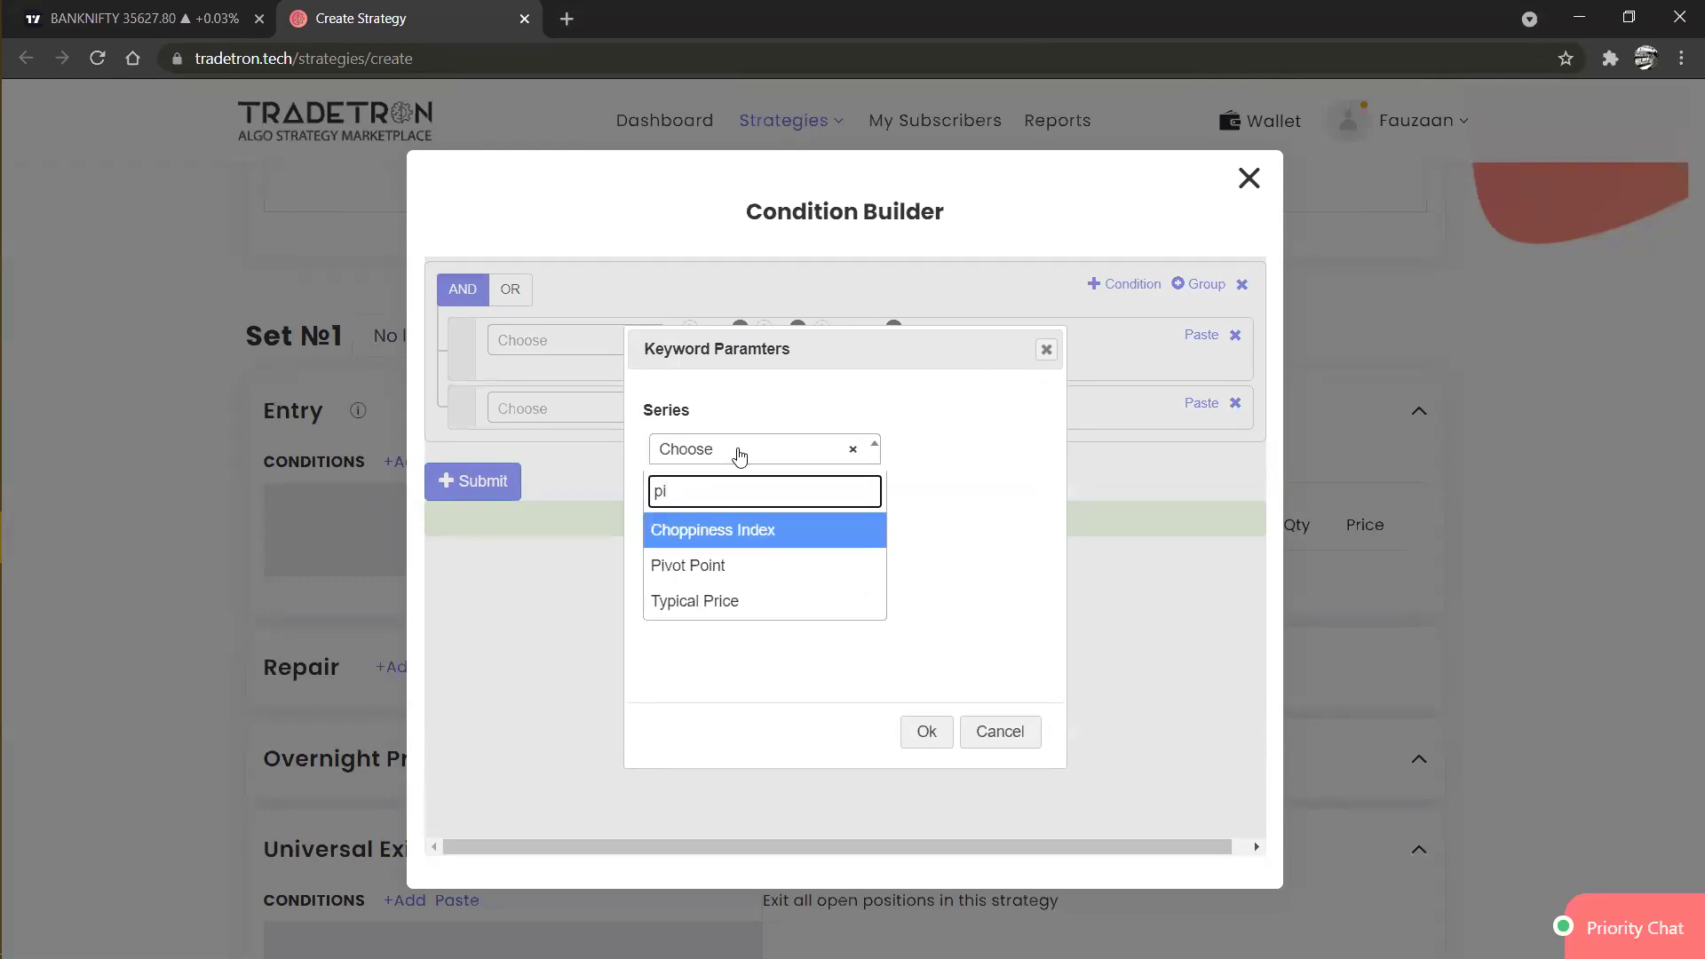
key("Down")
key("Return")
left_click(675, 525)
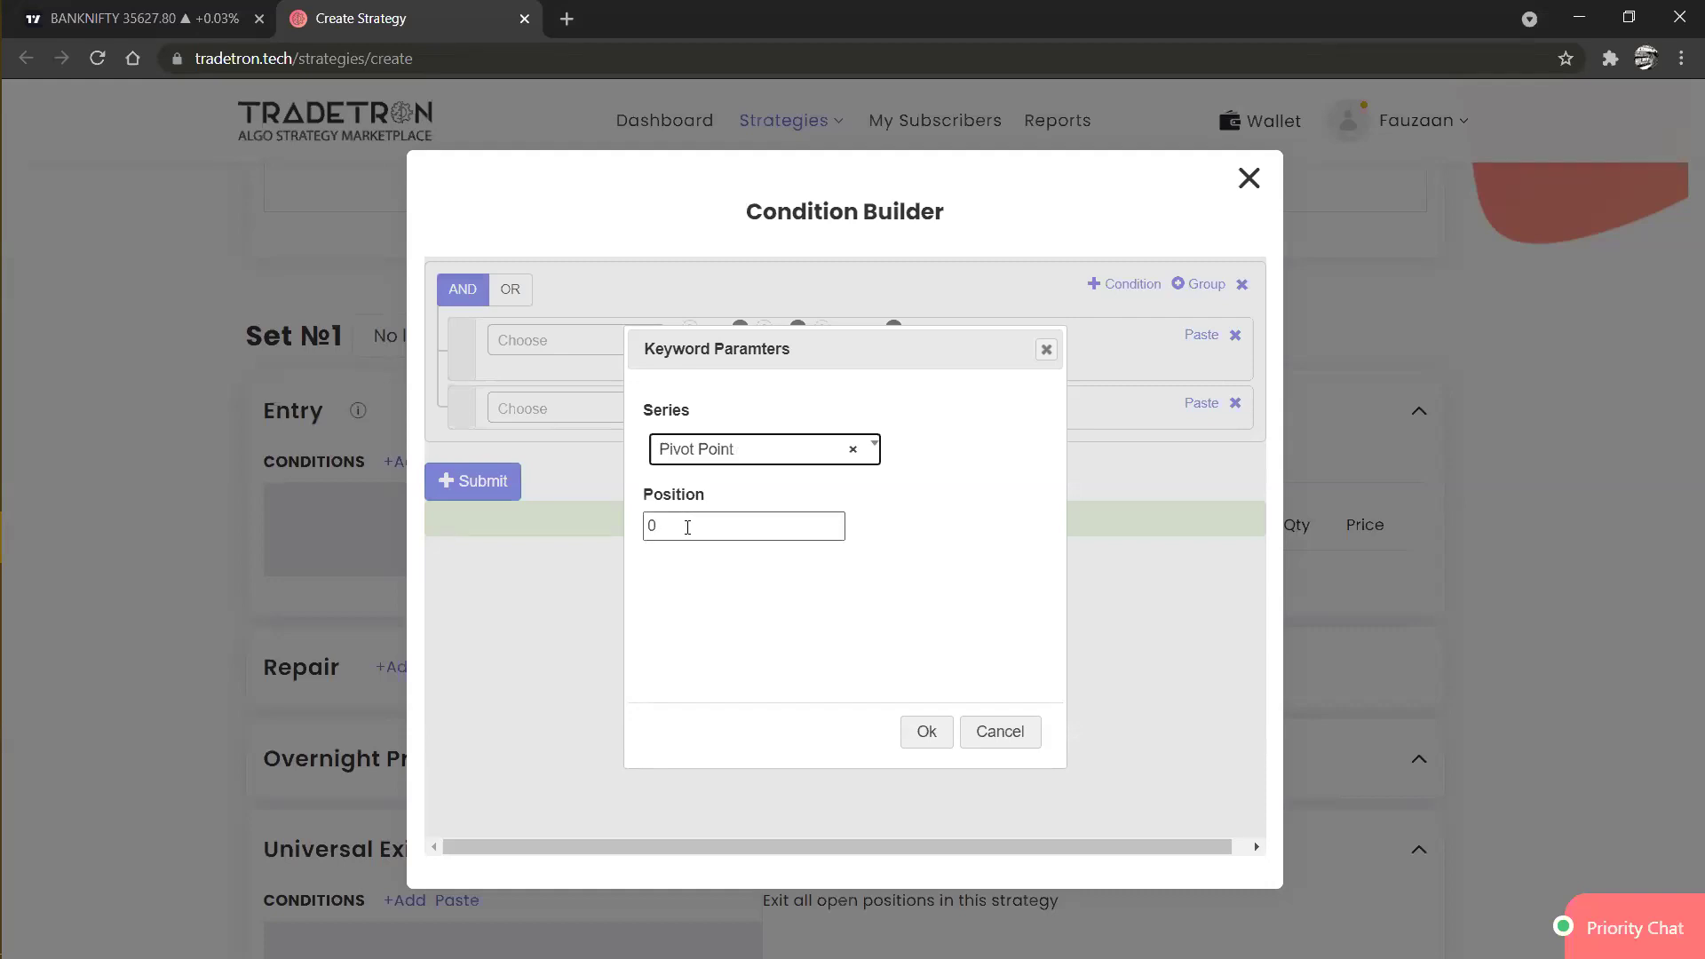
left_click_drag(679, 526, 645, 524)
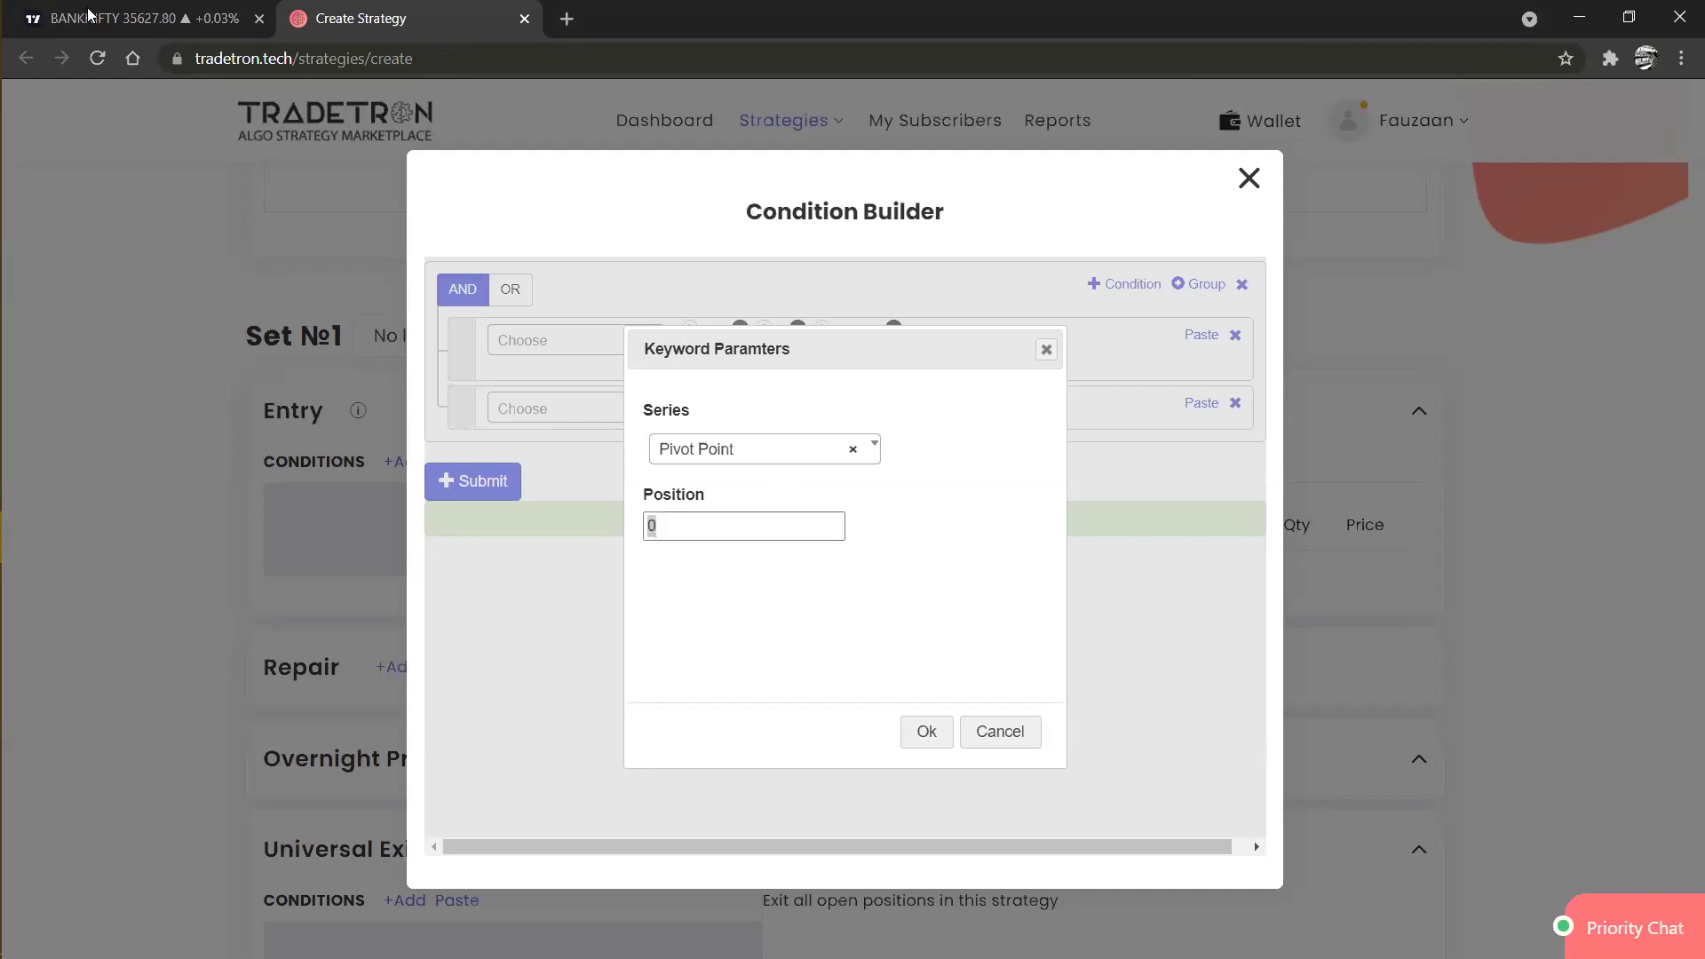
Check the BANKNIFTY pivot levels on the TradingView chart, return to Tradetron and confirm the Pivot Point keyword with position 0.
key("ctrl+shift+Tab")
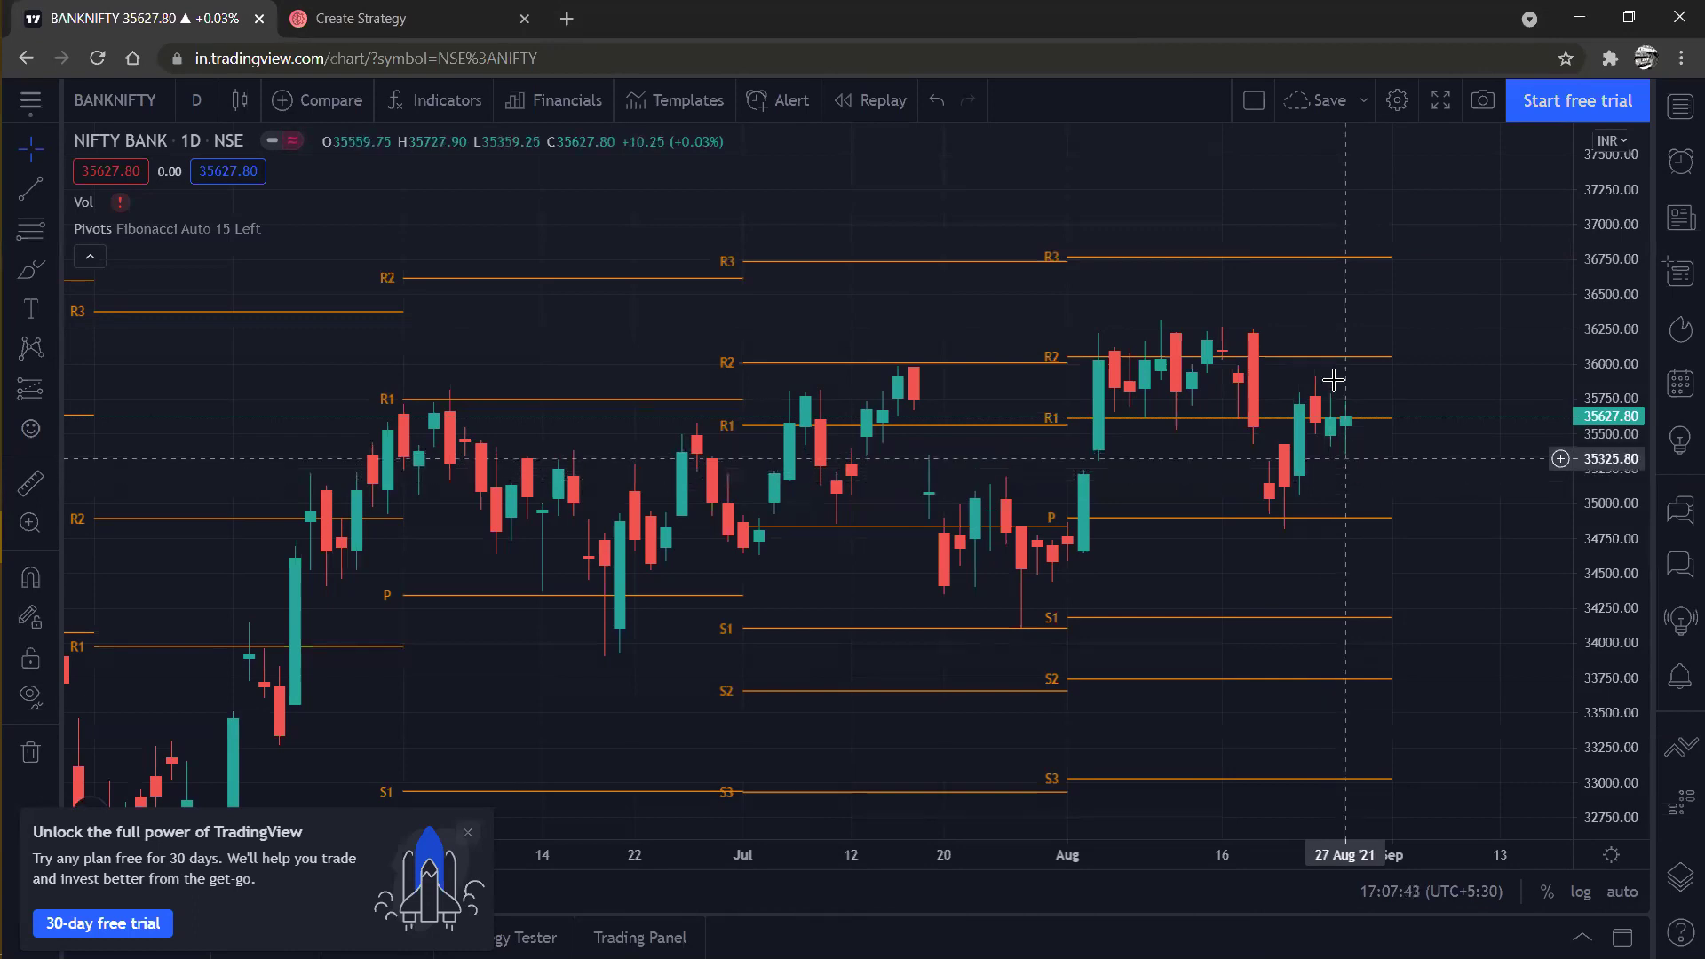
left_click(374, 13)
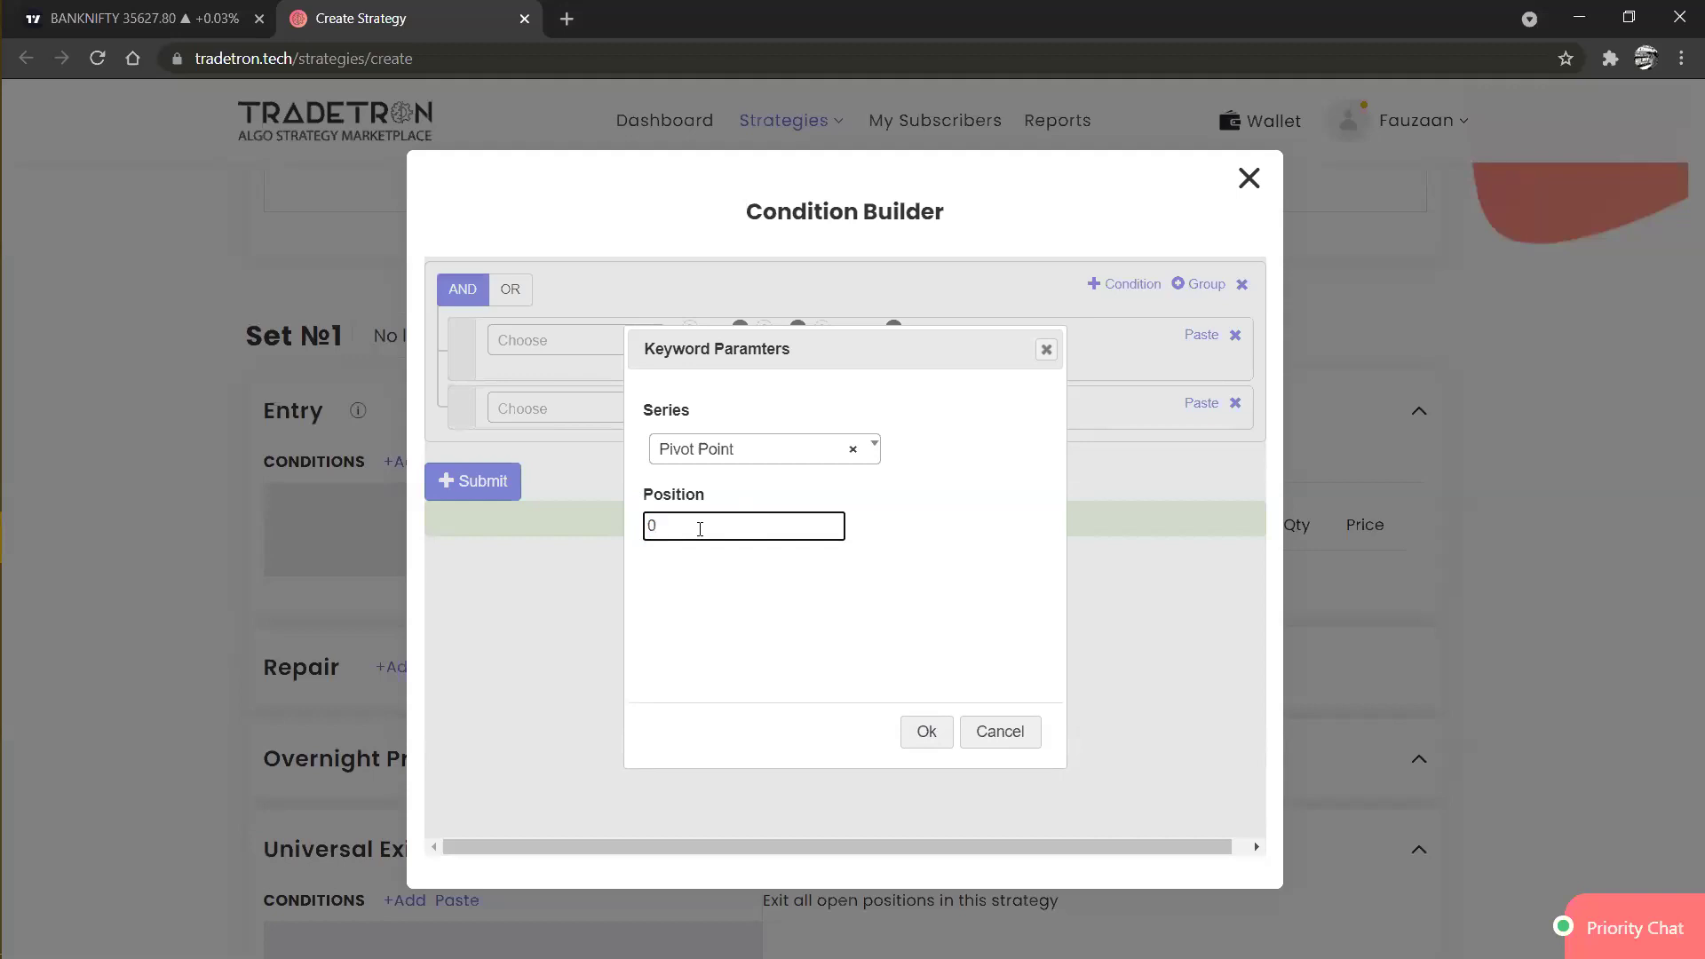
key("BackSpace")
type("-1")
key("BackSpace")
key("BackSpace")
type("0")
left_click(927, 732)
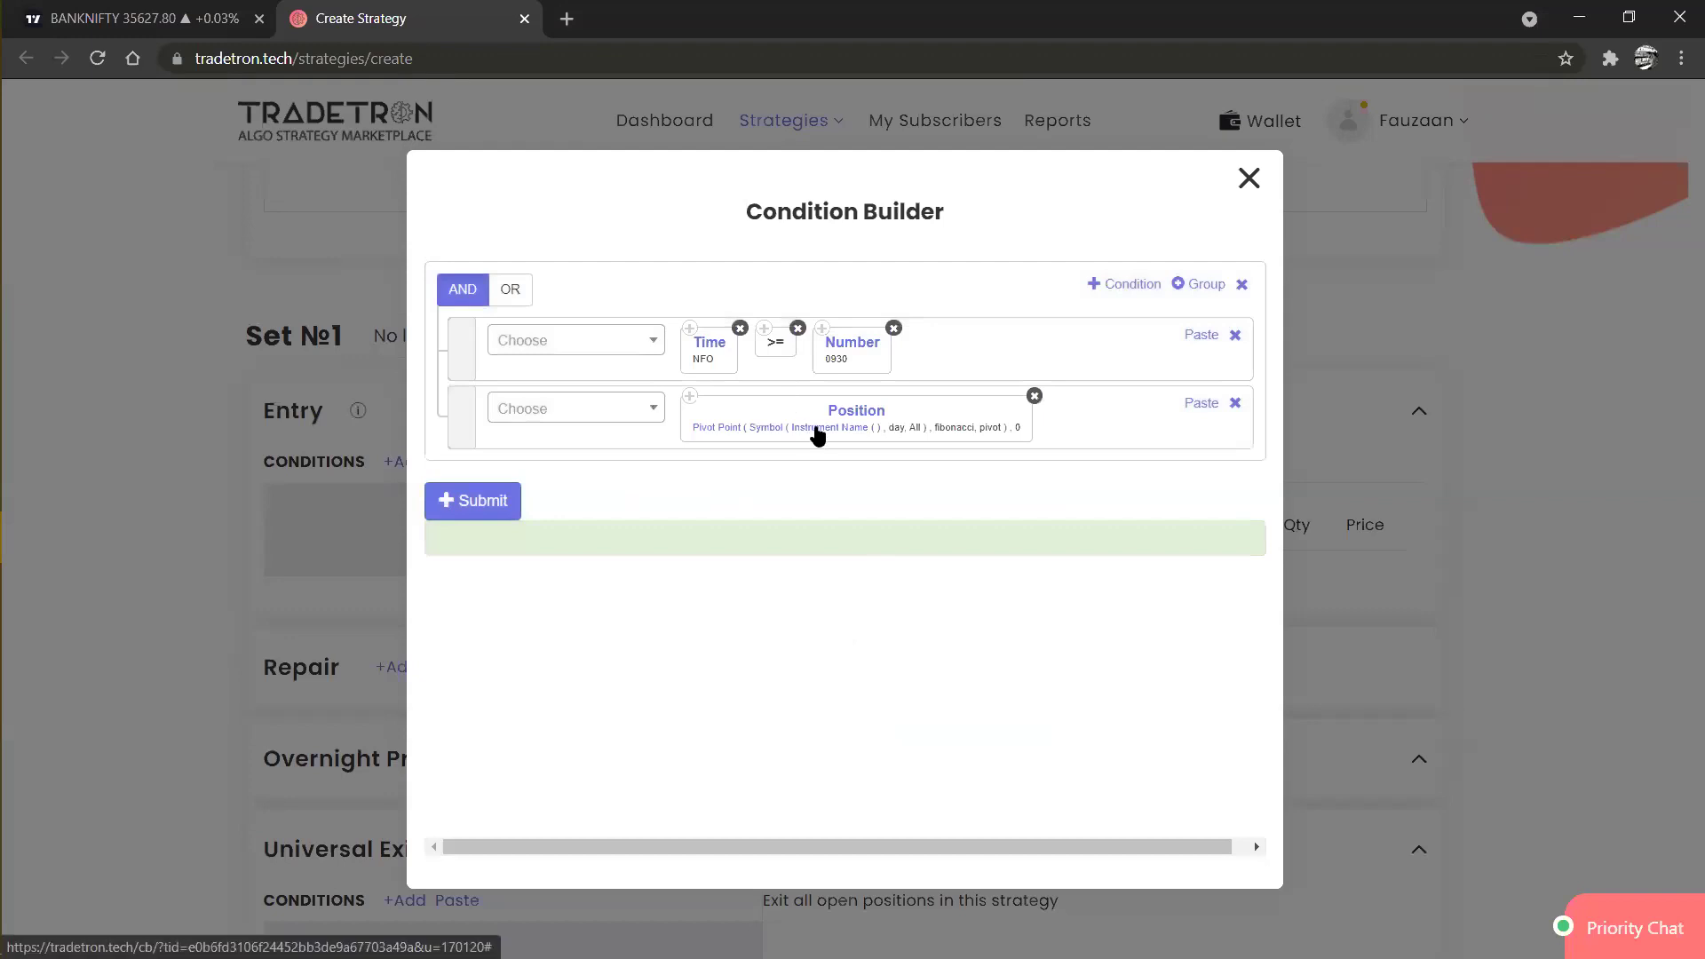
Set the Pivot Point's instrument to exchange NFO and underlying NFO - NIFTY BANK.
left_click(798, 446)
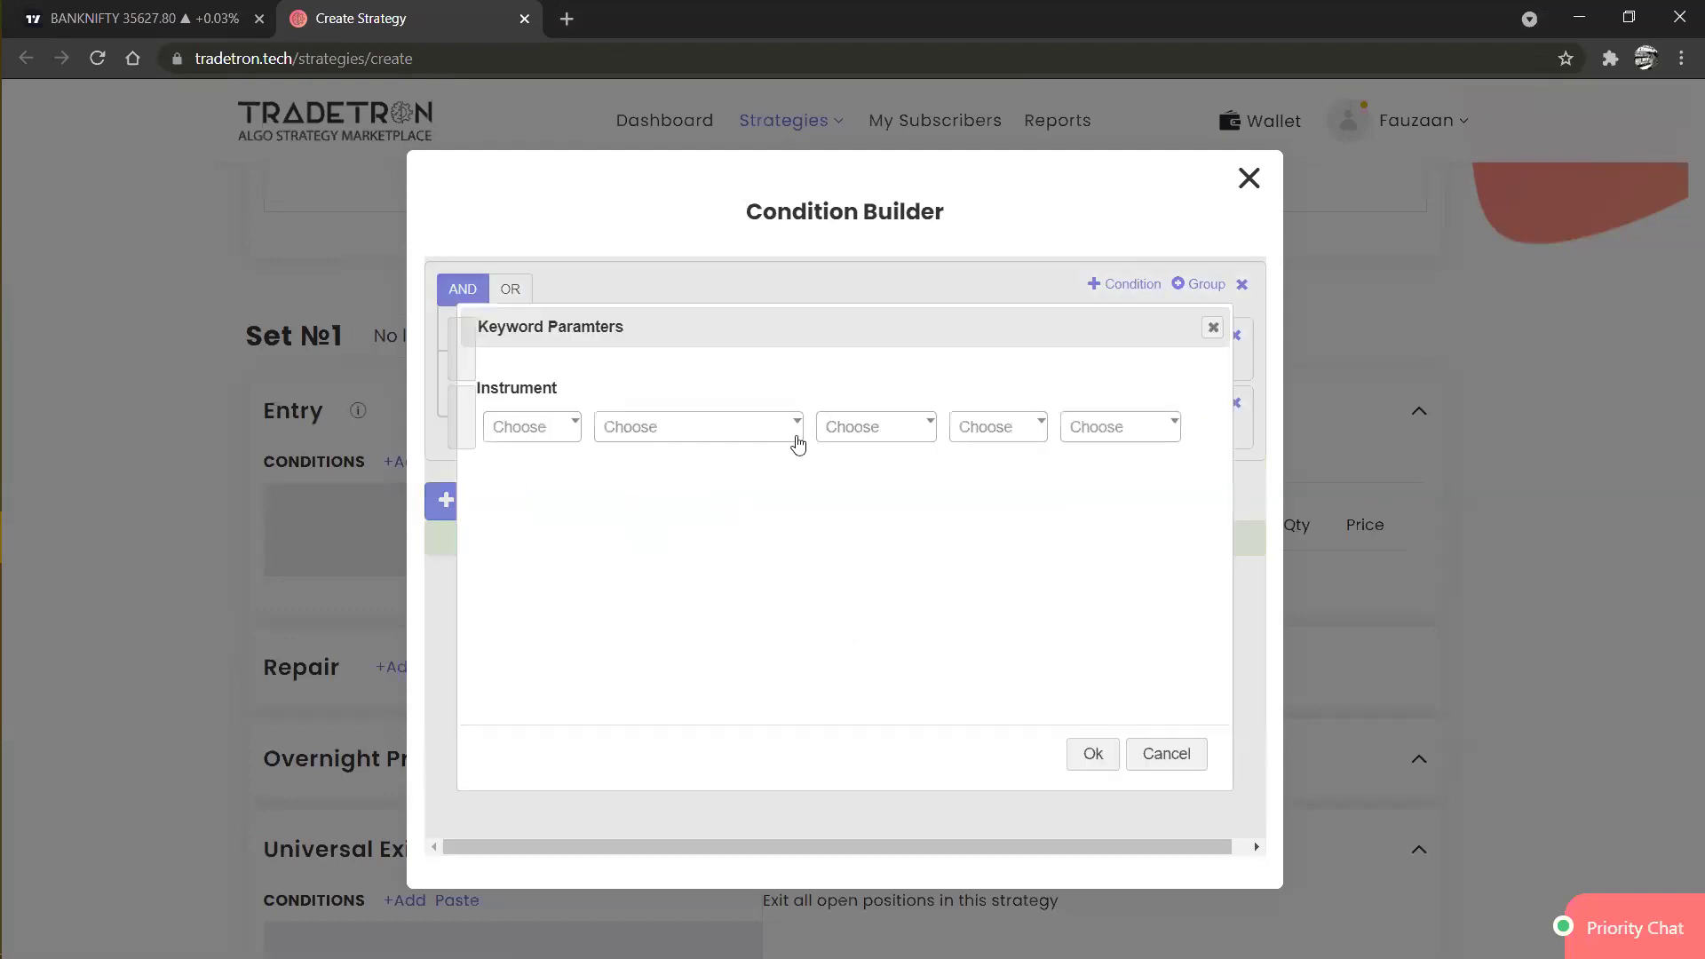
left_click(544, 432)
type("nf")
key("Return")
type("nifty")
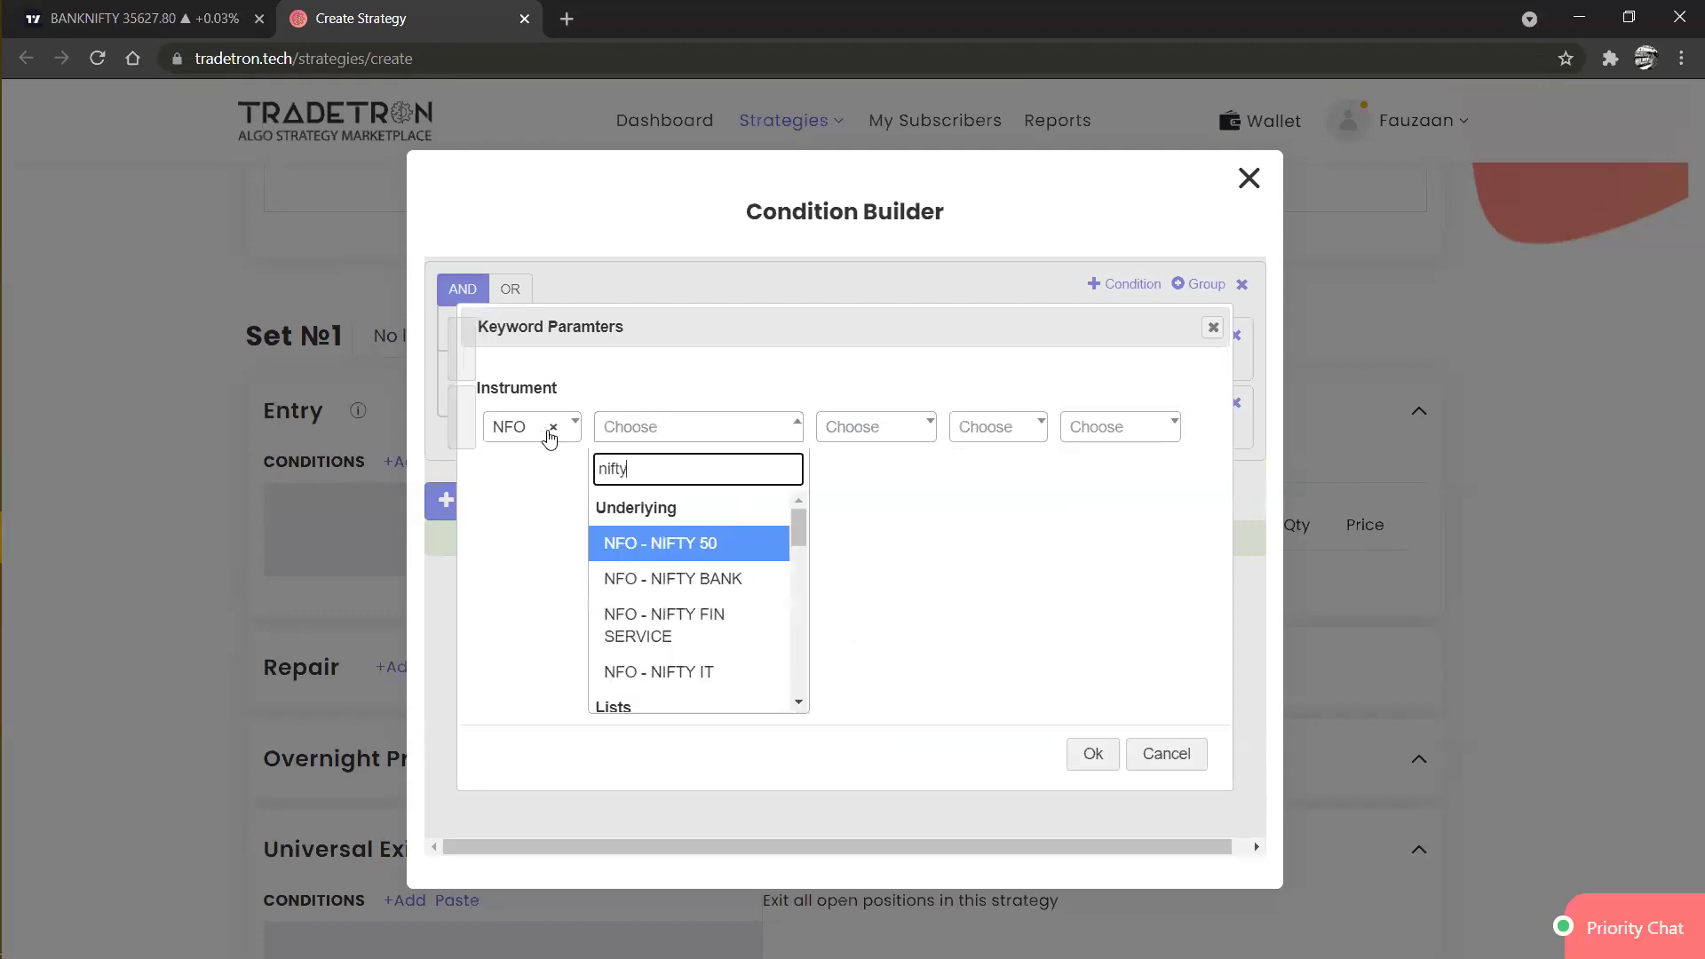
key("Down")
key("Return")
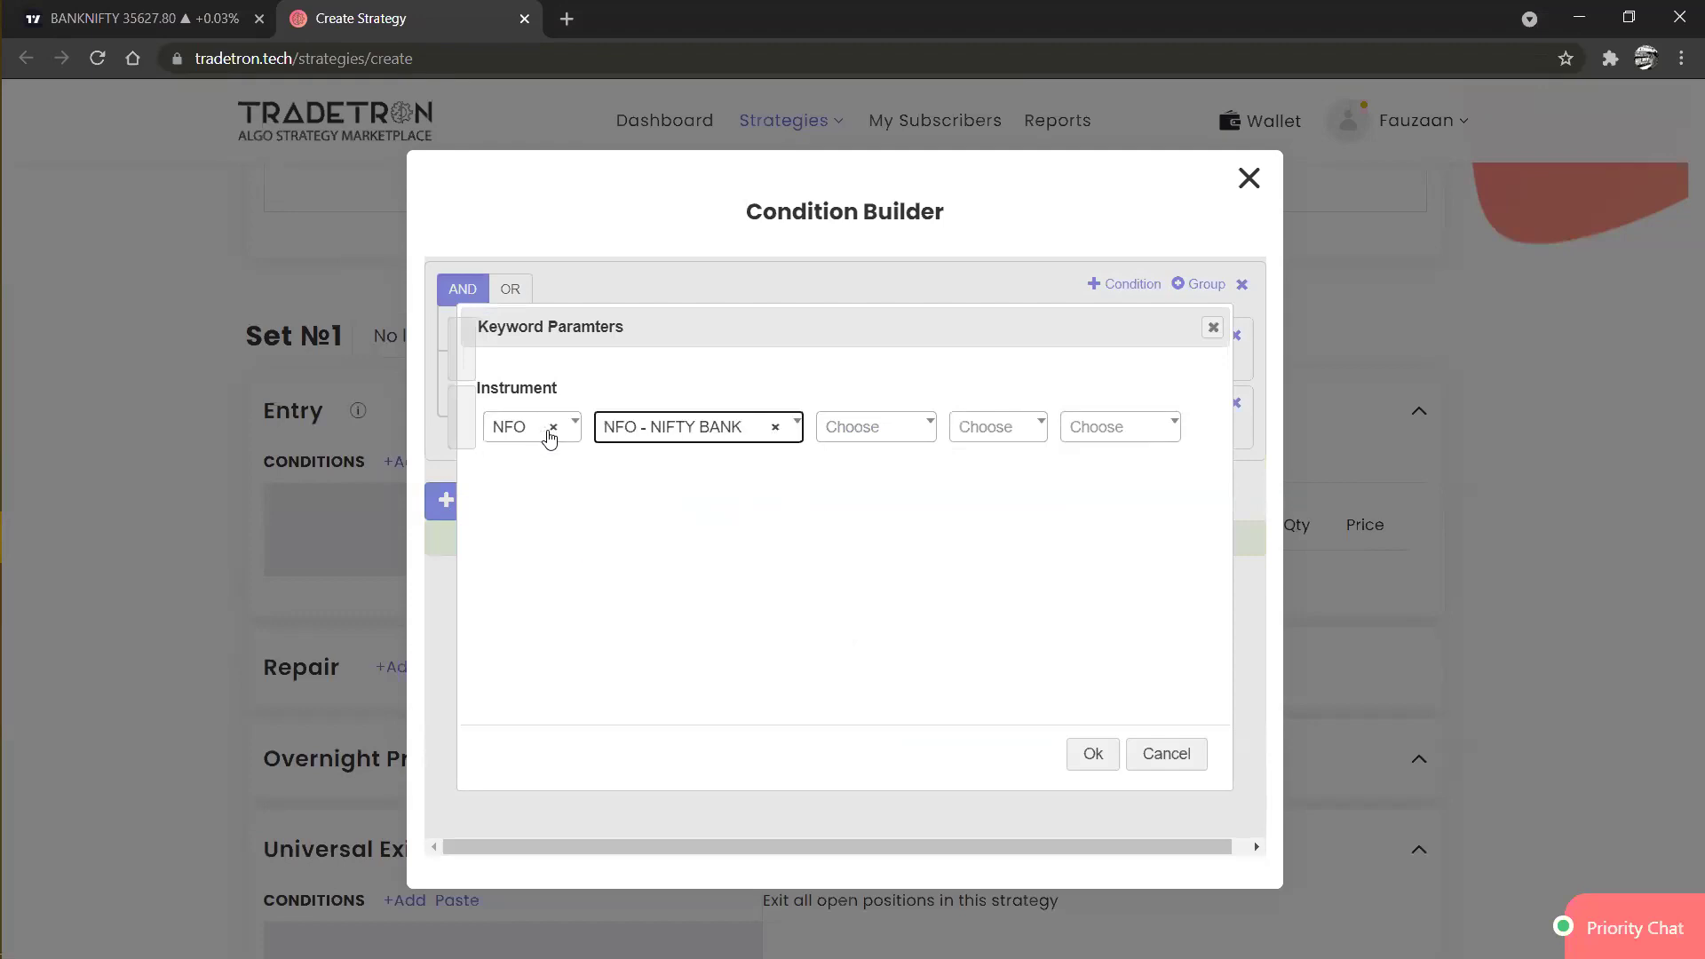
left_click(1096, 755)
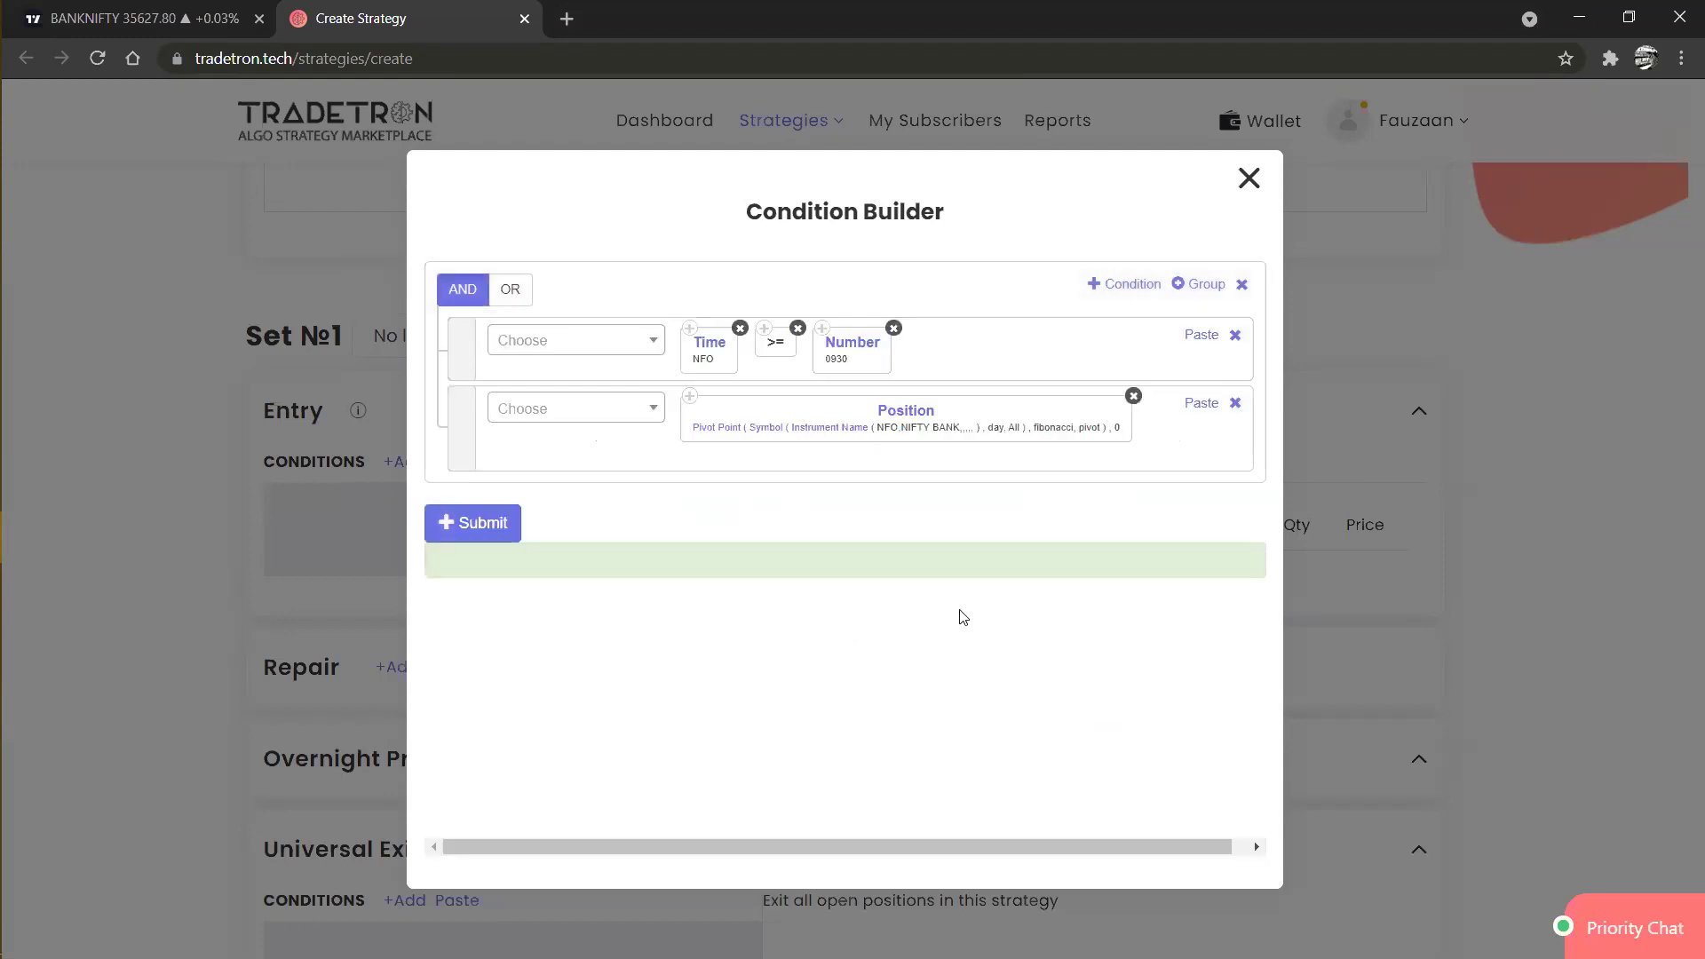
Review the available Fibonacci pivot levels and set the Pivot Point value to r1.
left_click(725, 430)
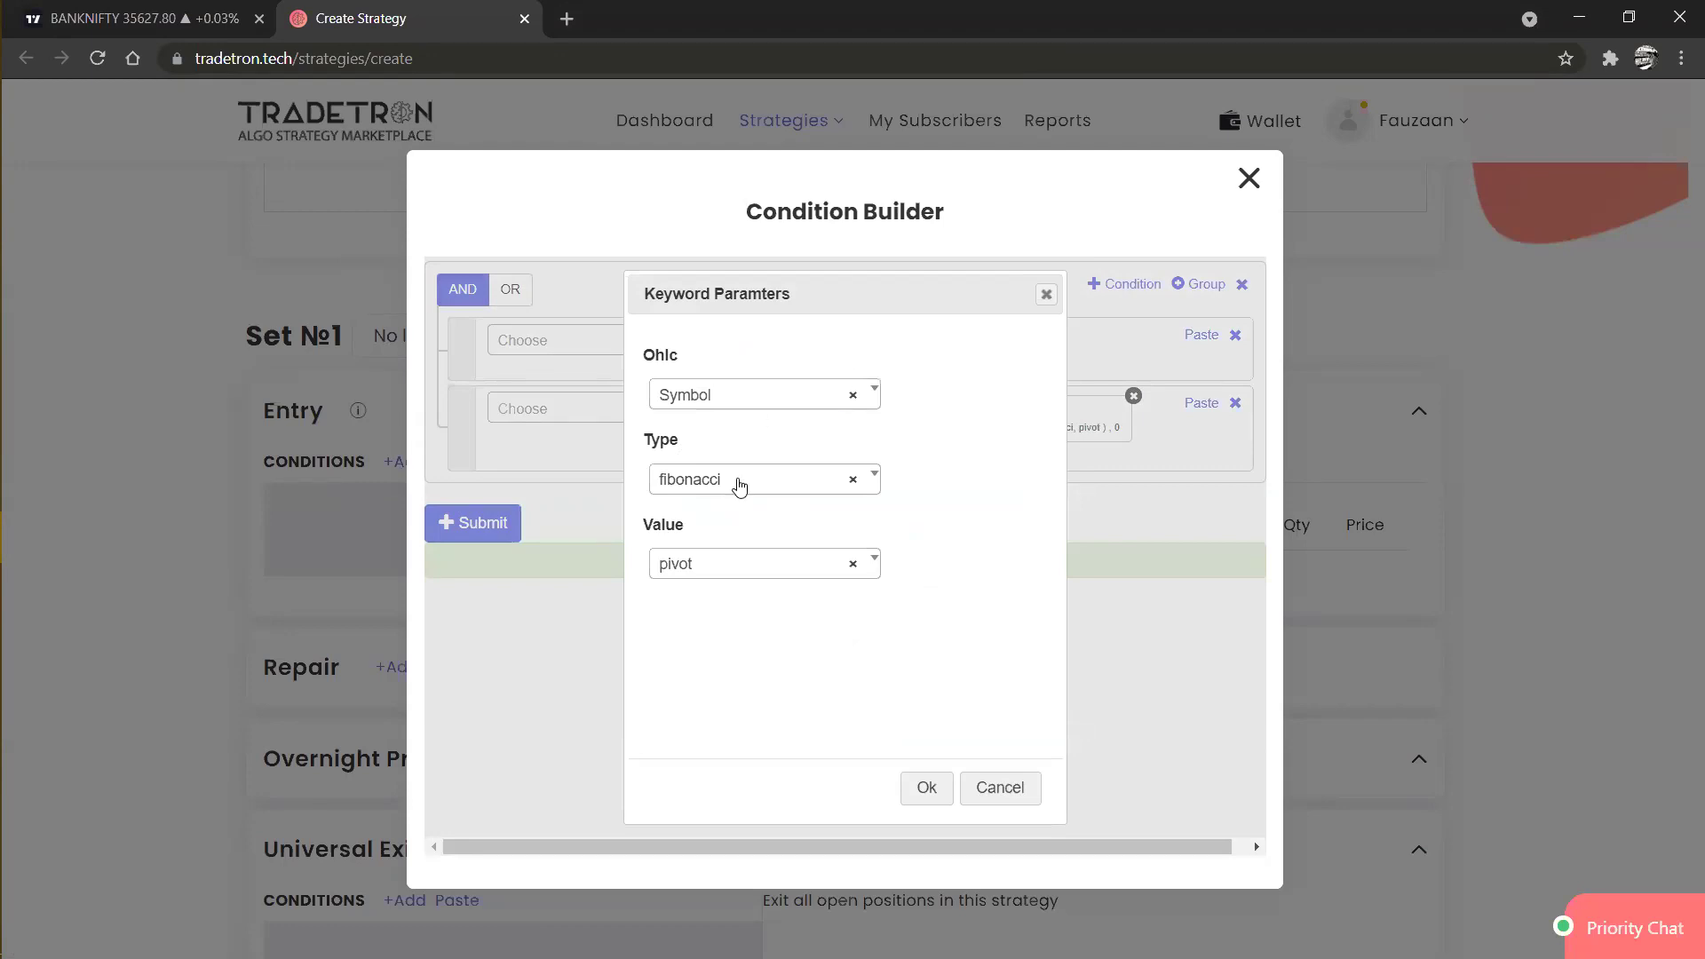
left_click(720, 575)
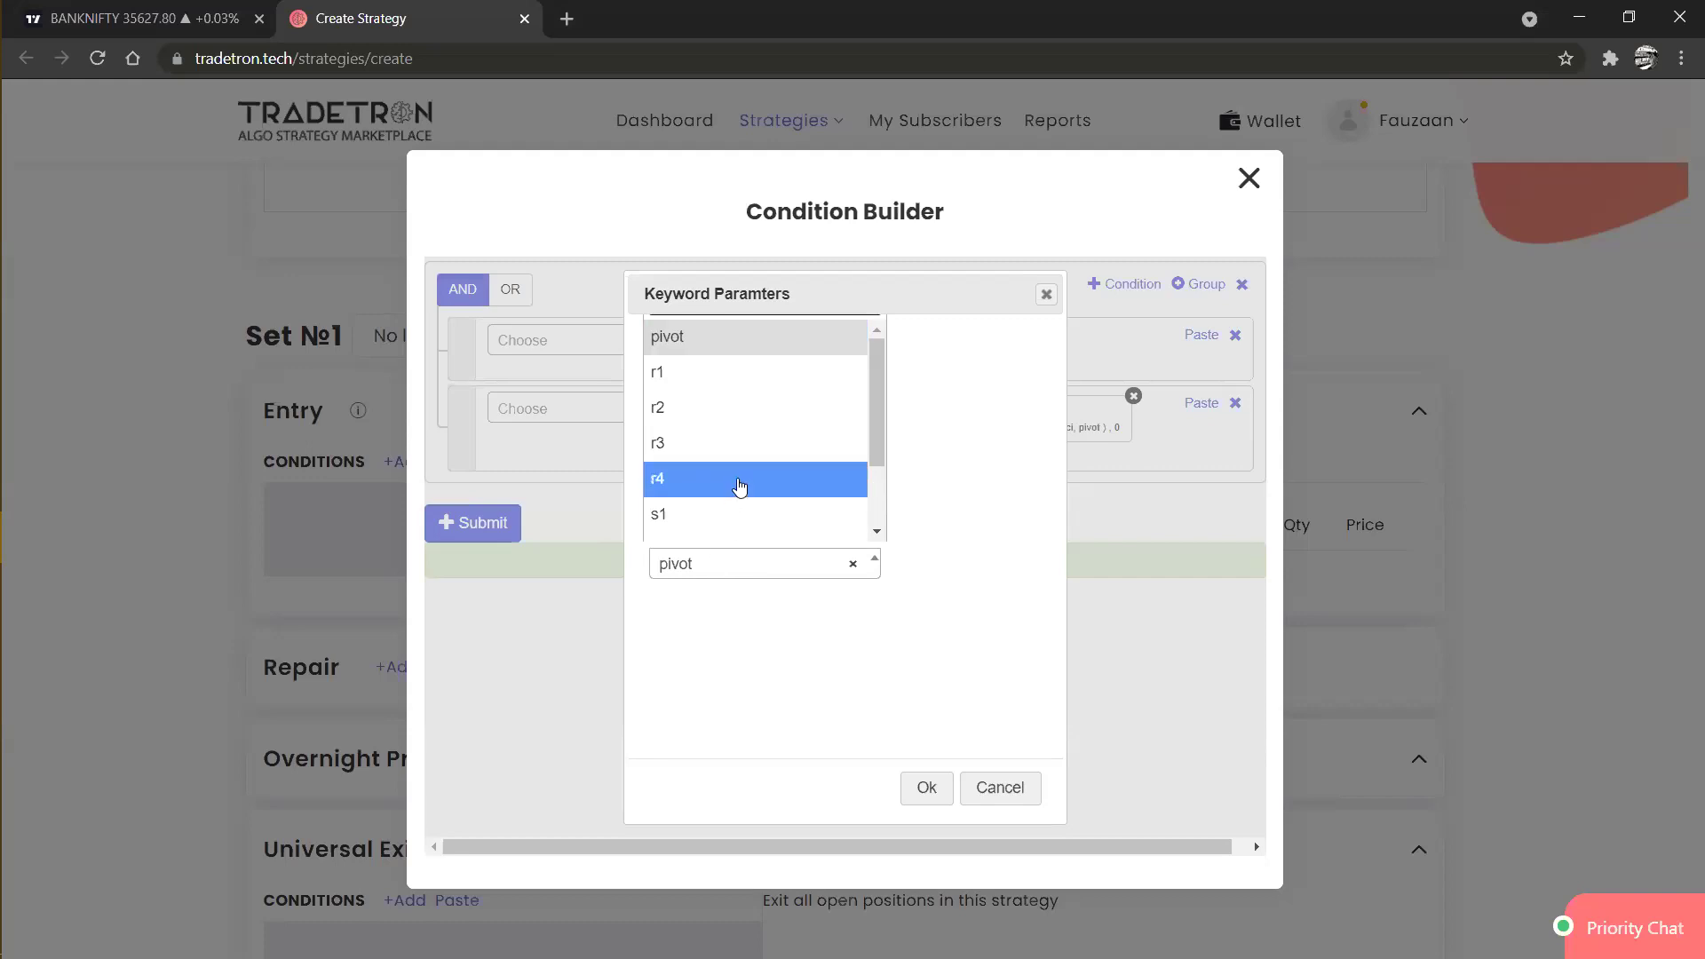
scroll(737, 487, "down", 2)
scroll(733, 487, "up", 2)
key("ctrl+shift+Tab")
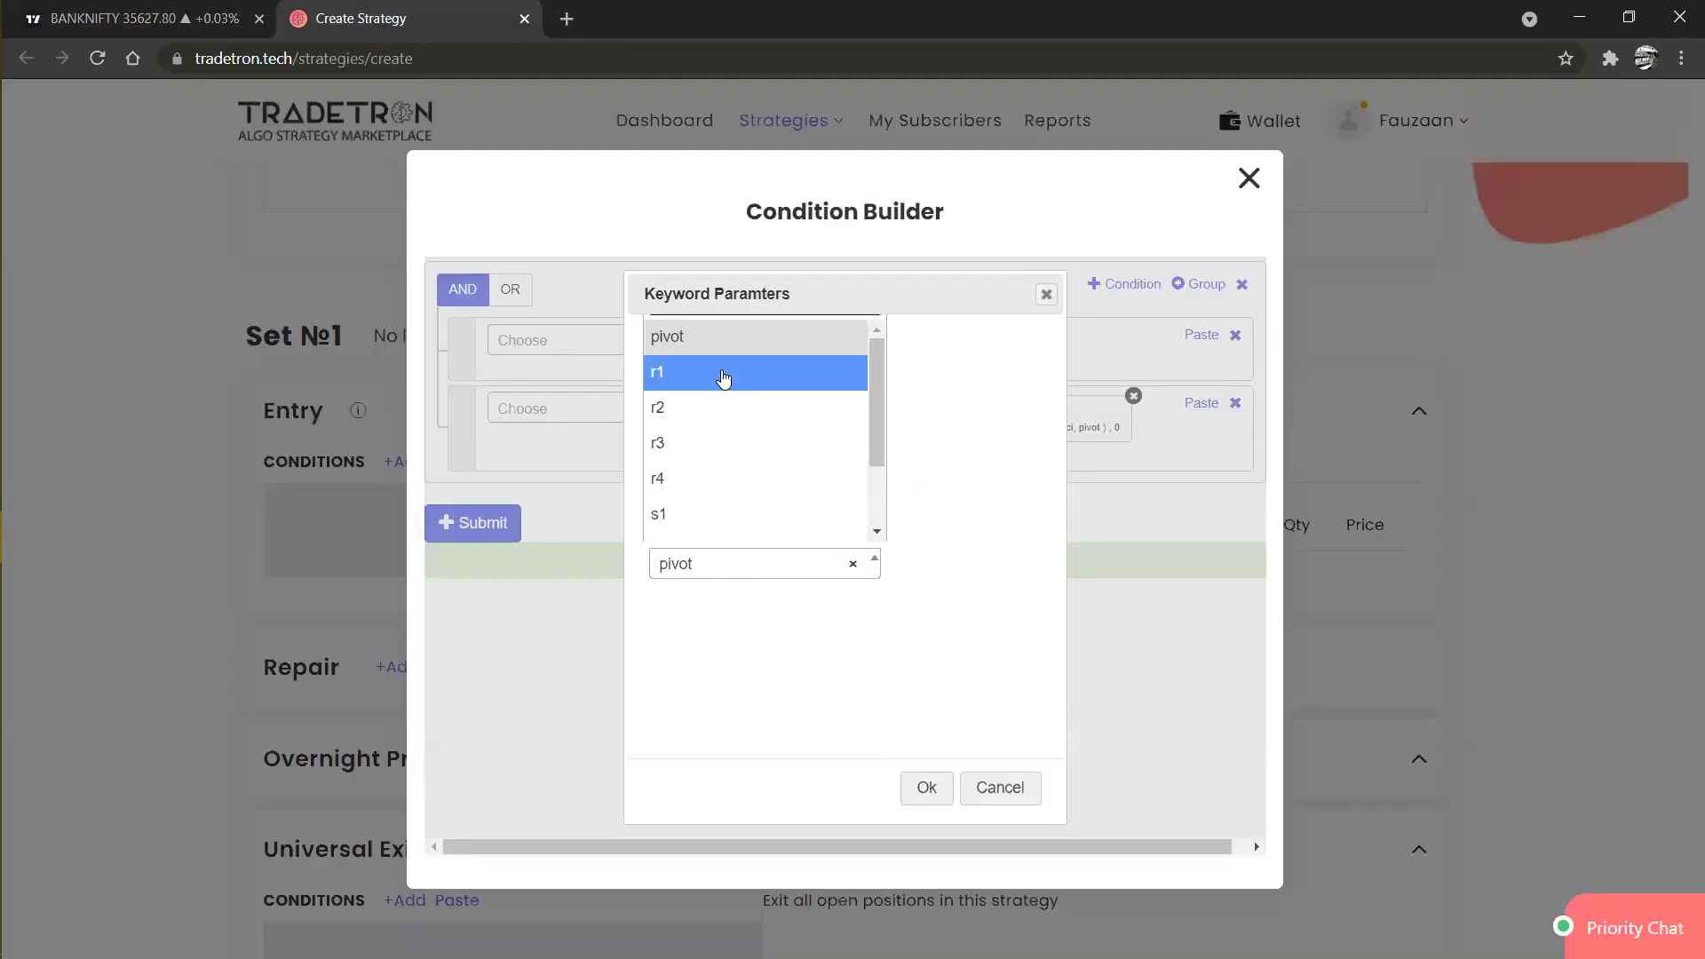
left_click(724, 373)
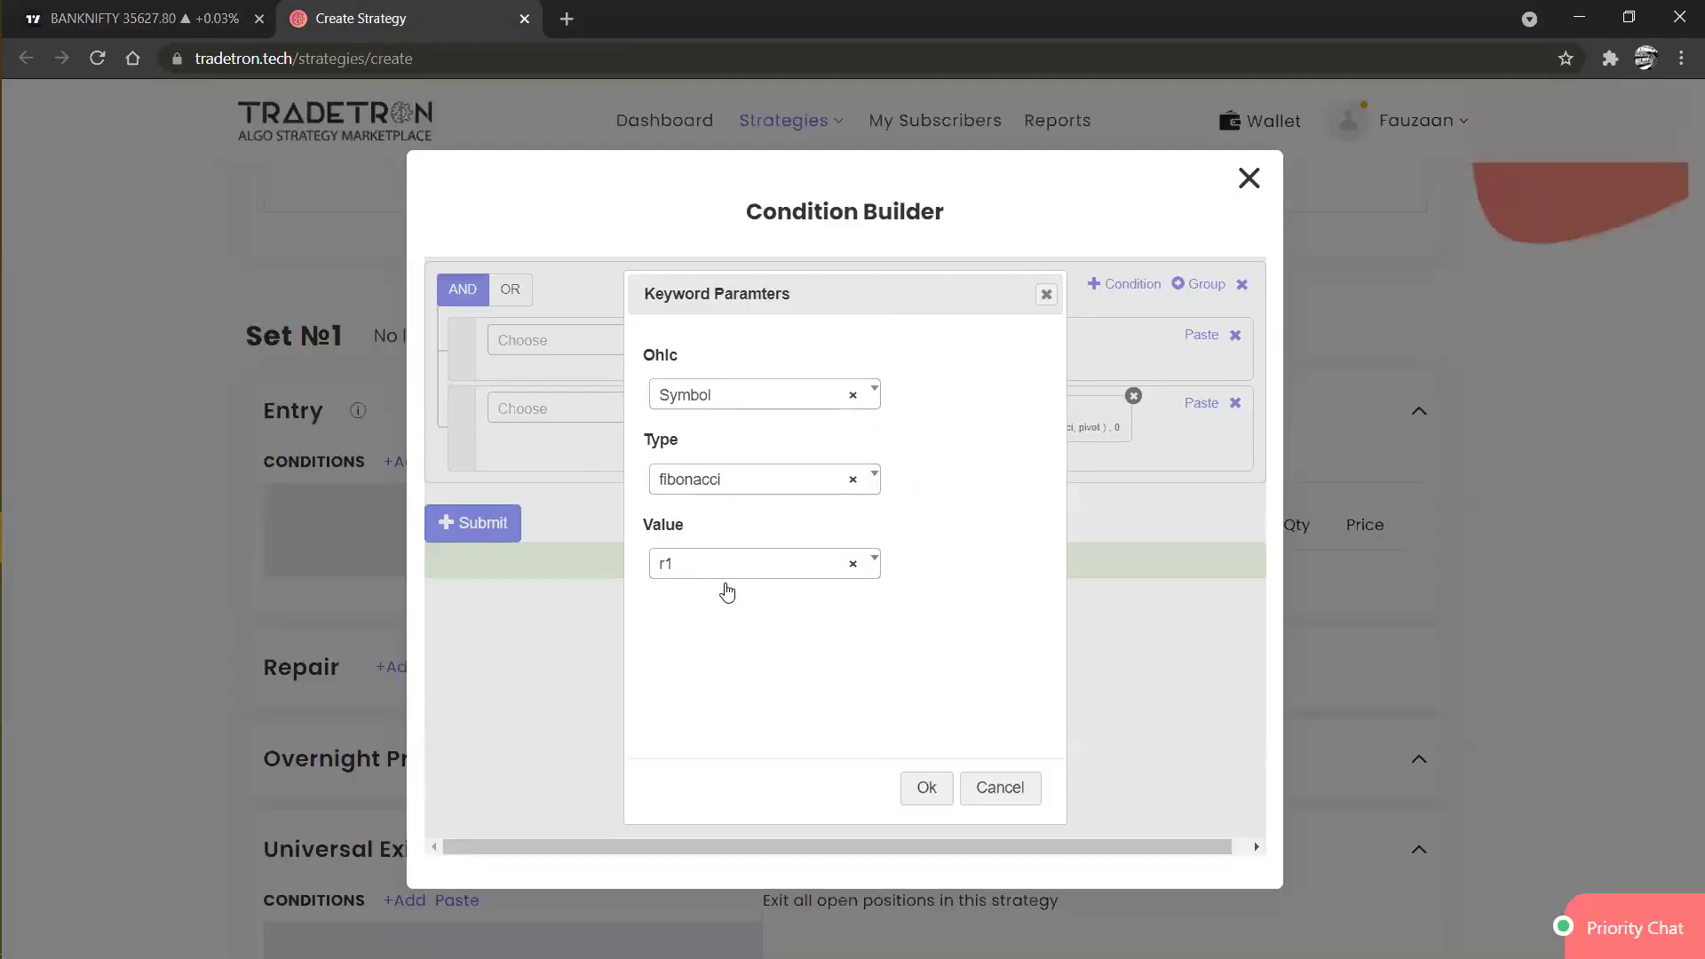
left_click(926, 788)
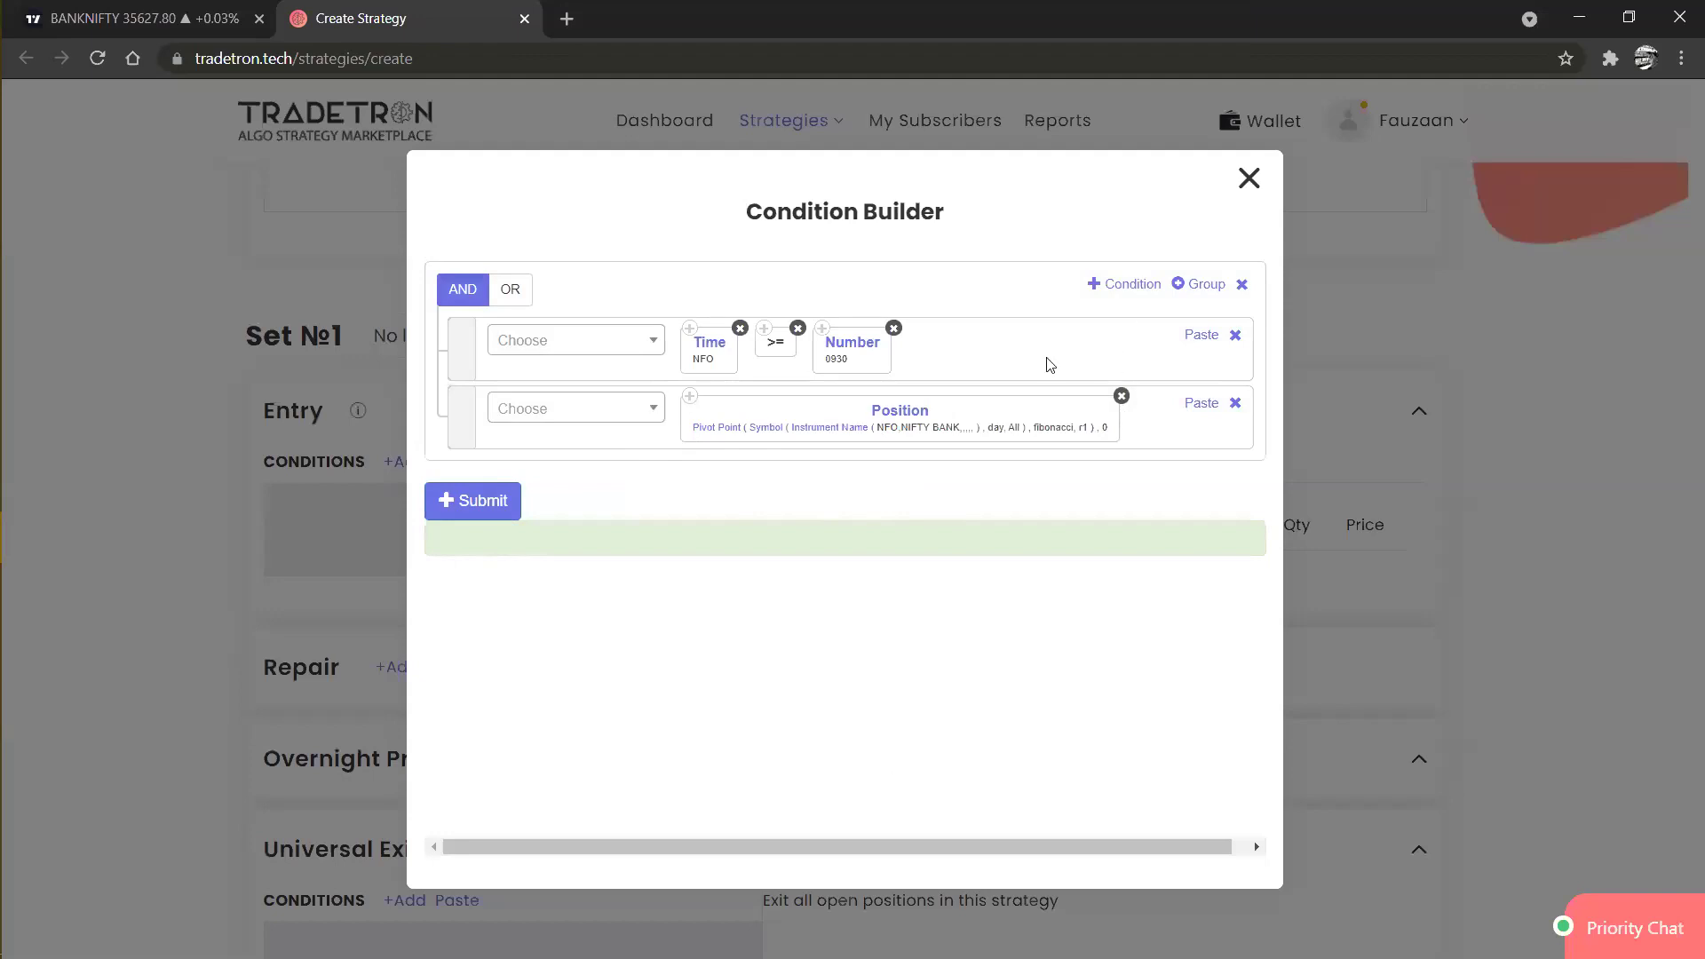
Add another Position keyword to the second condition with series CLOSE and position 0.
left_click(633, 414)
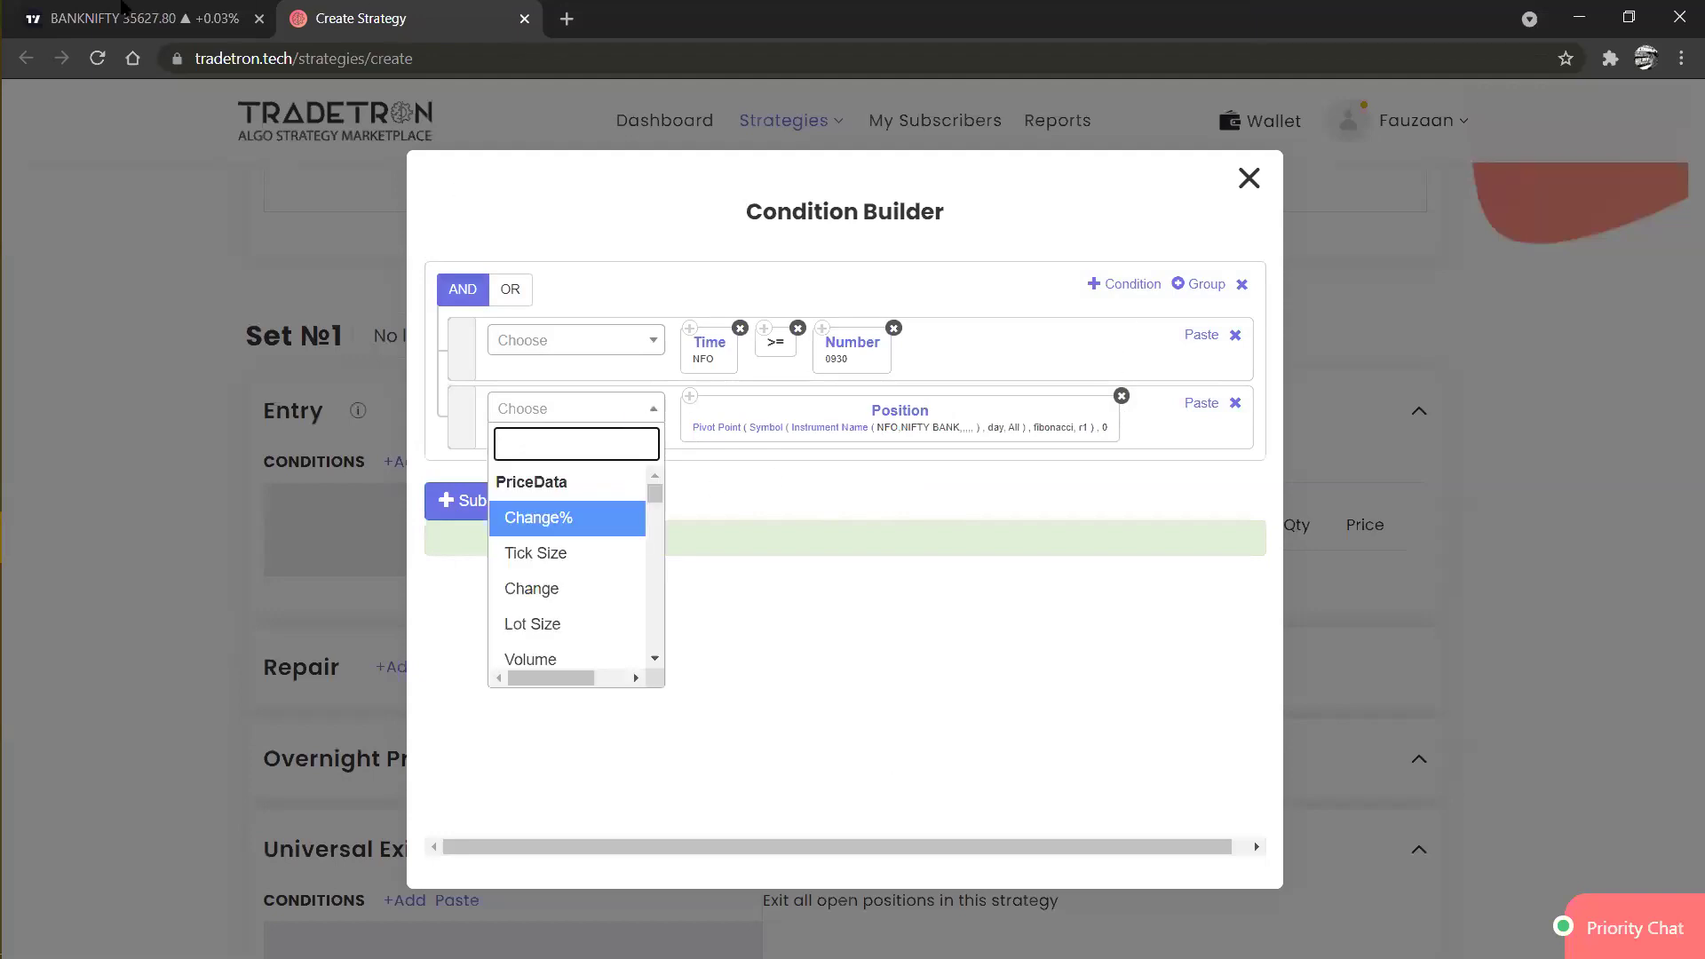
key("ctrl+Tab")
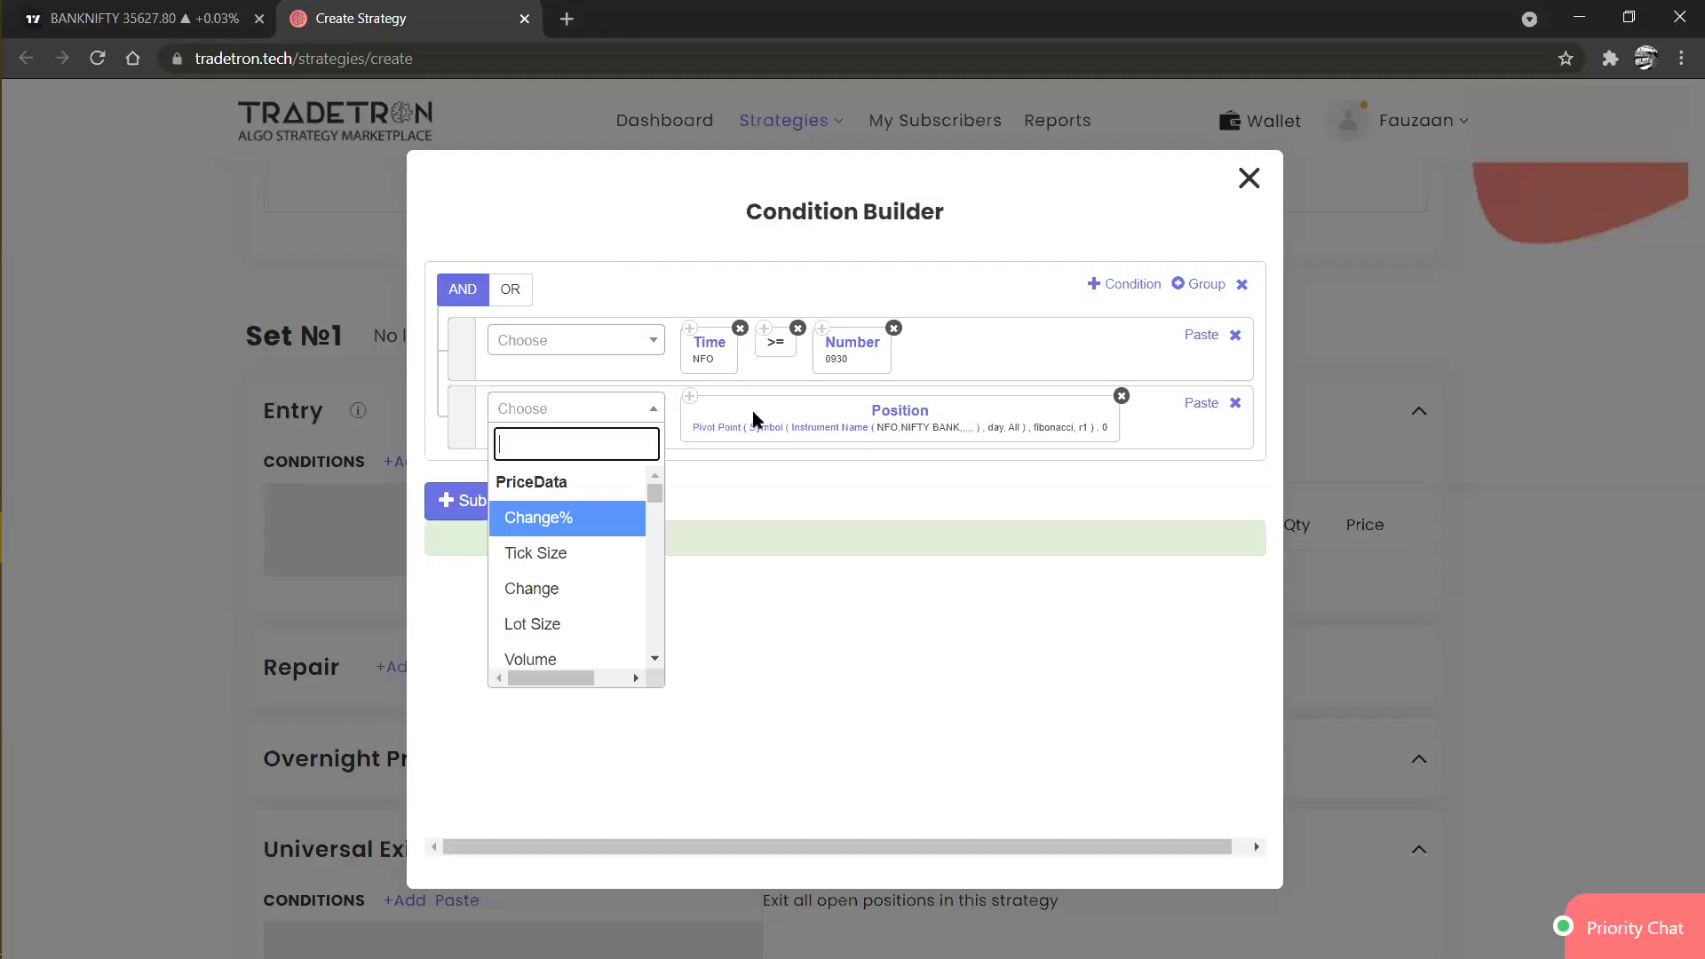
left_click(312, 16)
type("posi")
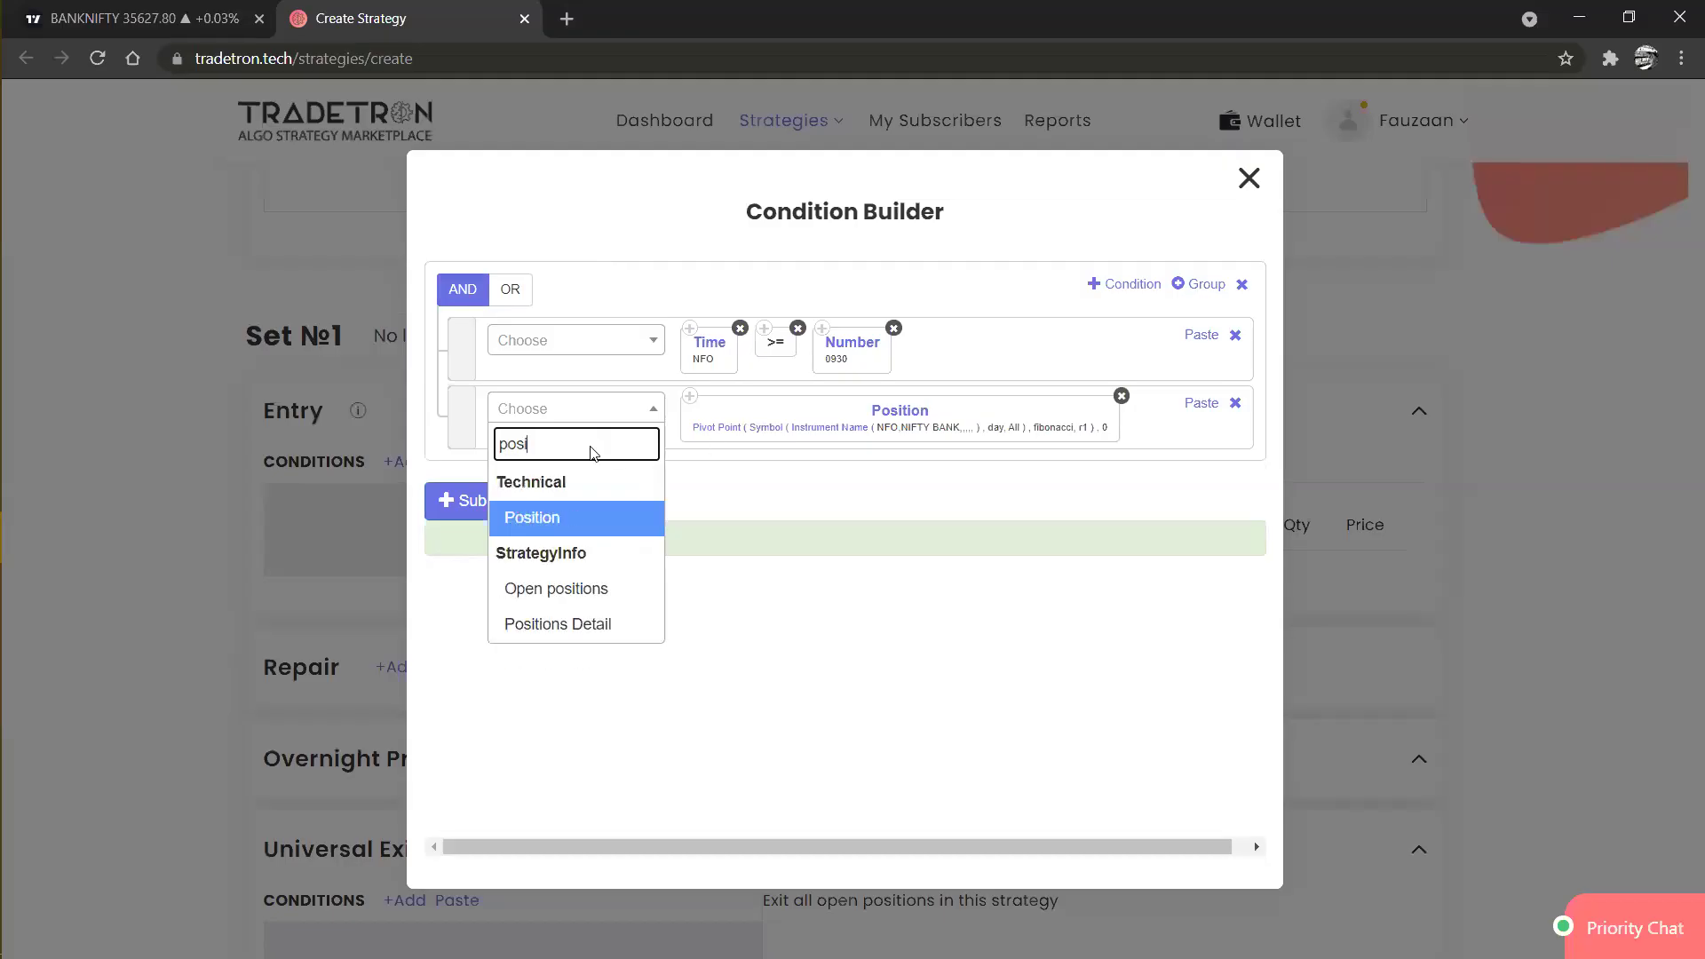
key("Return")
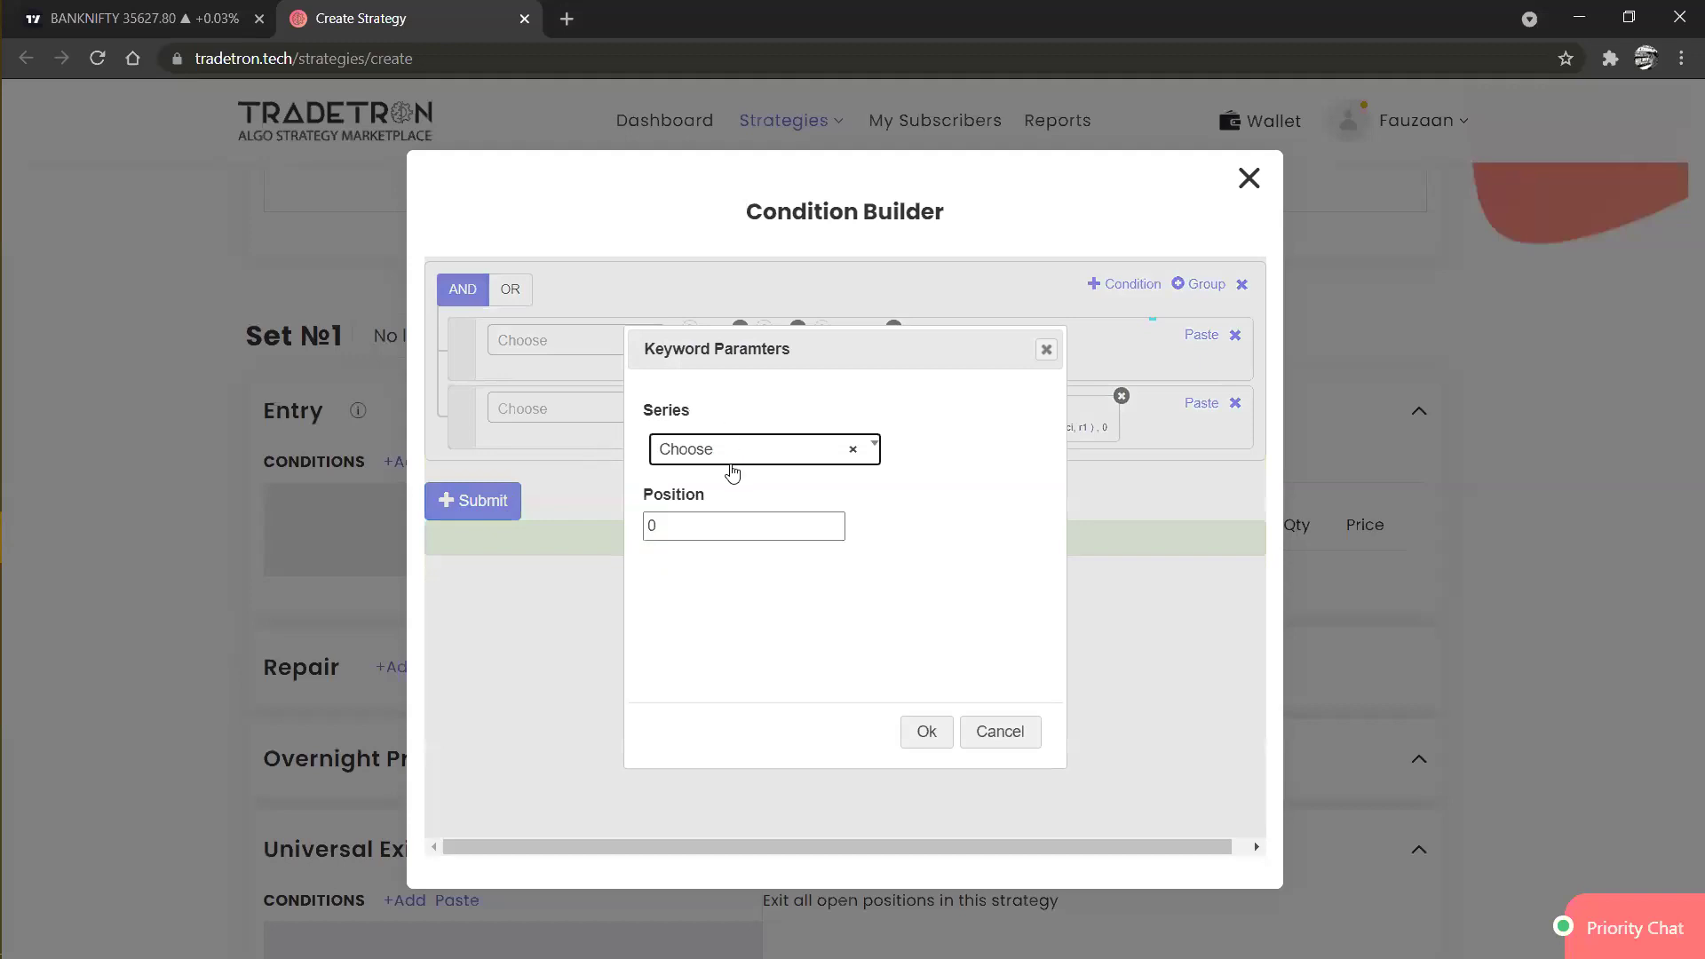
left_click(731, 460)
type("clos")
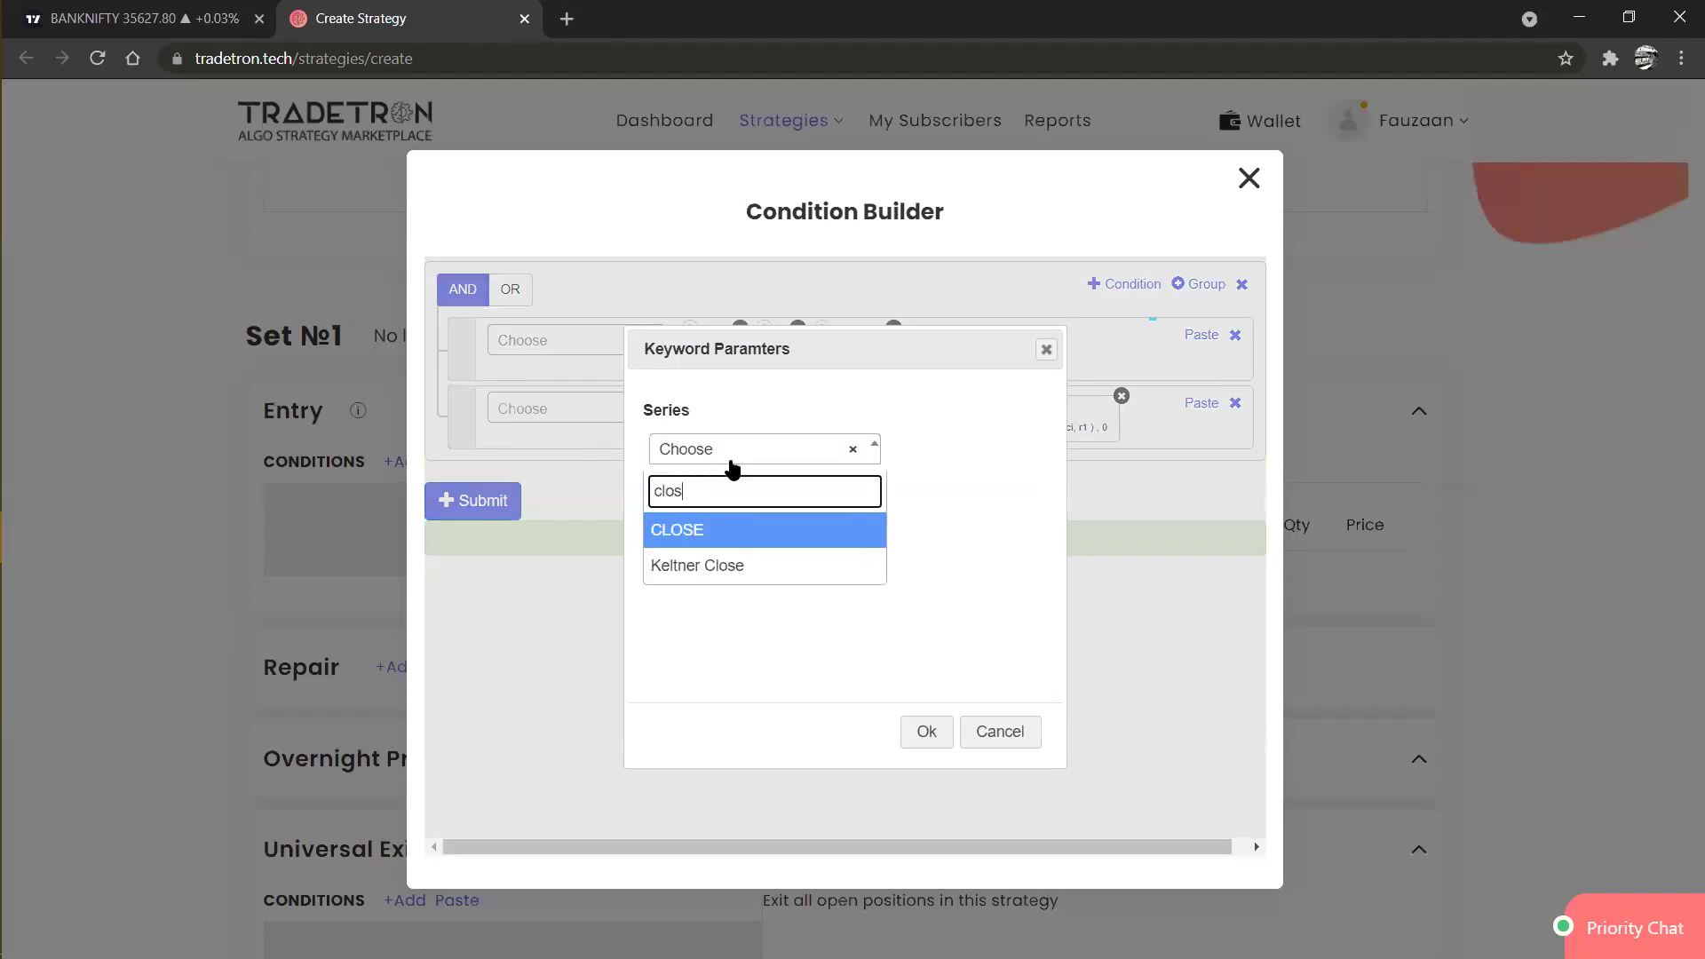
key("Return")
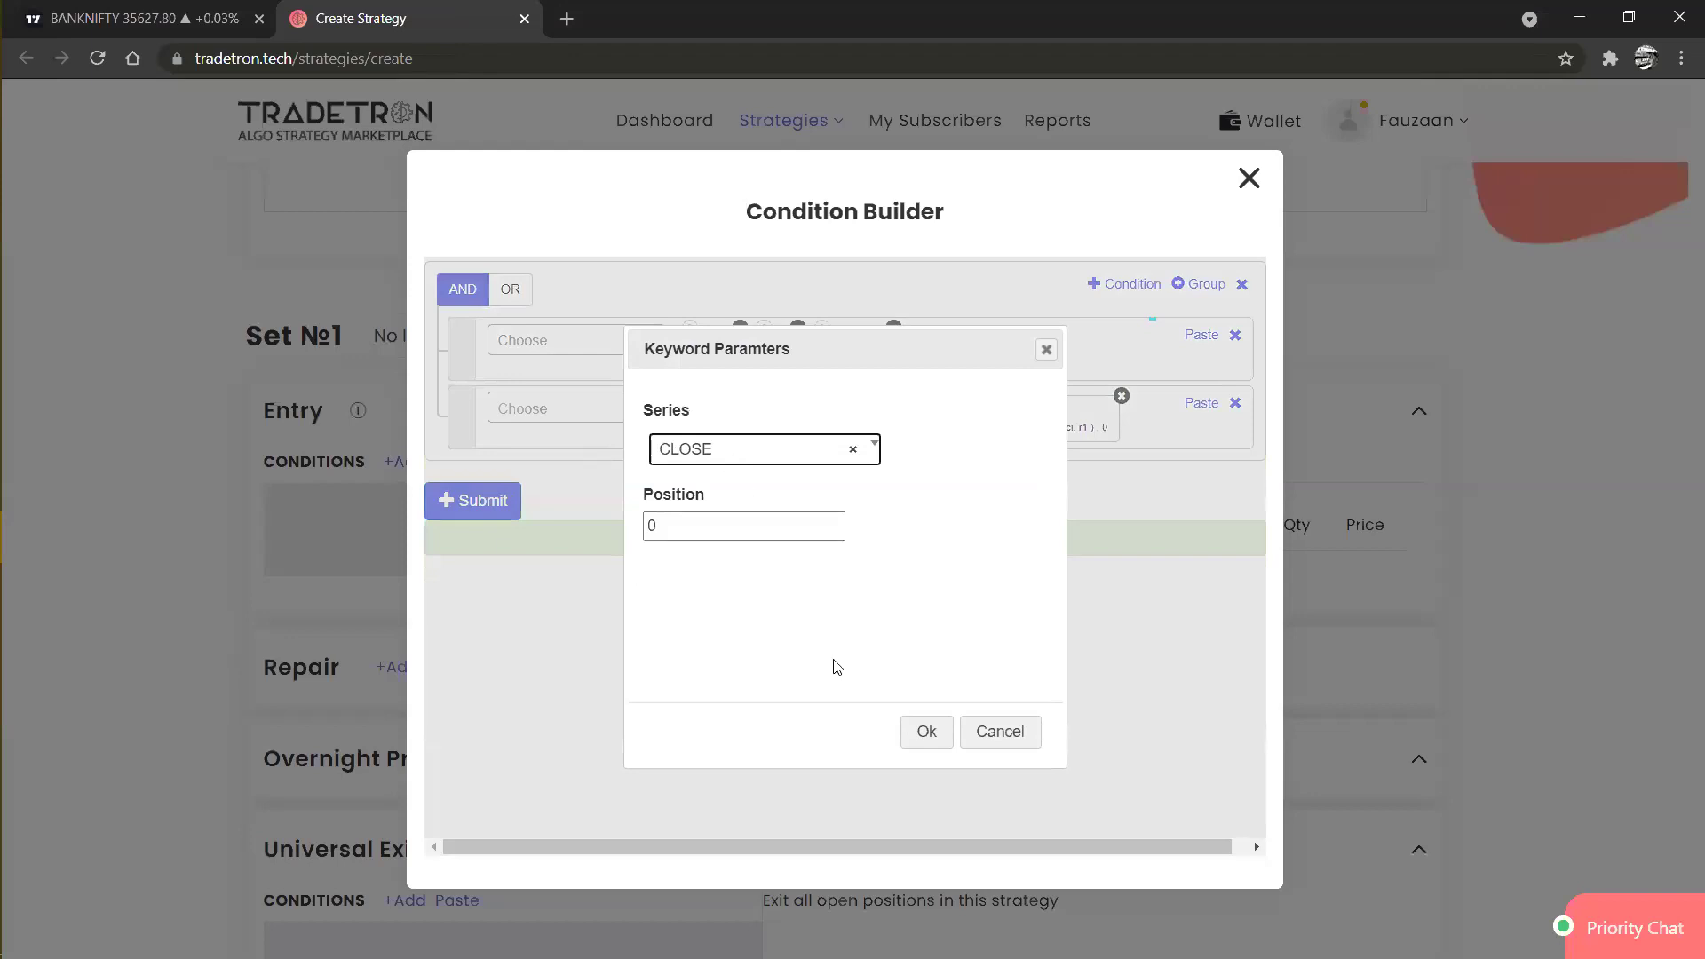
left_click(926, 732)
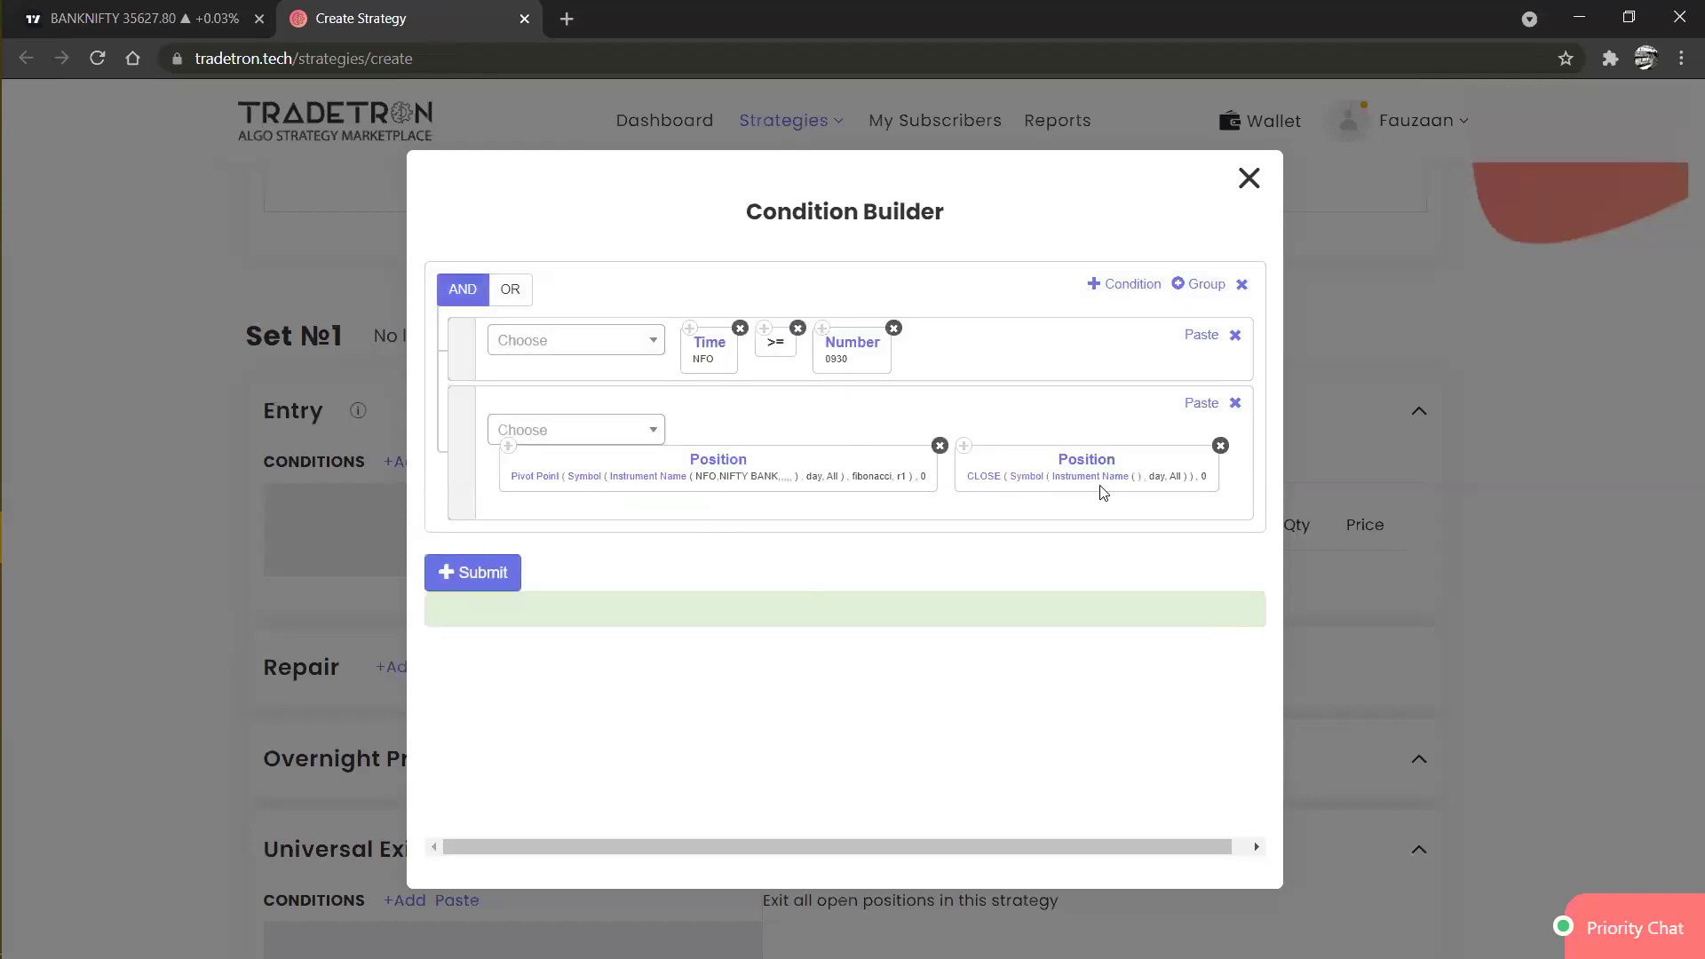
Set the CLOSE keyword's instrument to exchange NFO and underlying NFO - NIFTY BANK.
left_click(1061, 479)
left_click(519, 429)
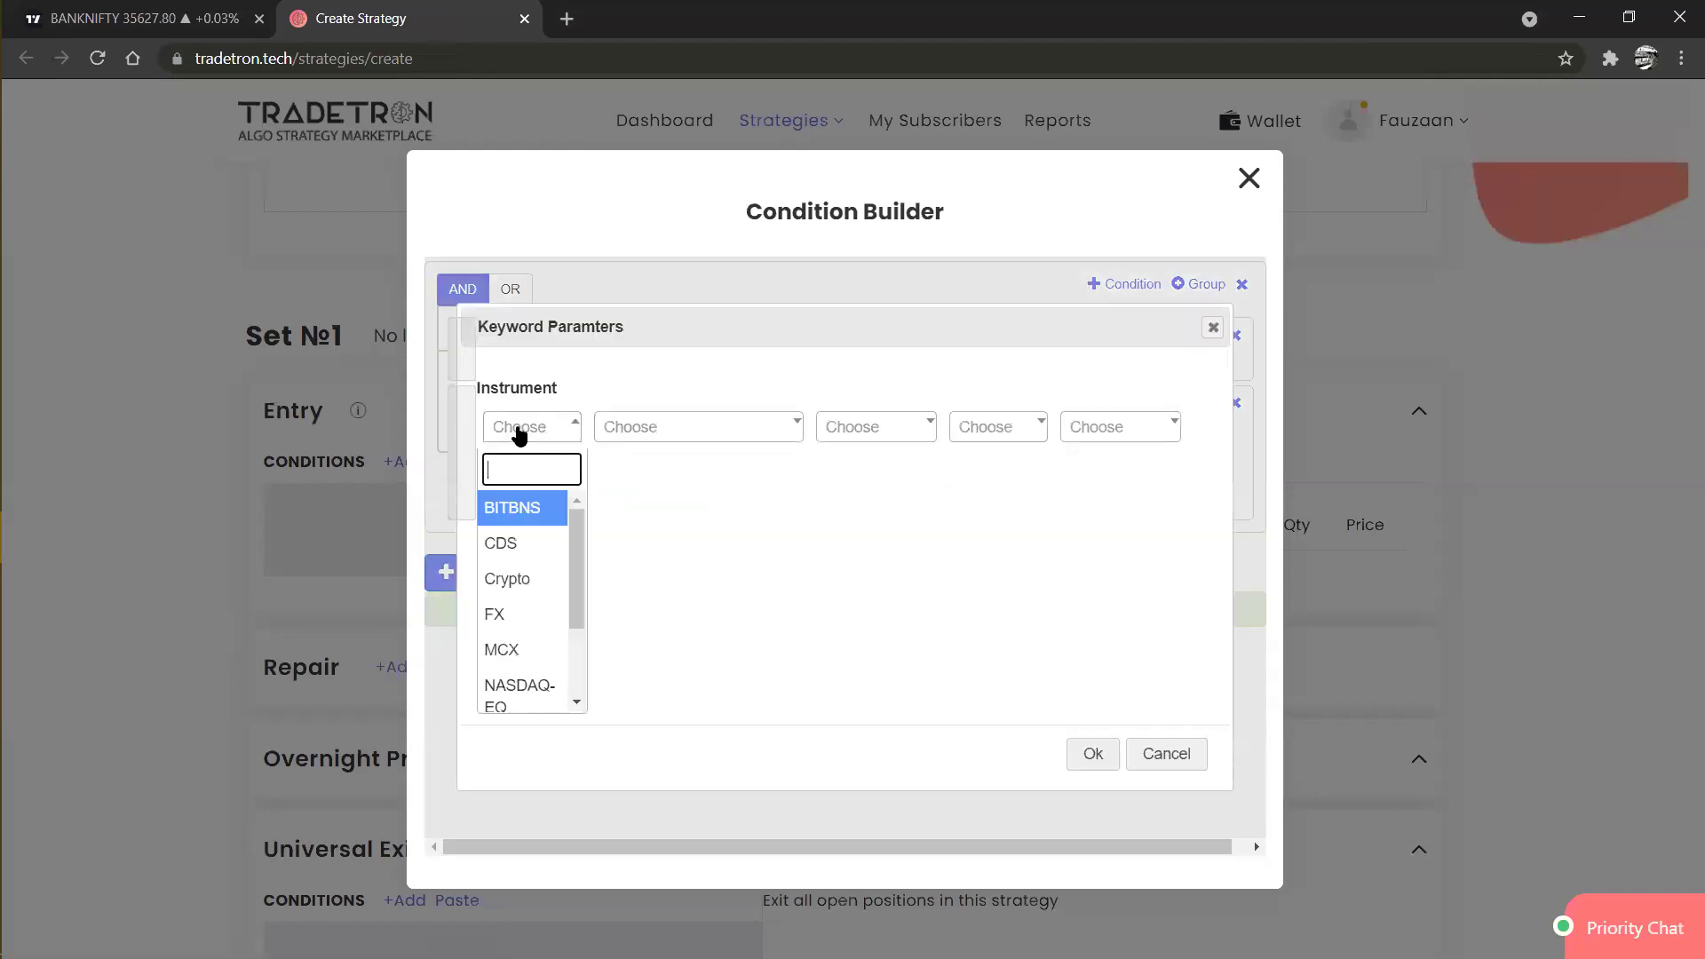
type("nfo")
key("Return")
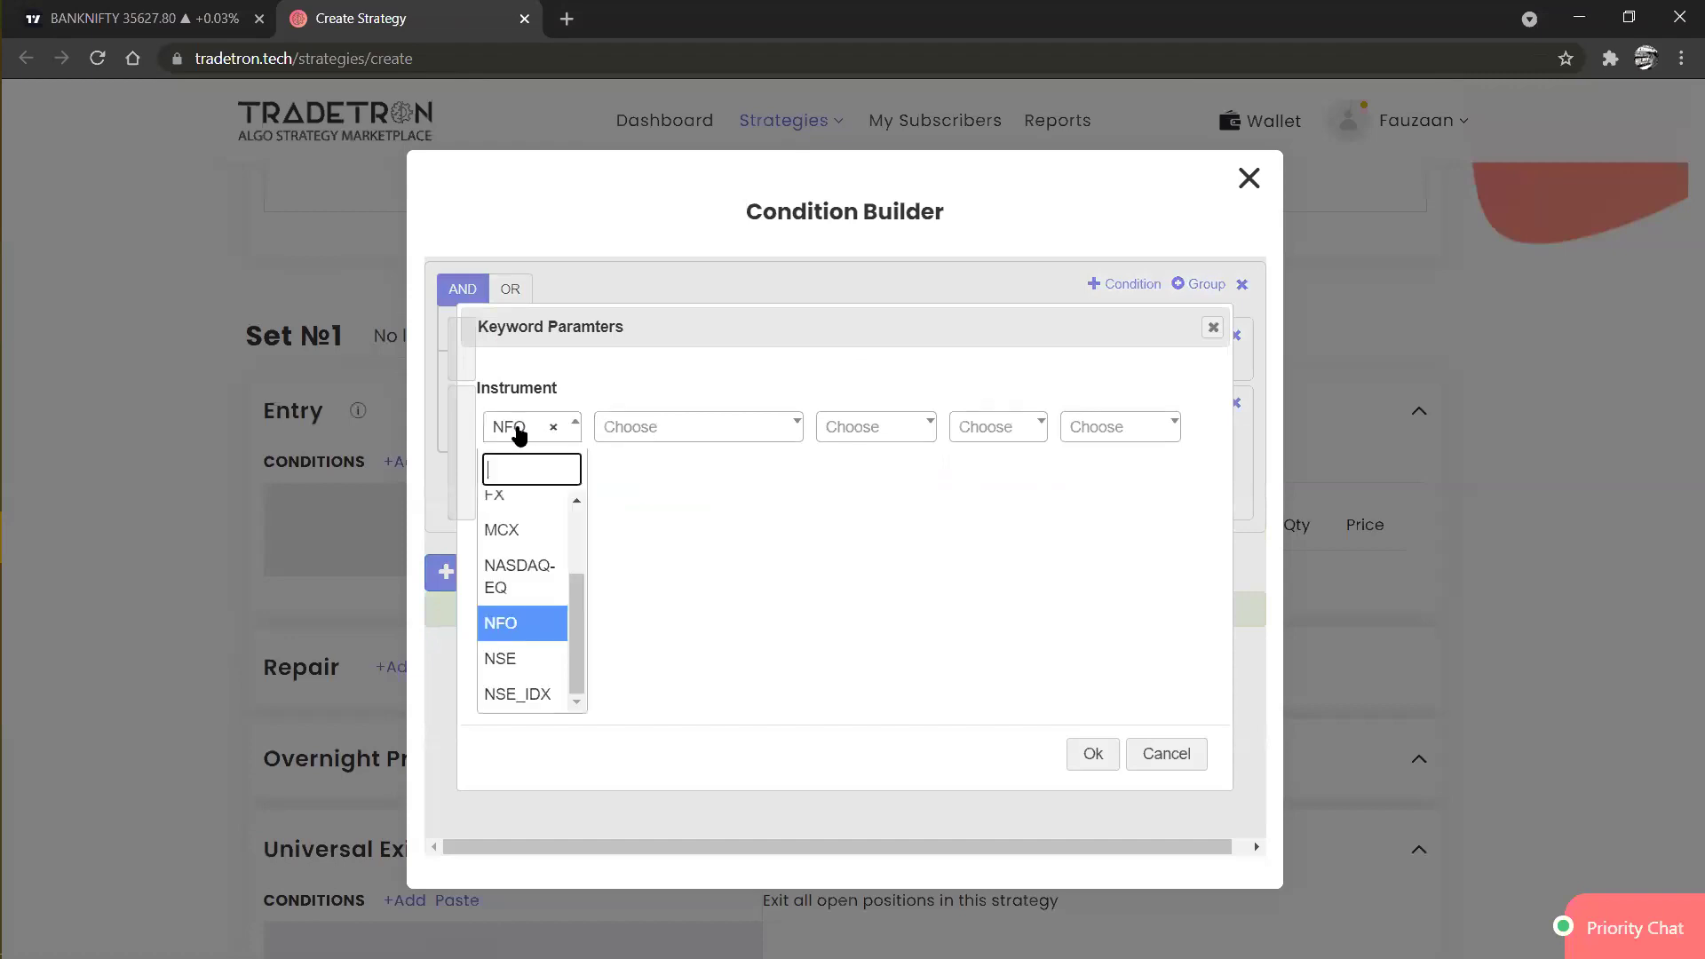
type("nifty")
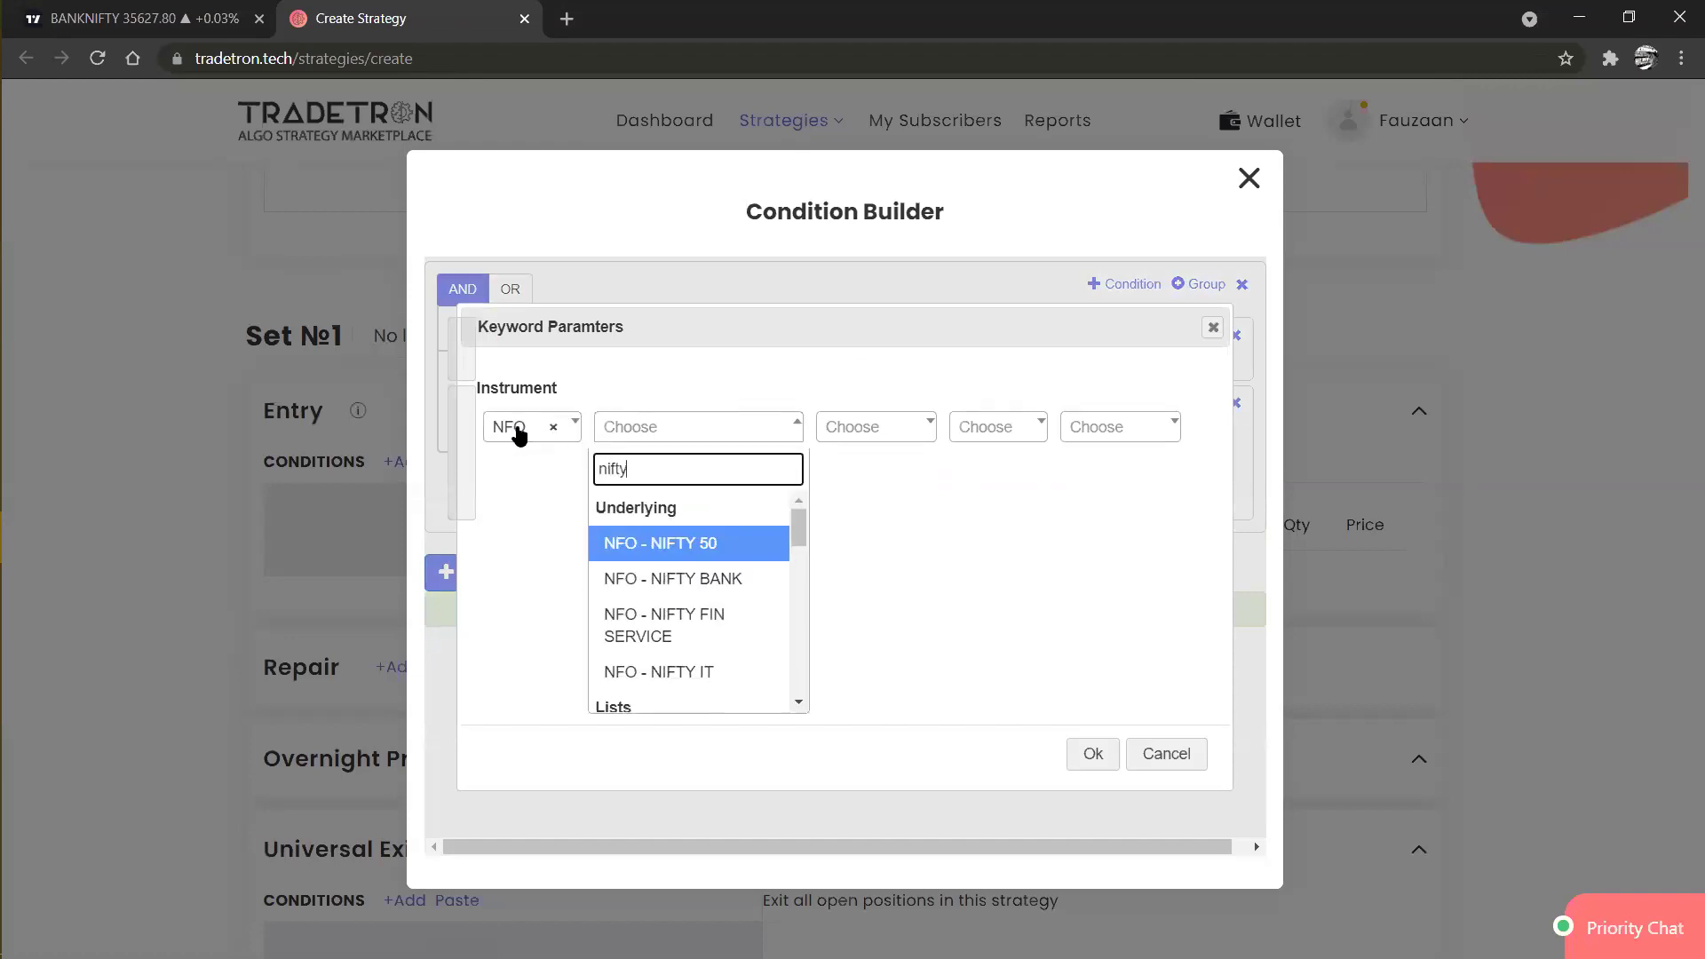
key("Down")
key("Return")
key("Tab")
key("Tab")
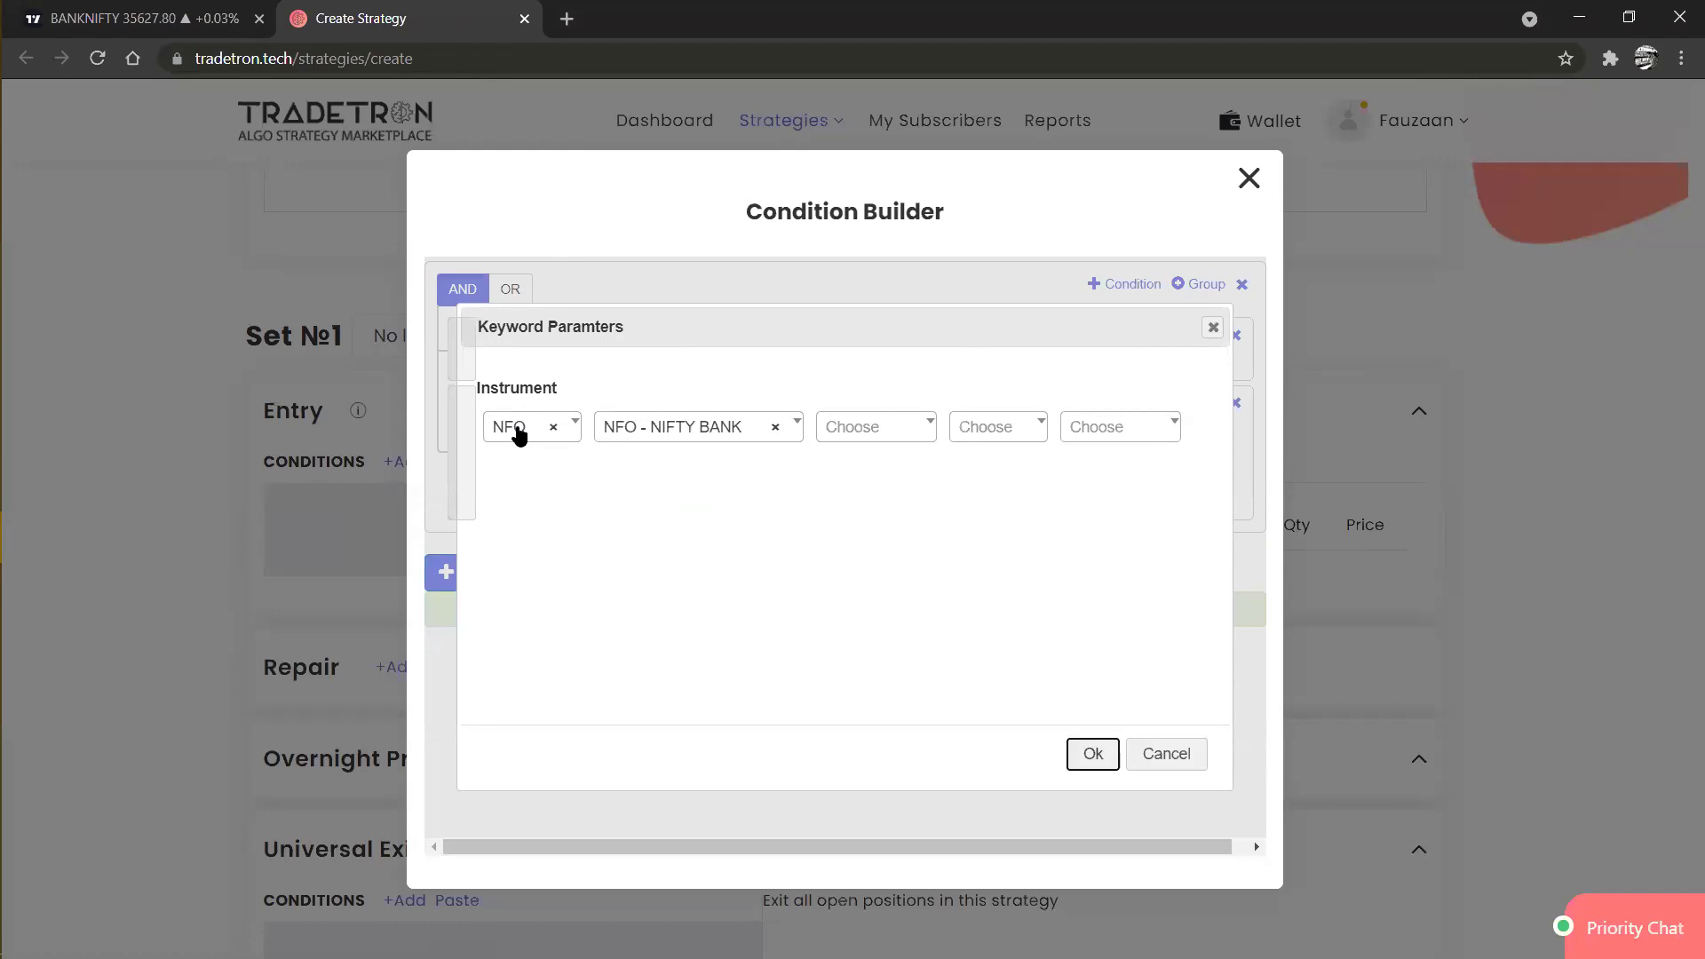
key("Return")
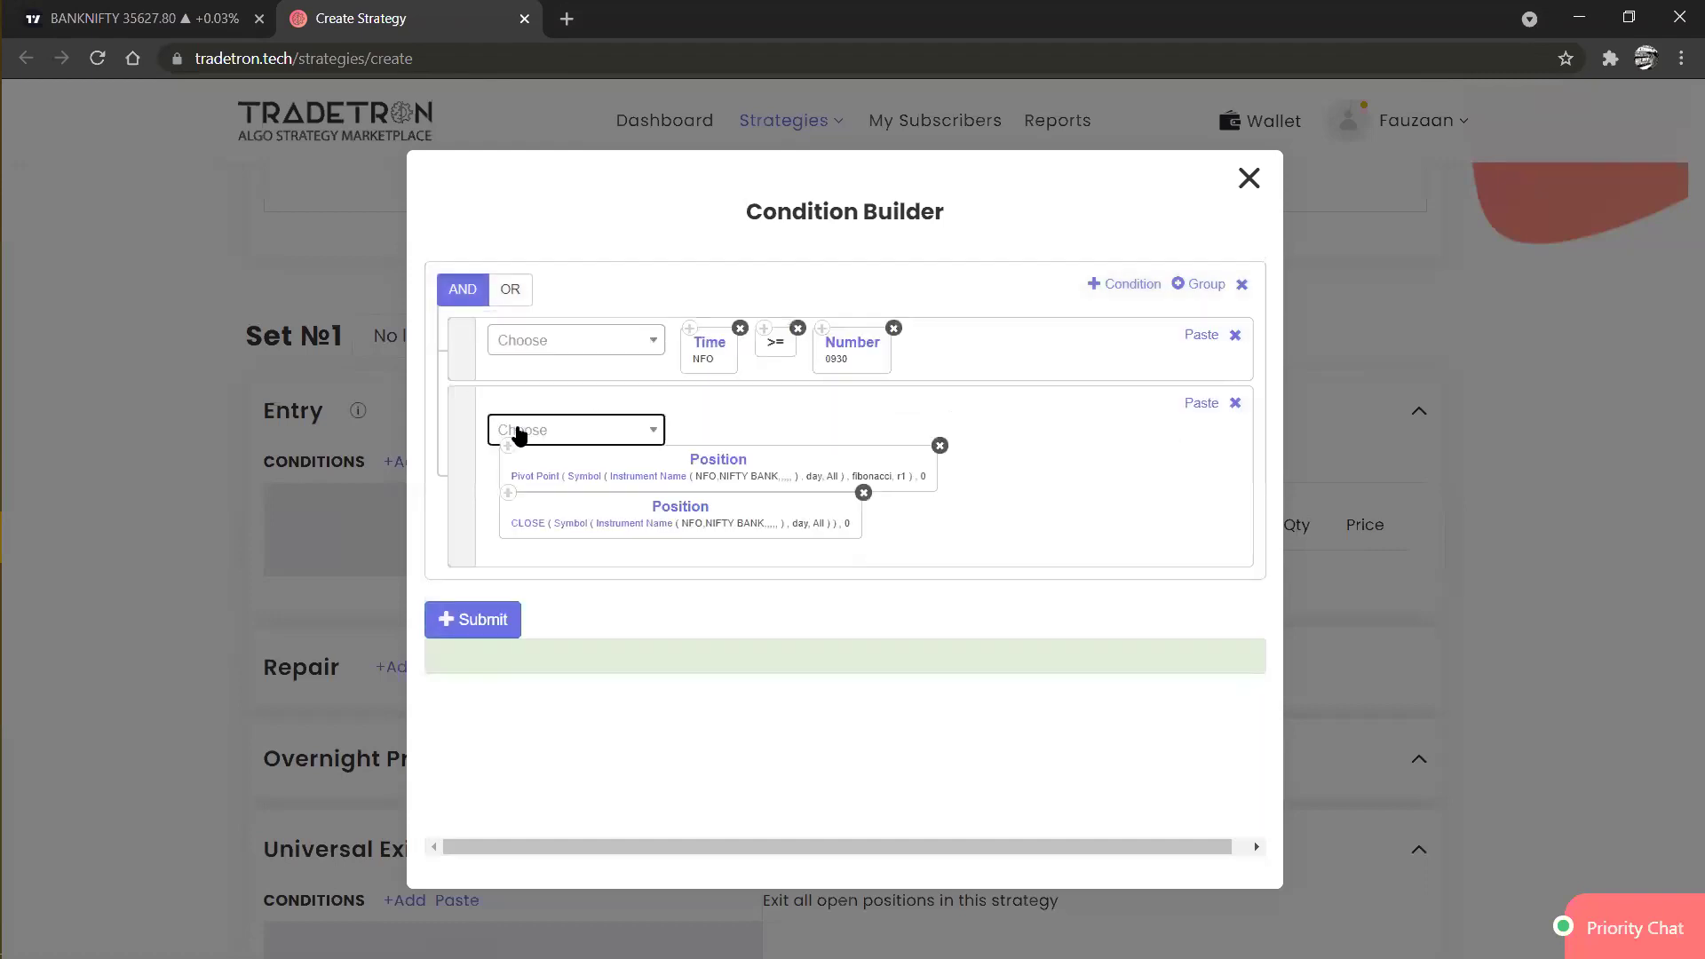
Add a > comparison and place it between the Pivot Point r1 and CLOSE blocks in the second condition.
left_click(597, 430)
type(">")
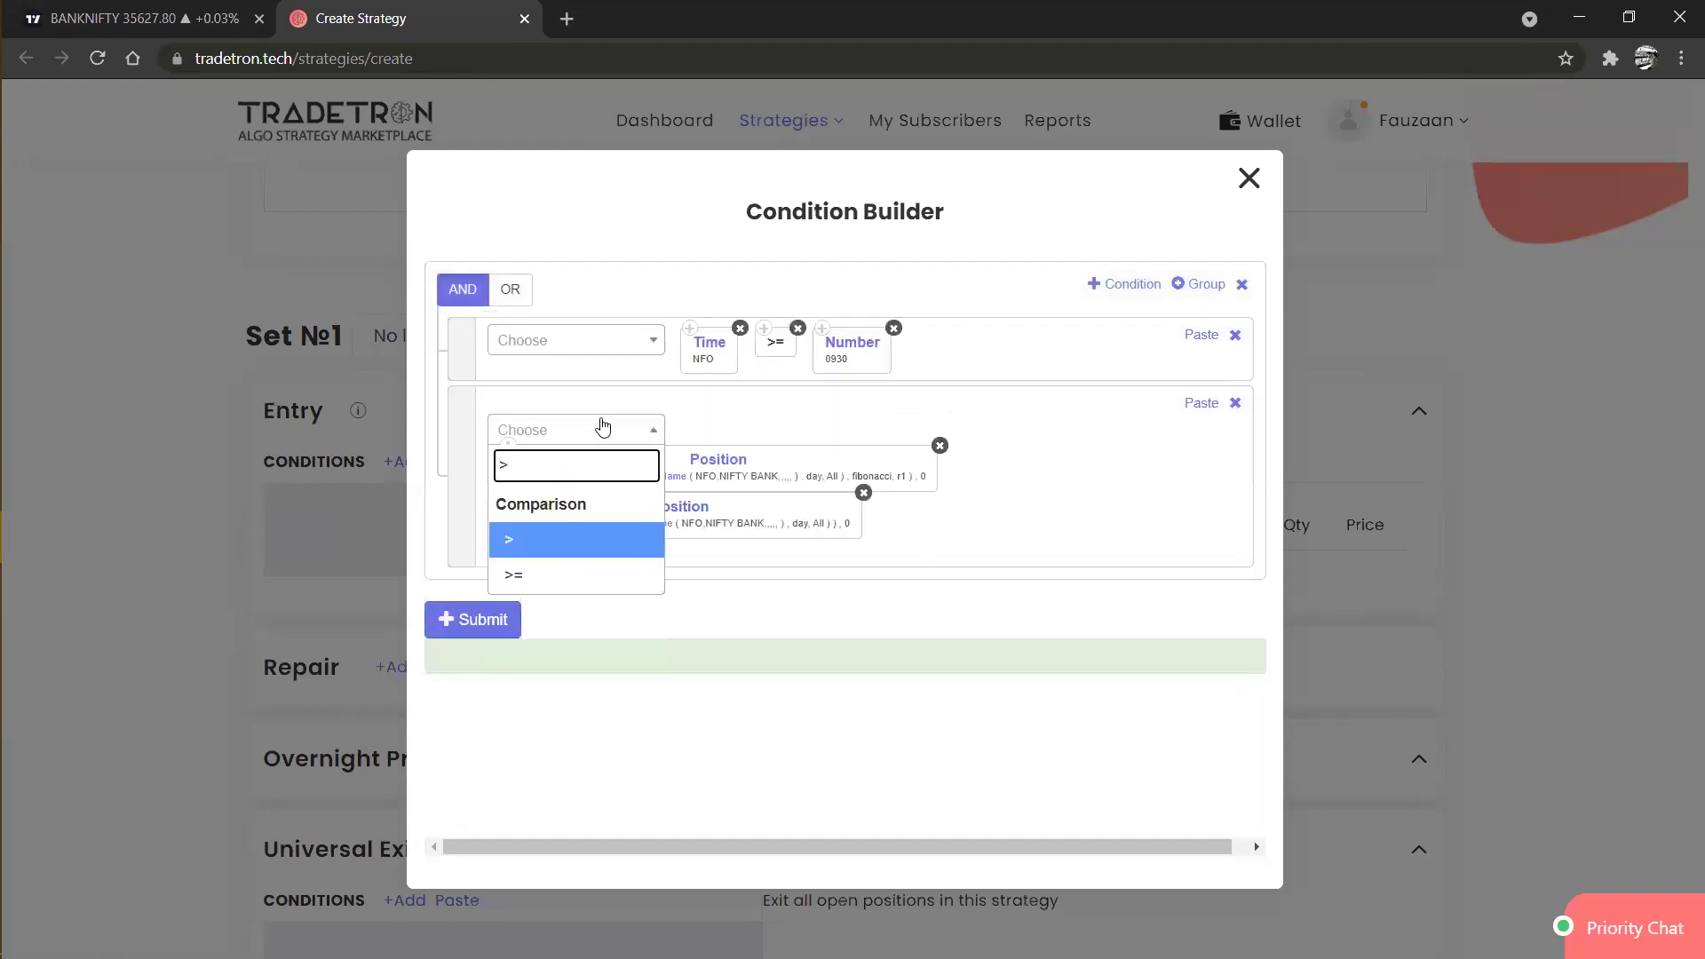
left_click(595, 546)
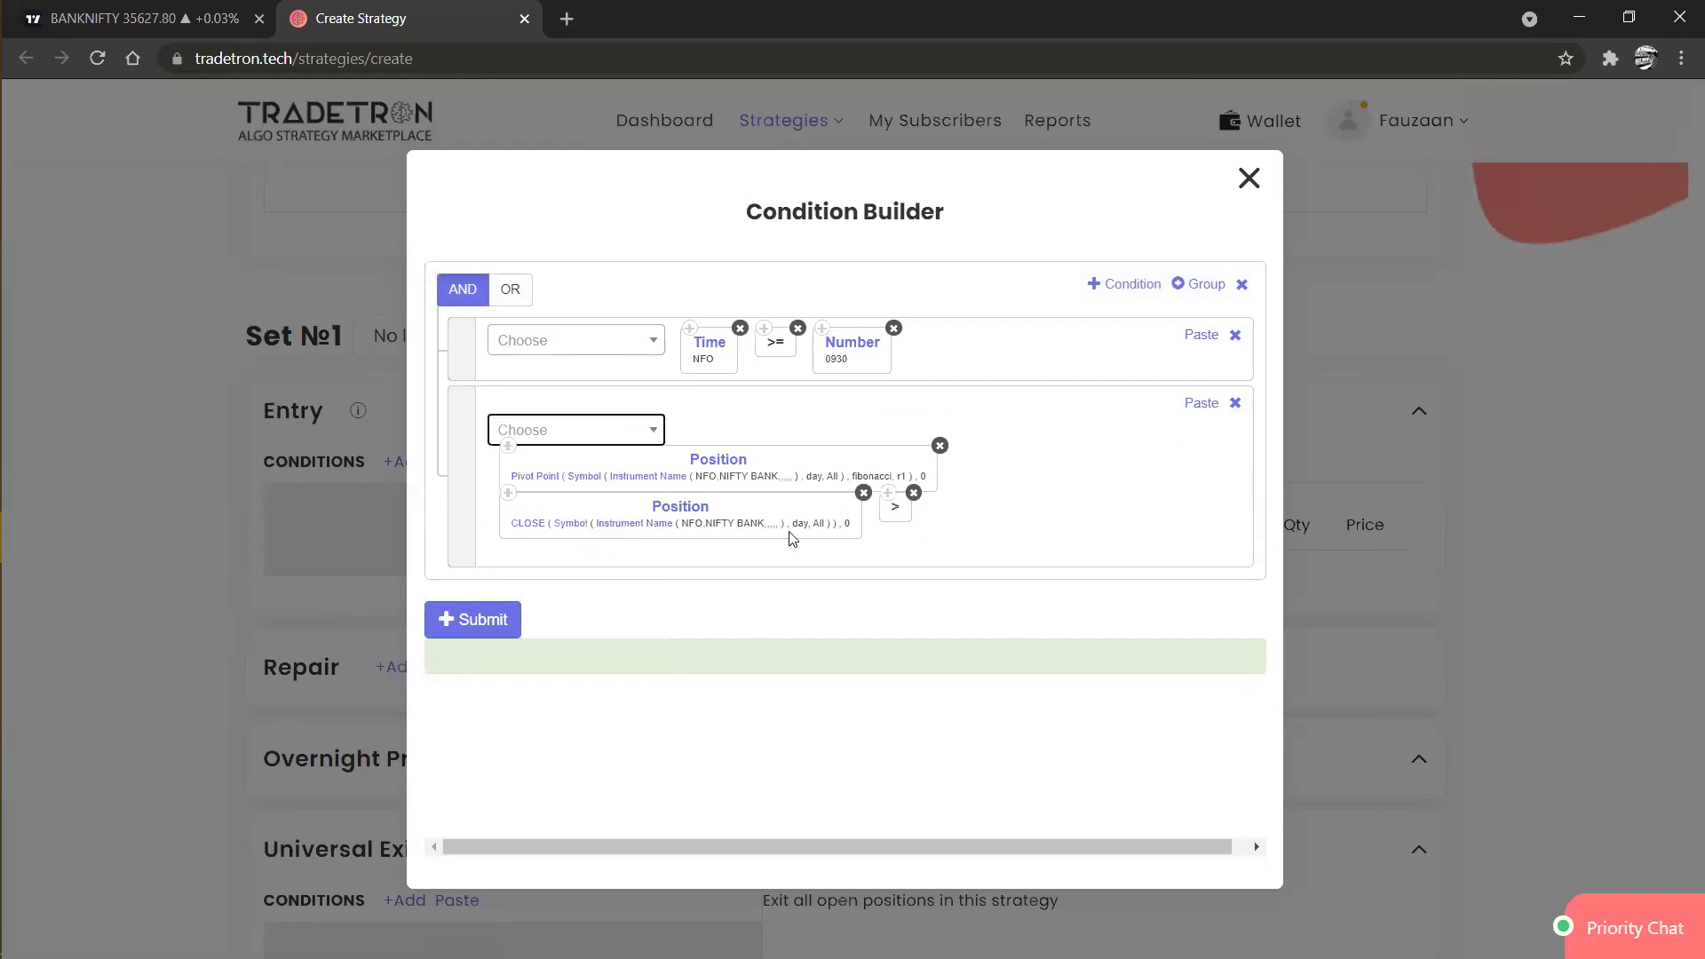
left_click_drag(792, 521, 963, 498)
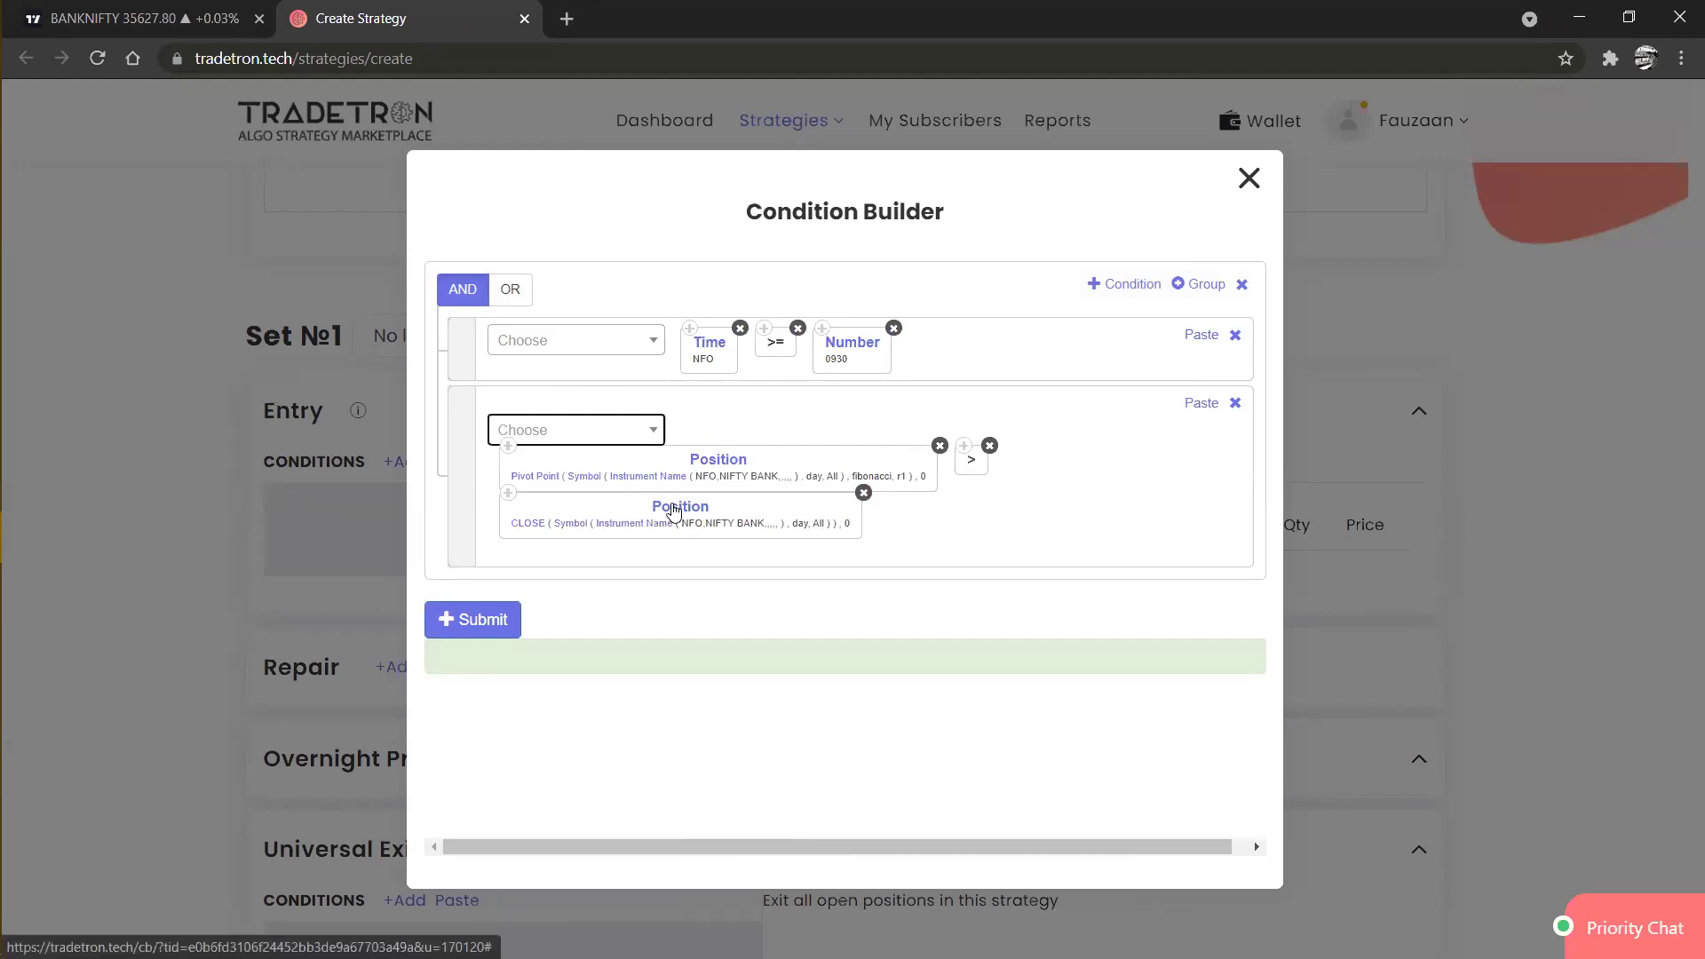
Add a third AND condition and paste copies of the Pivot Point r1 and CLOSE Position blocks into it.
left_click(1124, 284)
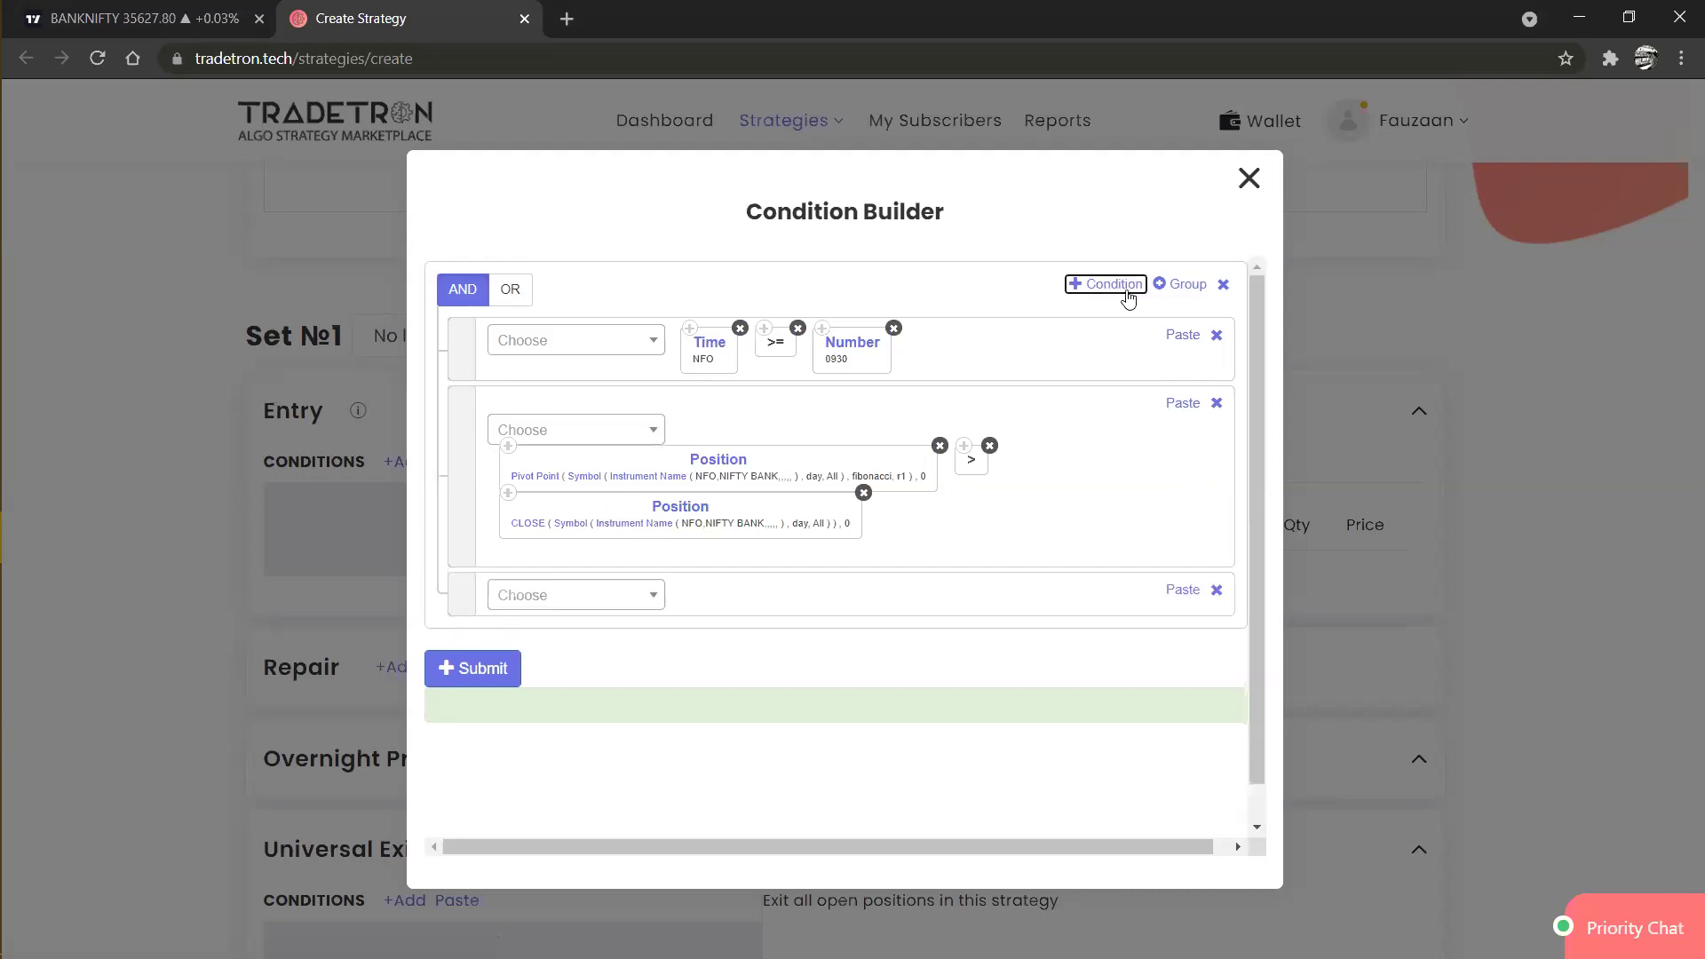
left_click(508, 446)
left_click(1181, 589)
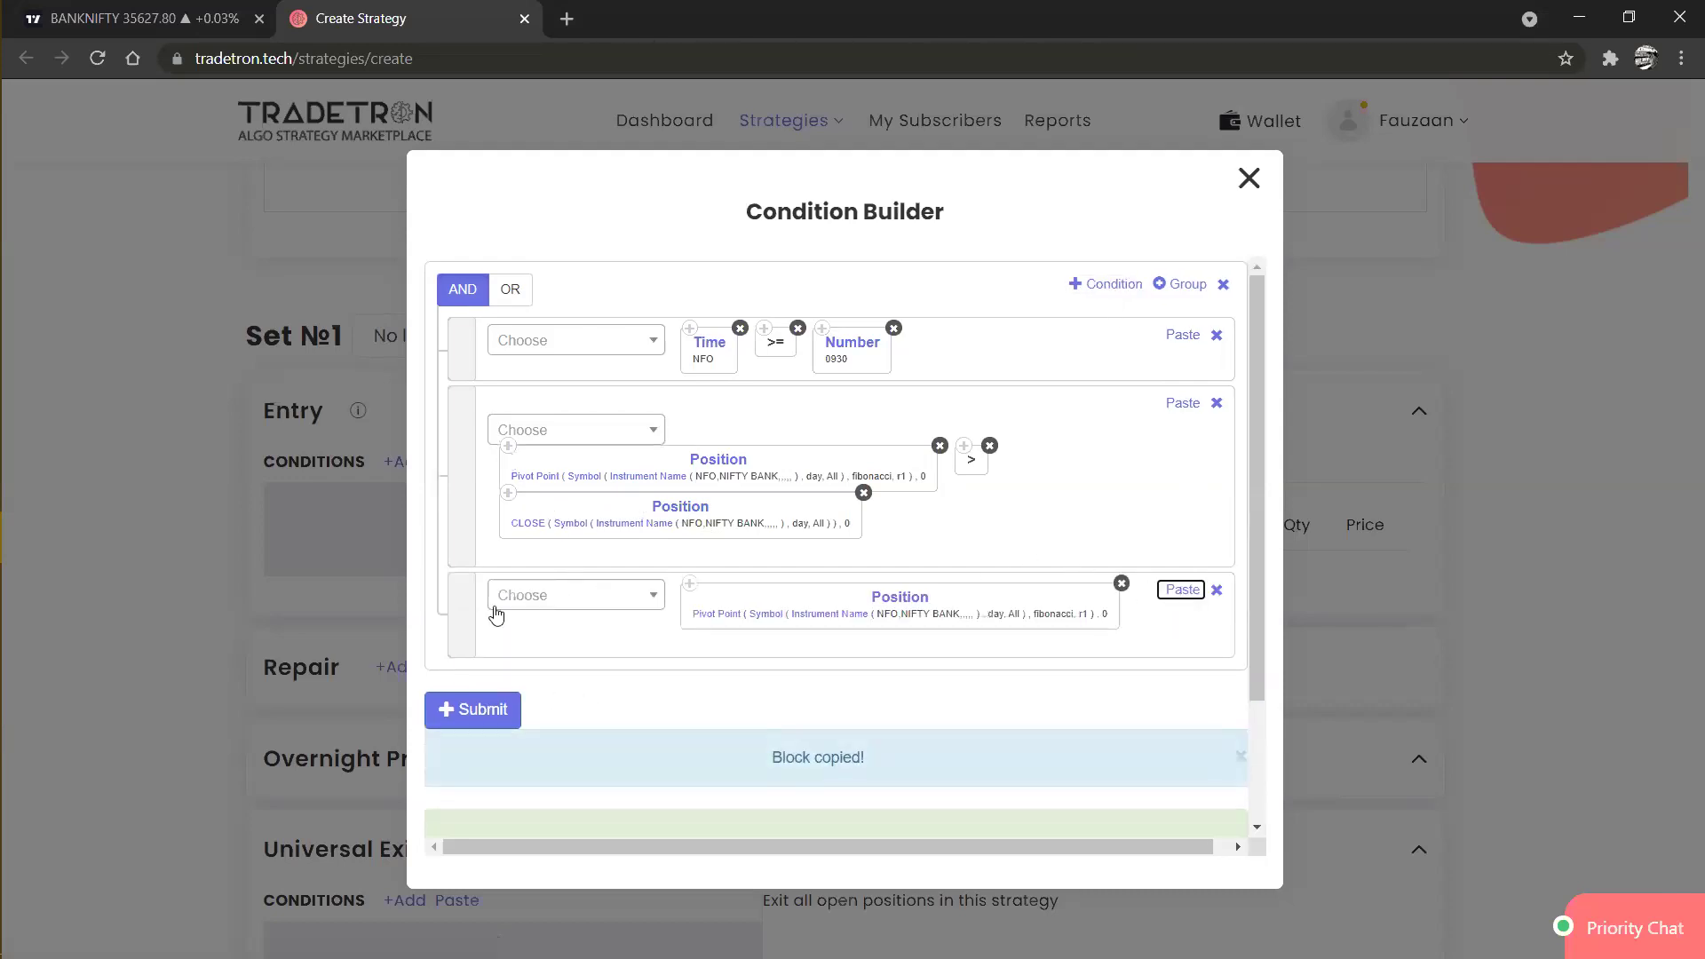
left_click(508, 492)
left_click(1182, 593)
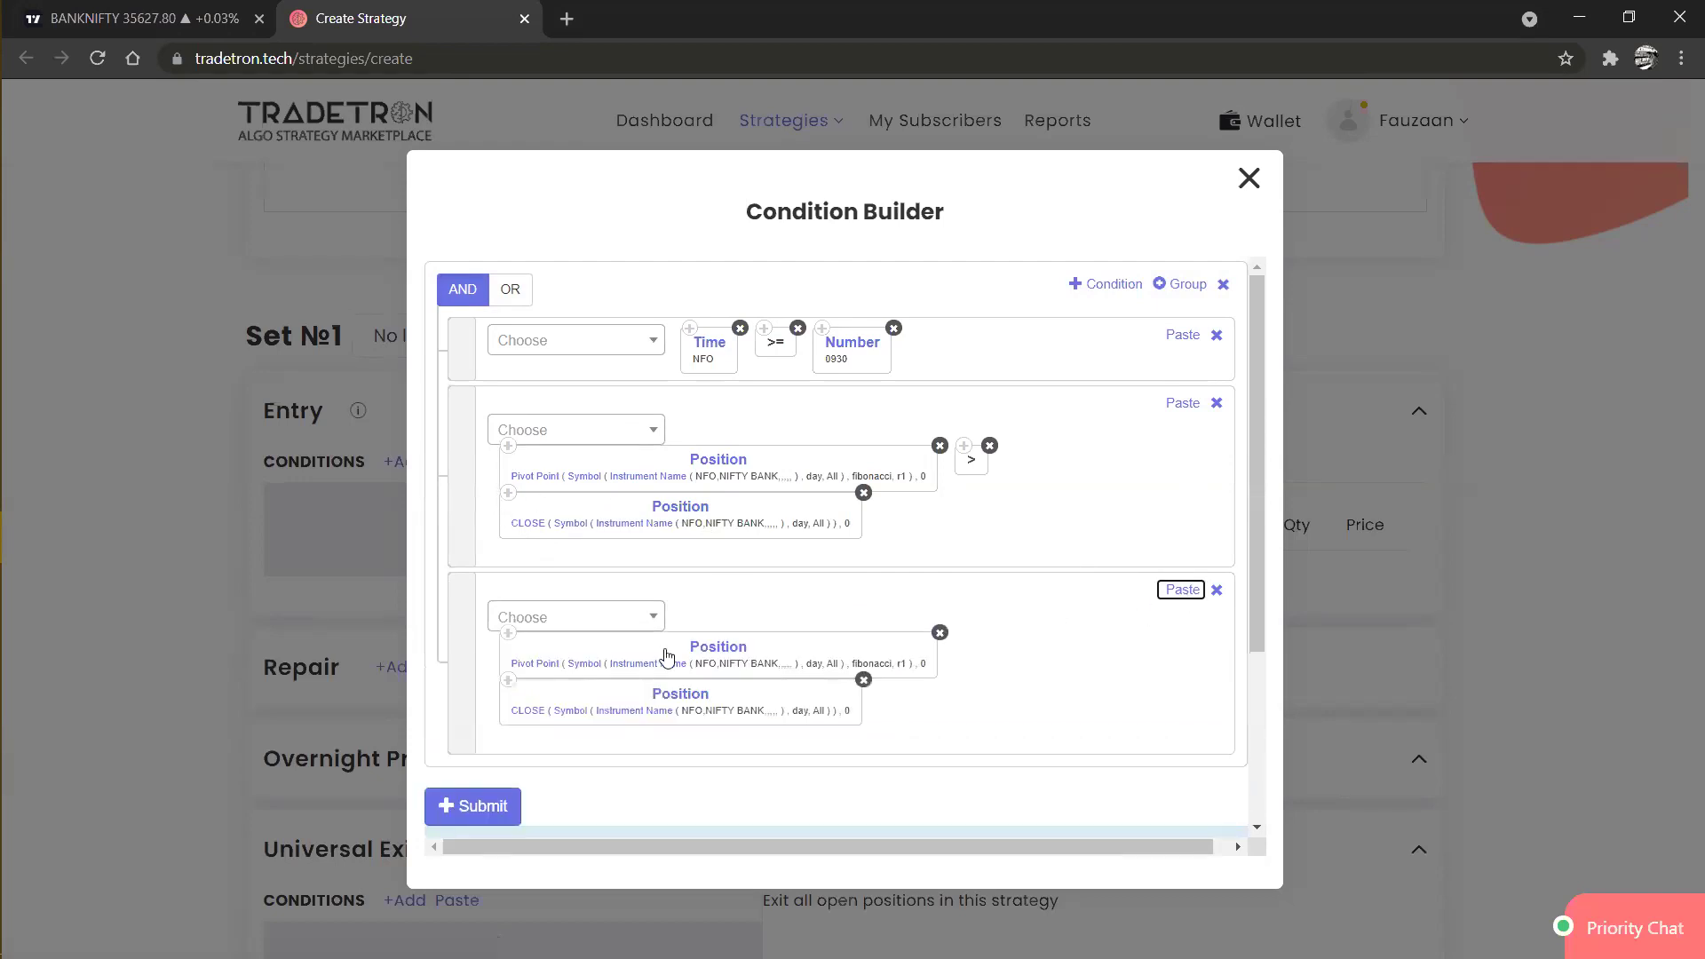
Add a < comparison to the third condition and place it between the Pivot Point and CLOSE blocks.
left_click(537, 620)
type("<")
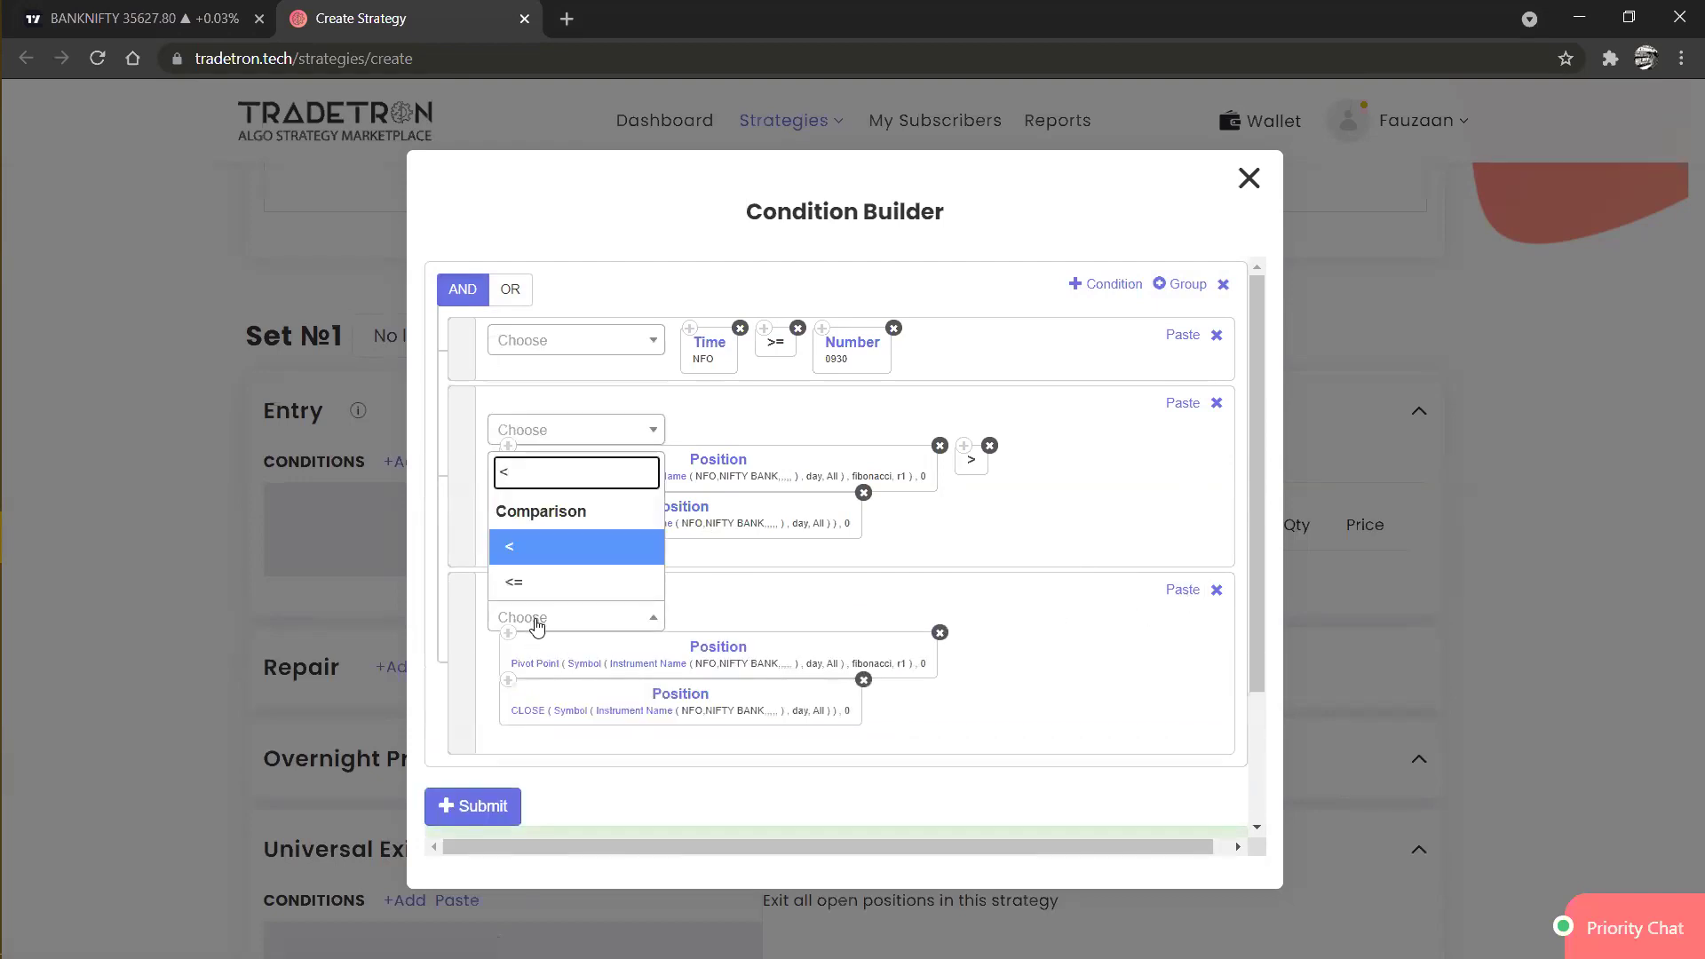
key("Return")
left_click_drag(684, 708, 972, 668)
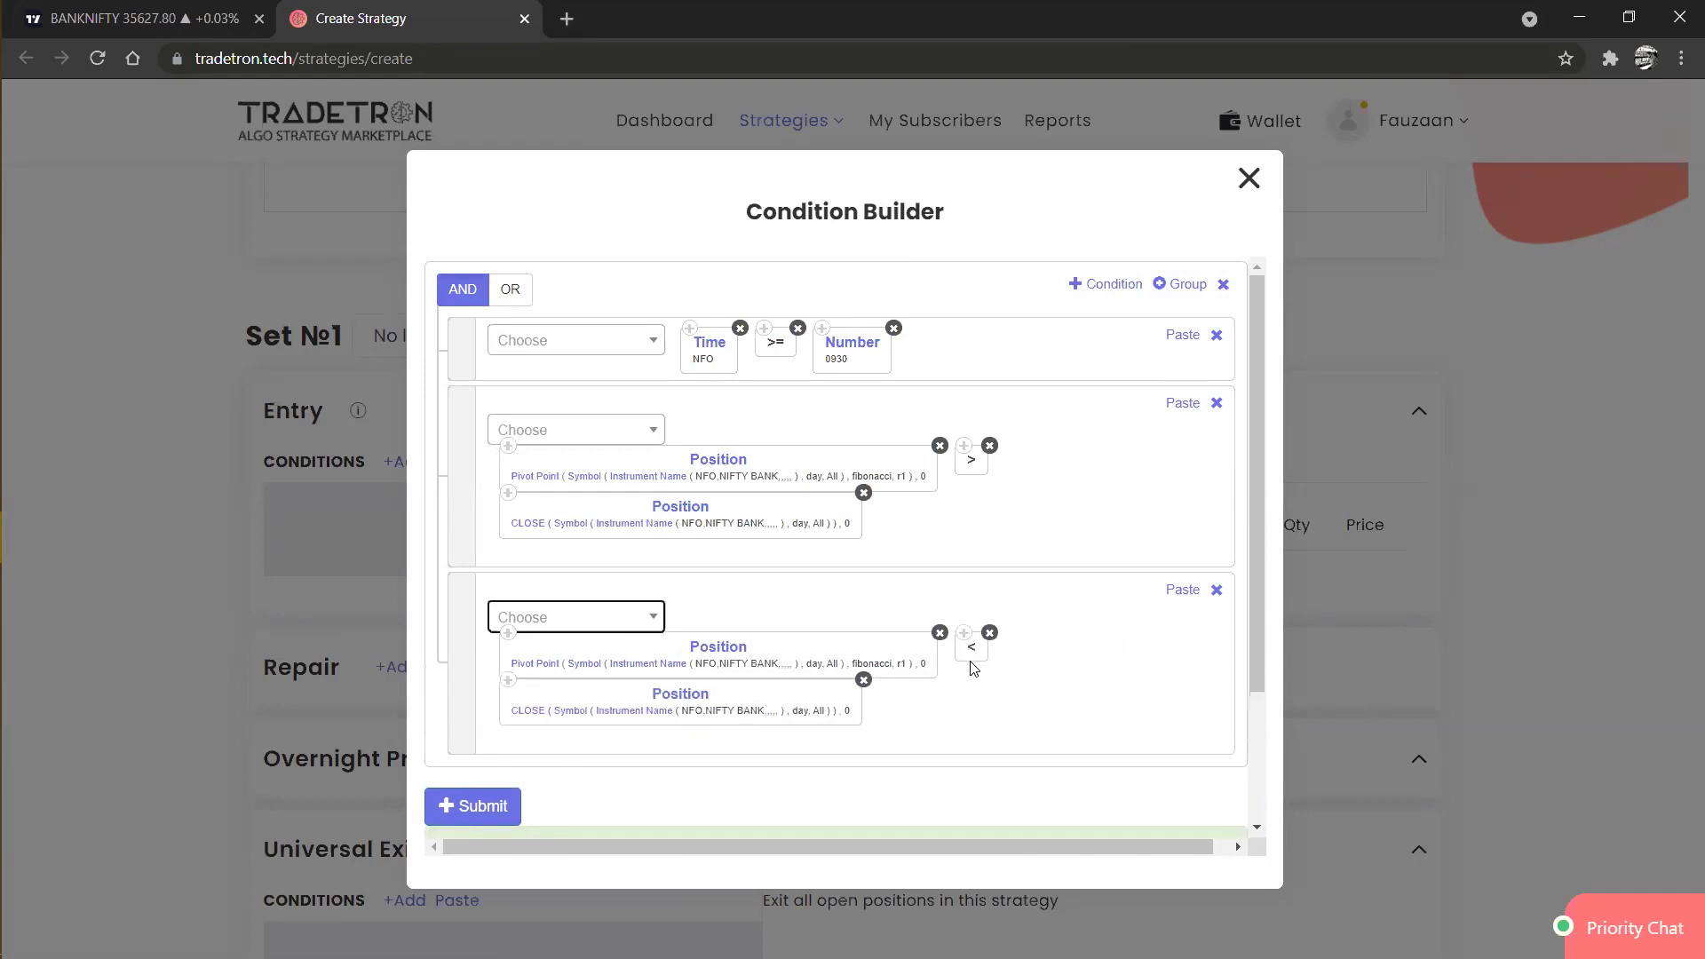
Replace the second condition's CLOSE Position block with a pasted copy of the third condition's CLOSE block.
left_click(863, 493)
left_click(508, 582)
left_click(1182, 403)
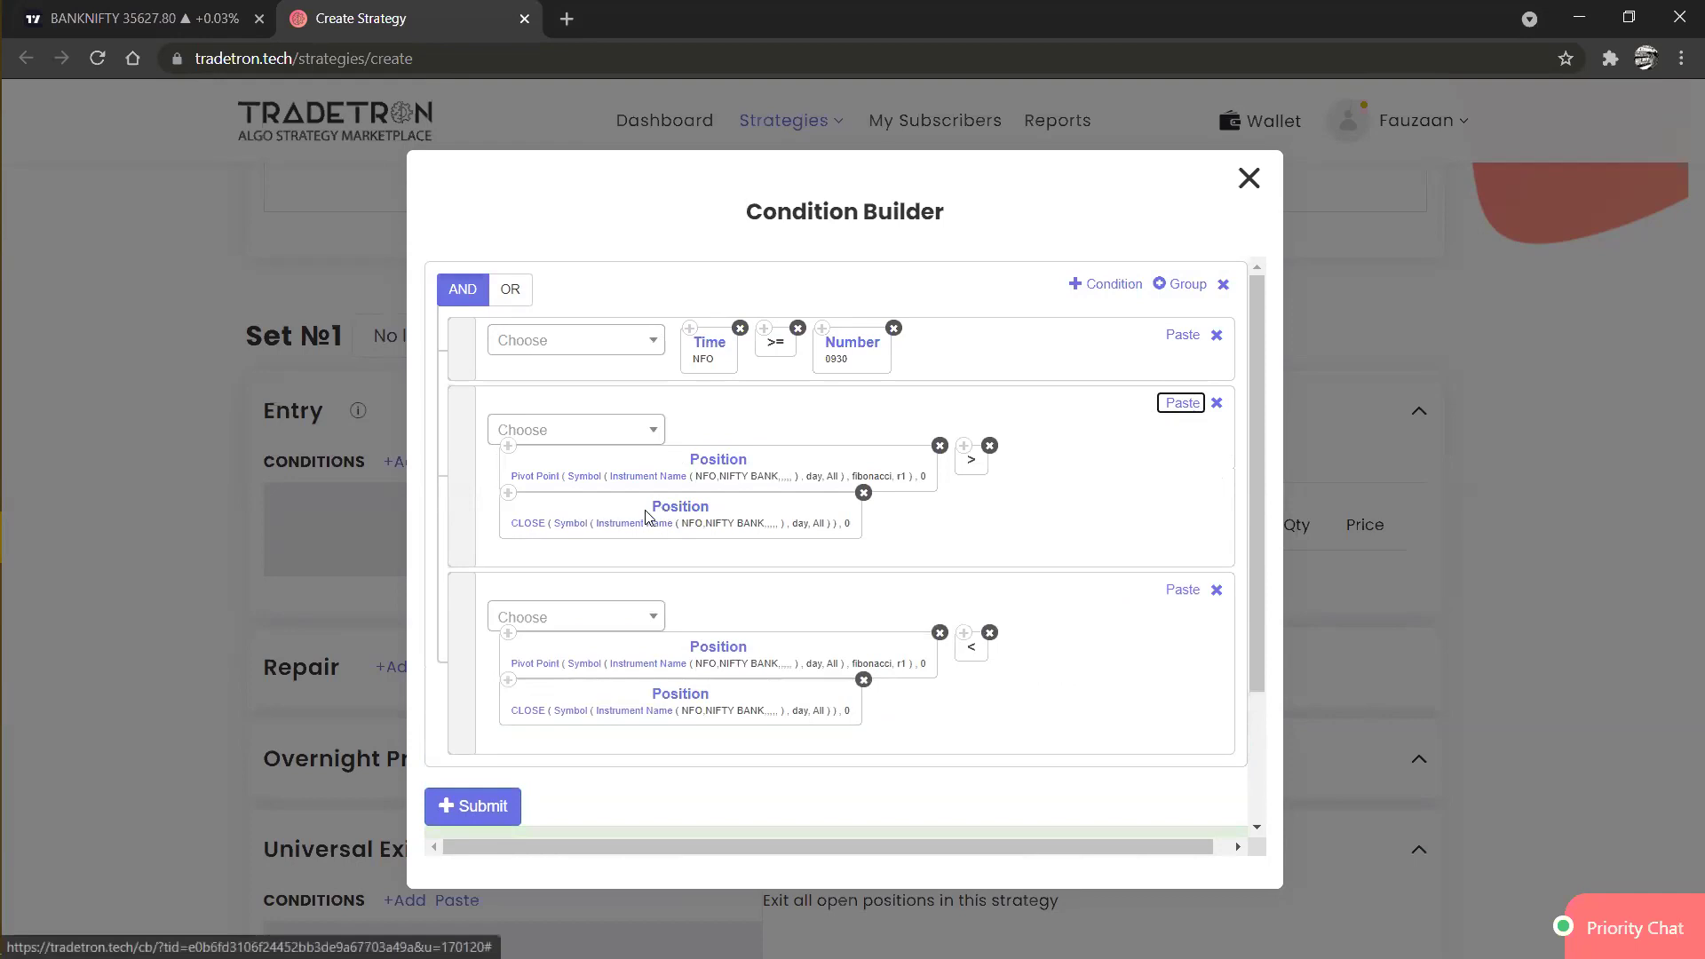
Change the series of the second condition's CLOSE Position block to HIGH, keeping position 0.
left_click(678, 510)
left_click(702, 454)
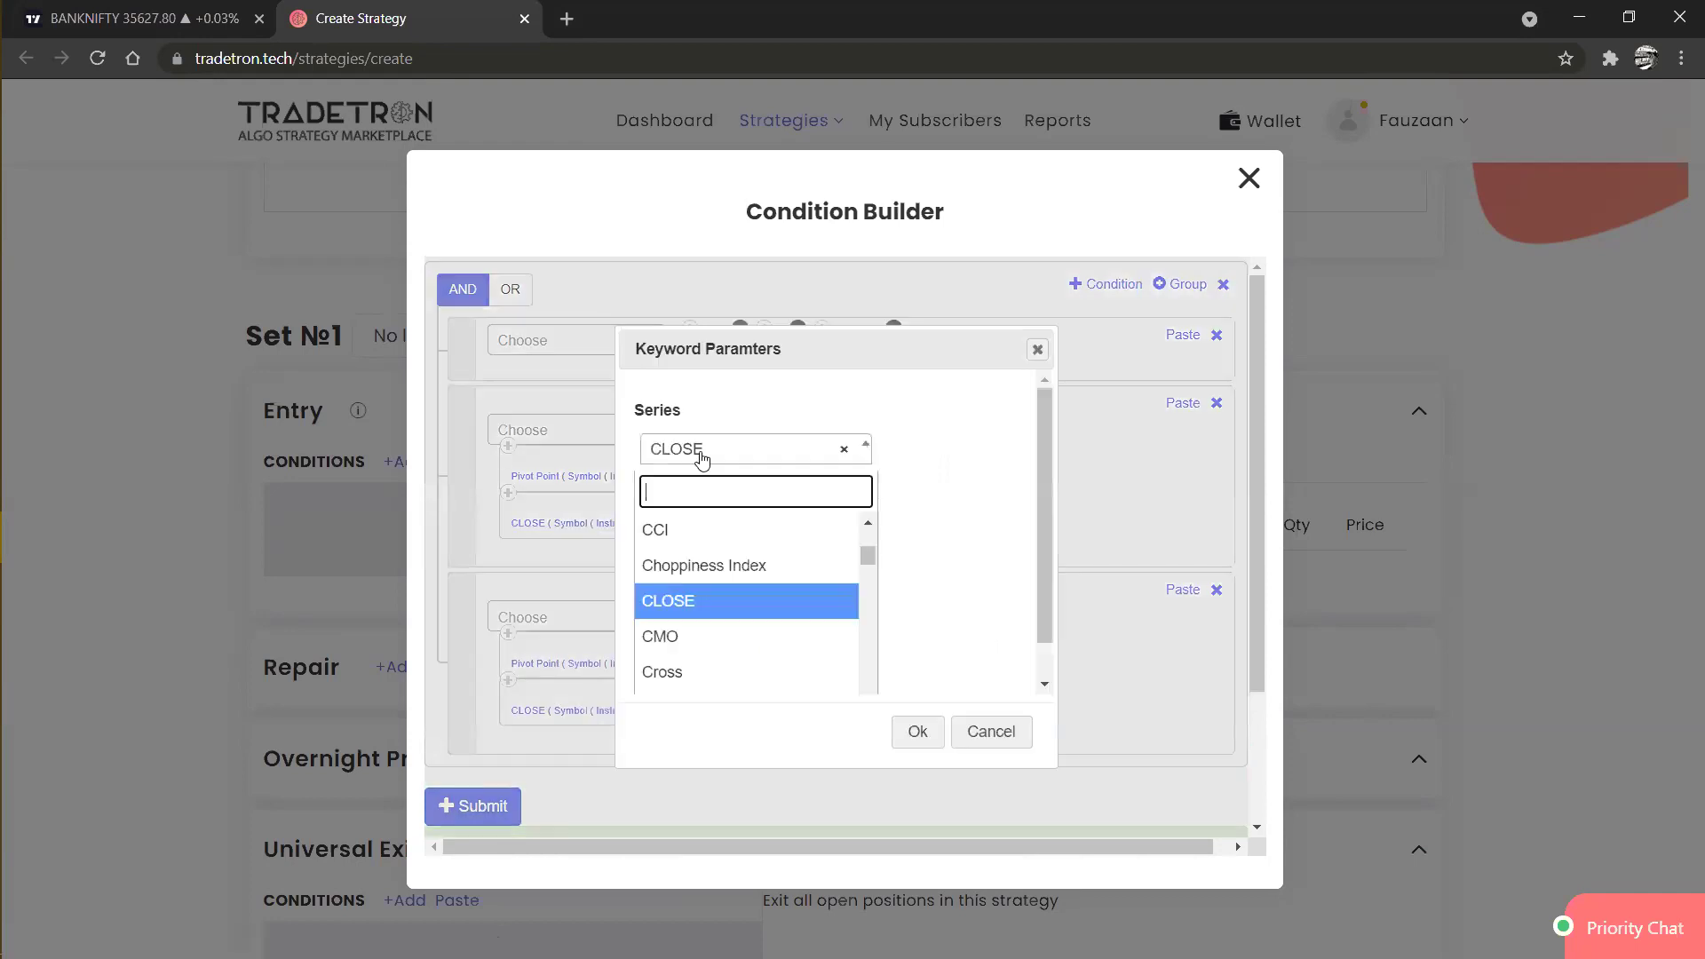
type("high")
key("Return")
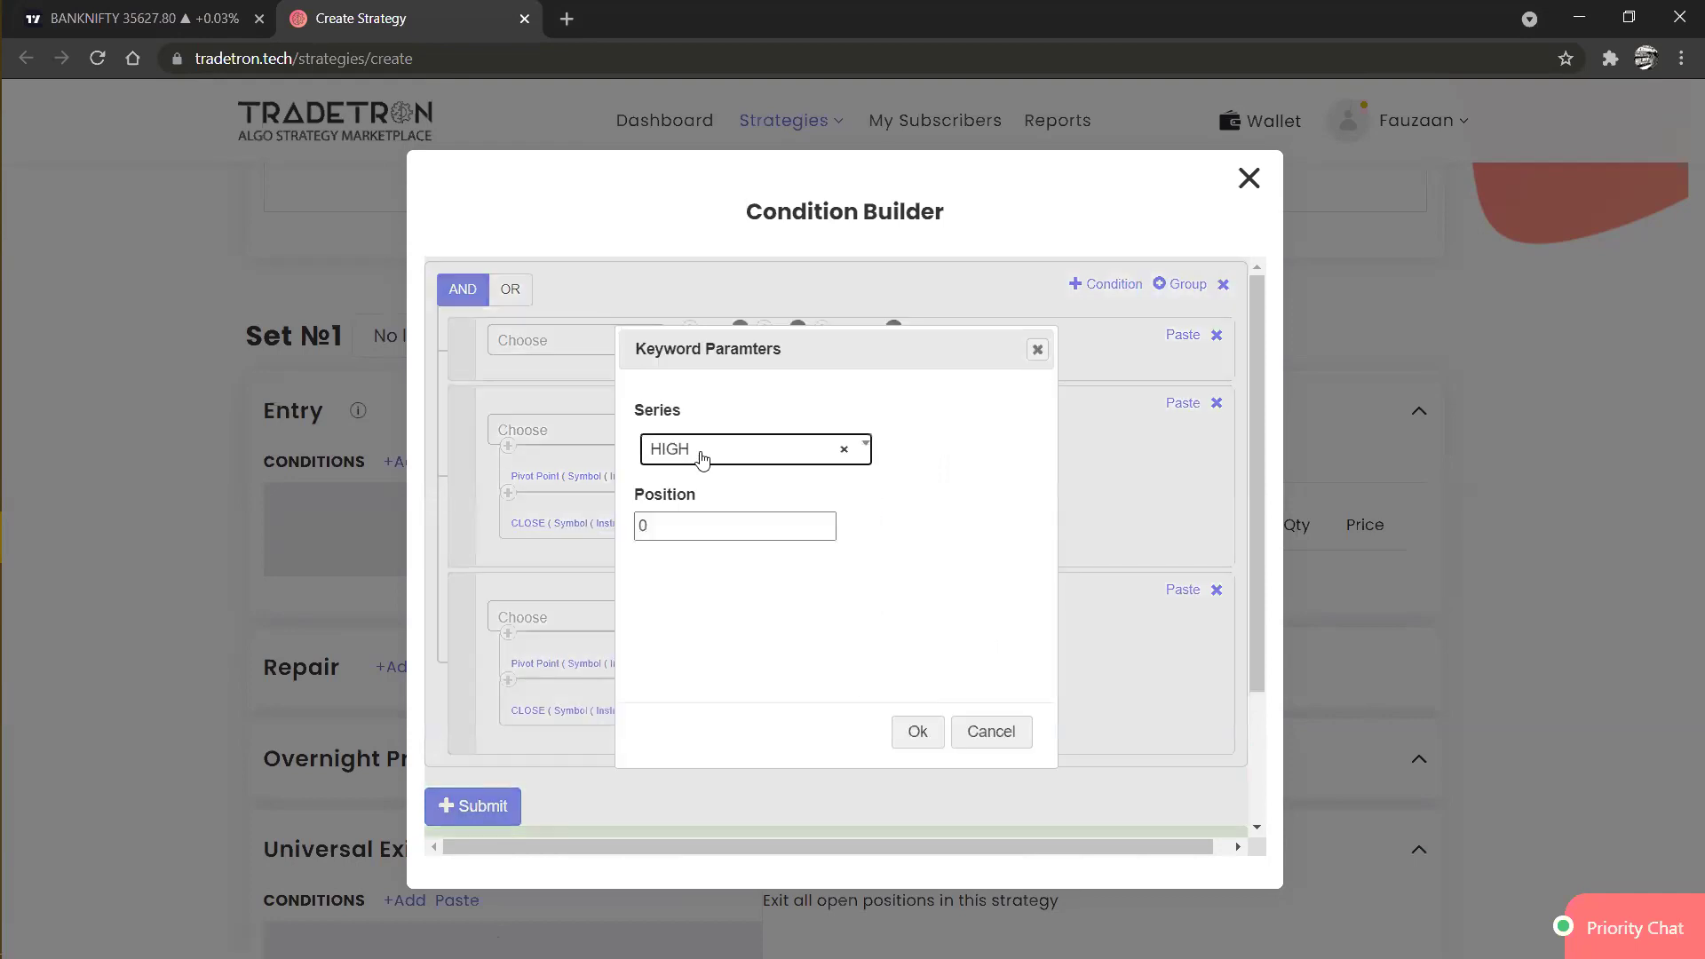
key("Tab")
key("Return")
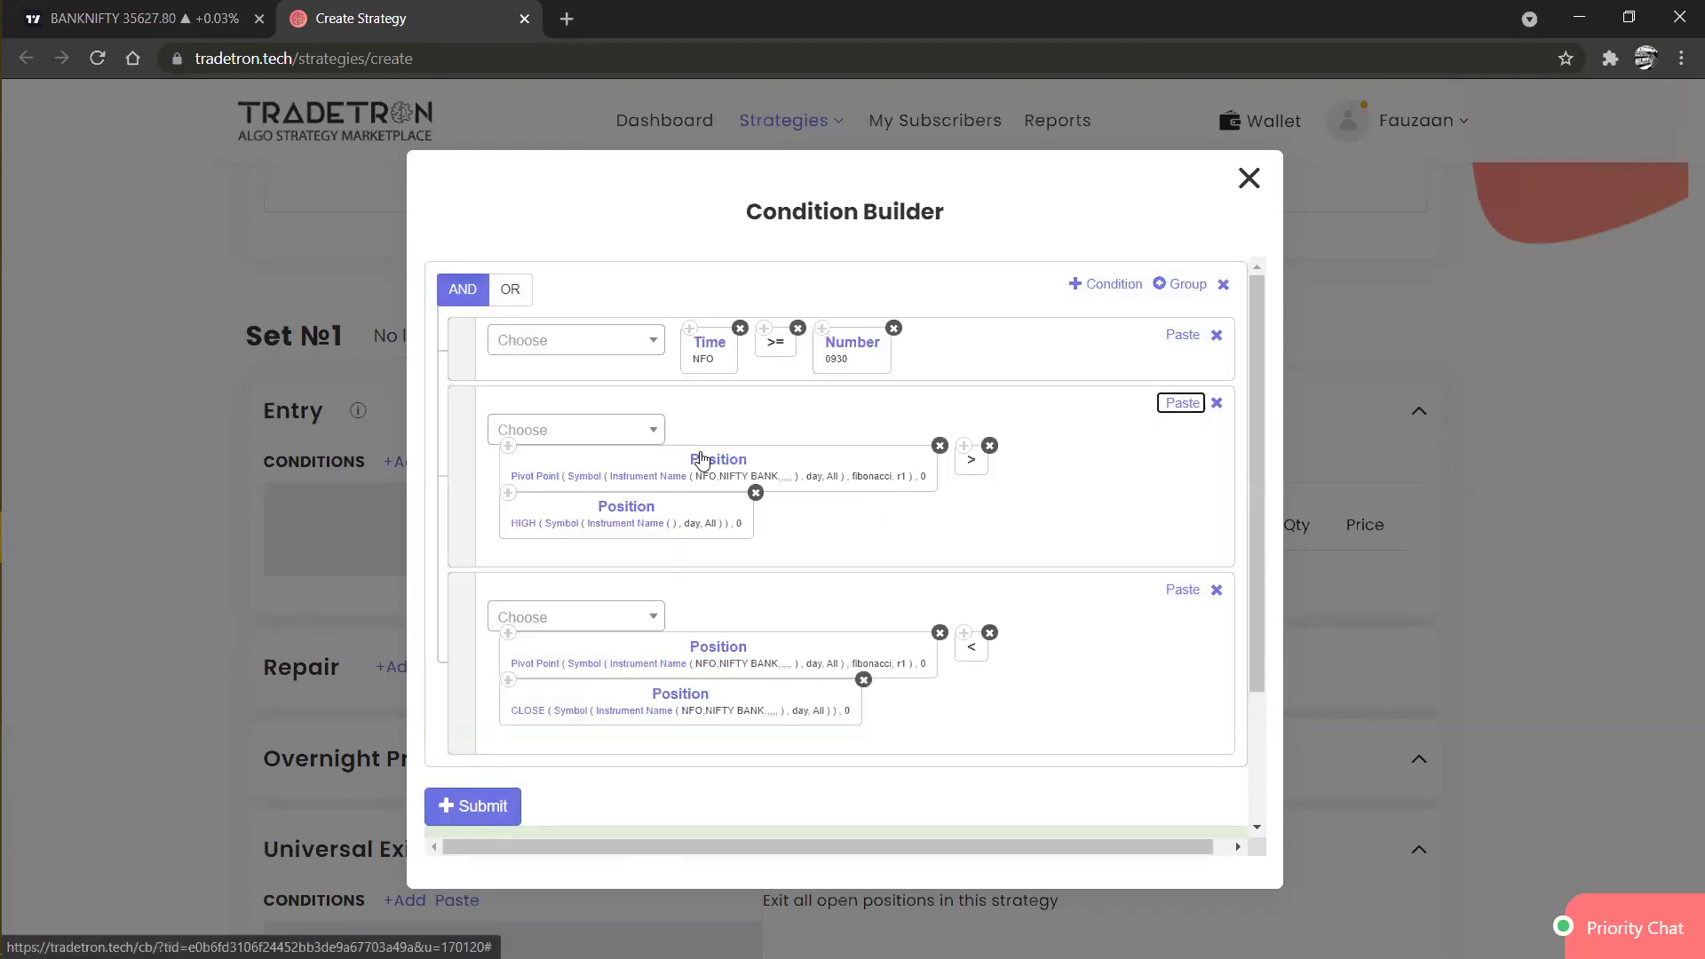
Set the HIGH block's instrument to NFO, NIFTY BANK and submit the finished entry condition.
left_click(650, 500)
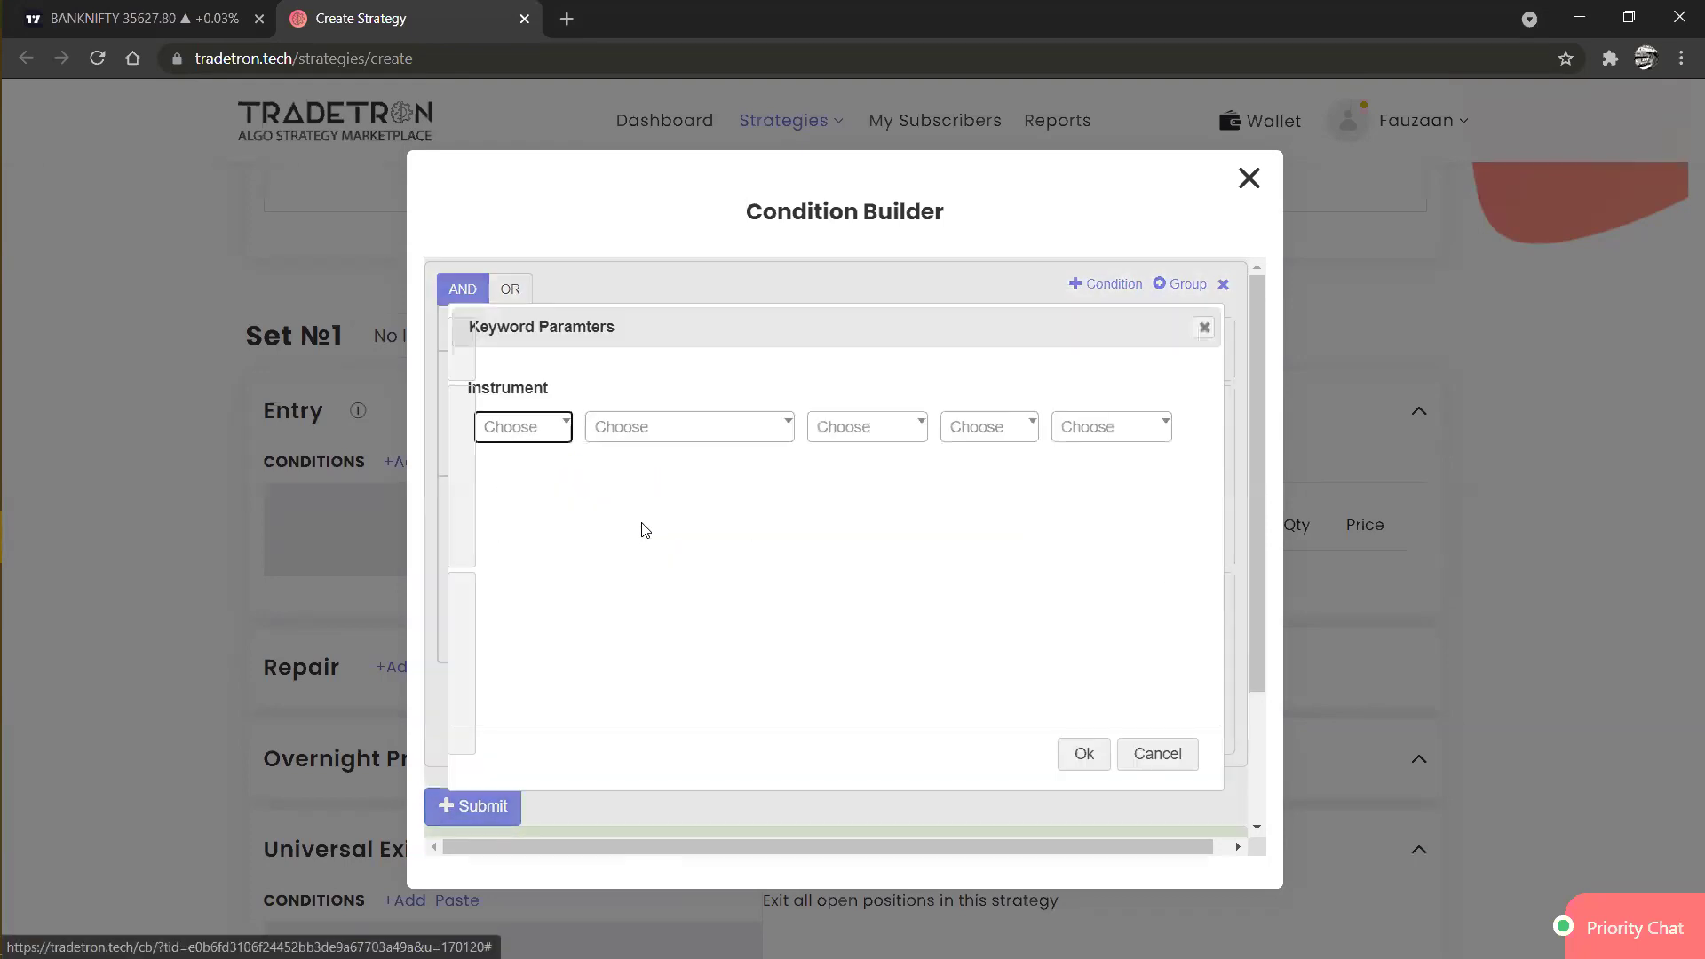
left_click(534, 439)
type("nf")
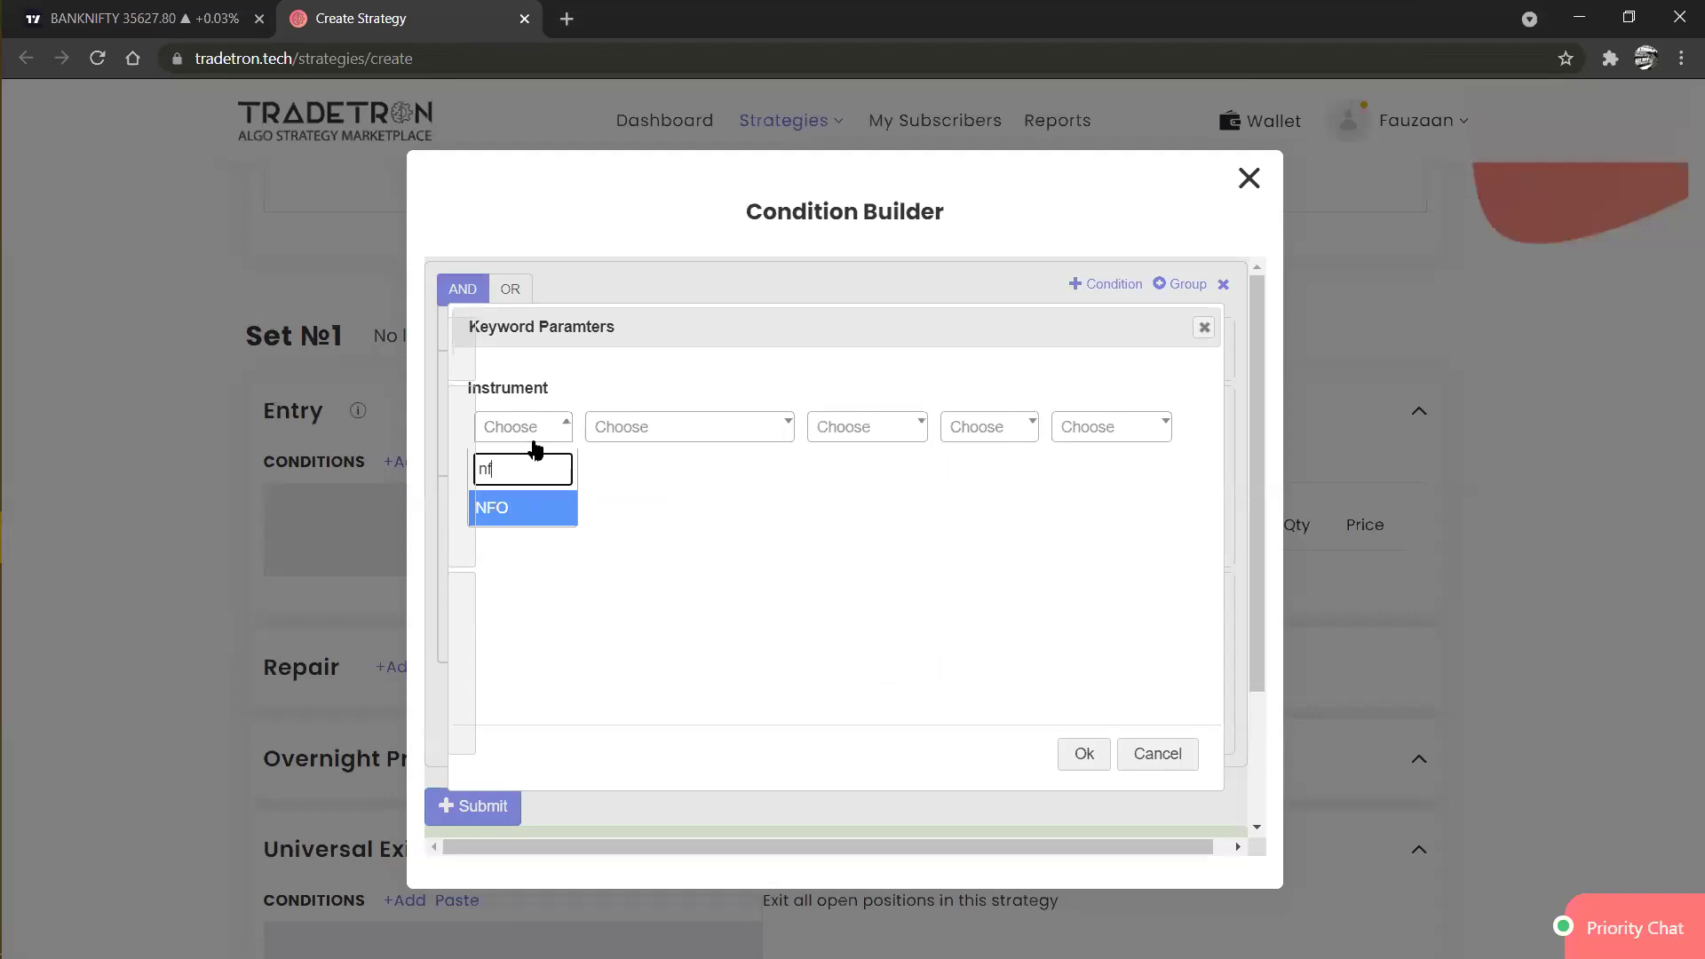
key("Return")
type("nifty")
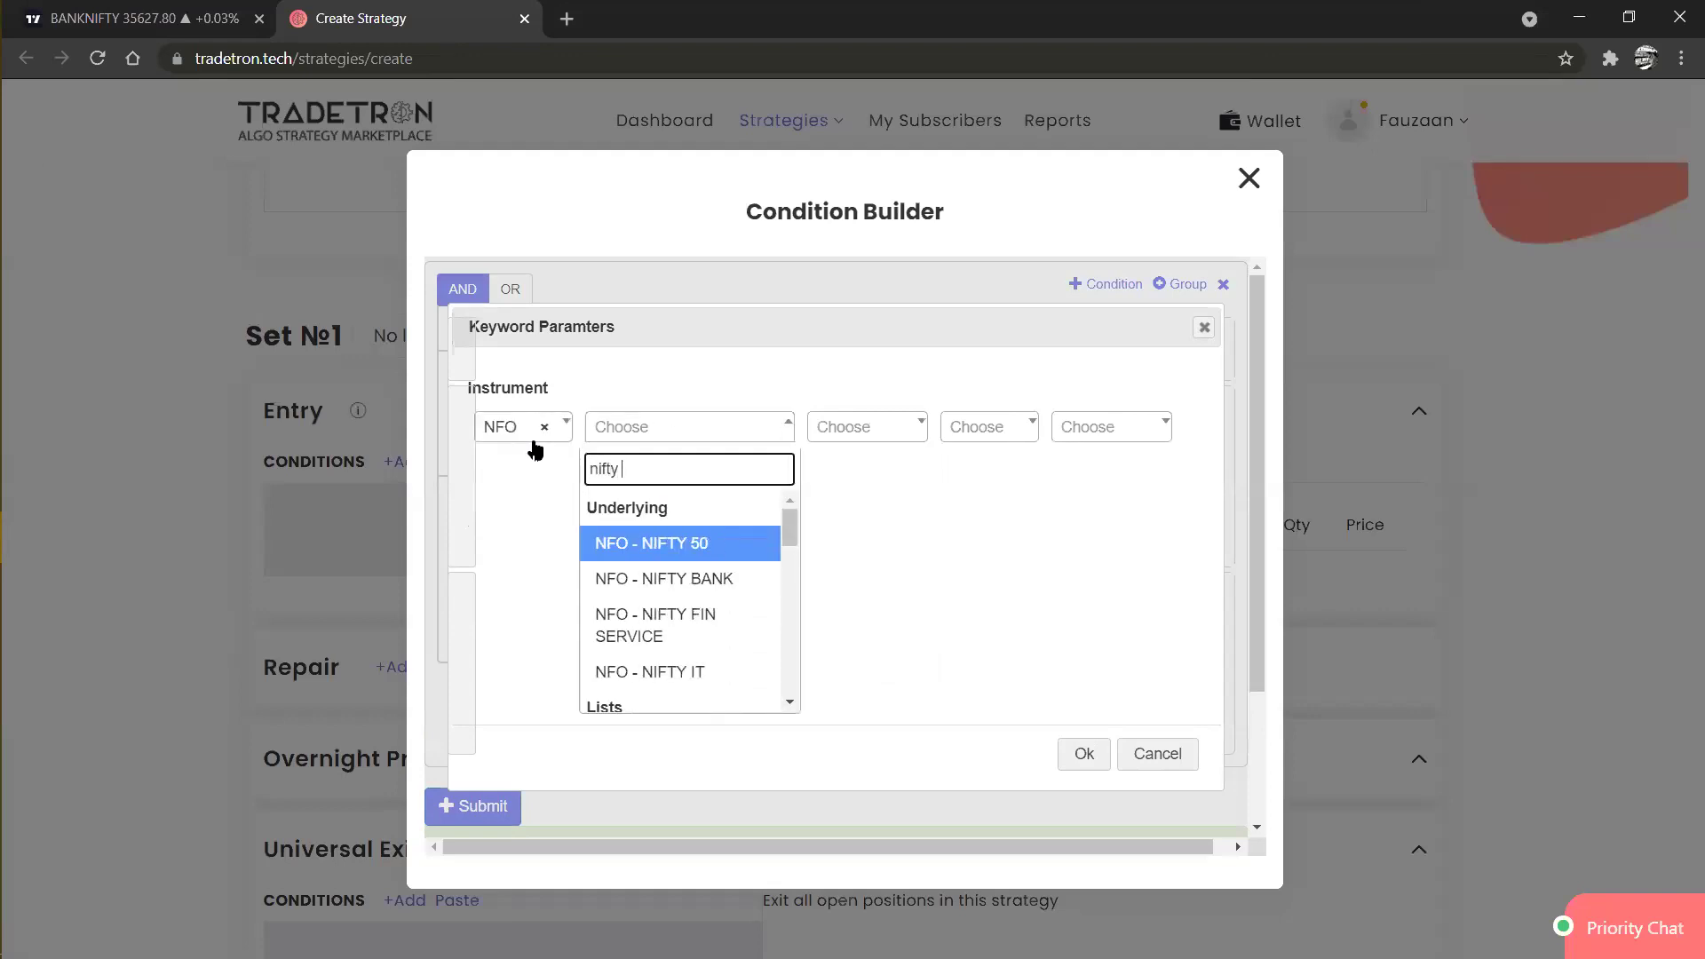
key("Down")
key("Return")
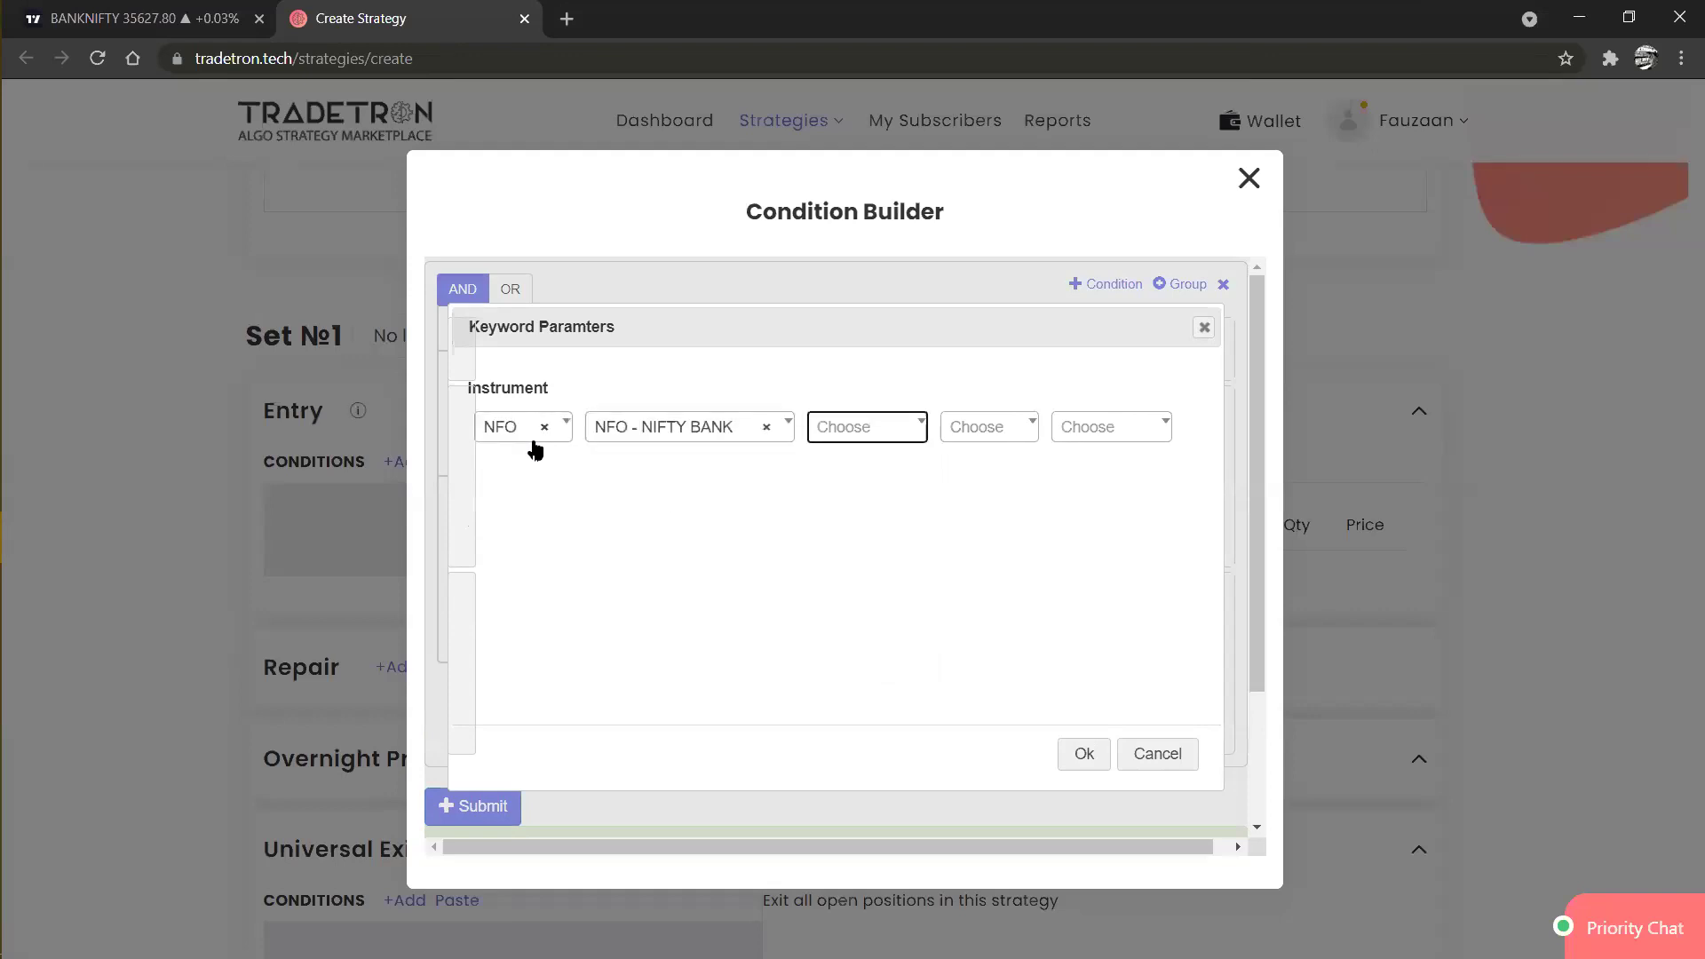
left_click(1076, 757)
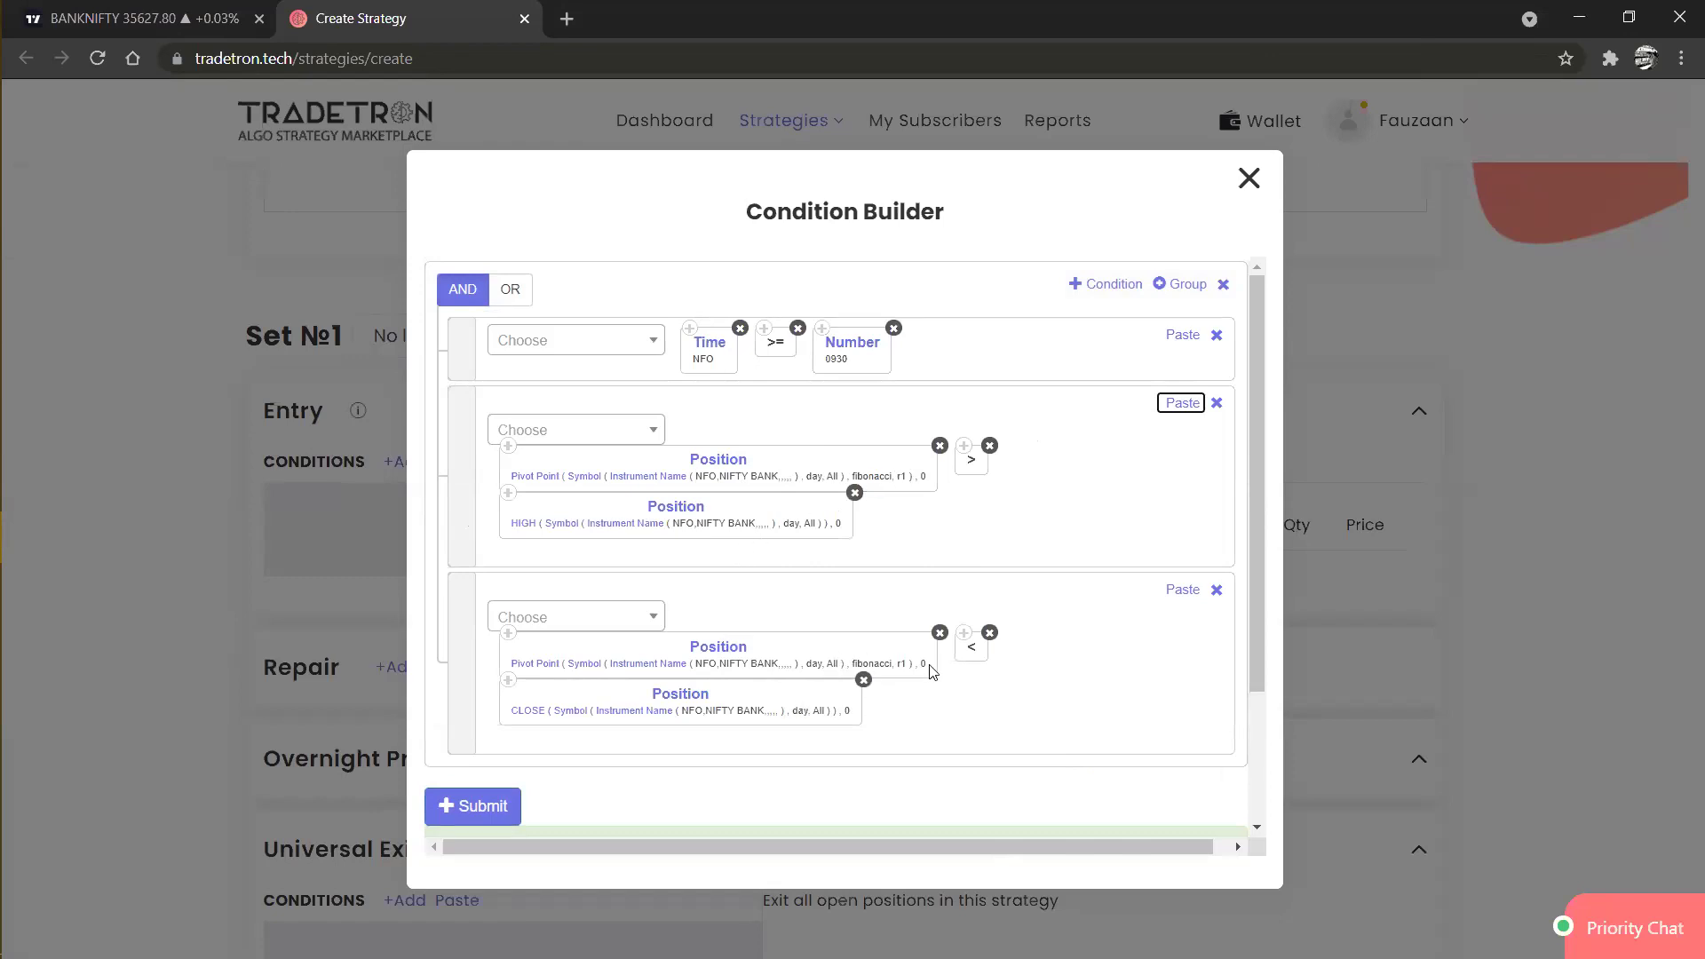
left_click(489, 810)
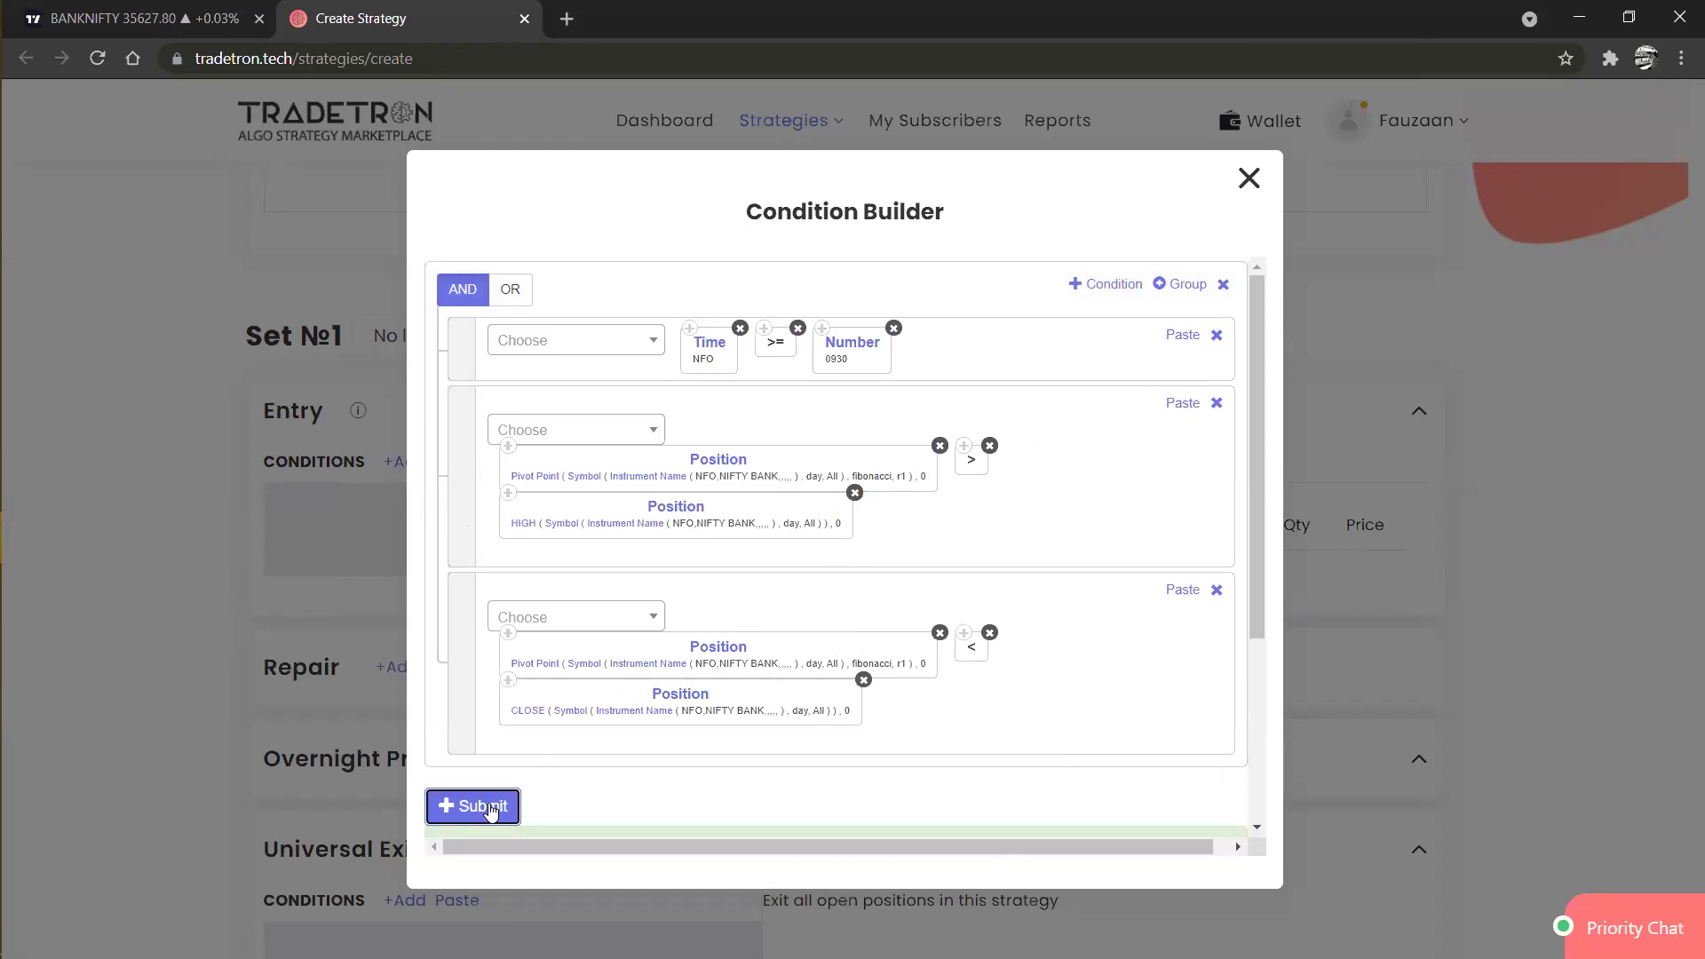
left_click(1249, 179)
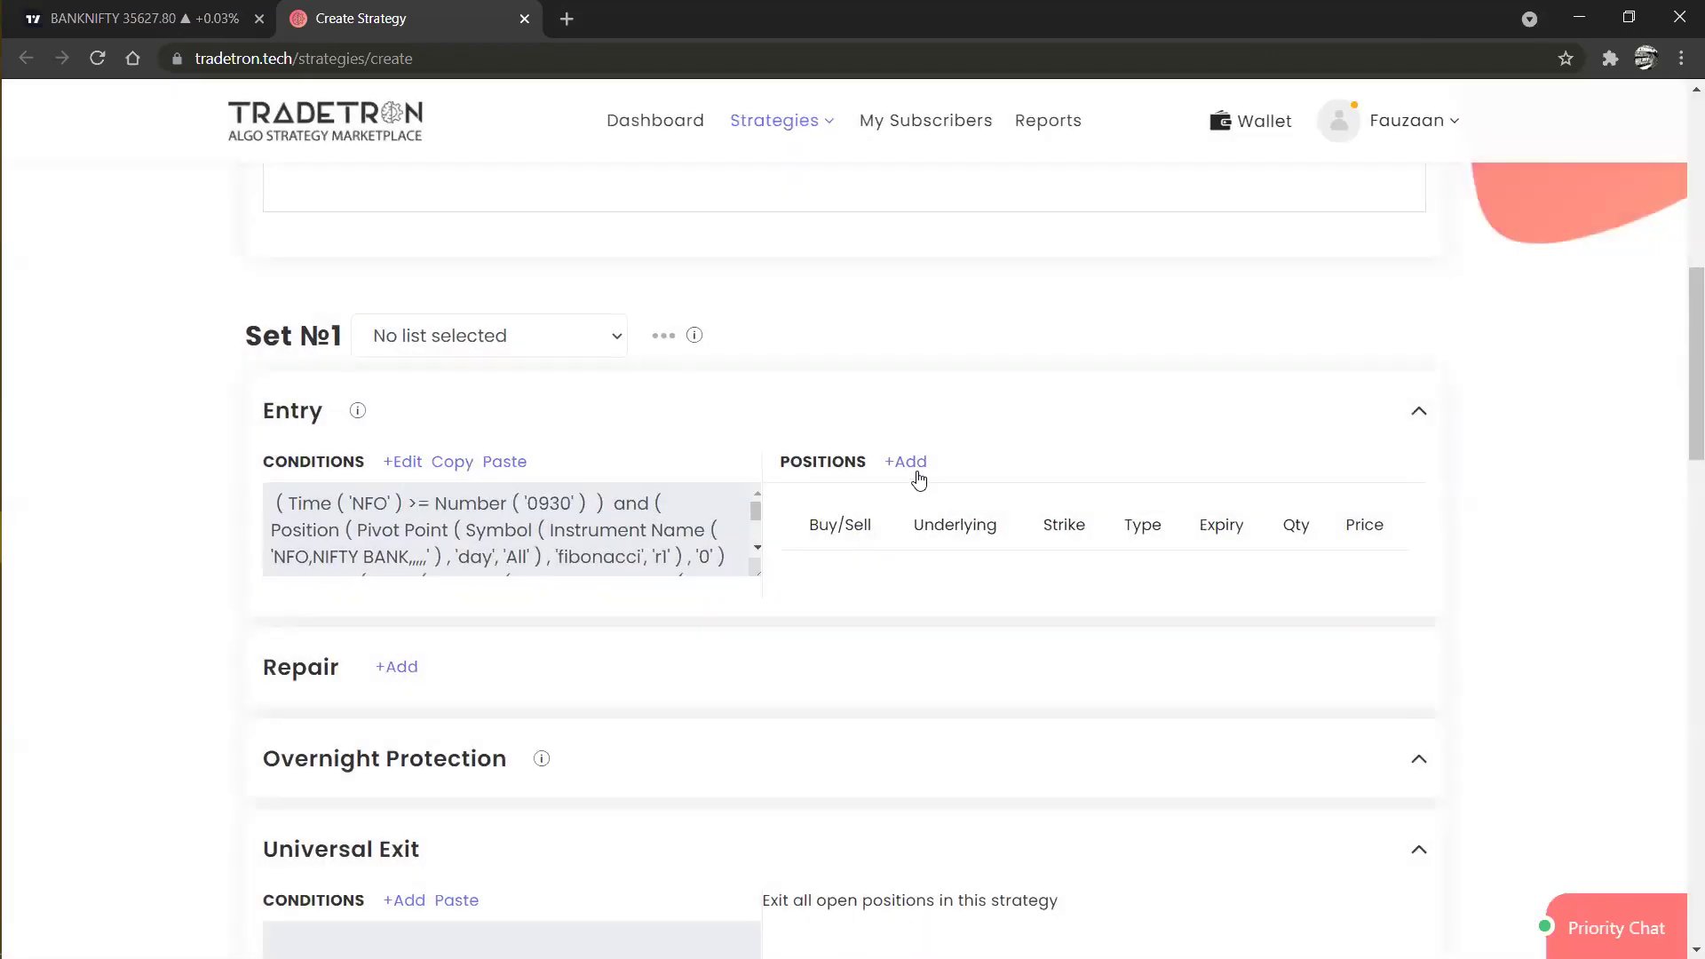
Start a SELL entry position in Set 1 on the NFO exchange with type Futures.
left_click(905, 463)
left_click(1010, 286)
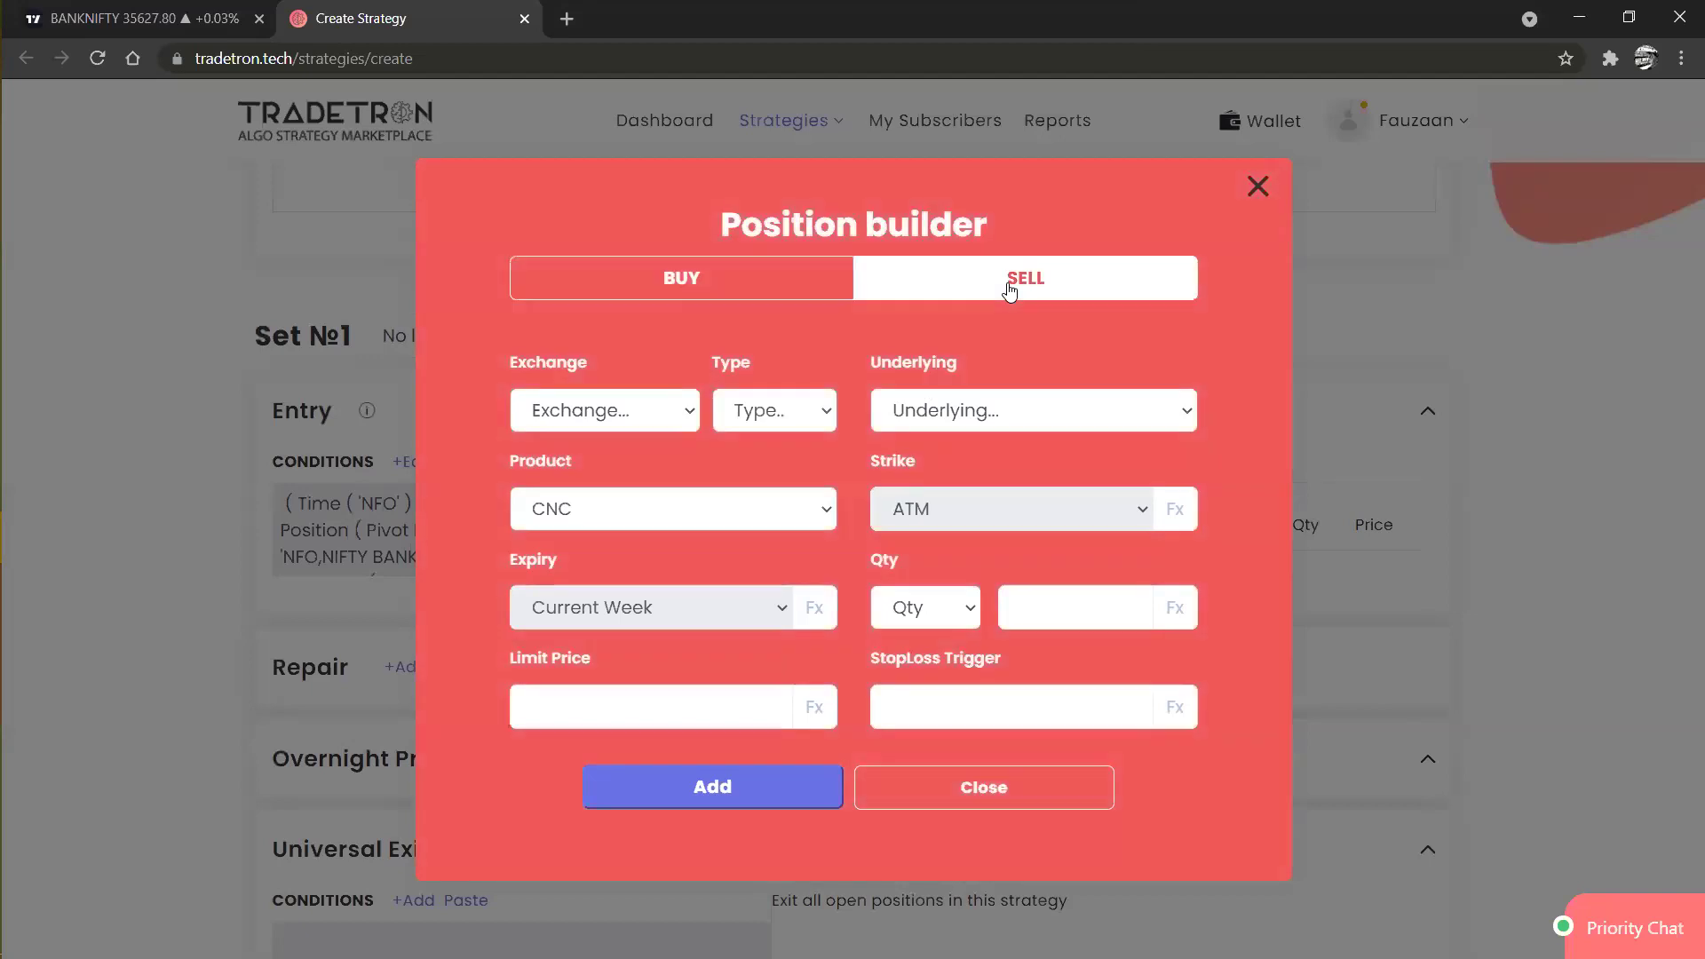
left_click(649, 419)
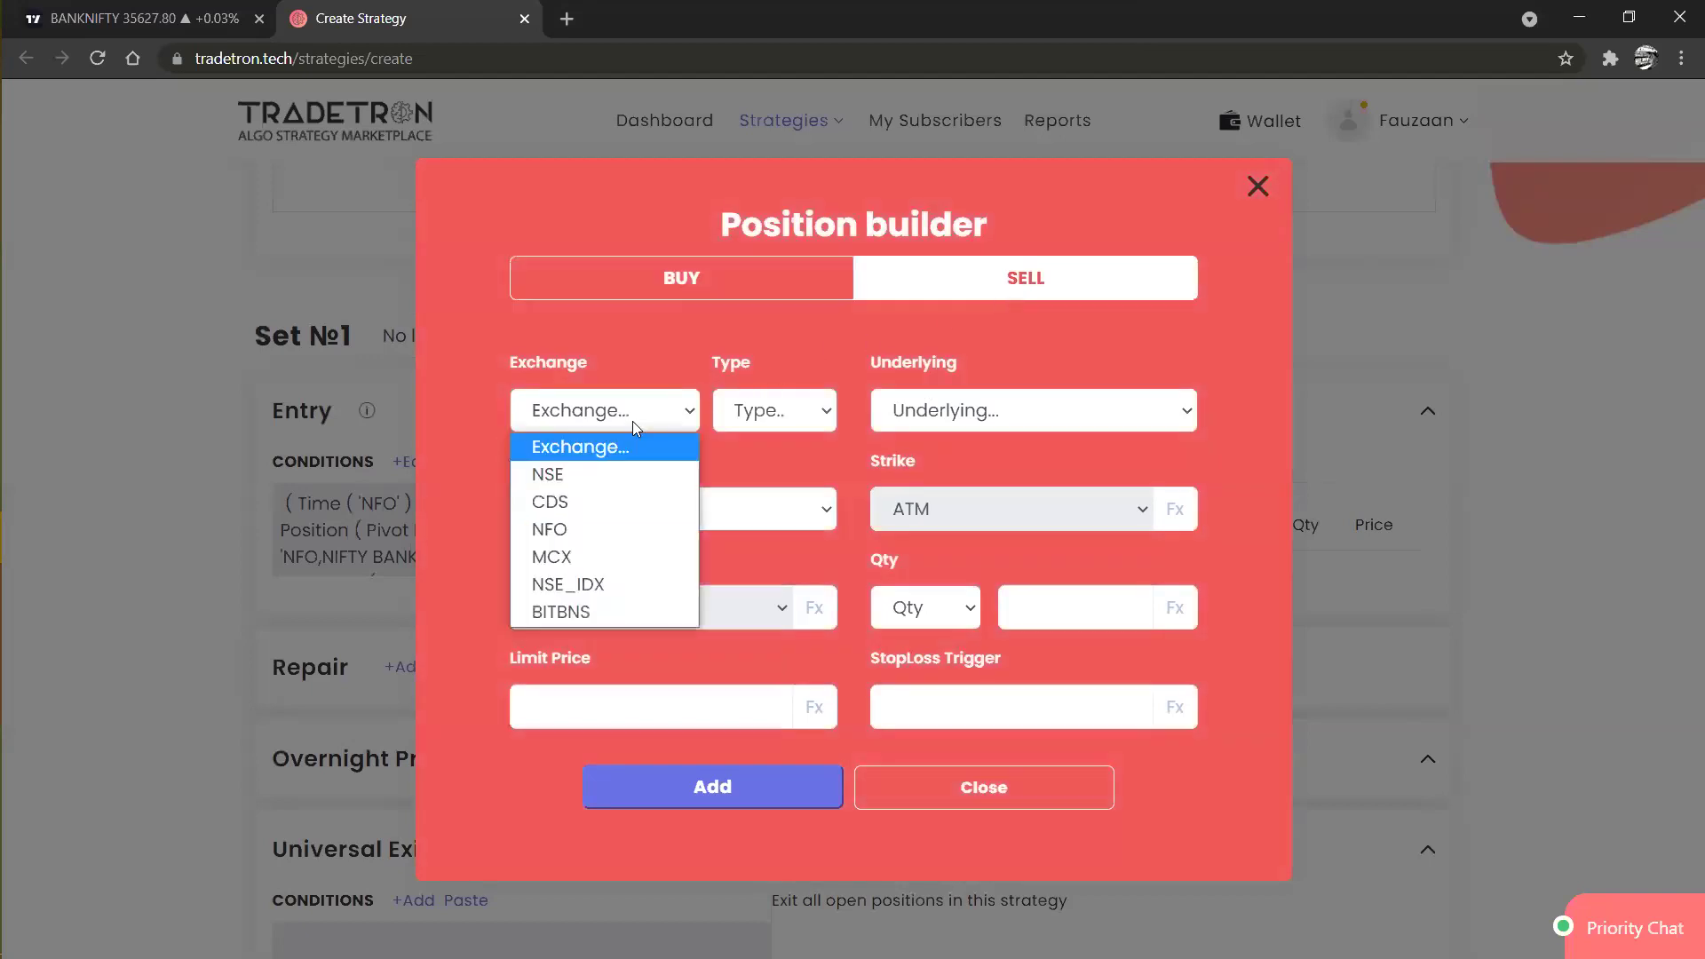
left_click(613, 528)
left_click(771, 410)
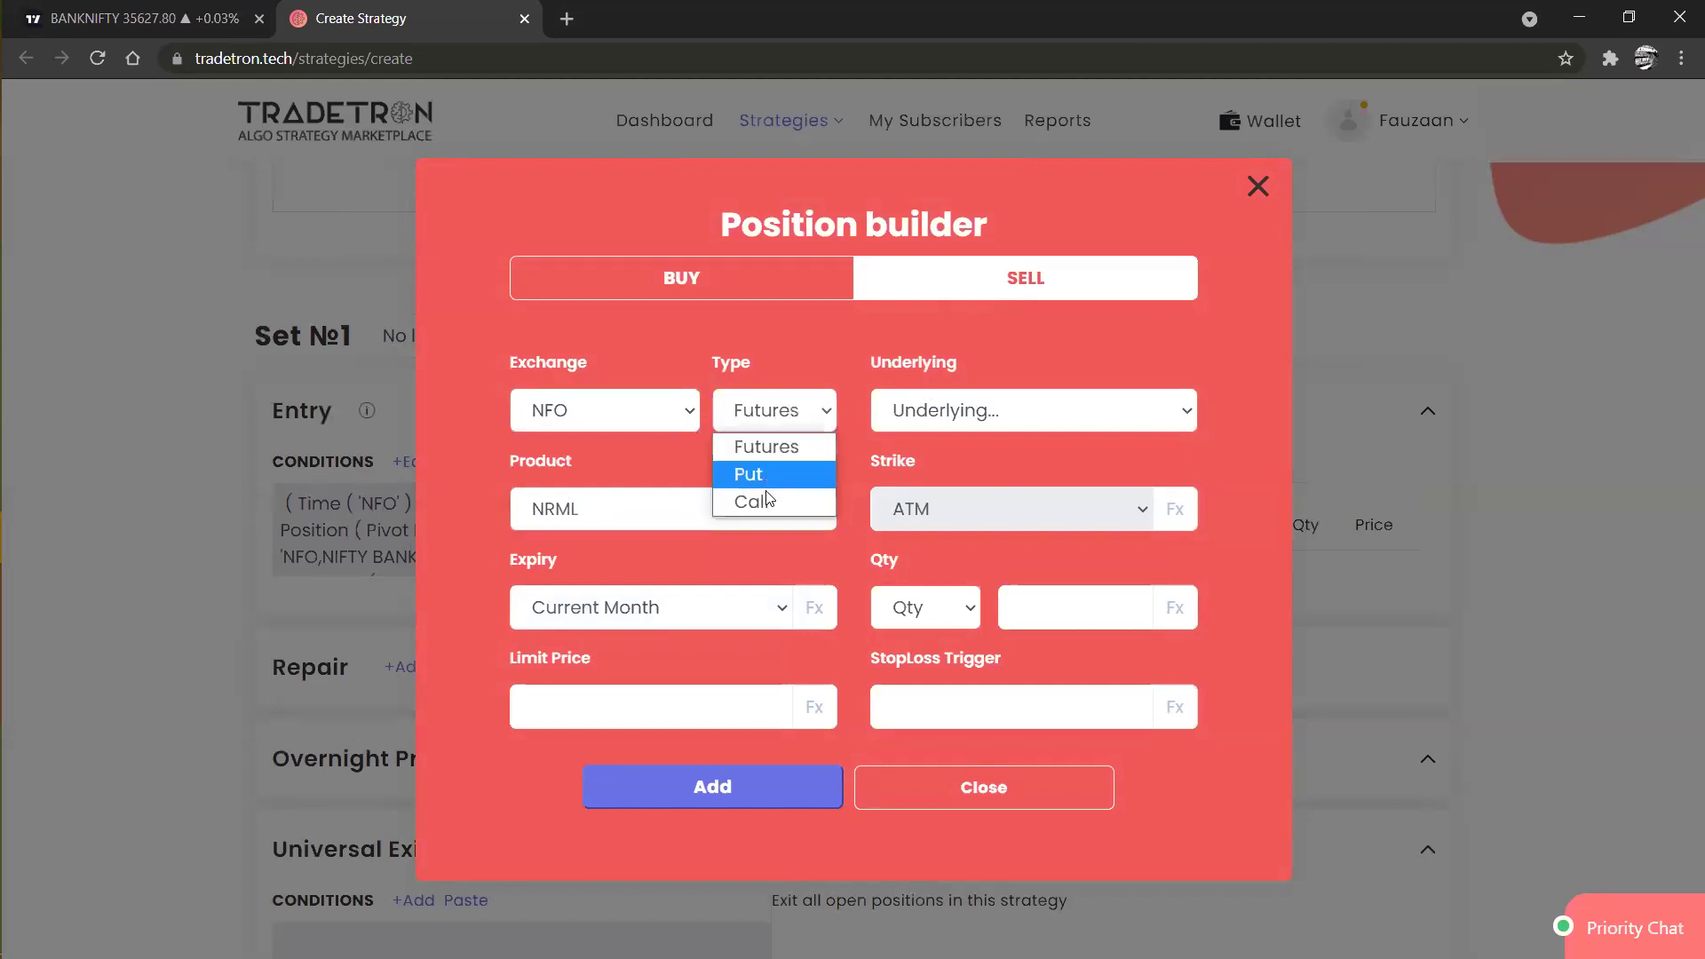
left_click(797, 449)
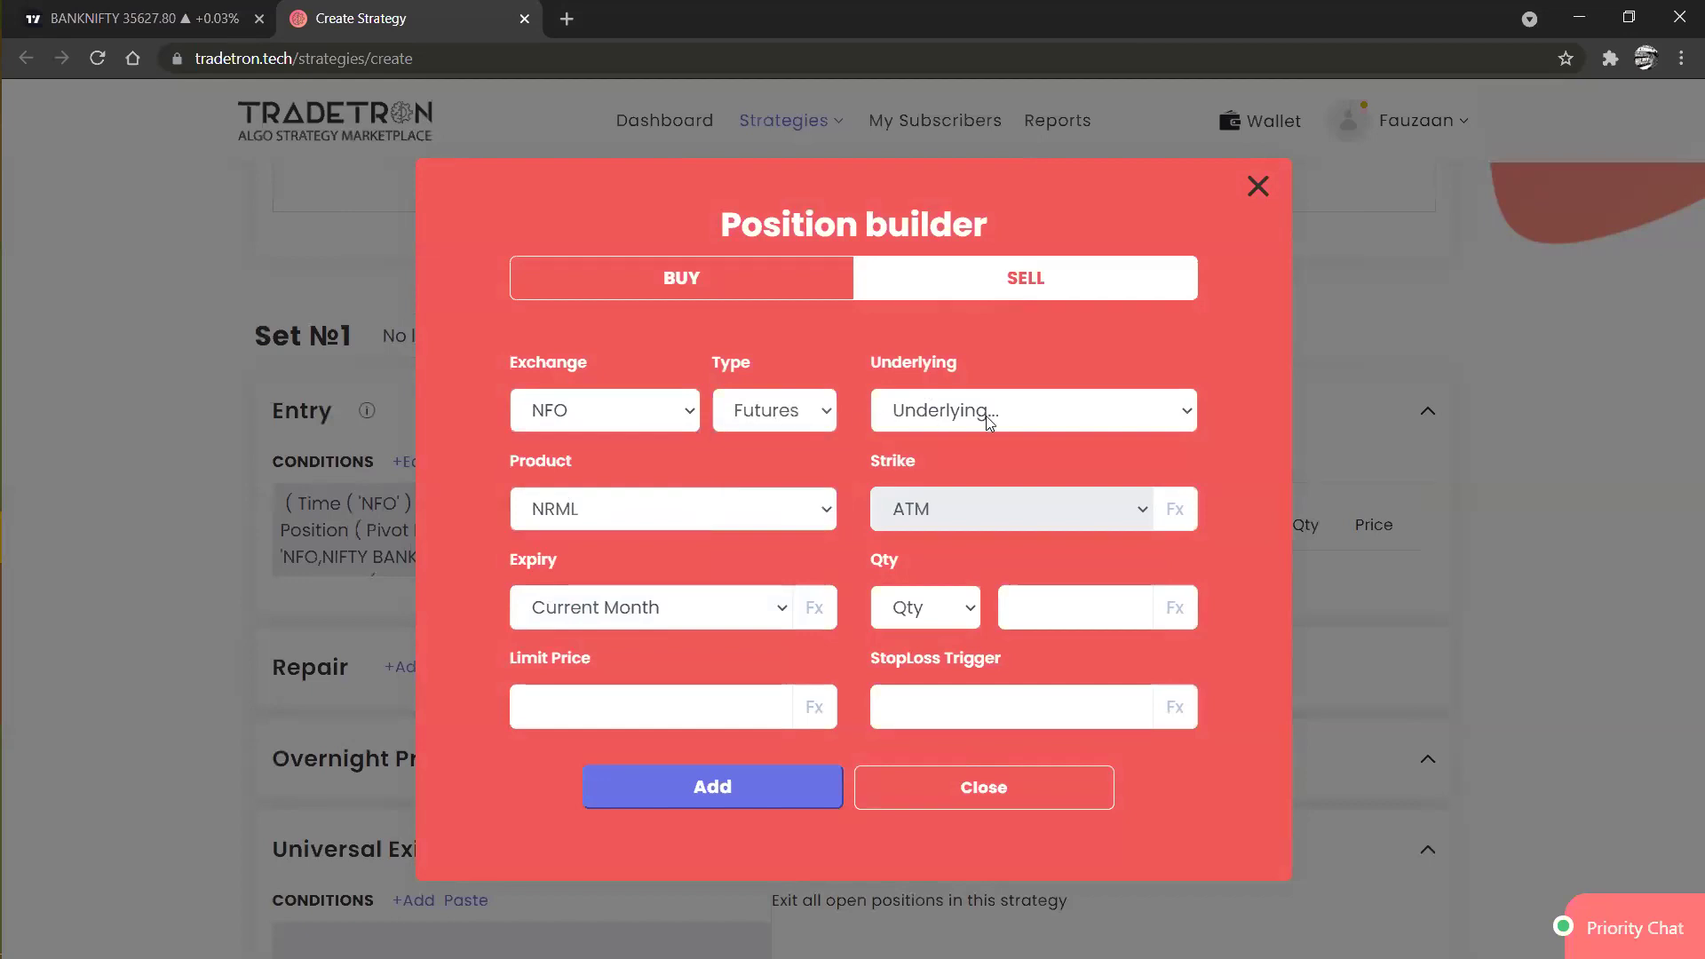
Set the position's underlying to NIFTY BANK and its quantity to 1 lot, and add it to the set's entry.
left_click(926, 421)
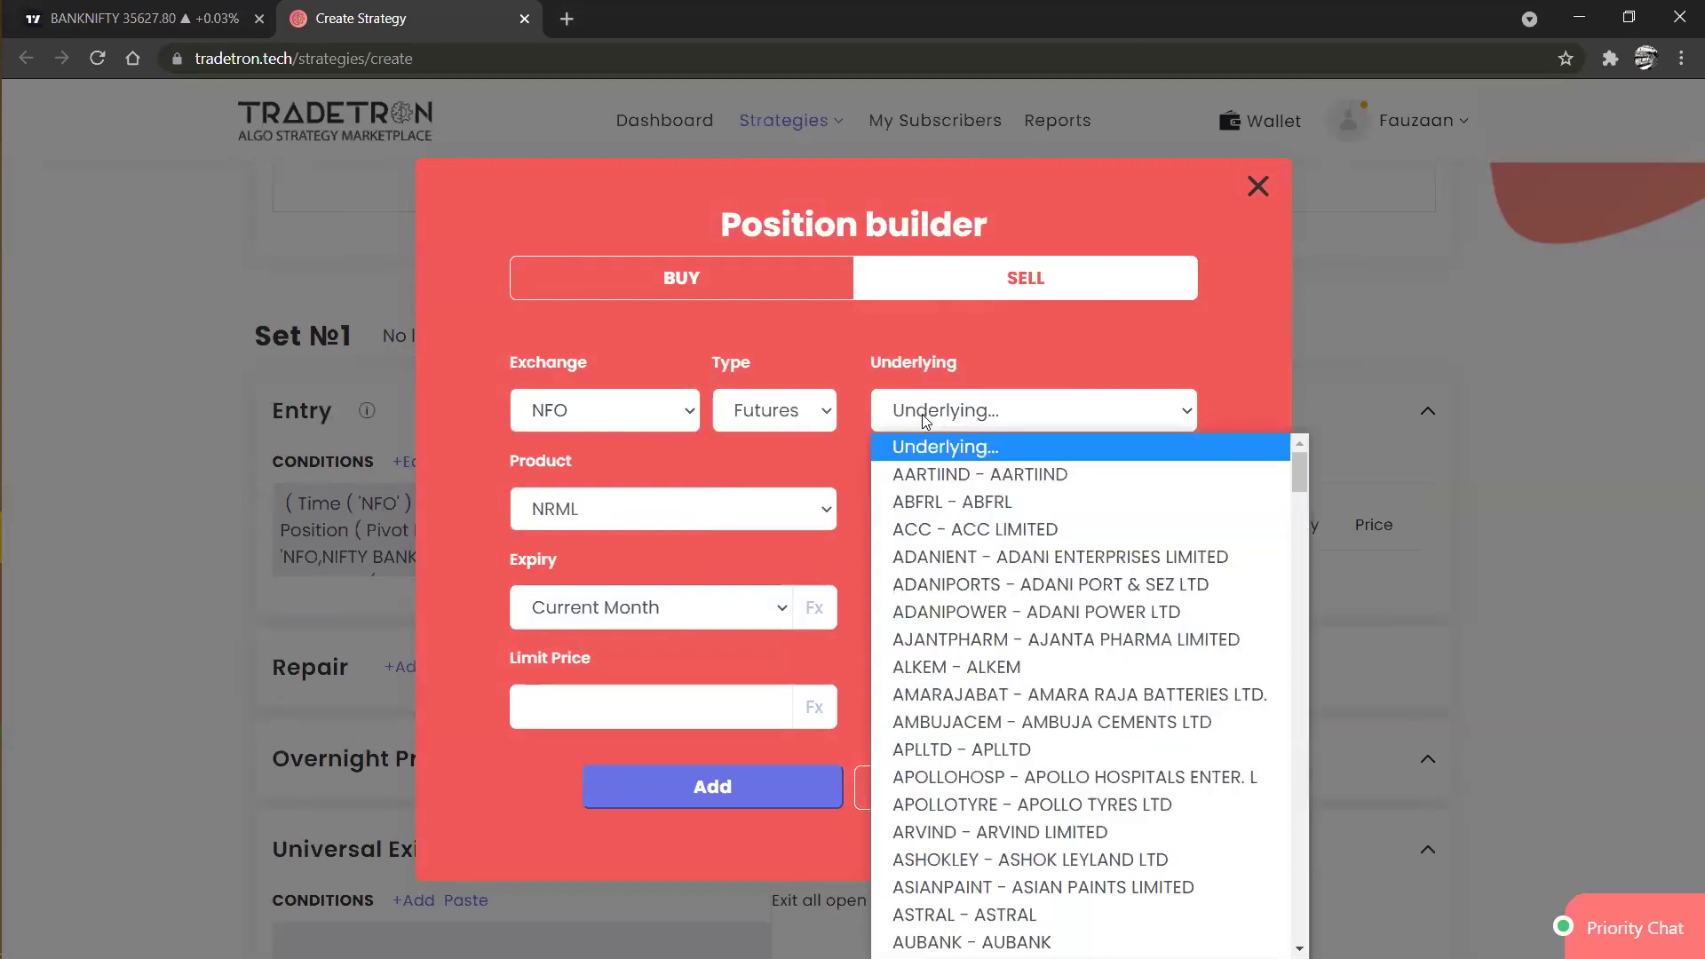
type("nifty bank")
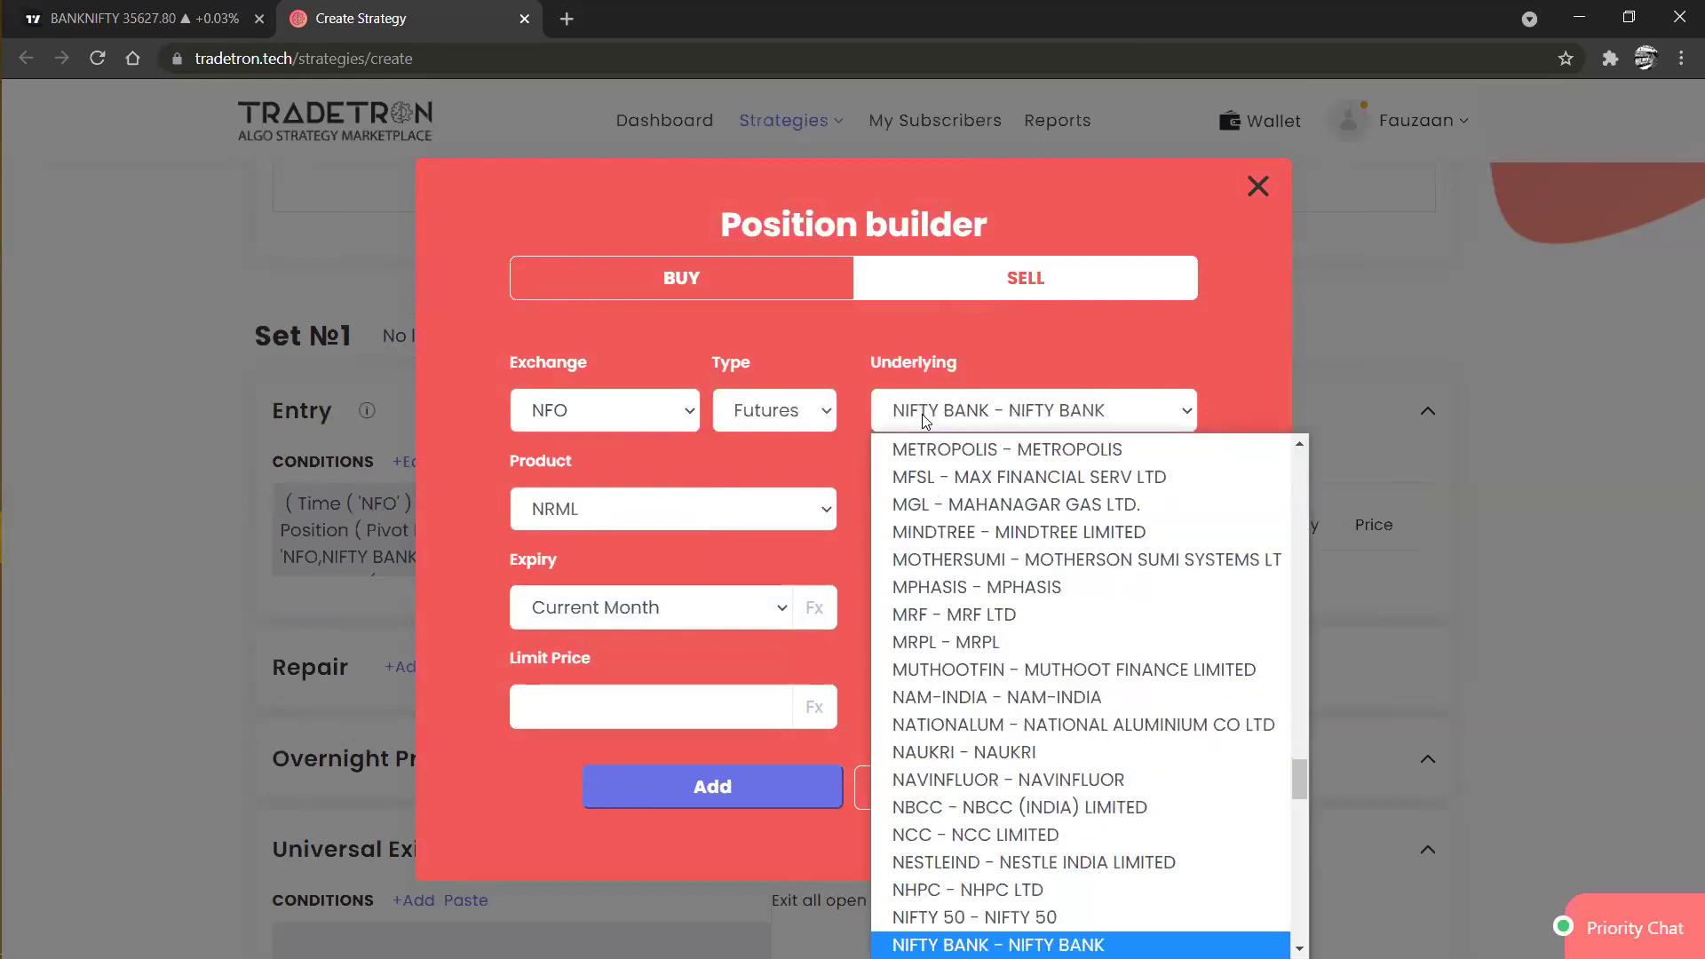
key("Return")
left_click(949, 613)
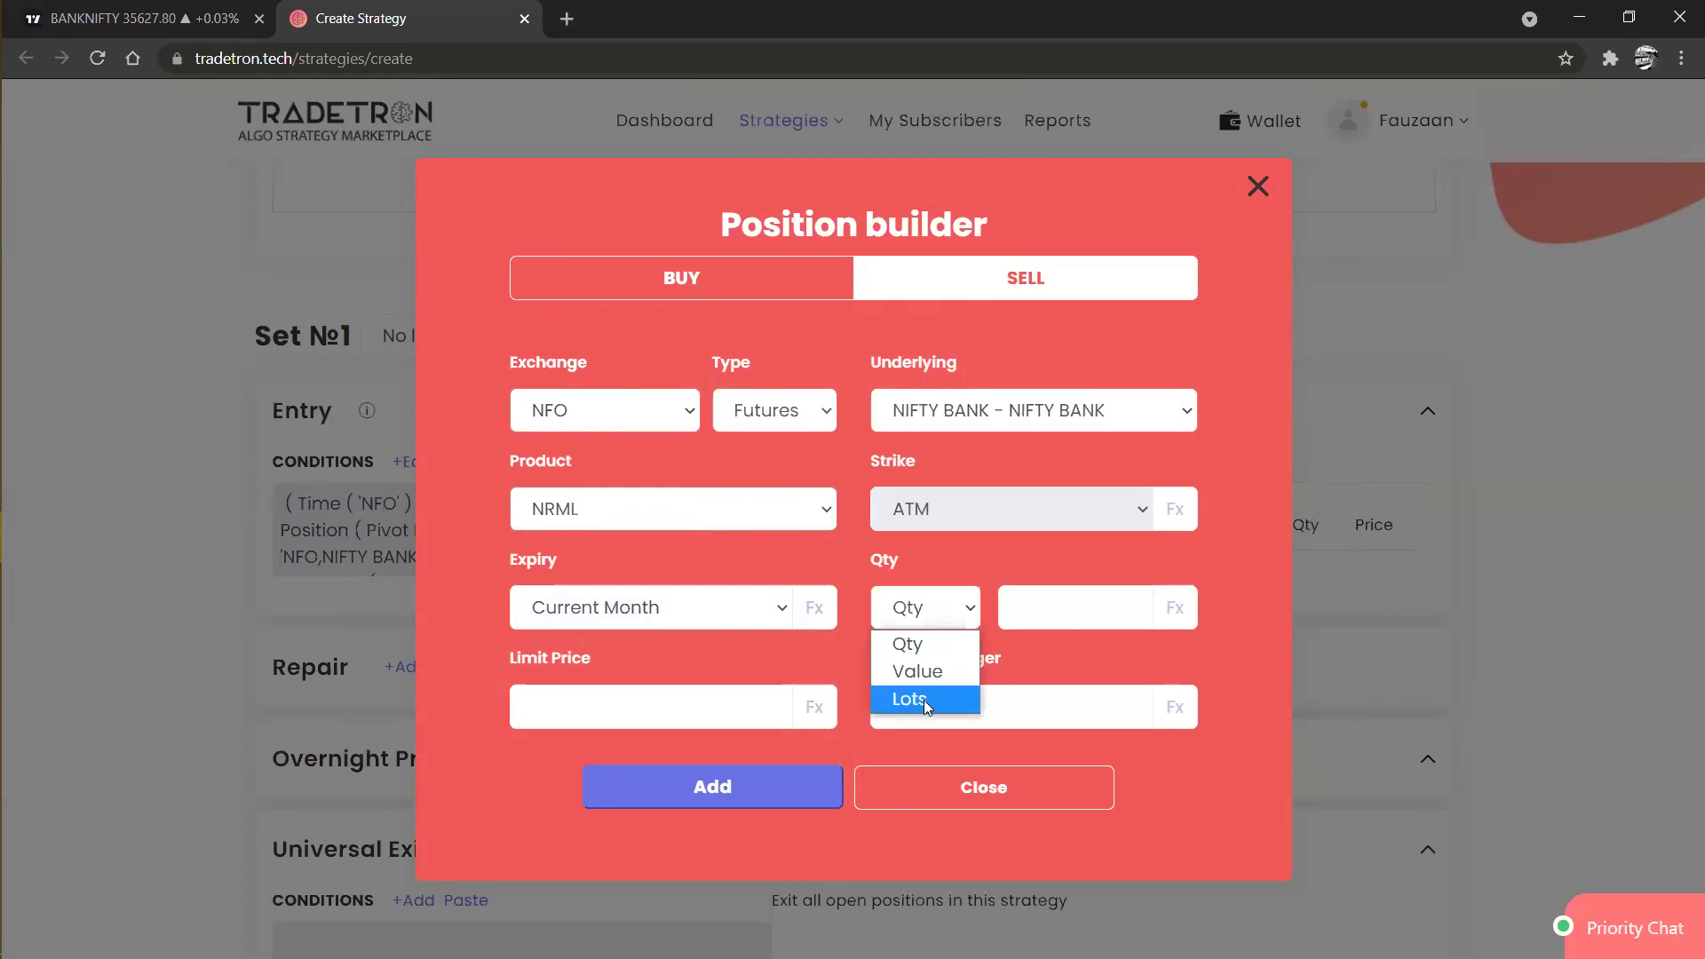
left_click(923, 700)
left_click(1037, 609)
type("1")
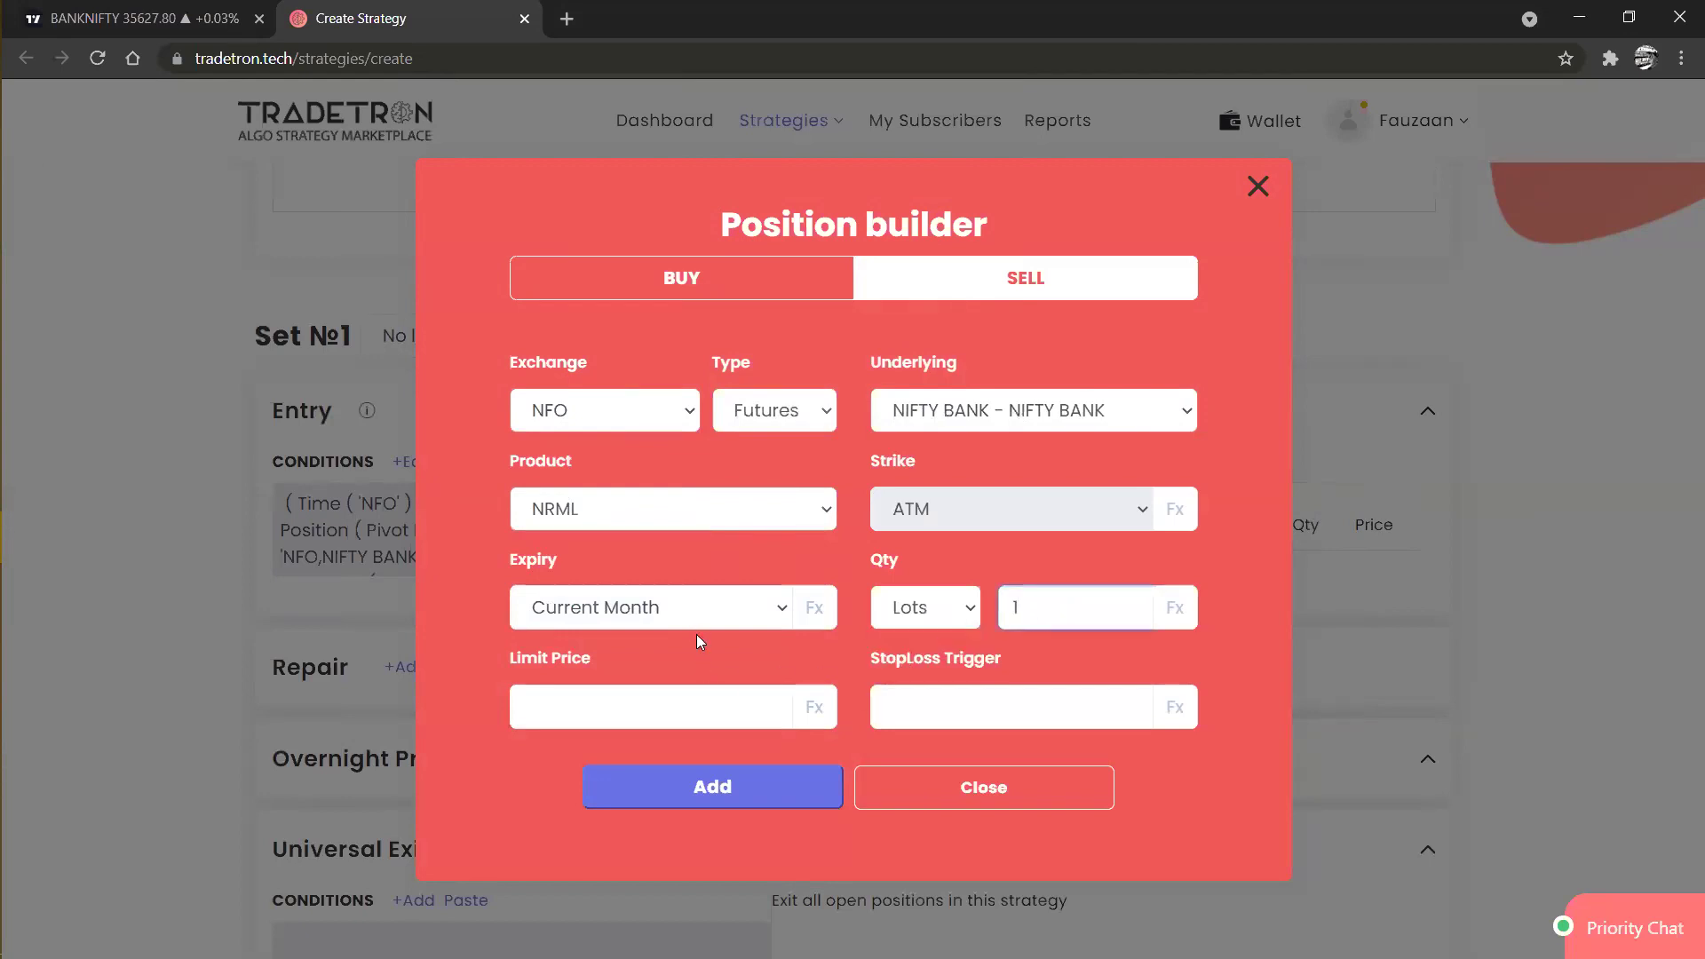
left_click(703, 787)
left_click(877, 772)
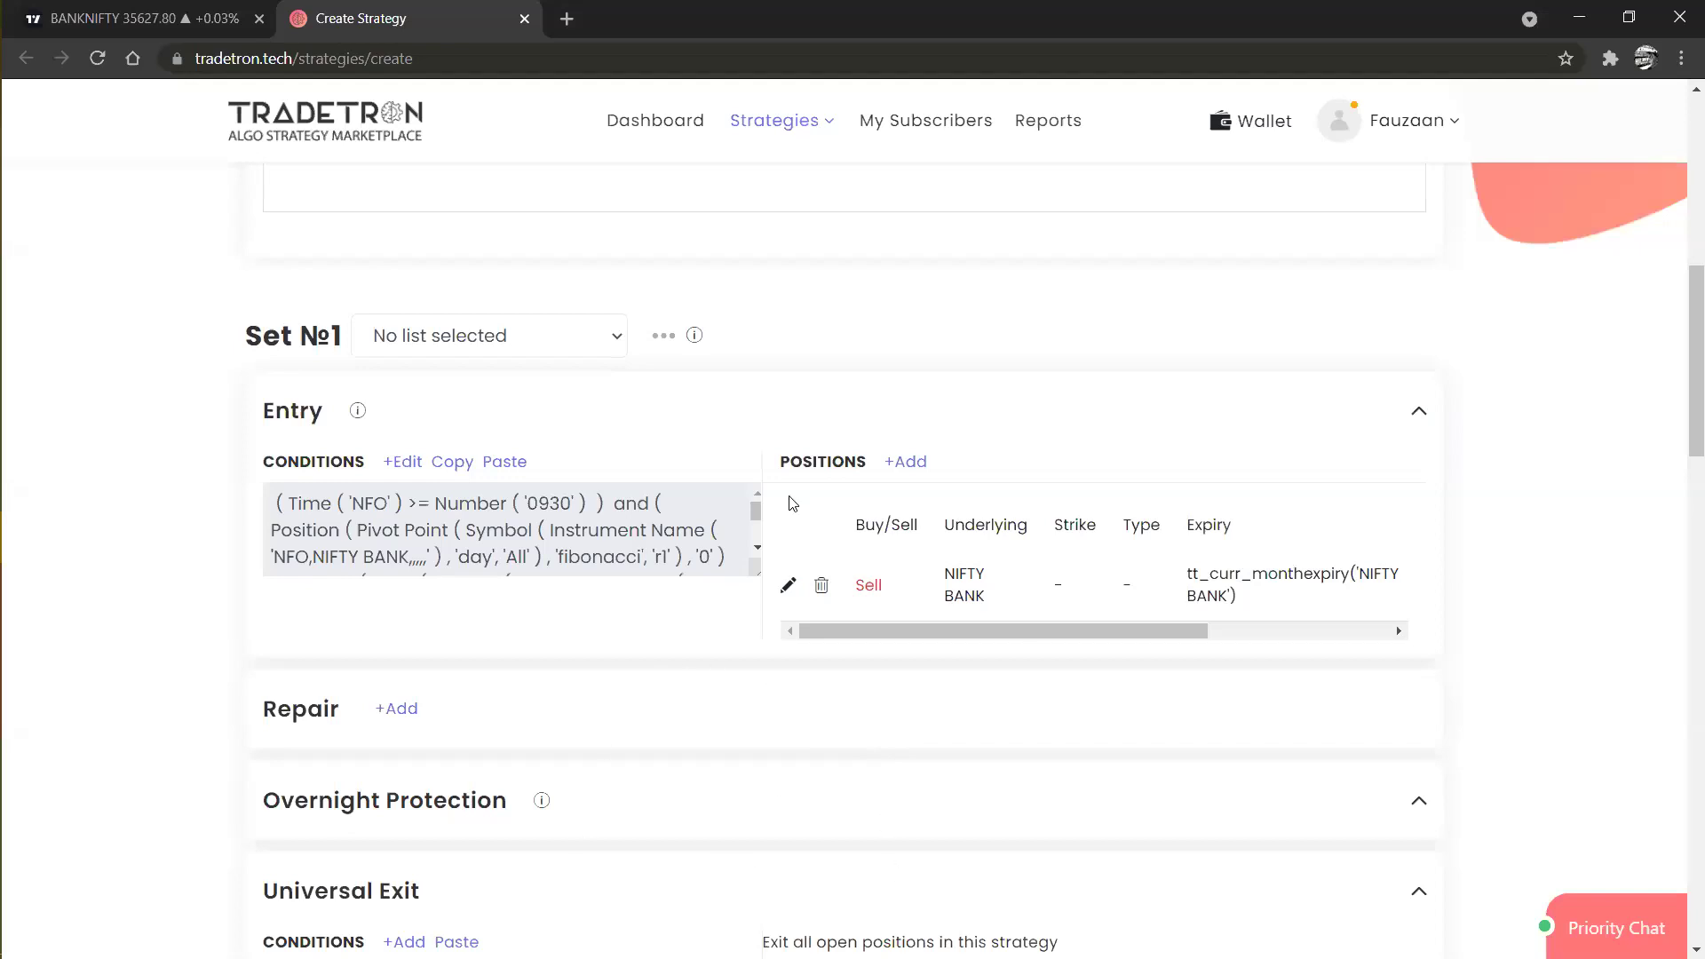
Switch to the TradingView chart, reload the page and display the BANKNIFTY symbol.
left_click(134, 21)
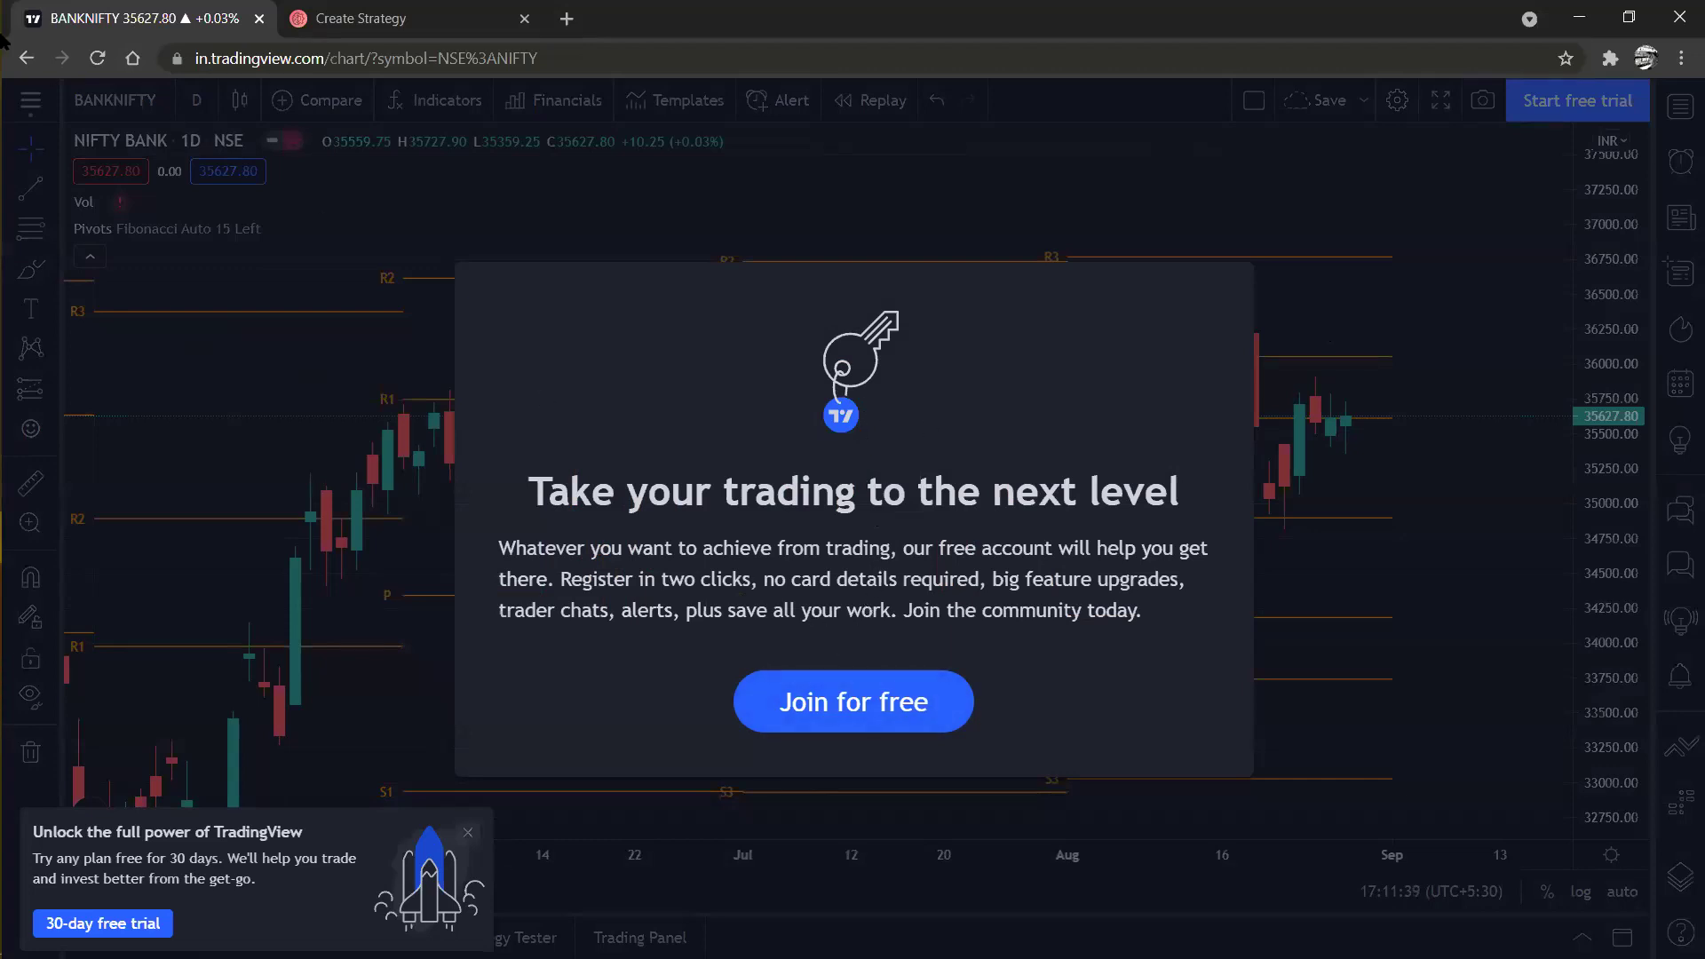
left_click(98, 59)
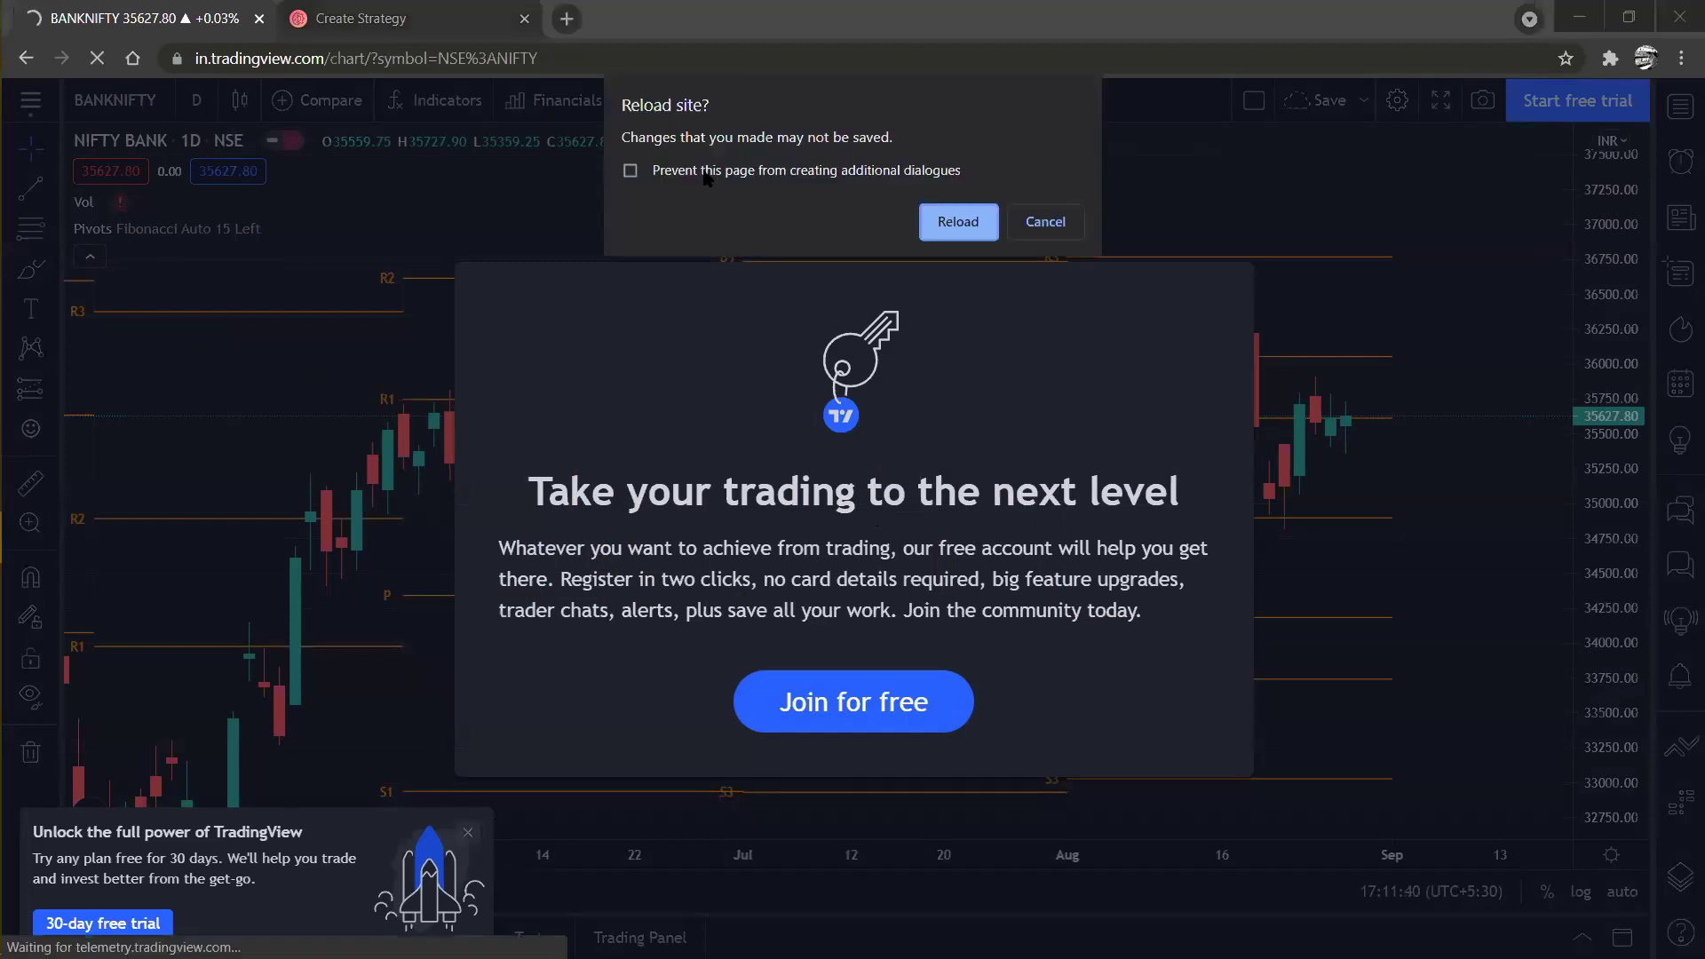
left_click(988, 225)
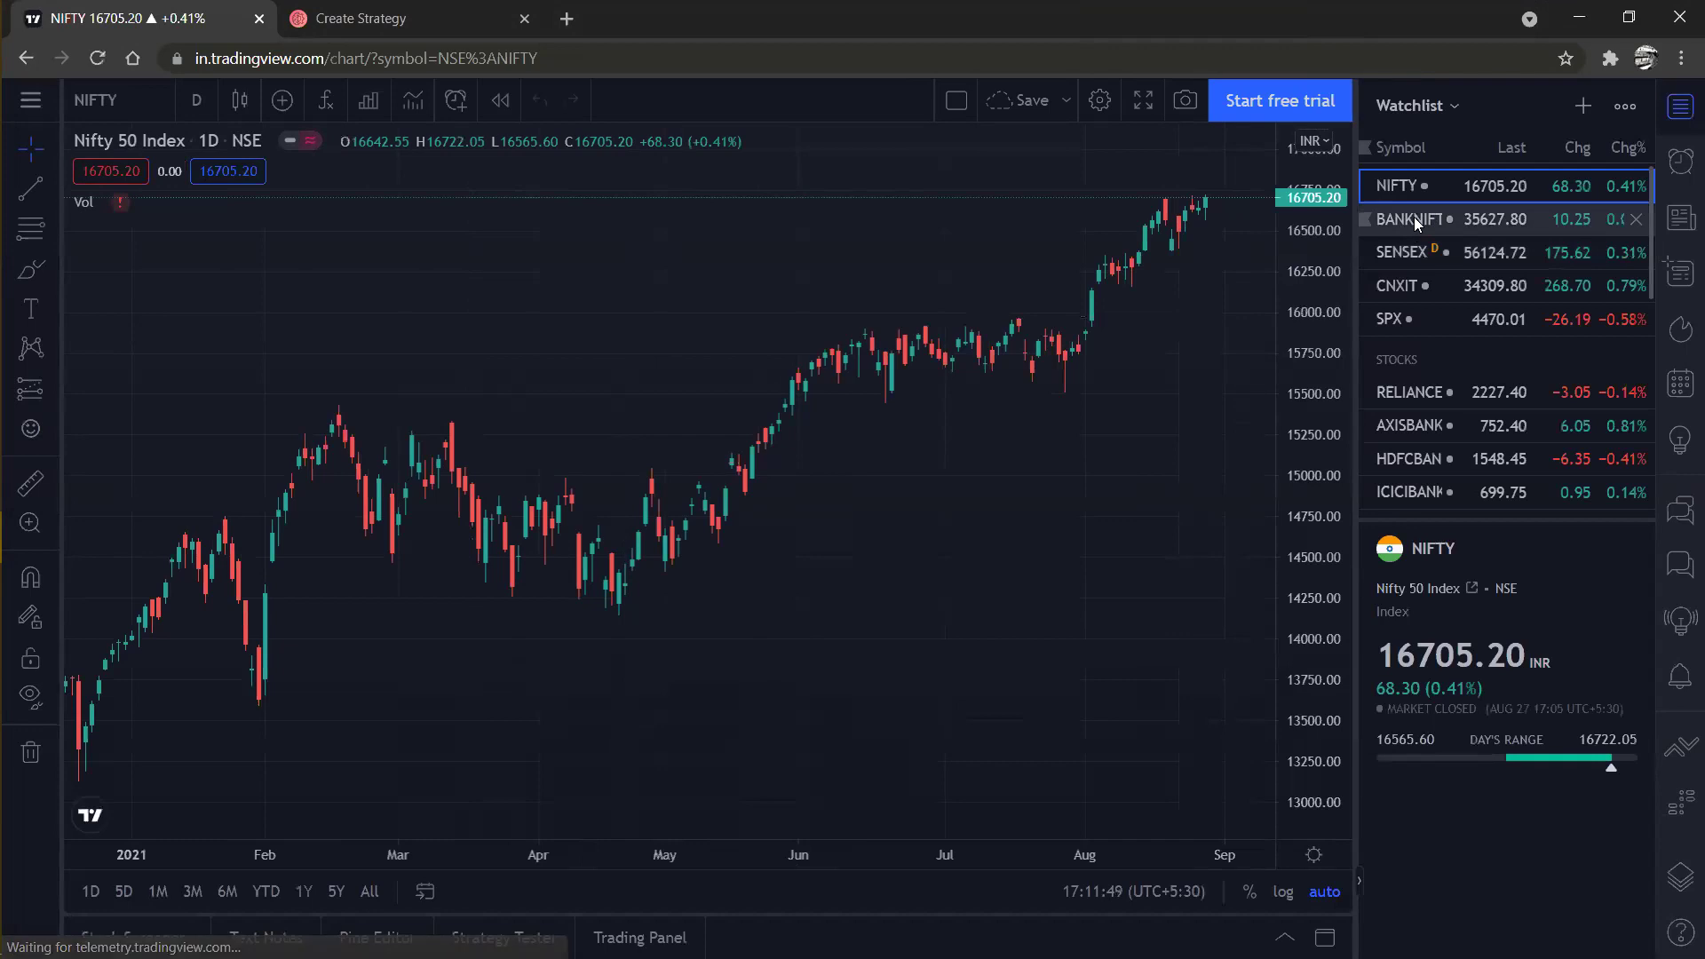
left_click(1418, 222)
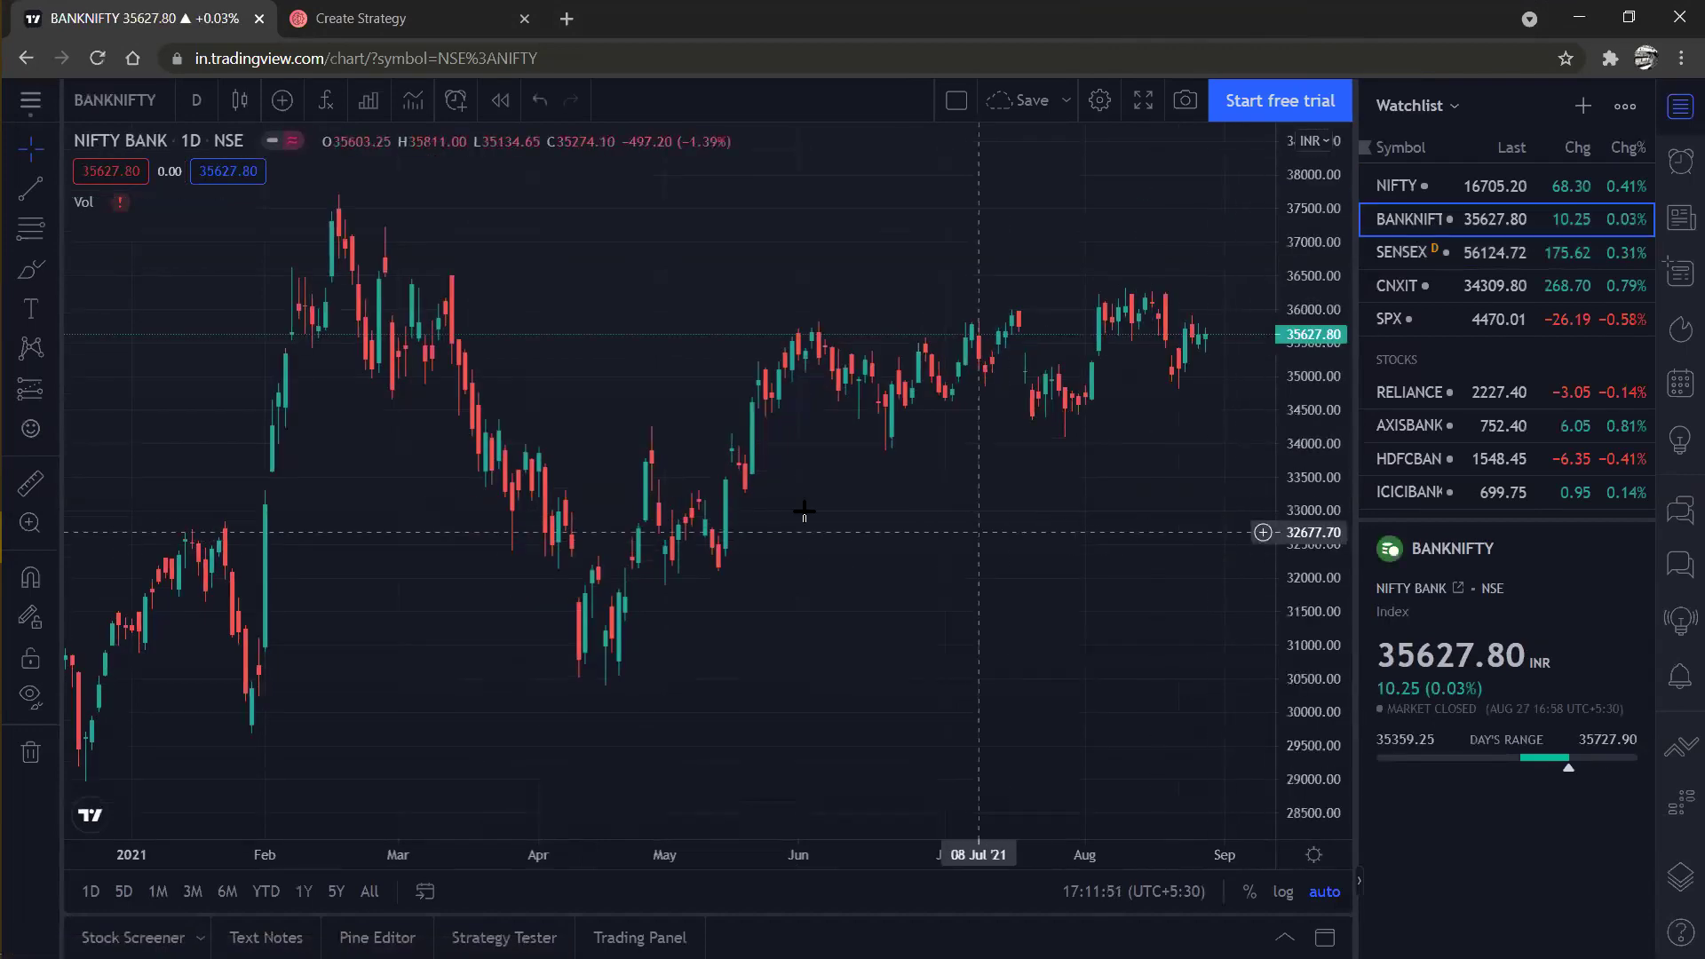
Search the indicators for pivot and add Pivot Points Standard to the BANKNIFTY chart.
left_click(338, 104)
type("pivot")
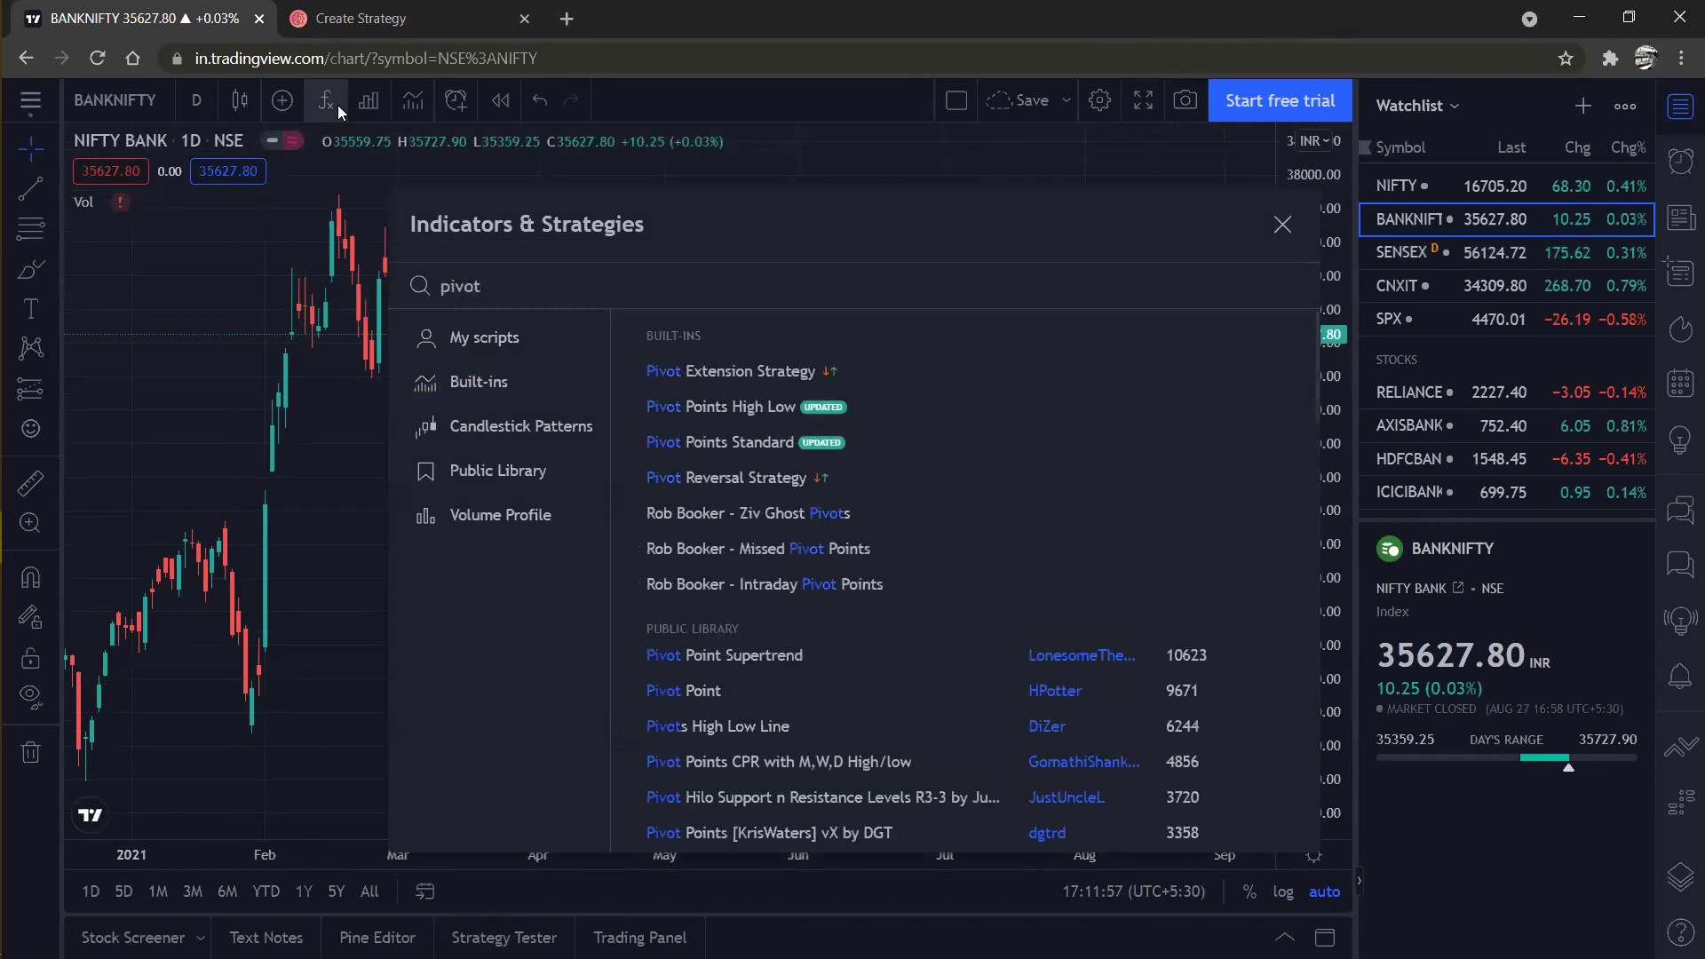
left_click(713, 450)
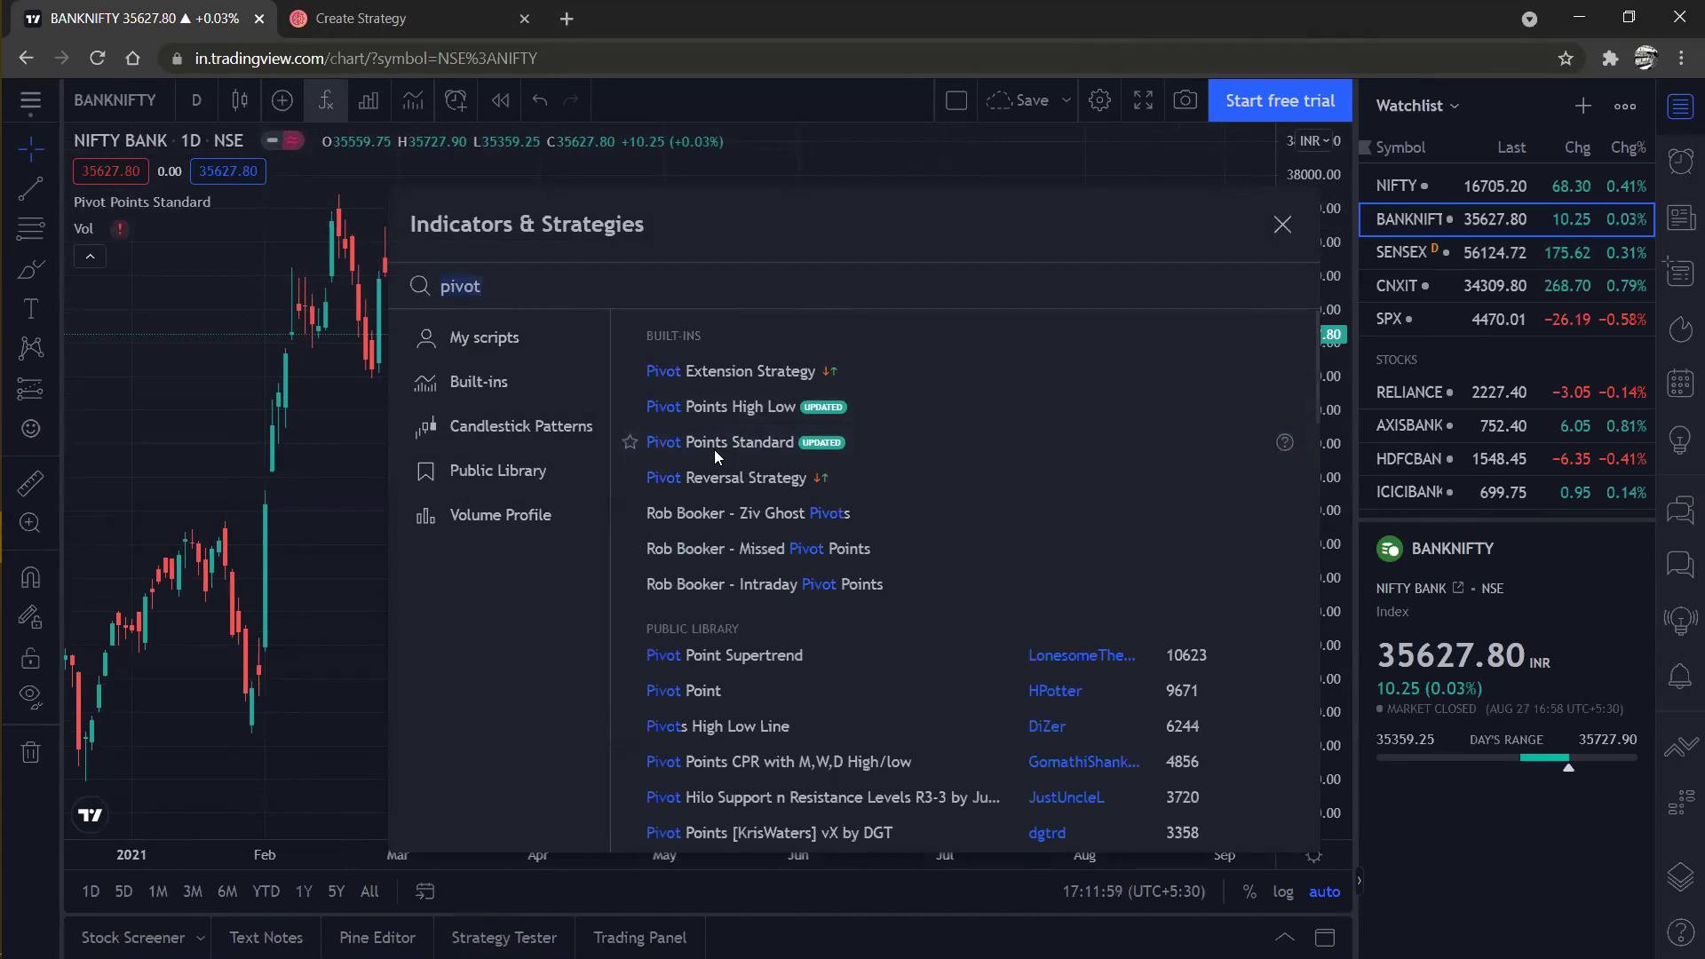
left_click(313, 228)
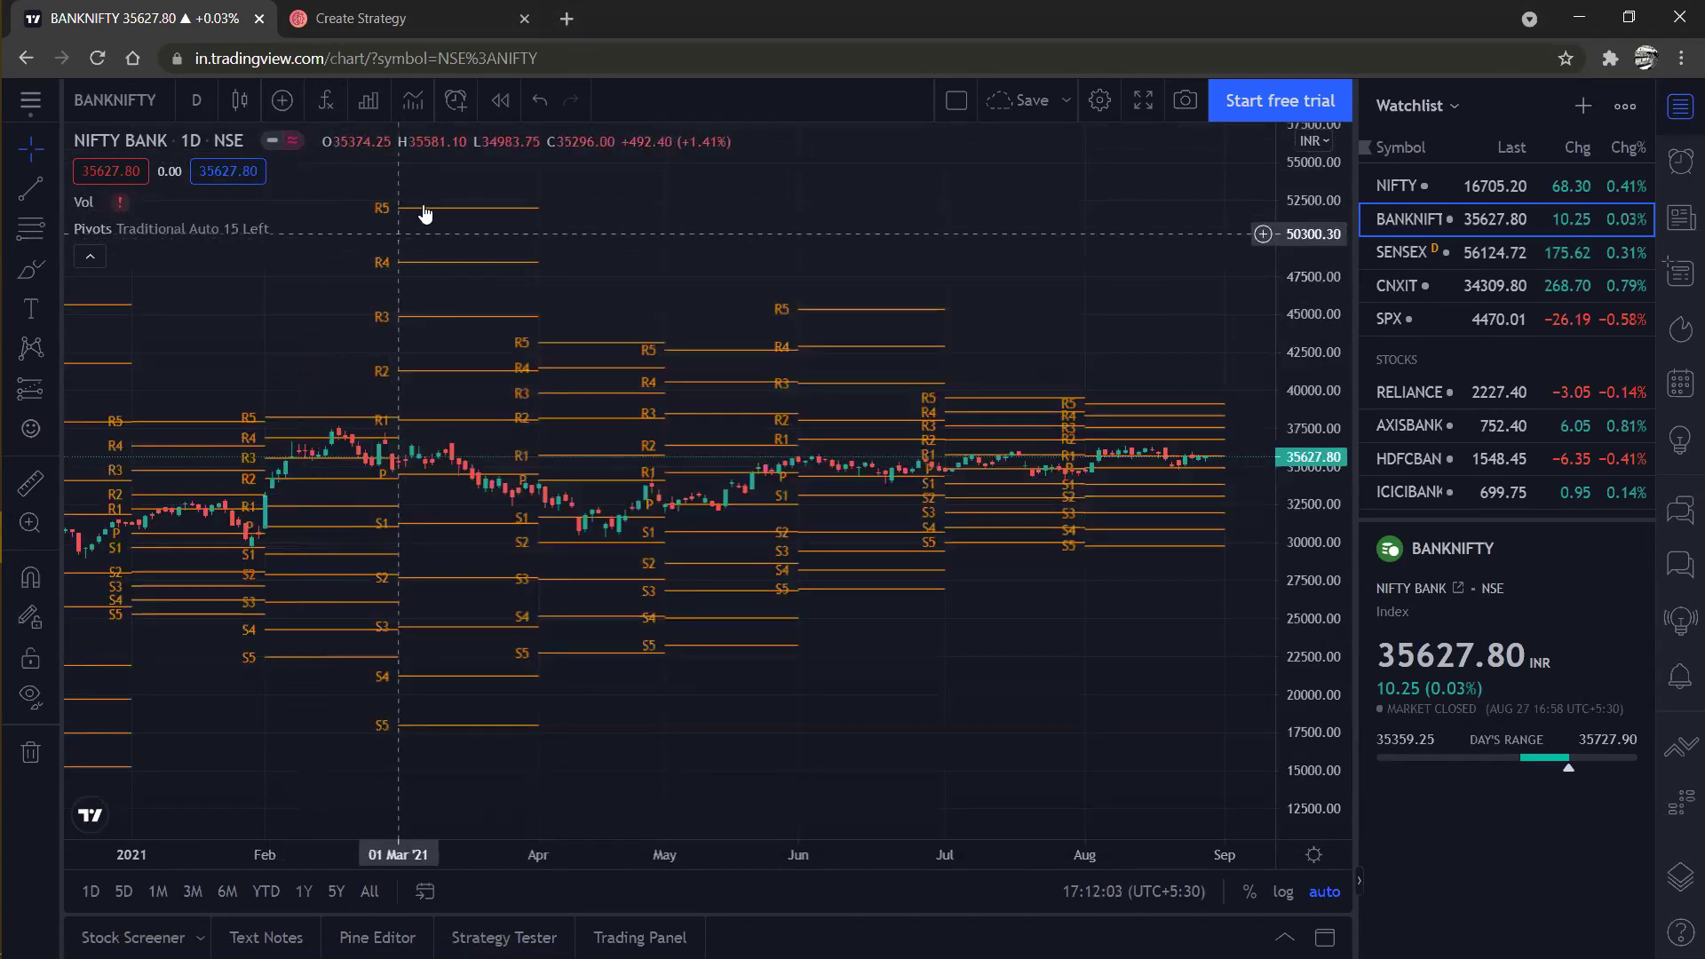
Set the Pivots indicator's type to Fibonacci.
left_click(318, 229)
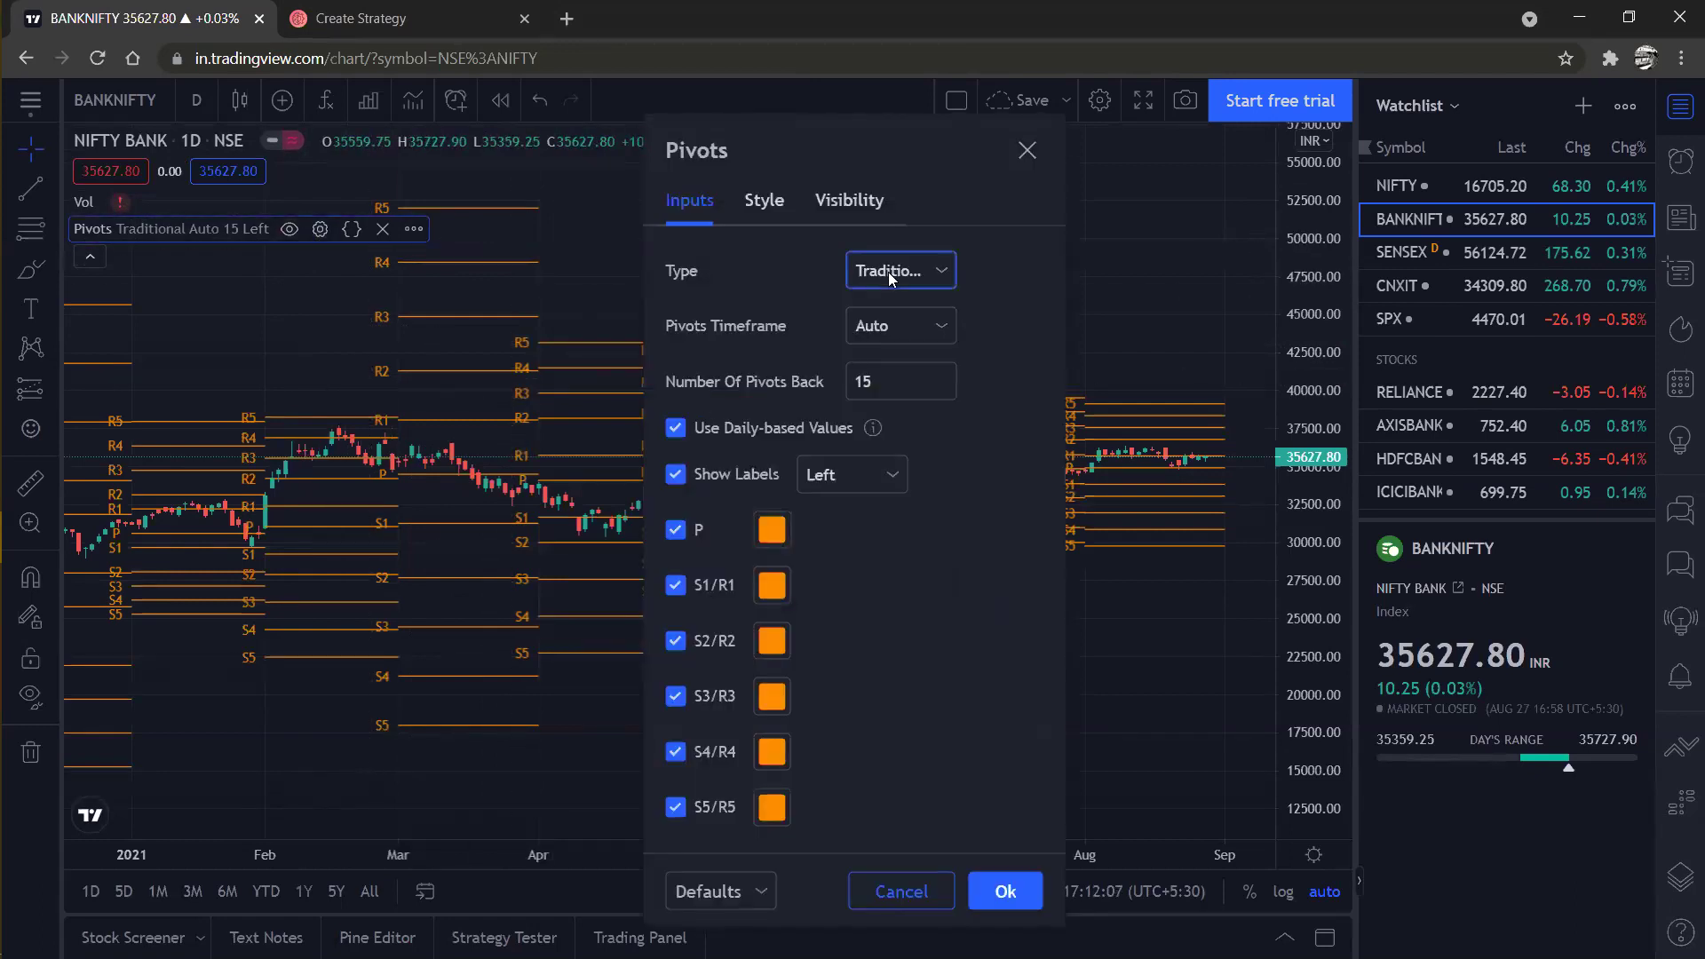
left_click(888, 272)
left_click(890, 342)
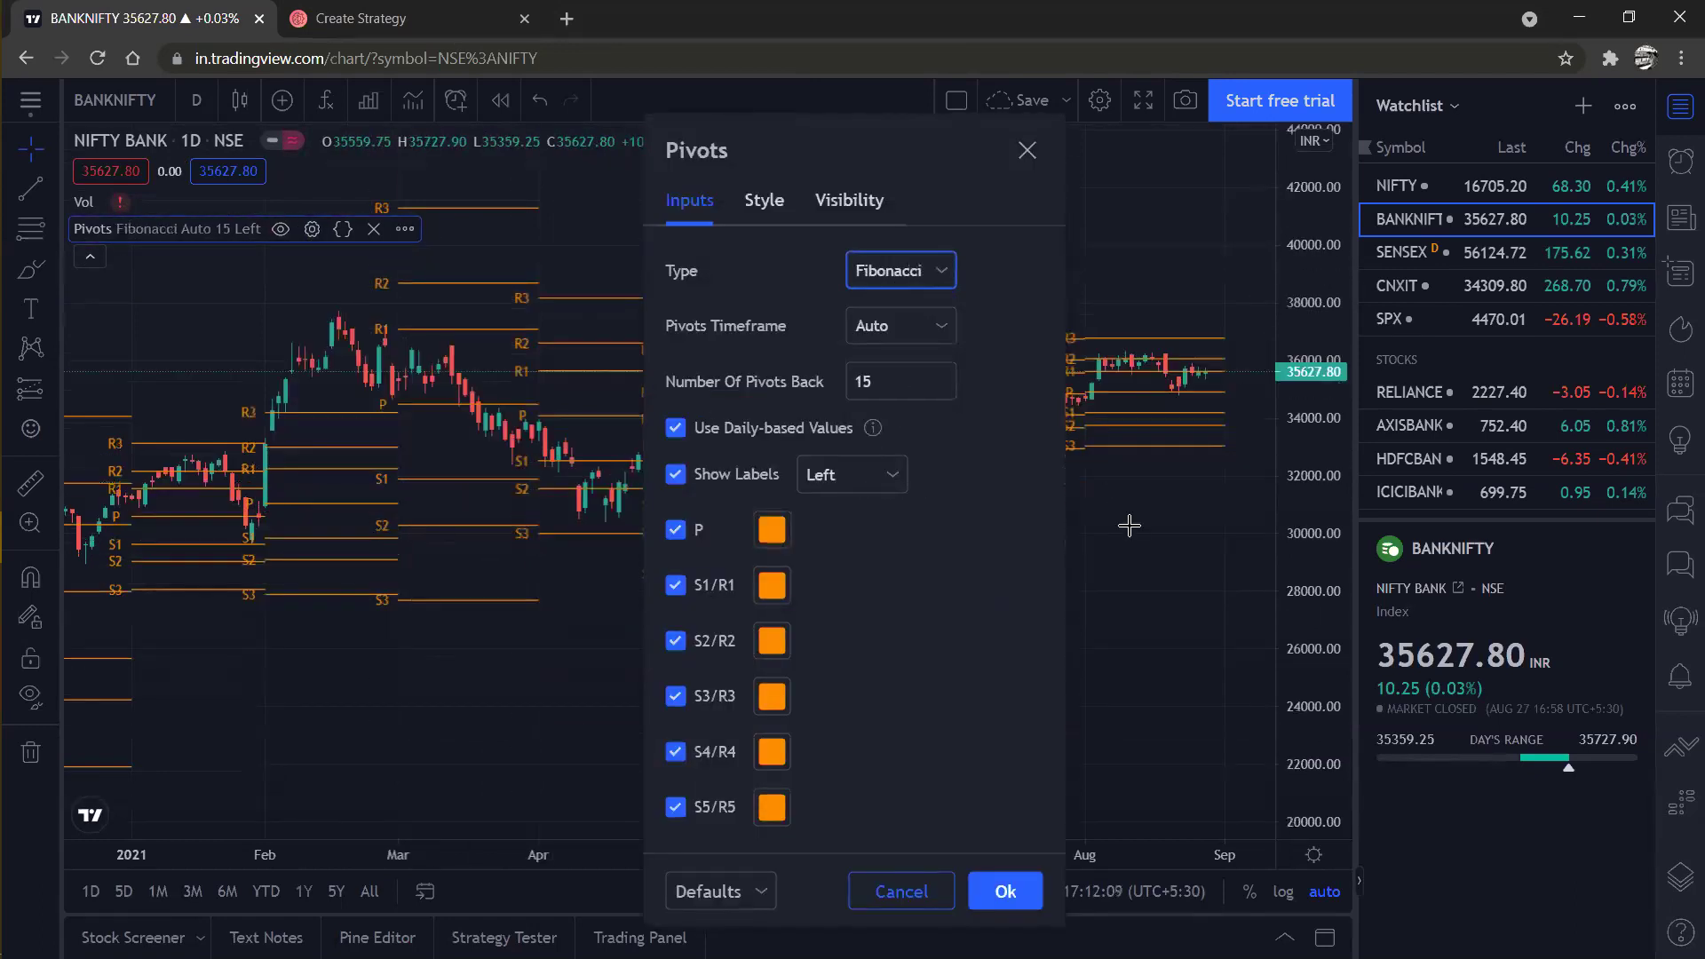
left_click(993, 906)
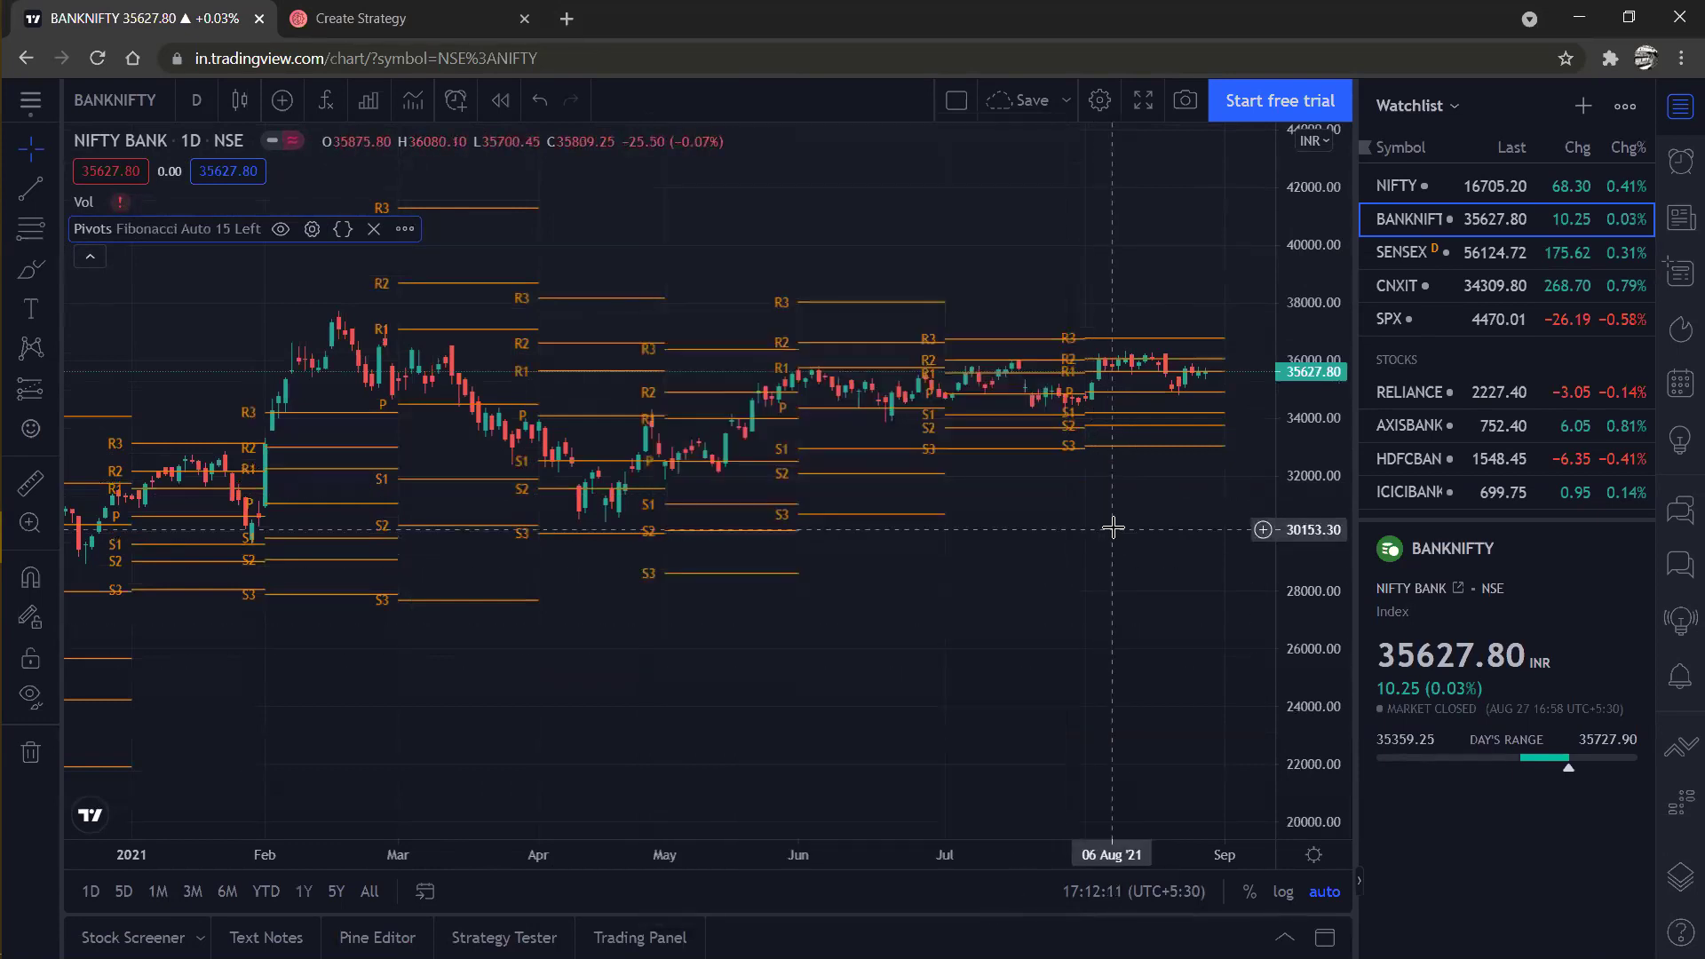
Examine the latest August daily candles against the Fibonacci R1 pivot level on the chart.
scroll(1113, 527, "down", 2)
scroll(1060, 528, "down", 2)
left_click_drag(1059, 528, 970, 754)
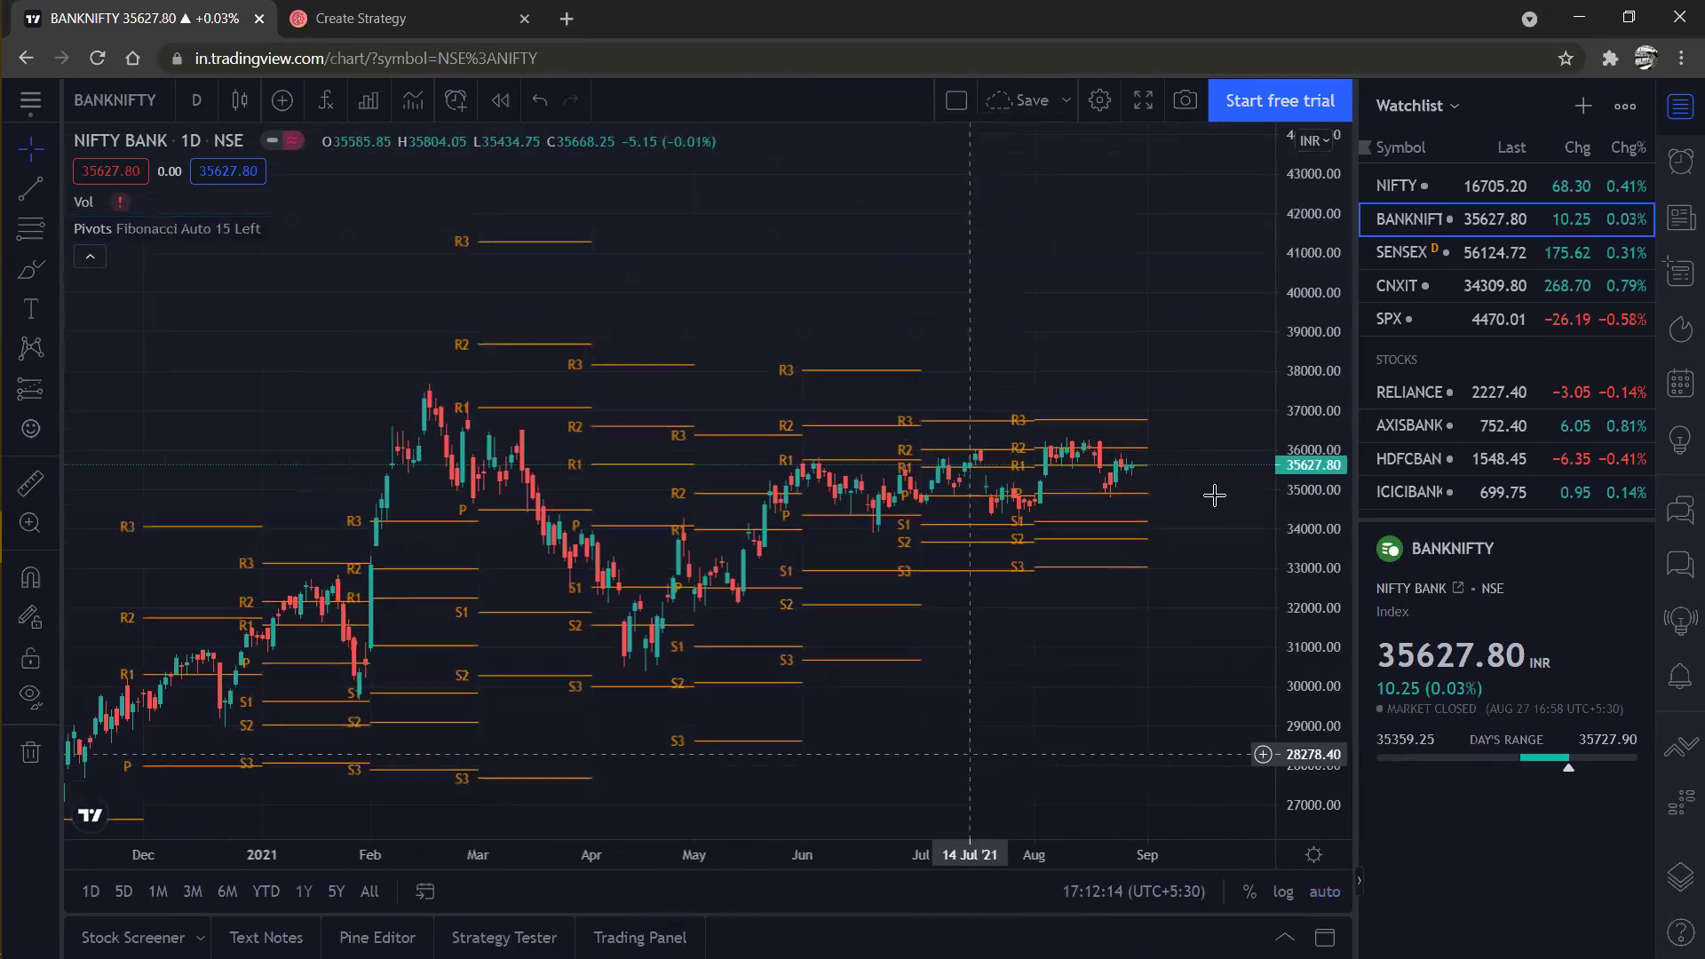
scroll(1214, 494, "down", 5)
scroll(1302, 593, "up", 5)
left_click_drag(1318, 504, 1318, 471)
left_click_drag(1088, 518, 1081, 506)
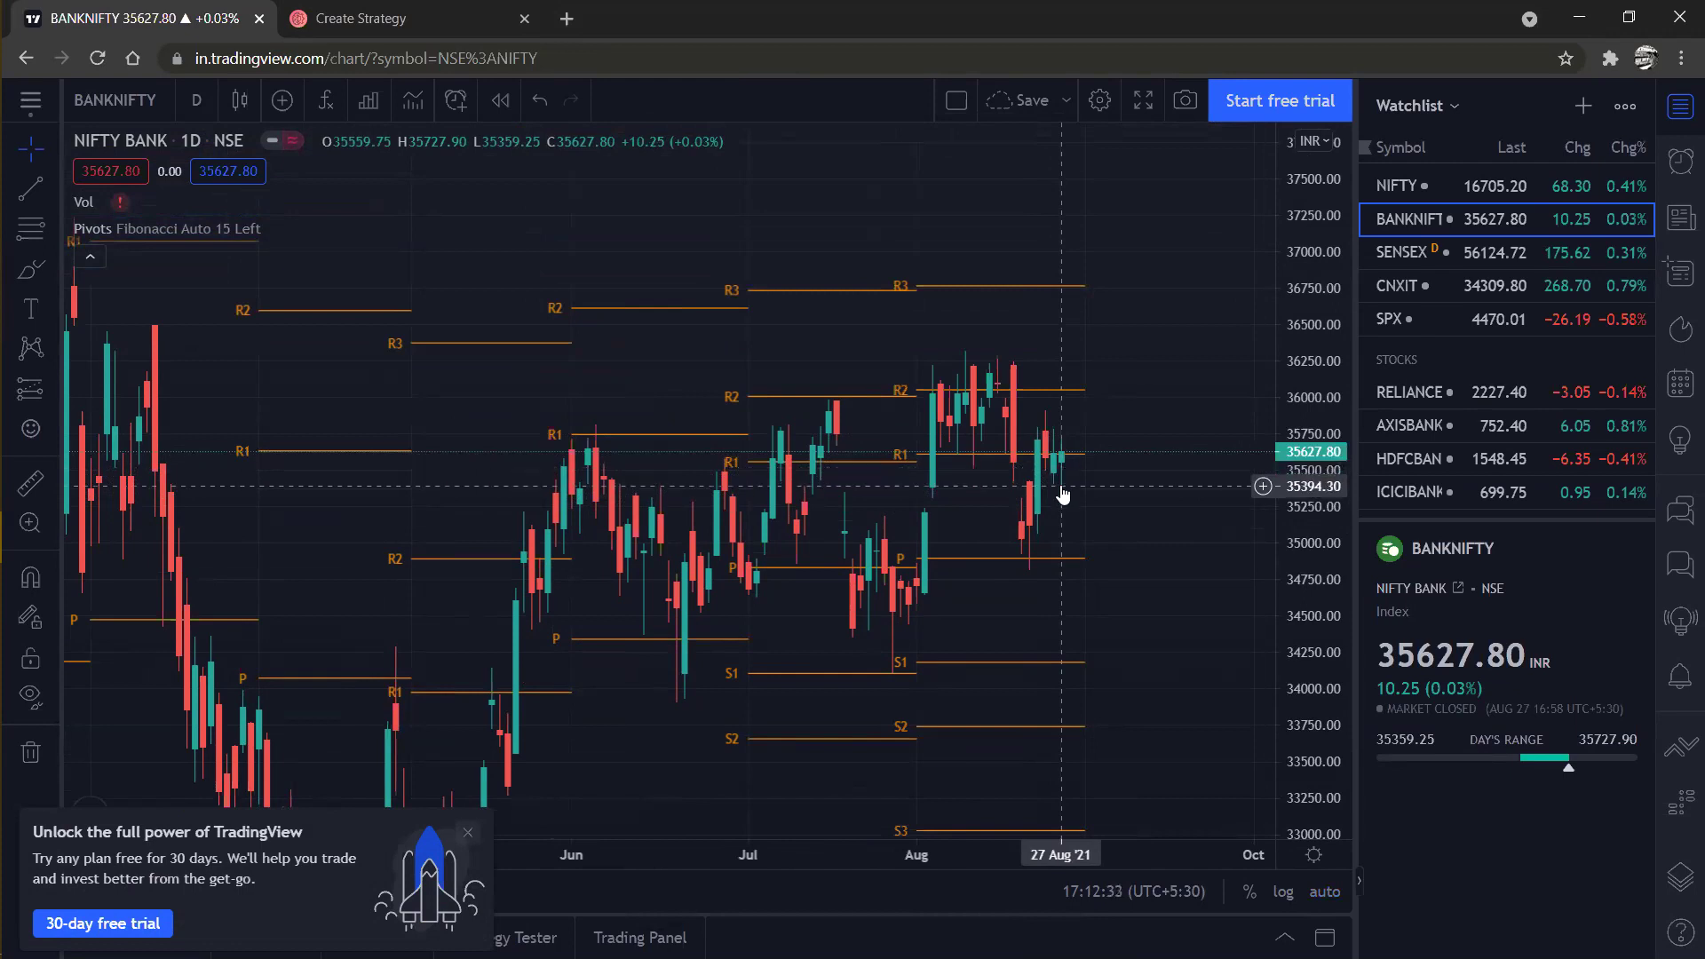
Return to the Tradetron strategy page, copy Set 1's entry conditions and add a second set.
left_click(388, 23)
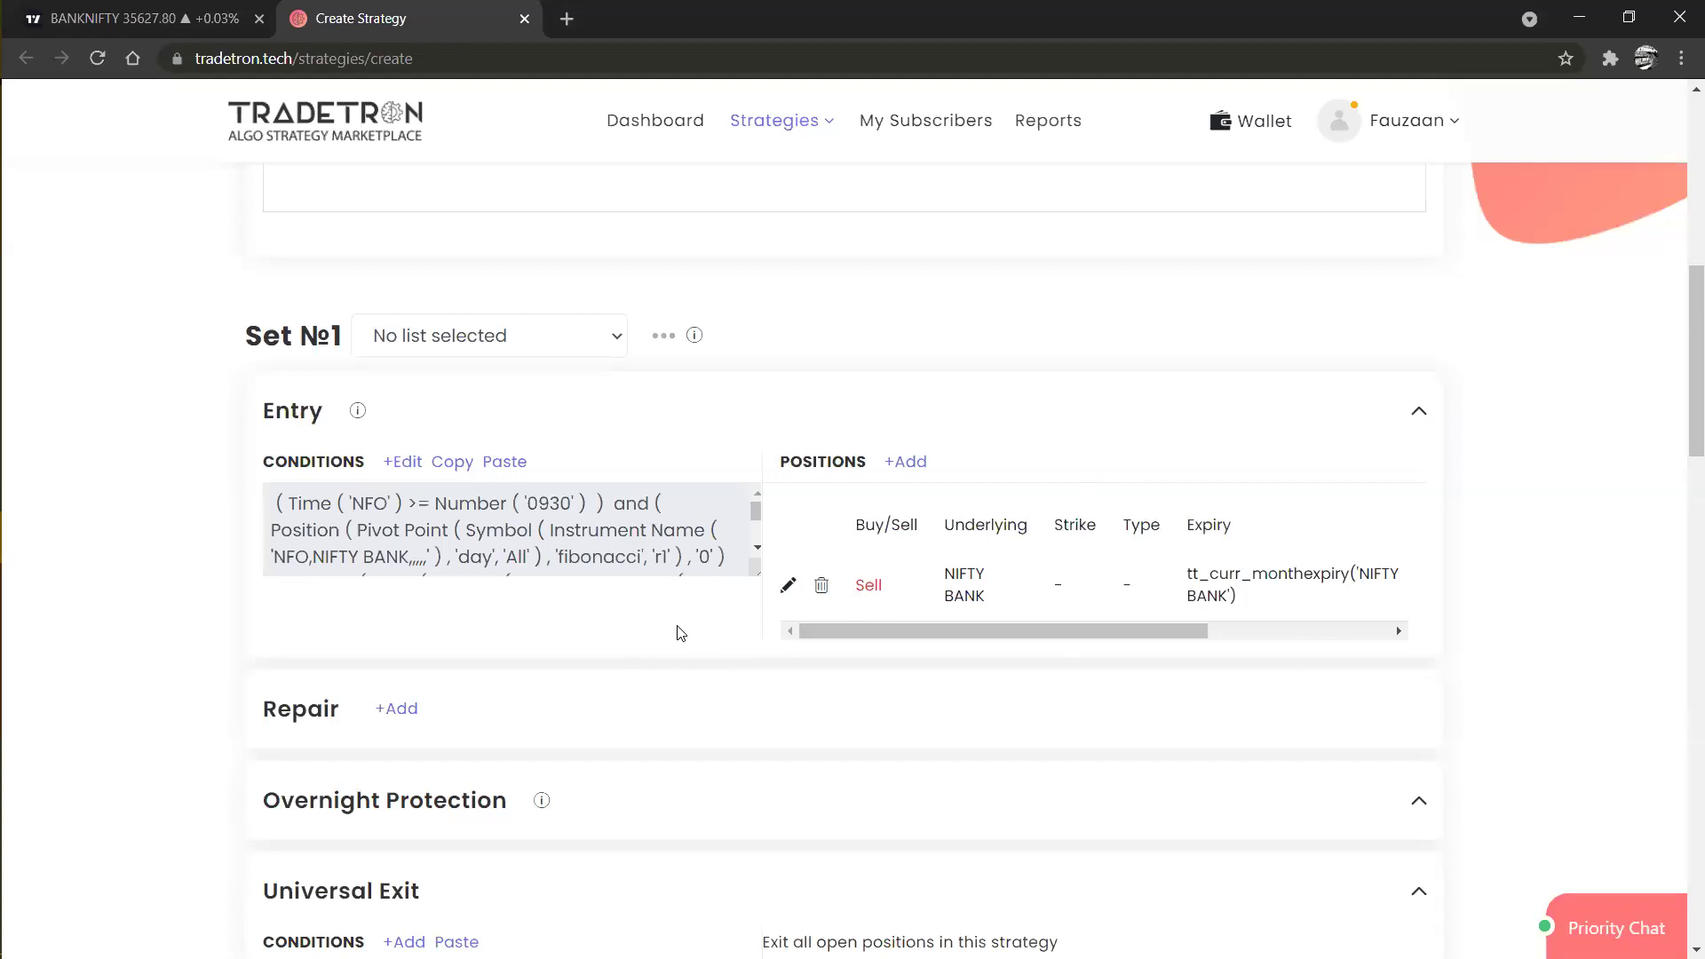
left_click(450, 466)
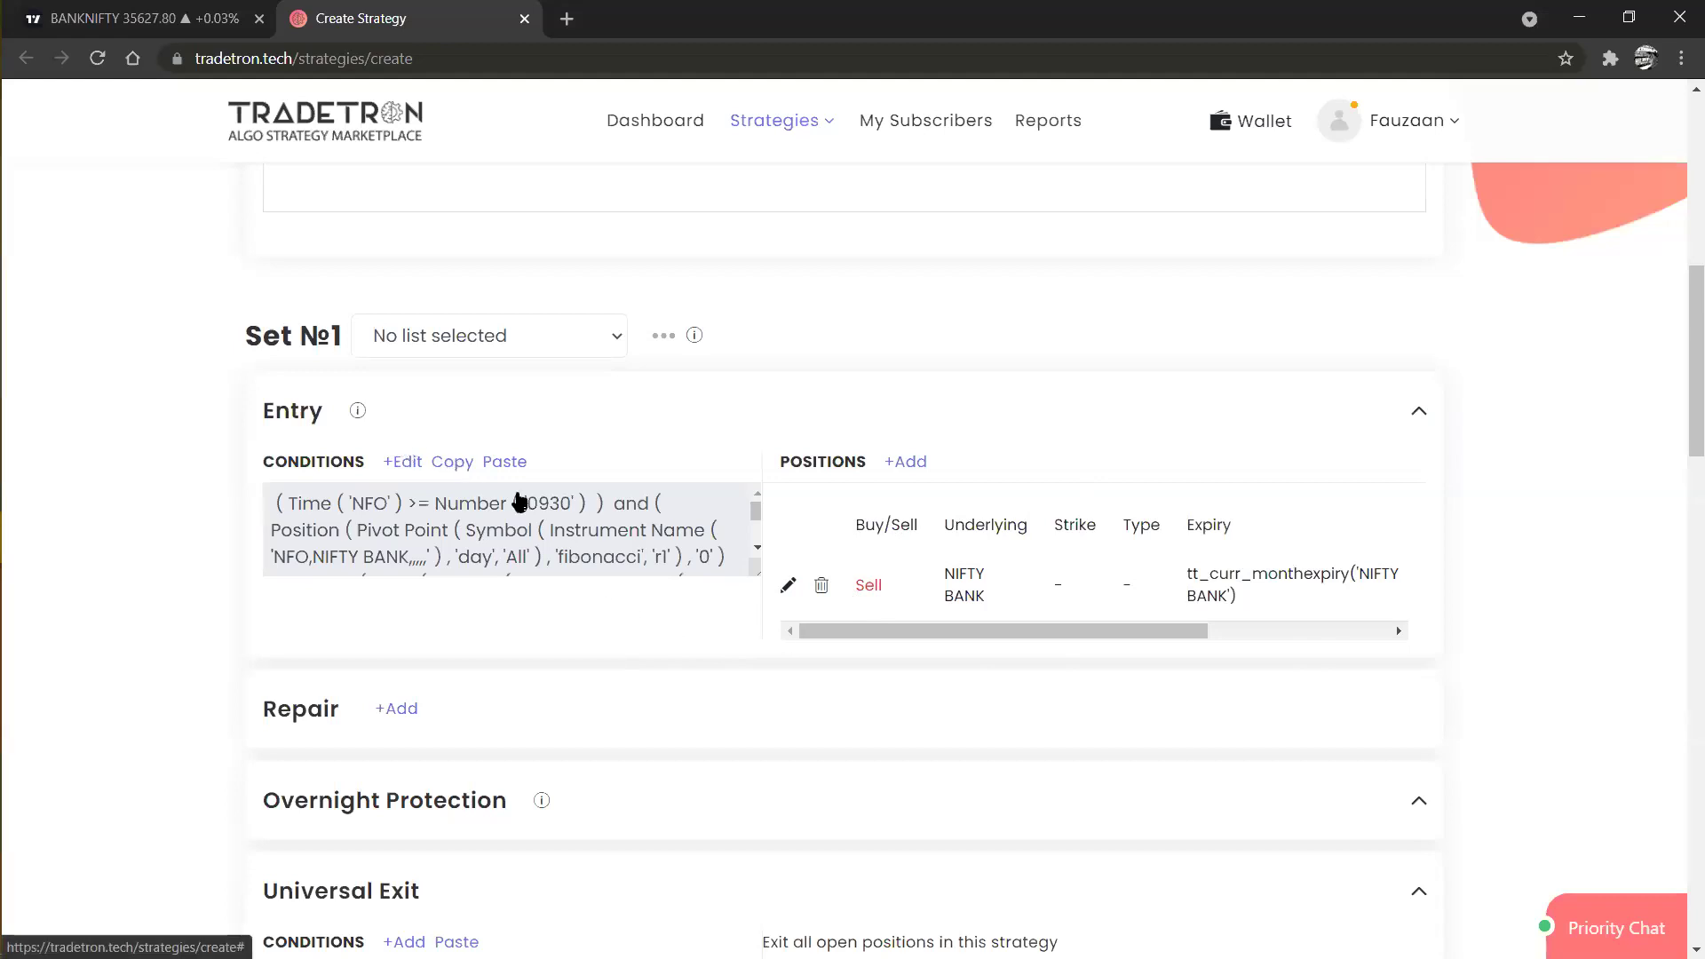
scroll(1091, 688, "down", 2)
scroll(1091, 689, "down", 4)
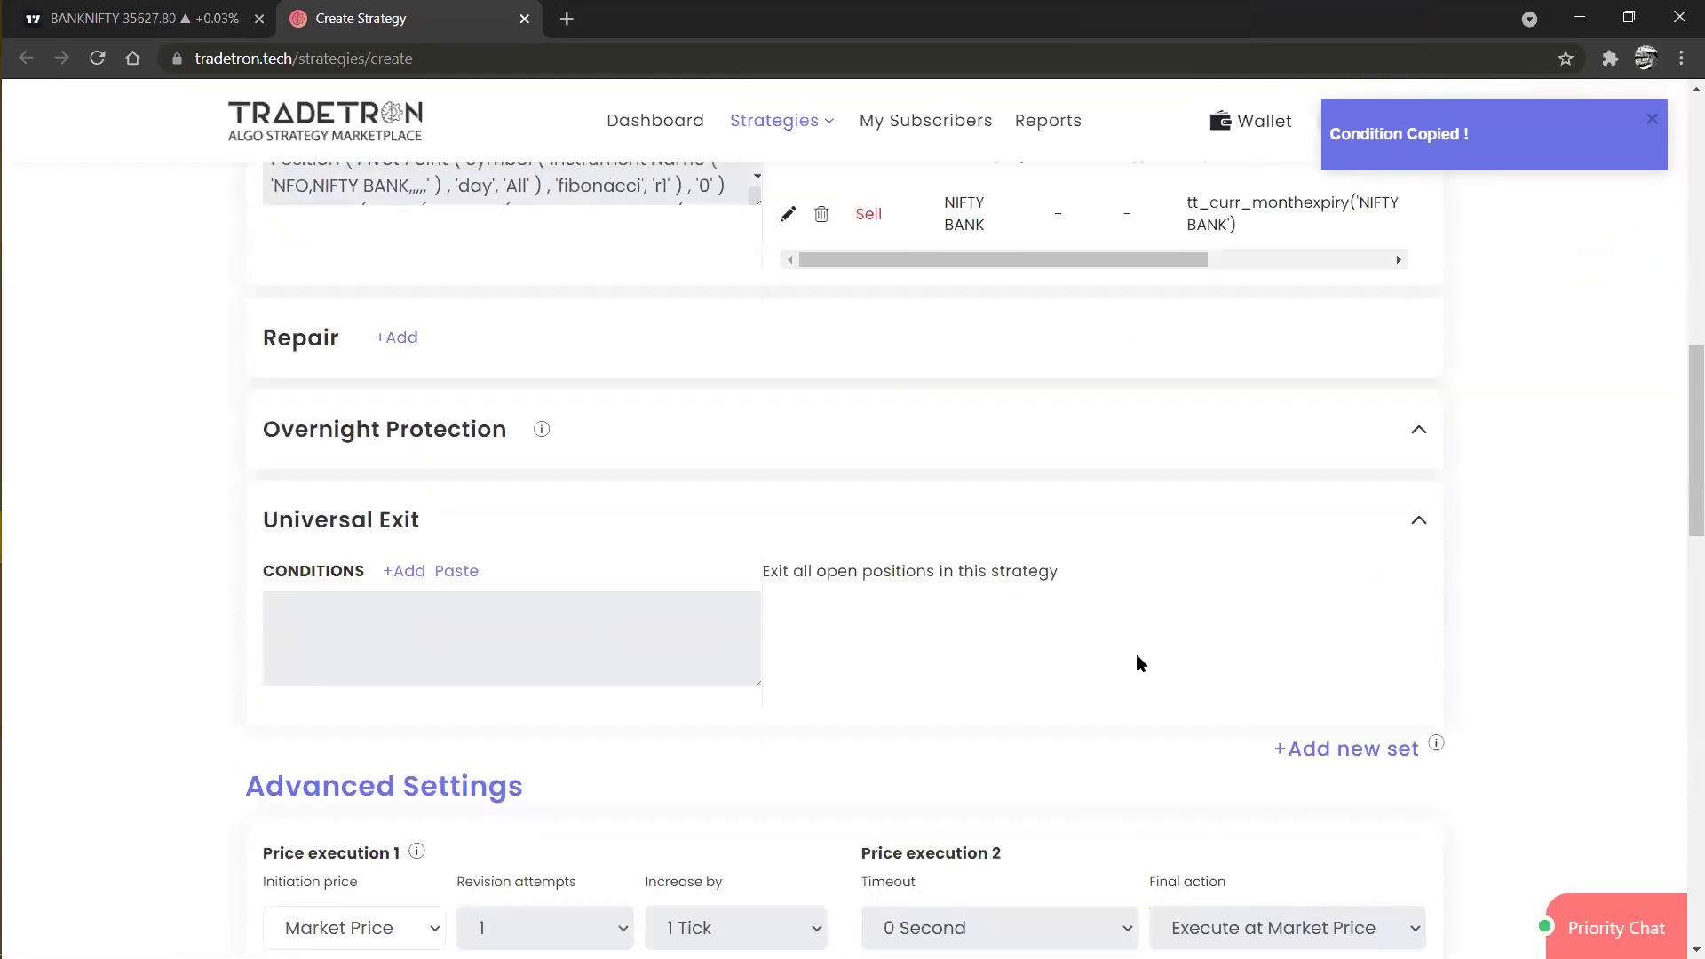
left_click(1323, 565)
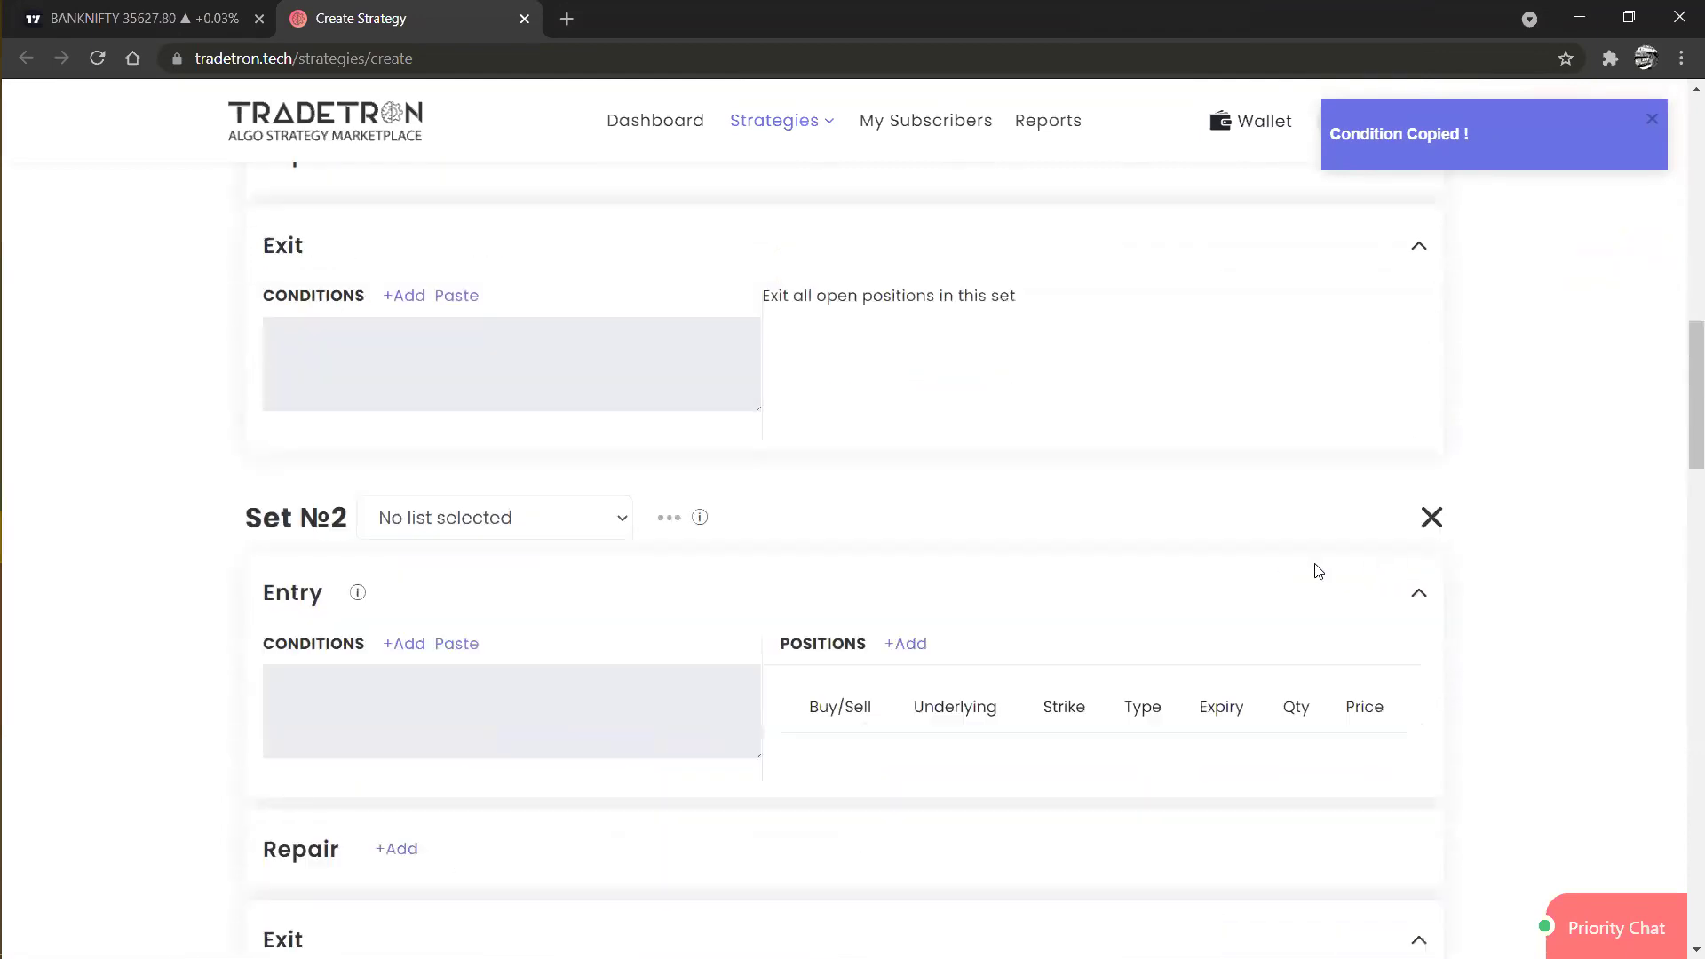
Paste the copied conditions into Set 2's entry and set the Fibonacci pivot value in the CLOSE comparison to s1.
left_click(465, 646)
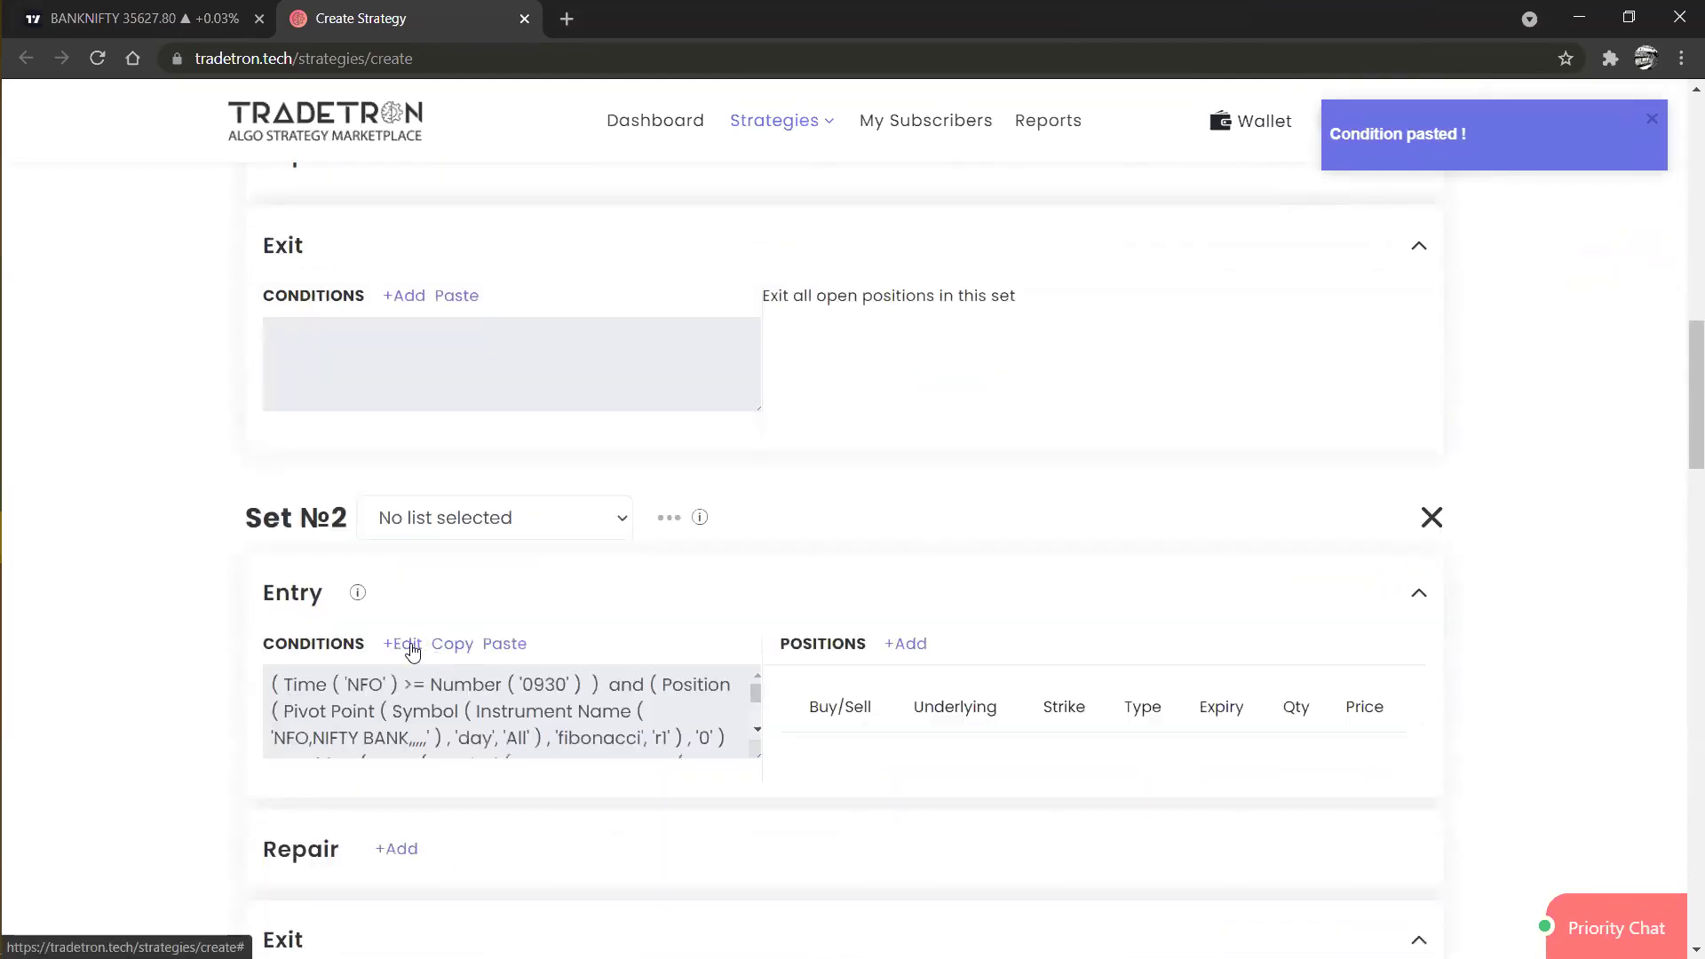
left_click(417, 645)
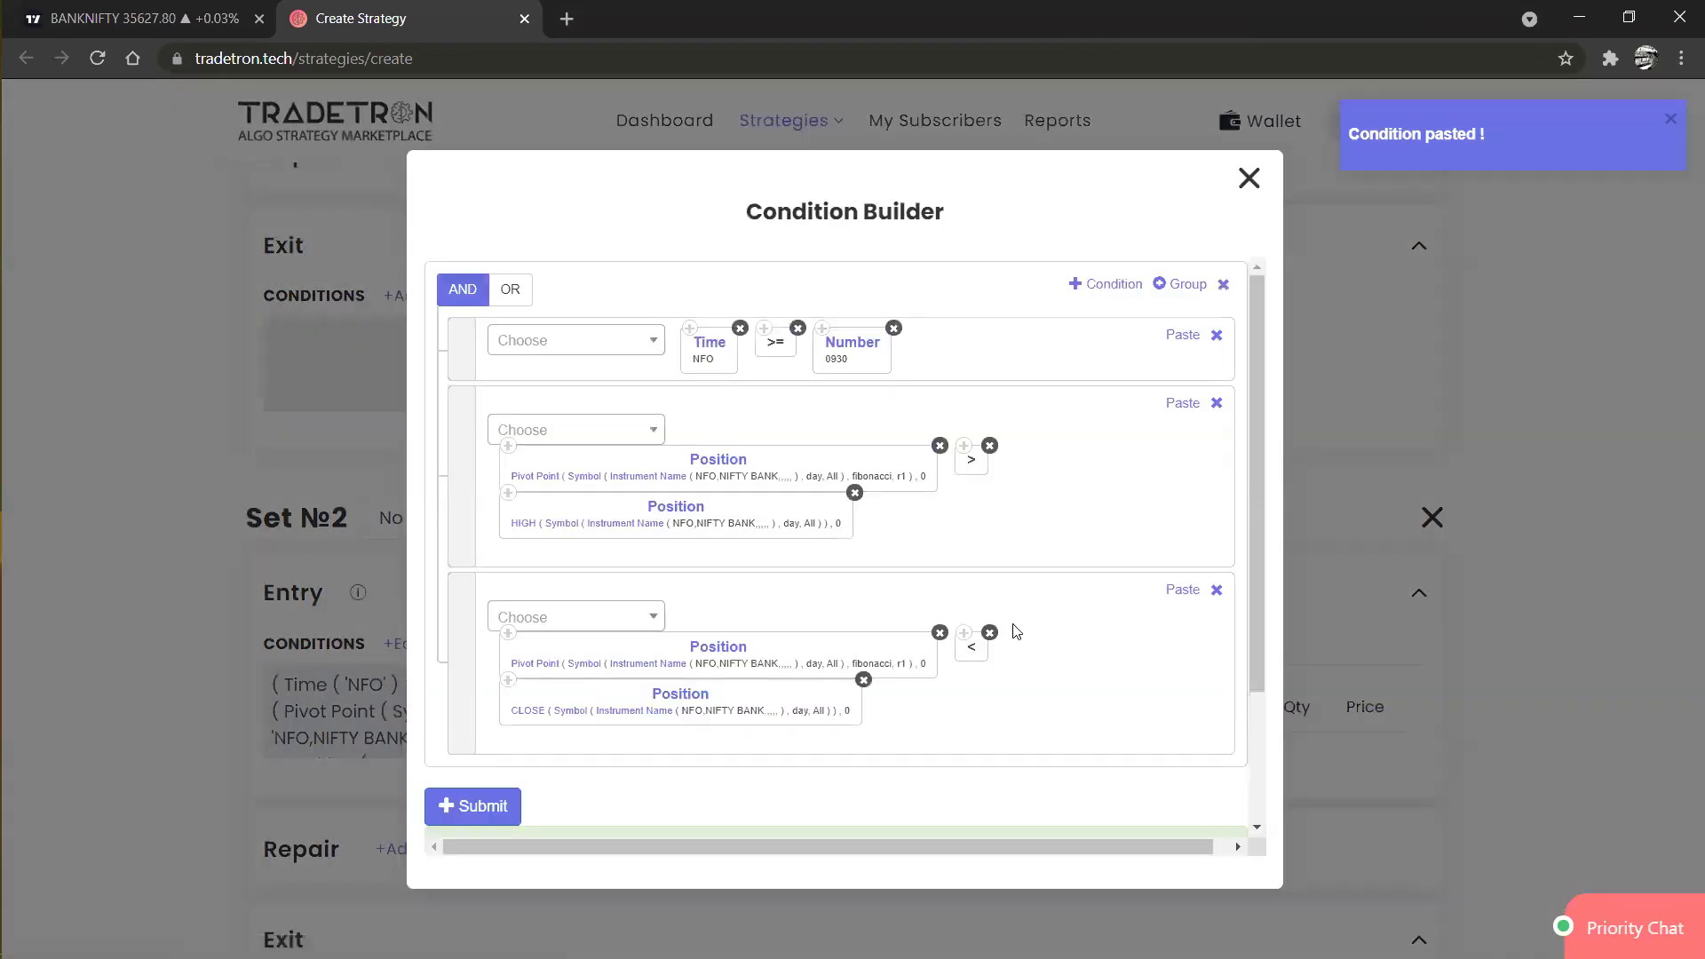
left_click(534, 672)
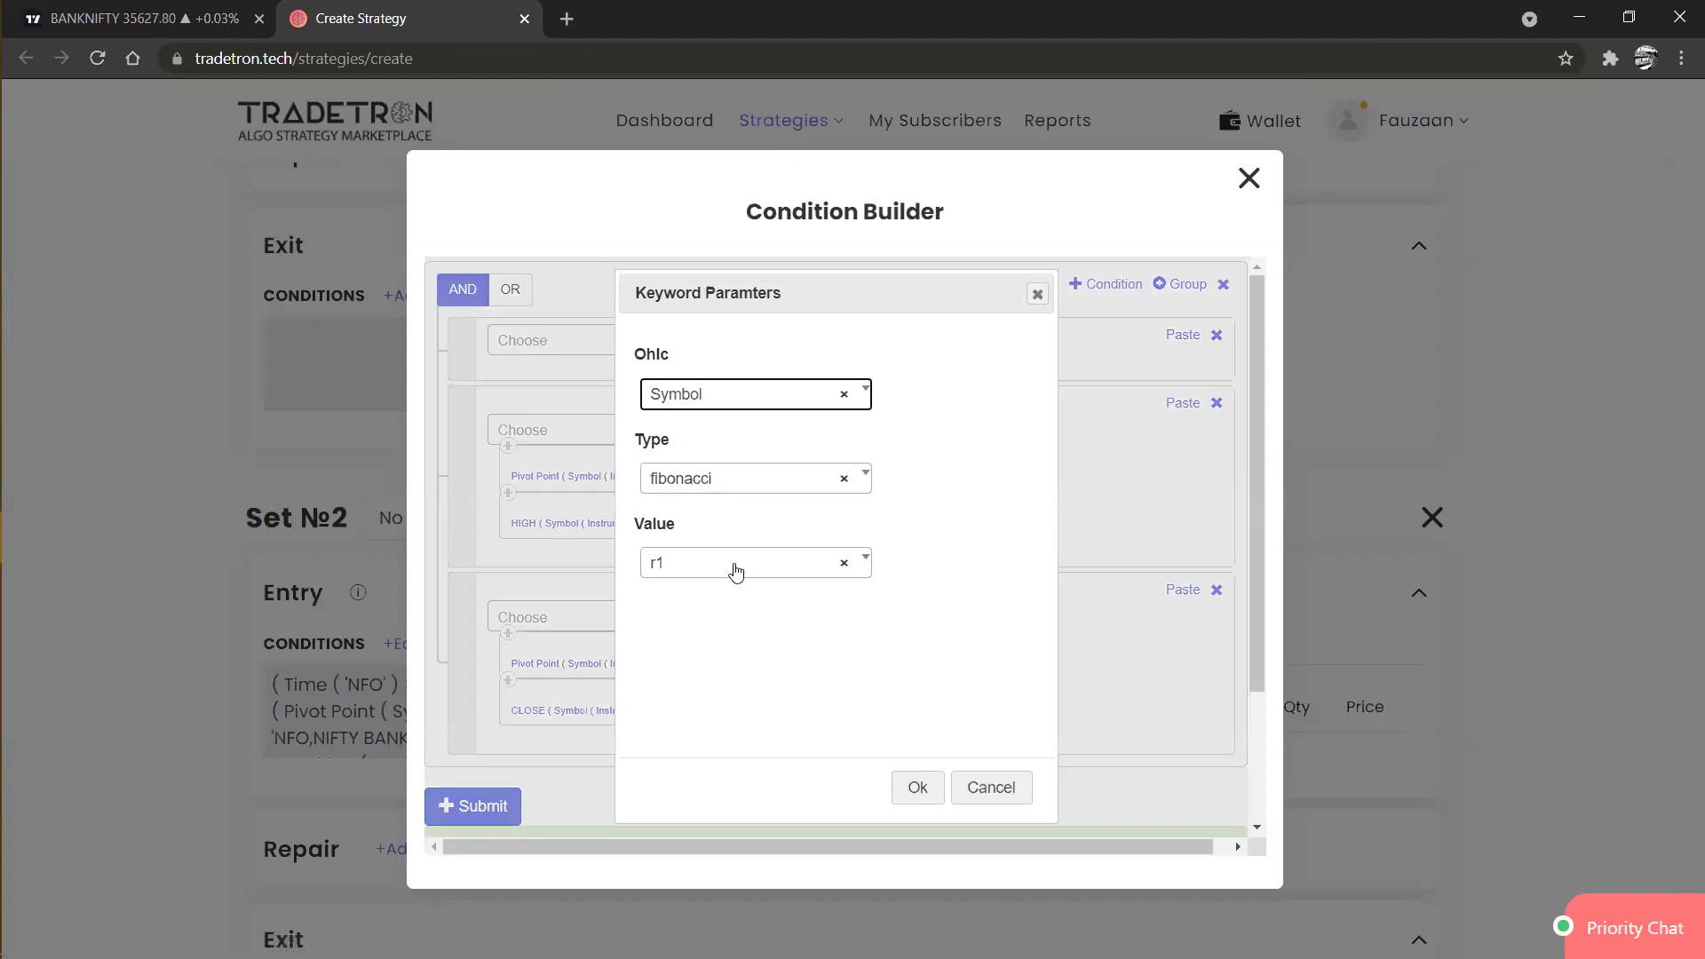
left_click(734, 568)
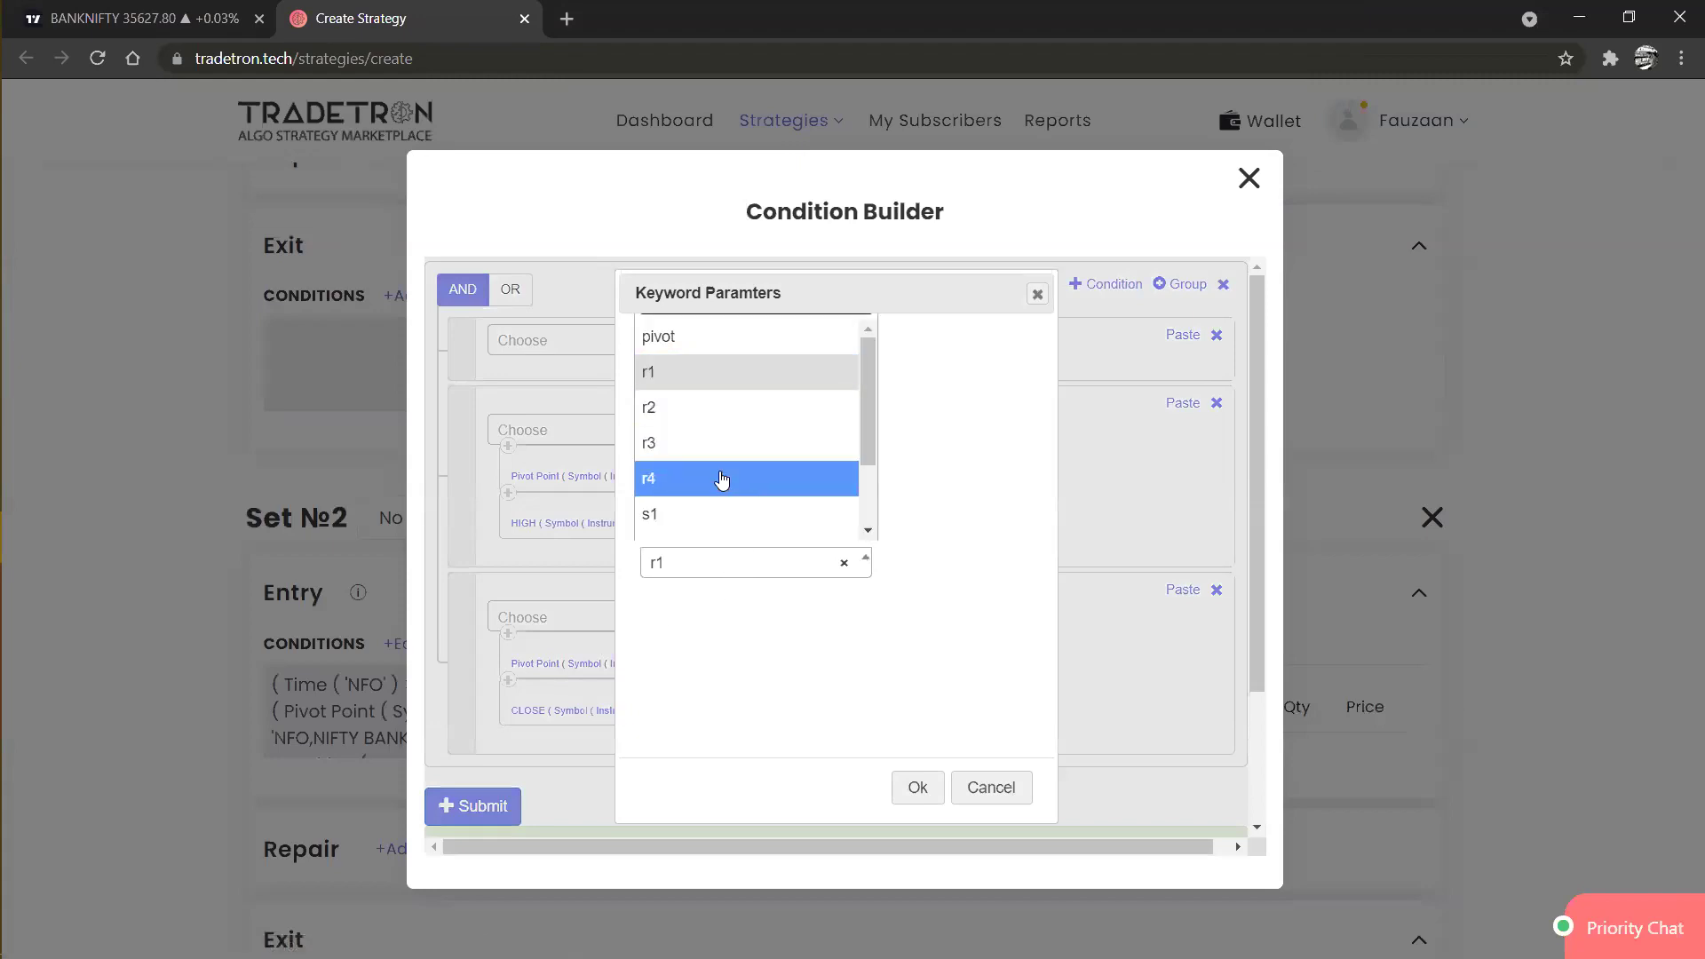
left_click(735, 520)
left_click(918, 788)
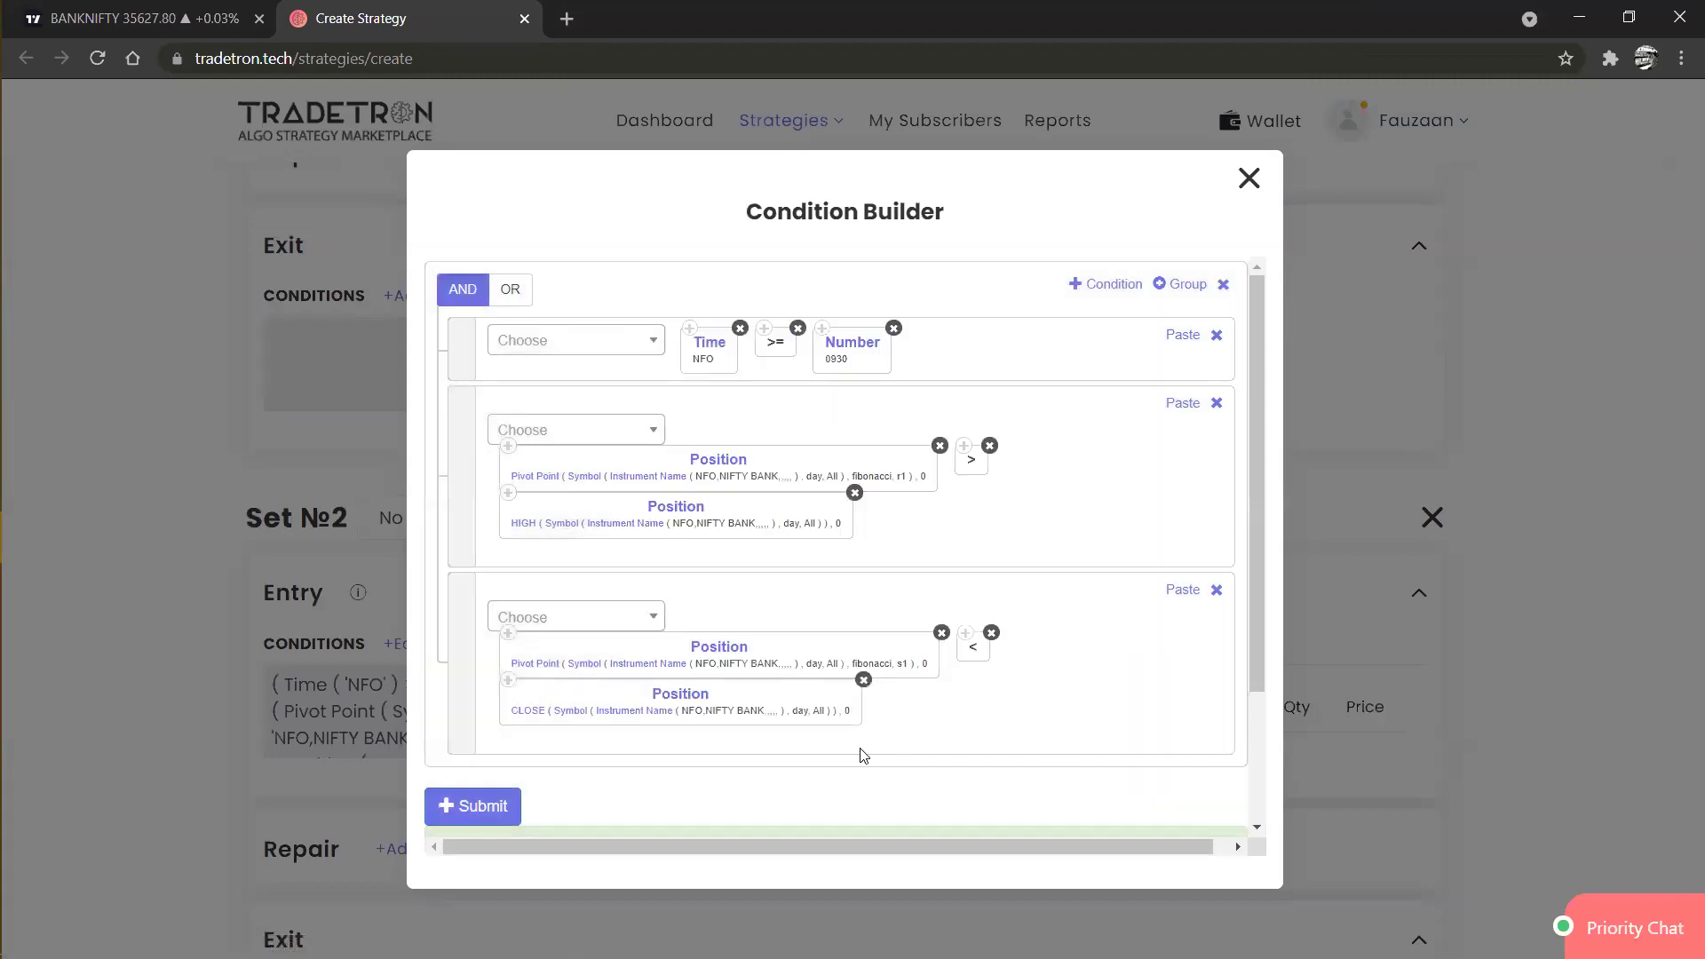
left_click(539, 668)
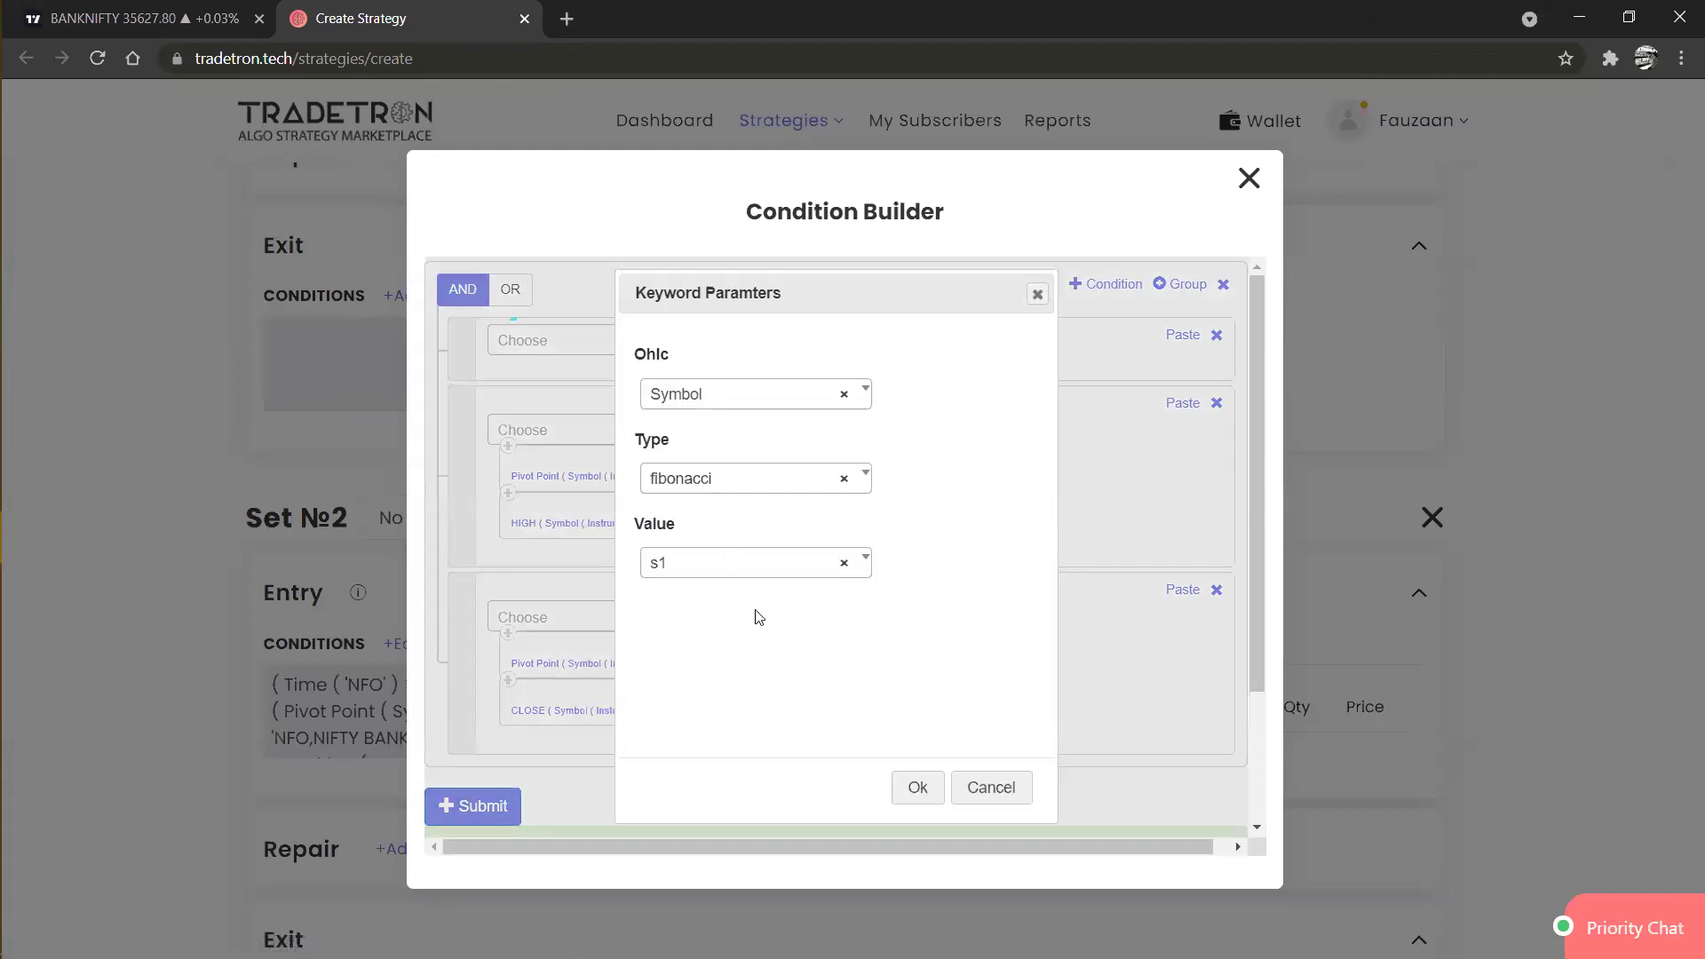
left_click(918, 789)
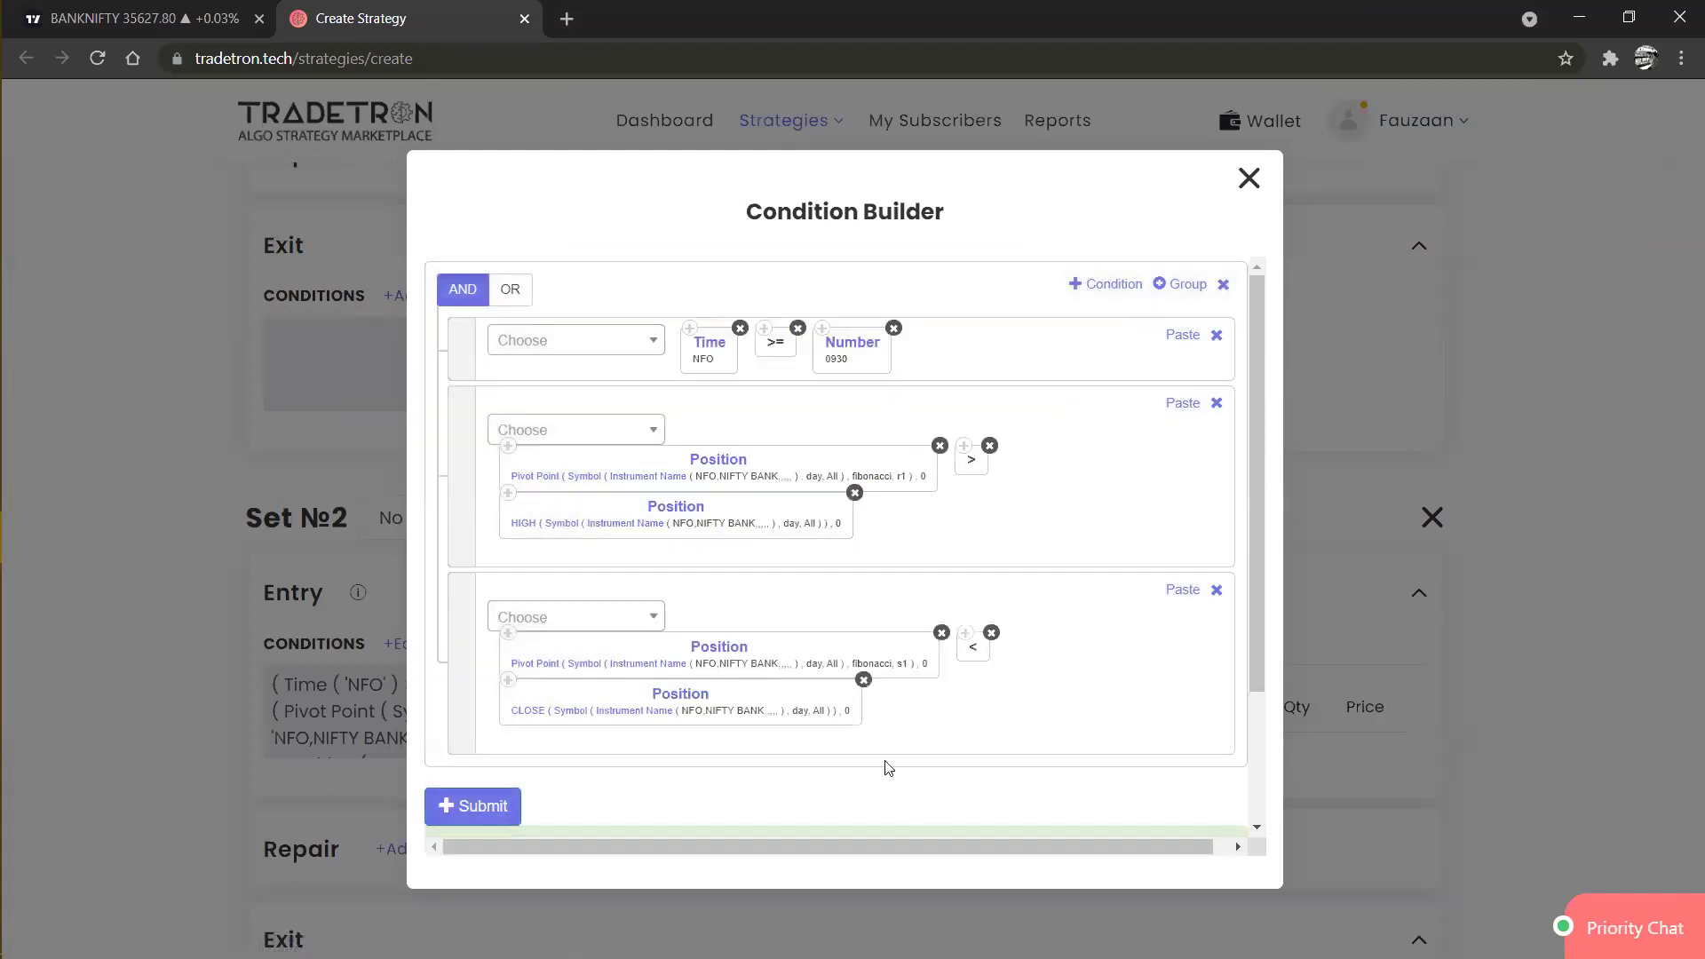
Set the Fibonacci pivot value in the HIGH comparison to s1.
left_click(546, 480)
left_click(707, 564)
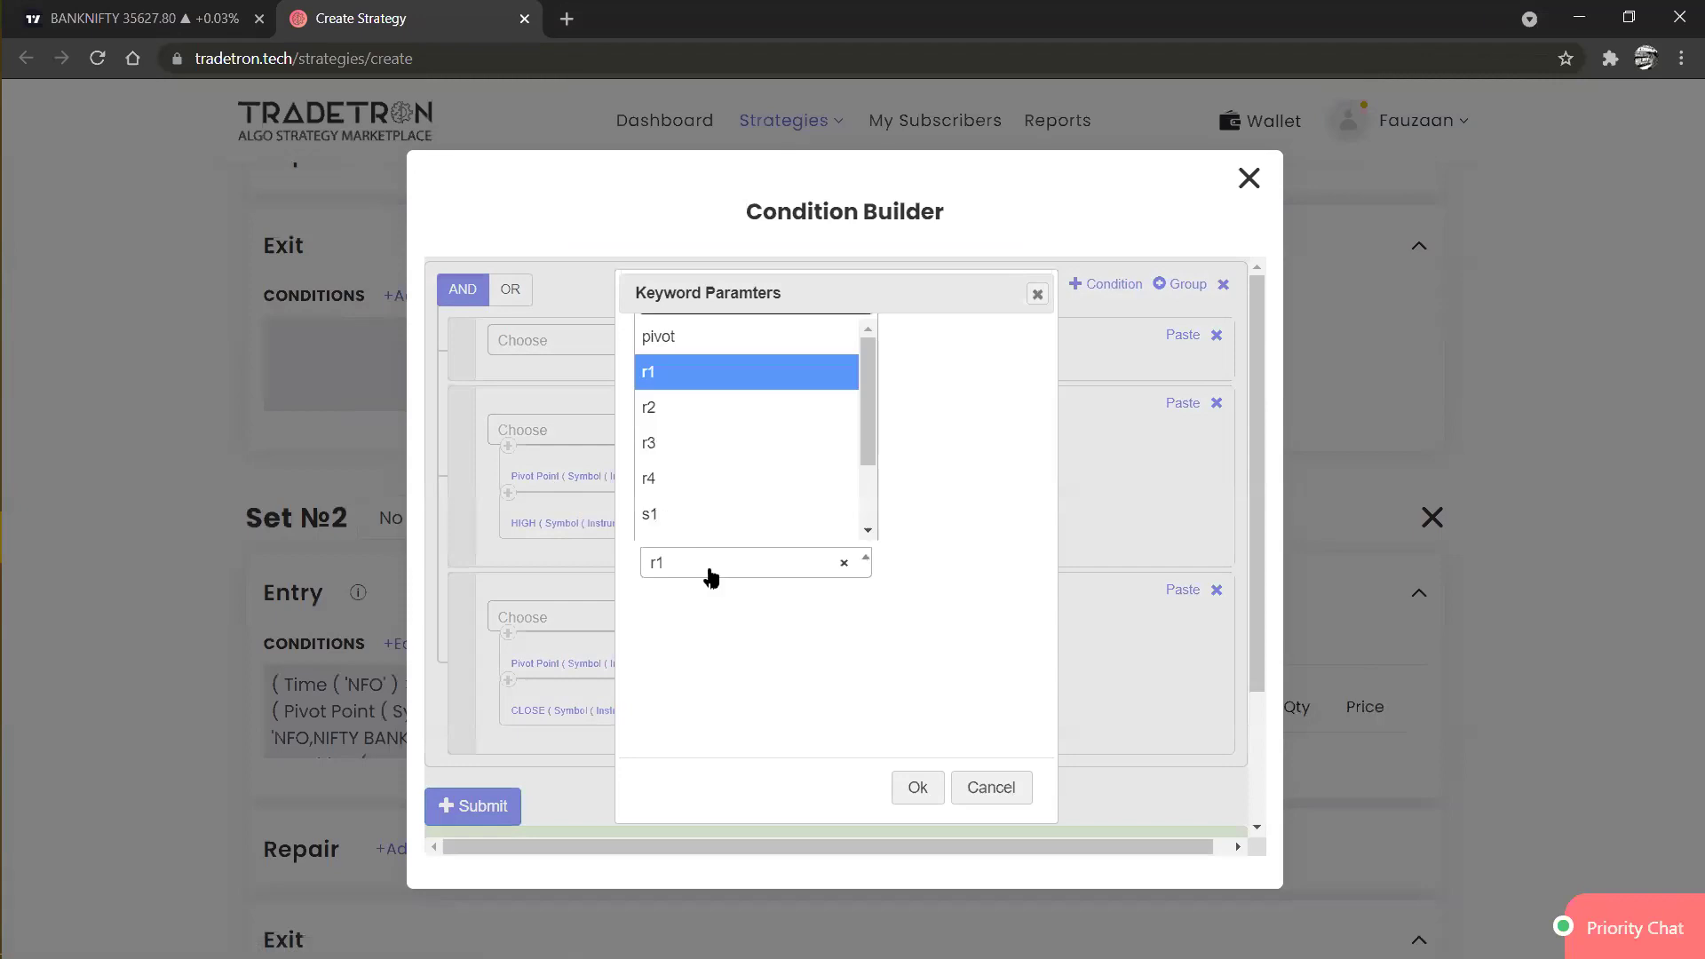
left_click(720, 516)
left_click(907, 791)
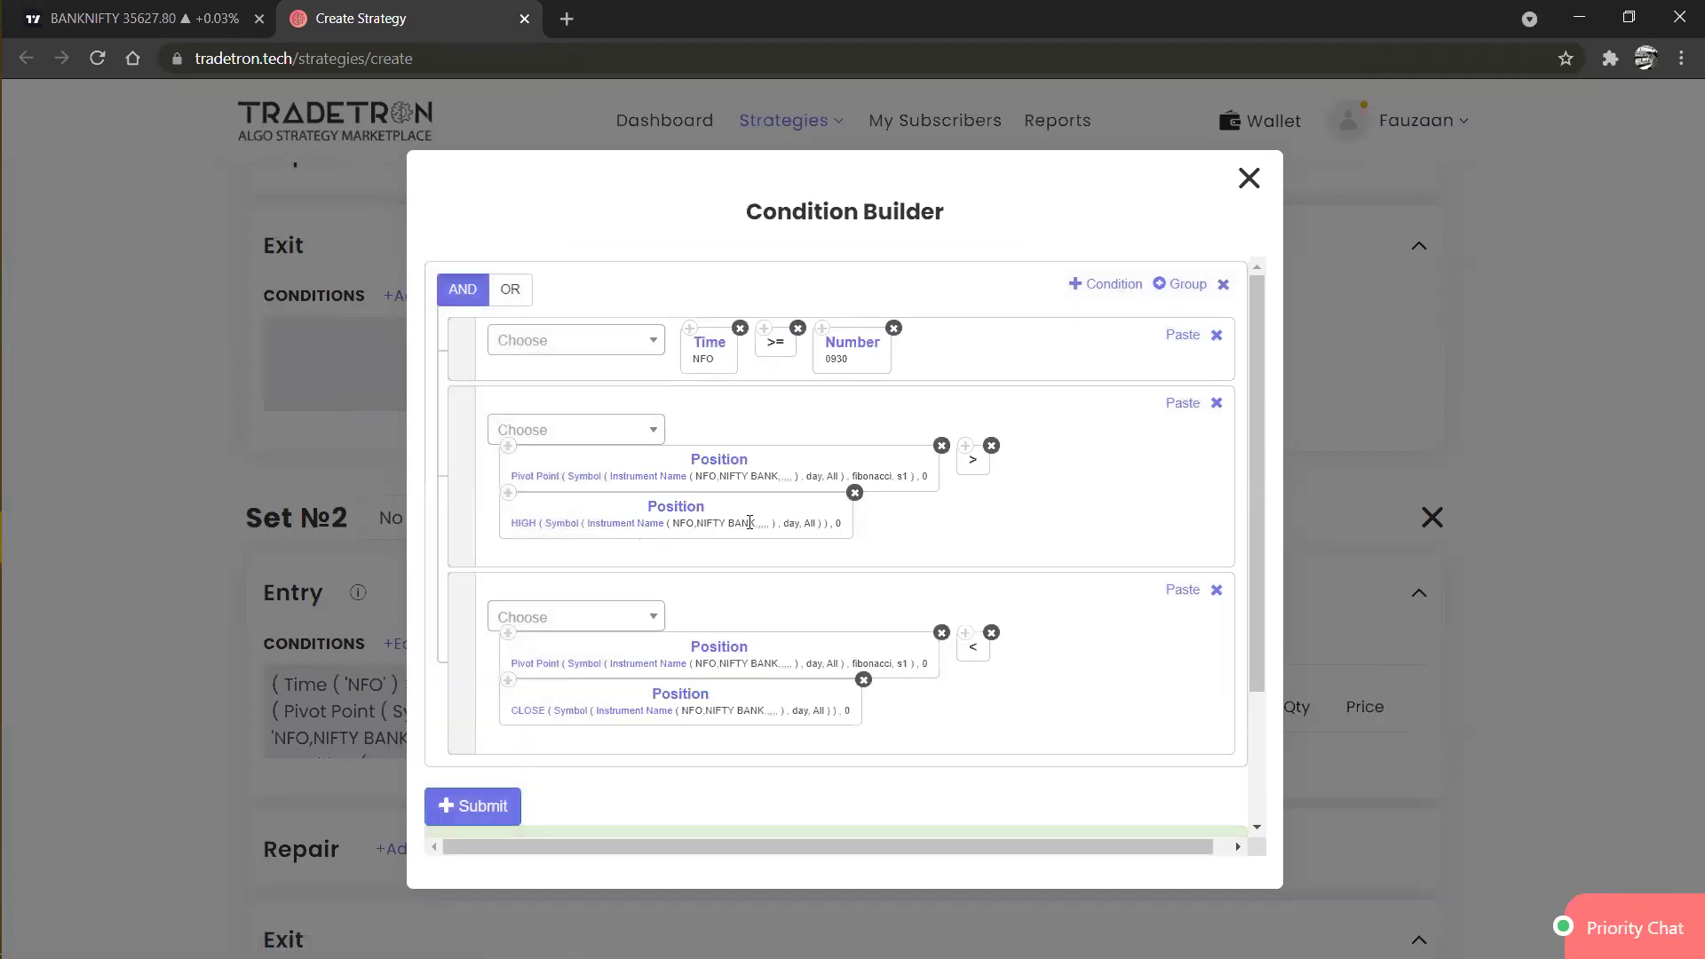
Switch to the TradingView BANKNIFTY chart and examine how the daily candles behave around the Fibonacci S1 support levels.
left_click(163, 11)
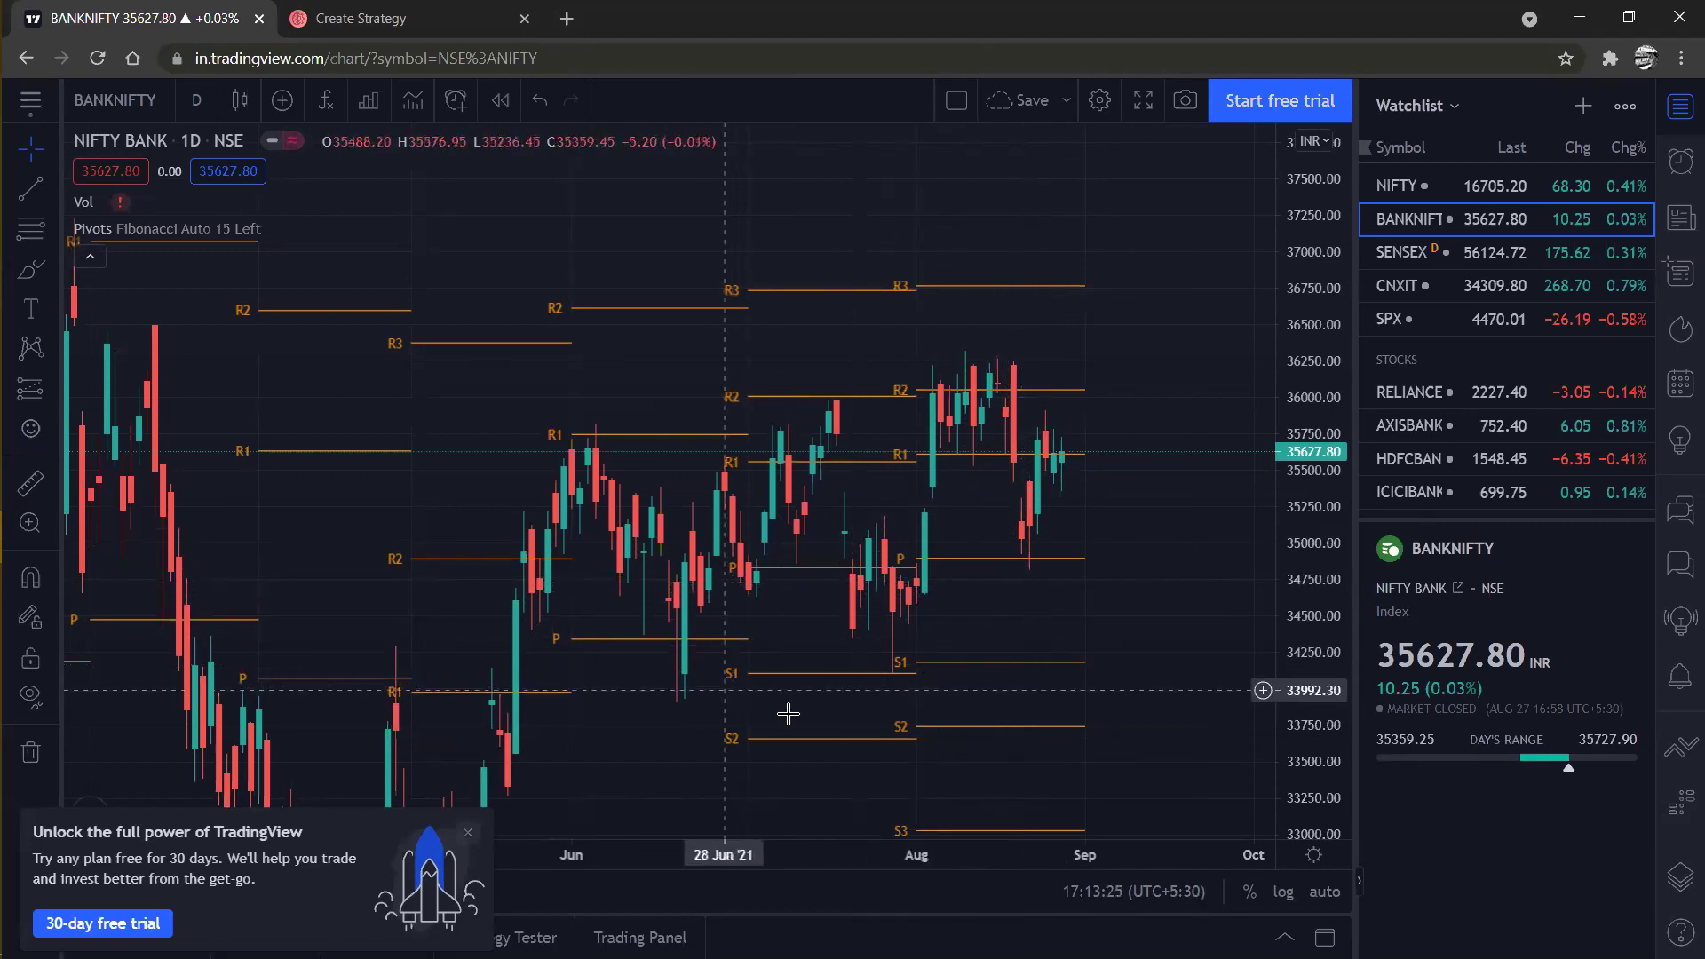
scroll(854, 656, "down", 2)
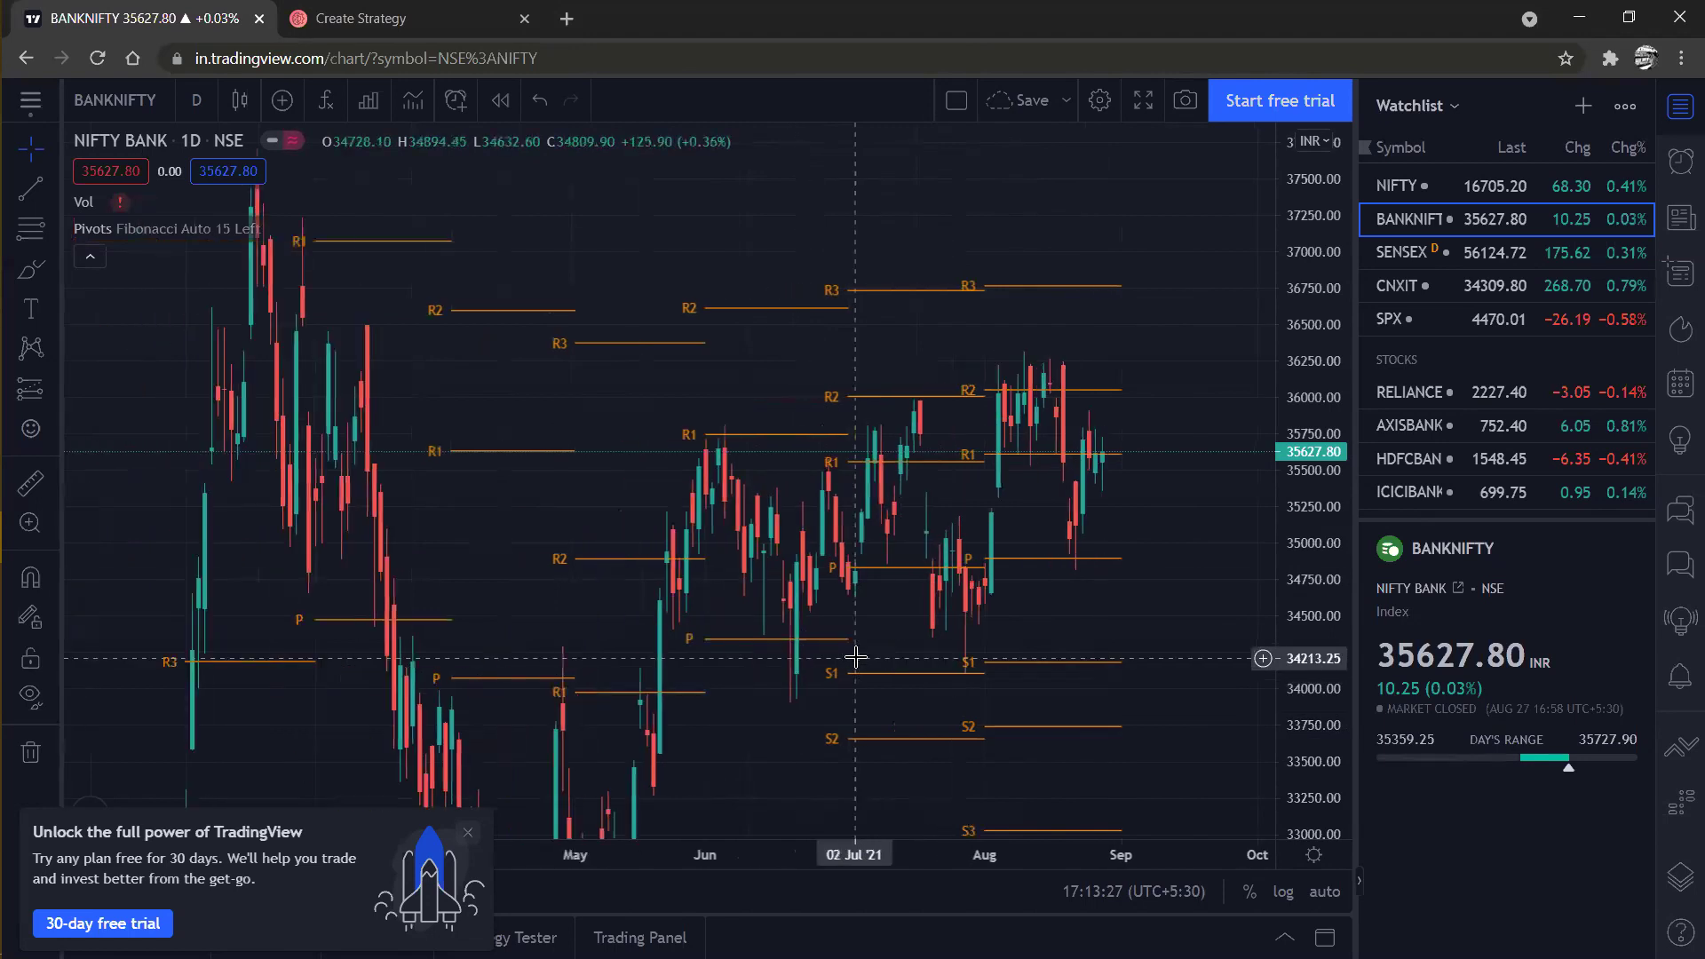
scroll(854, 656, "down", 1)
mouse_move(647, 796)
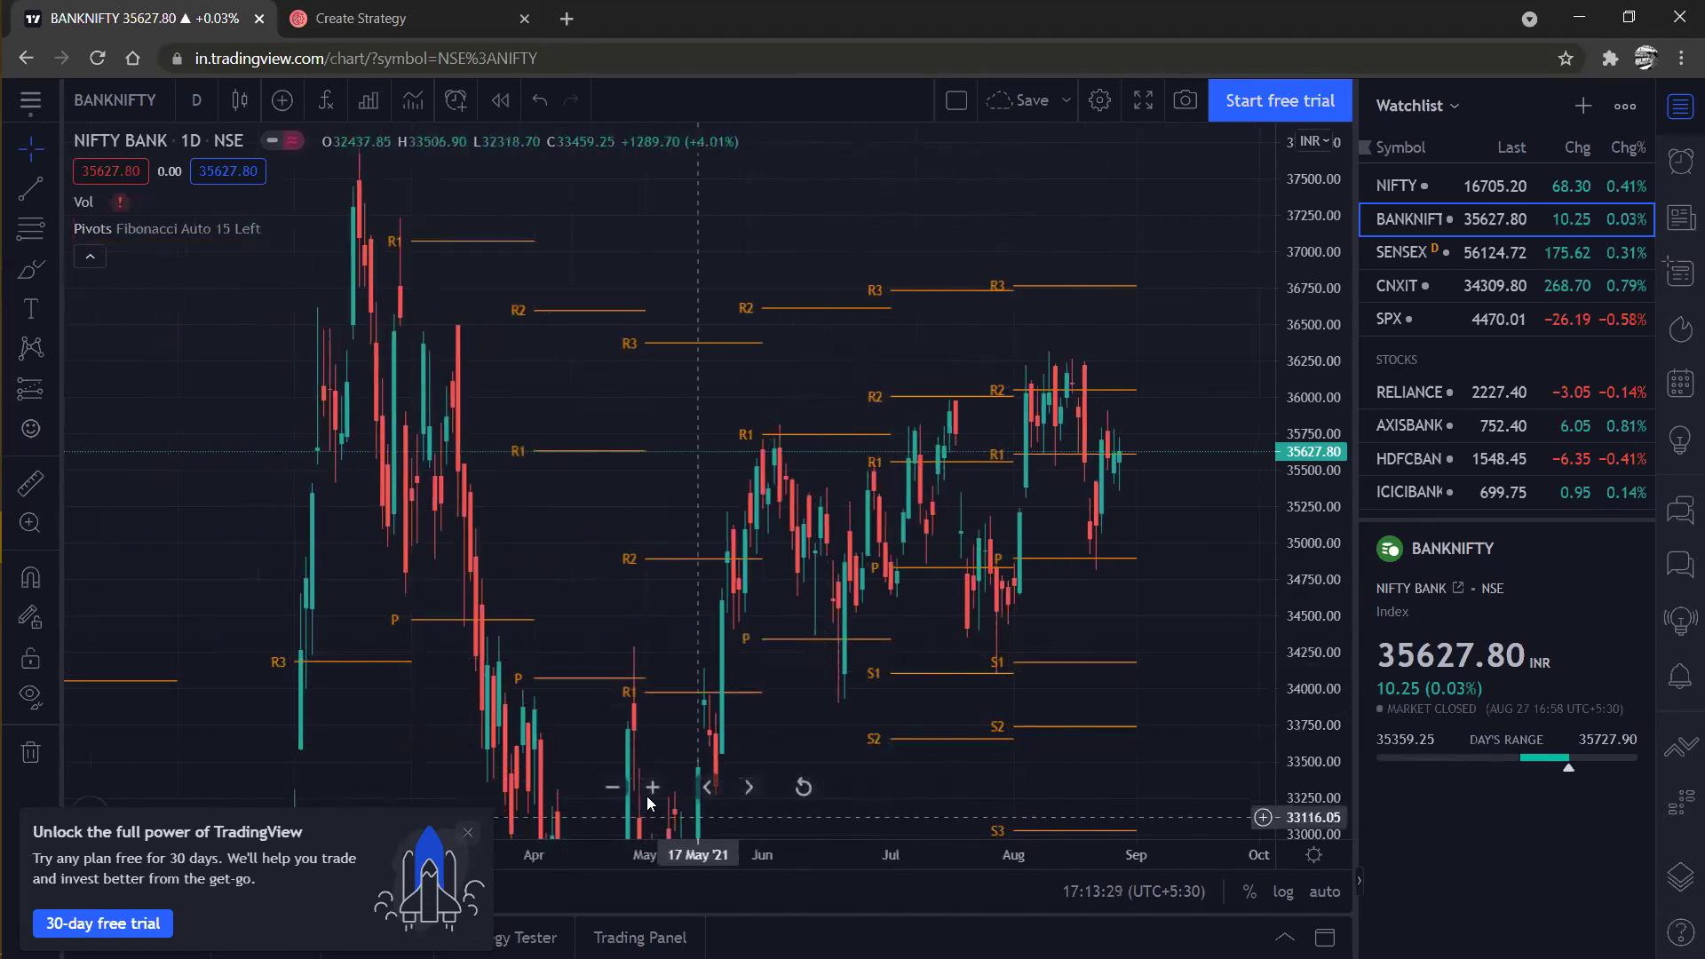
left_click(703, 785)
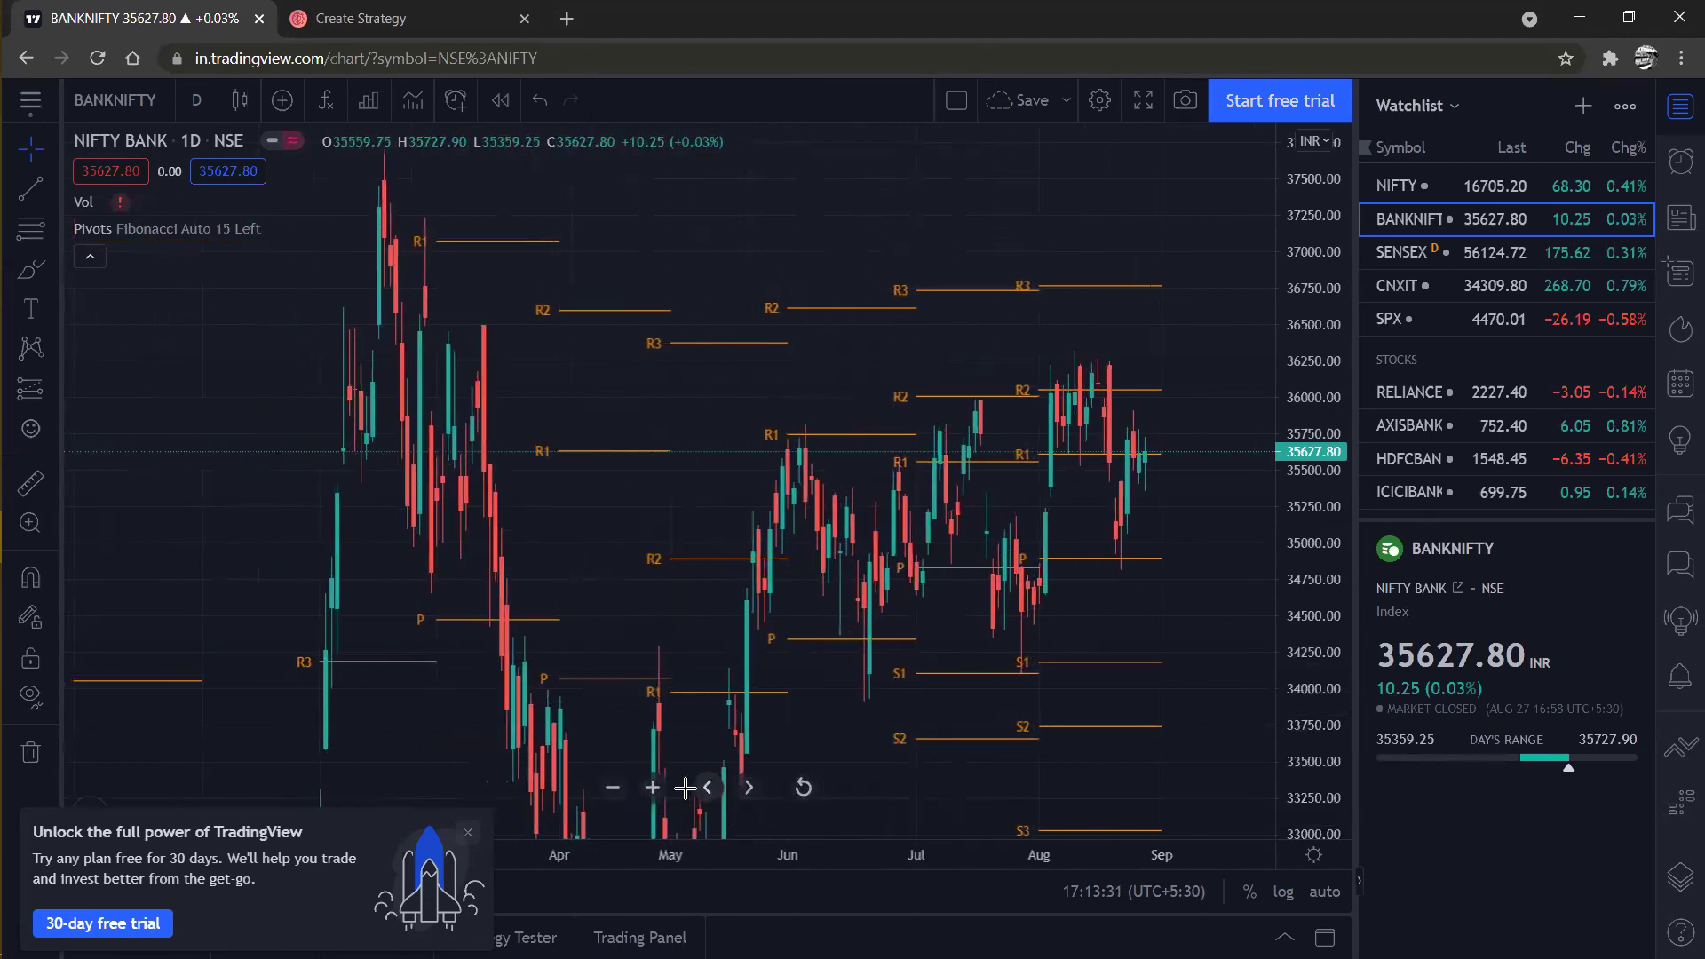
left_click(652, 787)
left_click(651, 787)
mouse_move(772, 544)
left_mouse_down()
mouse_move(872, 488)
mouse_move(743, 560)
mouse_move(690, 565)
mouse_move(773, 520)
left_mouse_up()
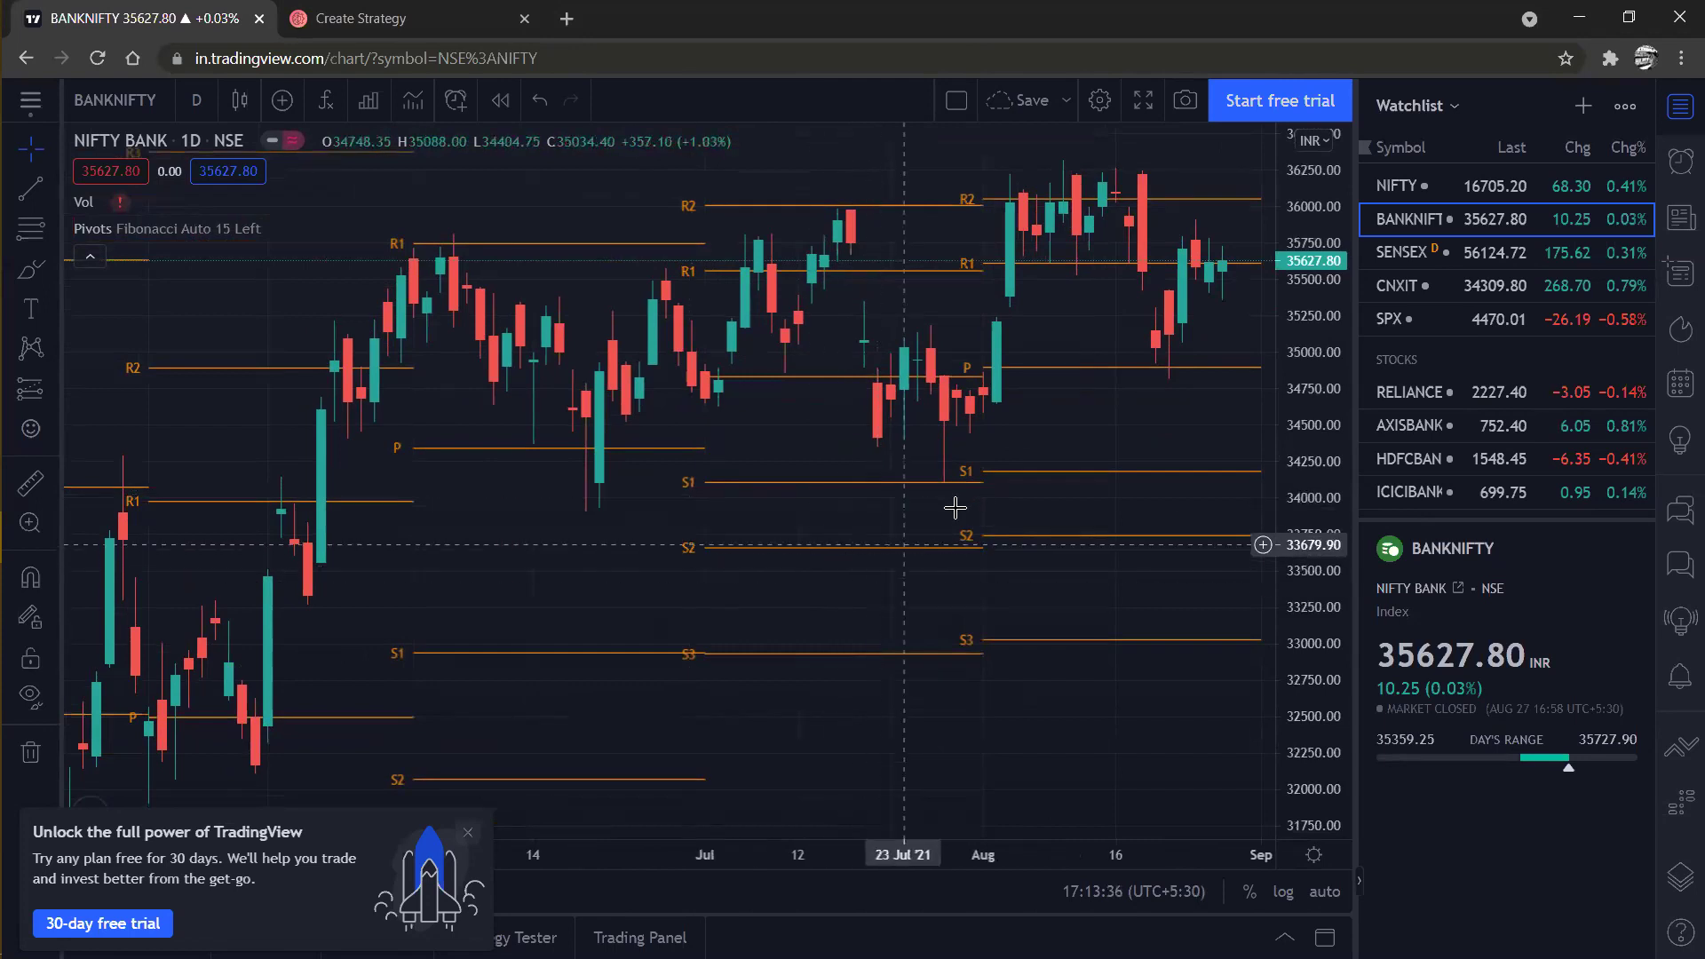
left_click_drag(940, 527, 1047, 373)
left_click_drag(527, 548, 809, 682)
scroll(1077, 513, "right", 10)
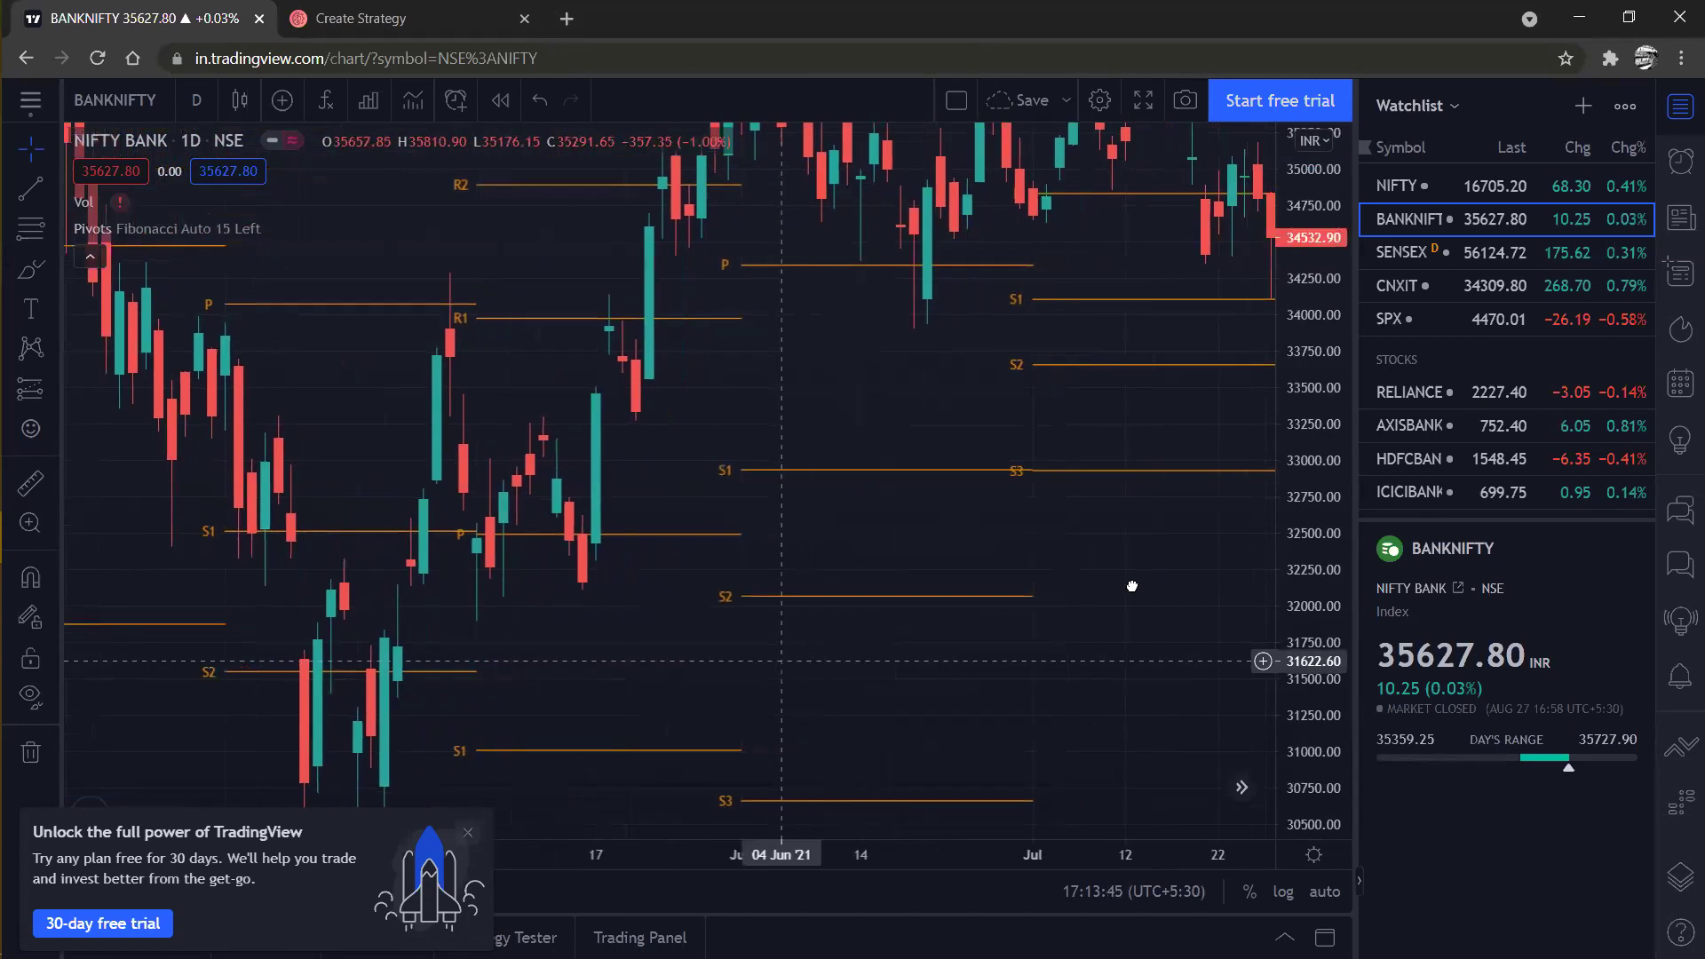
scroll(958, 490, "right", 5)
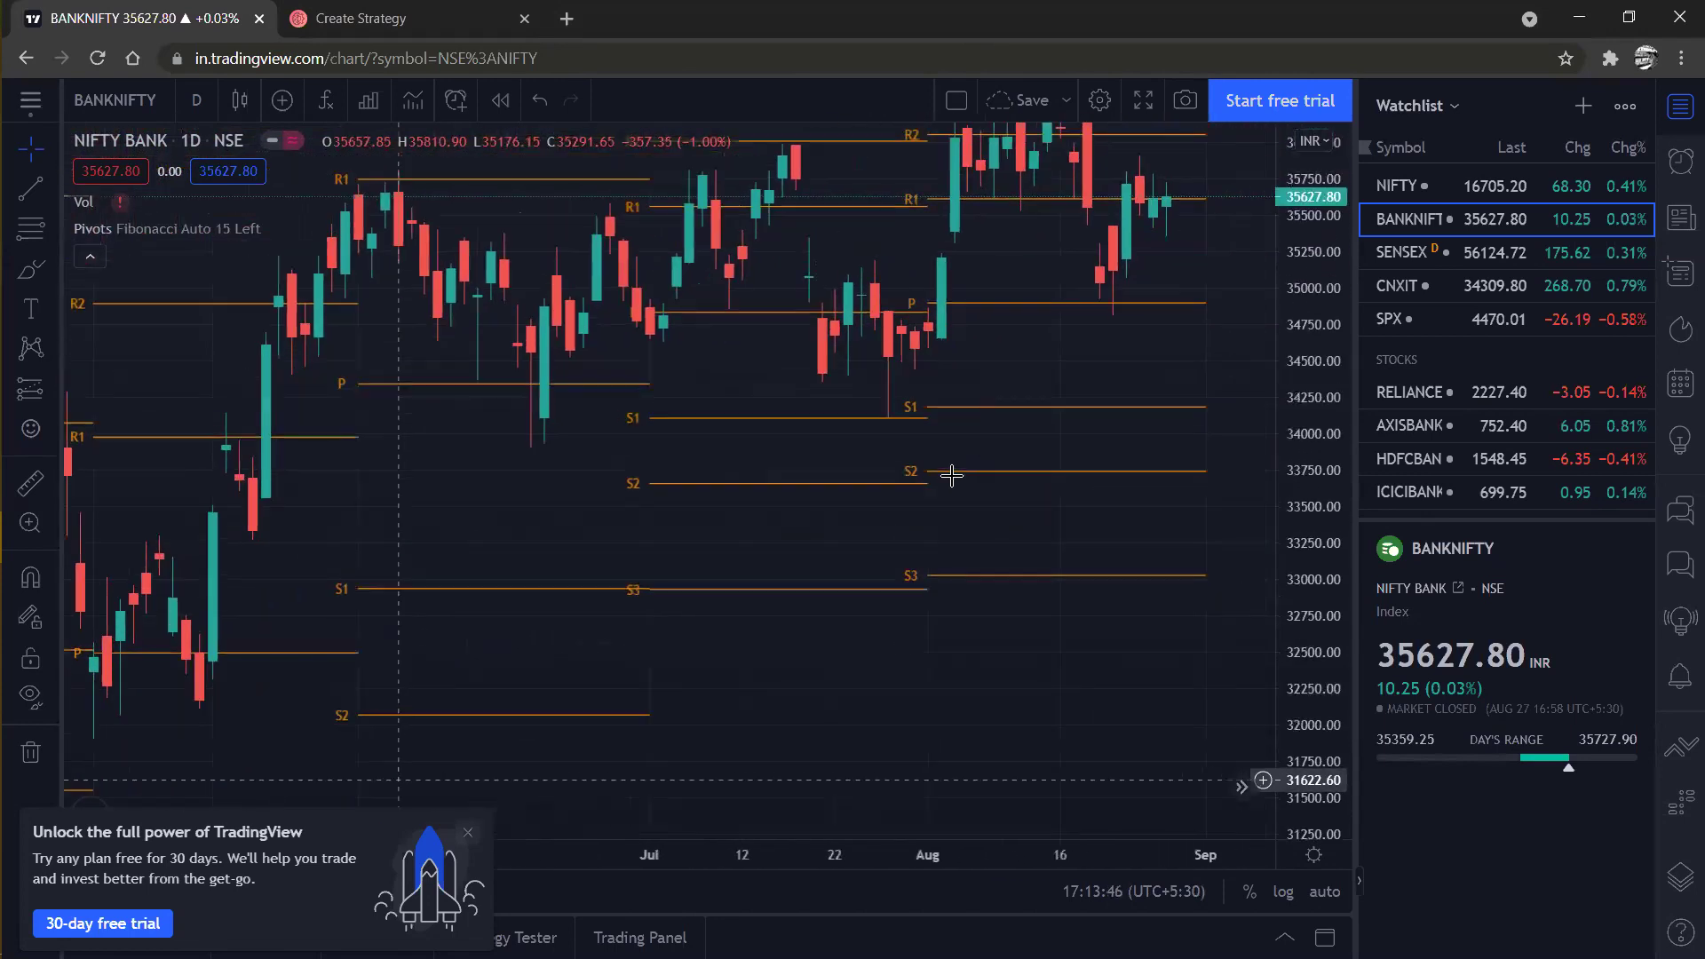
scroll(948, 568, "up", 5)
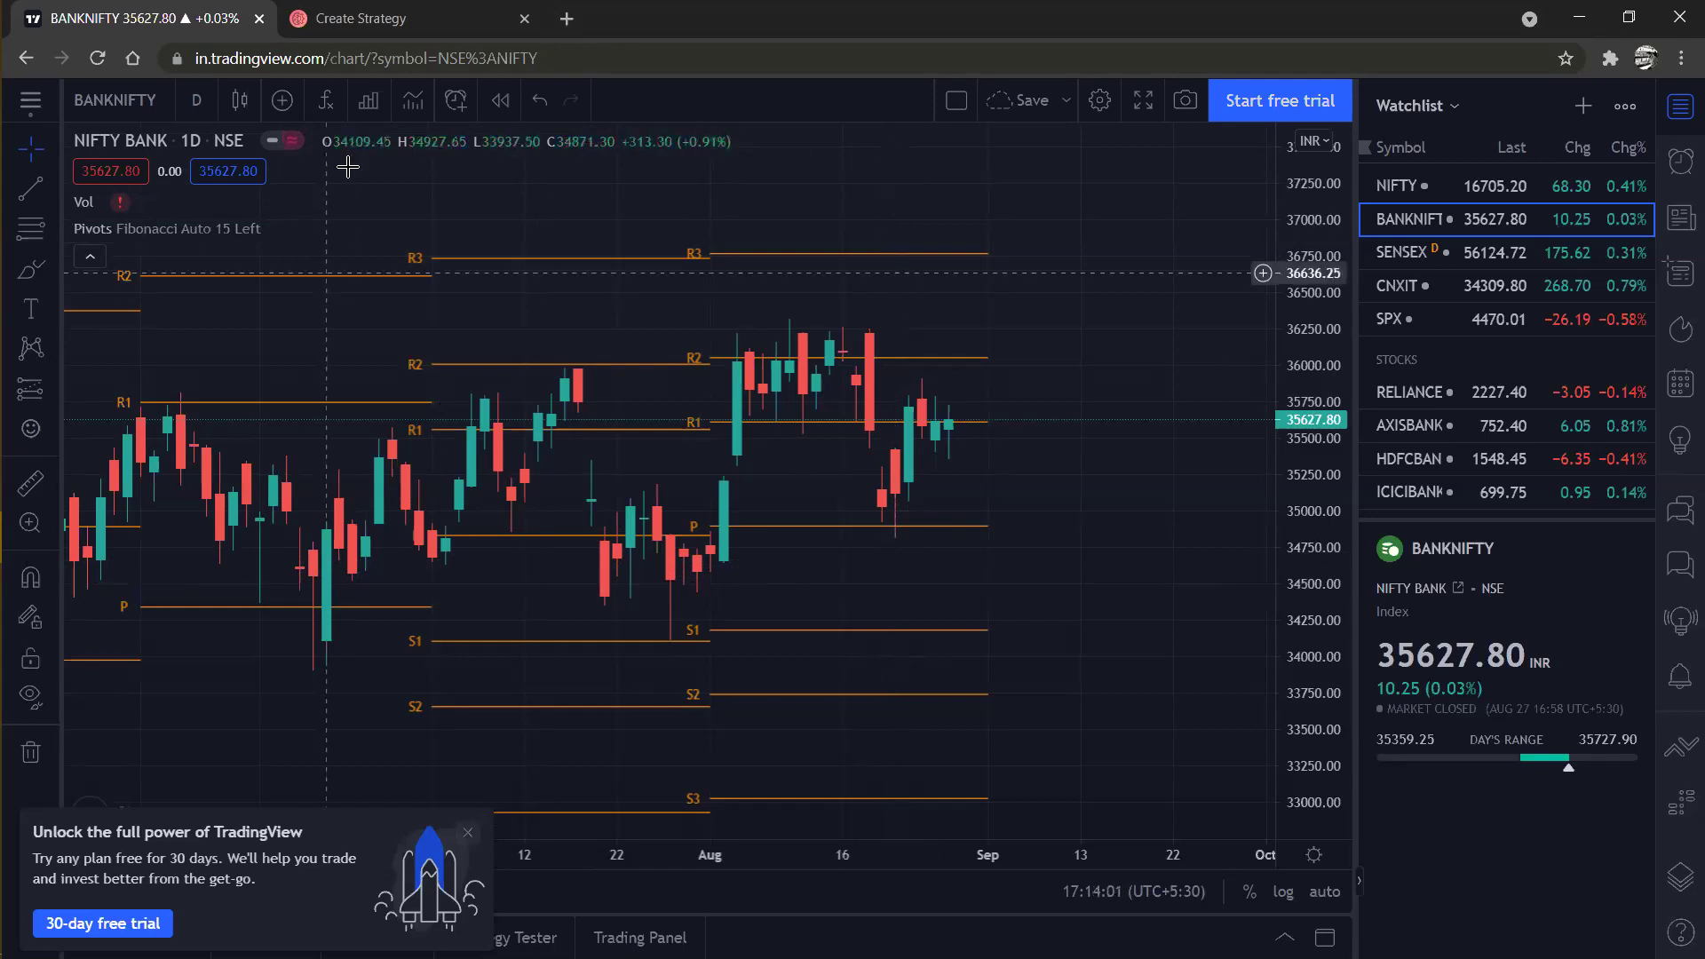
Return to the Tradetron condition builder and change the series in the second condition from HIGH to LOW.
left_click(404, 18)
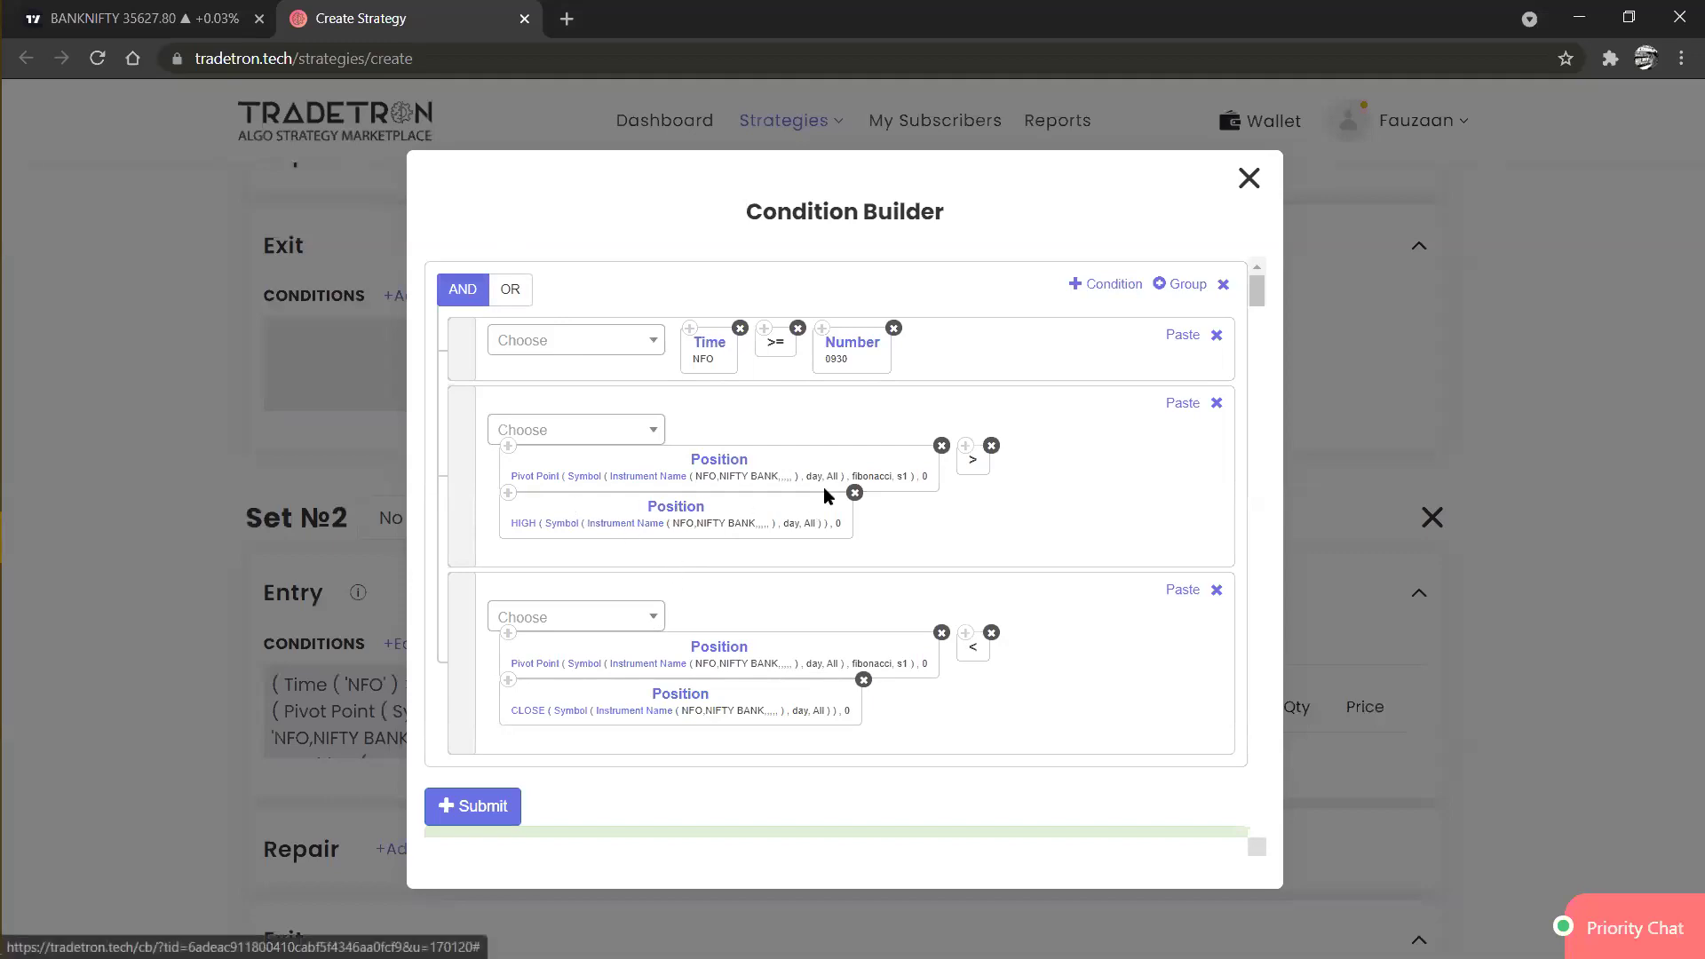
left_click(675, 512)
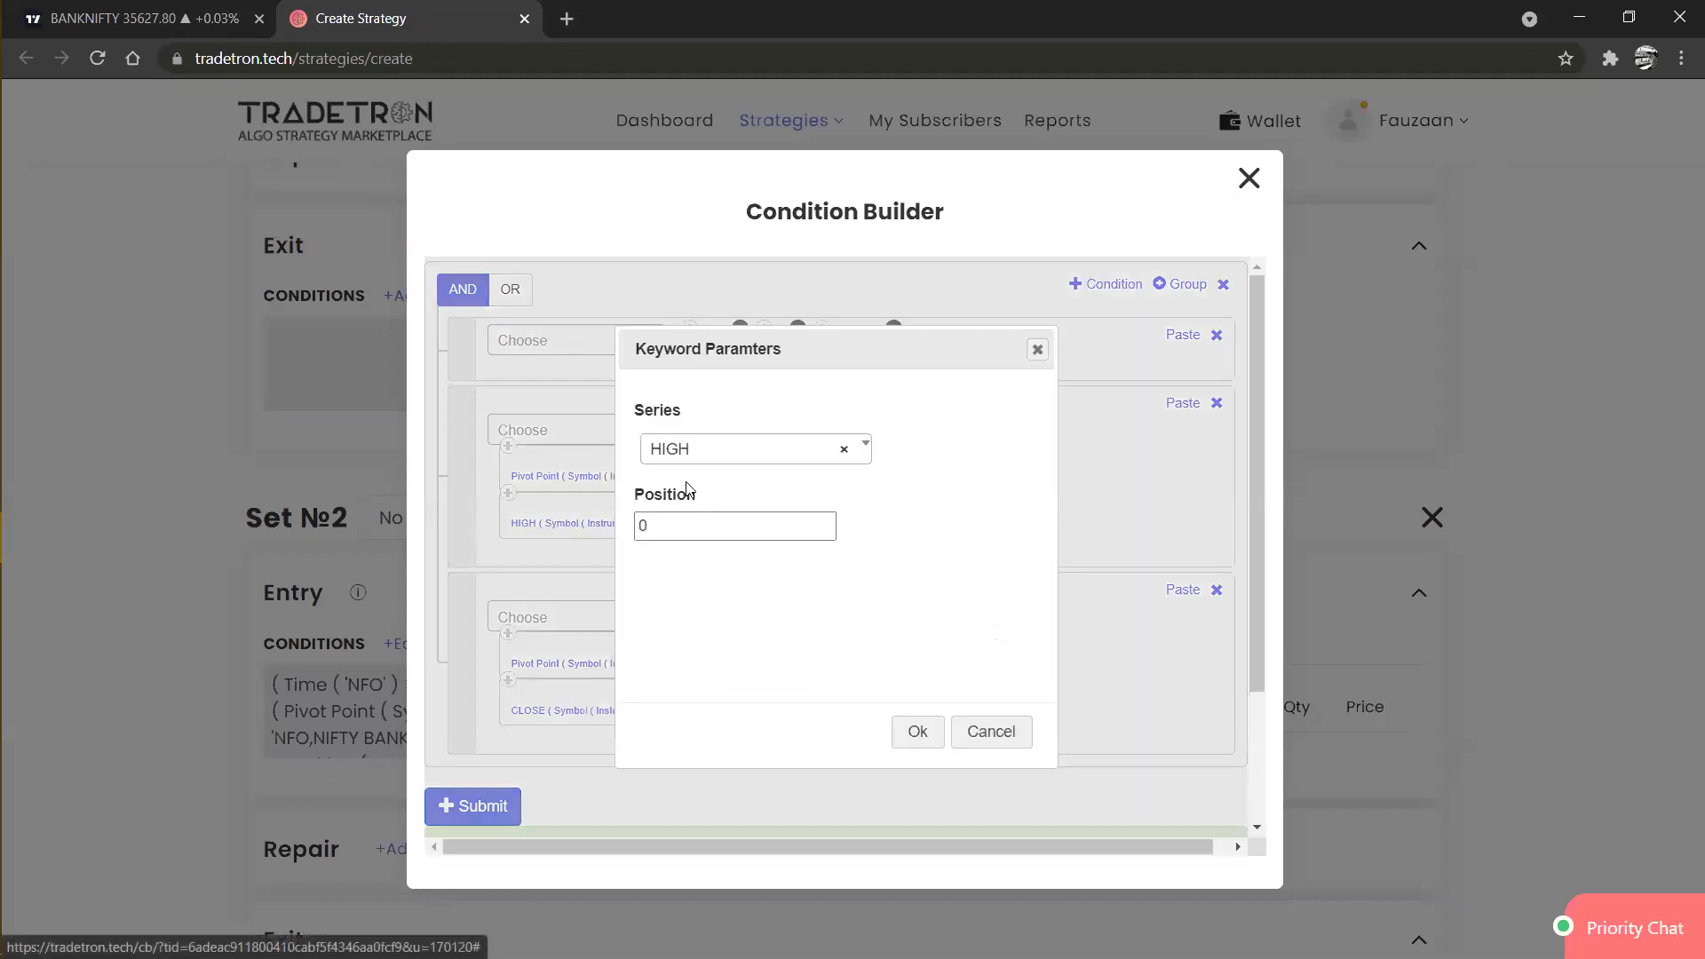
left_click(700, 460)
type("low")
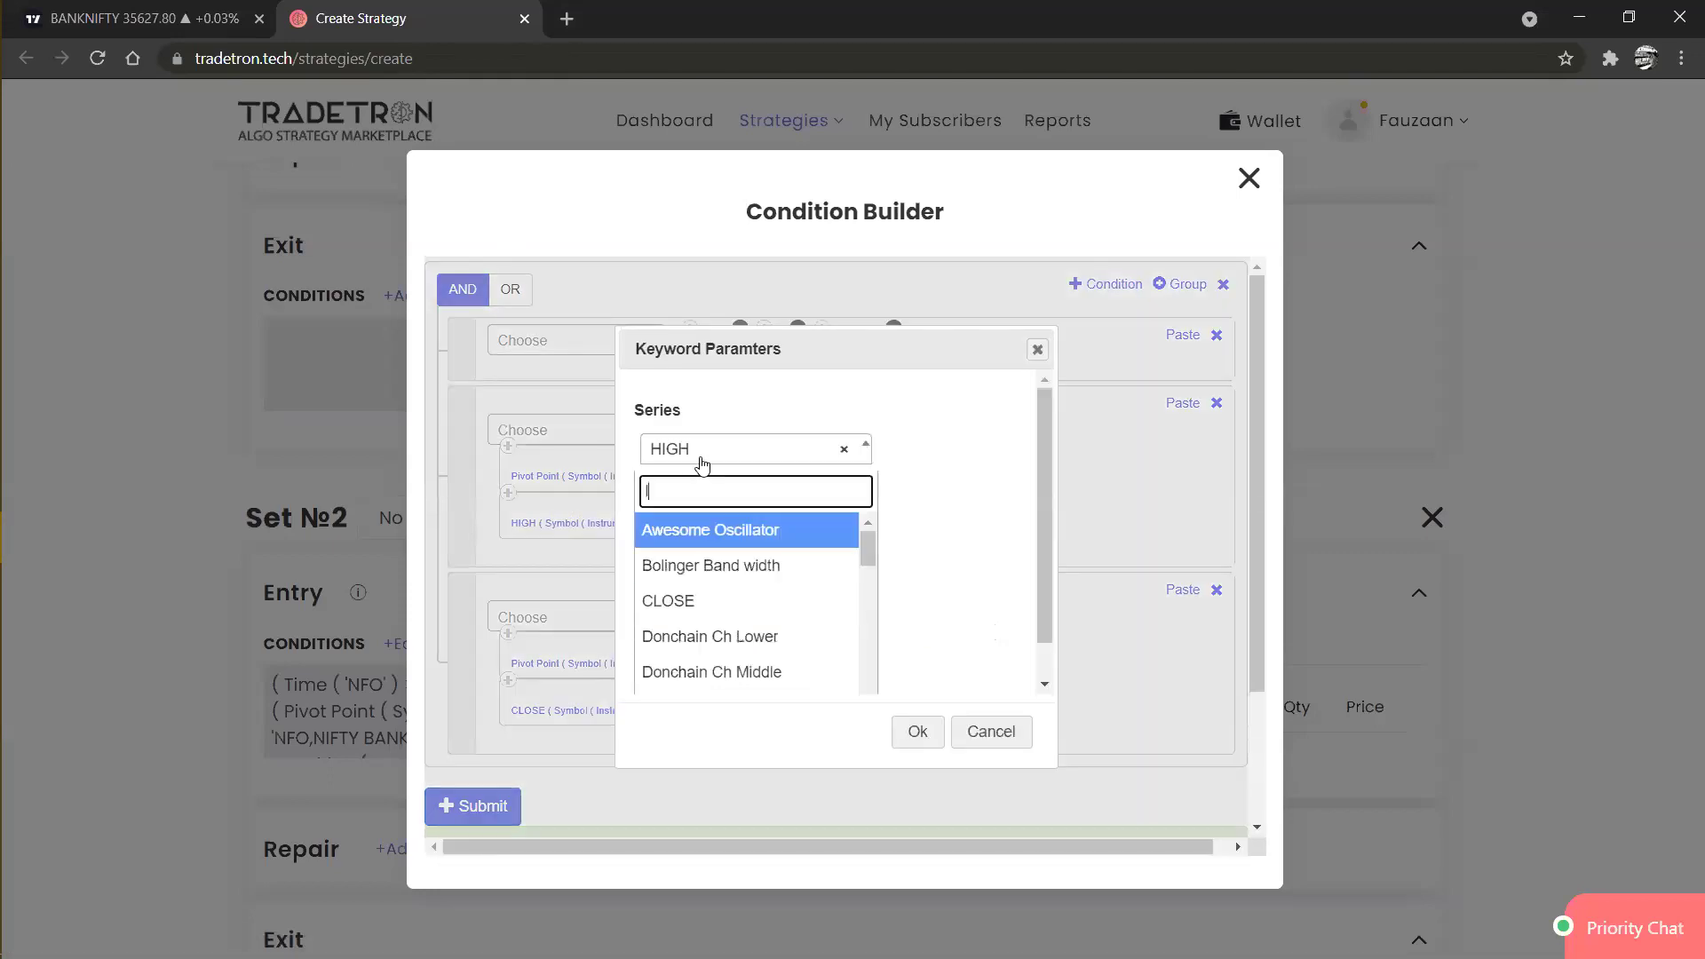
key("Down")
key("Return")
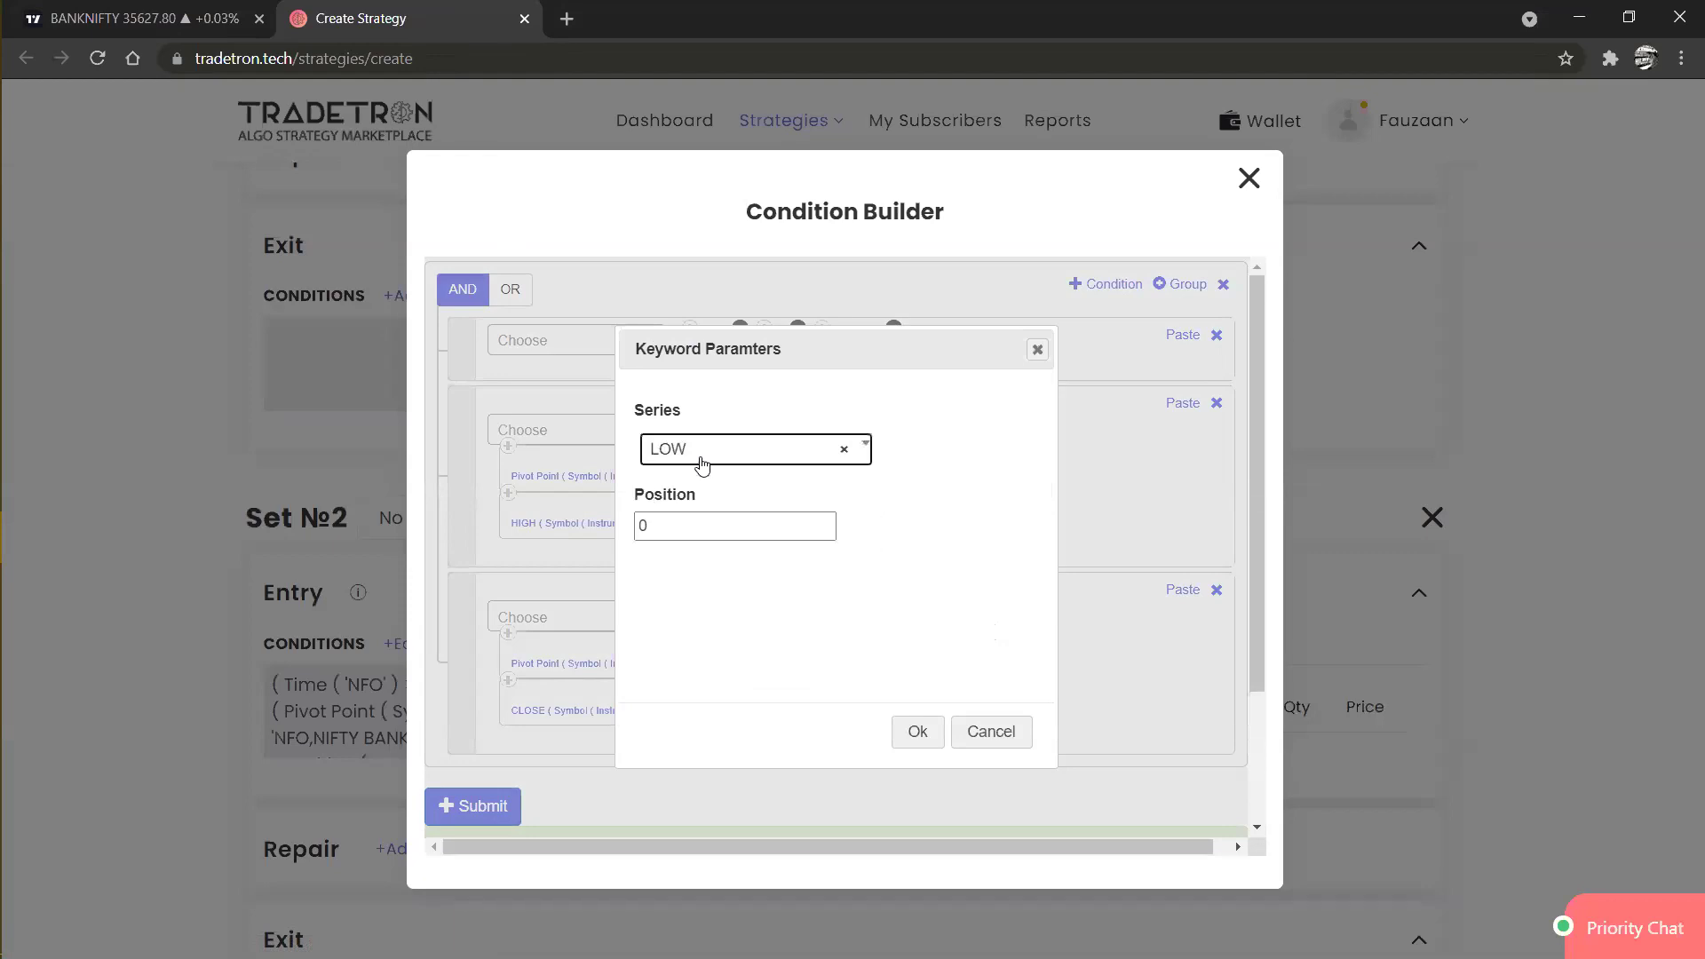
left_click(899, 731)
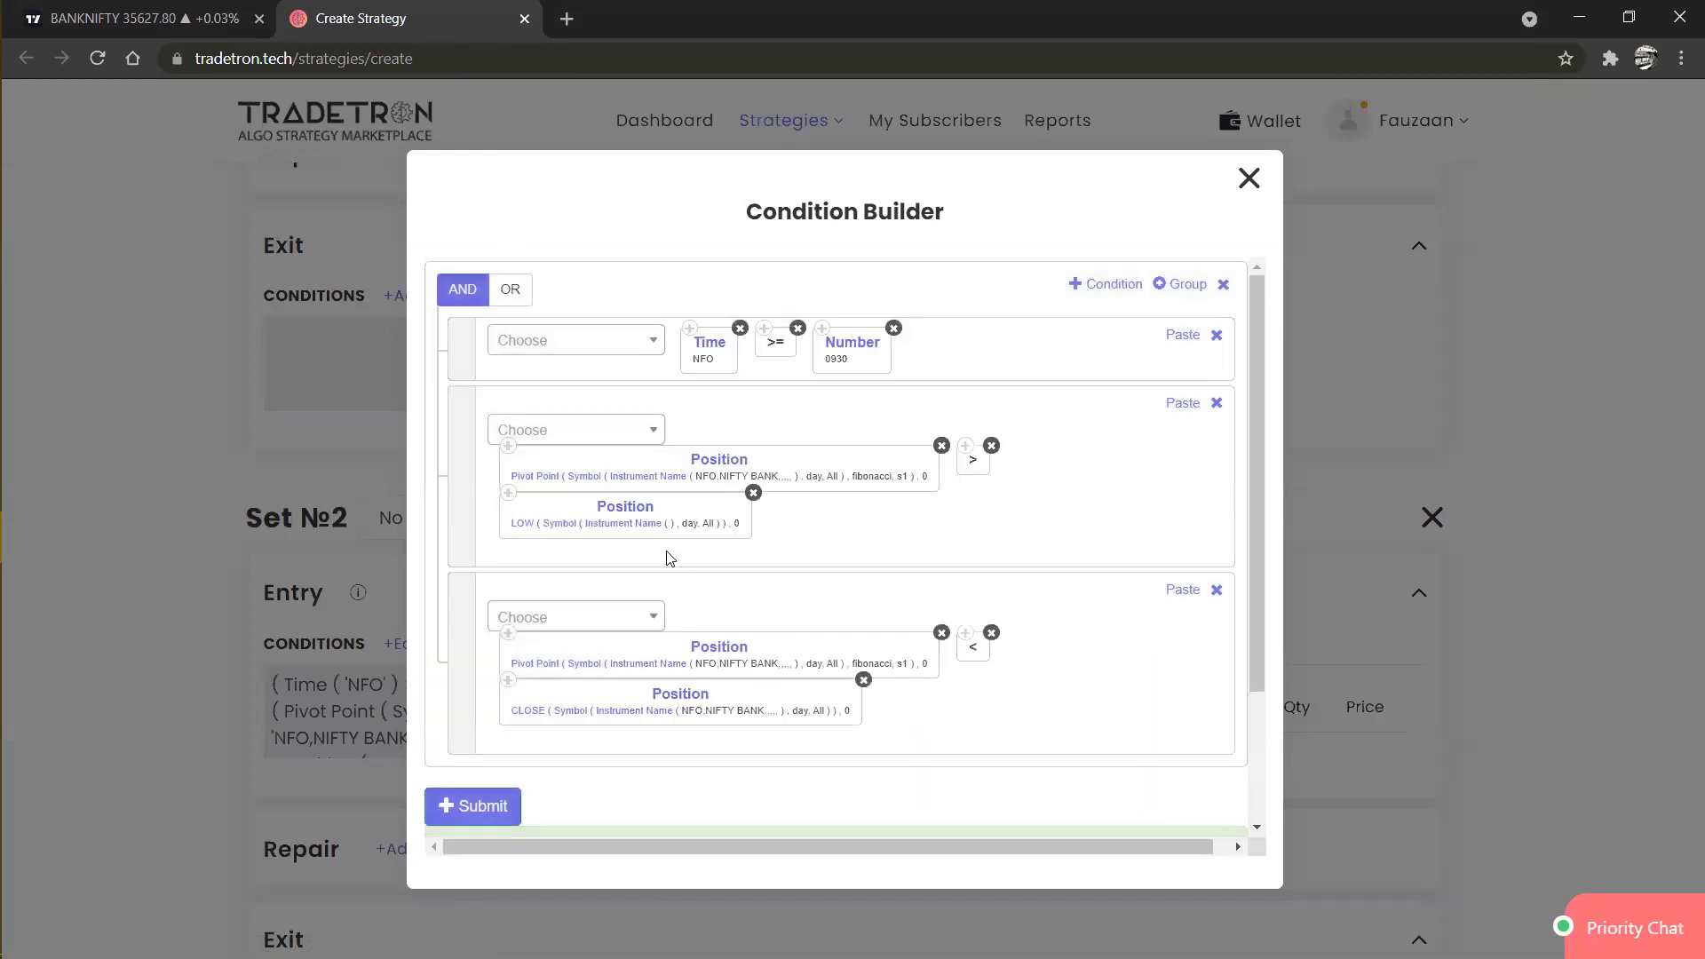
Set the LOW series' instrument to NFO and NFO - NIFTY BANK.
left_click(626, 533)
left_click(522, 427)
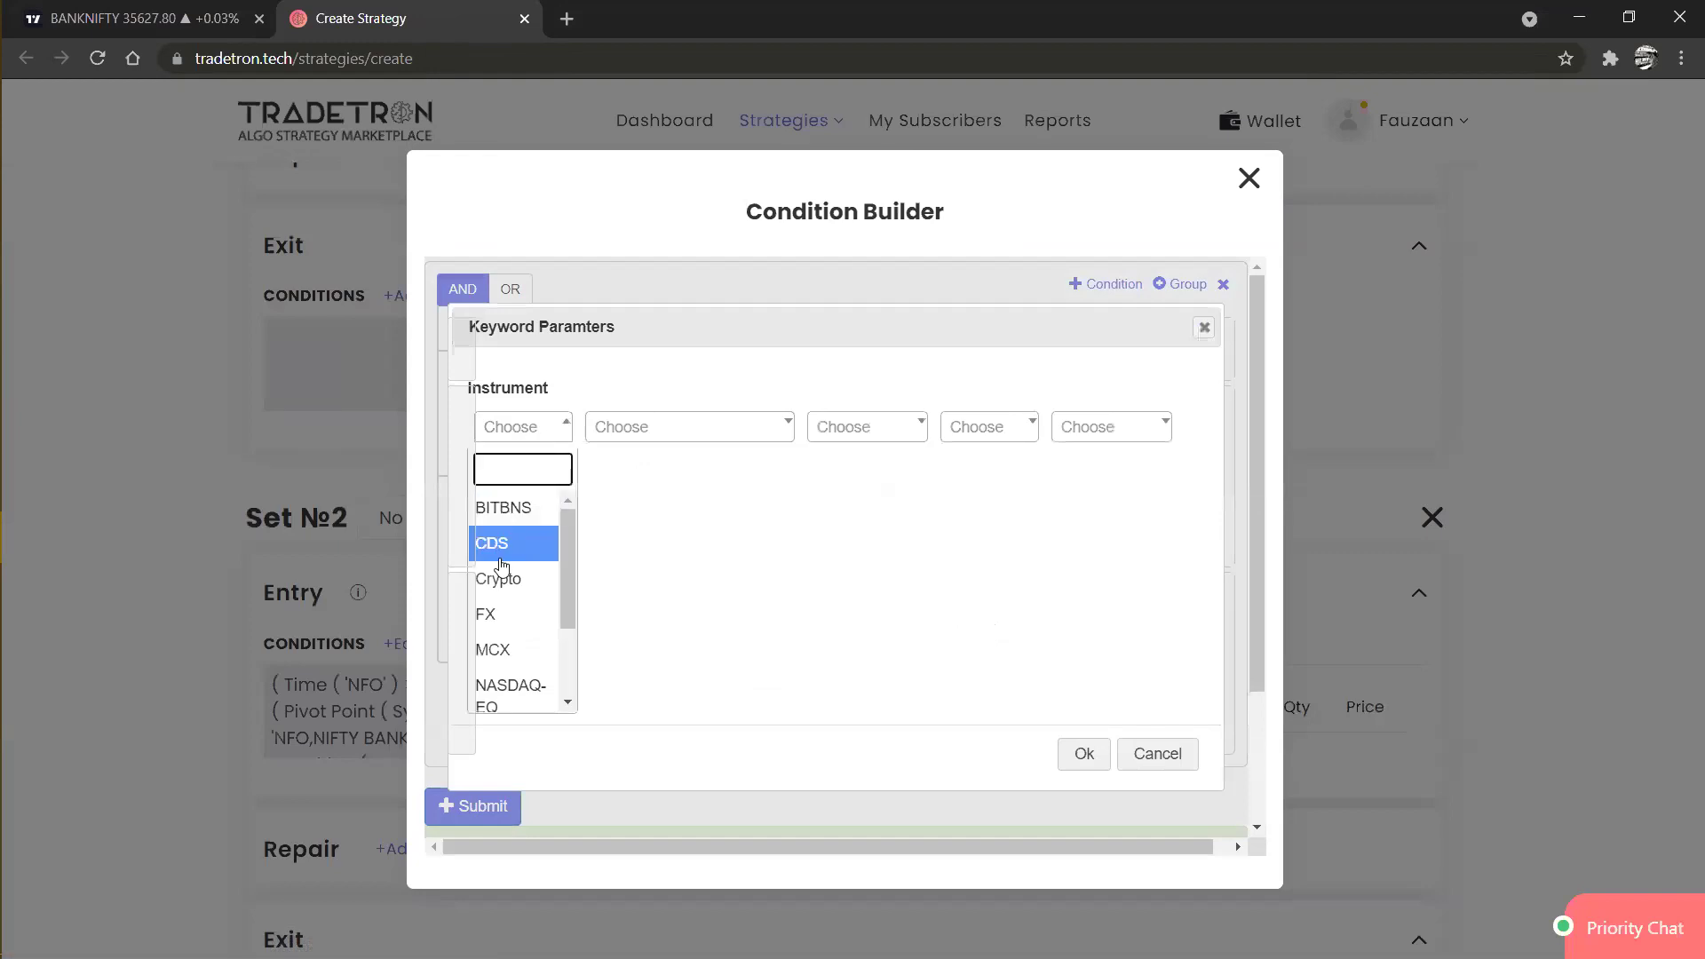
scroll(512, 642, "down", 1)
scroll(512, 643, "down", 1)
left_click(517, 626)
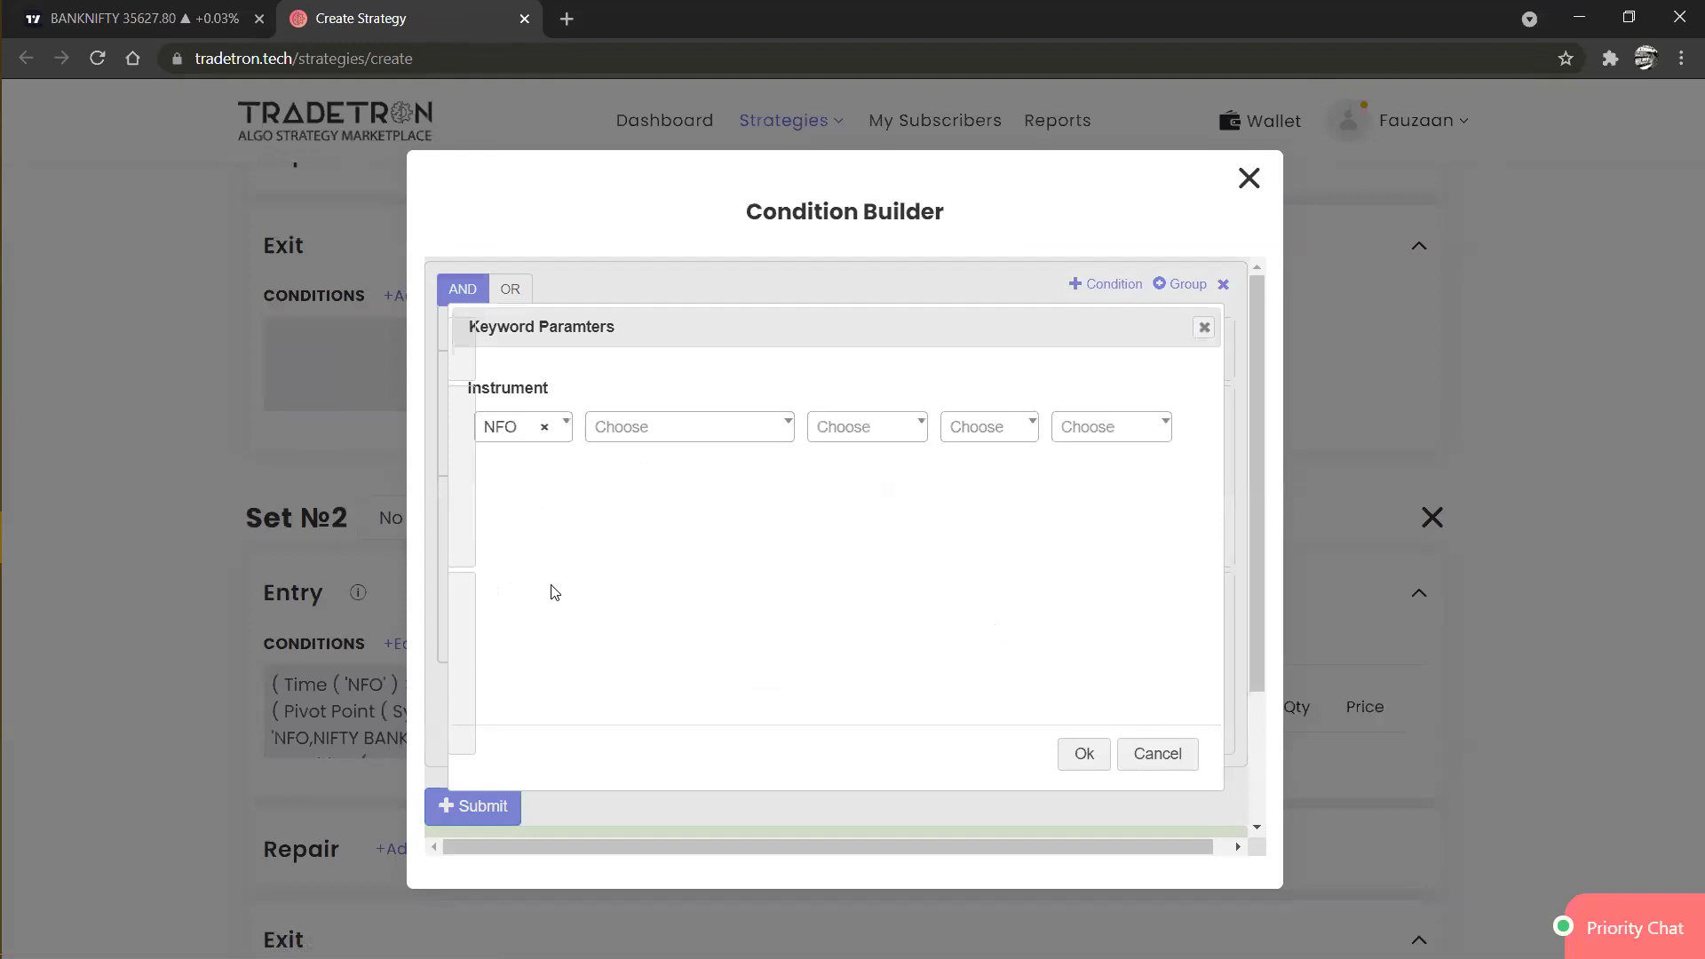
left_click(663, 434)
type("nifty")
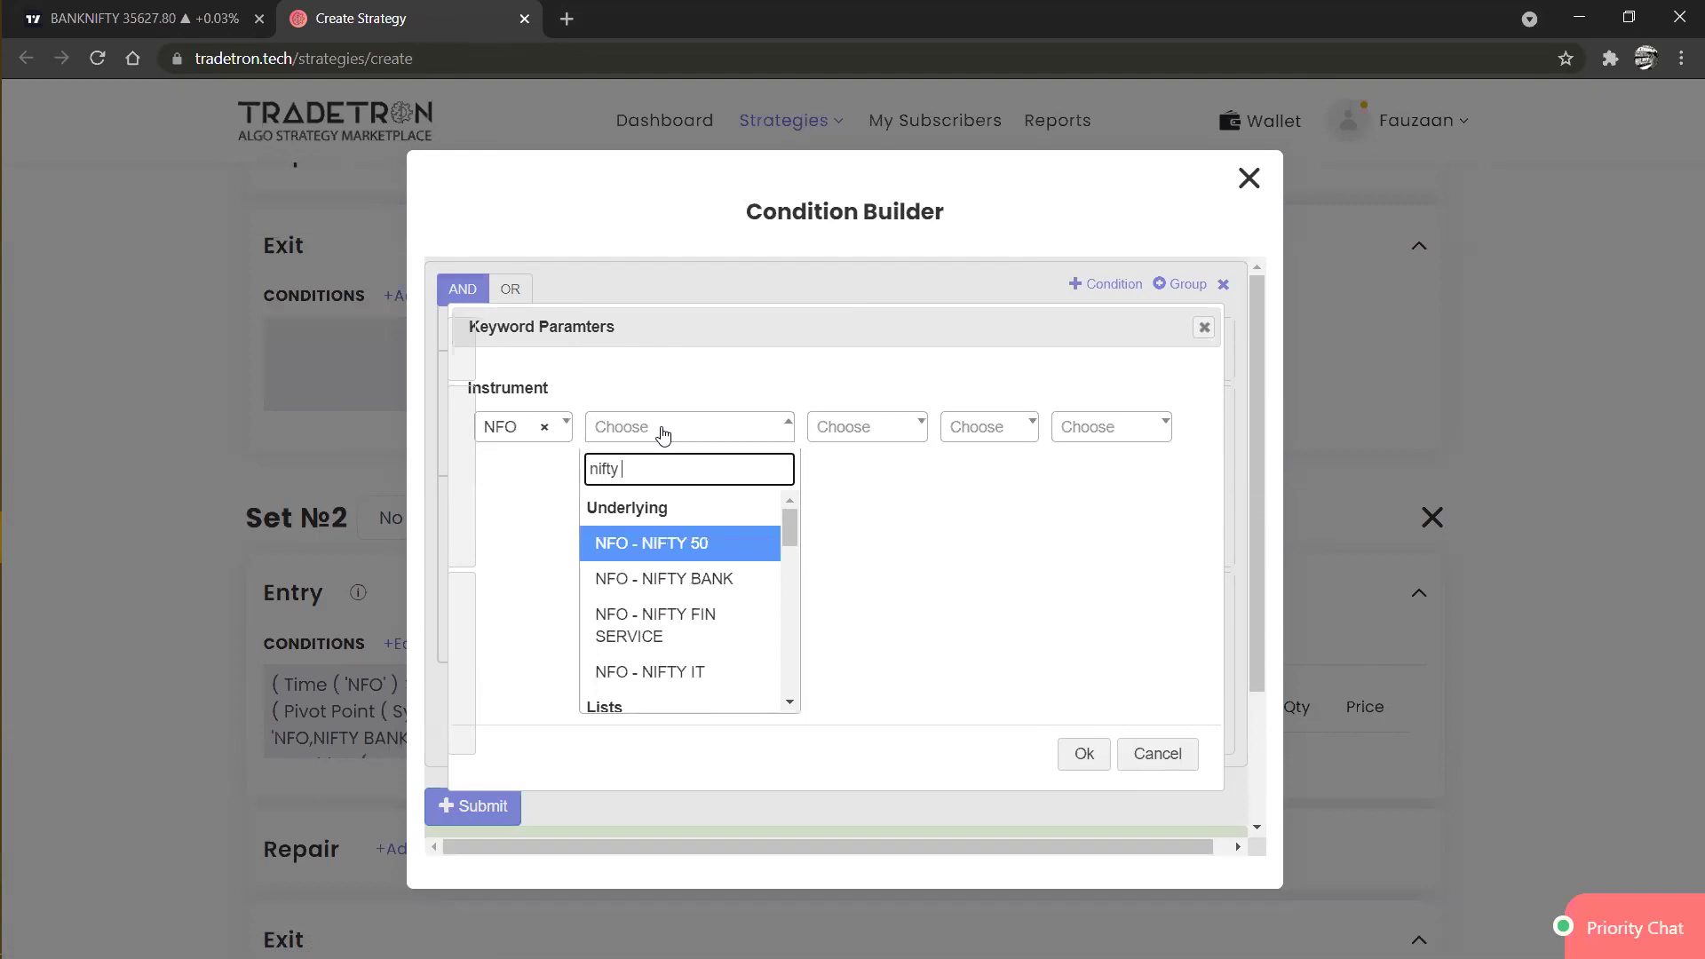
key("Down")
key("Return")
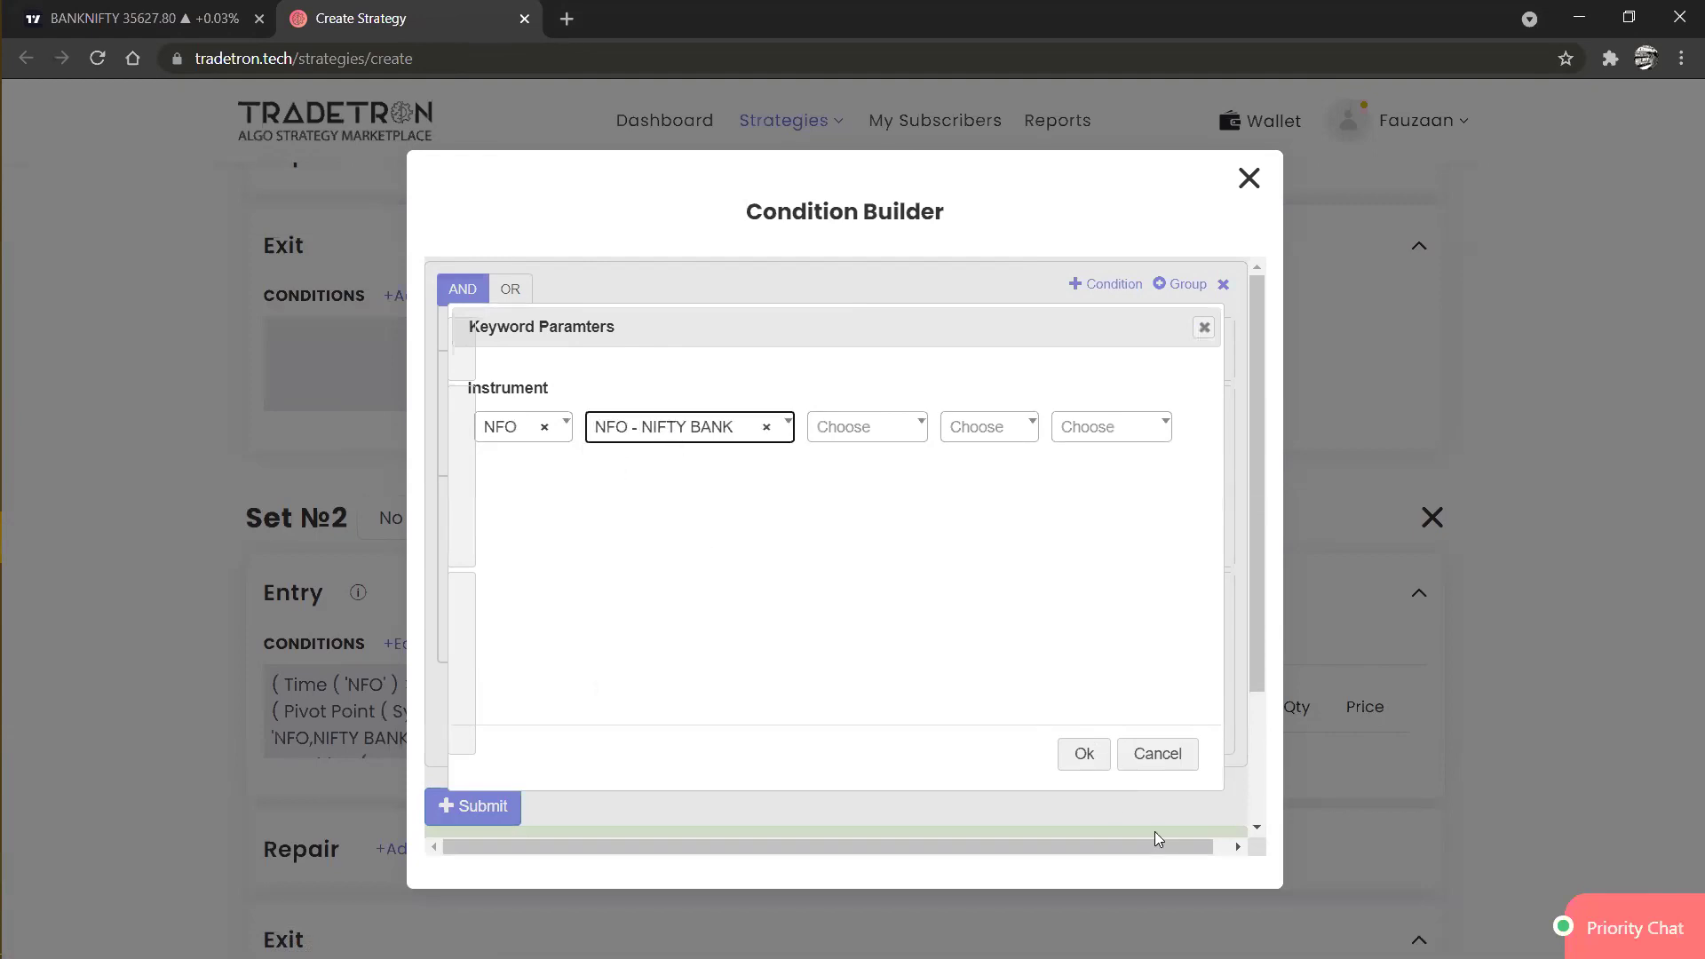
left_click(1083, 755)
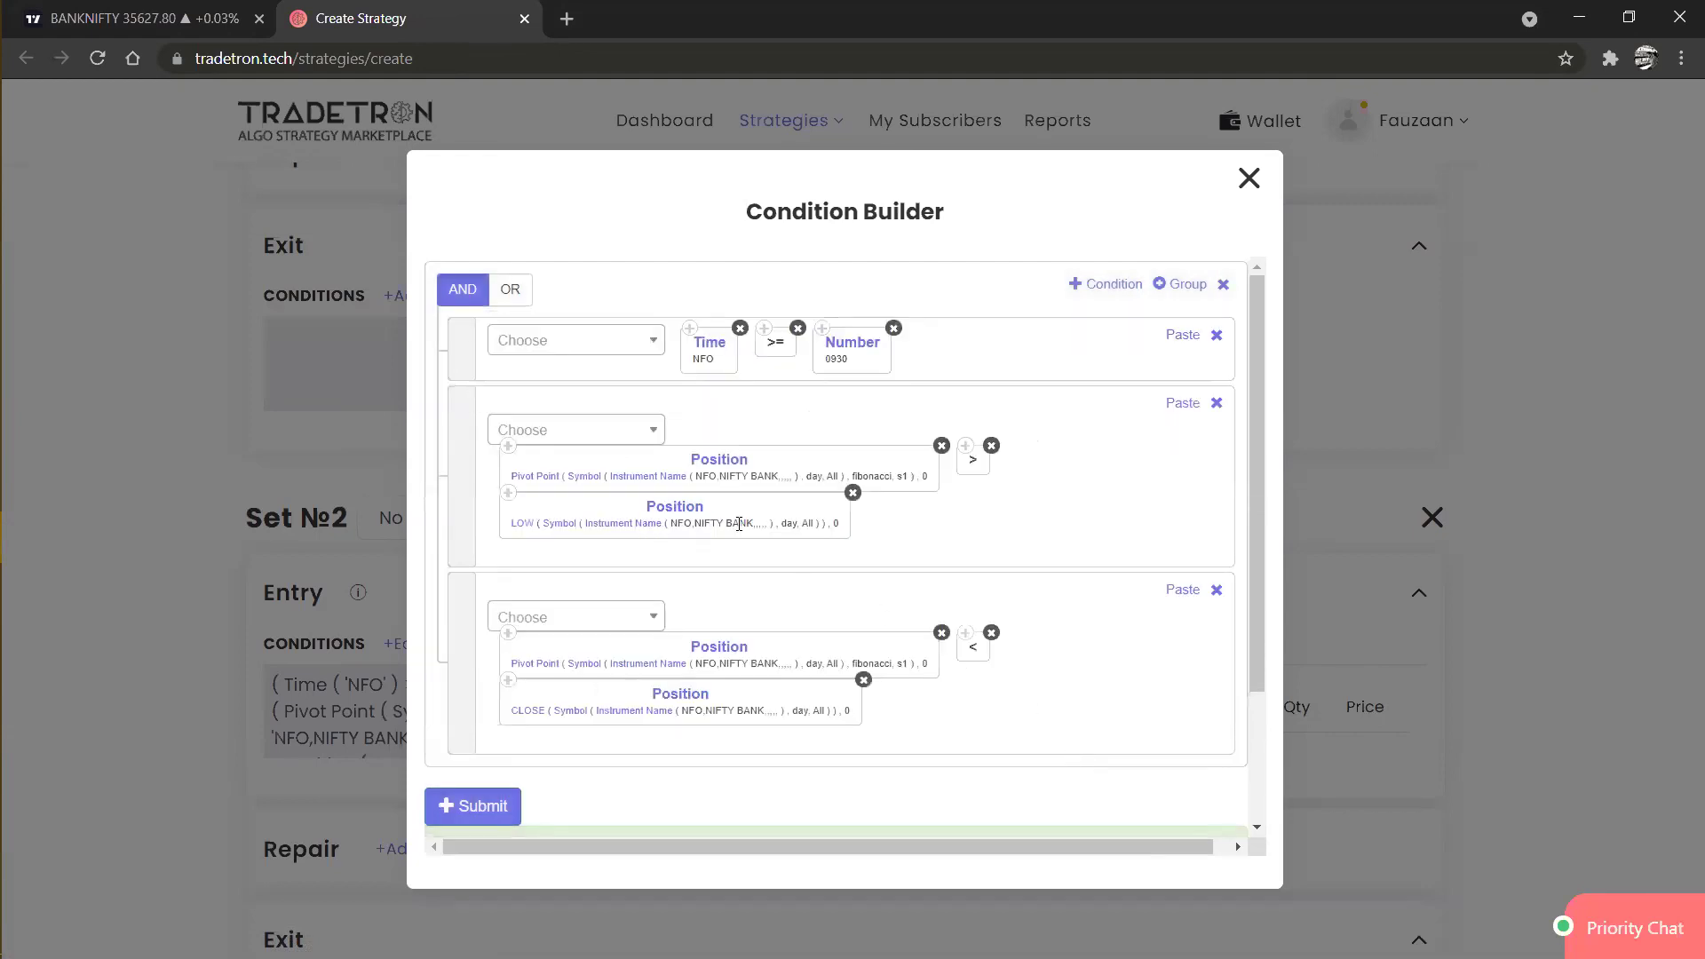
Rearrange the second condition to read LOW < Fibonacci s1 pivot, and remove the < operator from the third condition.
left_click_drag(739, 523, 765, 455)
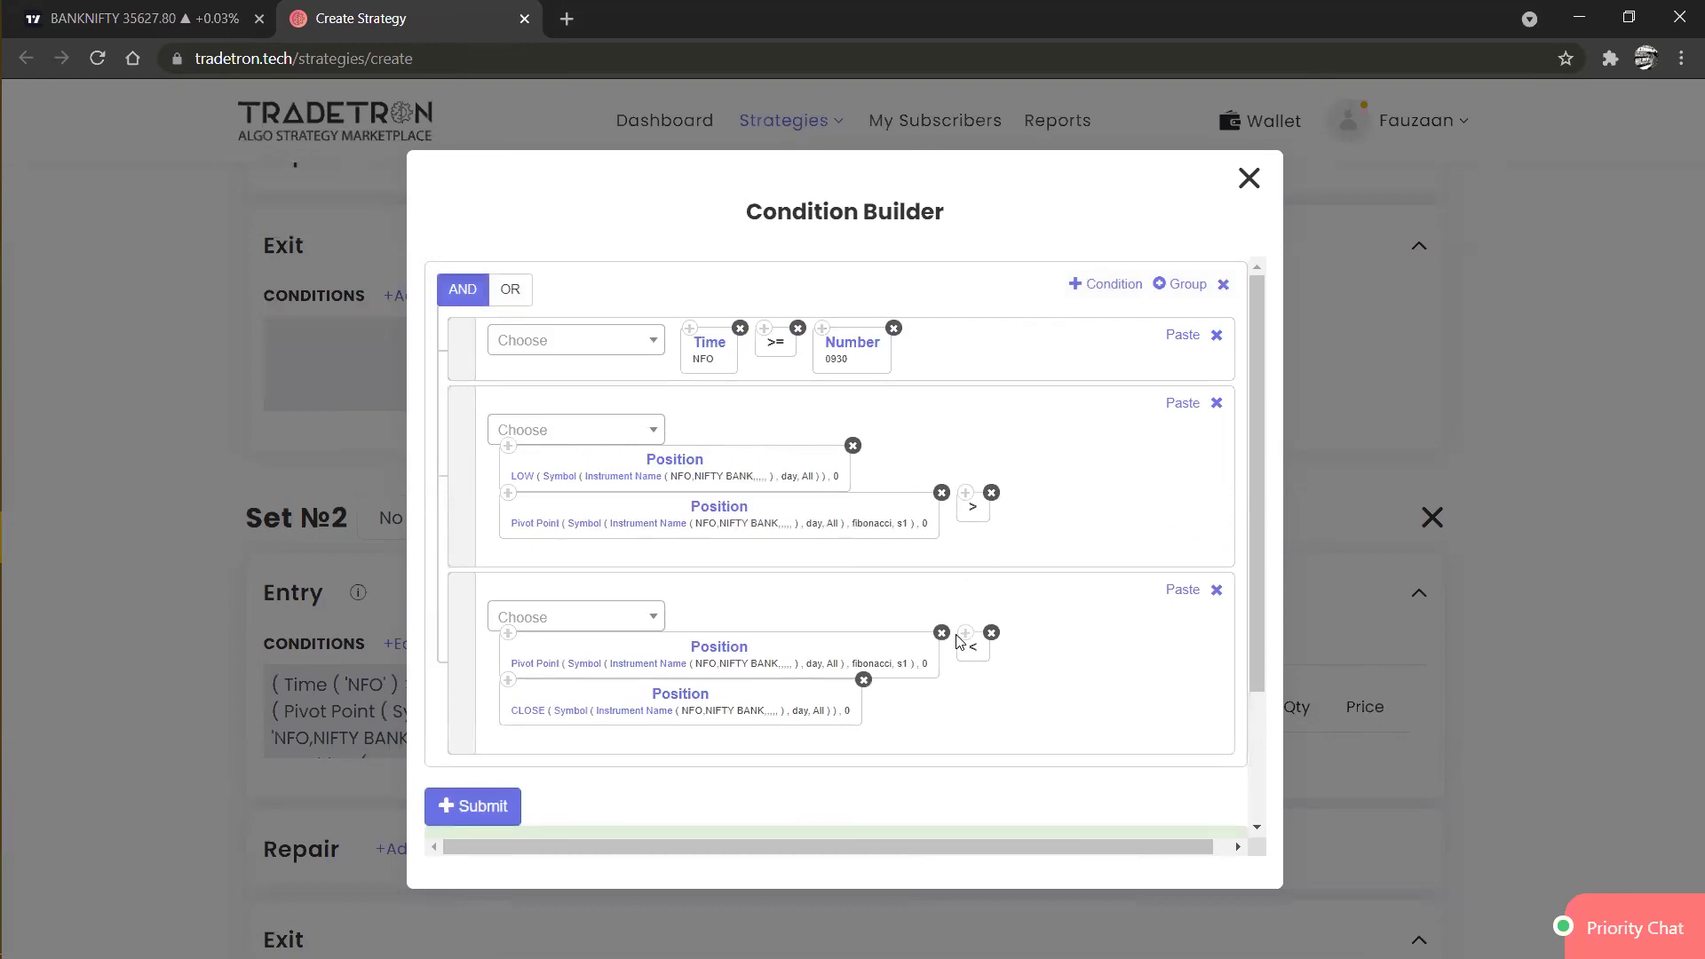
left_click(1182, 403)
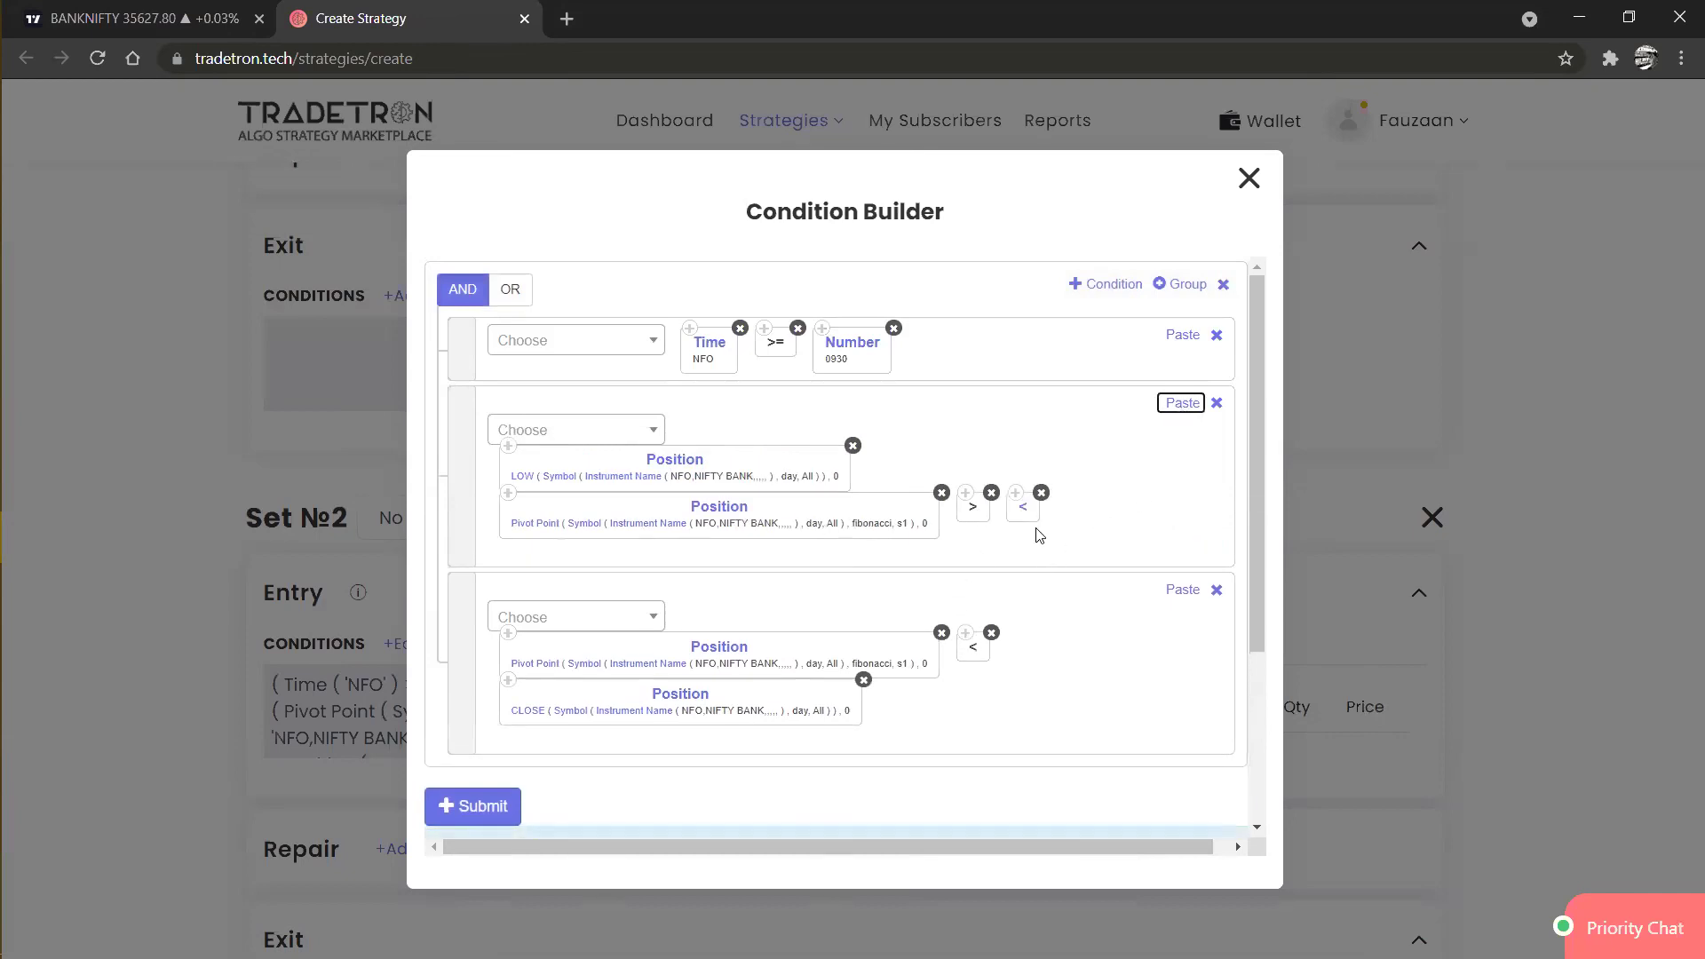
left_click(992, 633)
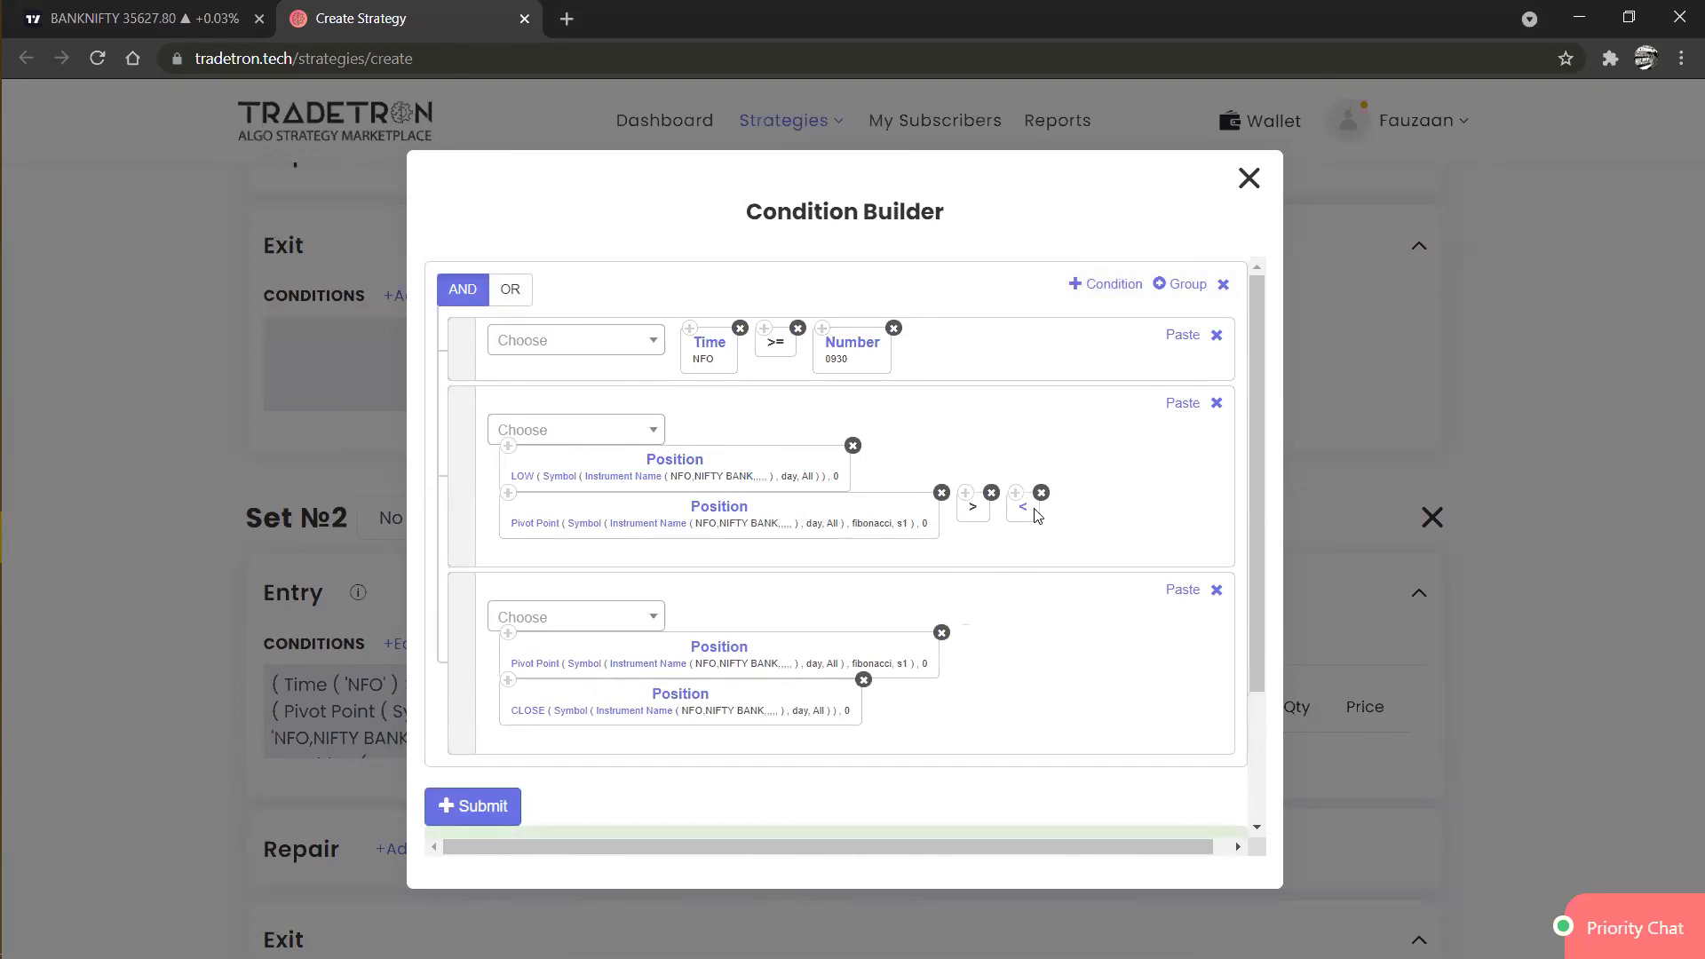
left_click_drag(1029, 514, 885, 460)
left_click(991, 493)
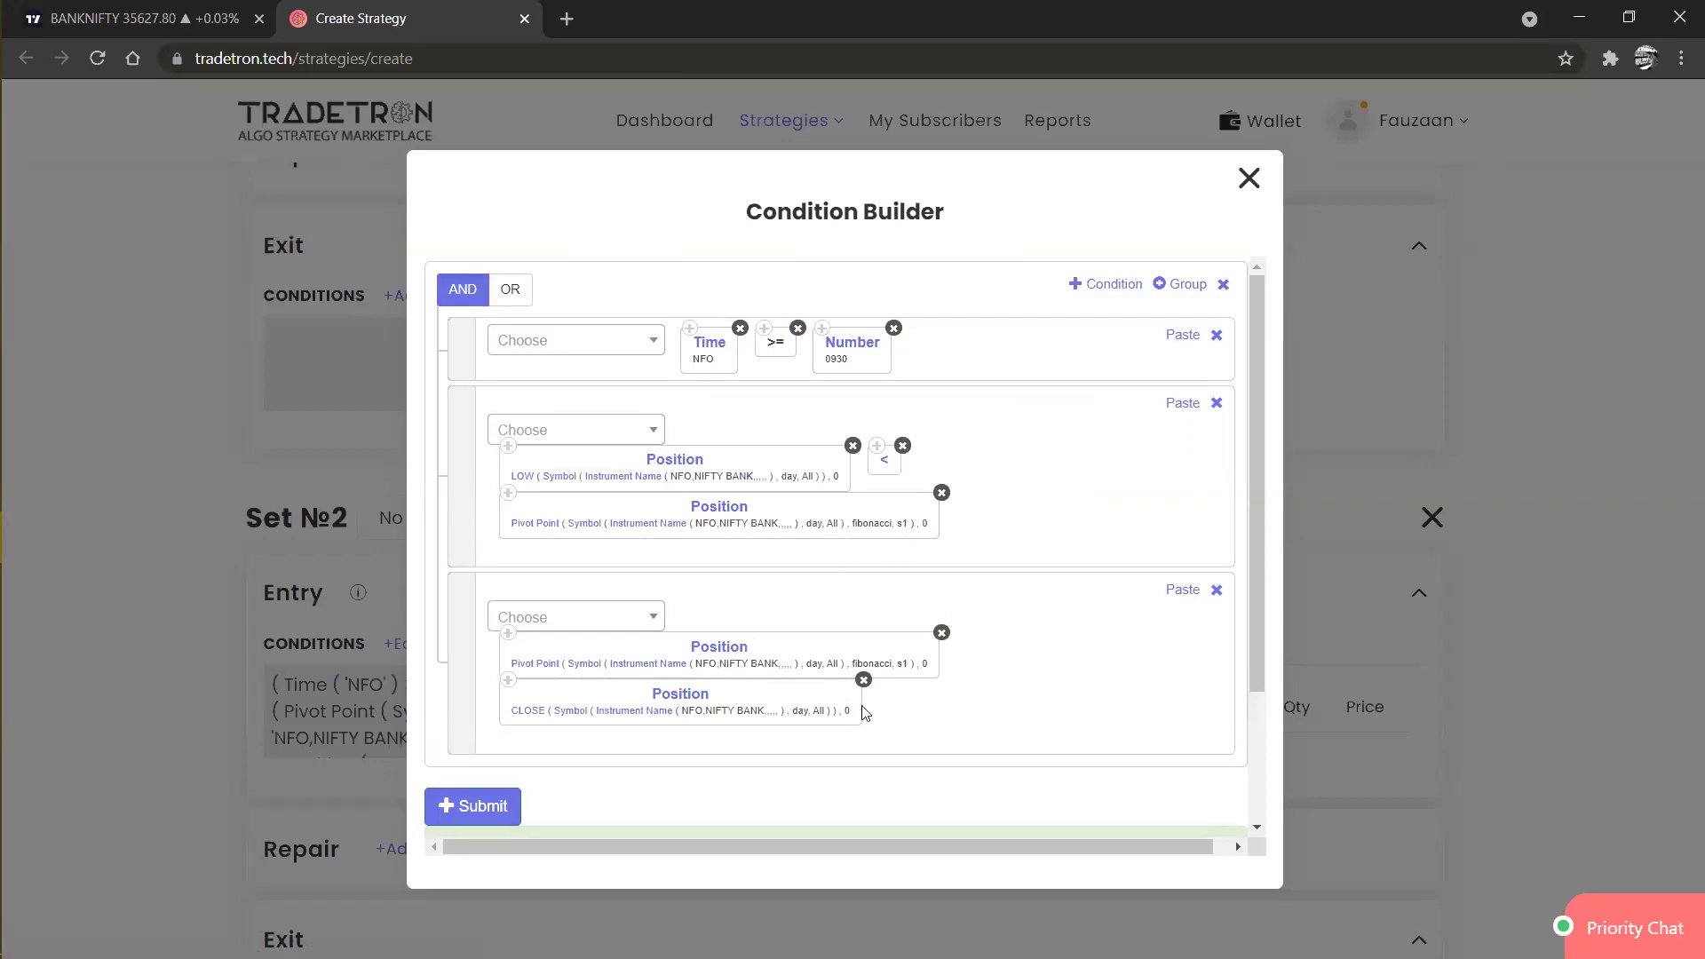
Rebuild the third condition to read CLOSE > Fibonacci s1 pivot and submit Set 2's entry conditions.
left_click(599, 617)
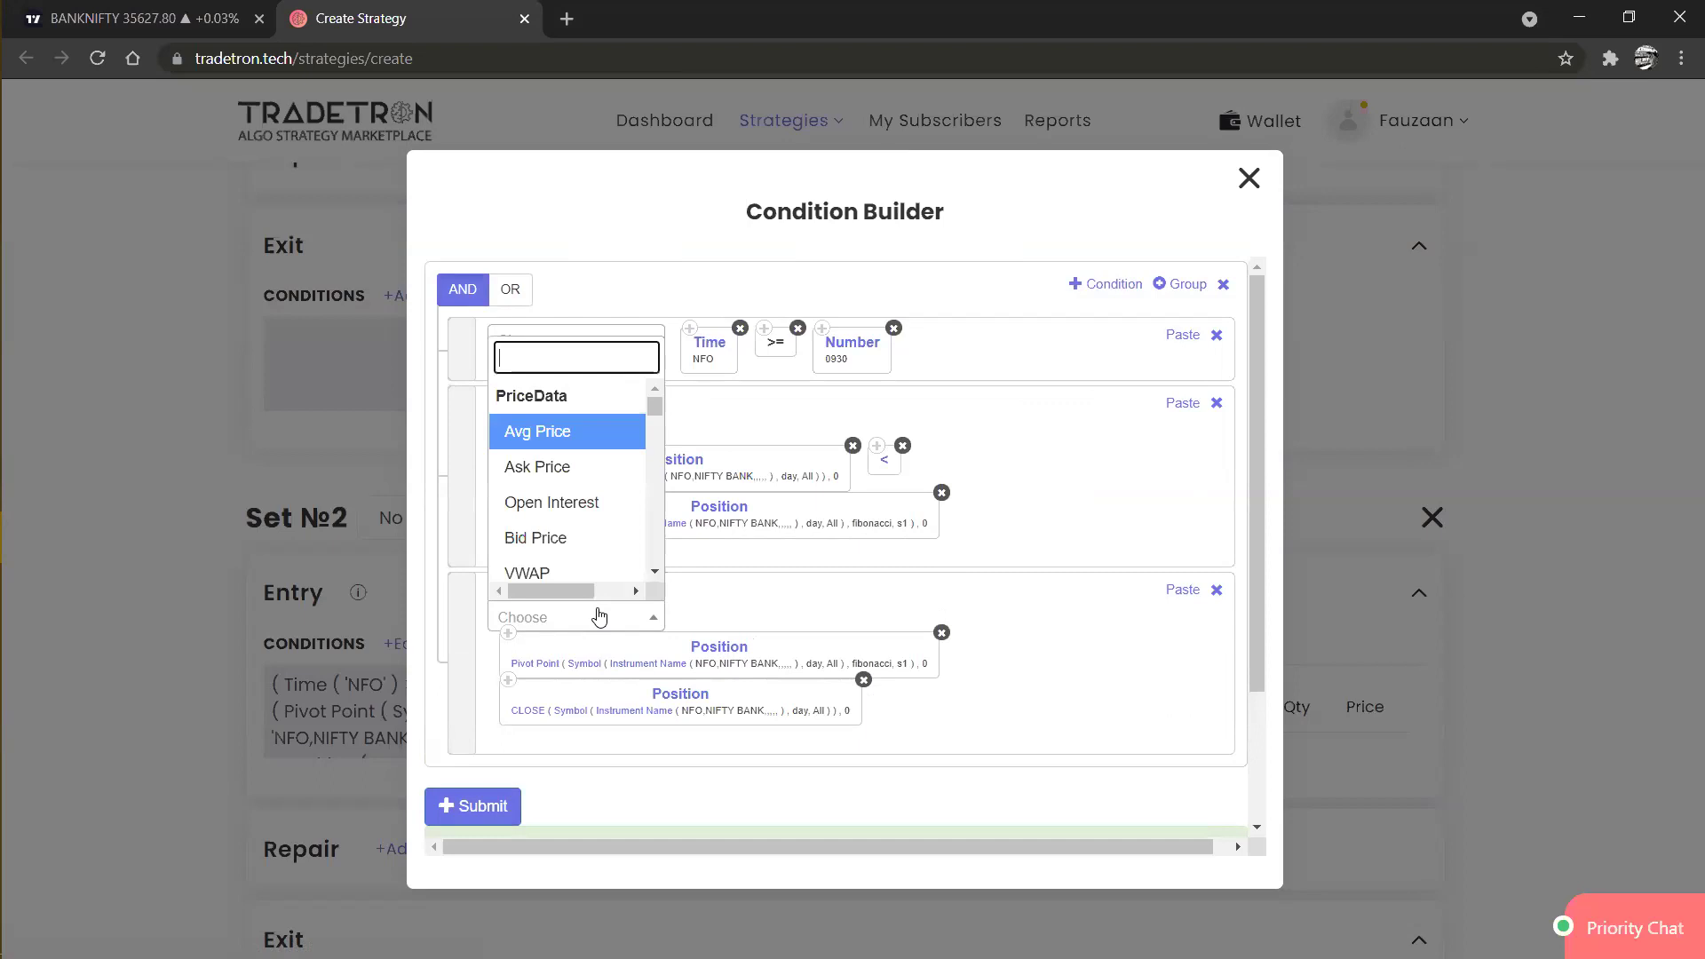
type(">")
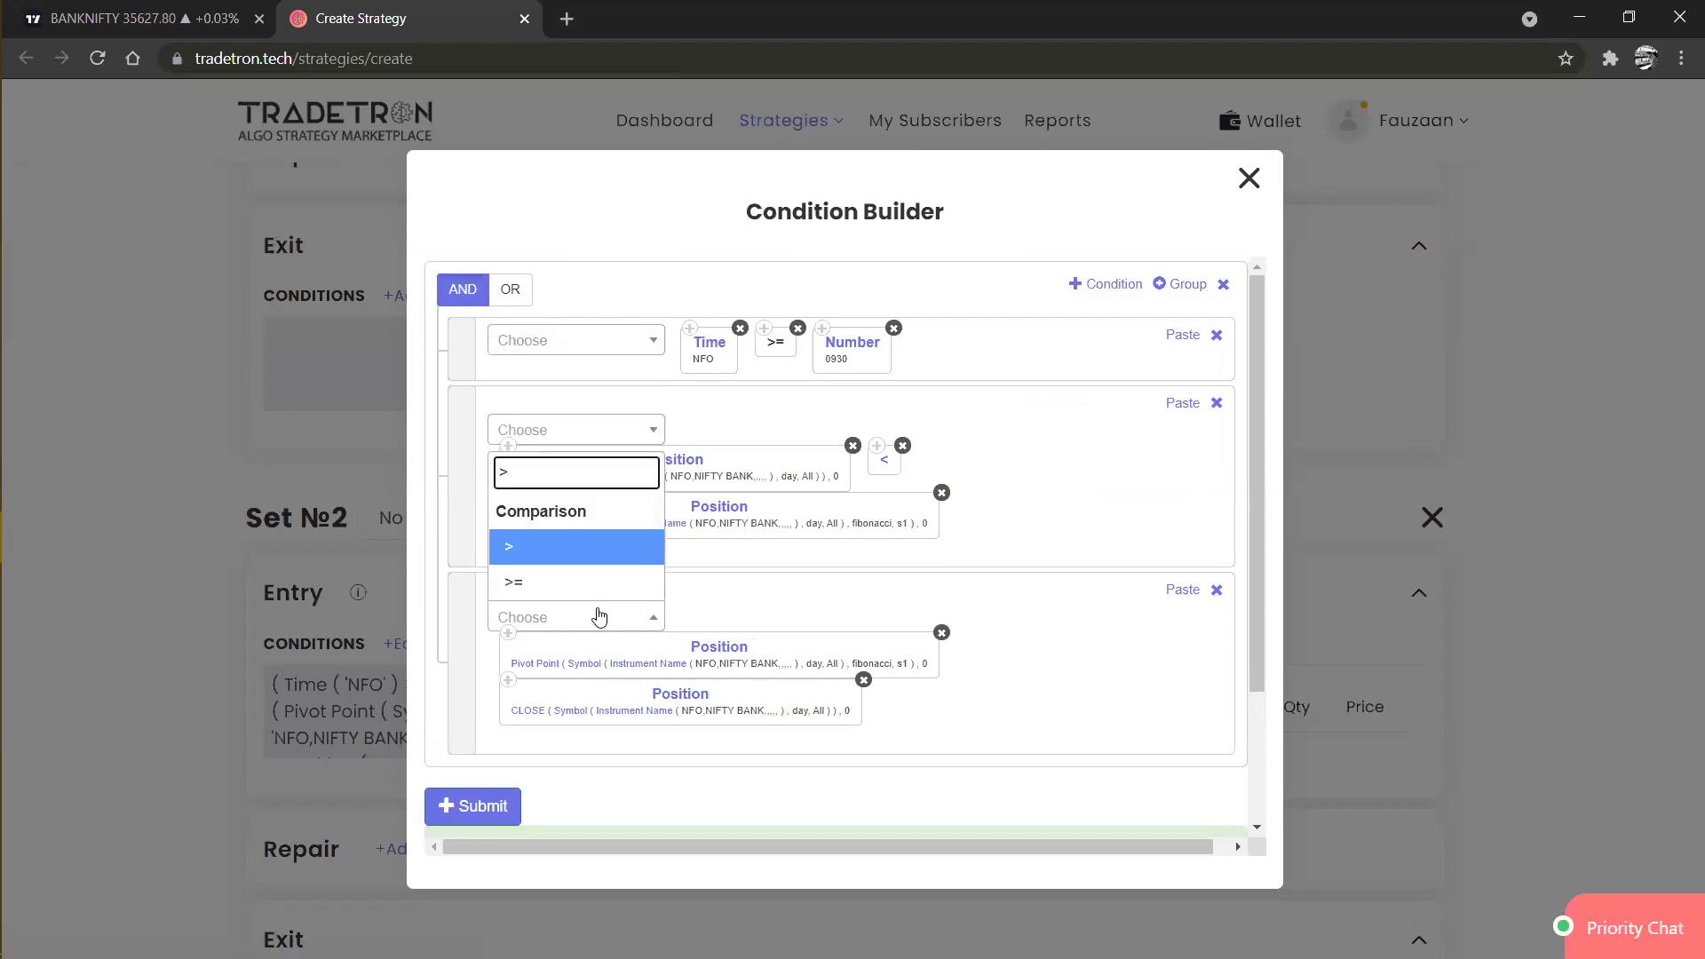
key("Return")
left_click_drag(653, 714, 658, 648)
left_click_drag(977, 696, 1066, 689)
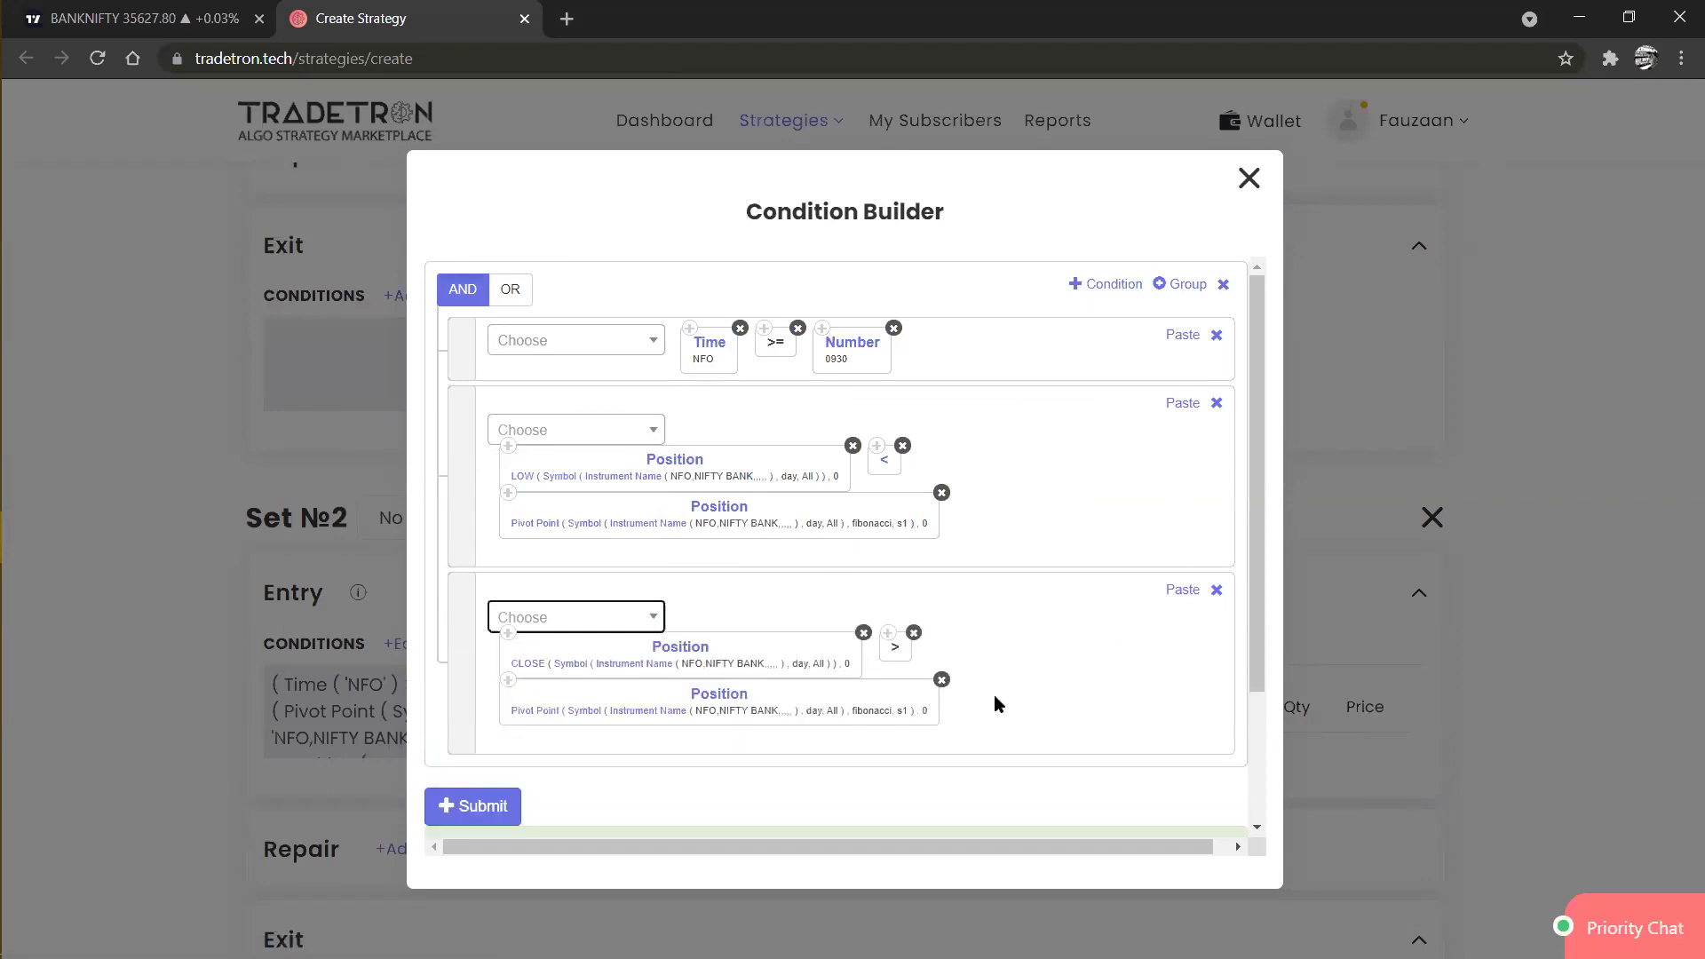
left_click(495, 807)
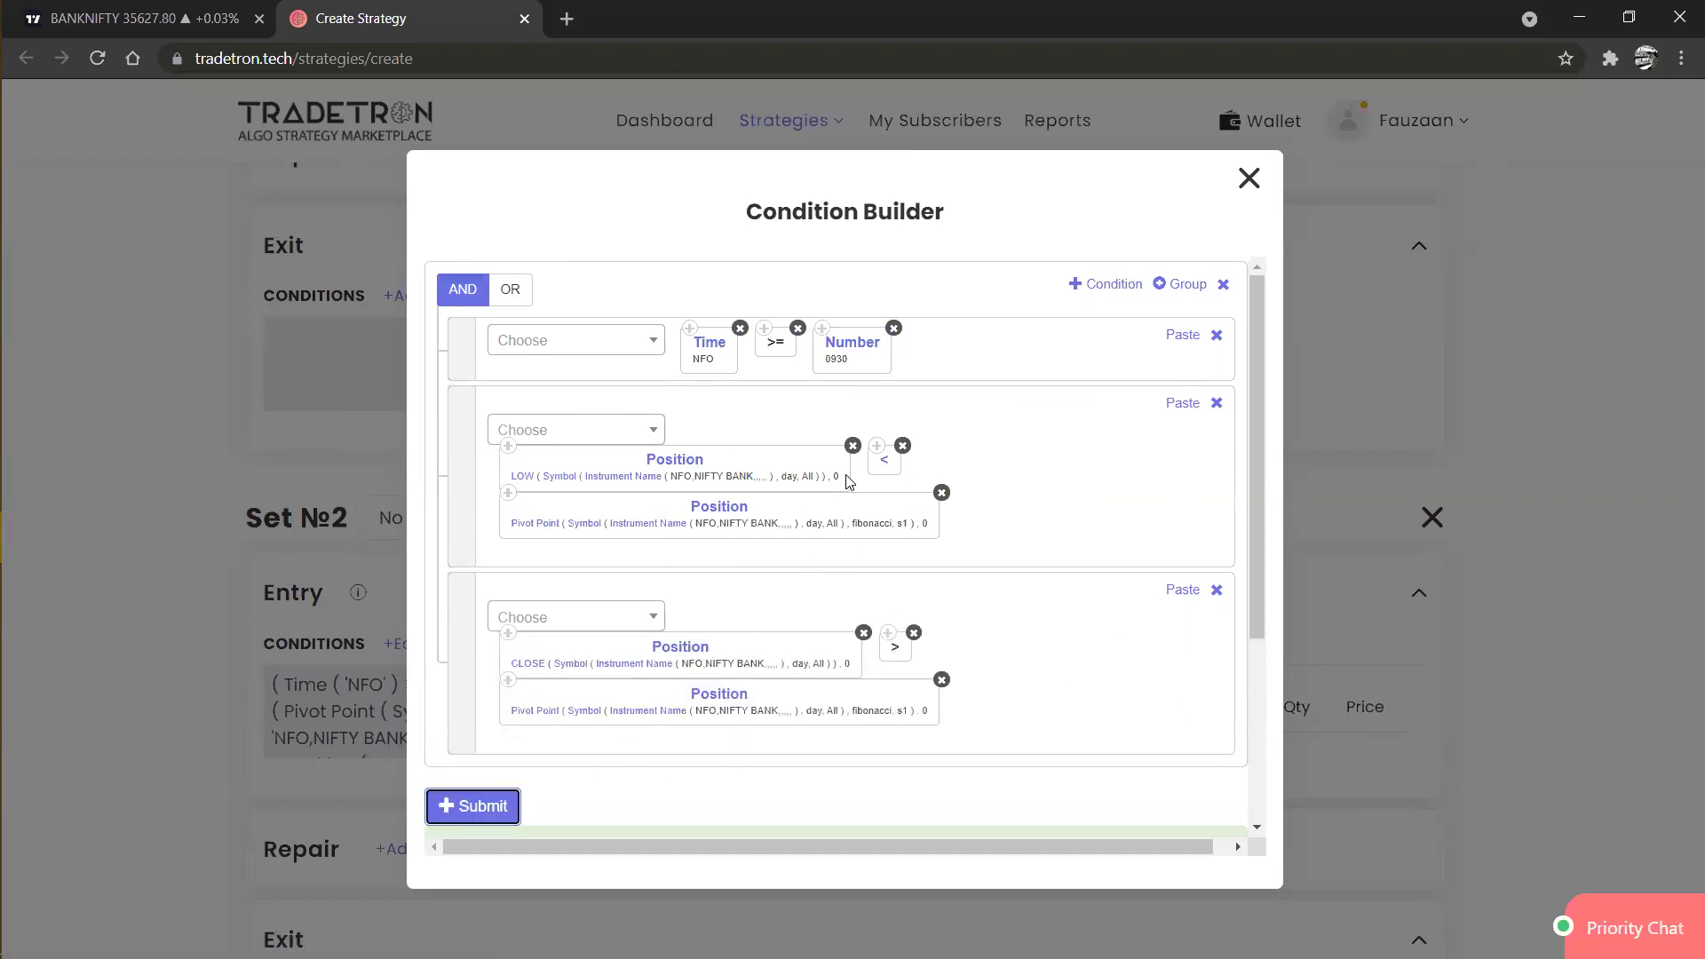
Close the condition builder and start a buy position for Set 2's entry with exchange NFO, type Futures and underlying NIFTY BANK.
left_click(1248, 179)
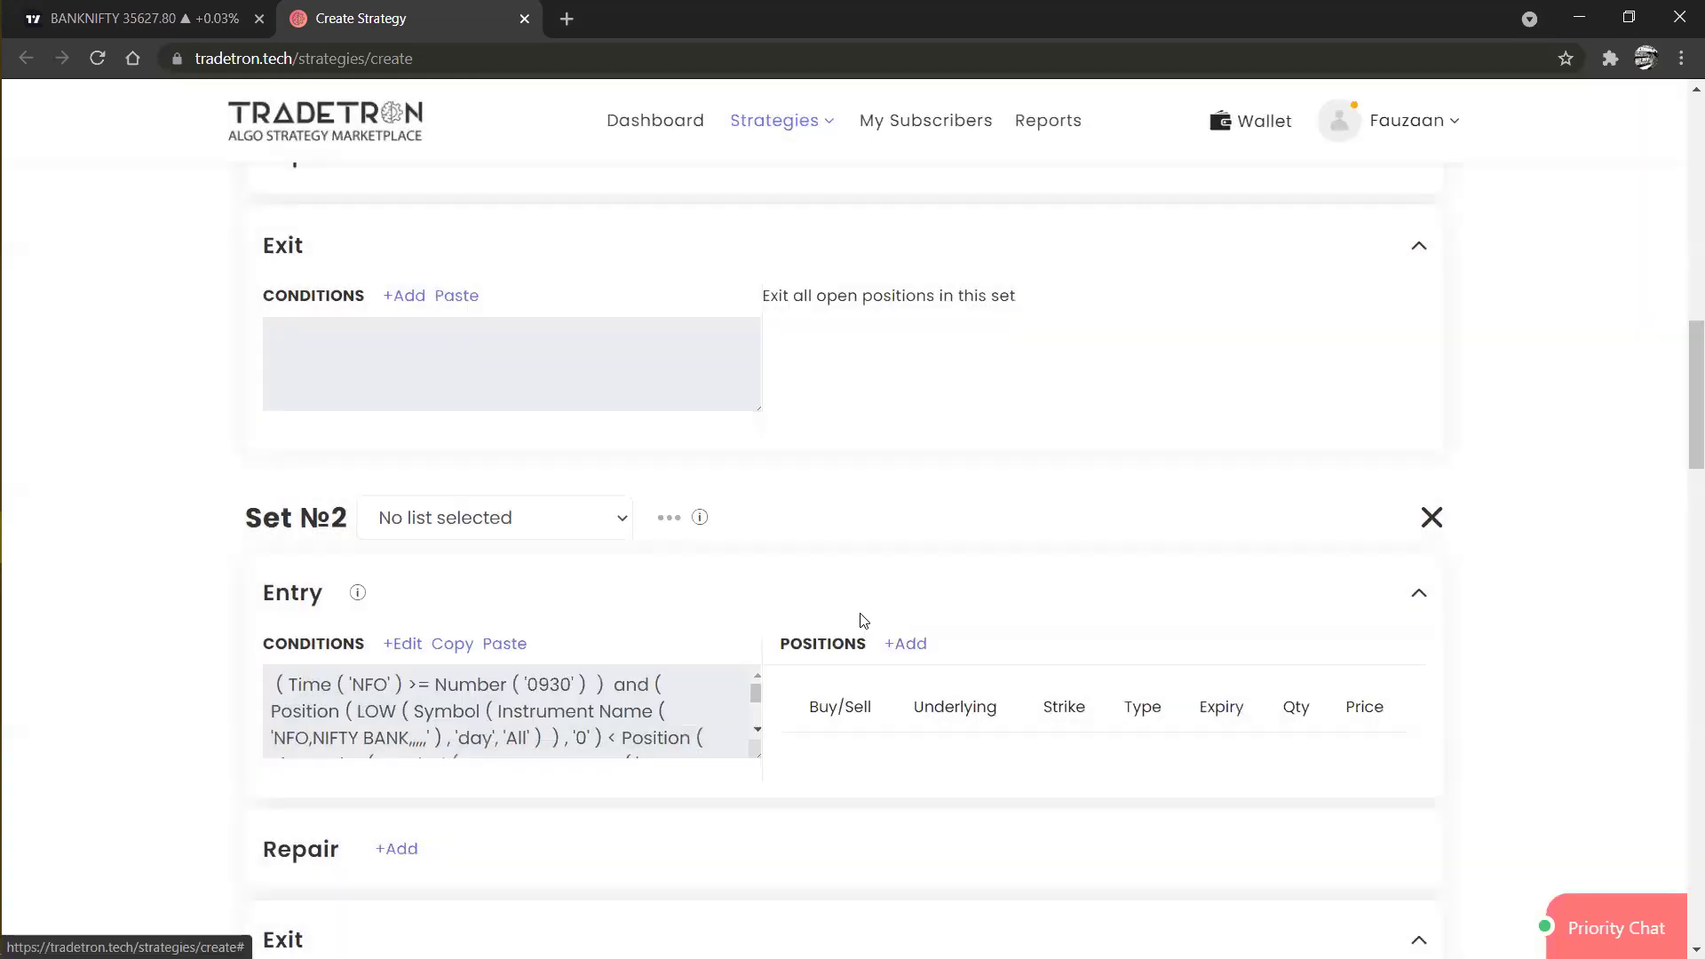
left_click(891, 648)
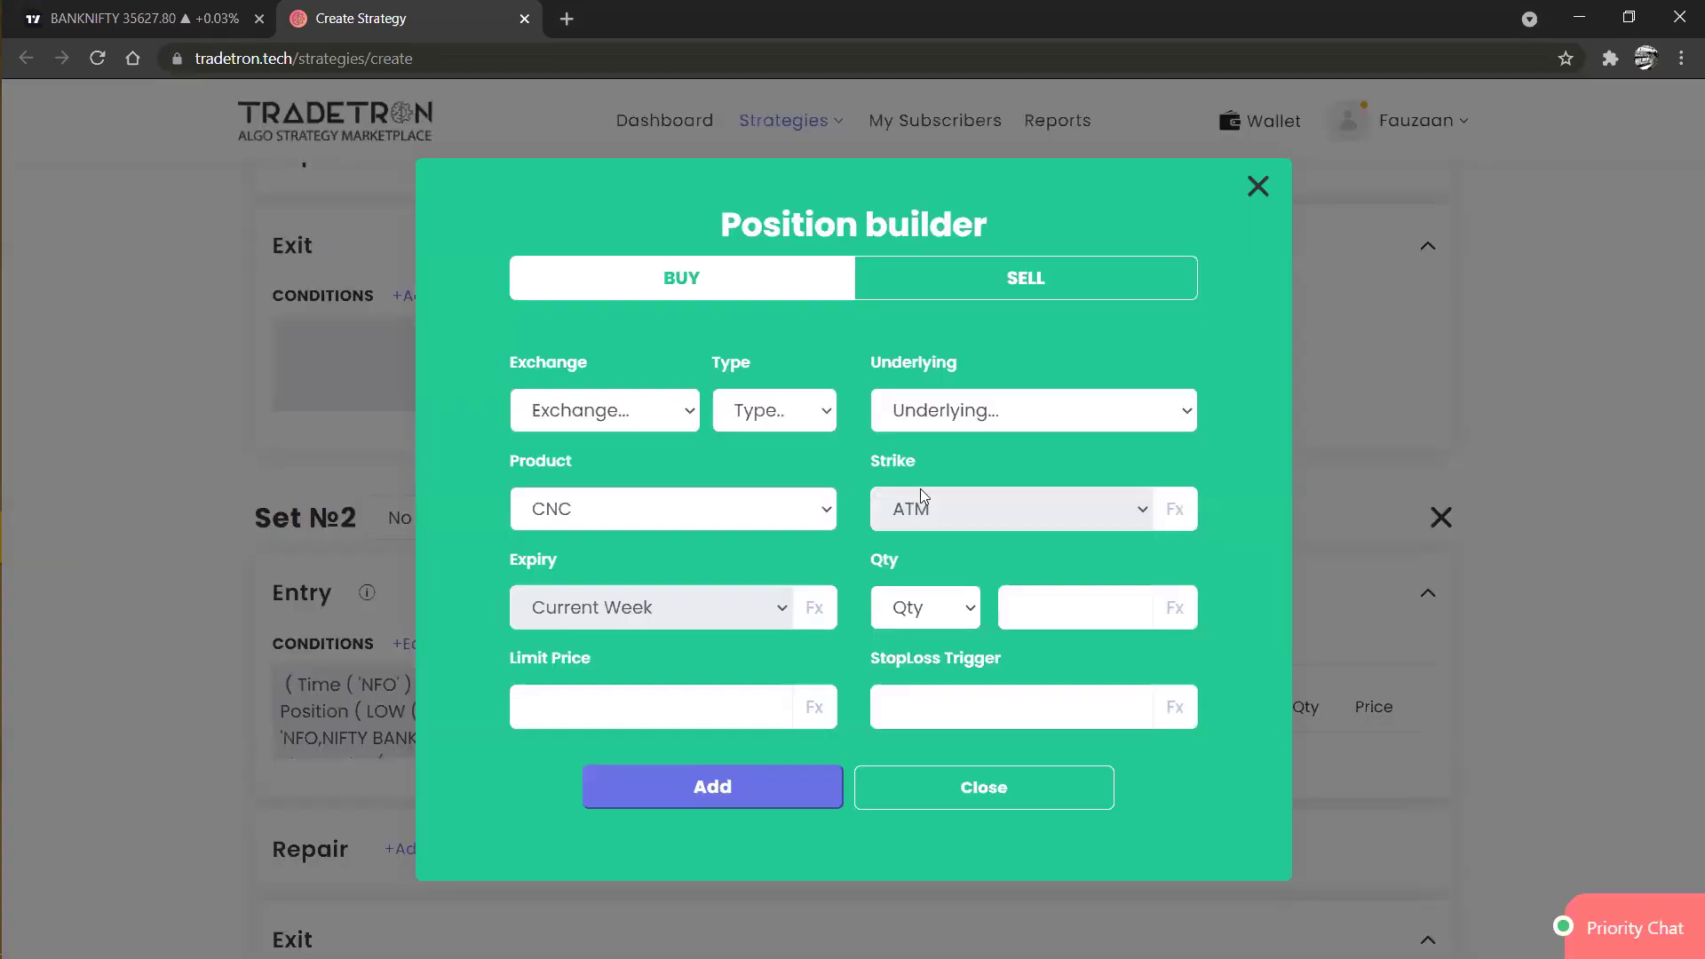
left_click(641, 419)
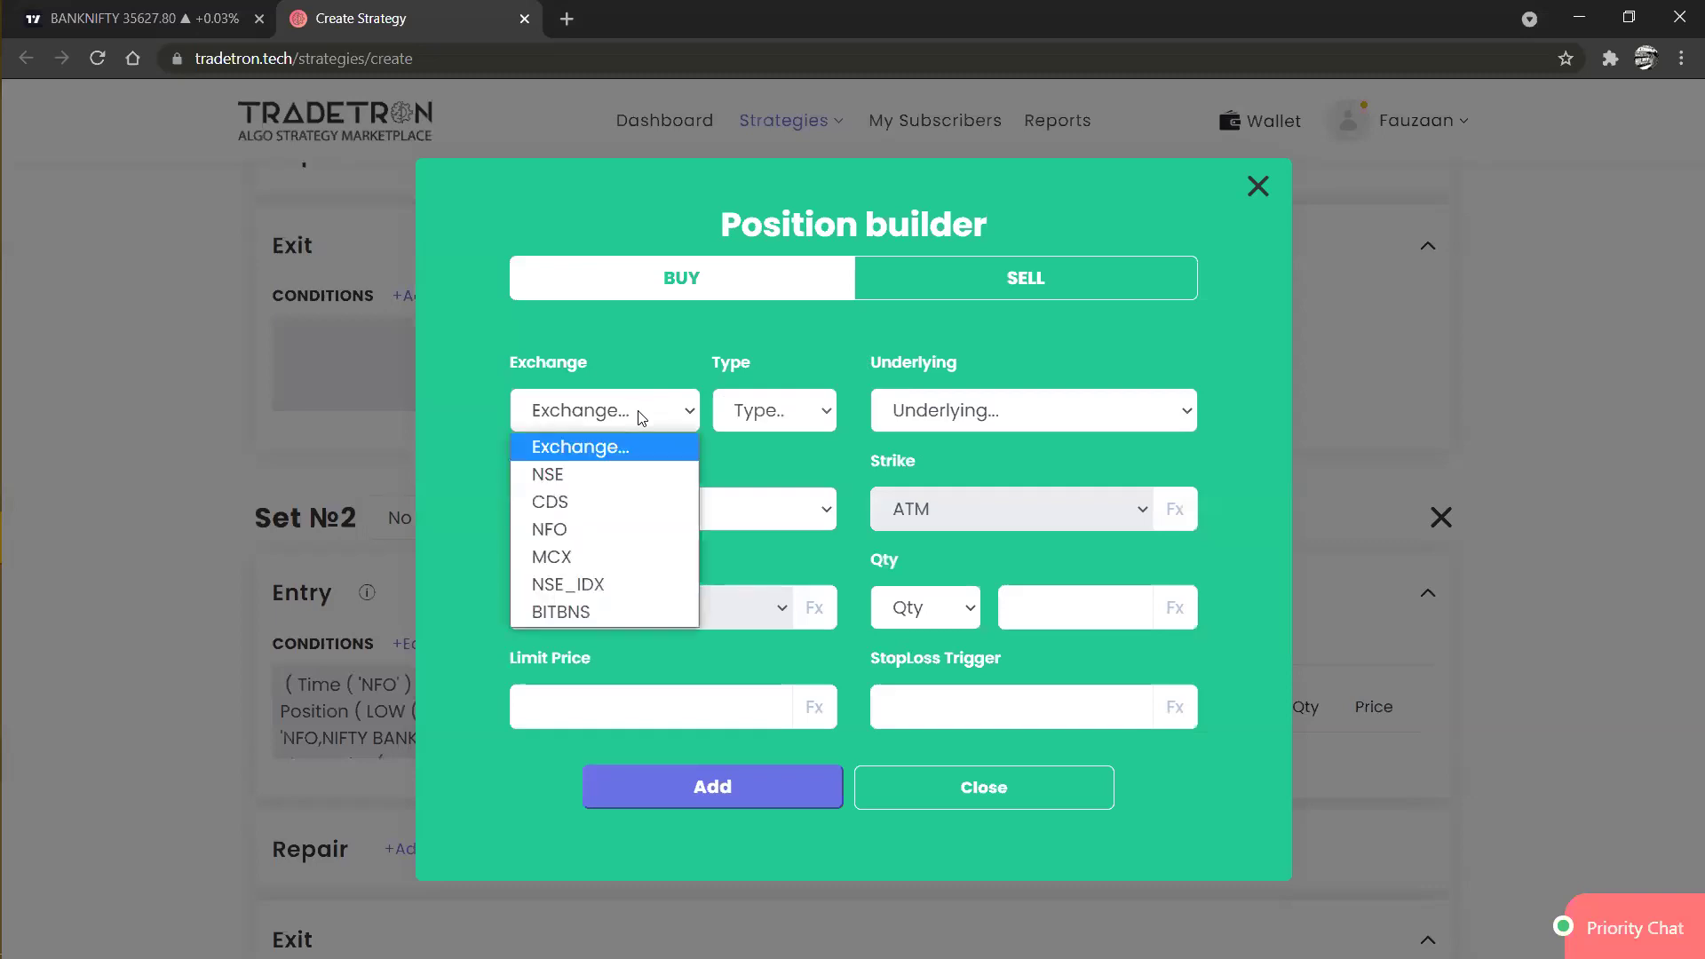
key("Down")
key("Down")
key("Down")
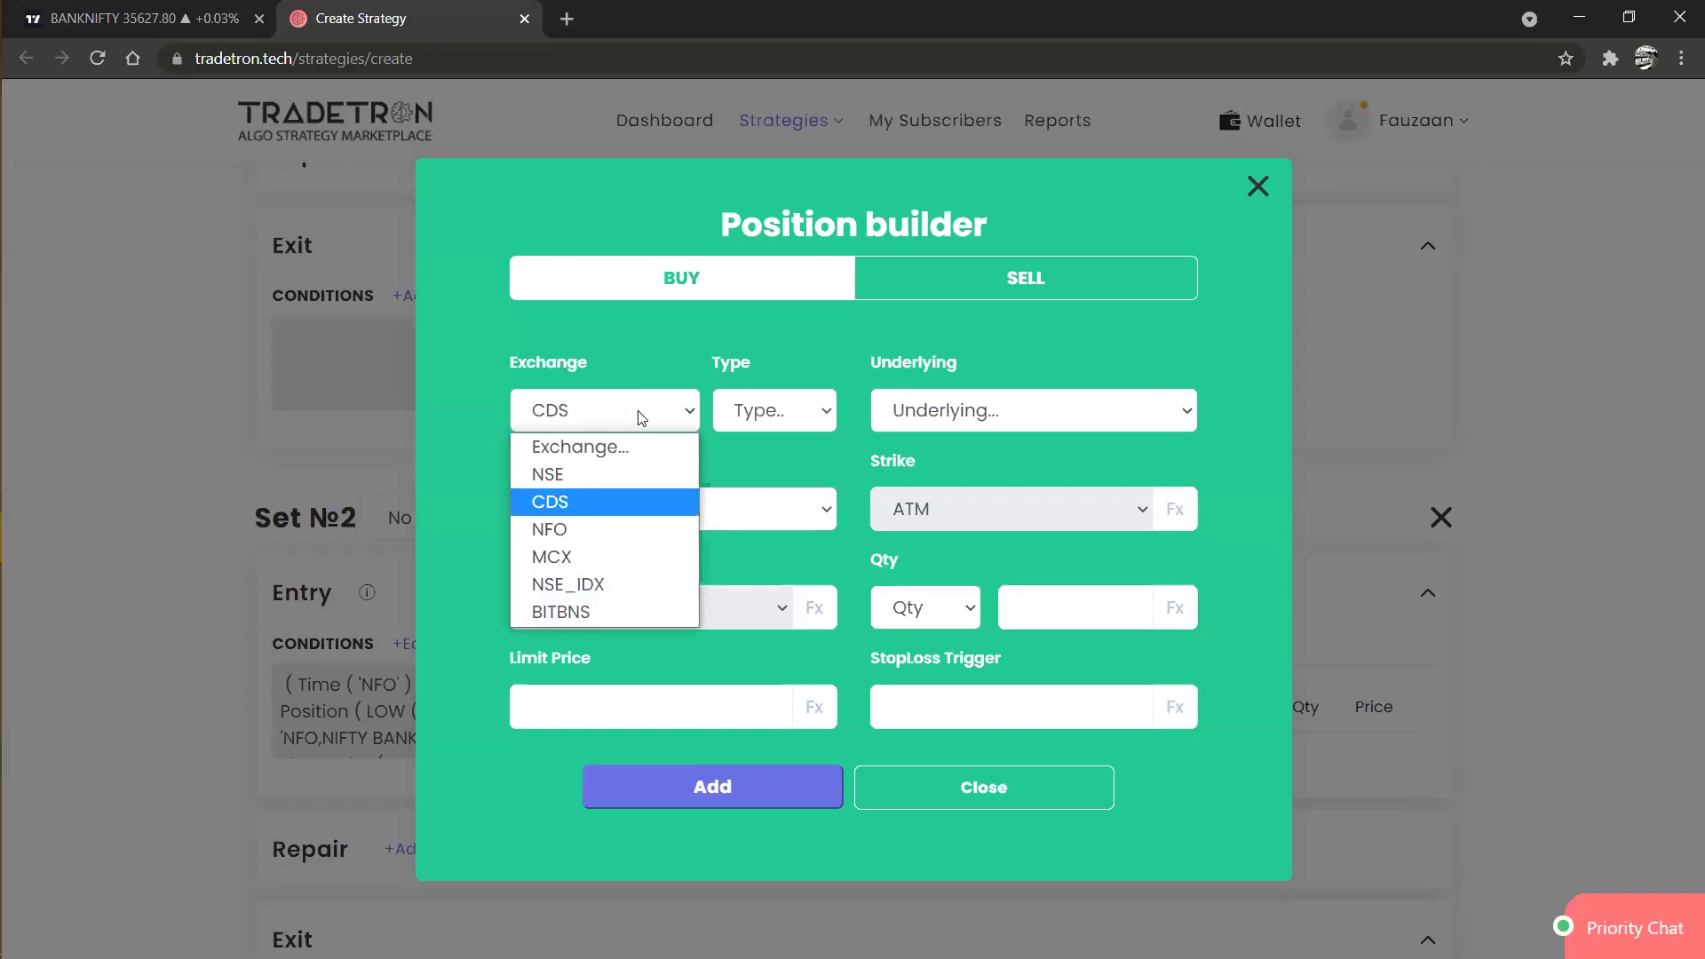
key("Return")
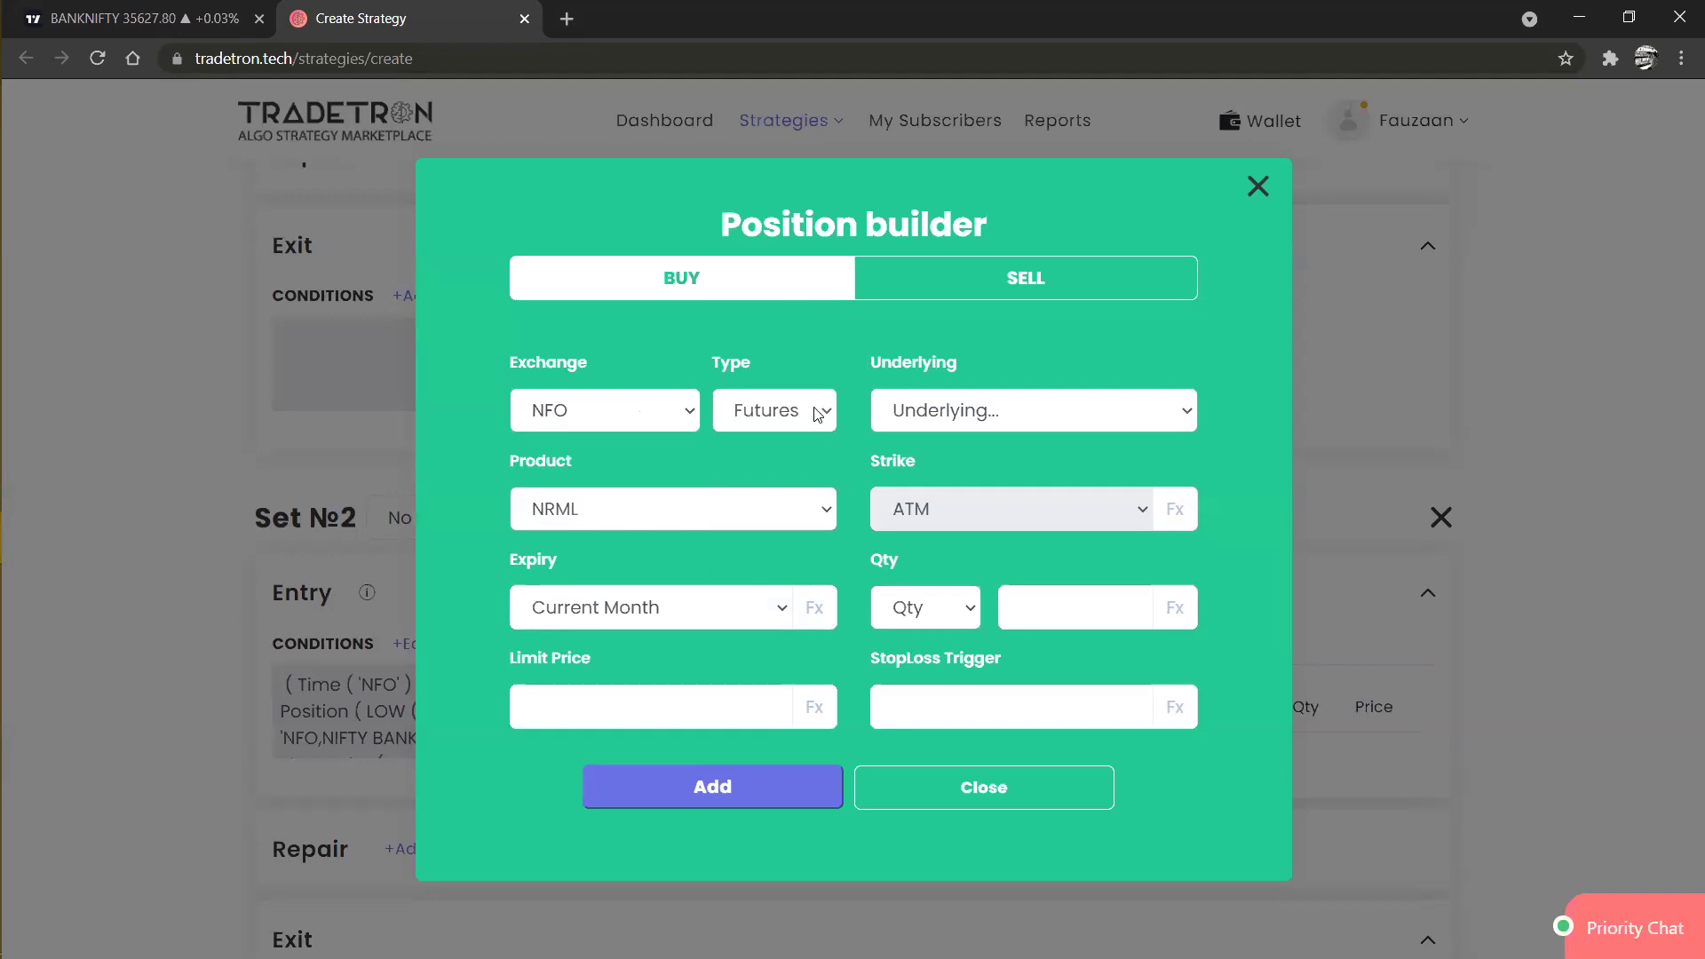
left_click(924, 415)
type("nifty")
key("Down")
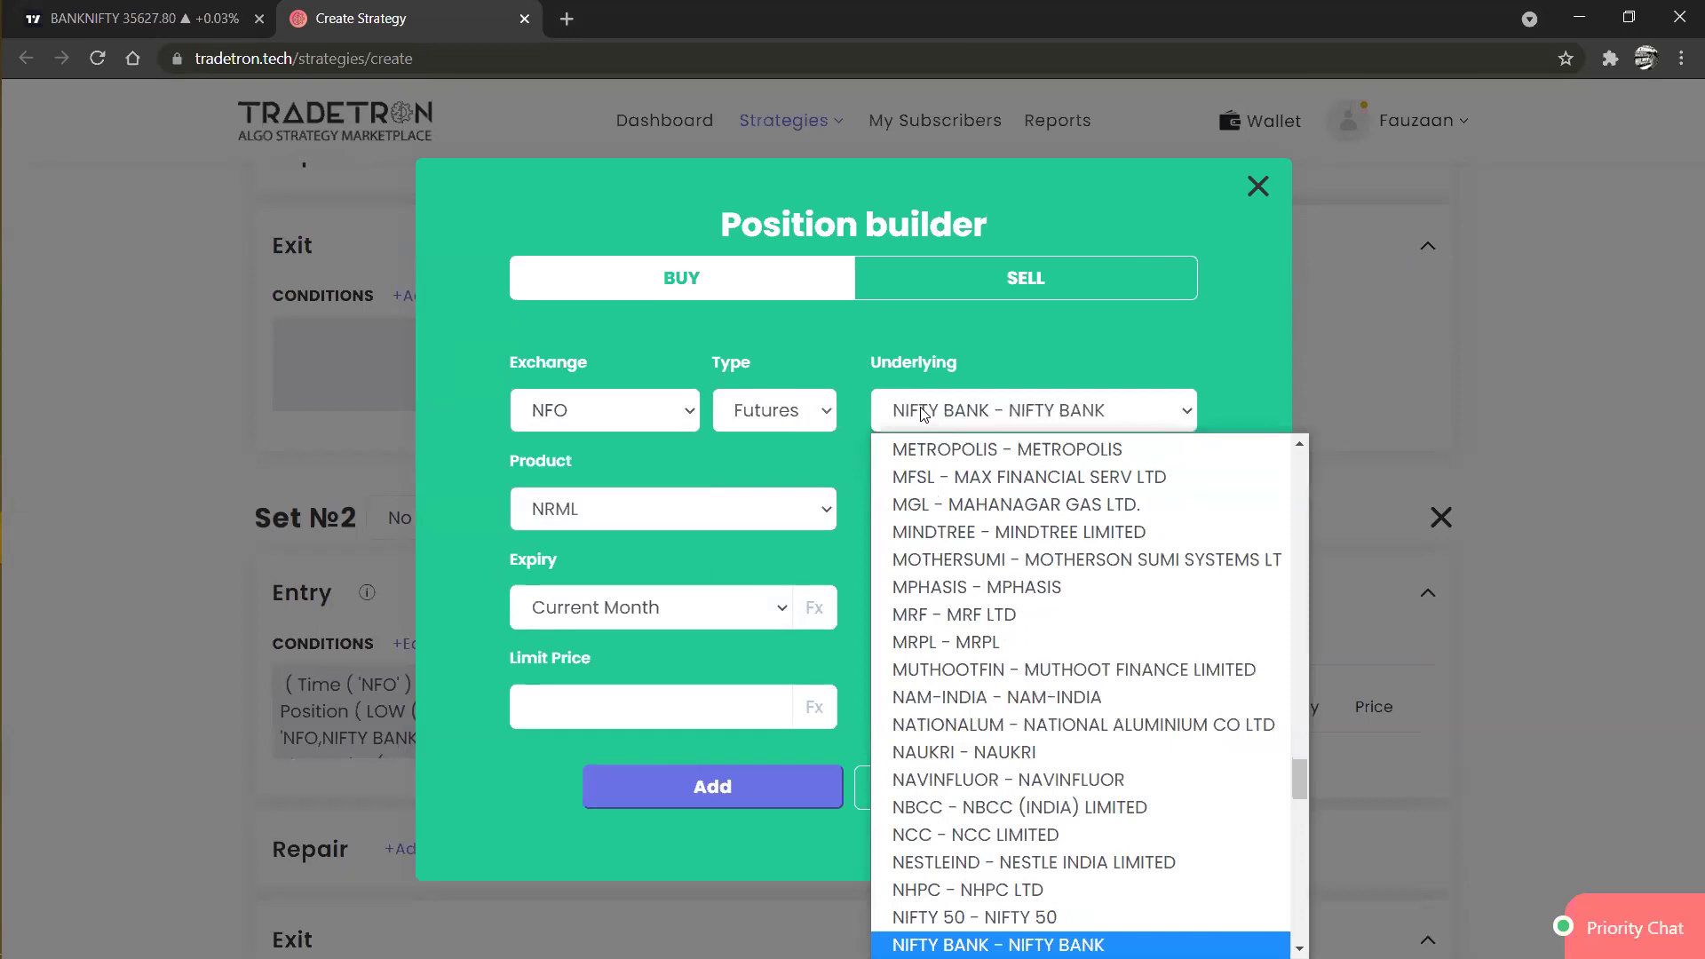
key("Return")
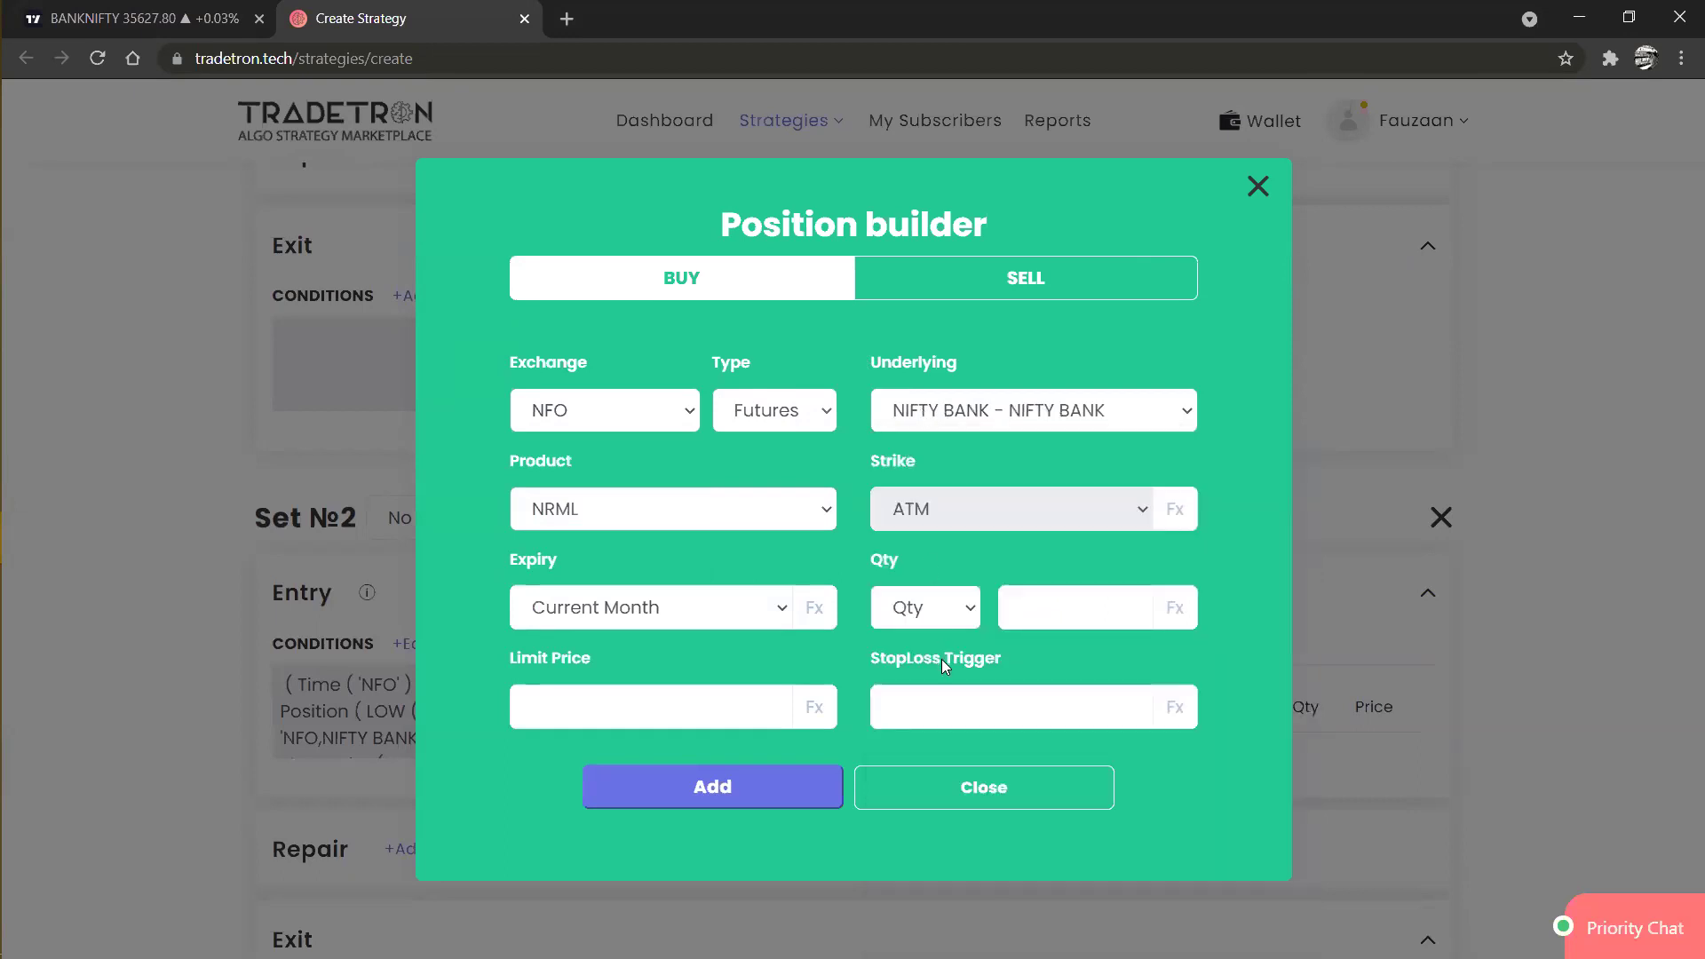
Set the position's quantity to 1 lot, add it to Set 2's entry and close the position builder.
left_click(933, 612)
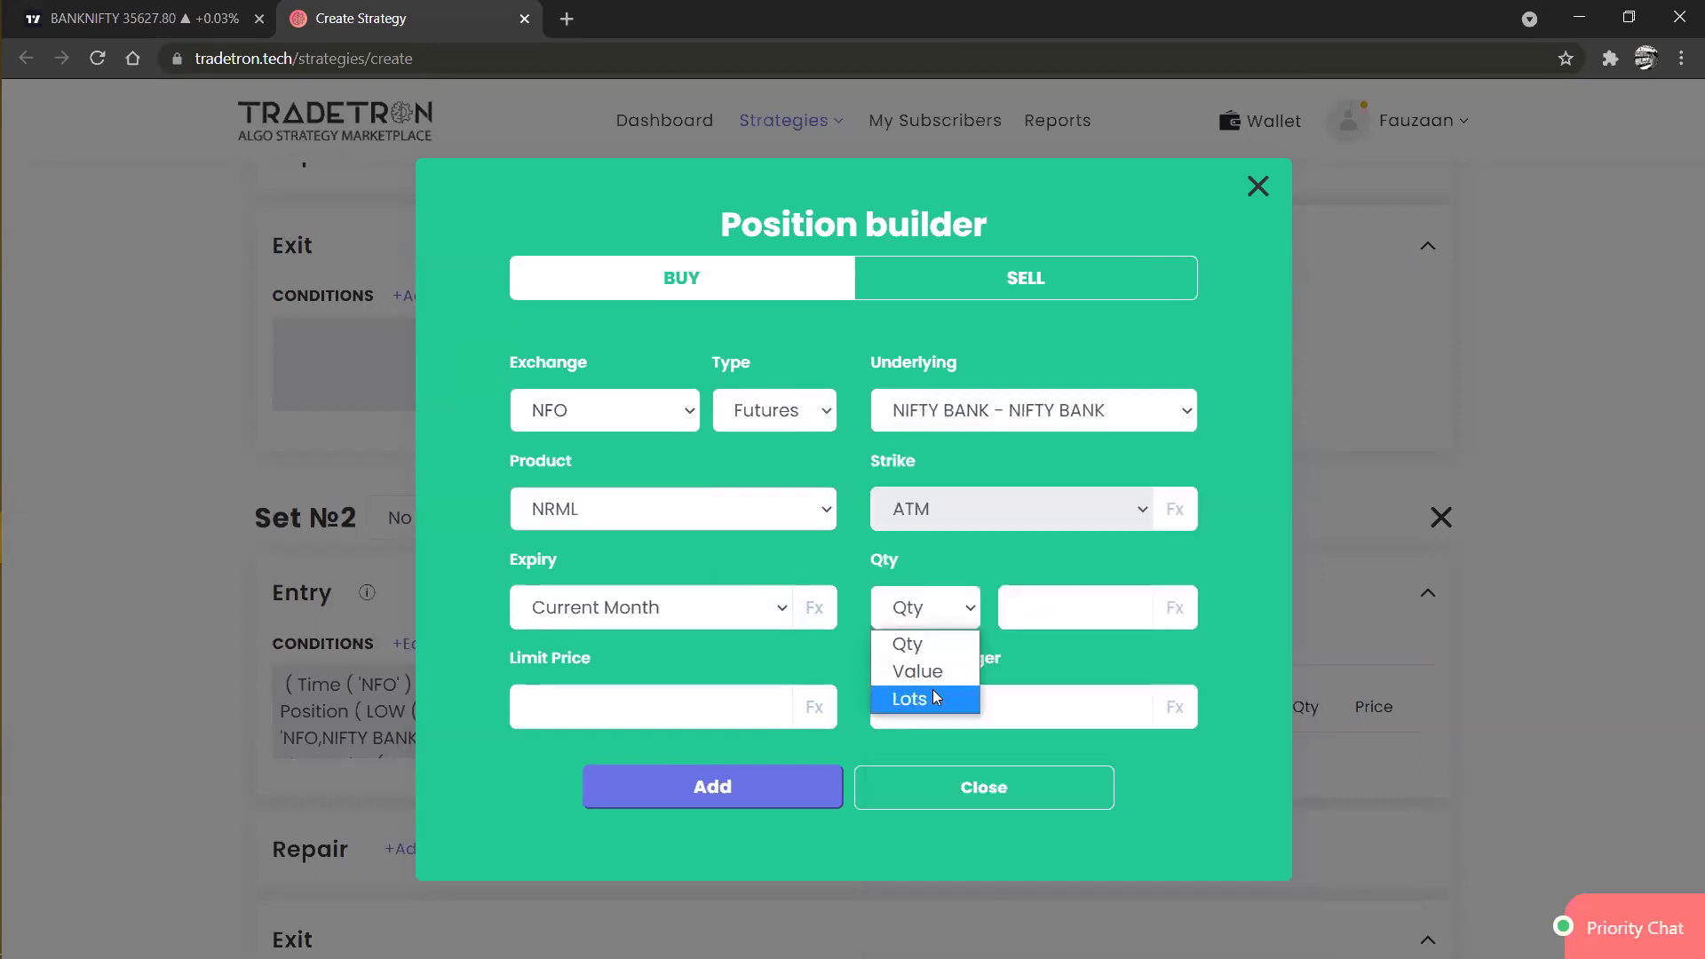
left_click(934, 693)
key("Tab")
type("1")
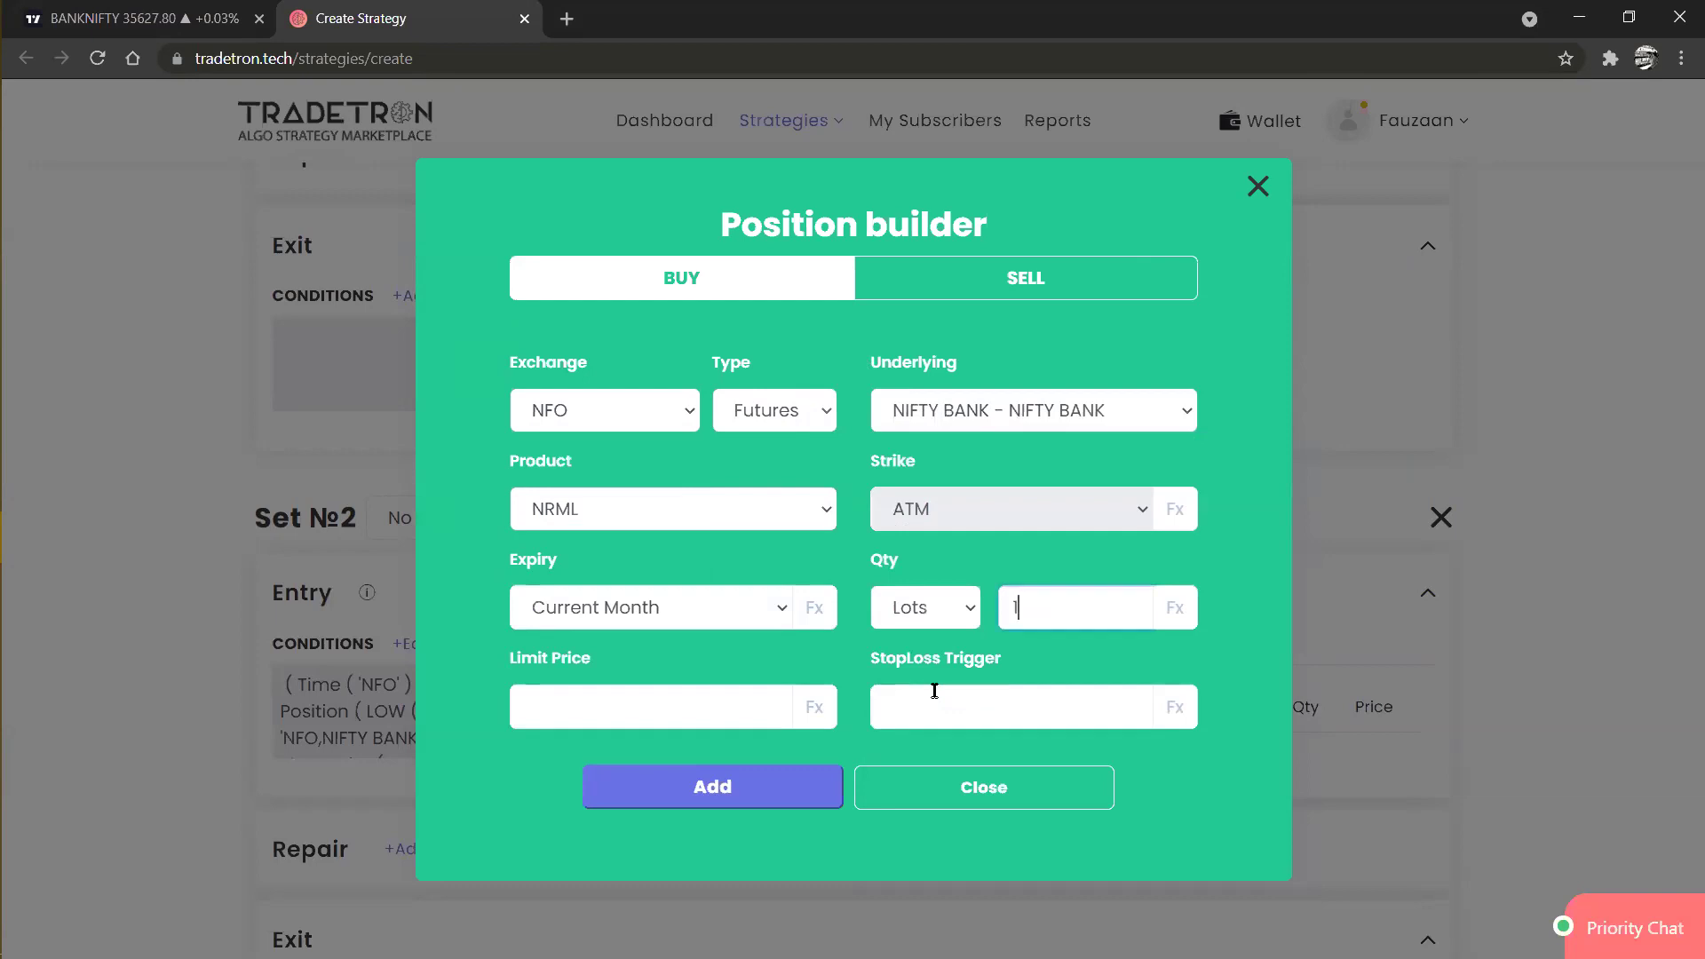
left_click(760, 798)
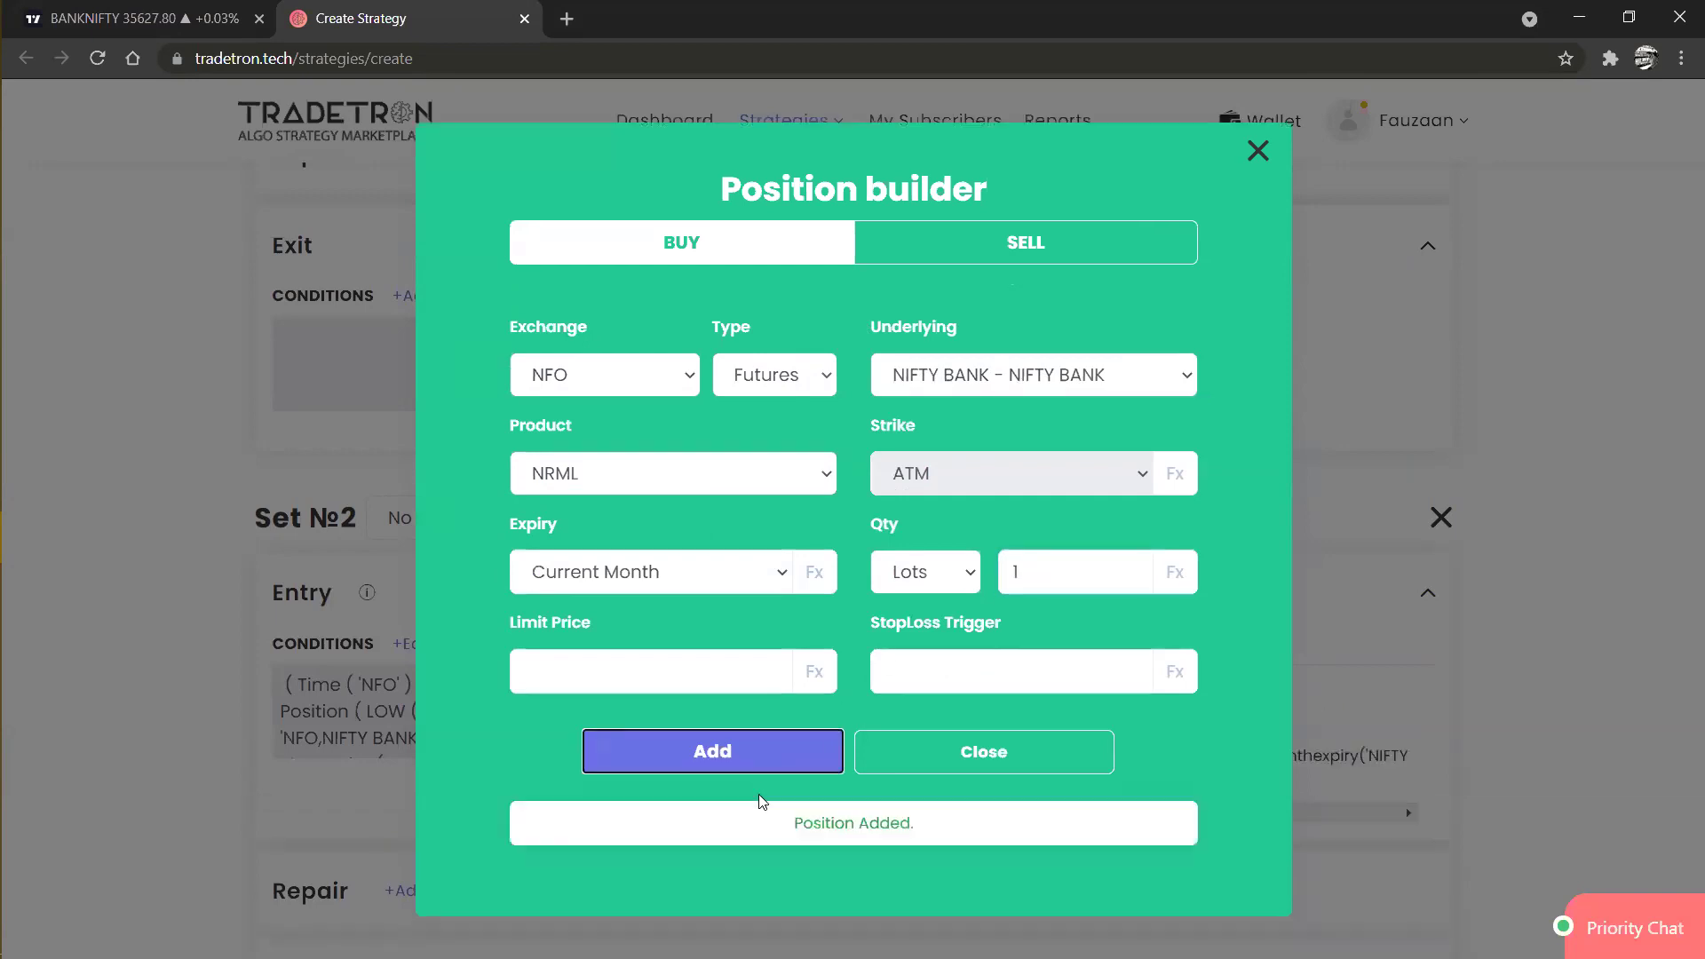
left_click(868, 750)
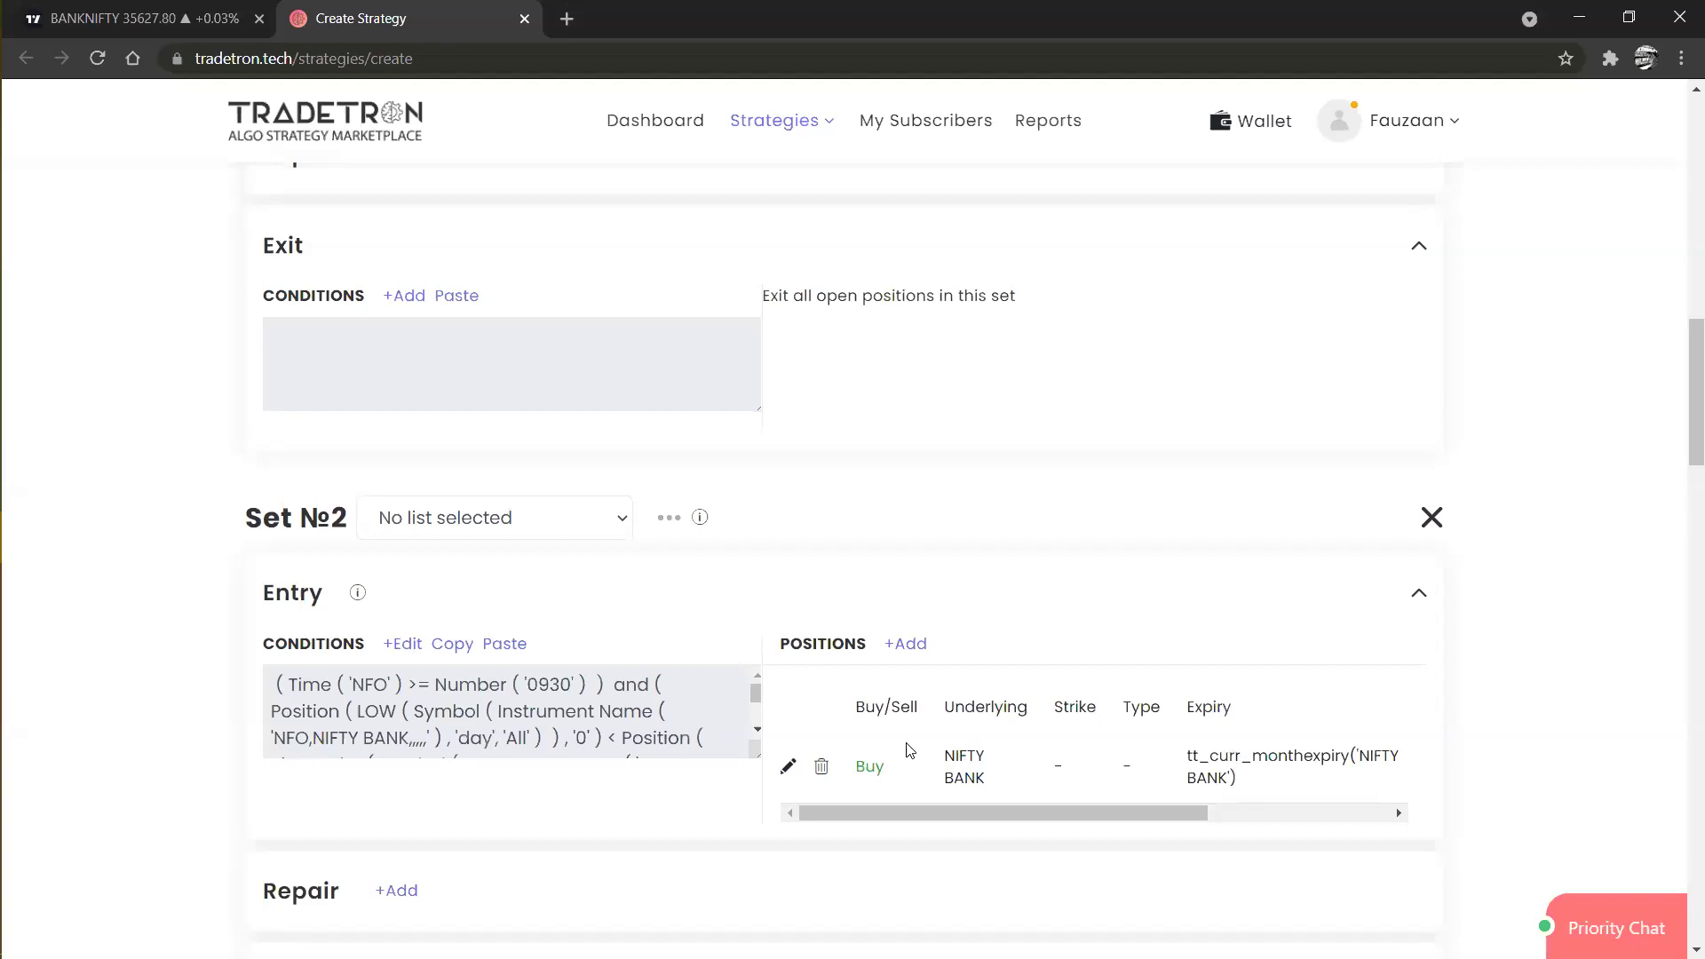
Start Set 1's exit condition with the LTP keyword, using Traded Instrument Name as its instrument.
left_click(413, 298)
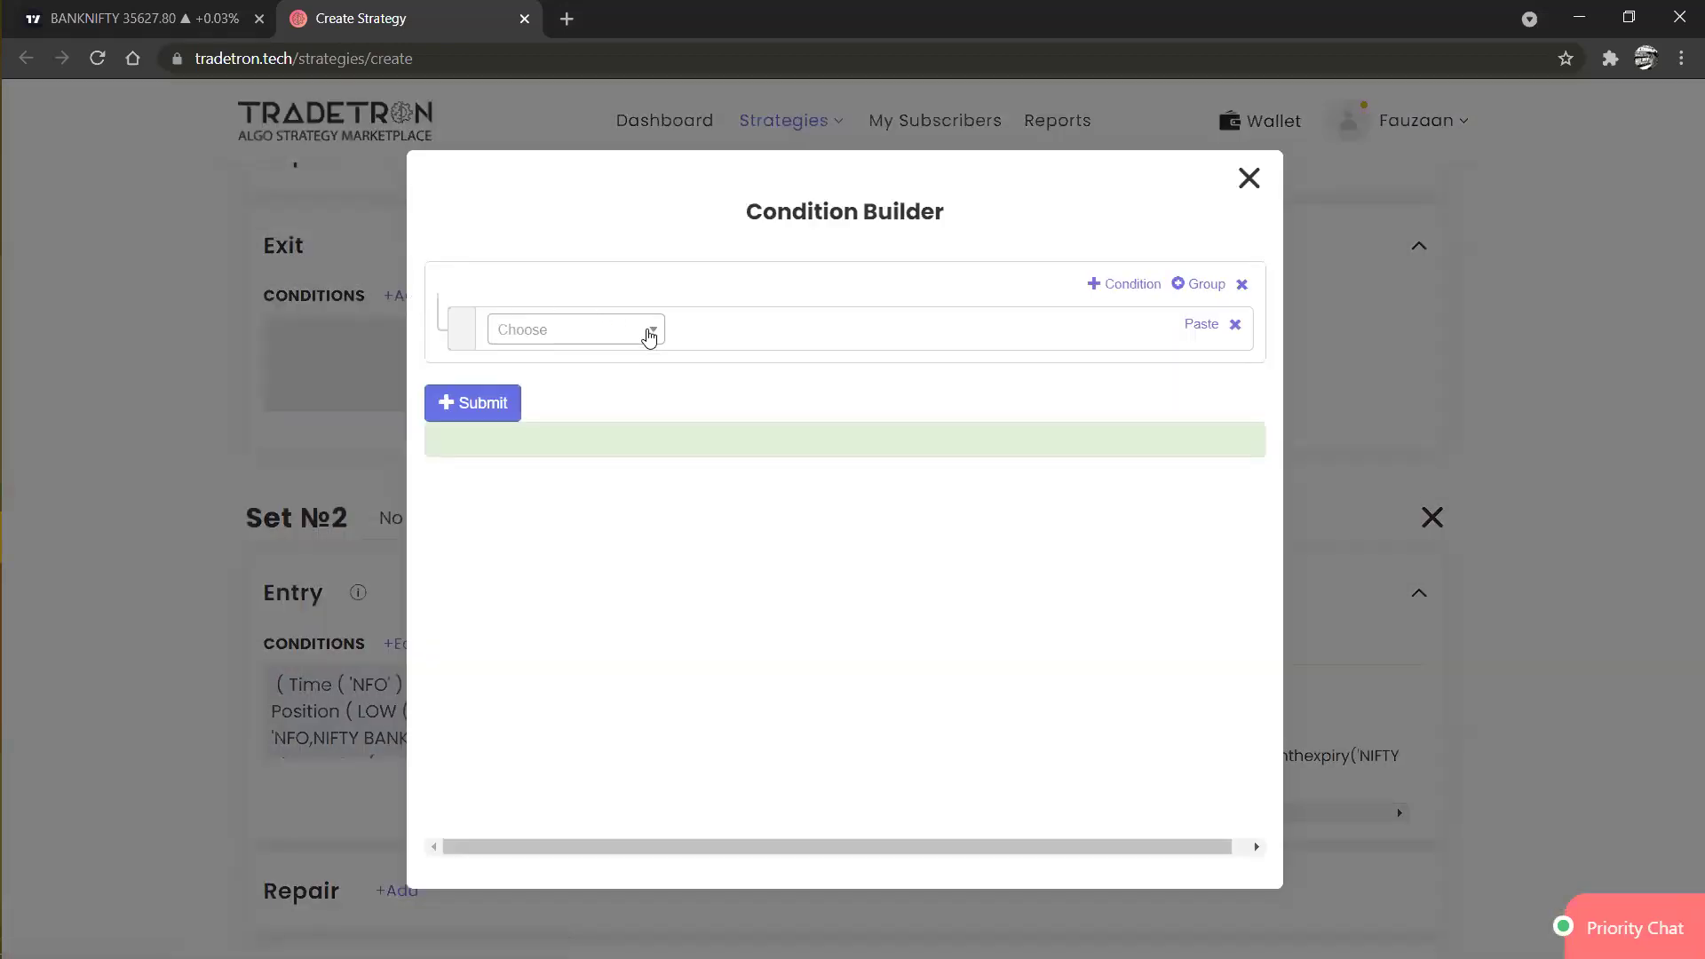
left_click(649, 336)
type("ltp")
key("Return")
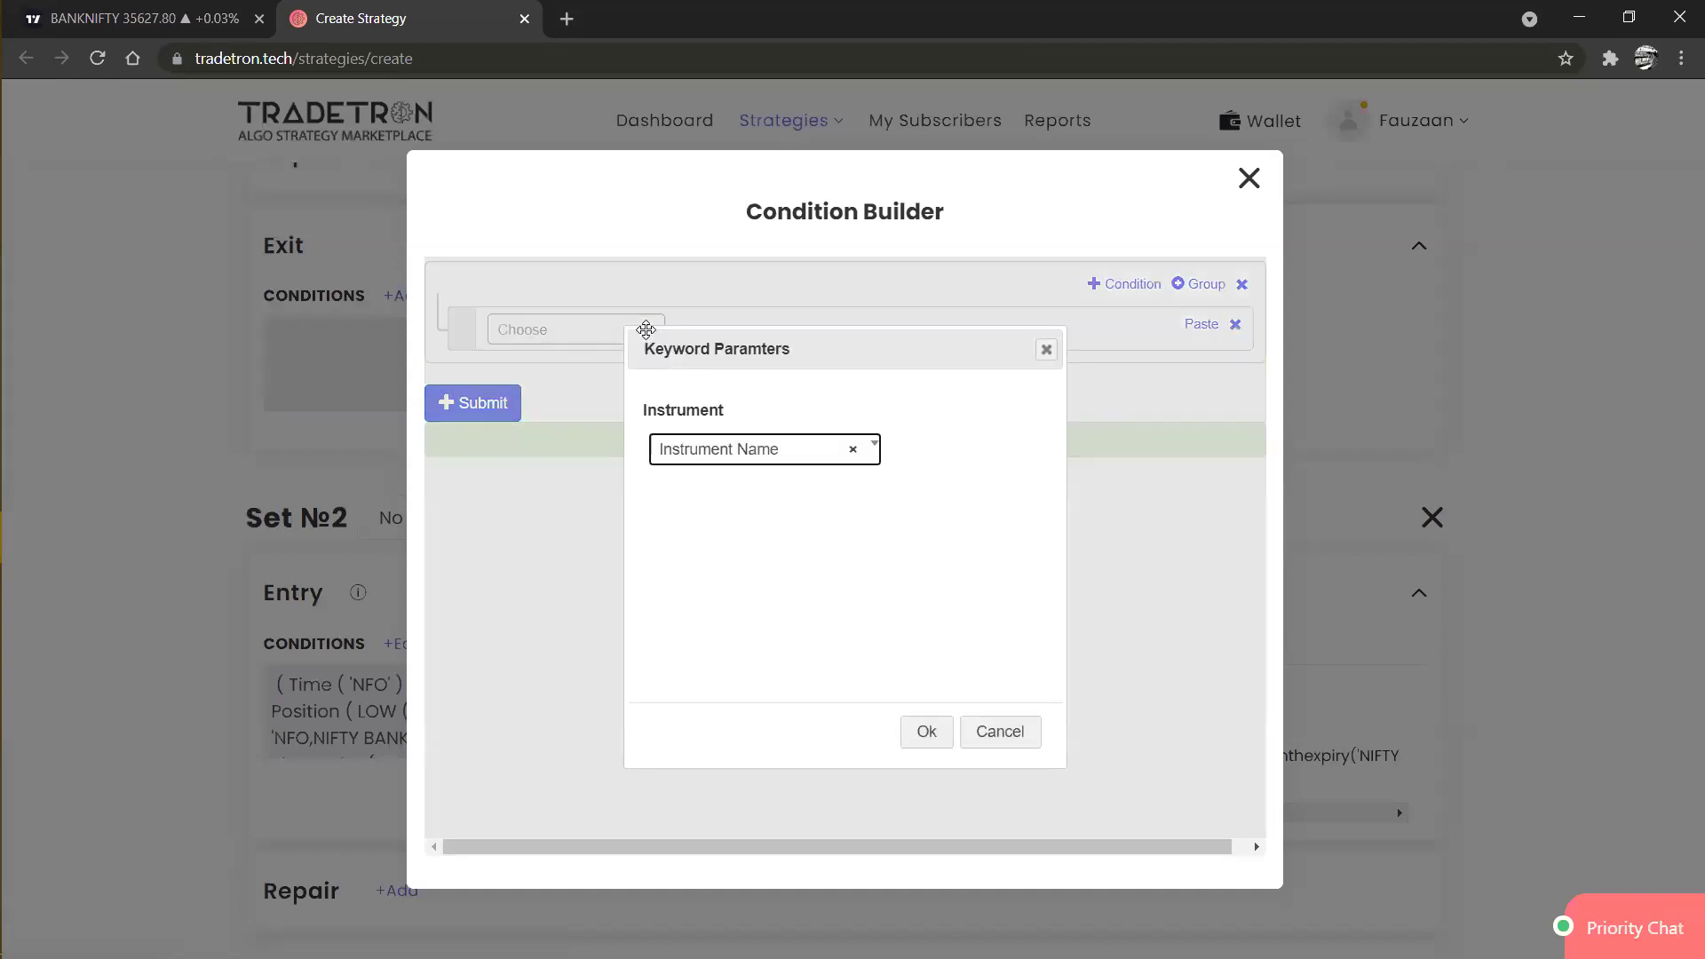
key("Tab")
key("Tab")
key("Tab")
key("Tab")
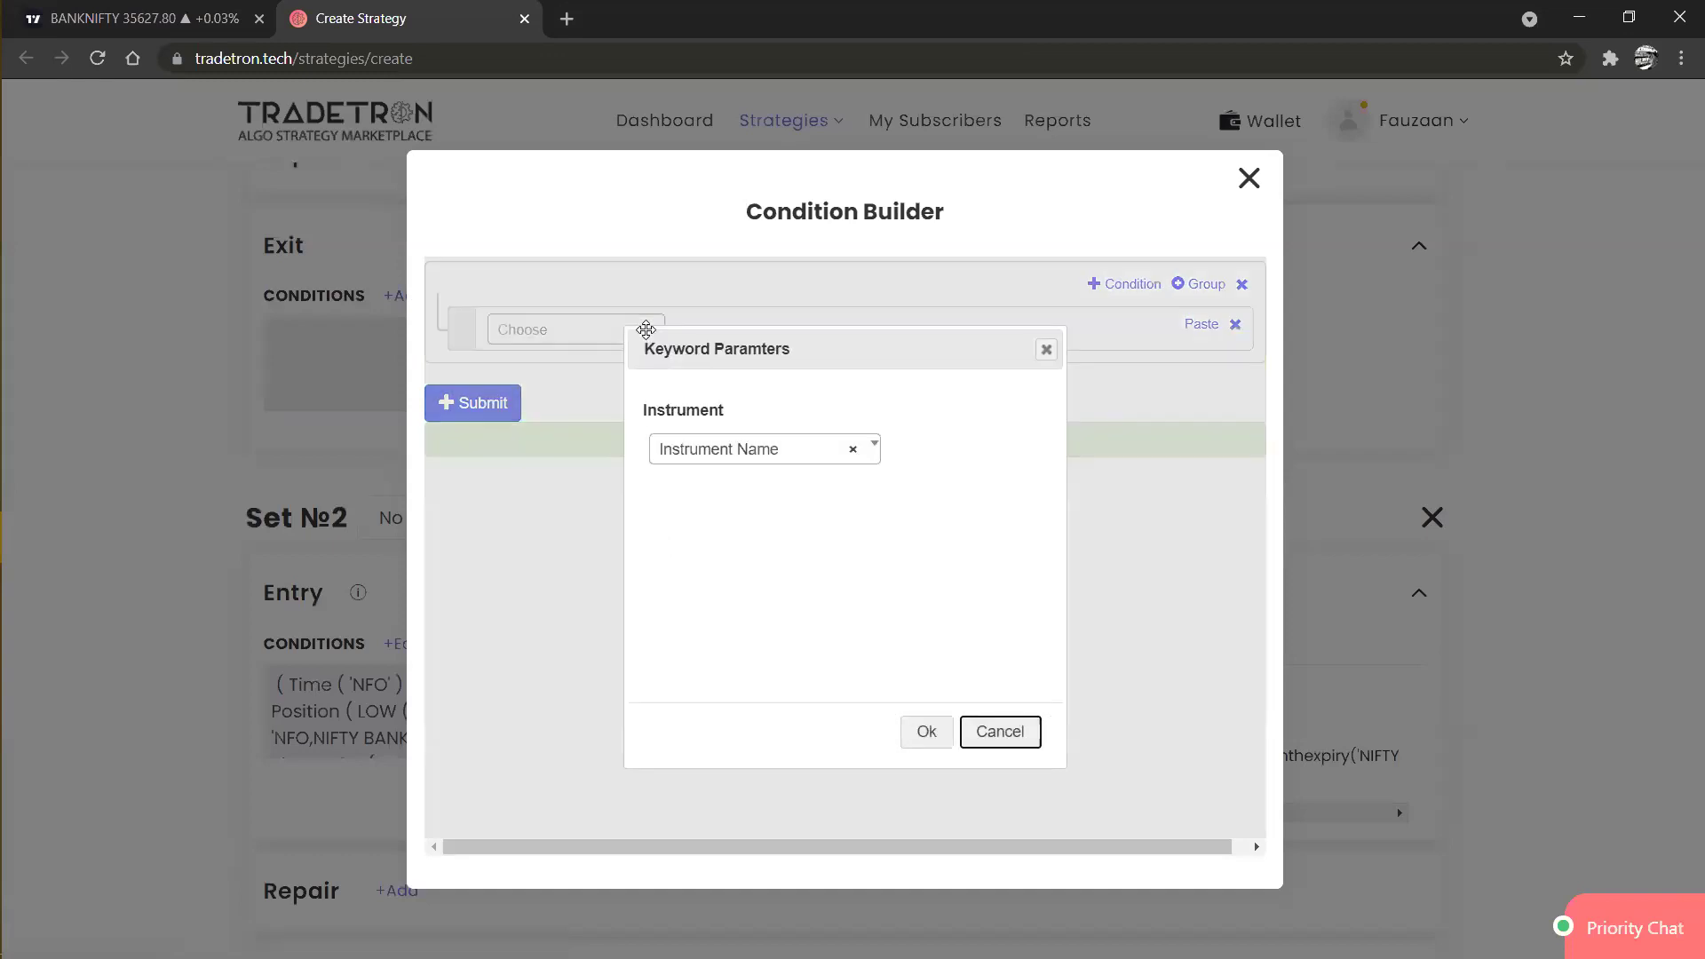
key("Return")
key("Down")
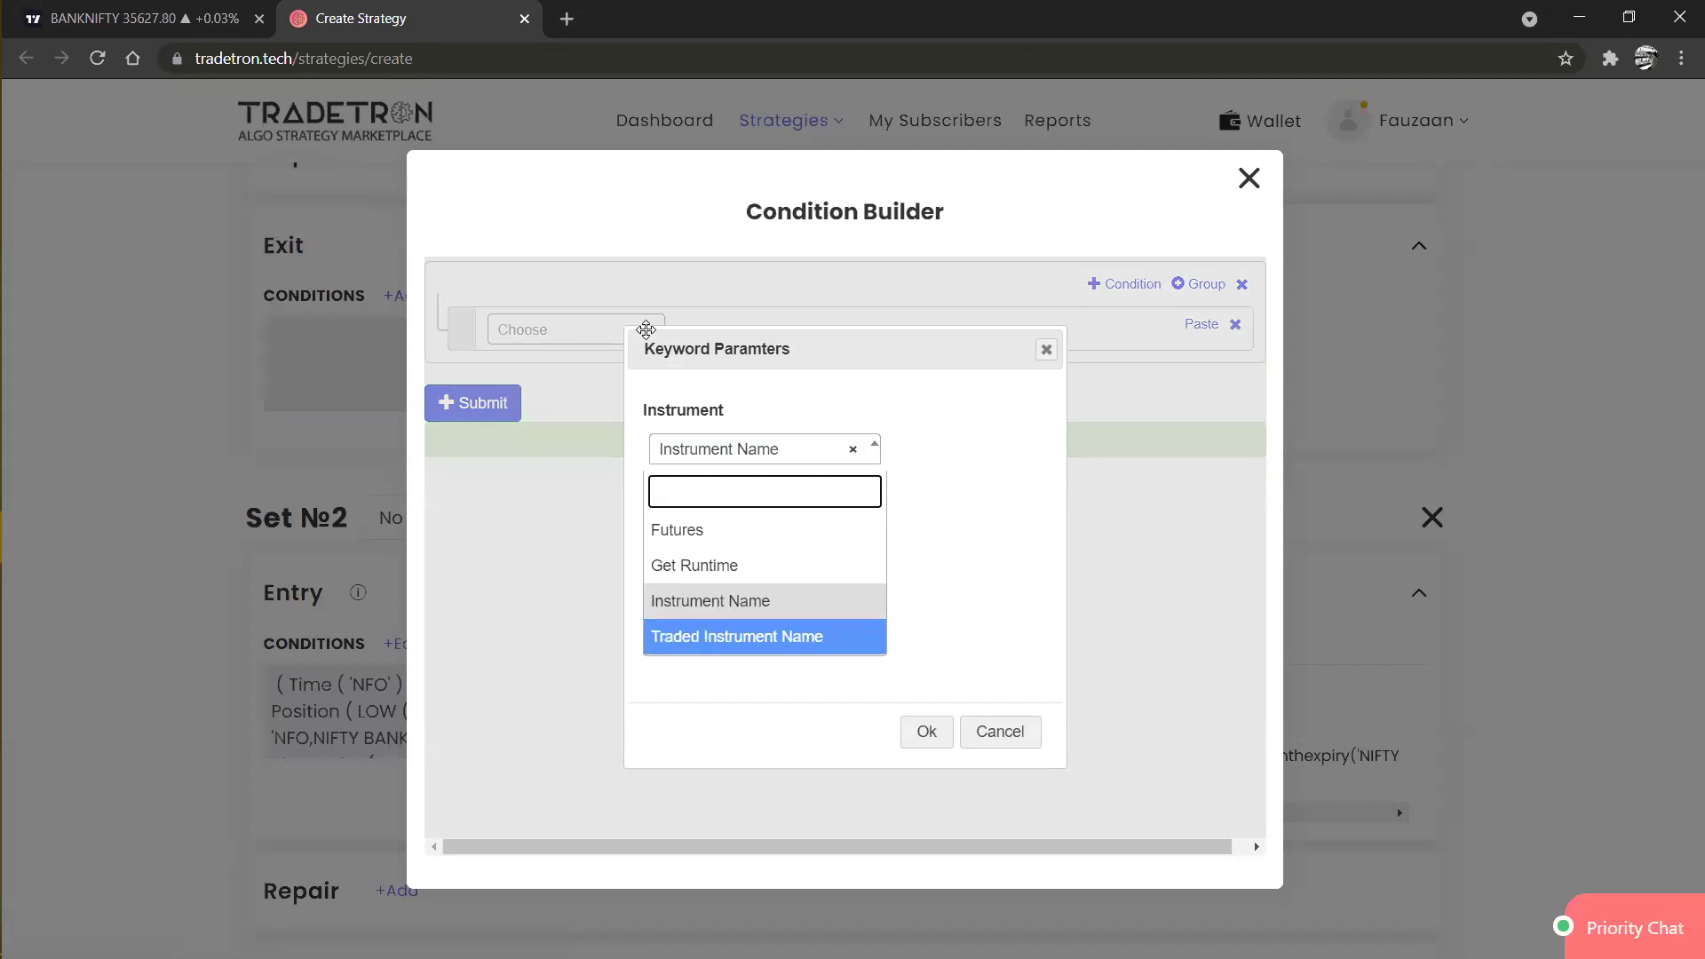
key("Return")
key("Tab")
key("Return")
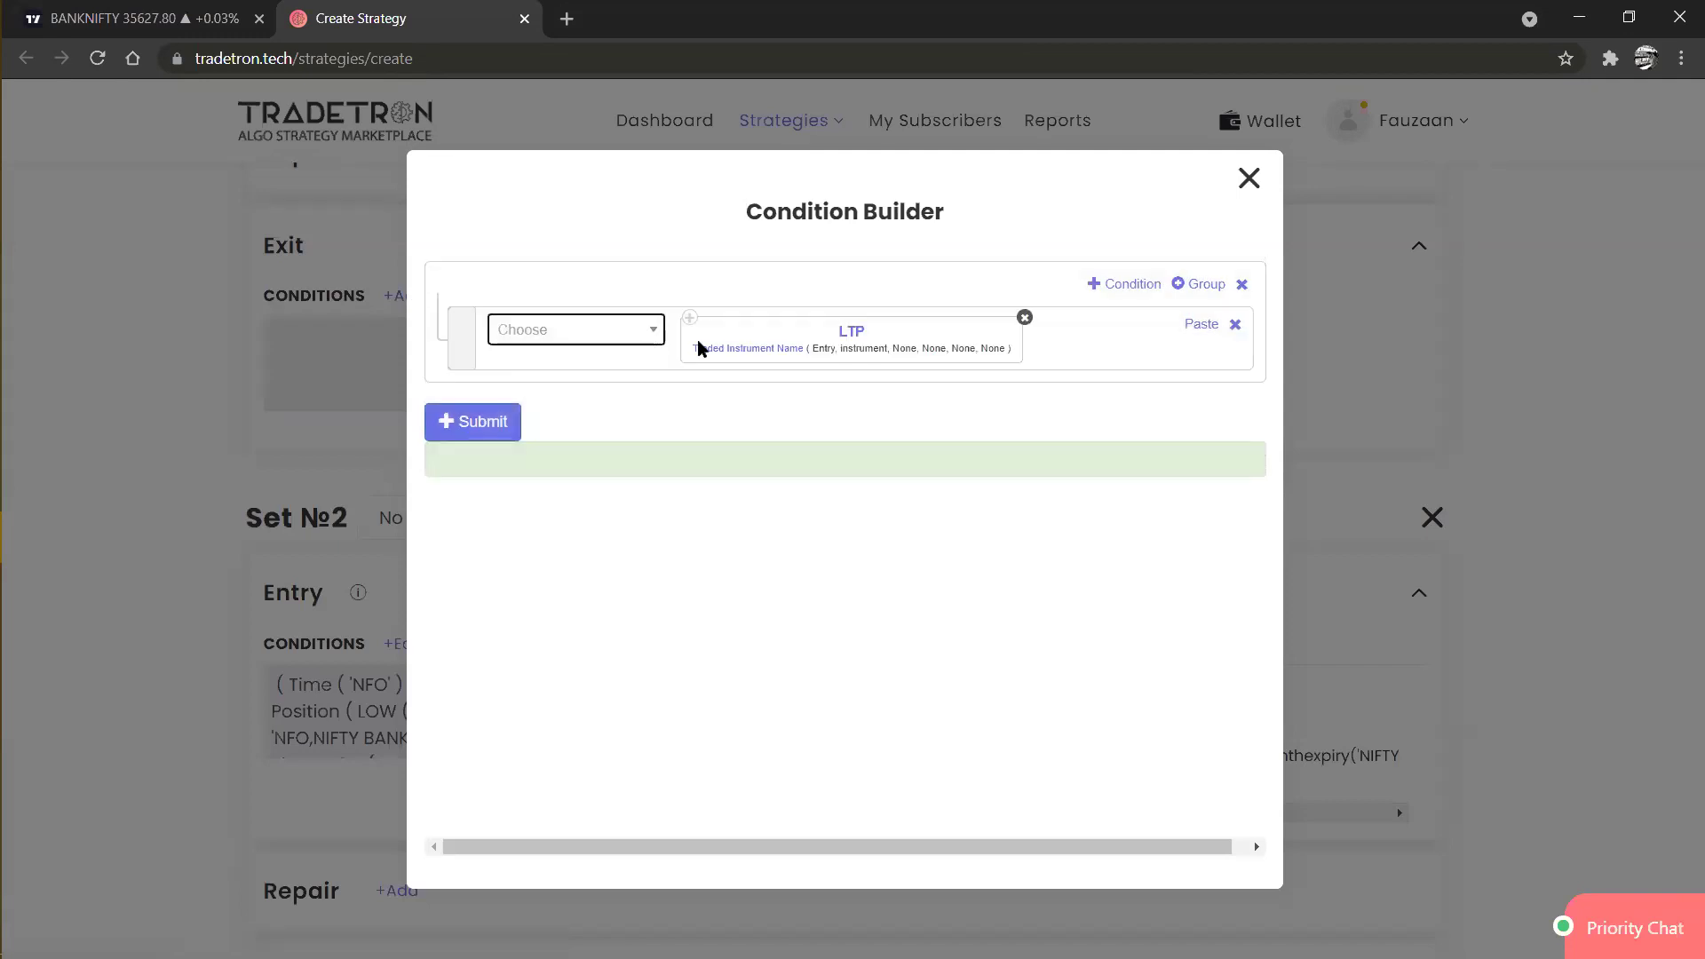
Set the LTP's Traded Instrument Name to underlying NIFTY BANK with set number, condition number and leg number all 1.
left_click(721, 360)
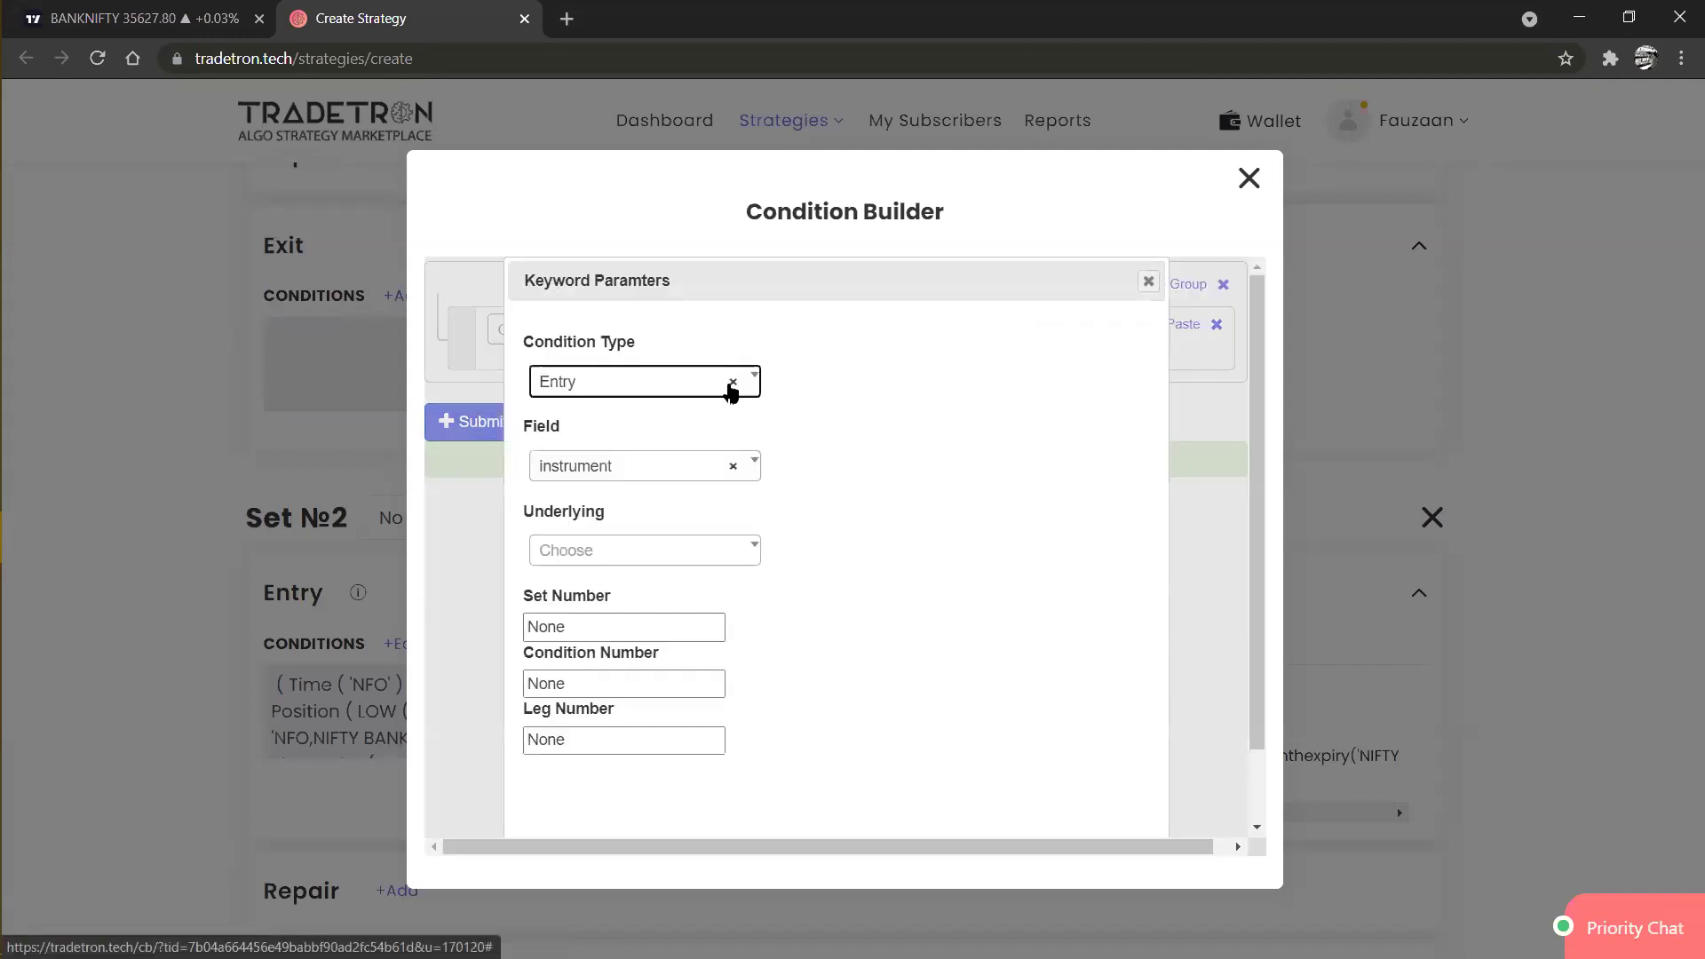
left_click(621, 557)
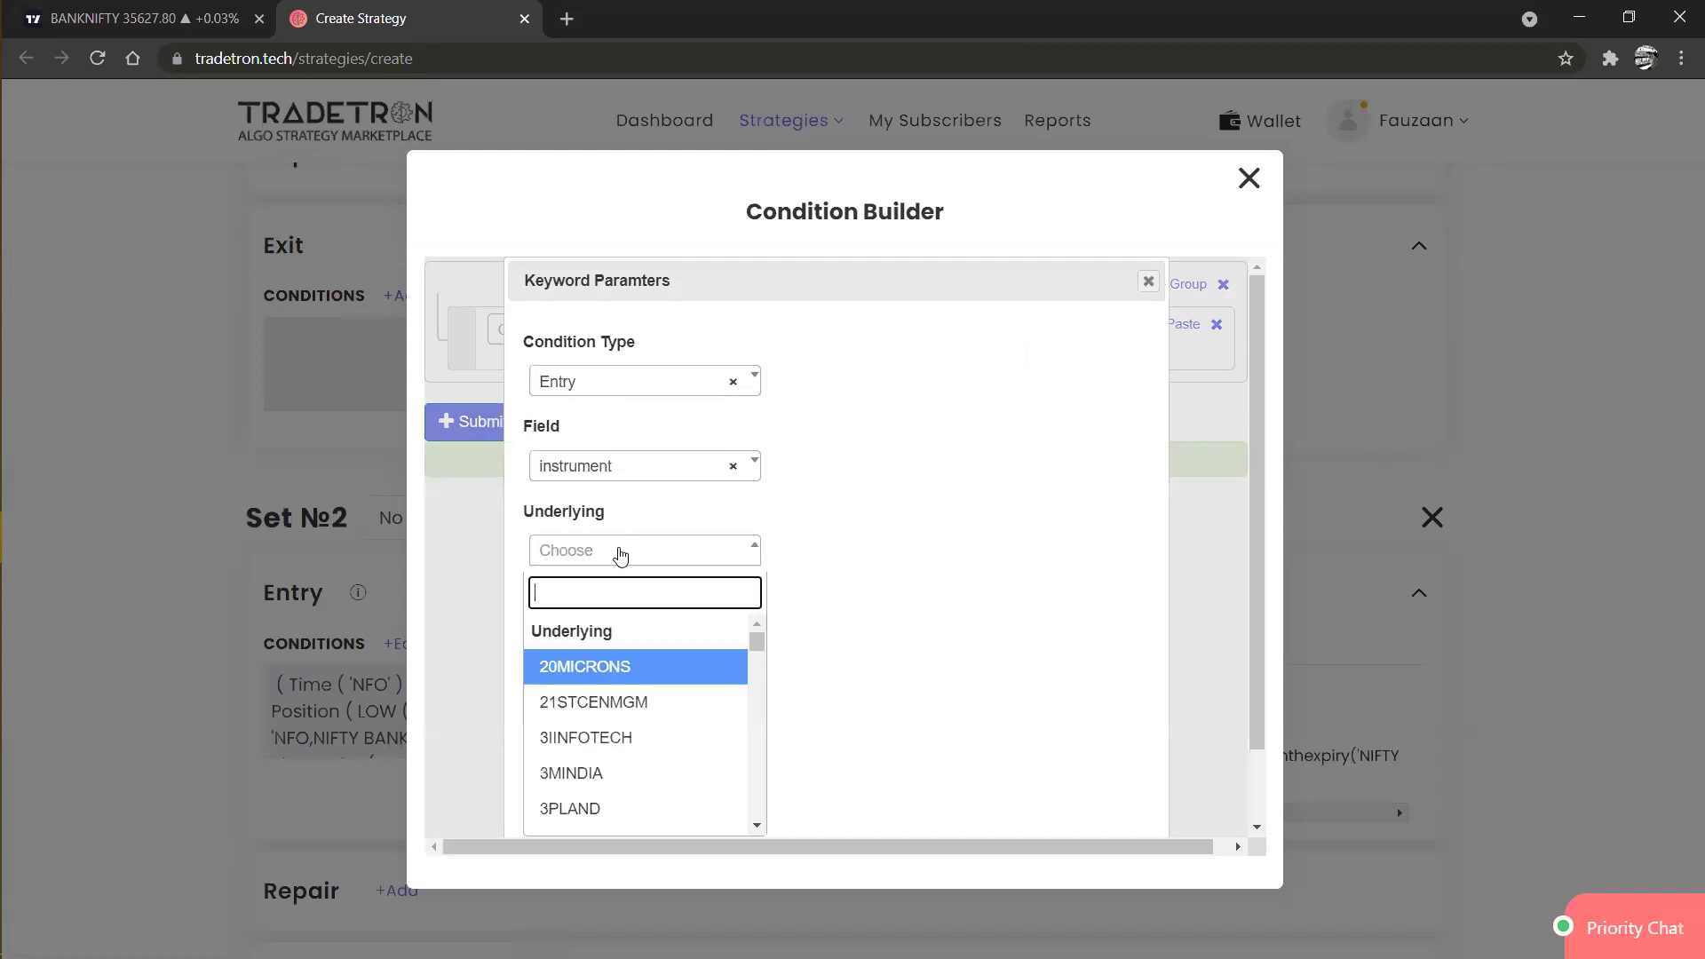
type("nifty")
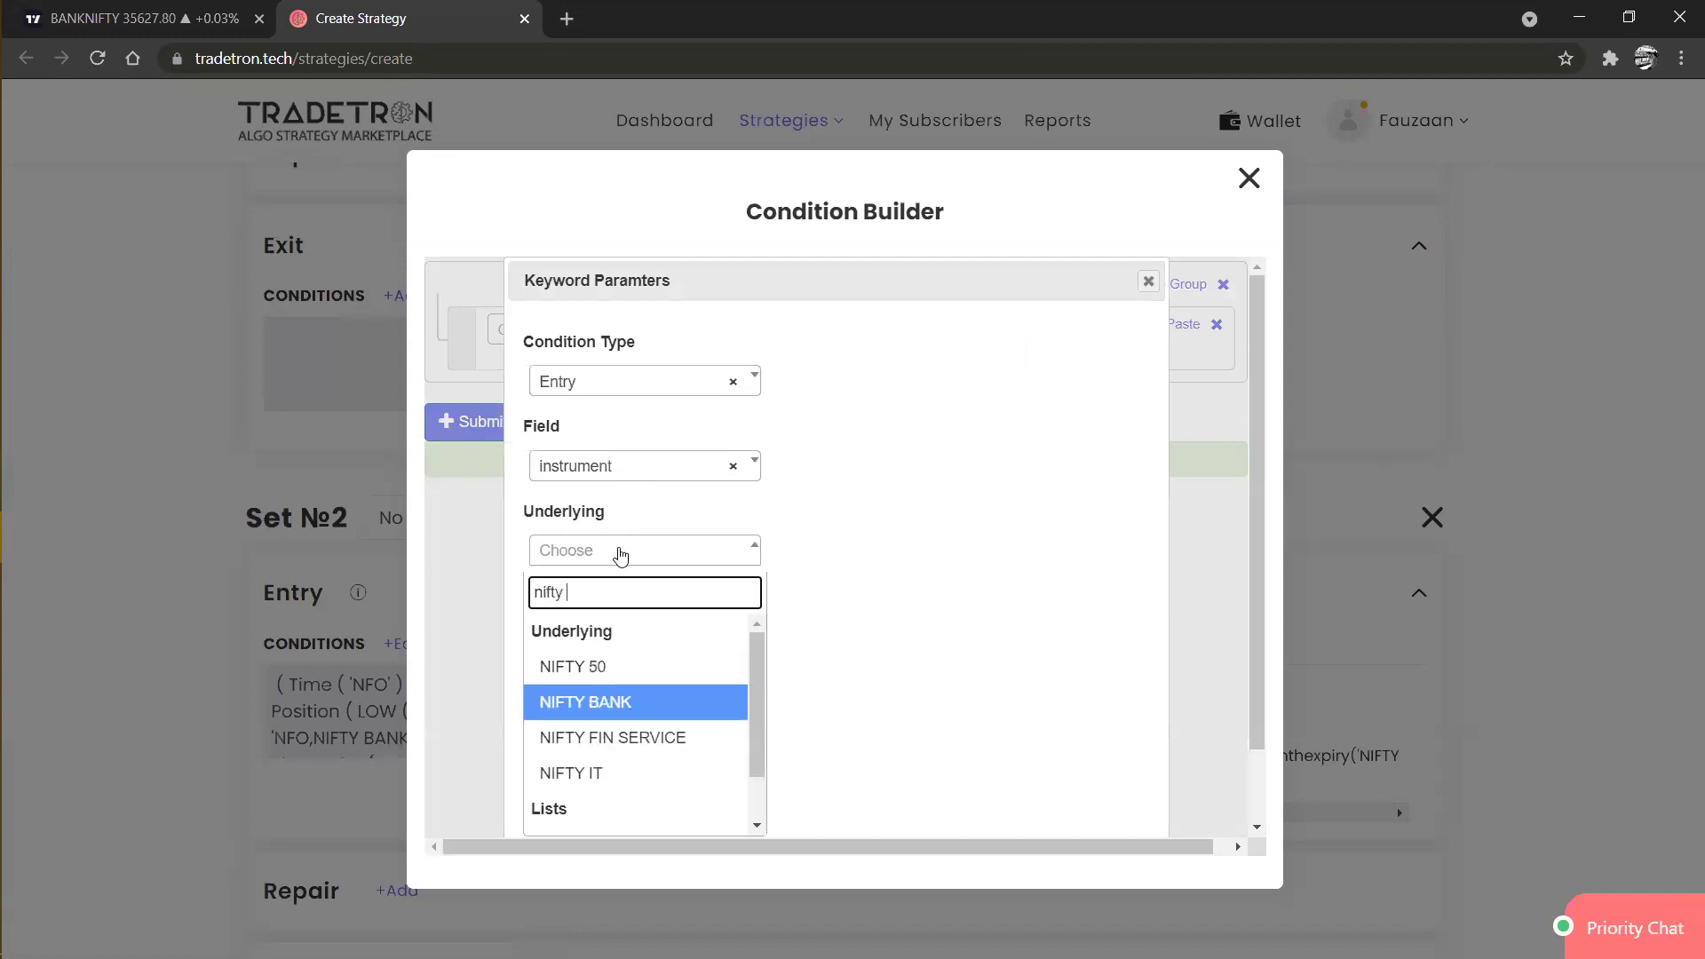
key("Return")
key("Tab")
type("1")
key("Tab")
type("1")
key("Tab")
type("1")
key("Tab")
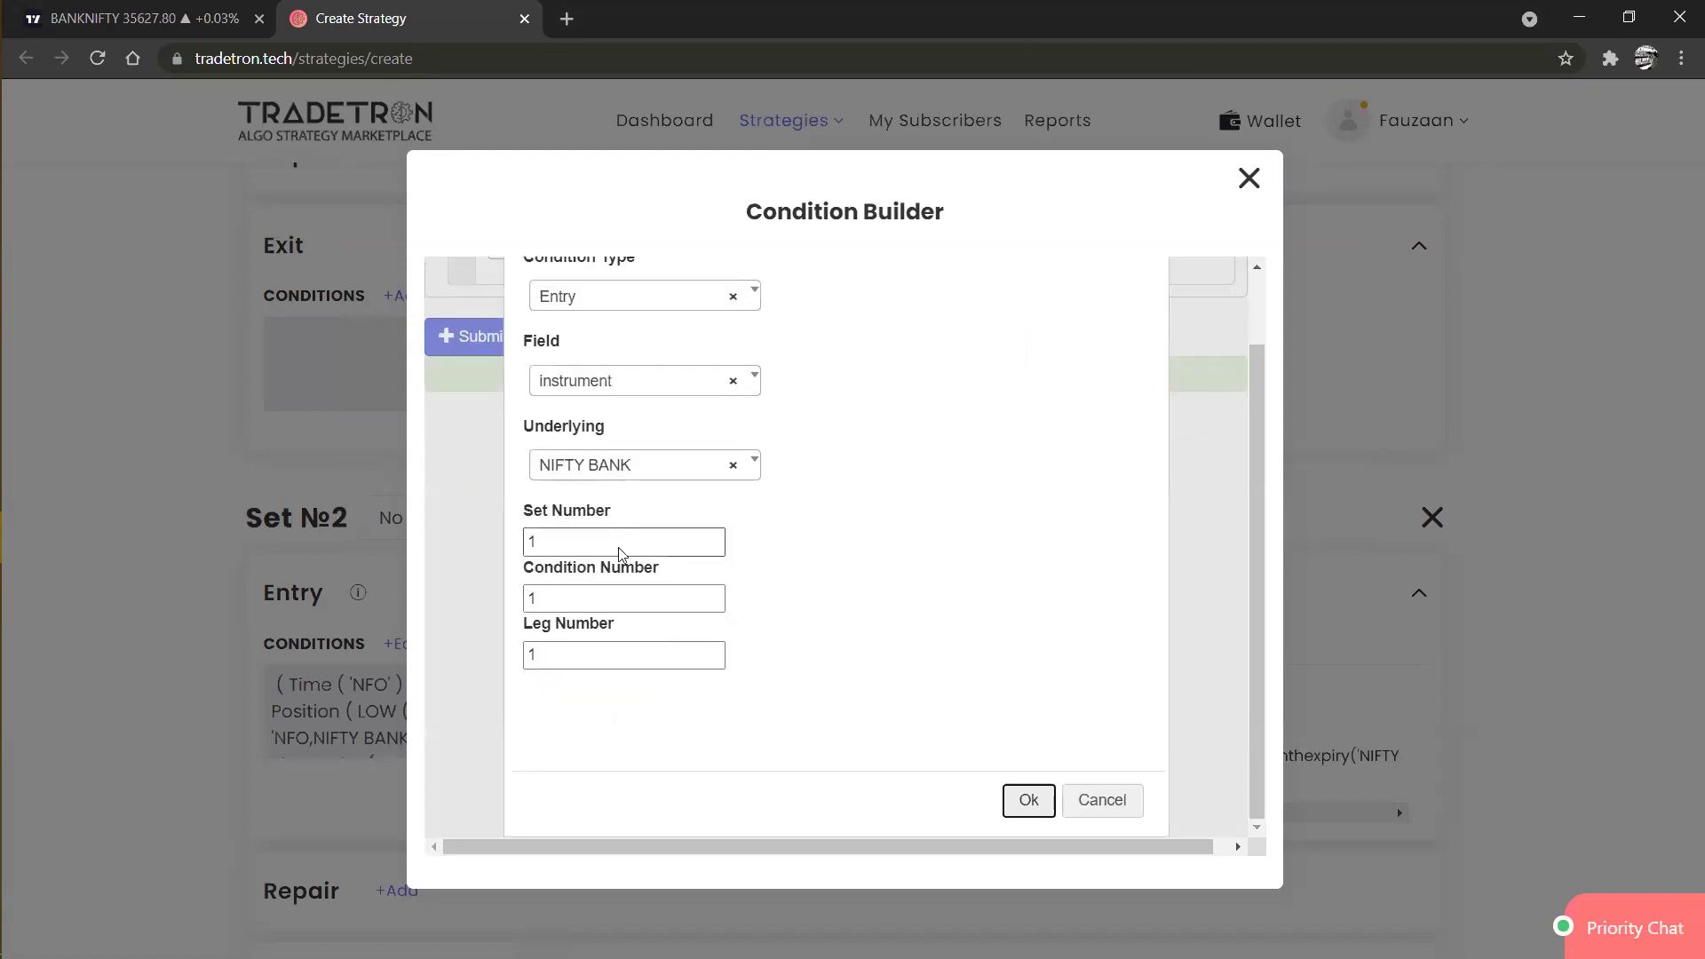
key("Return")
Append the > comparison operator after LTP in Set 1's exit condition.
left_click(573, 335)
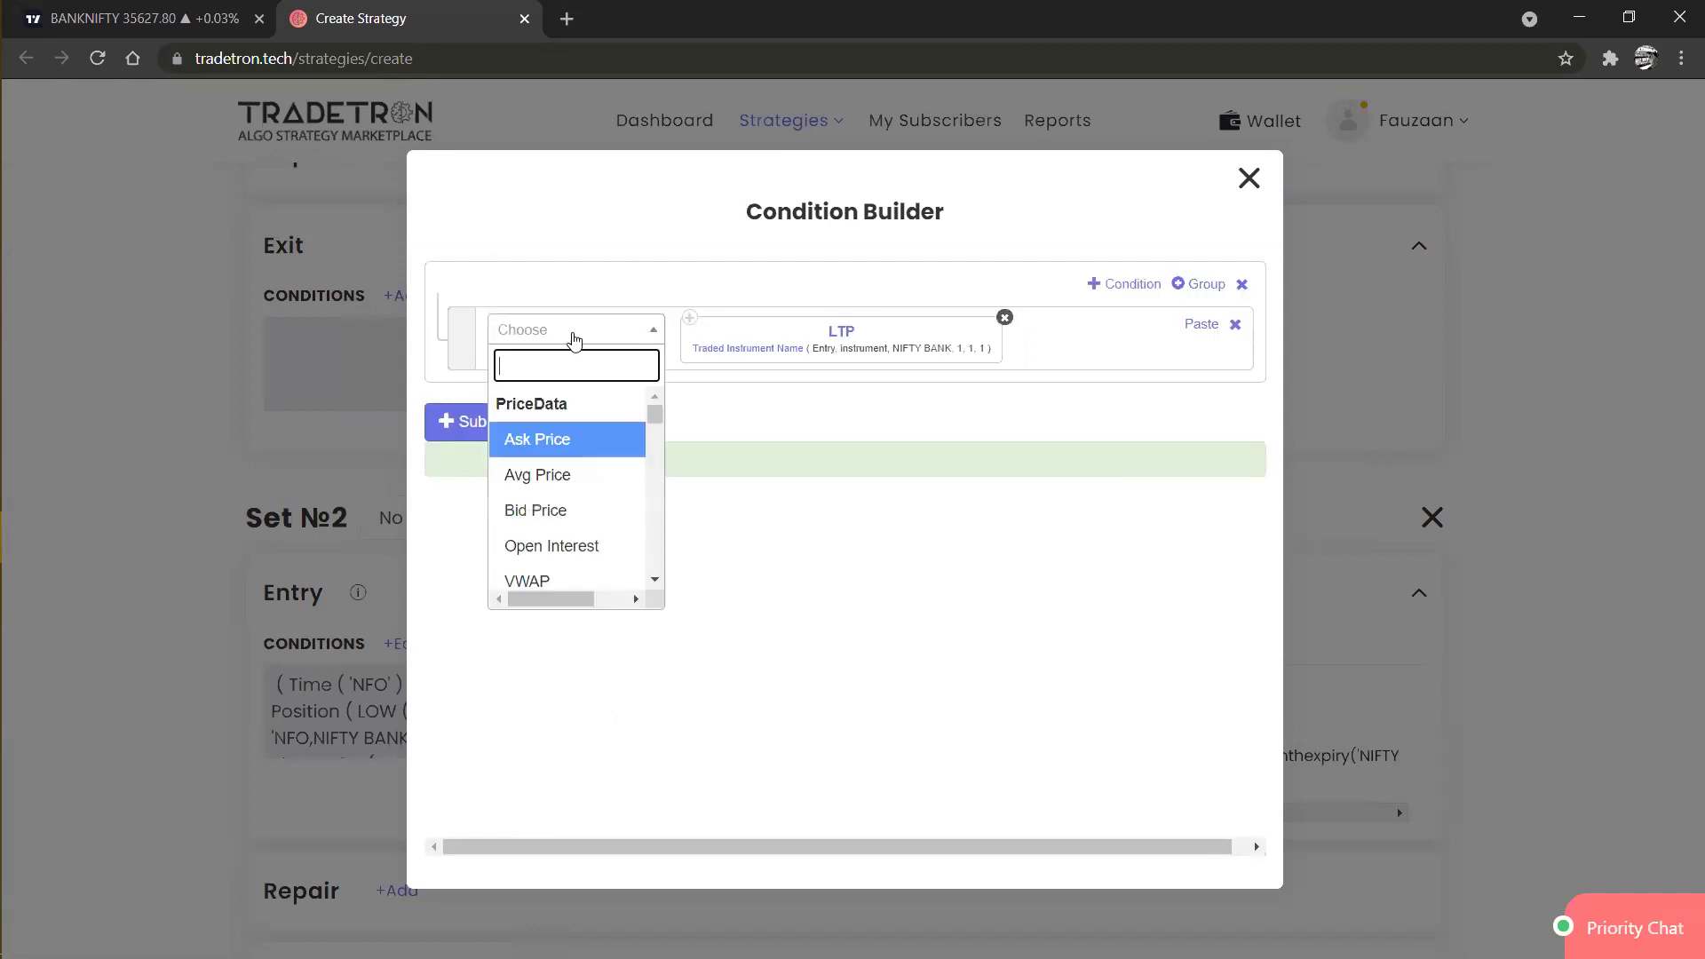
type("<")
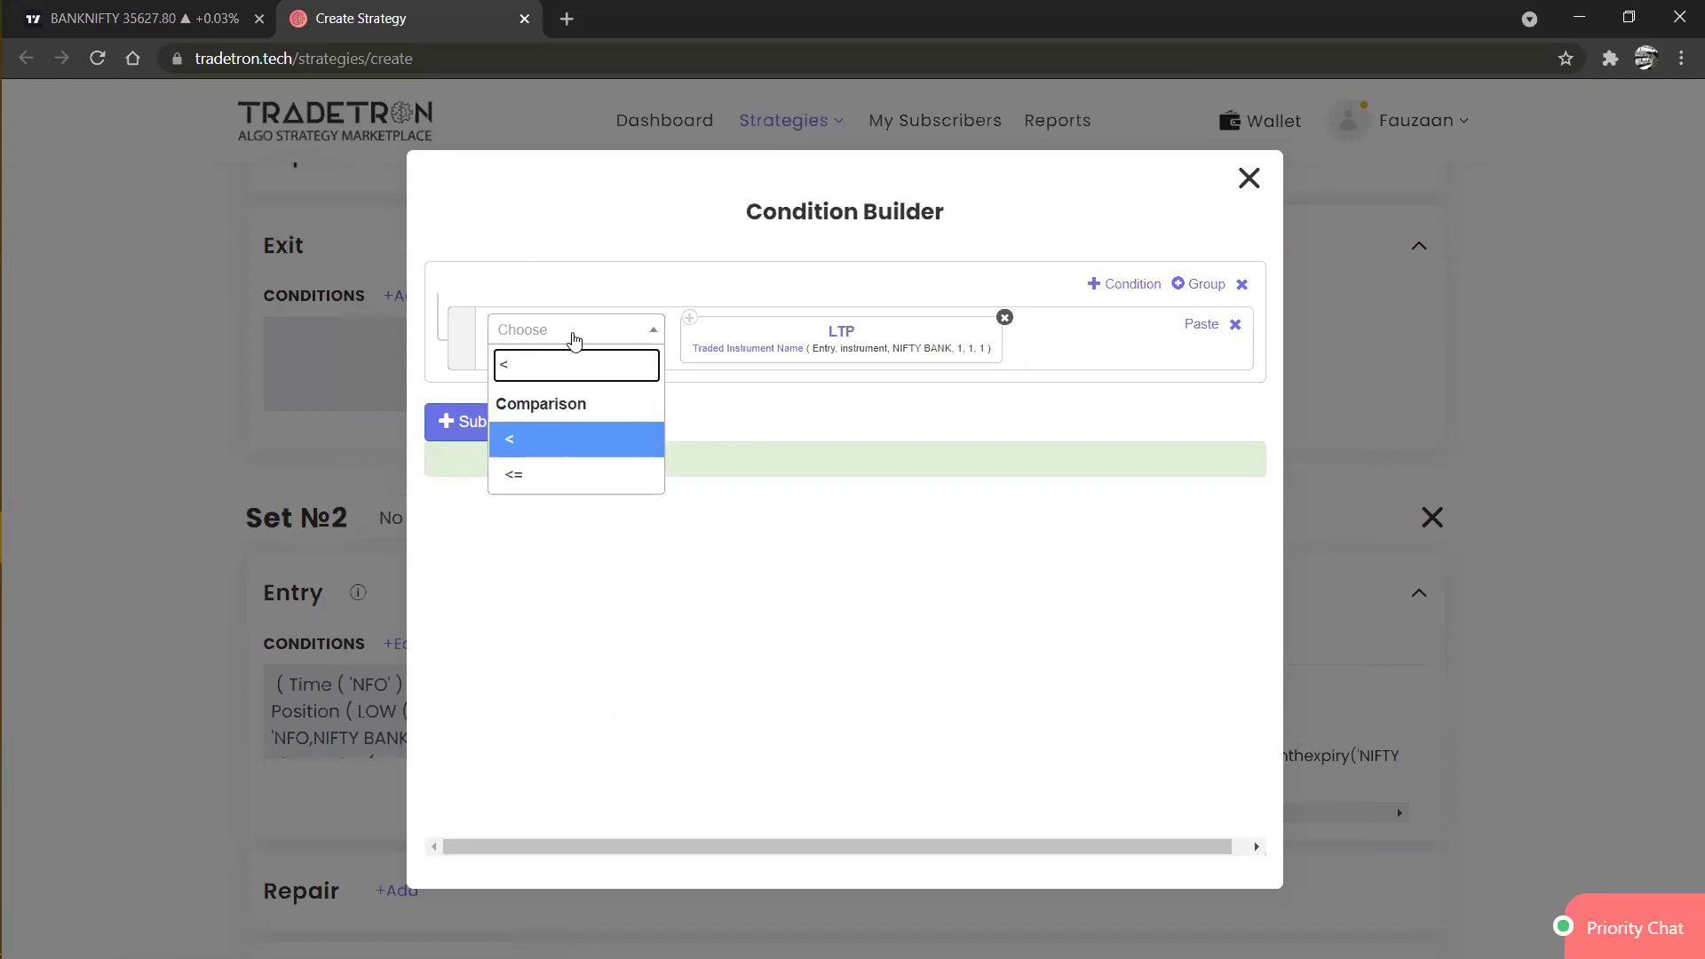
key("BackSpace")
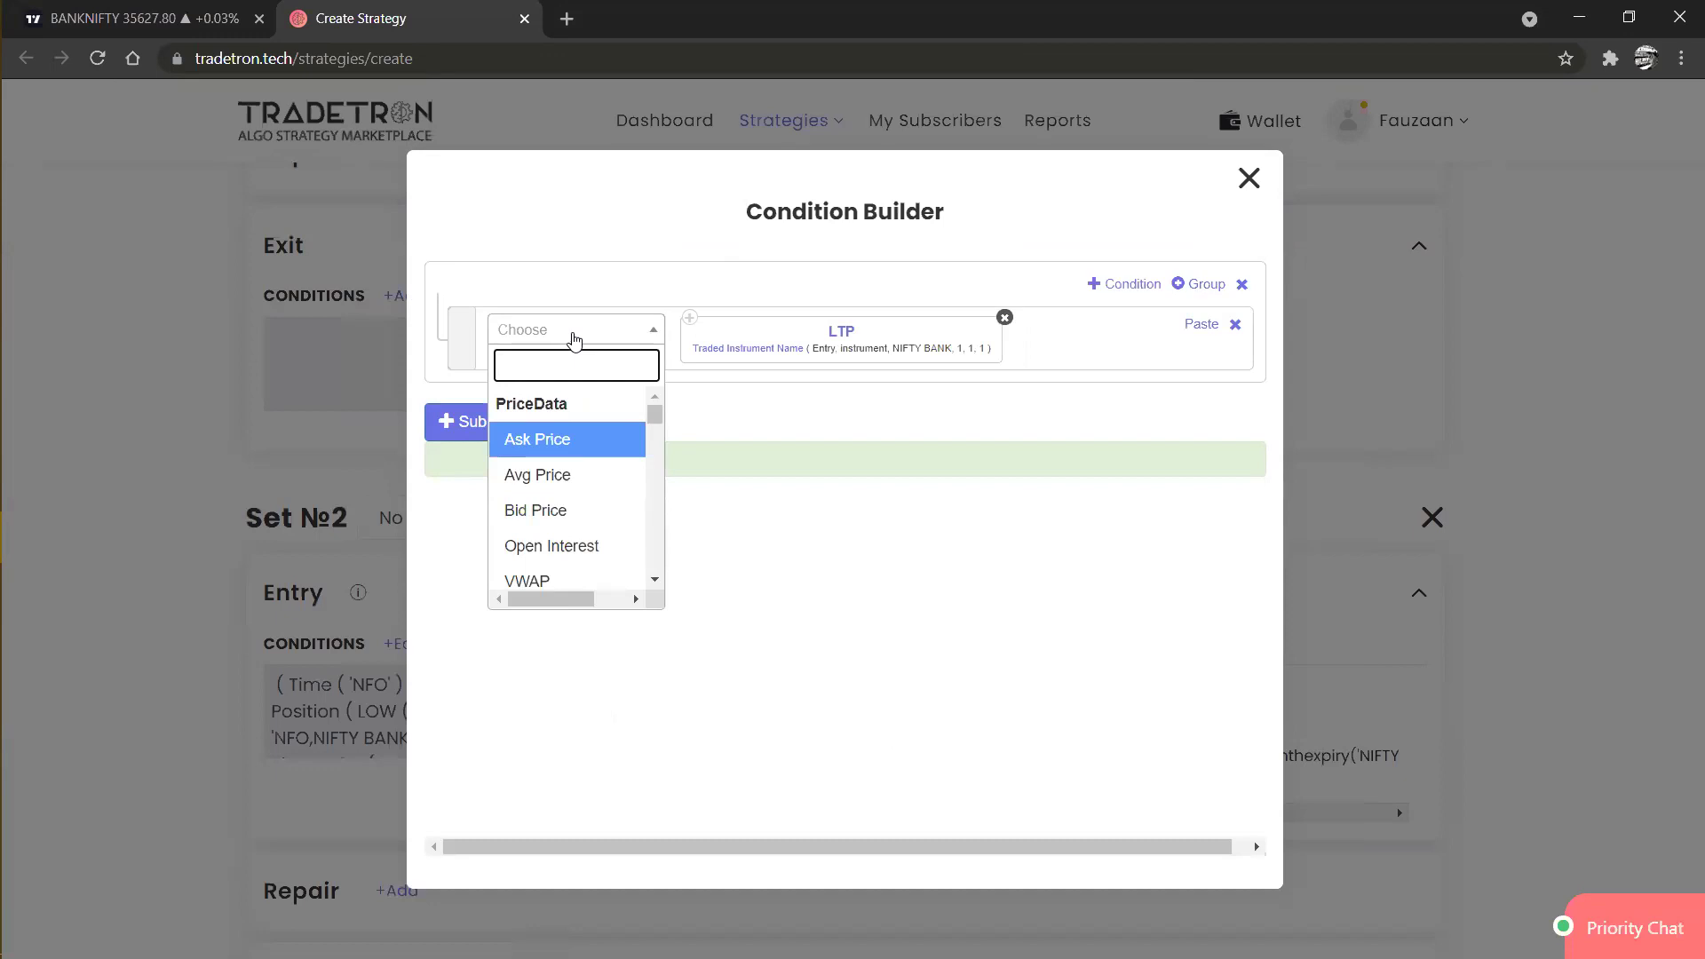
type(">")
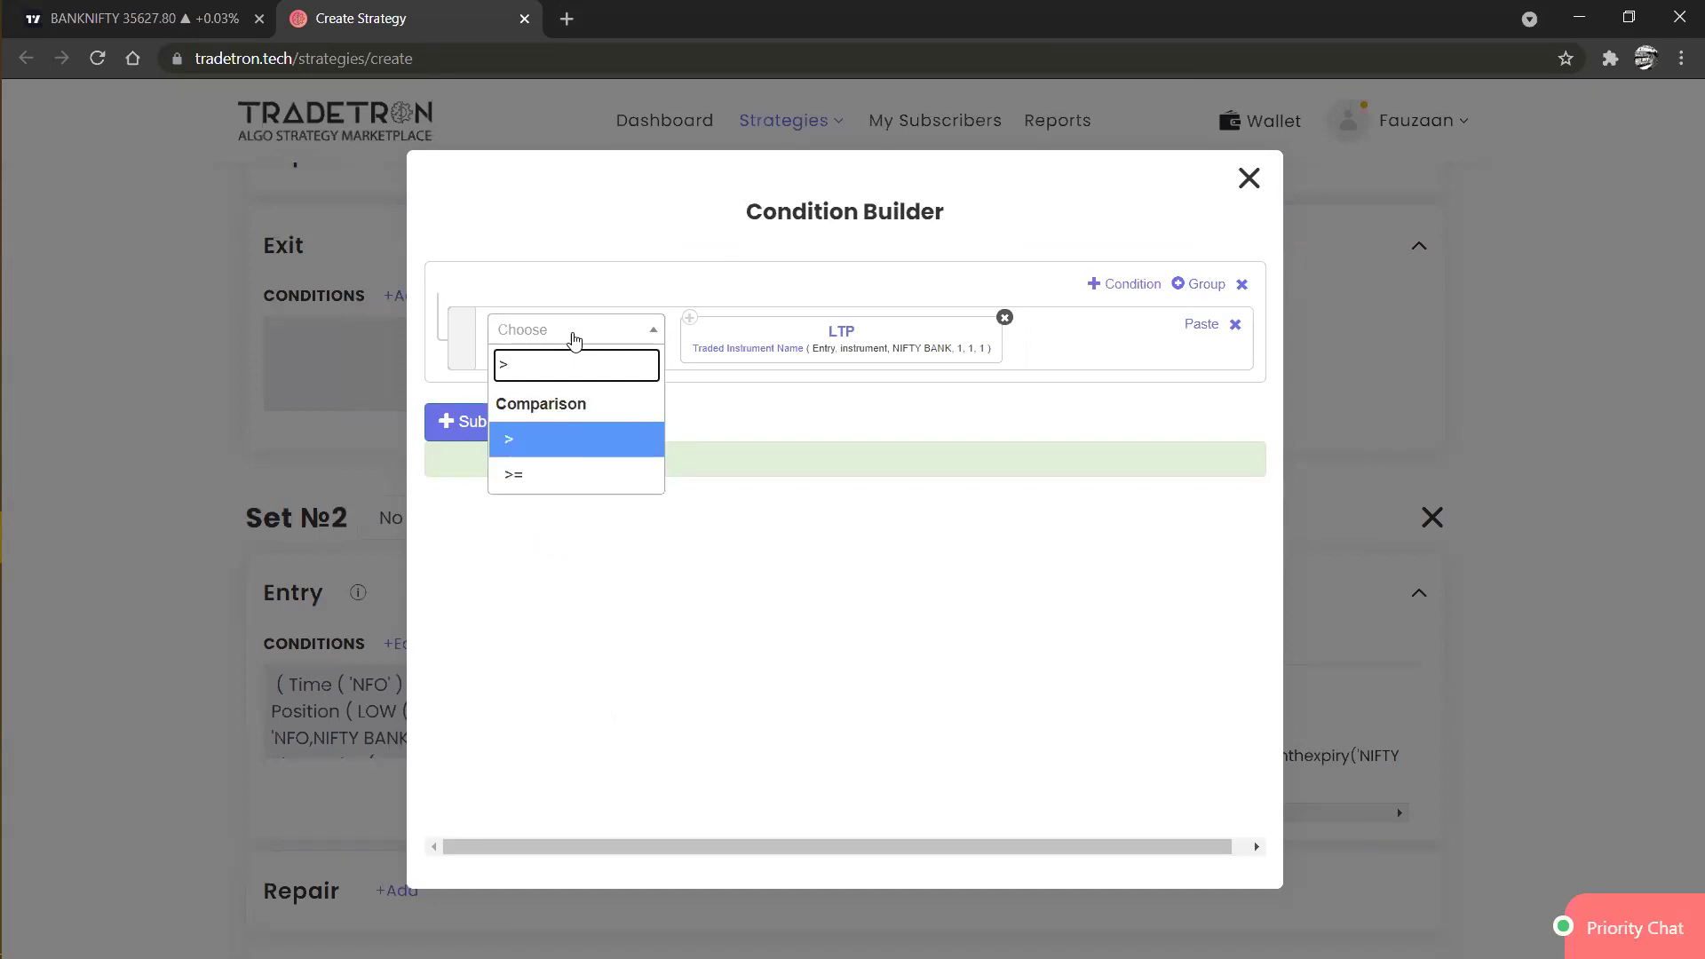
key("Return")
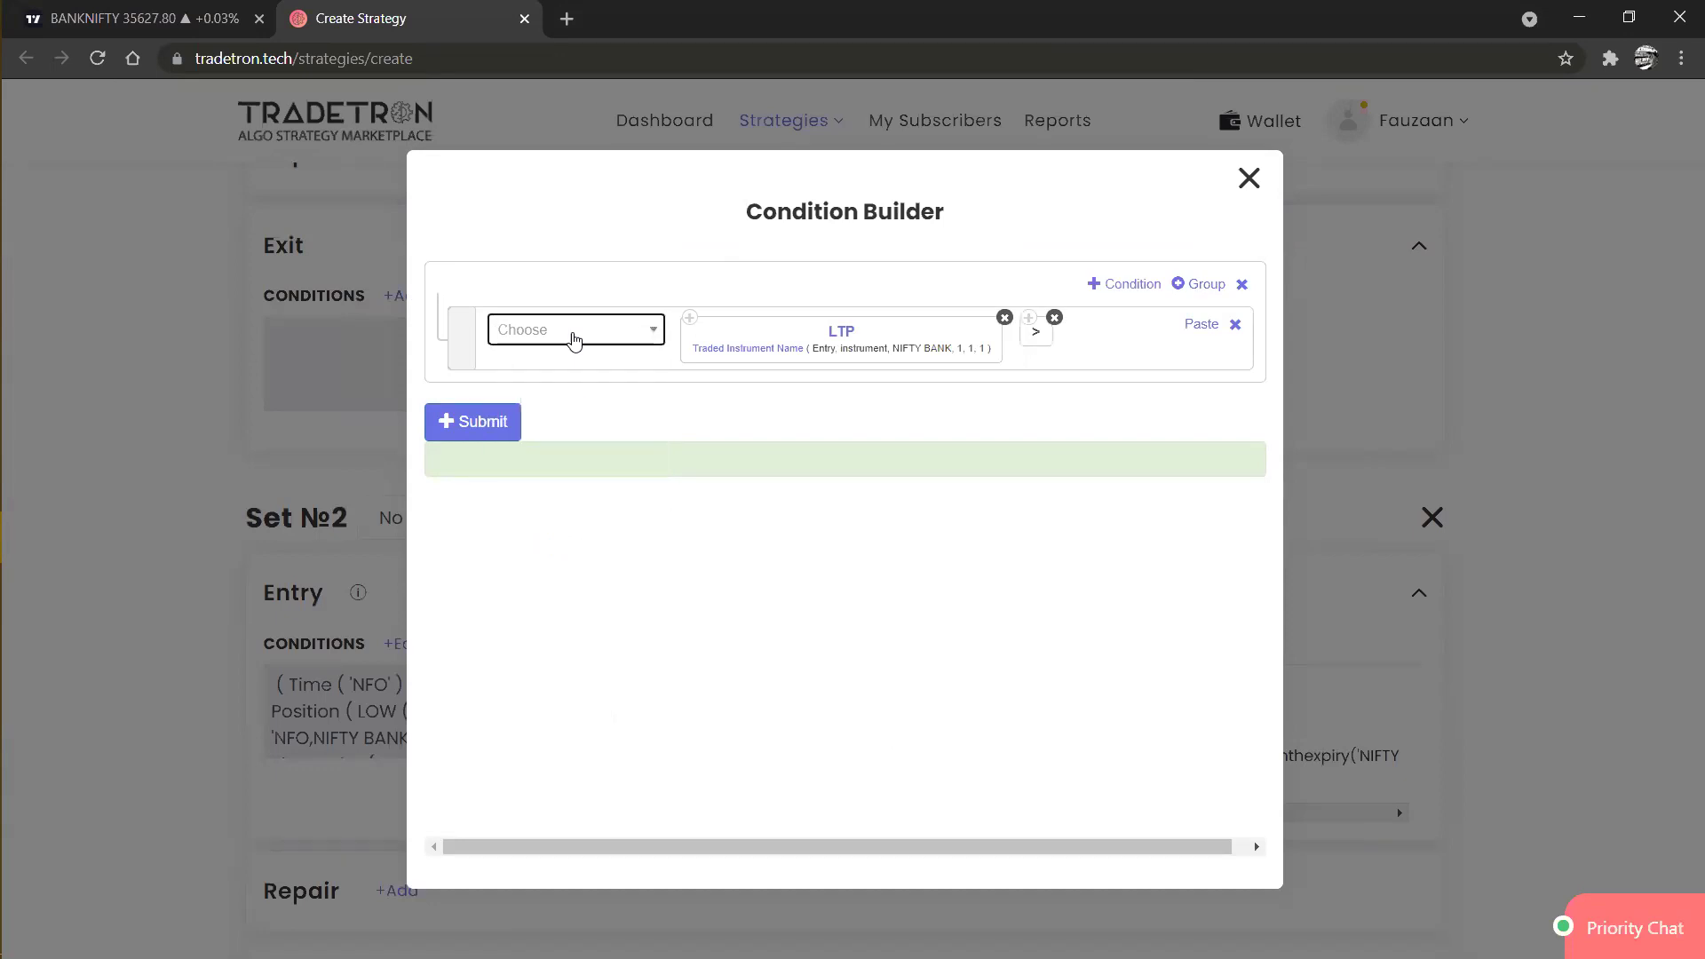
Append a Traded Instrument keyword for the entry price with underlying NIFTY BANK and set, condition and leg numbers all 1.
left_click(574, 331)
type("traded")
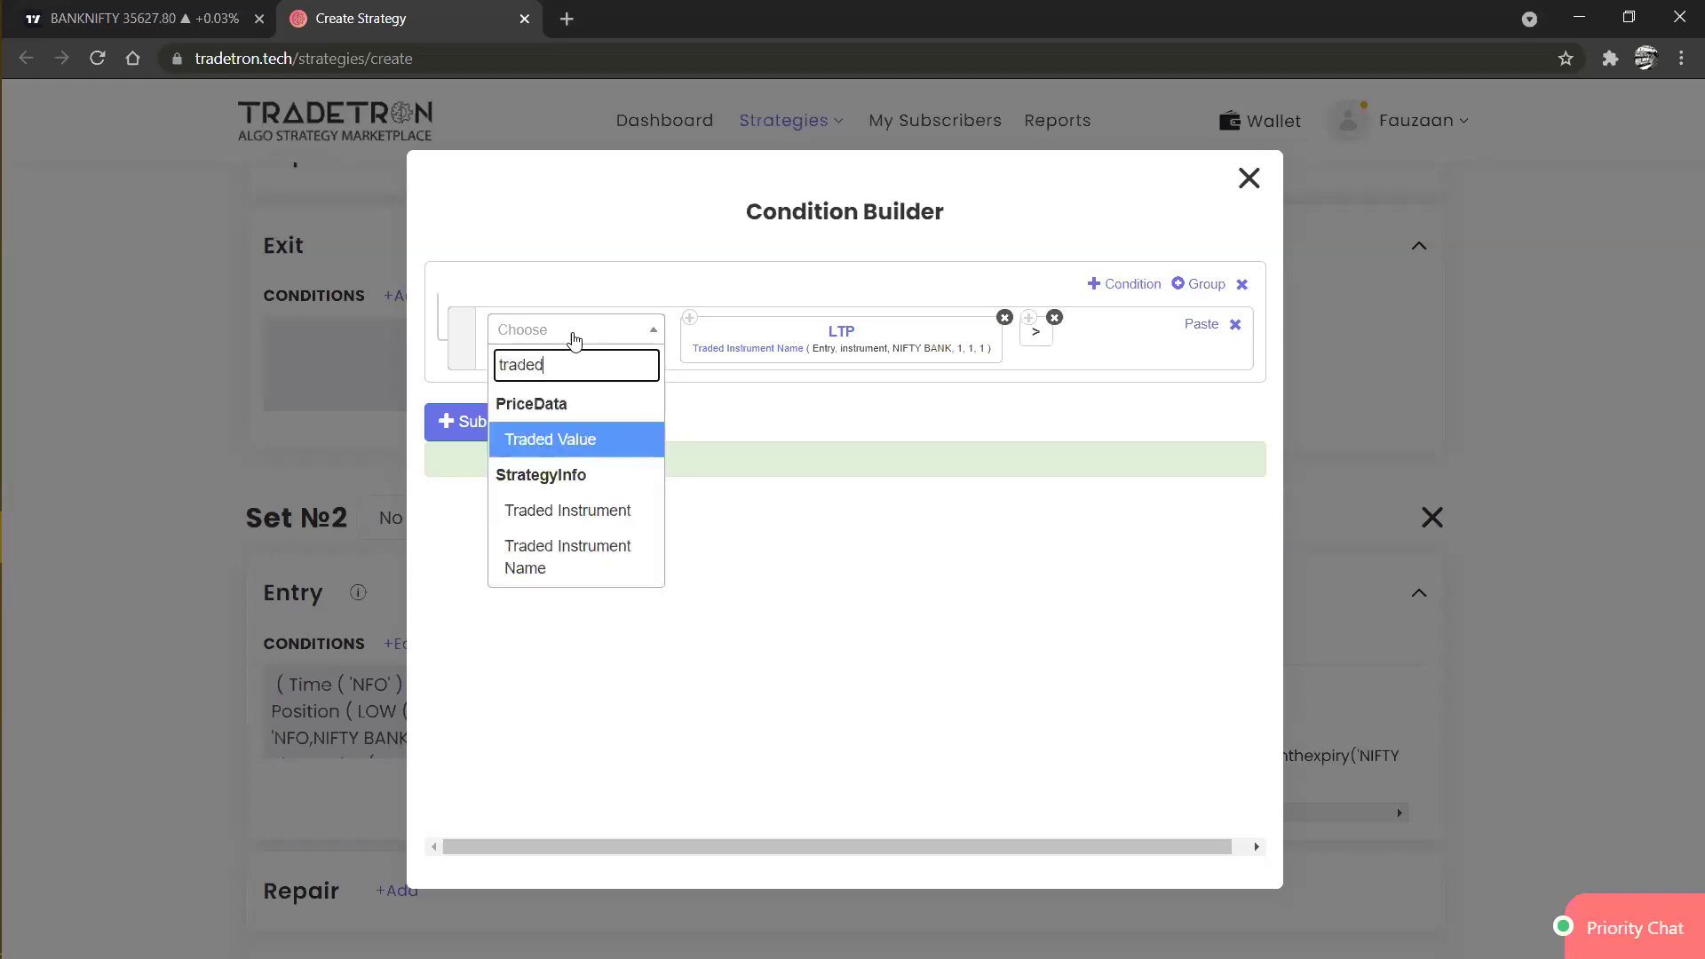
key("Down")
key("Return")
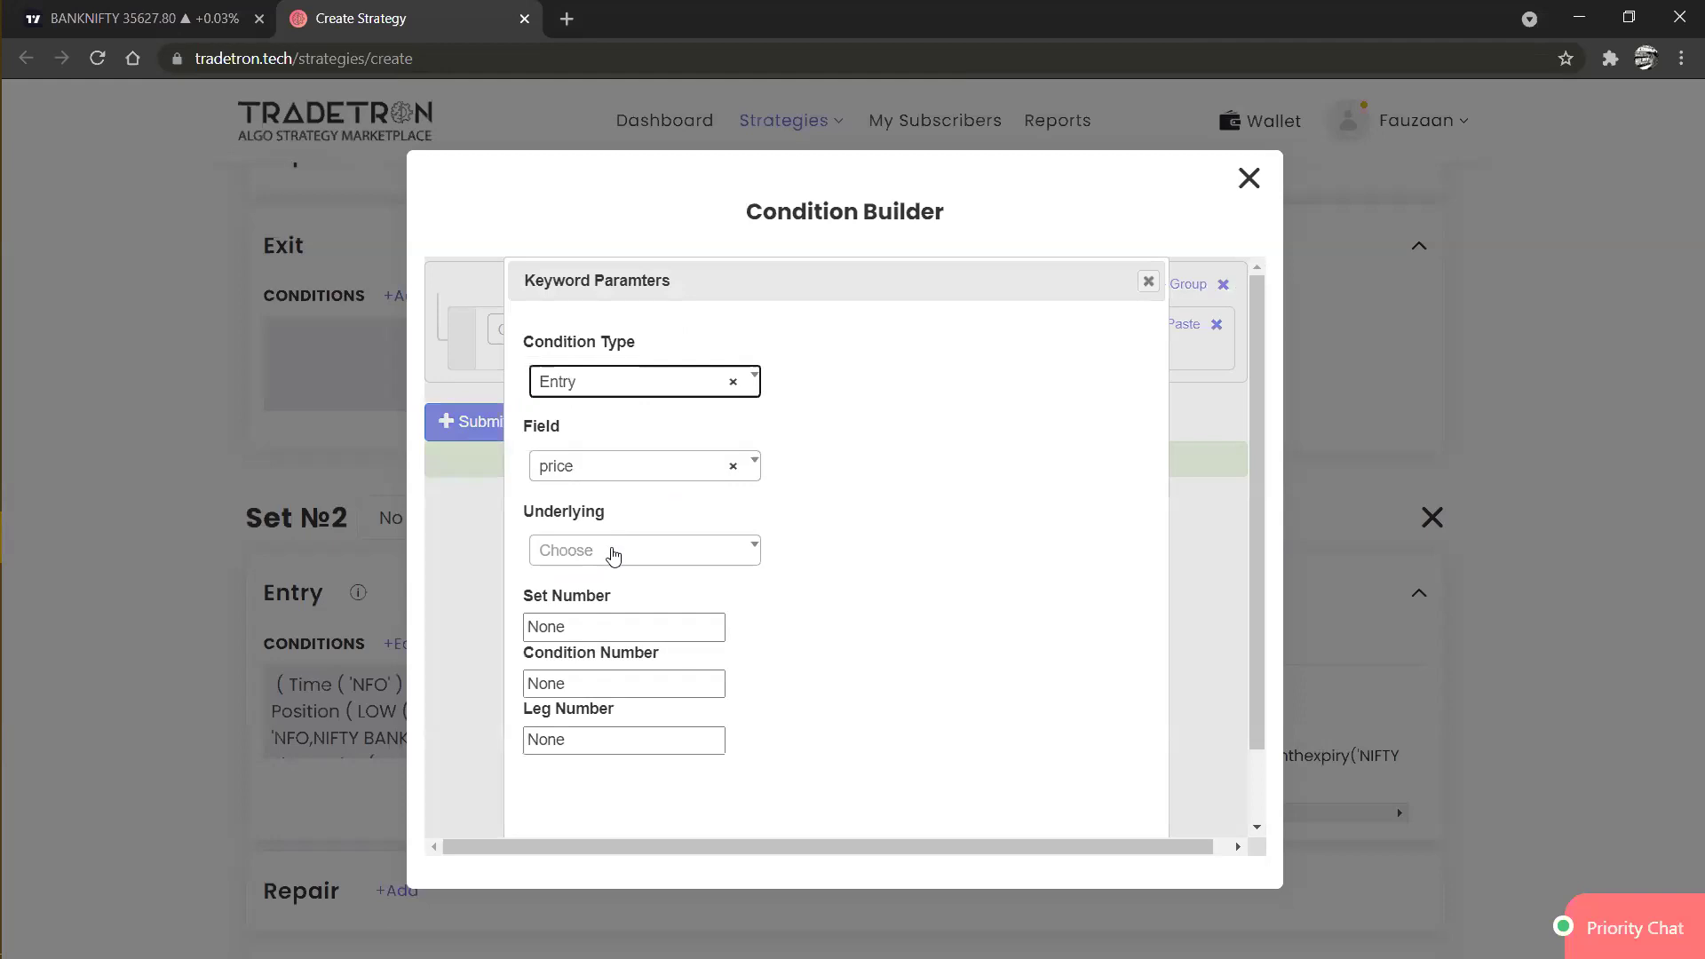
left_click(613, 553)
type("nifty")
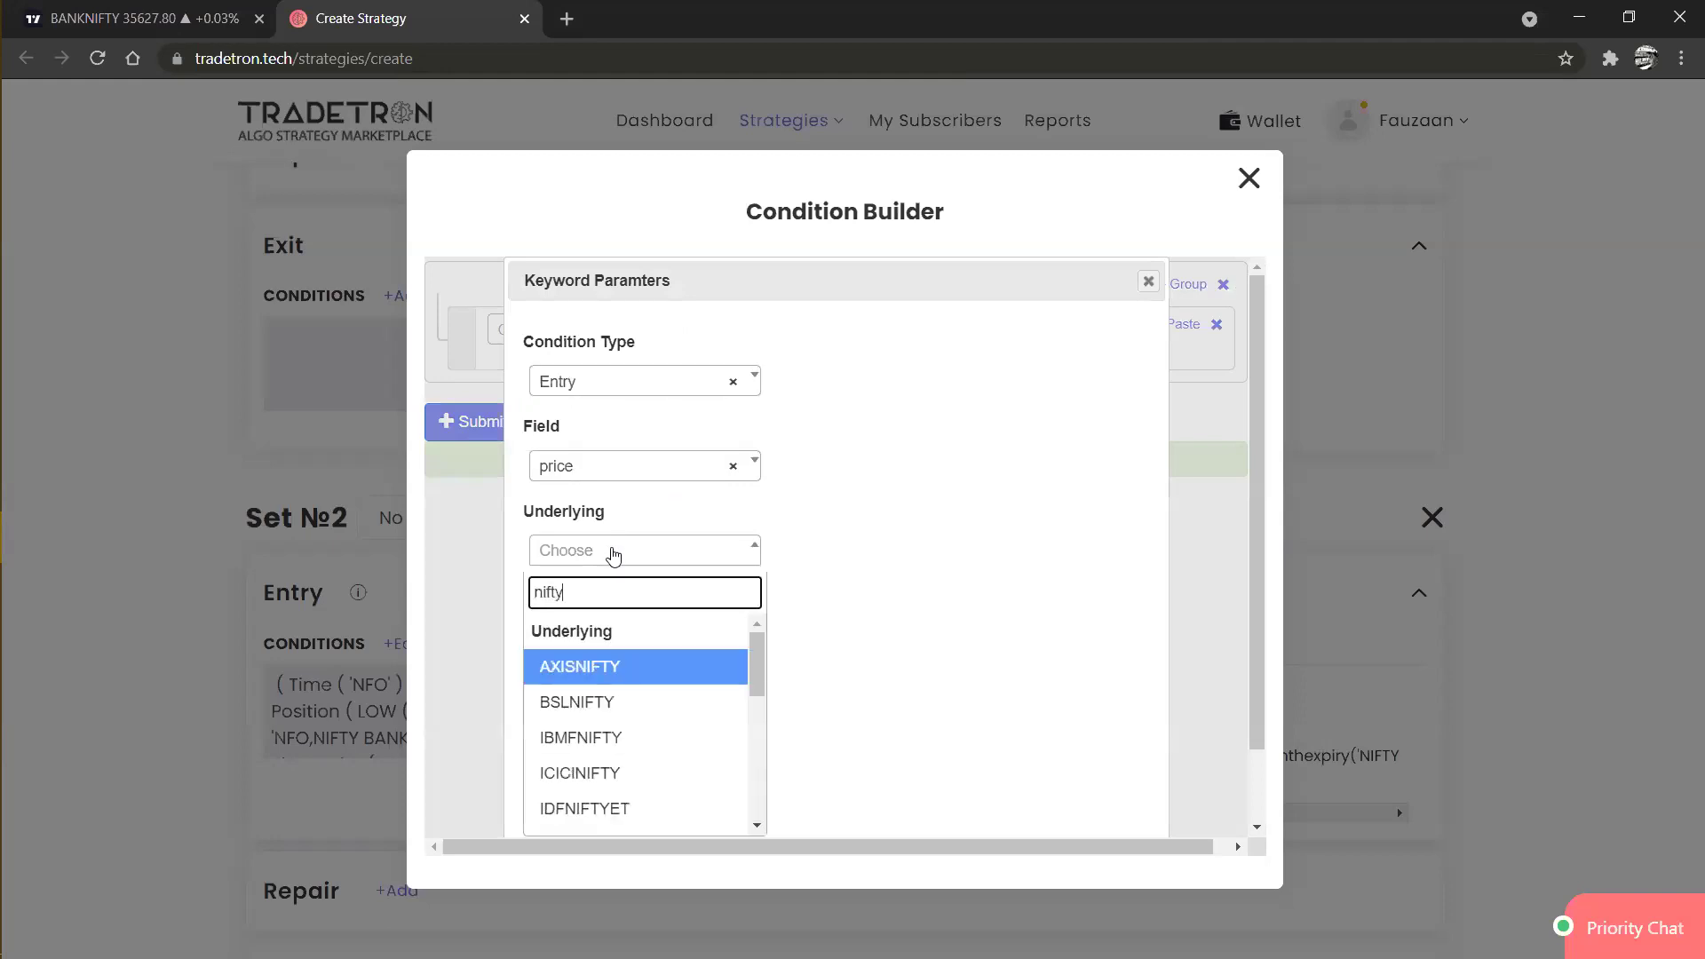
key("Down")
key("Return")
key("Tab")
type("1")
key("Tab")
type("1")
key("Tab")
type("1")
scroll(613, 552, "down", 1)
key("Return")
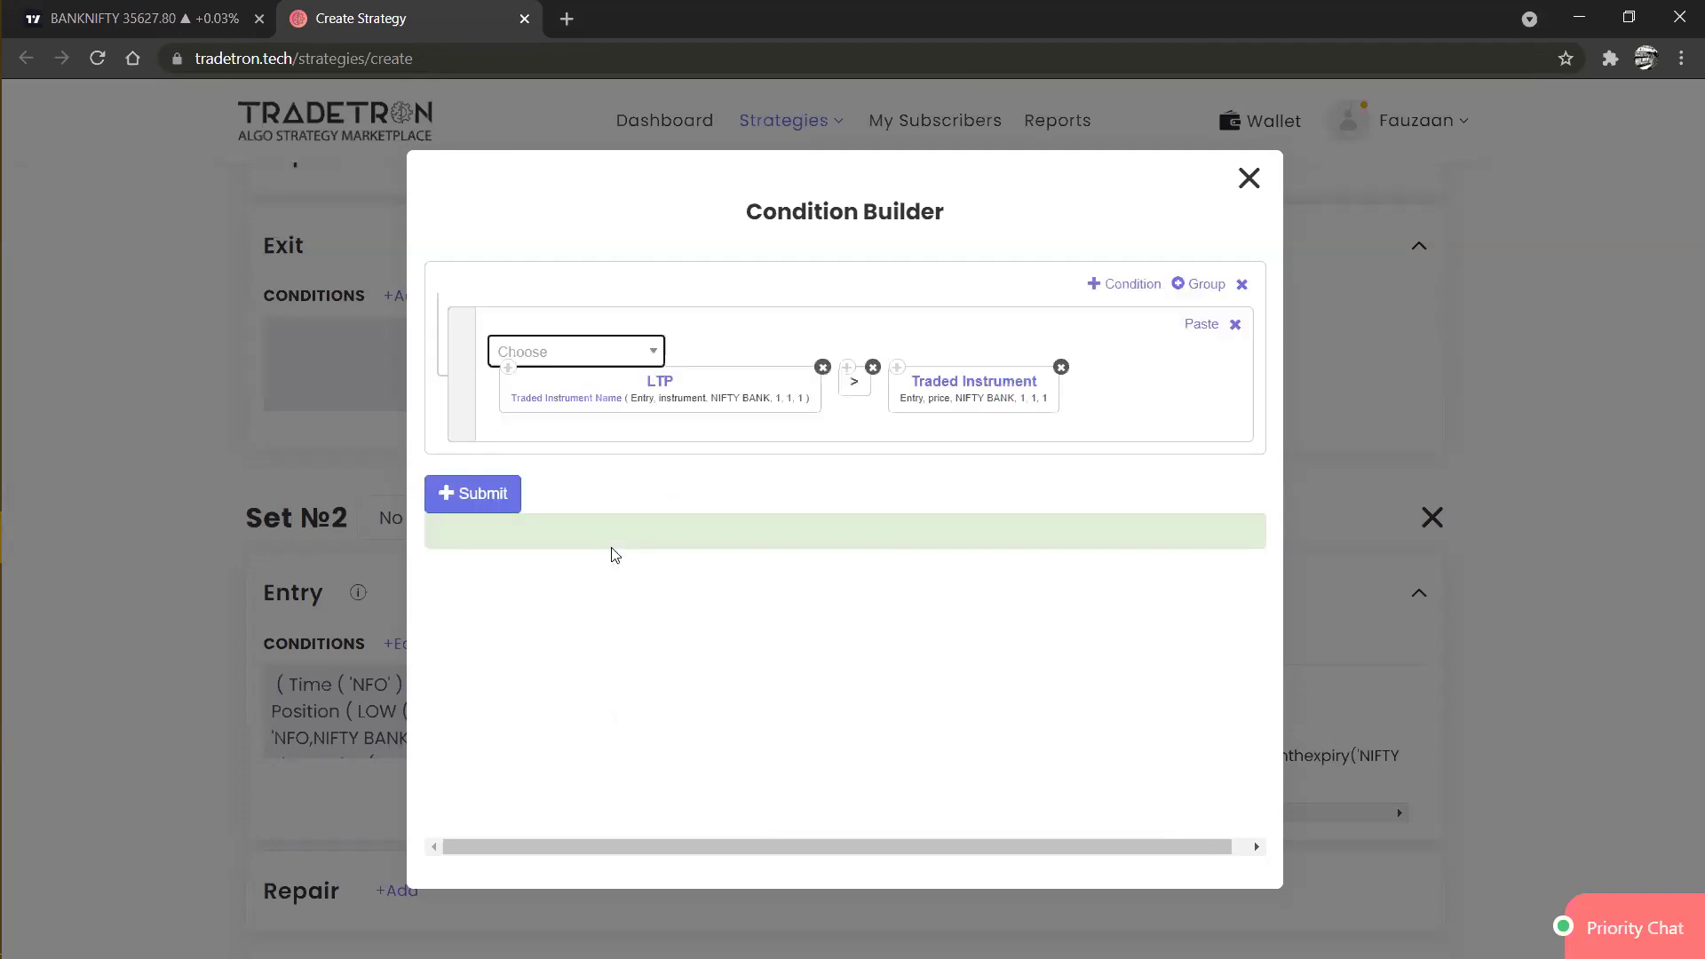
Append a + operator and the Number 100 after Traded Instrument in the exit condition.
left_click(619, 348)
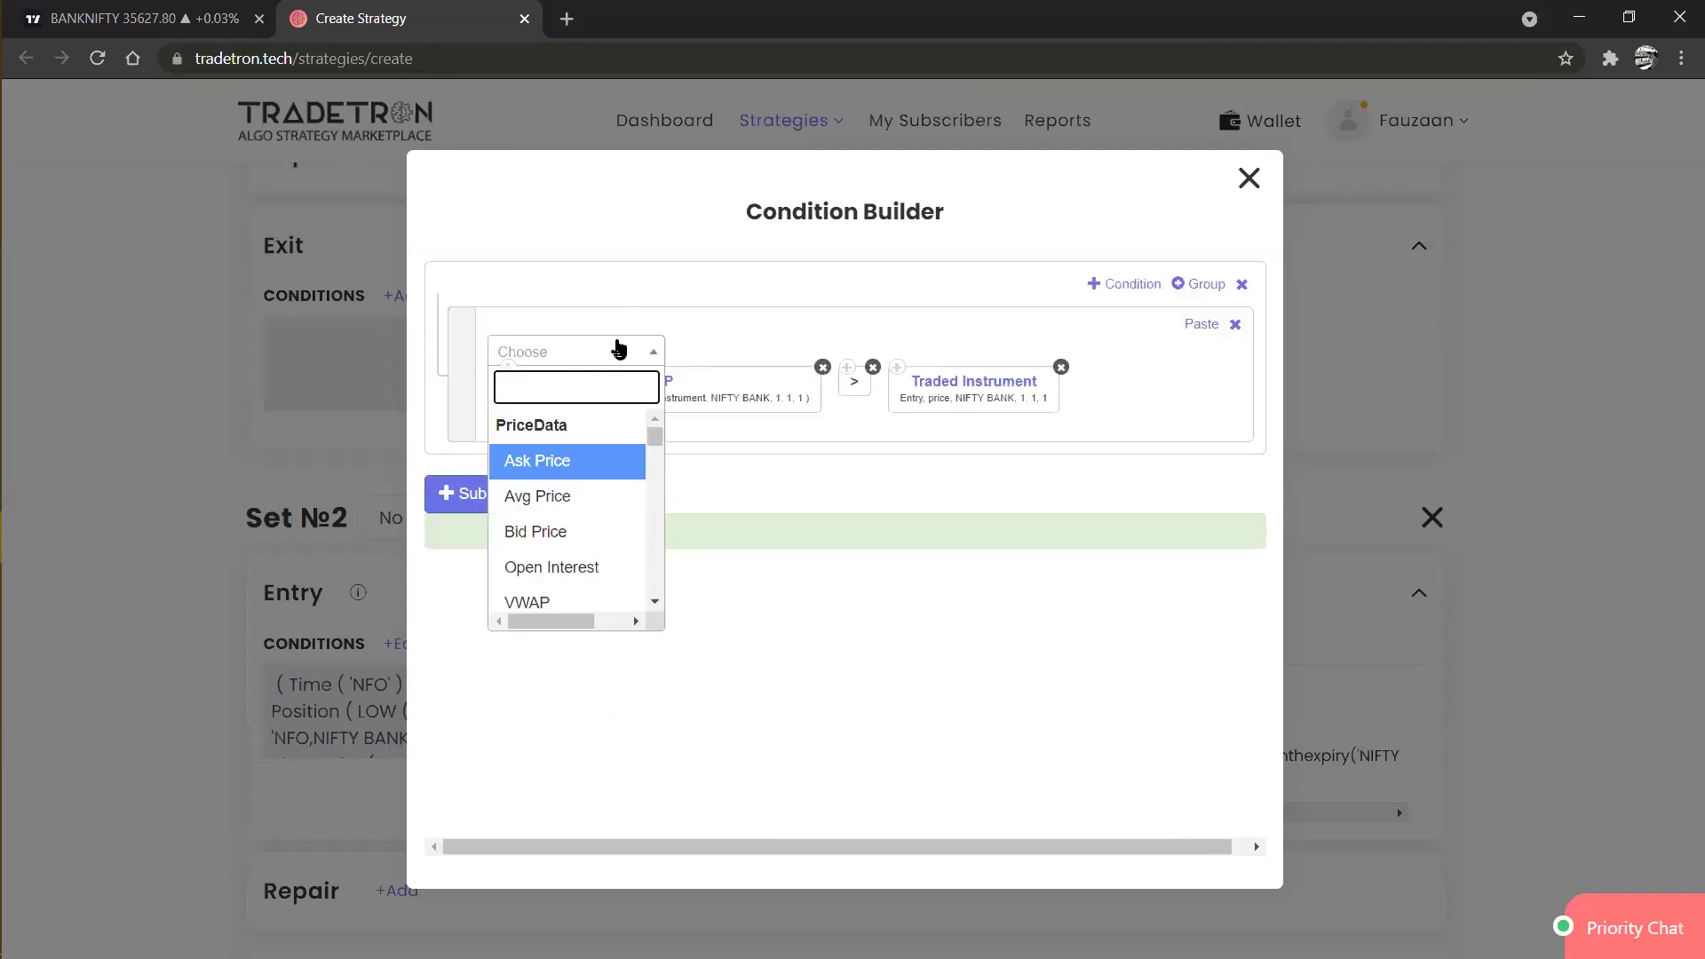
type("+")
key("Down")
key("Down")
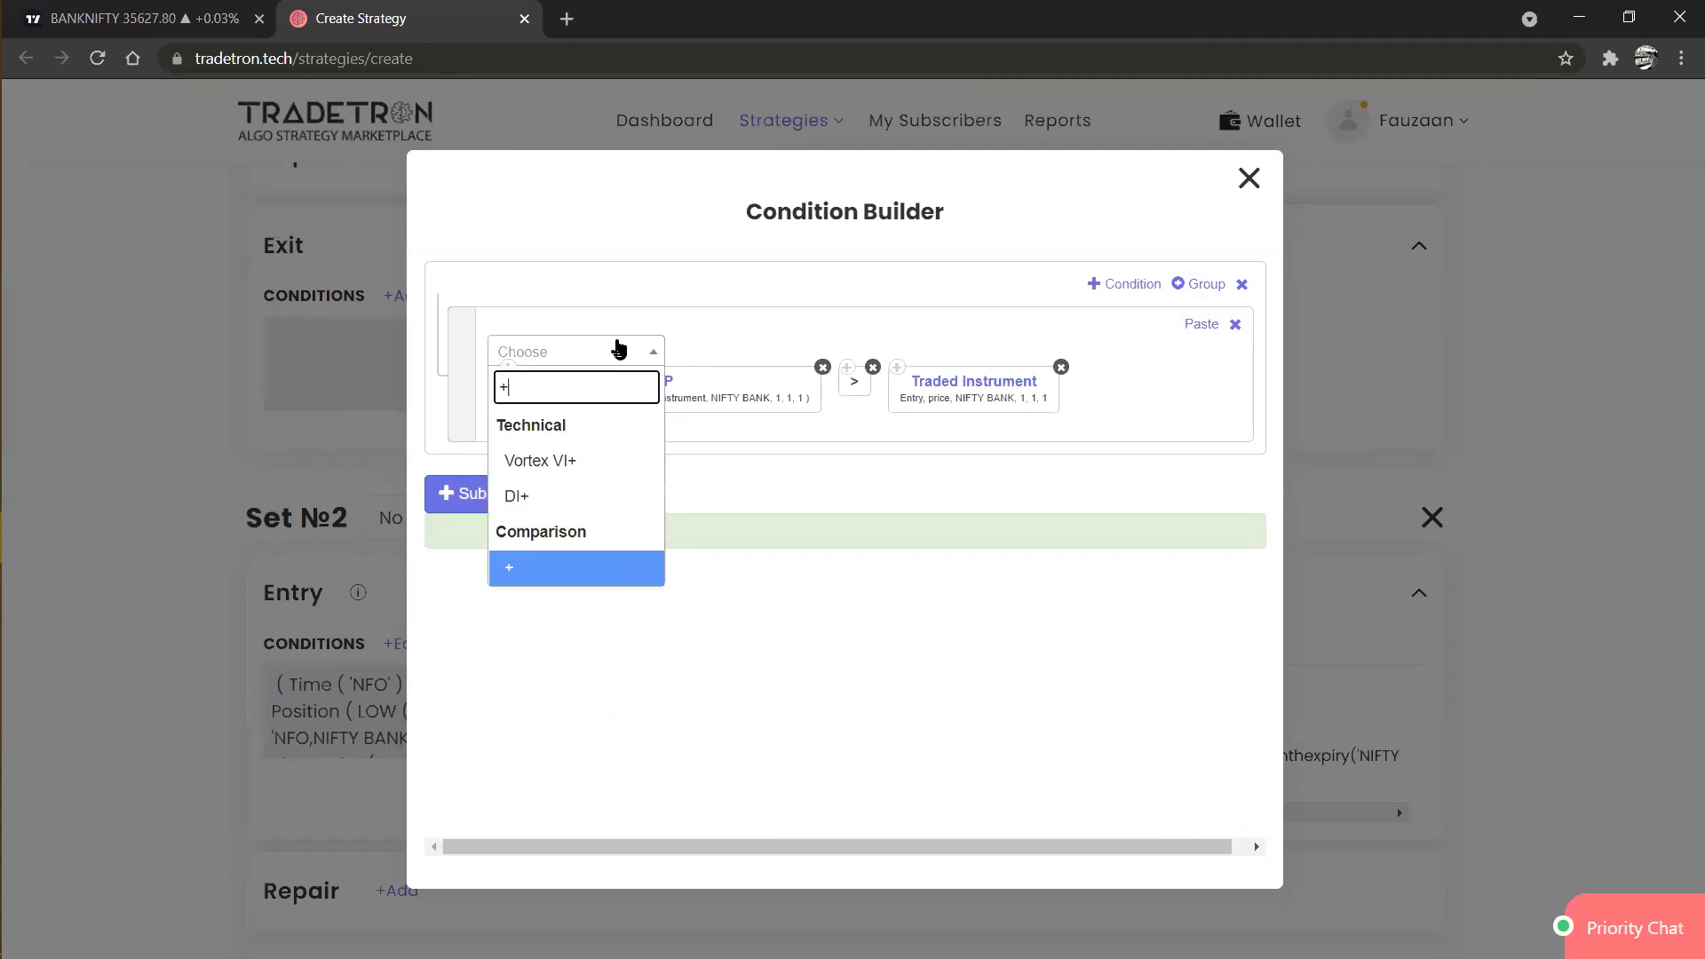
key("Return")
left_click(619, 348)
type("number")
key("Down")
key("Return")
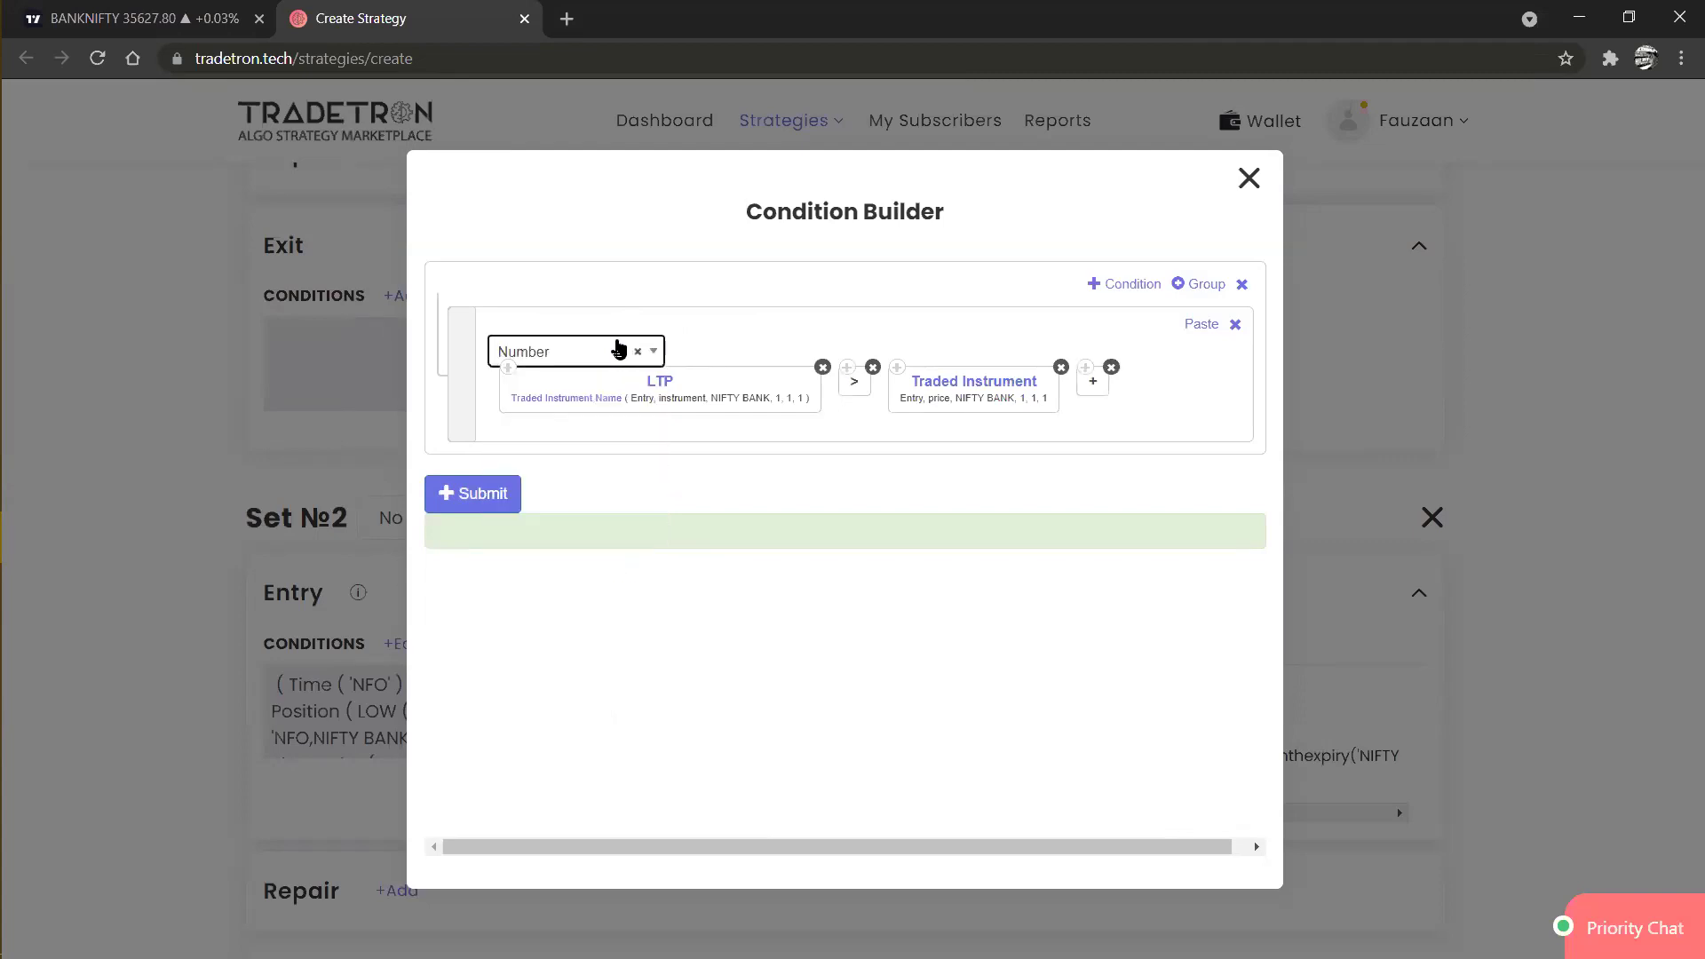
type("100")
key("Return")
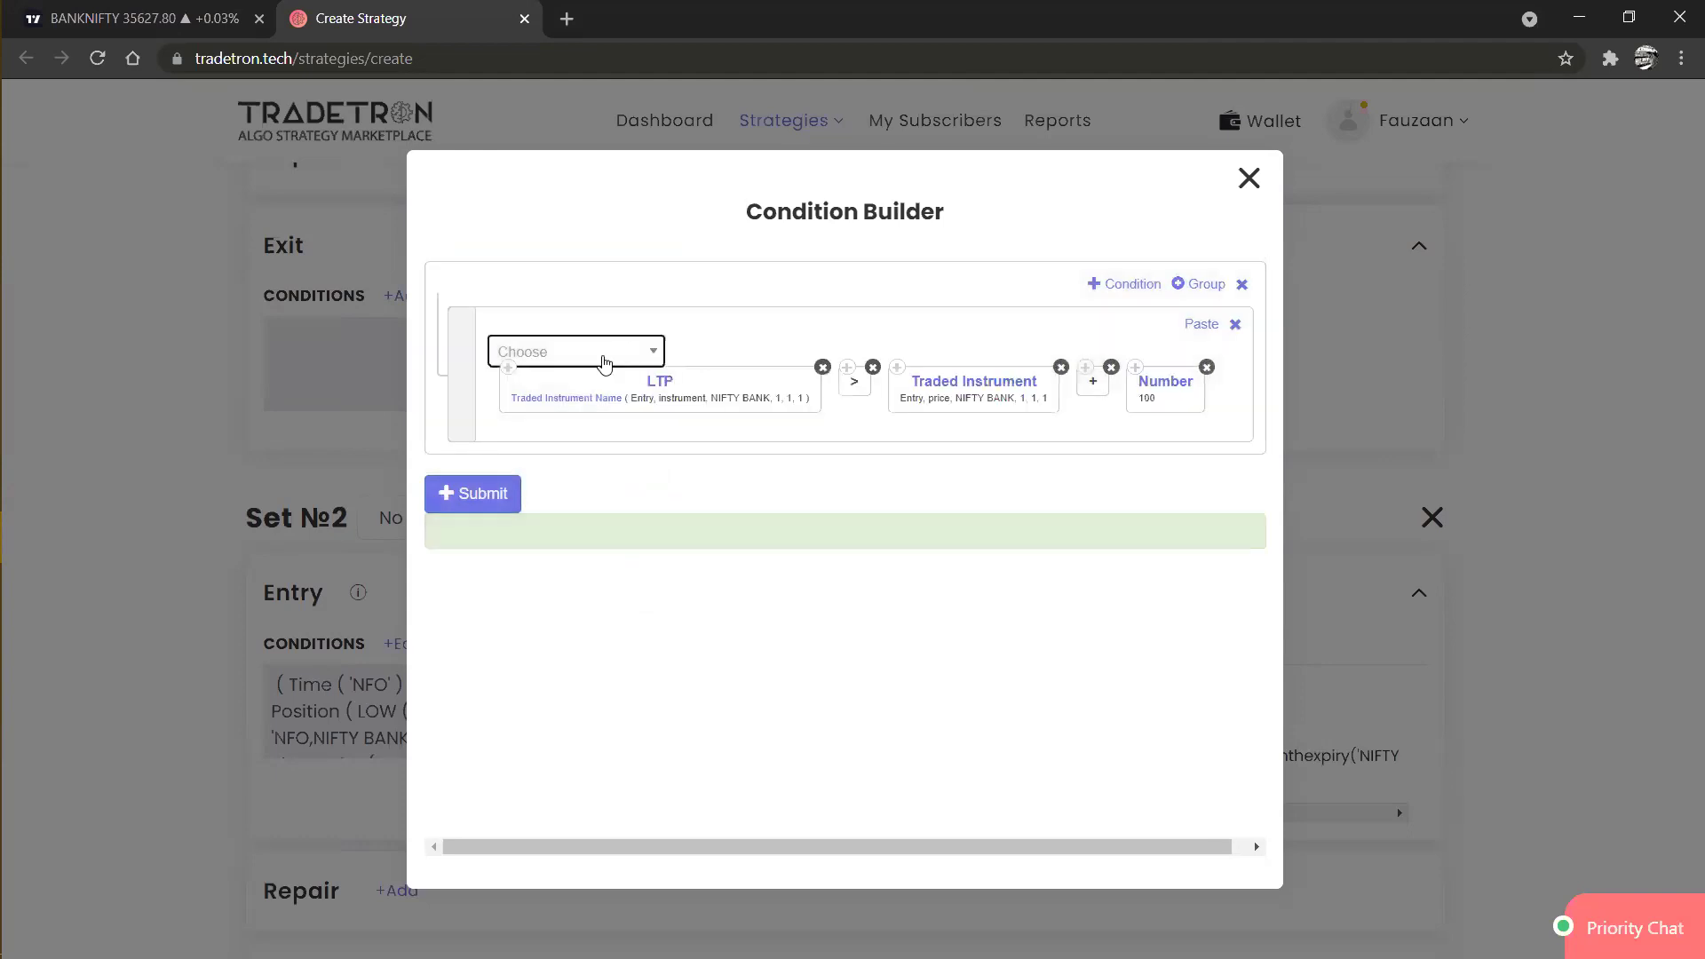
Submit Set 1's exit condition and close the condition builder.
left_click(482, 495)
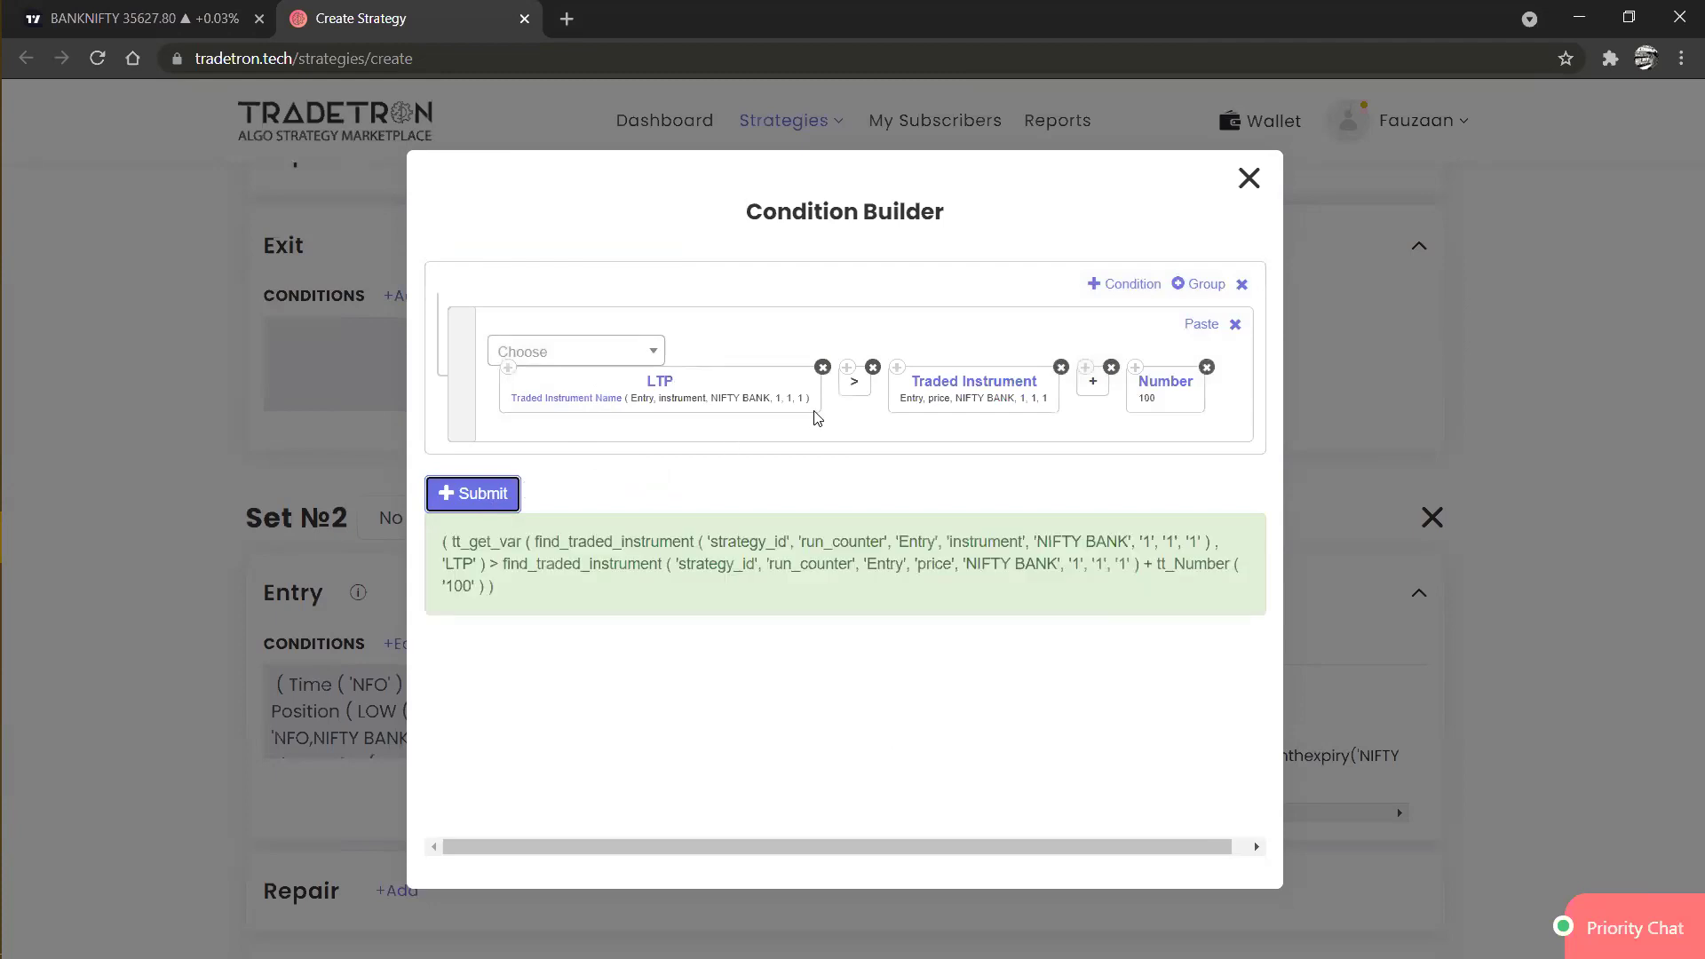
left_click(1250, 179)
scroll(1026, 349, "up", 1)
scroll(1026, 349, "up", 3)
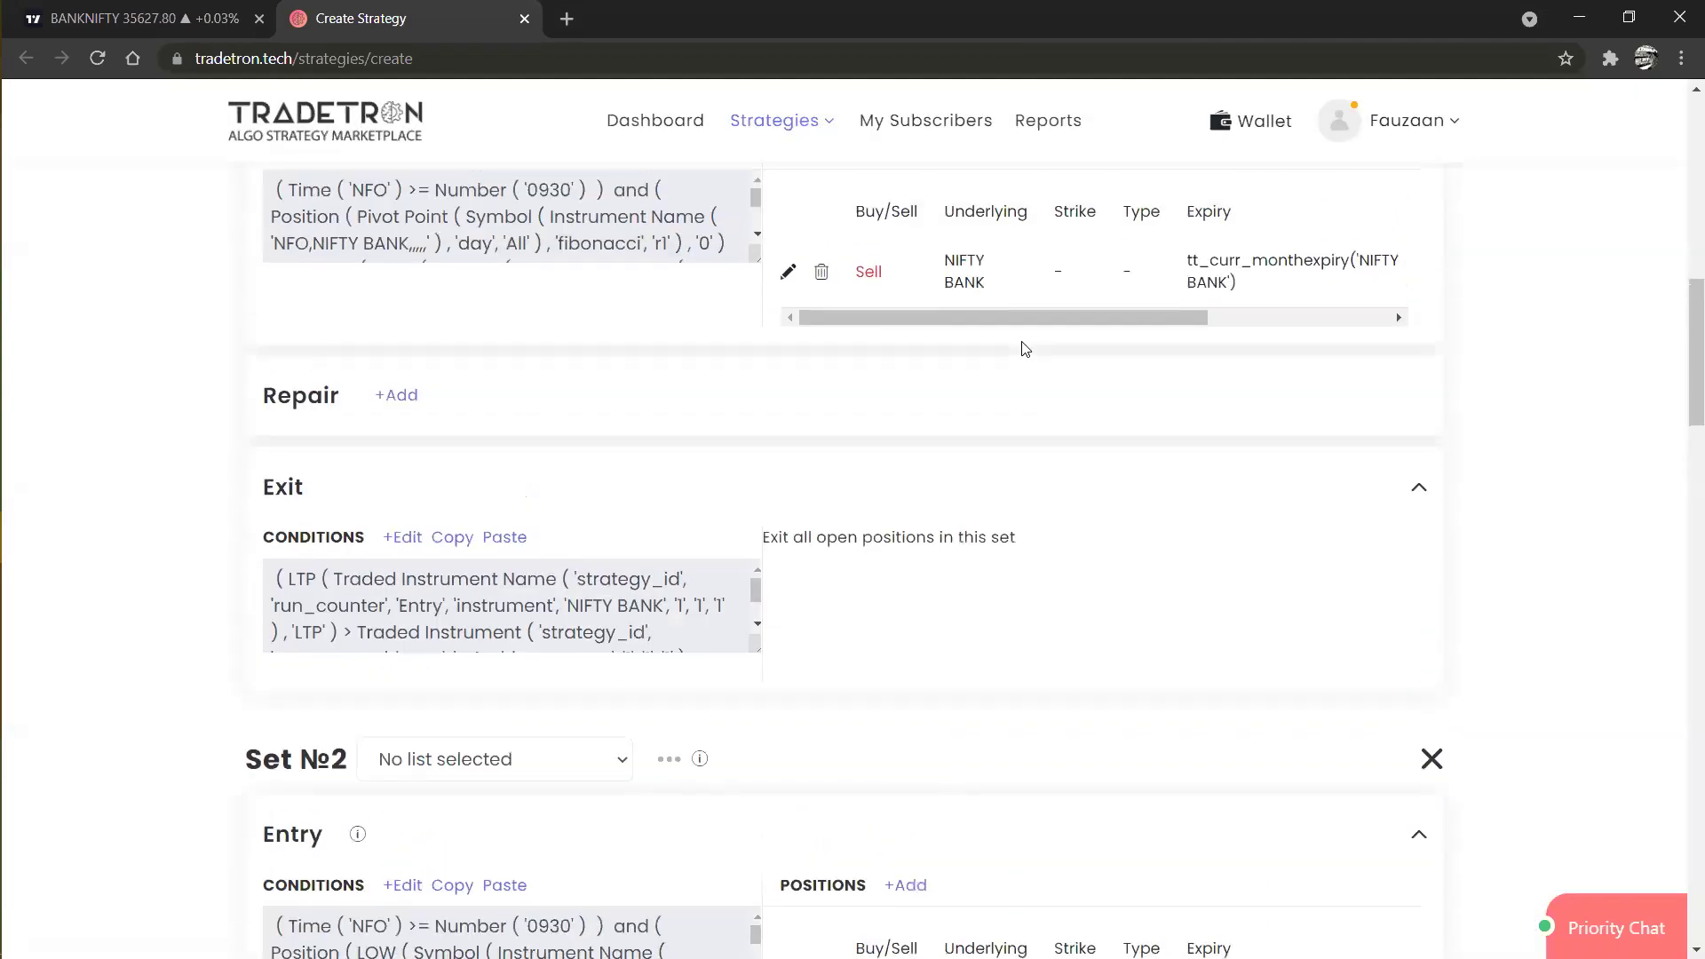
Copy Set 1's exit condition and paste it into Set 2's exit conditions.
scroll(796, 552, "down", 1)
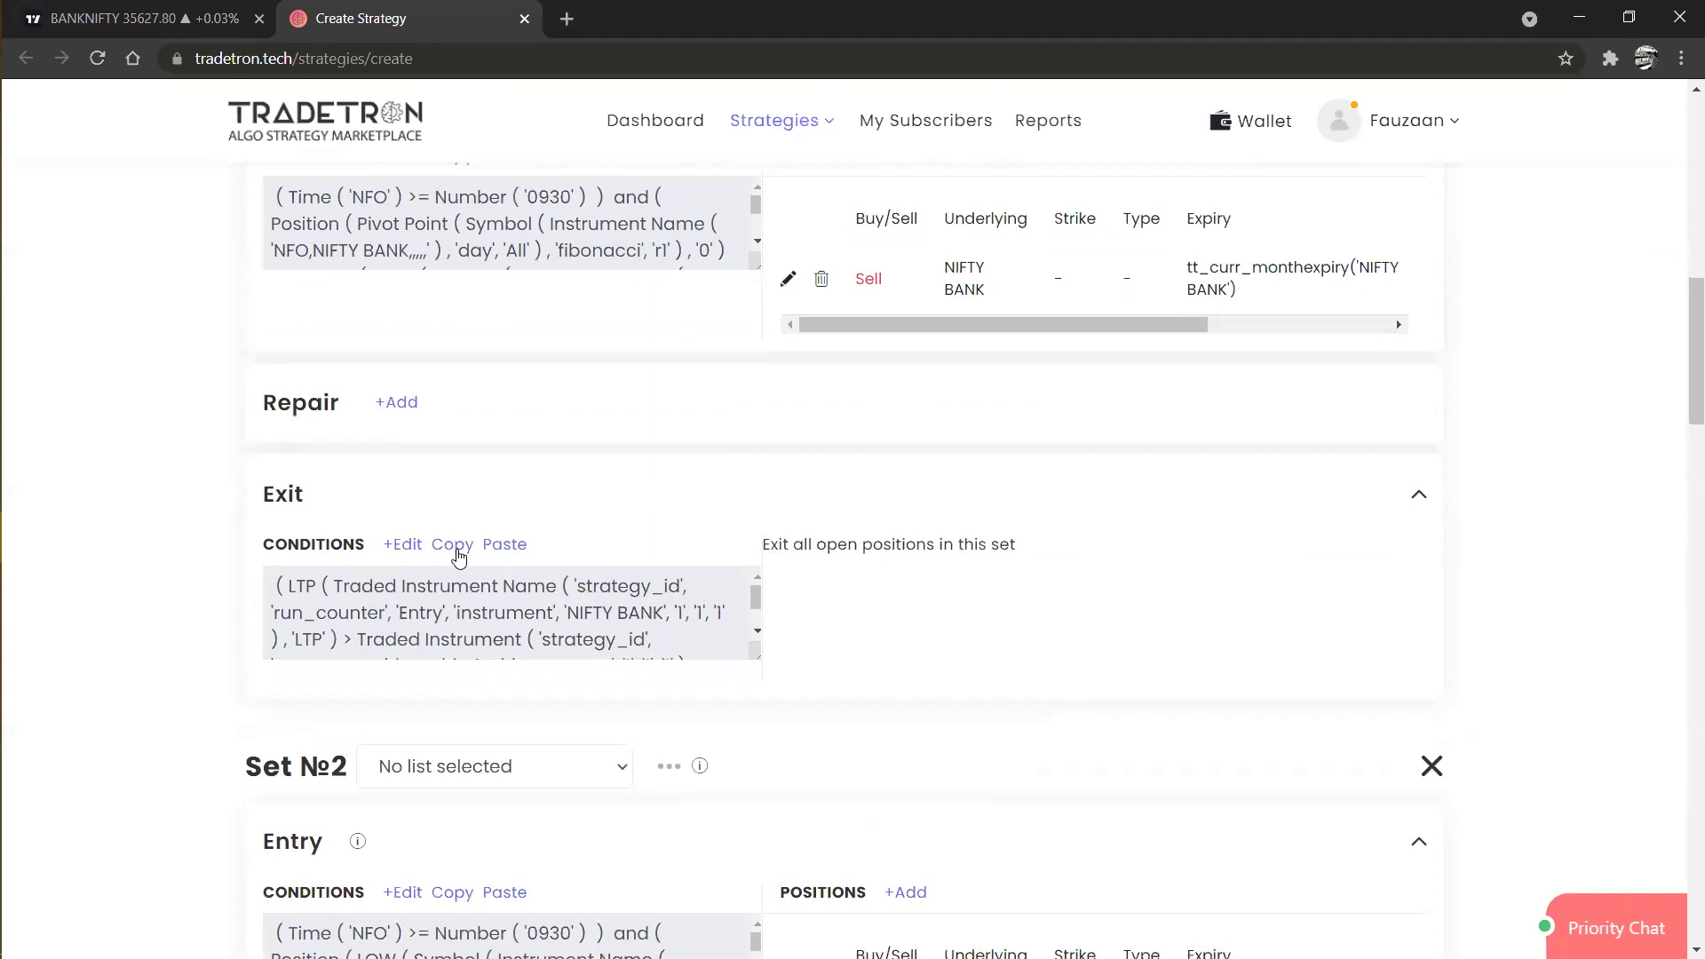
left_click(452, 545)
scroll(457, 550, "down", 3)
scroll(460, 556, "down", 4)
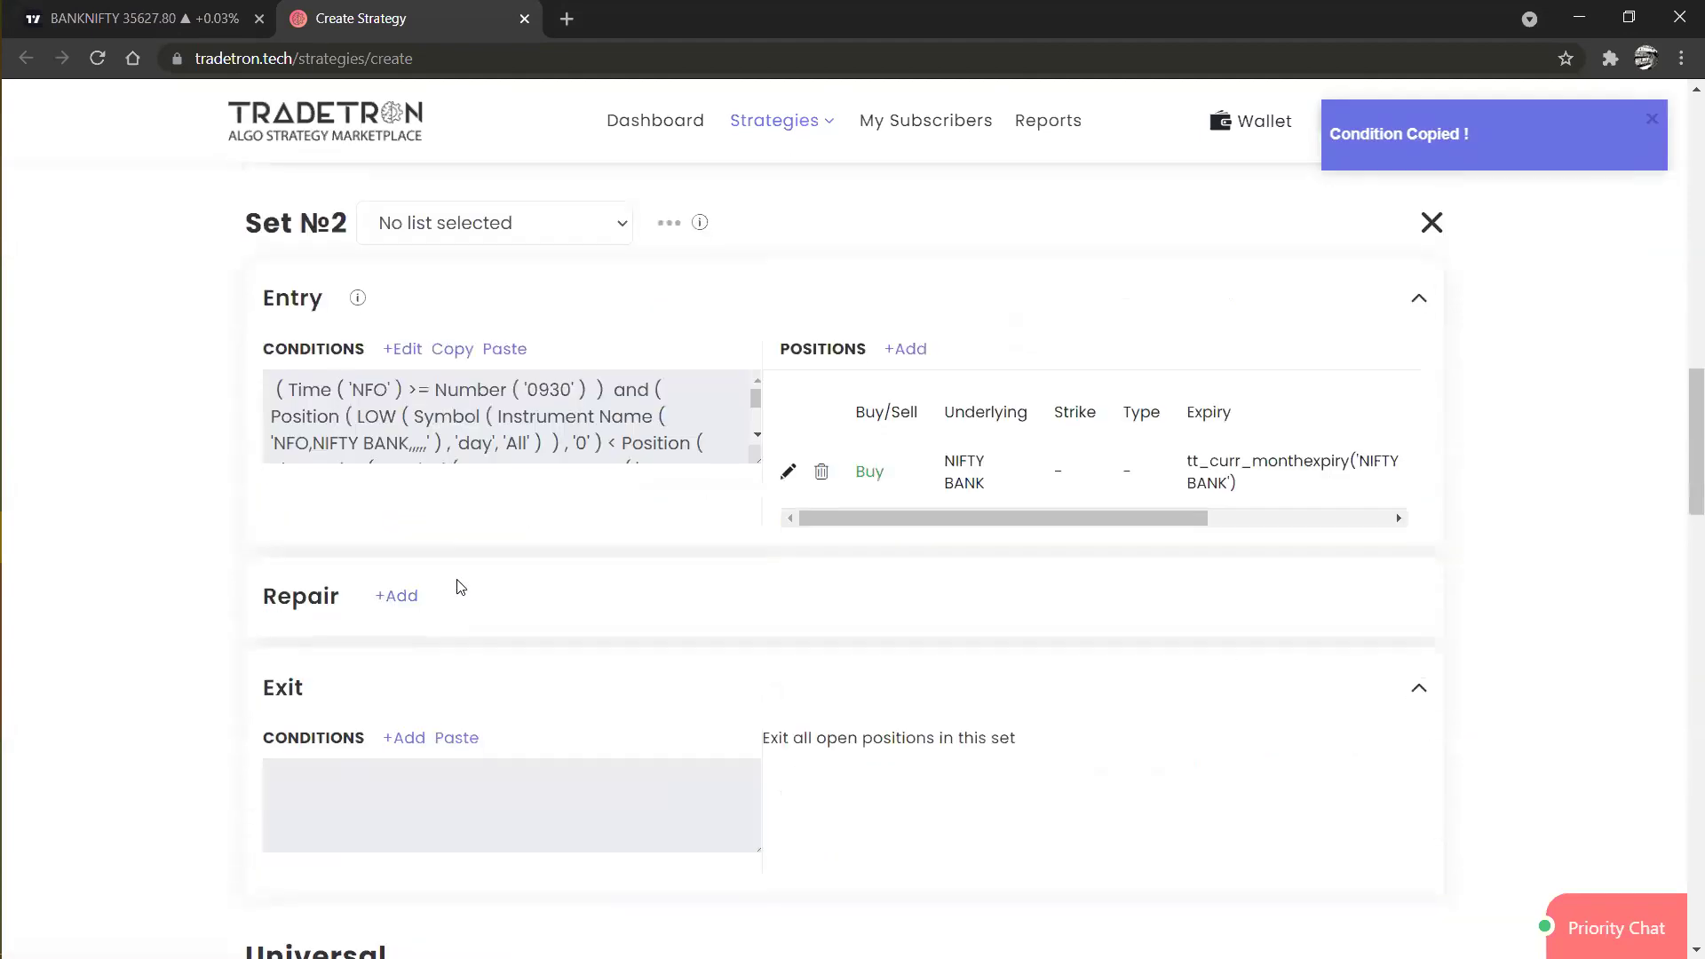
left_click(452, 738)
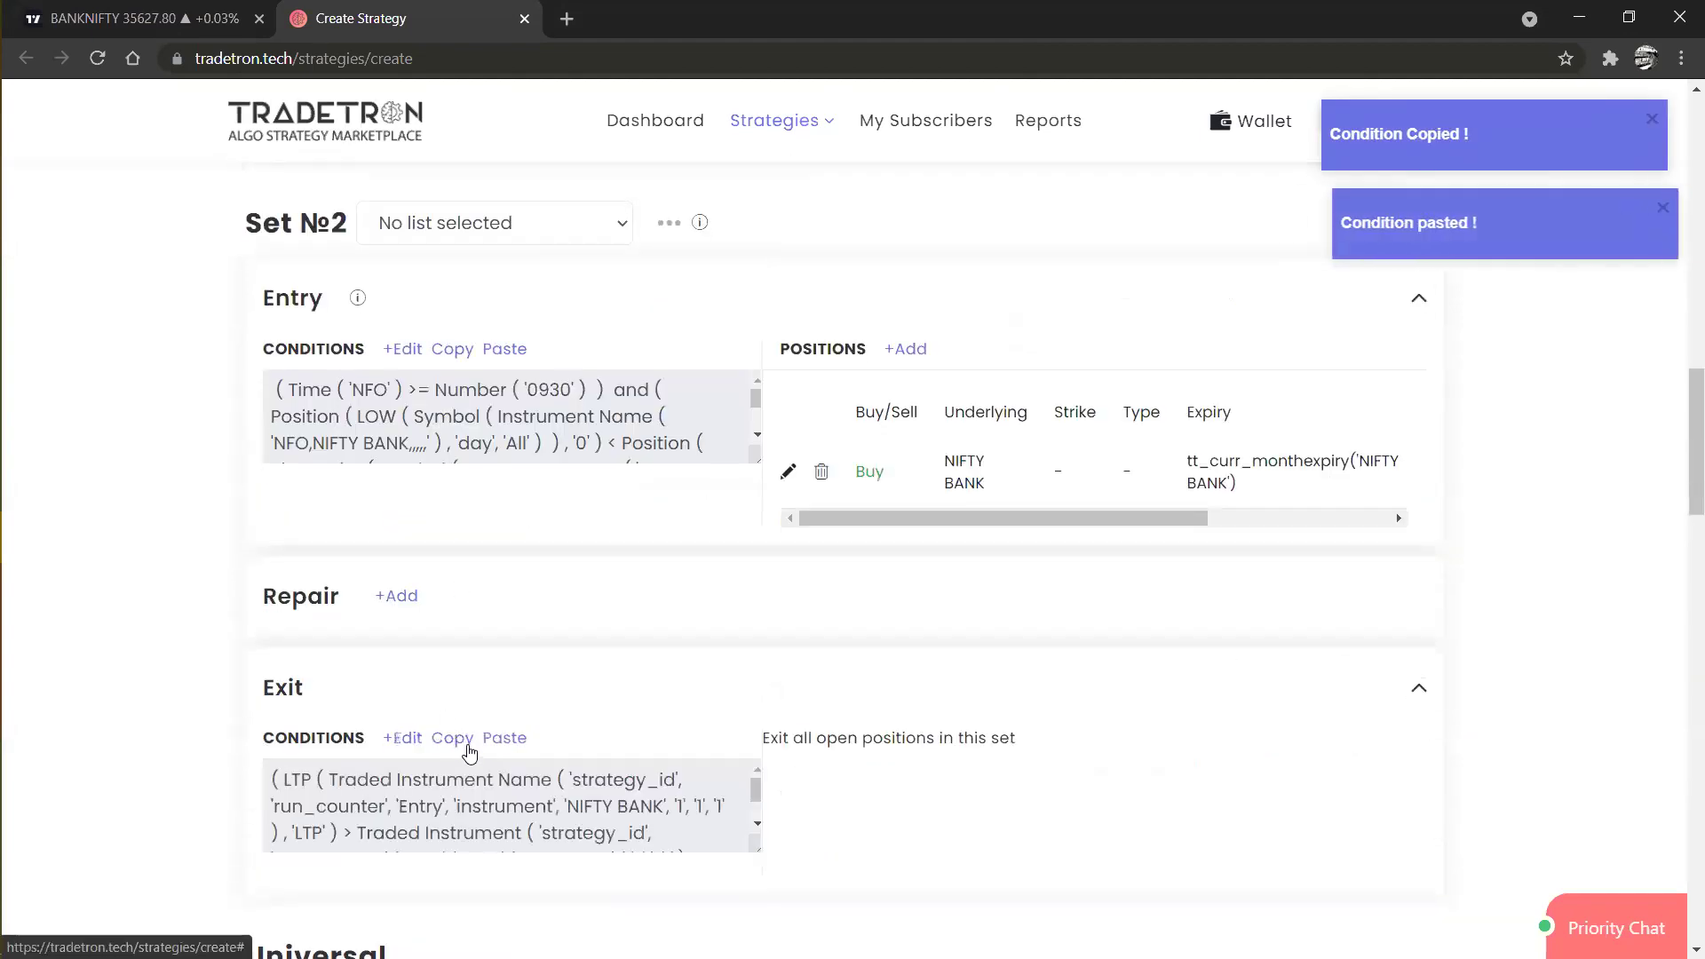
Open Set 2's exit condition for editing and insert a < operator between LTP and Traded Instrument.
left_click(401, 739)
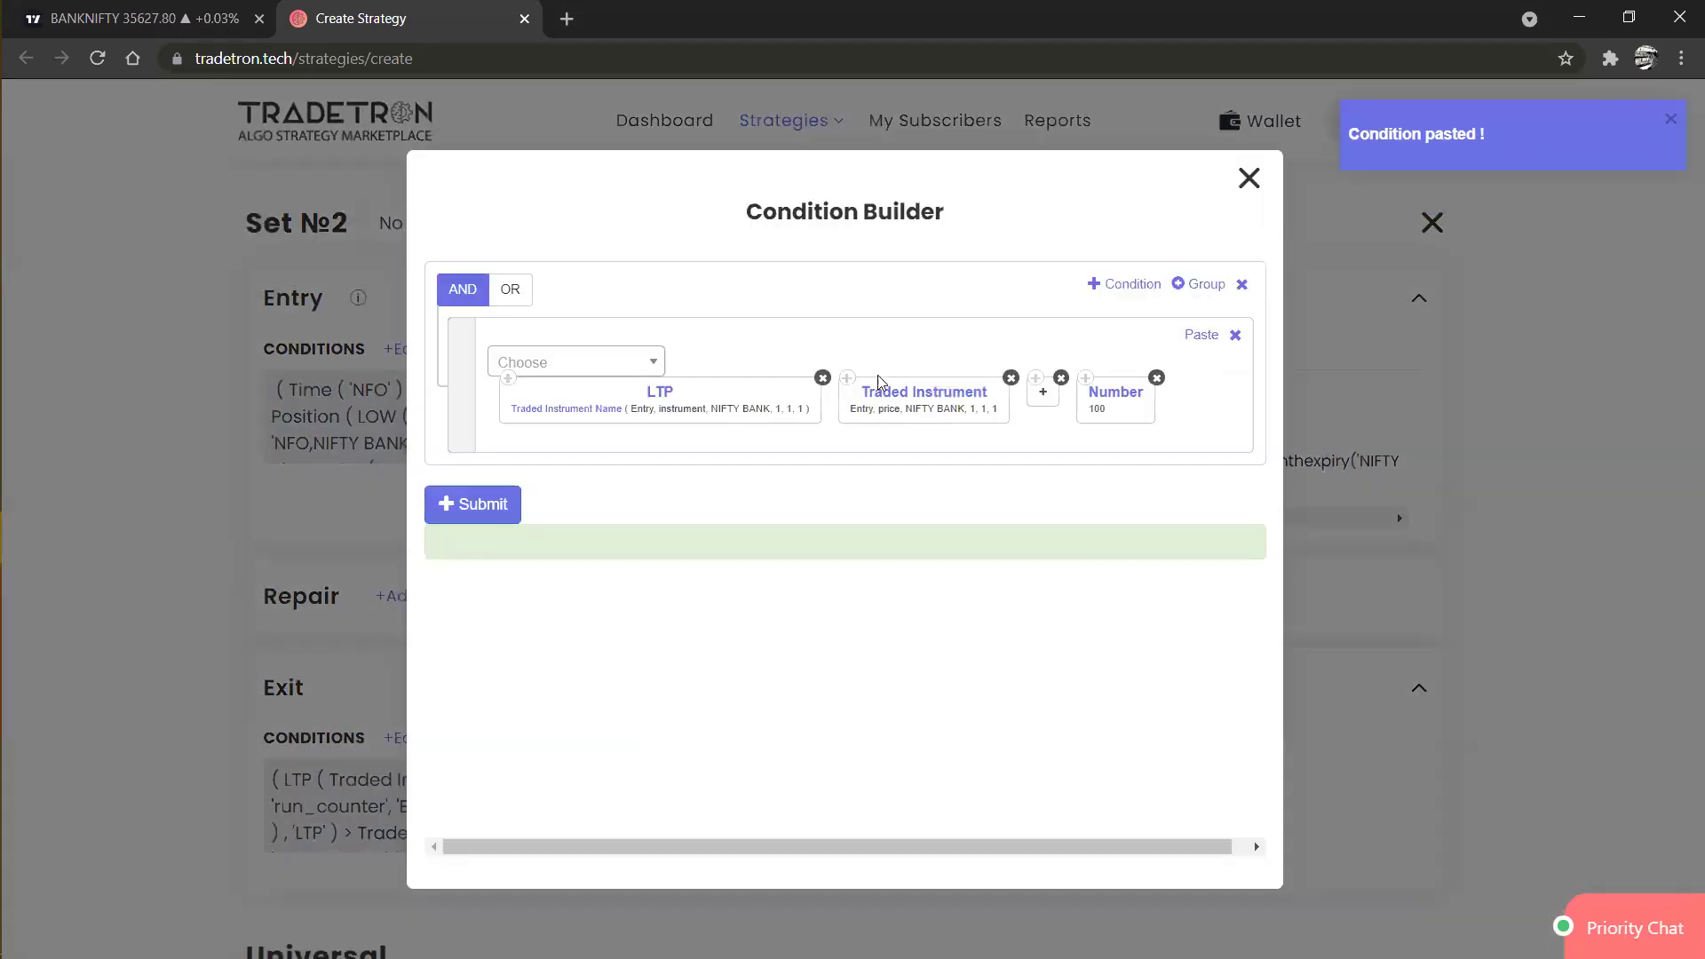
left_click(652, 364)
type("<")
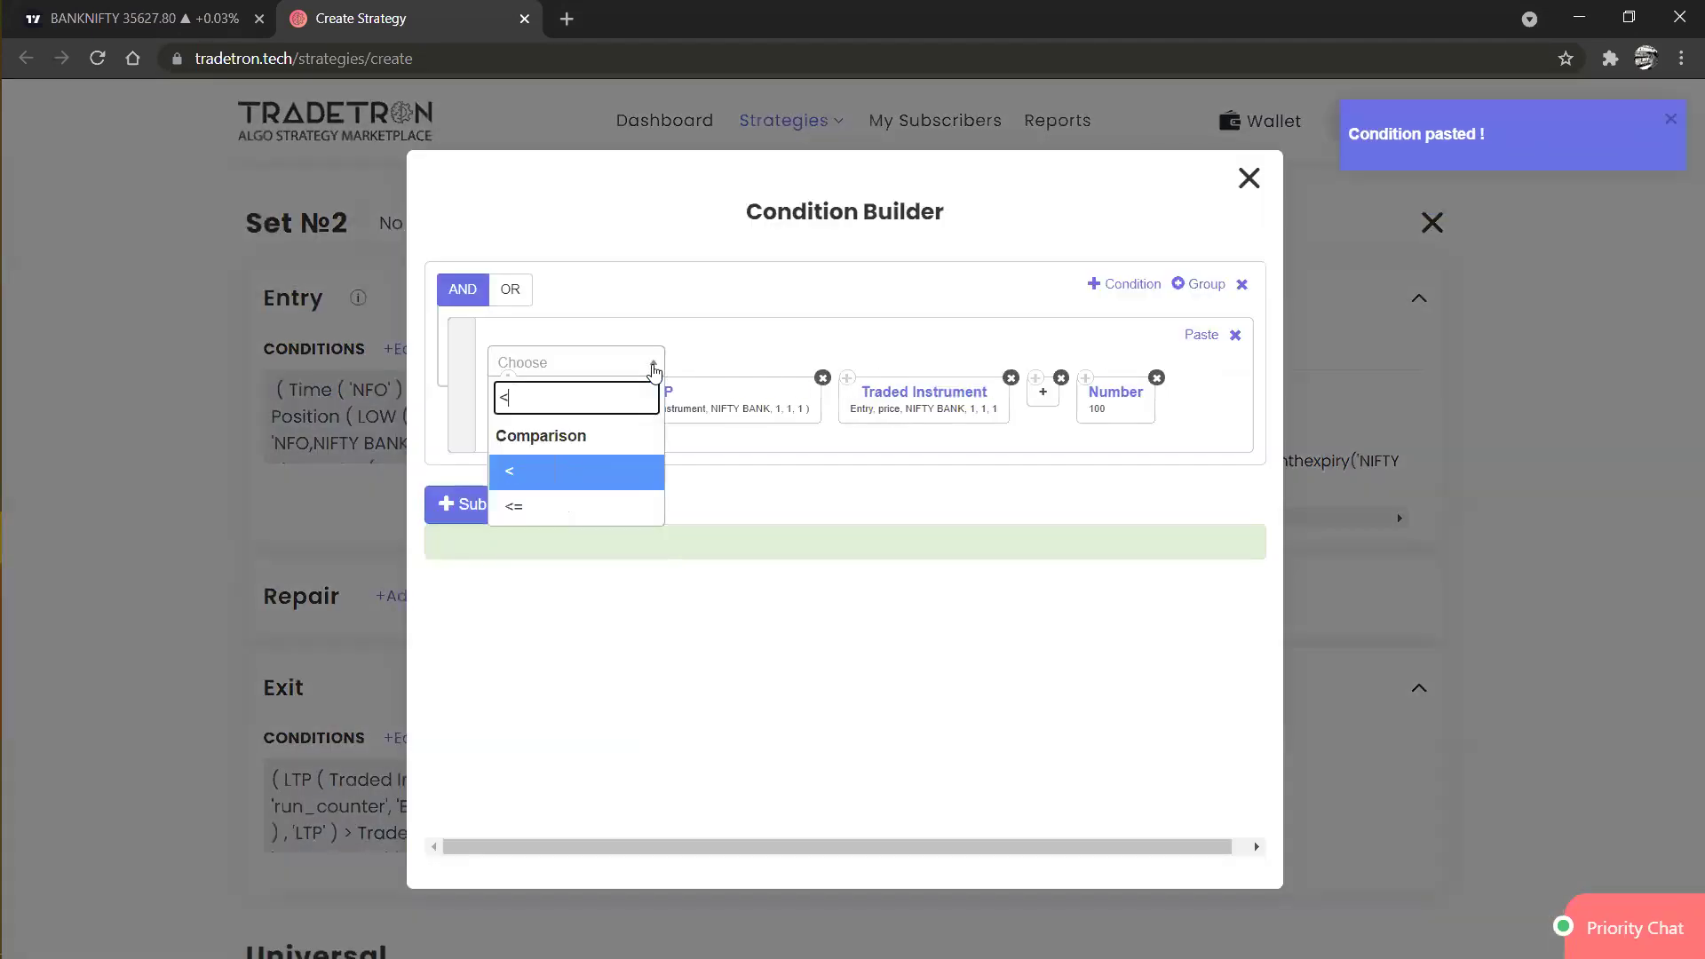
key("Return")
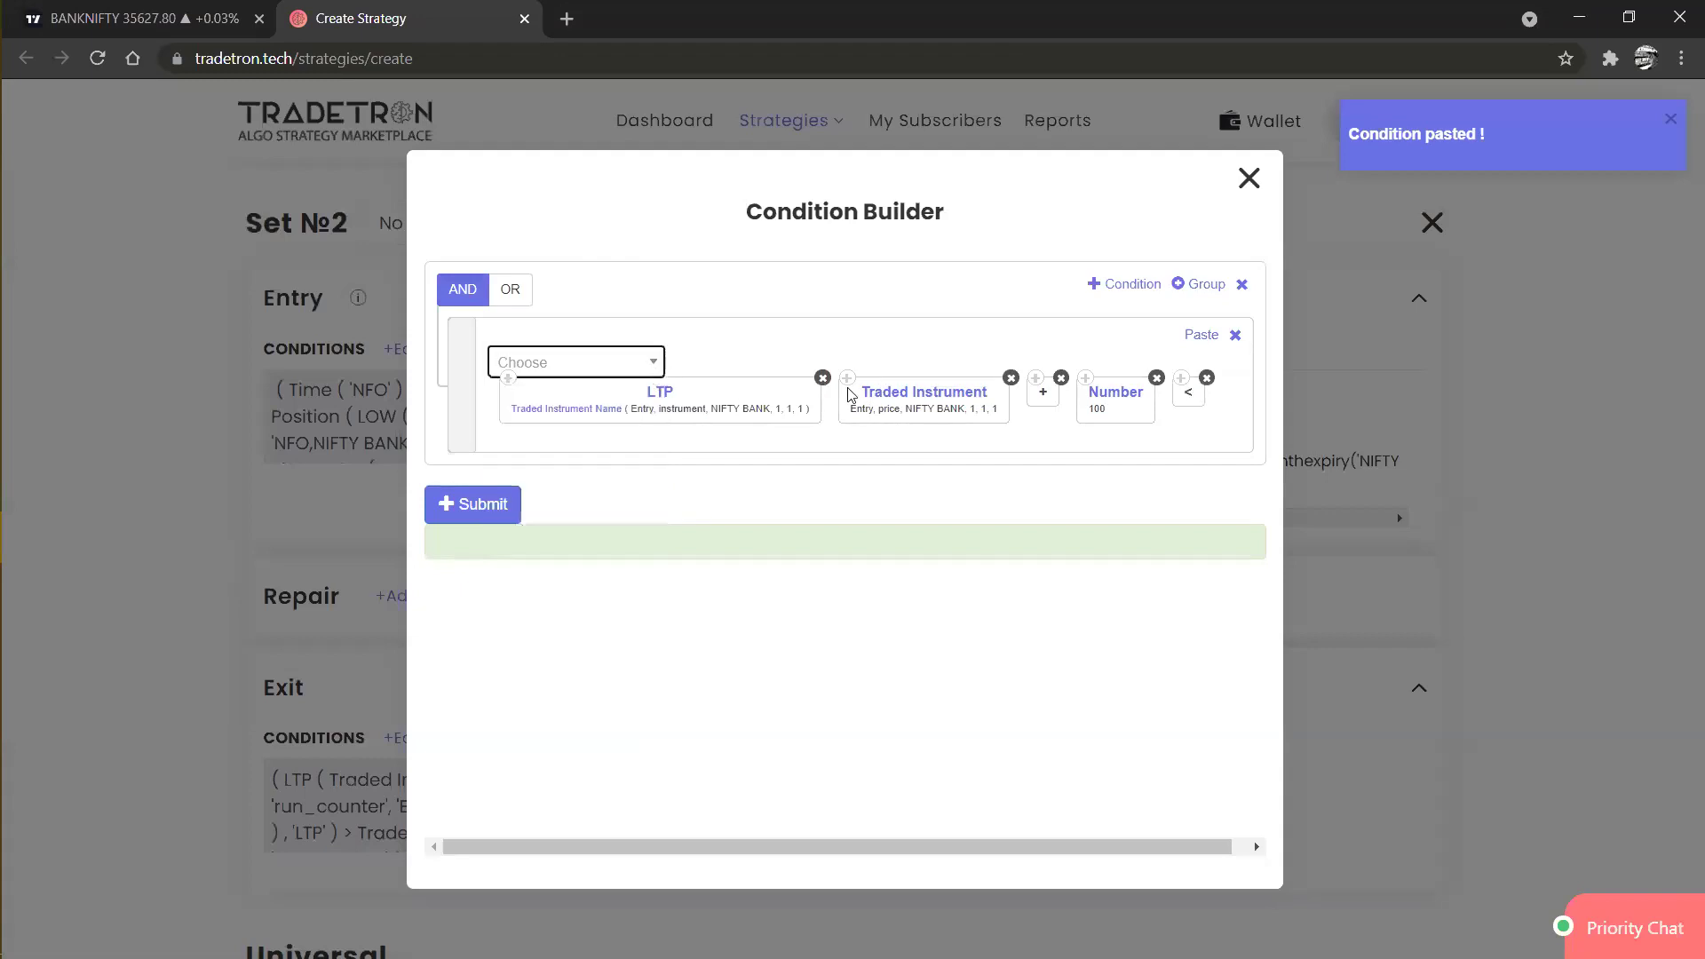
left_click_drag(1191, 407, 865, 411)
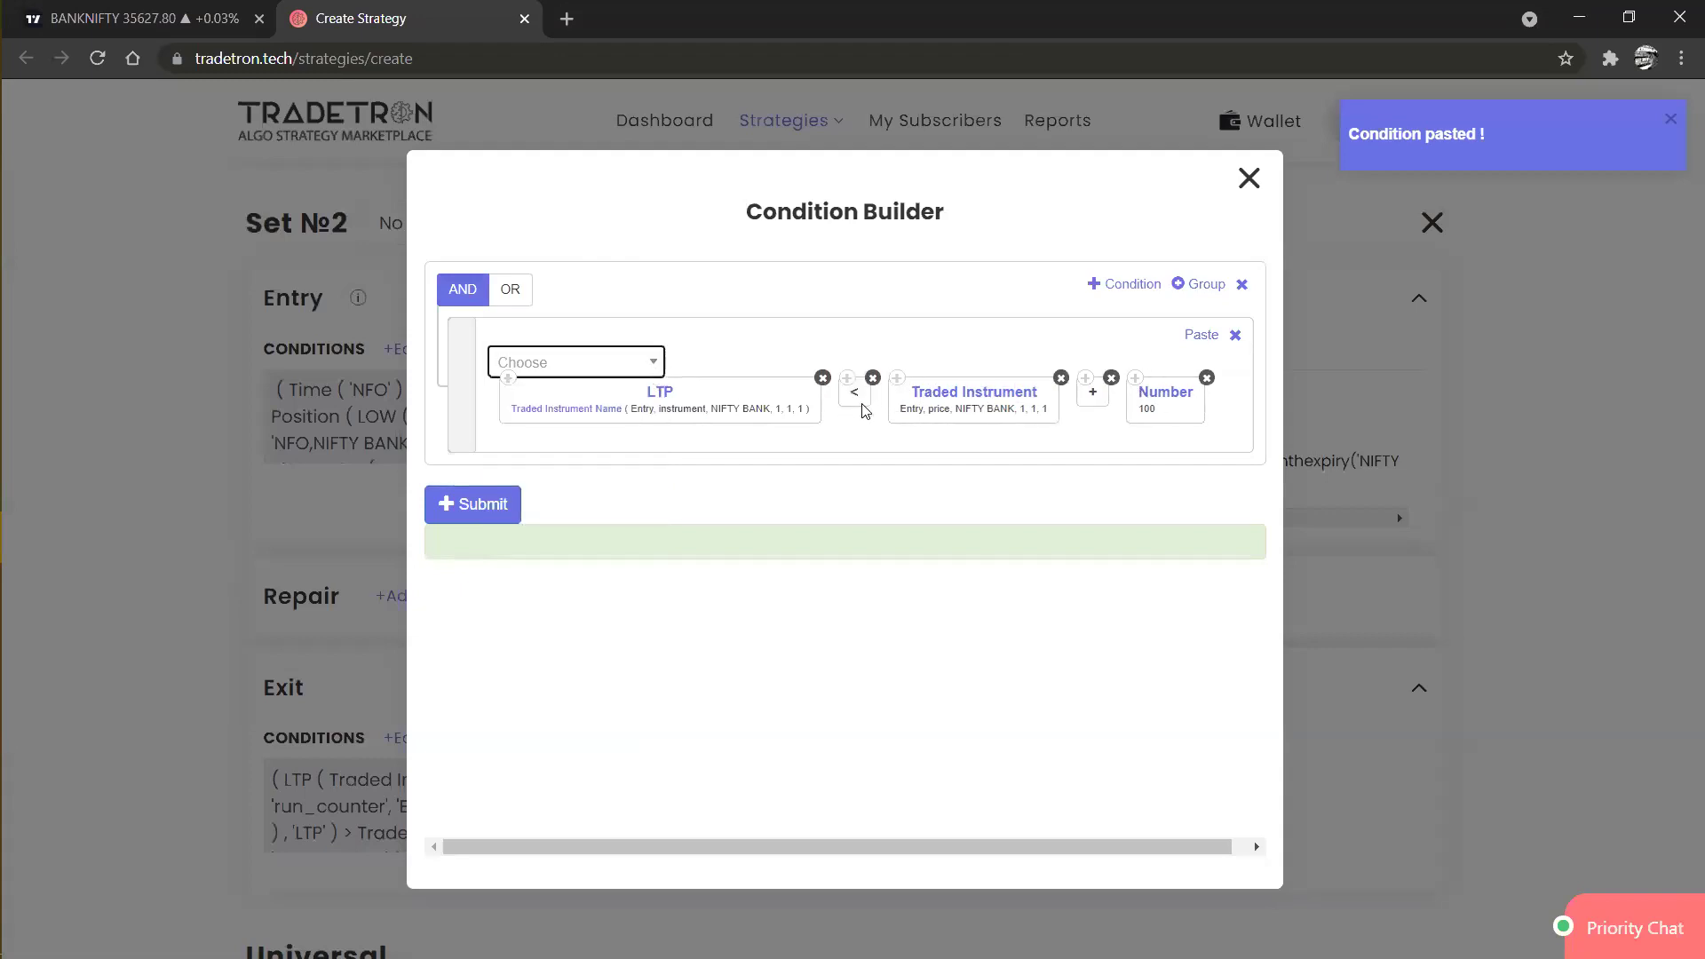
Set the Set Number to 2 for the Traded Instrument Name inside LTP in Set 2's exit condition.
left_click(588, 415)
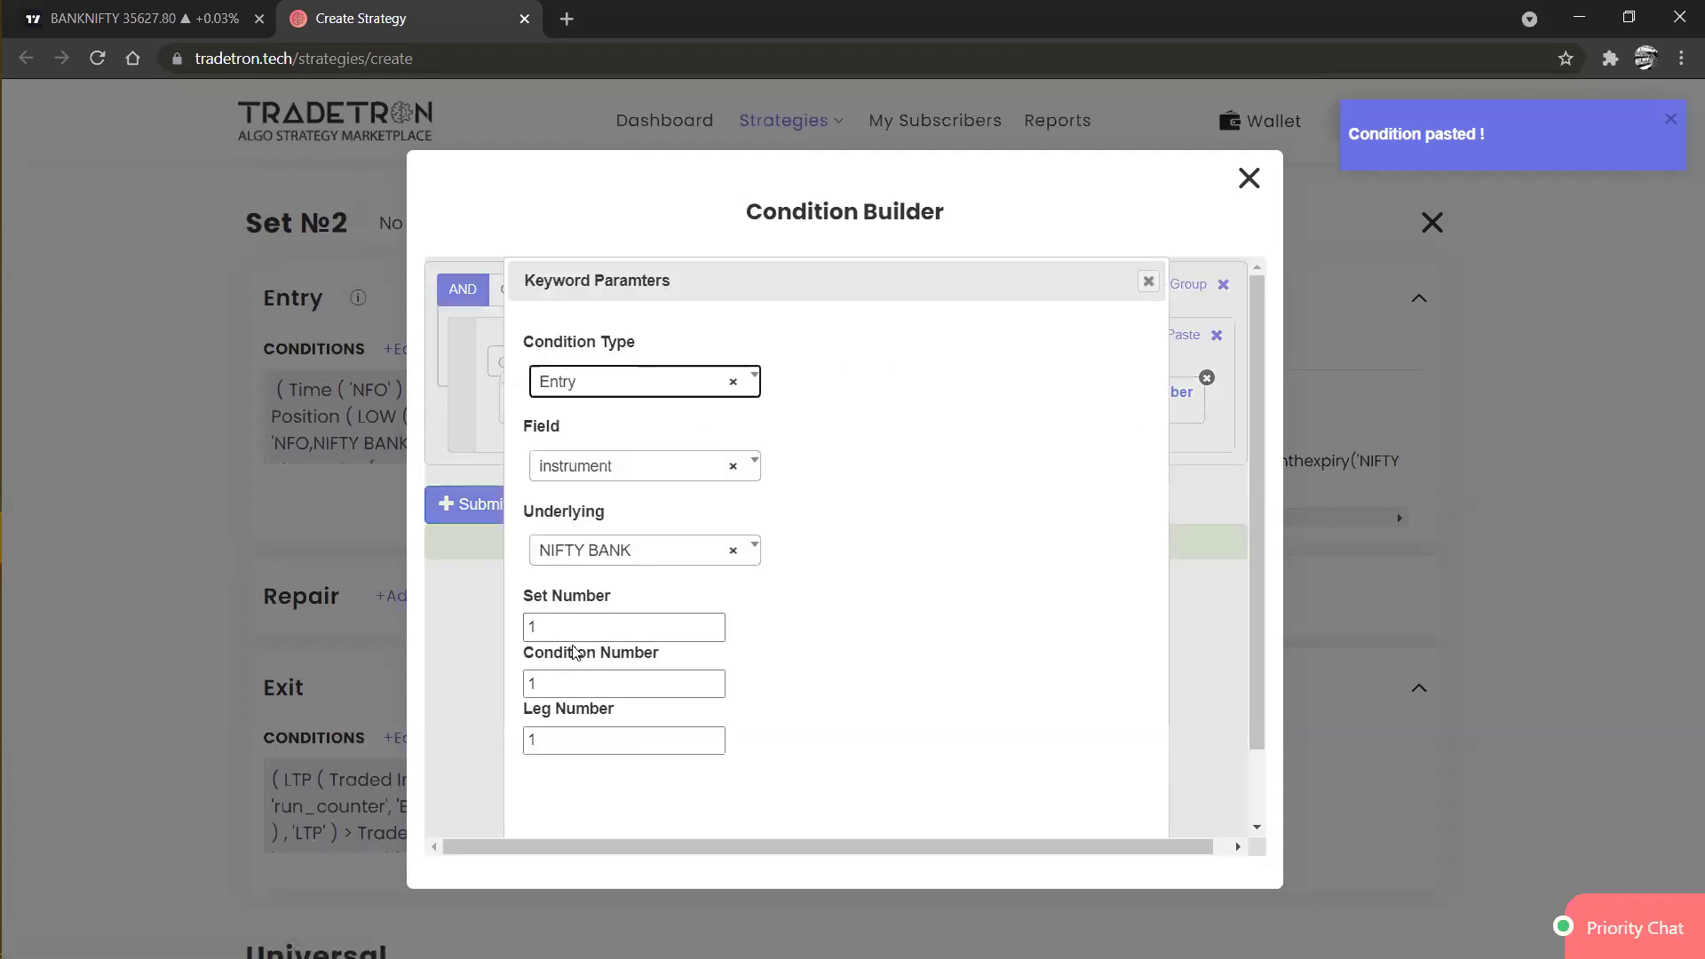
double_click(576, 631)
type("2")
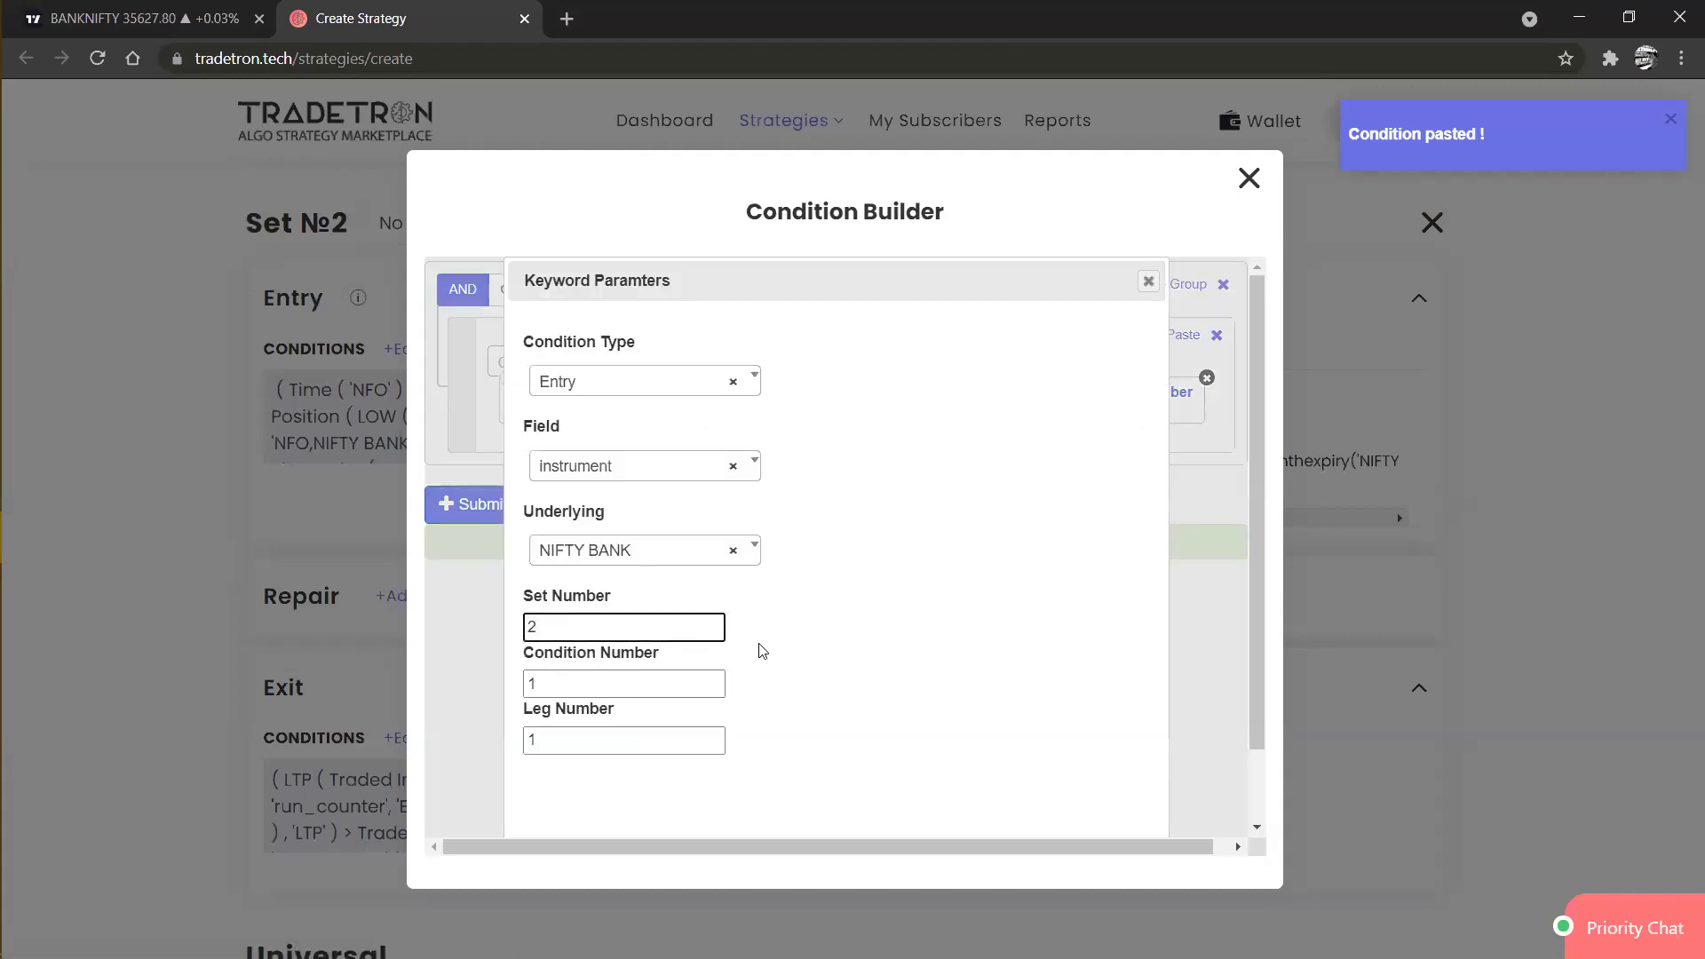
scroll(815, 648, "down", 1)
left_click(1027, 800)
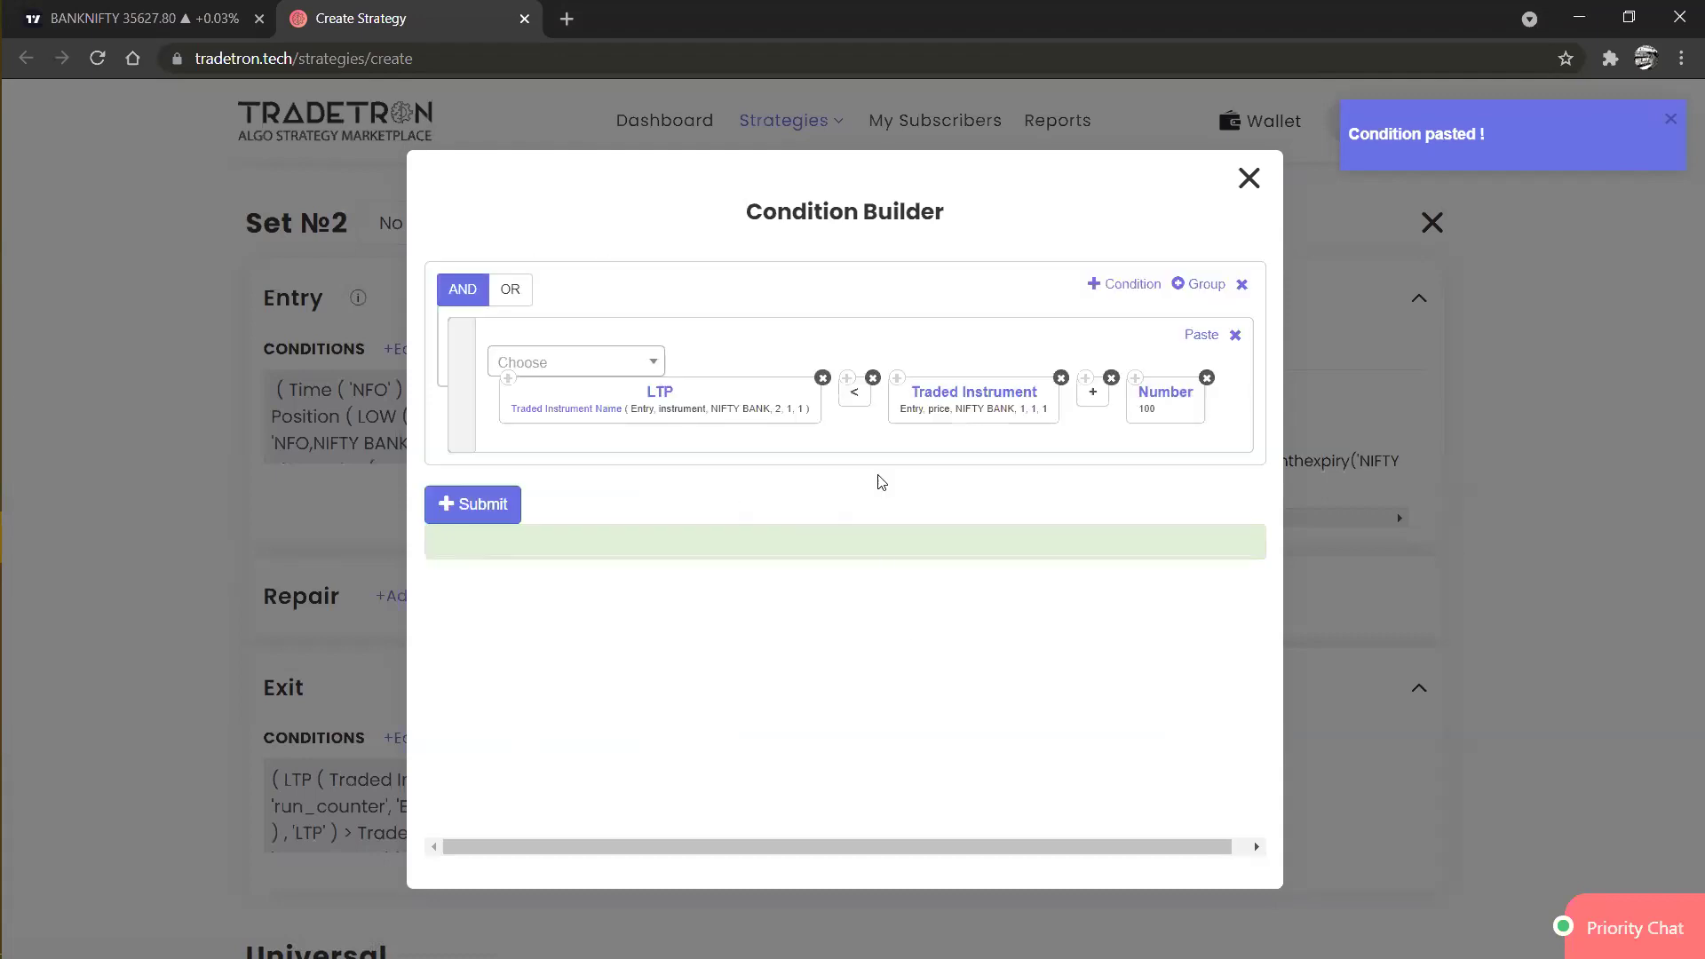
Set the Set Number to 2 for the entry price Traded Instrument keyword.
left_click(990, 396)
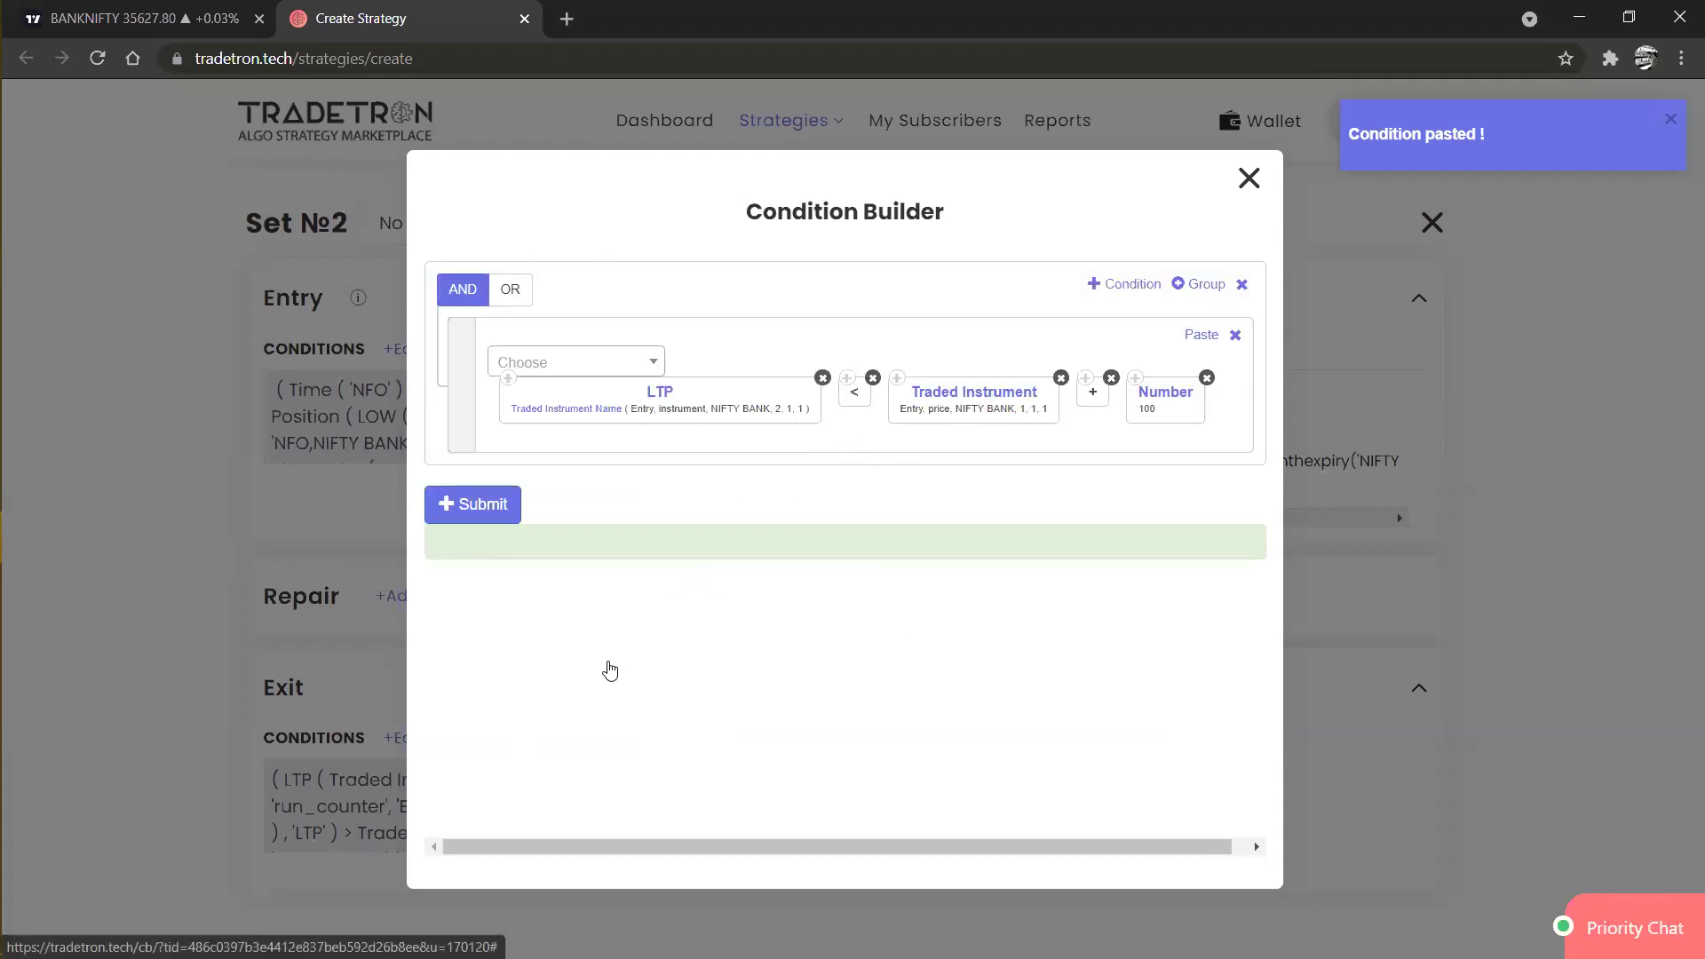
double_click(584, 637)
type("2")
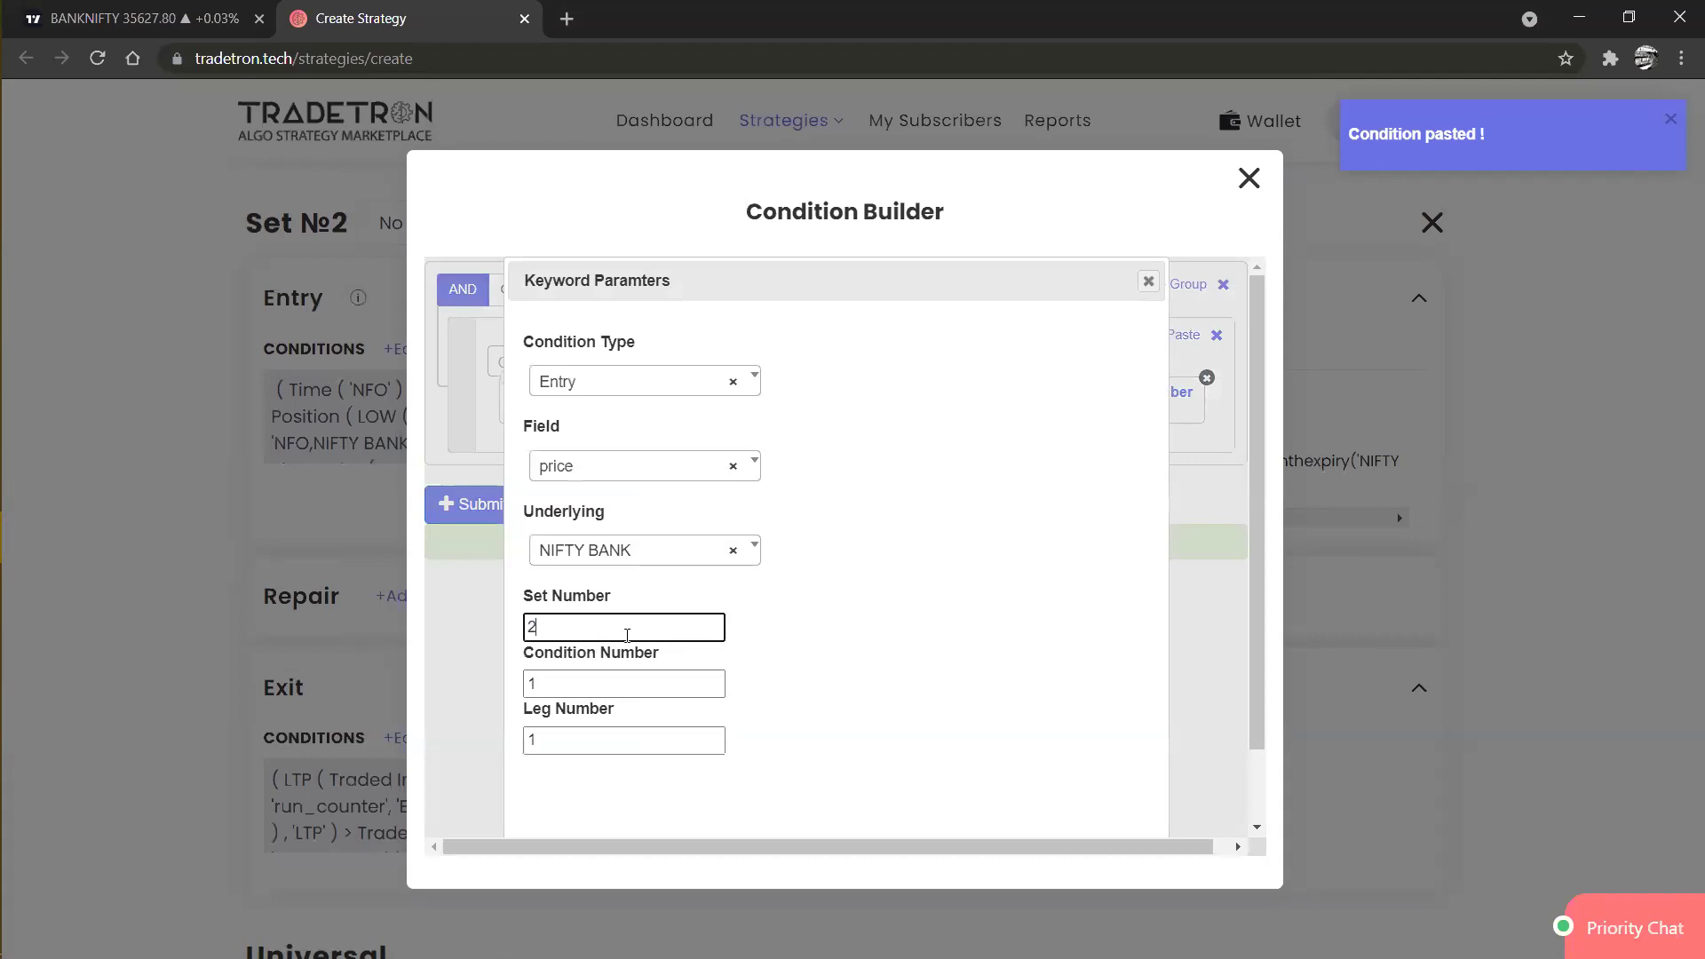
scroll(959, 666, "down", 1)
left_click(1030, 797)
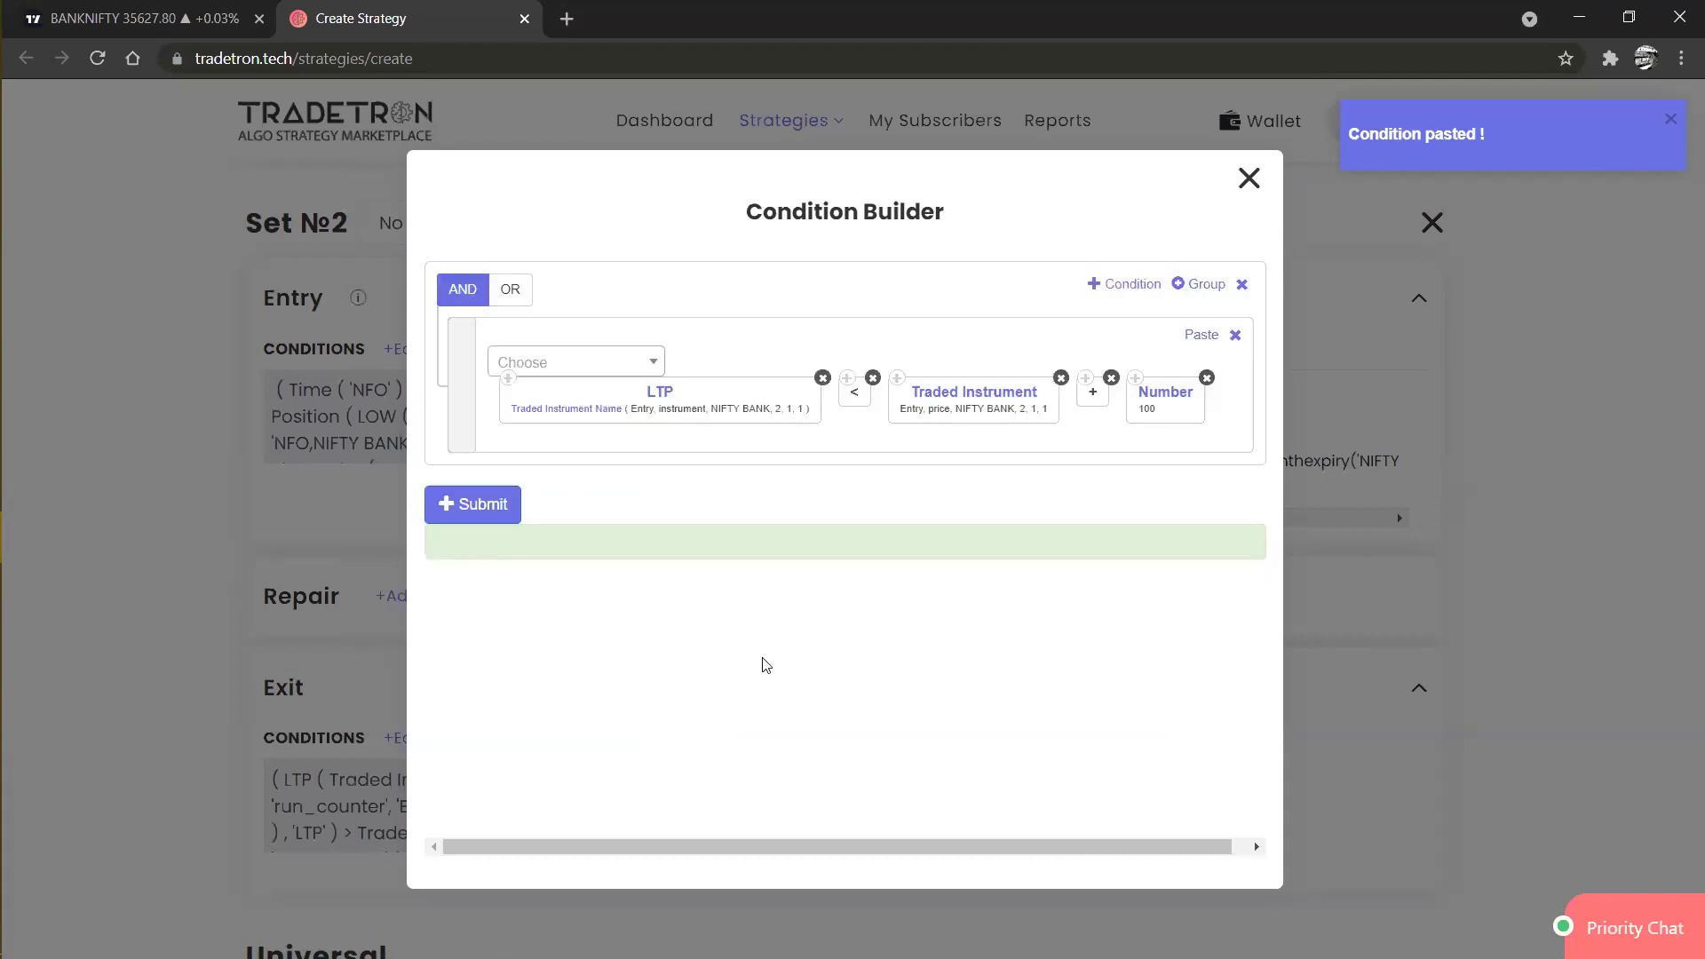
Replace the + operator before Number 100 with - and submit Set 2's exit condition, closing the condition builder.
left_click(1111, 377)
left_click(635, 375)
type("-")
key("Down")
key("Down")
key("Down")
key("Down")
key("Down")
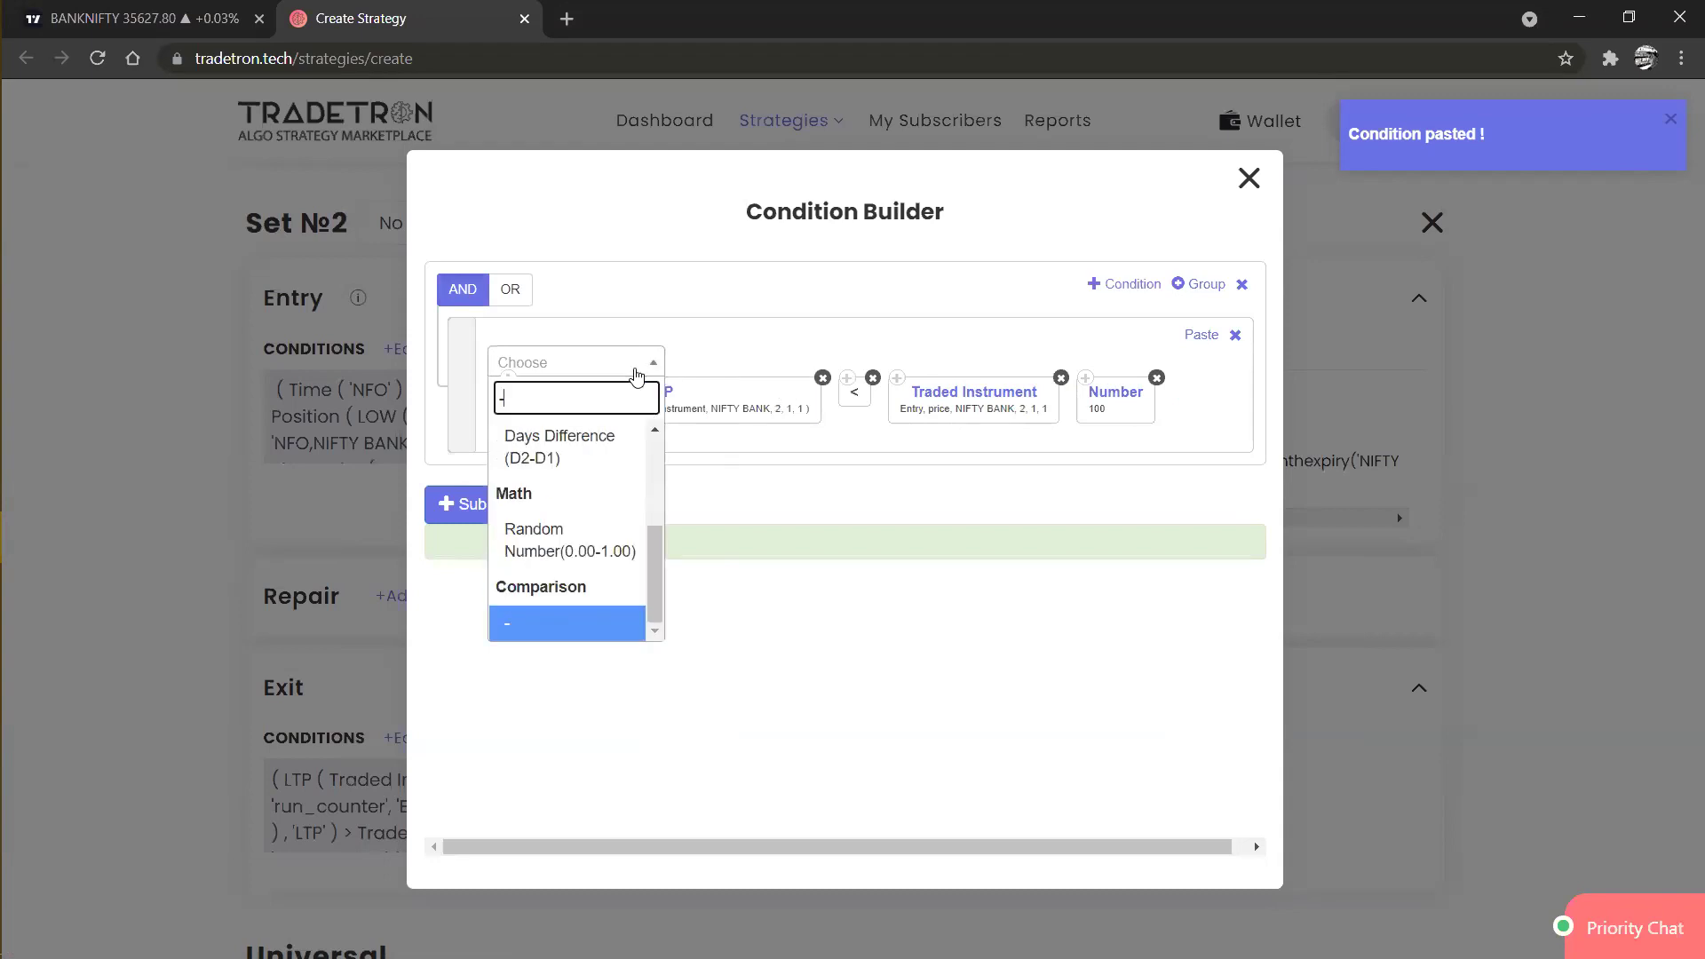
key("Return")
left_click_drag(1117, 402, 1194, 399)
left_click(495, 503)
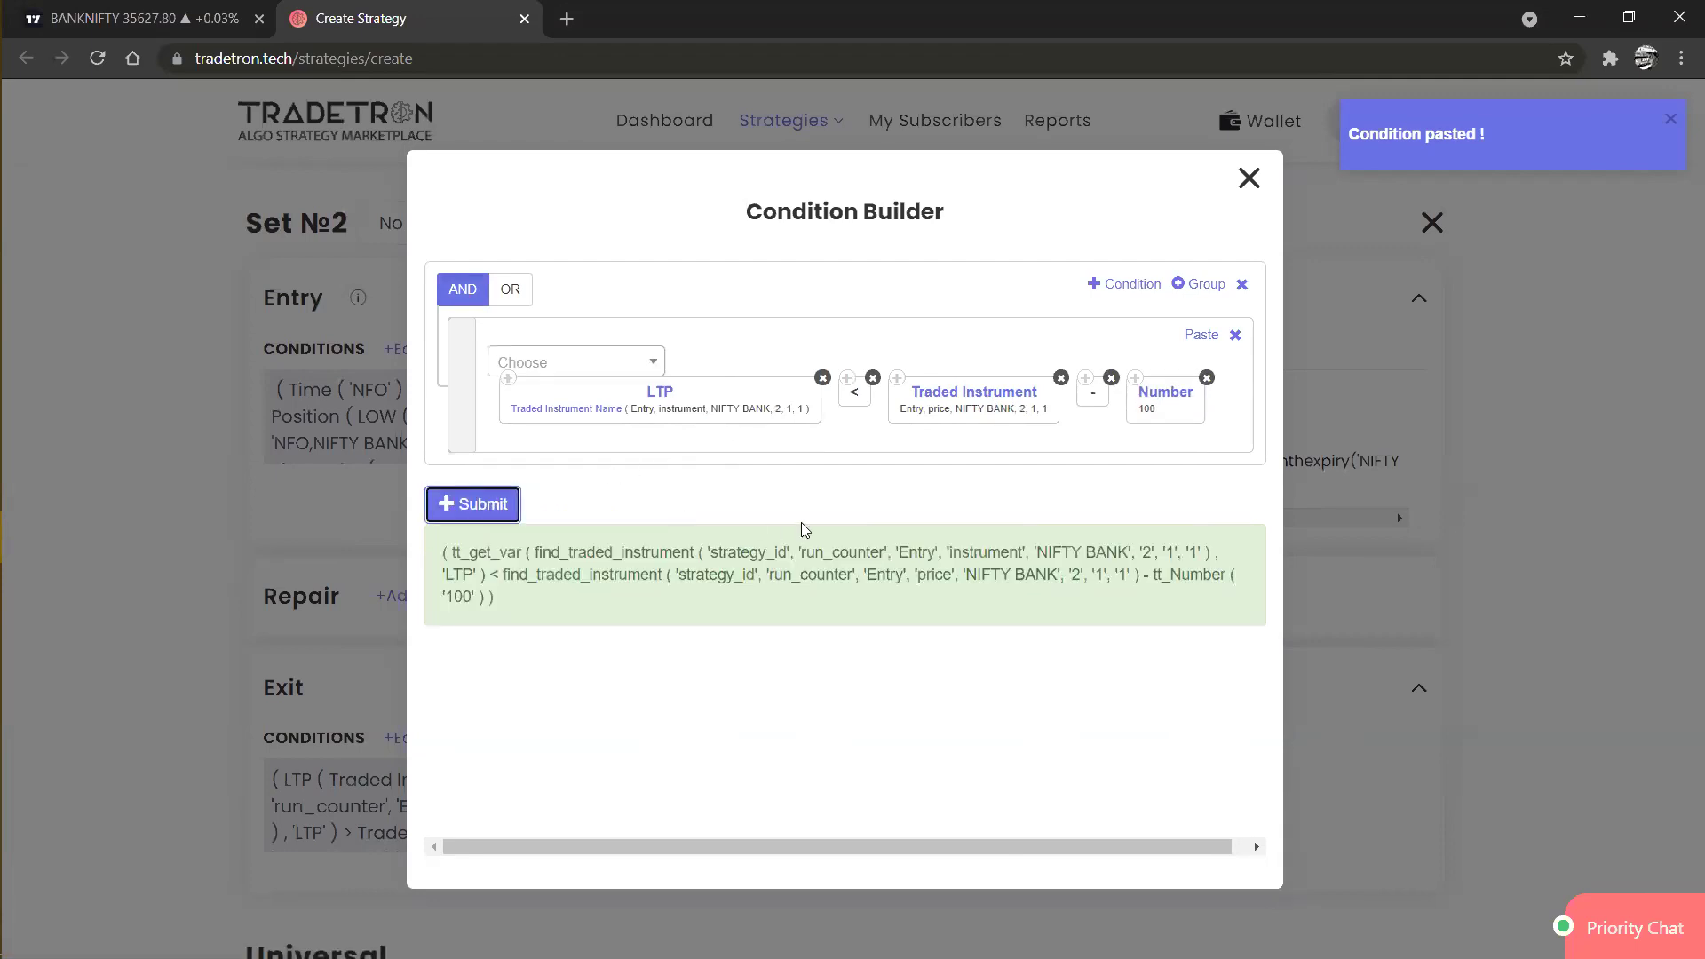
left_click(1249, 180)
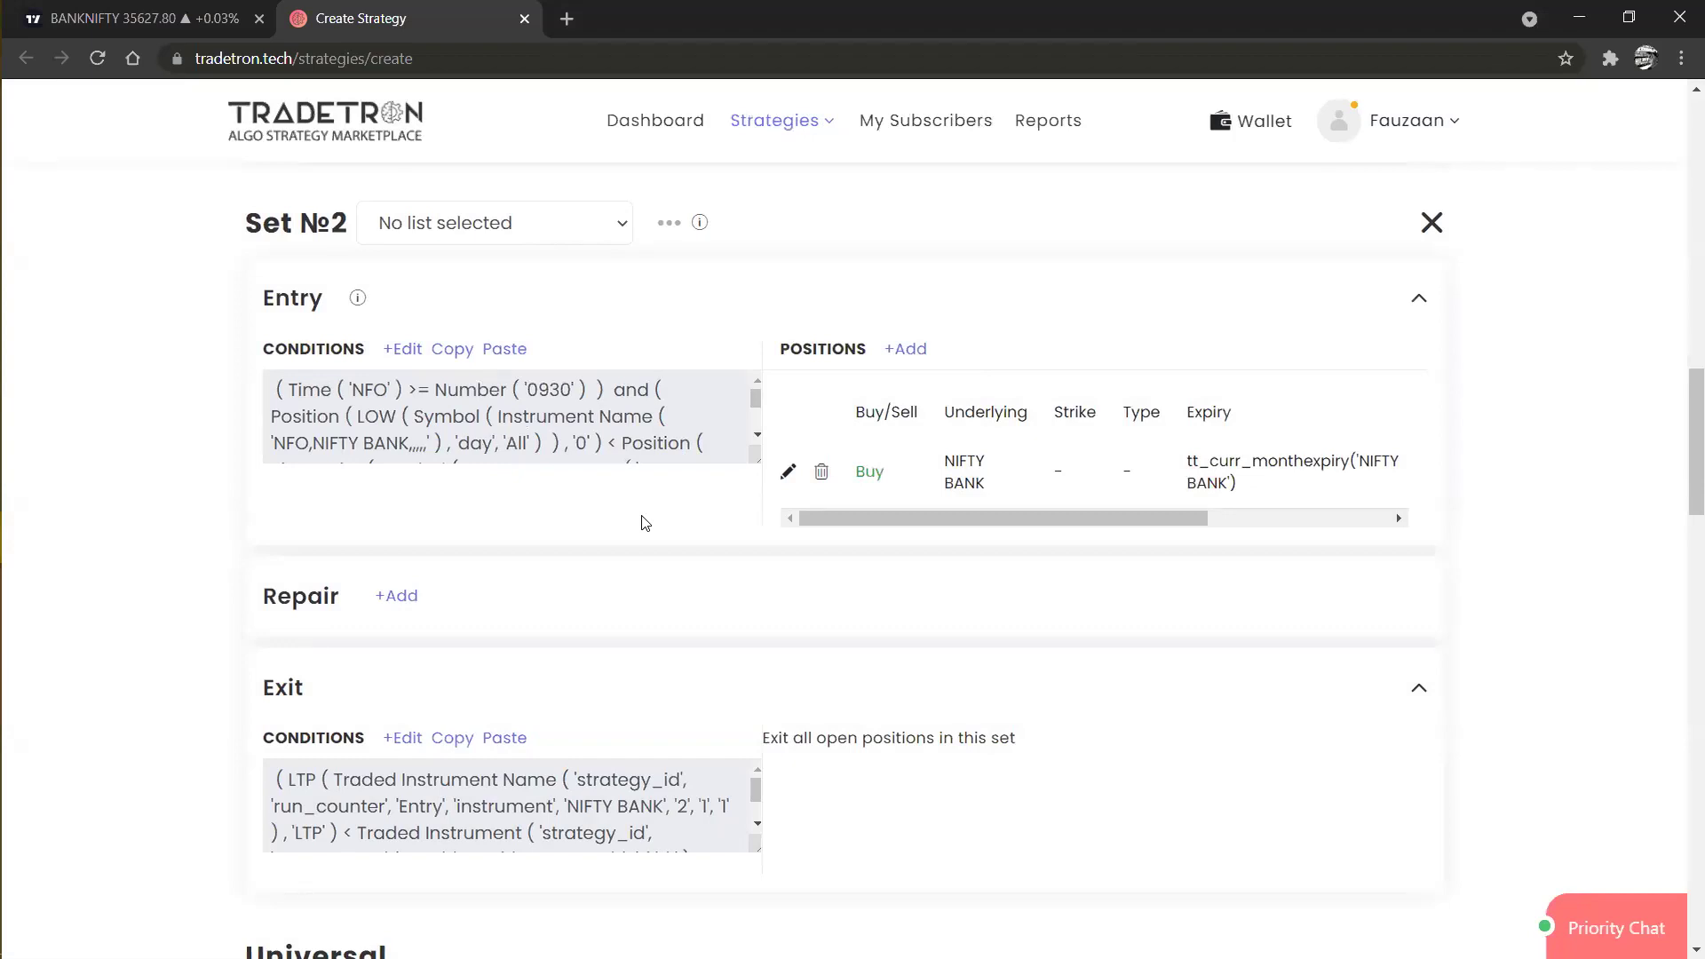
Start a Universal Exit condition with the PNL keyword.
scroll(645, 524, "down", 5)
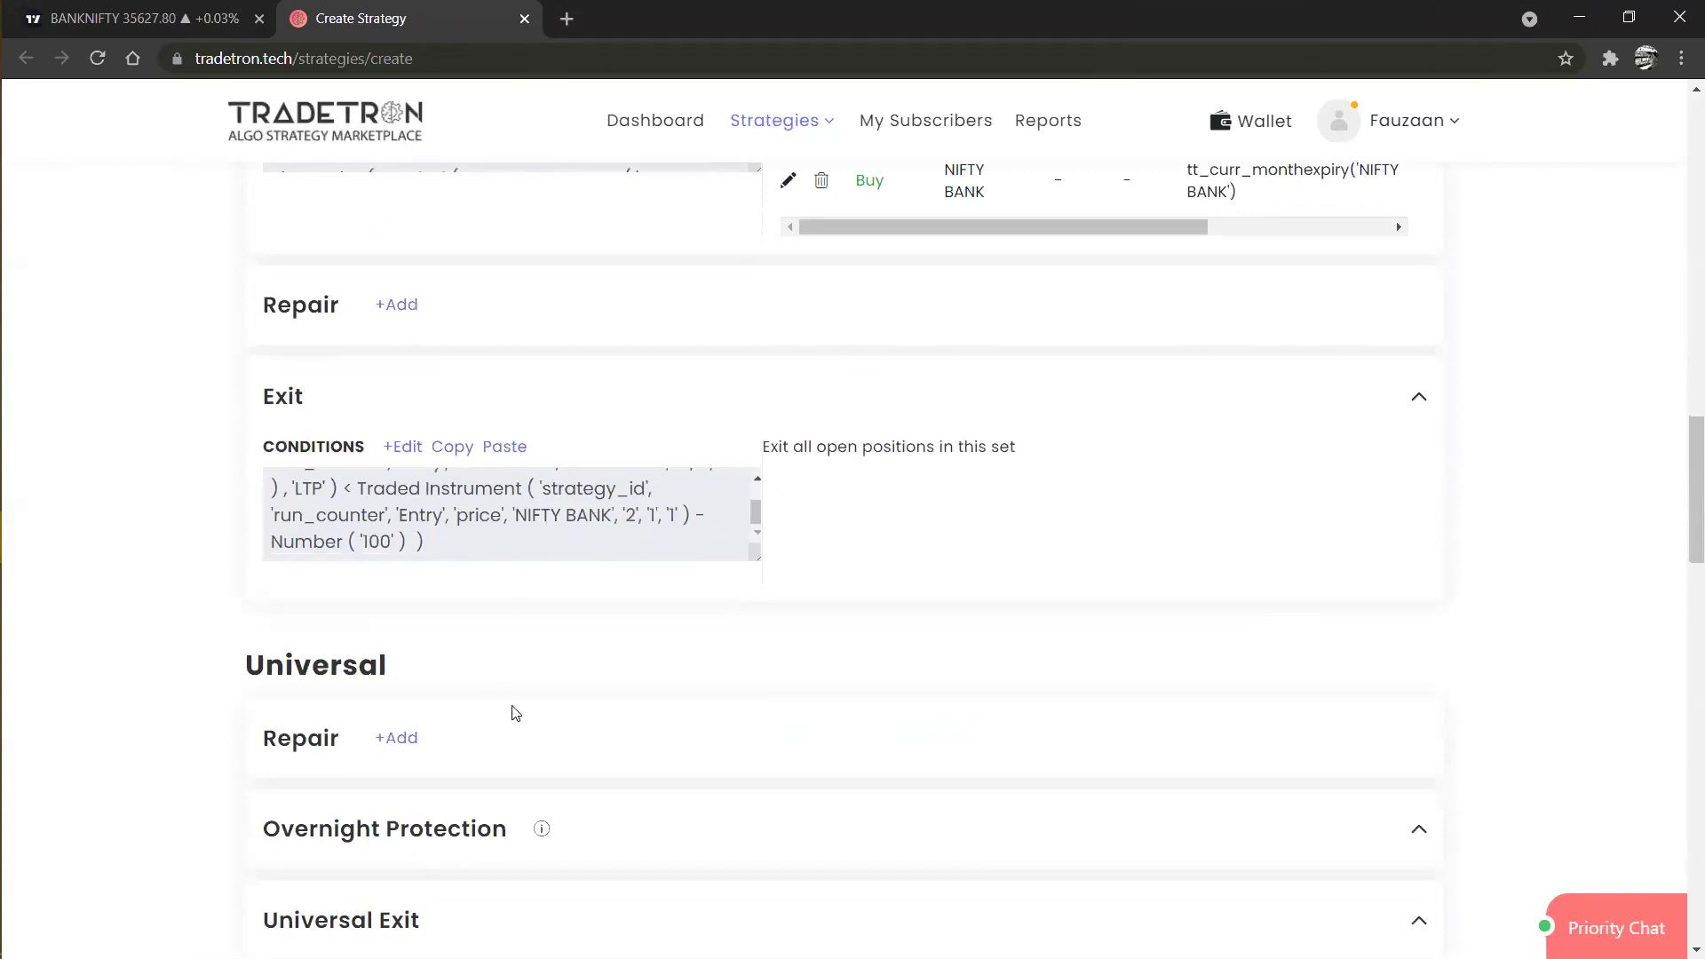
scroll(515, 713, "down", 3)
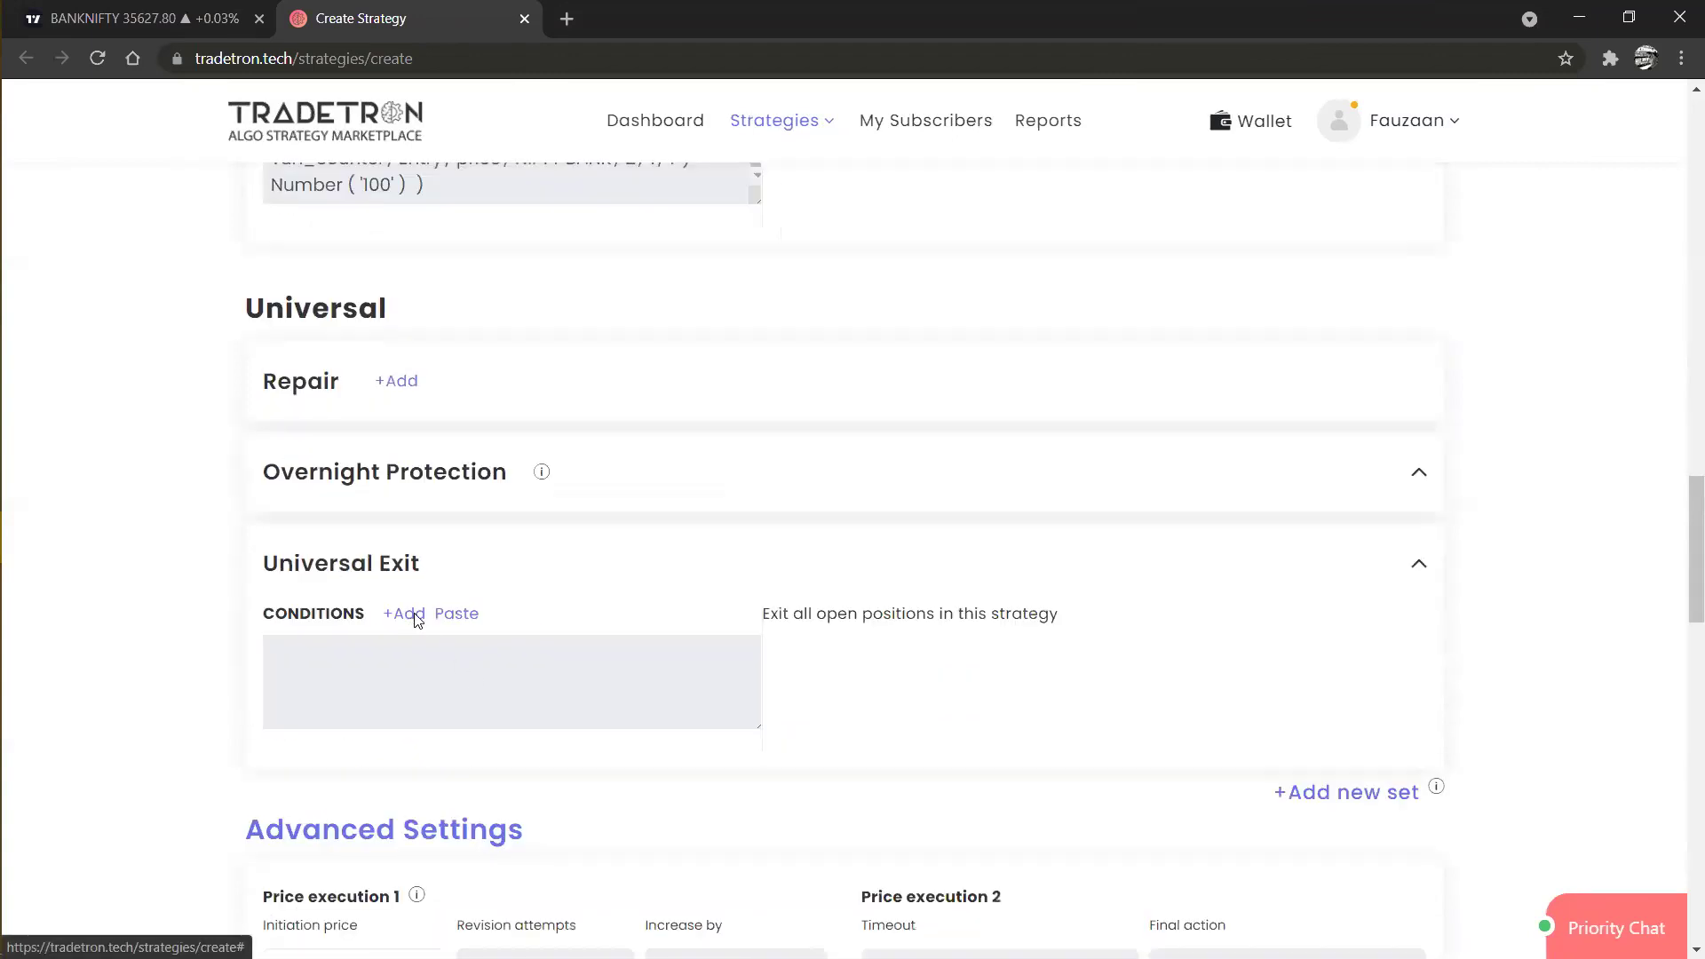
left_click(414, 613)
left_click(626, 338)
type("pnl")
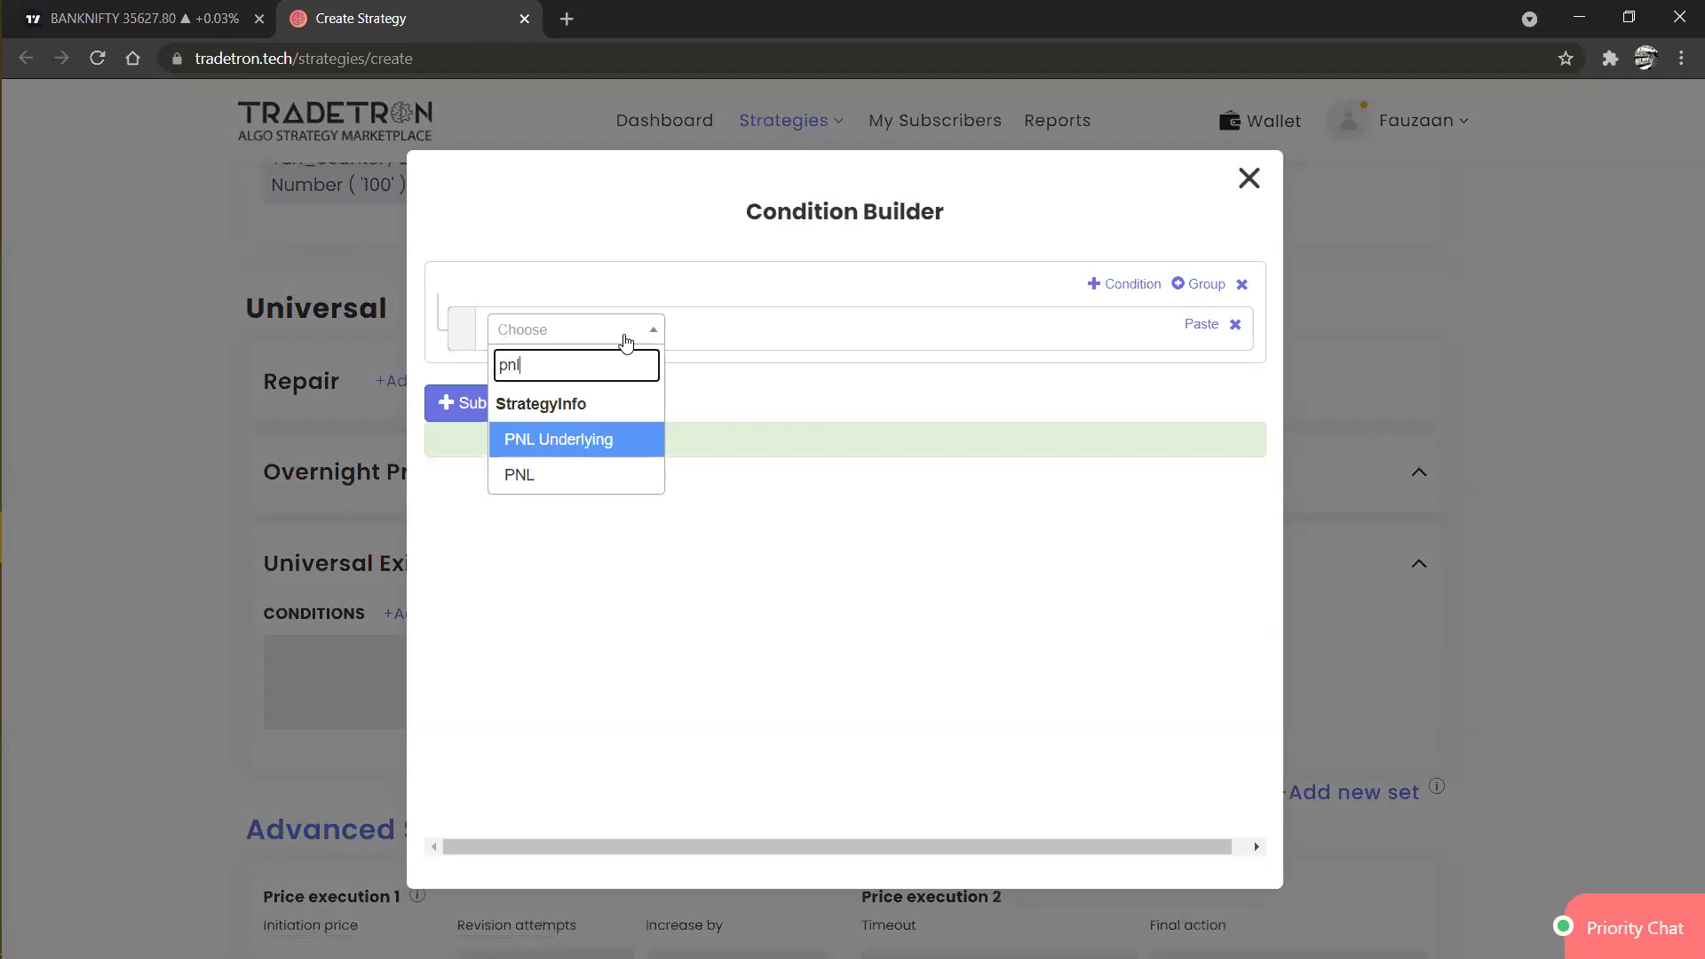
key("Down")
key("Return")
Append a > operator and the Number 5000 after PNL in the Universal Exit condition.
left_click(625, 342)
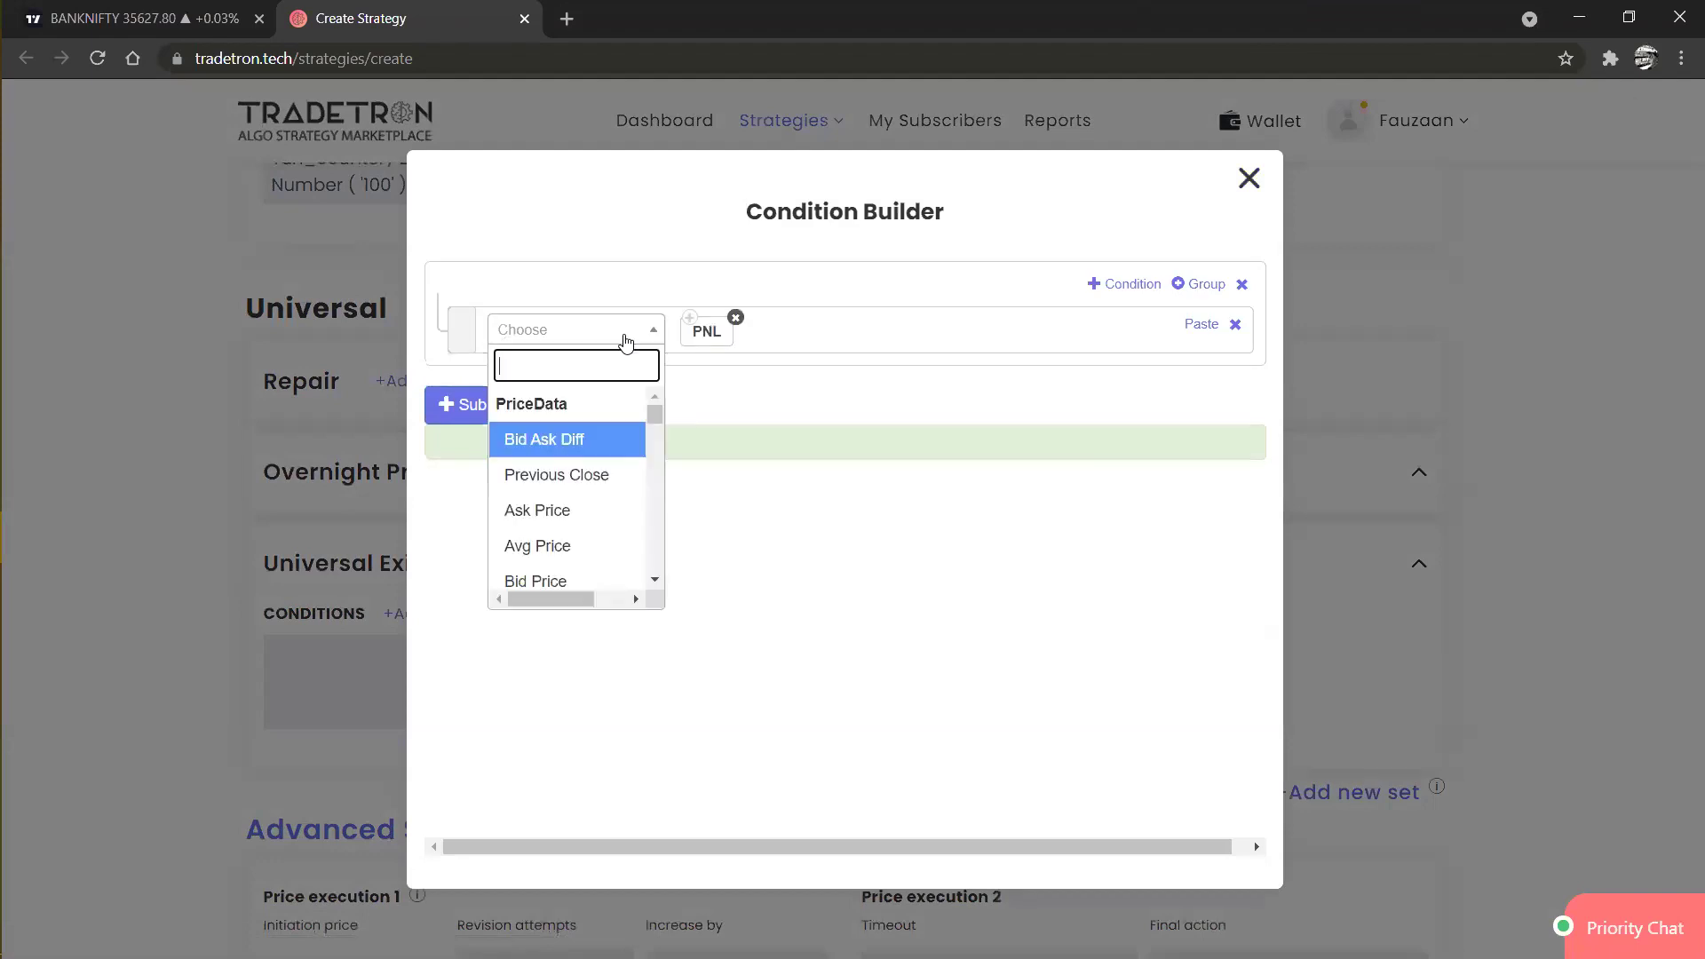
type(">")
key("Return")
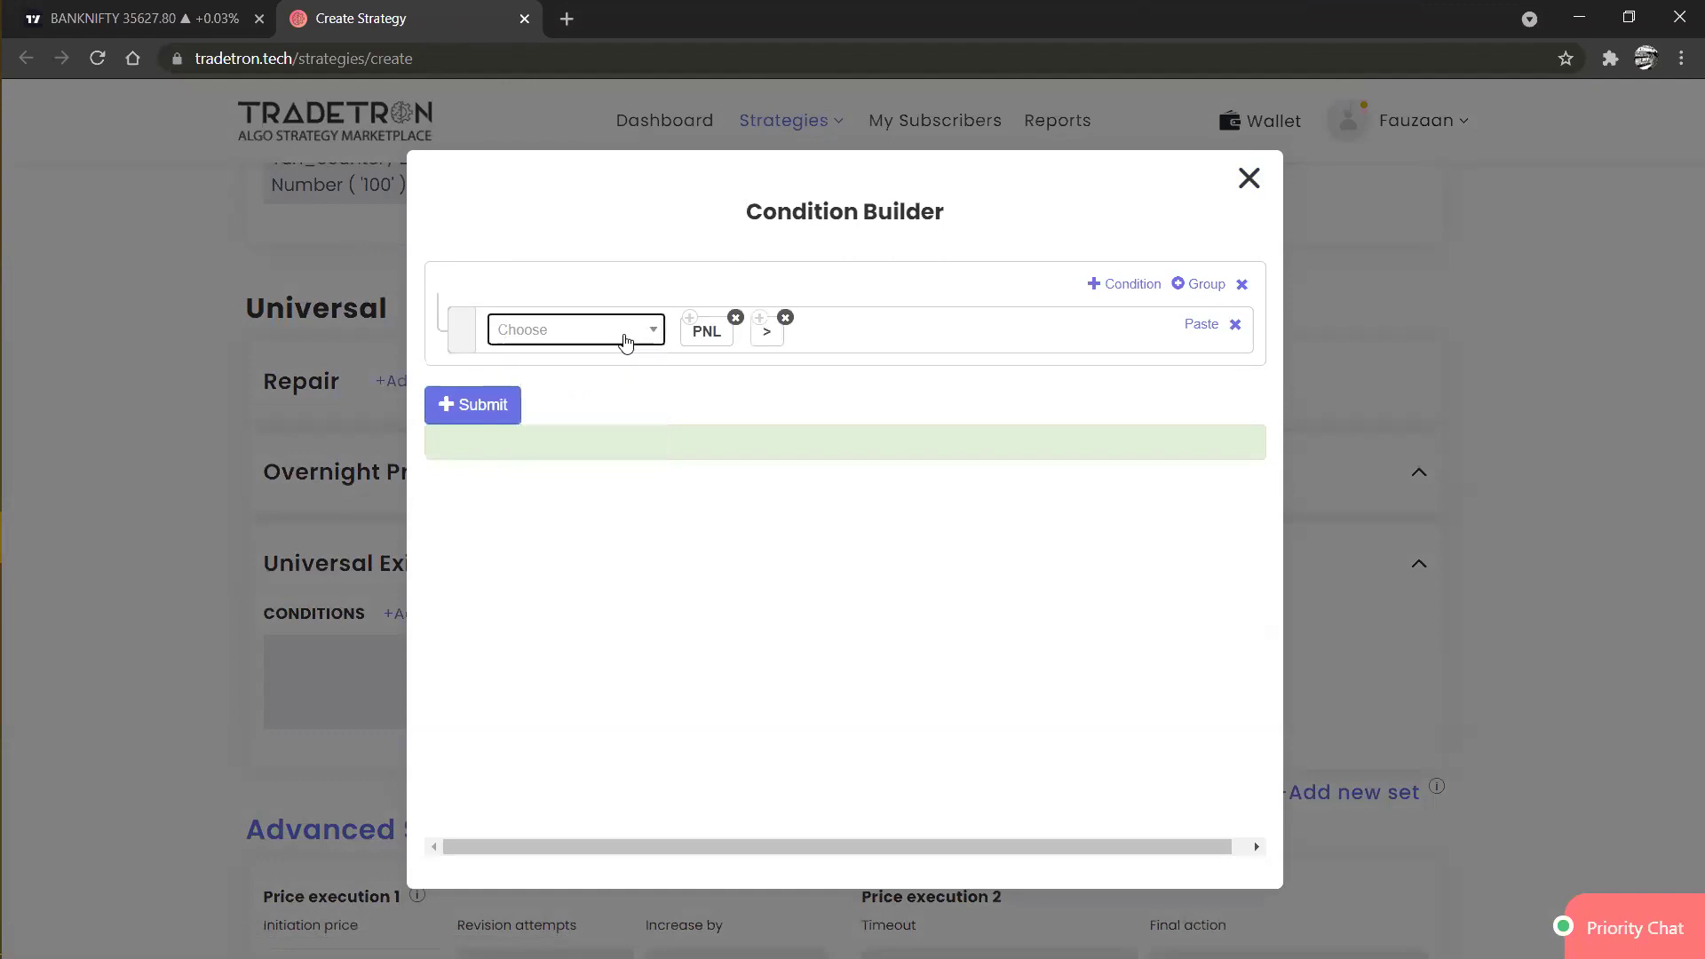
left_click(625, 342)
type("num")
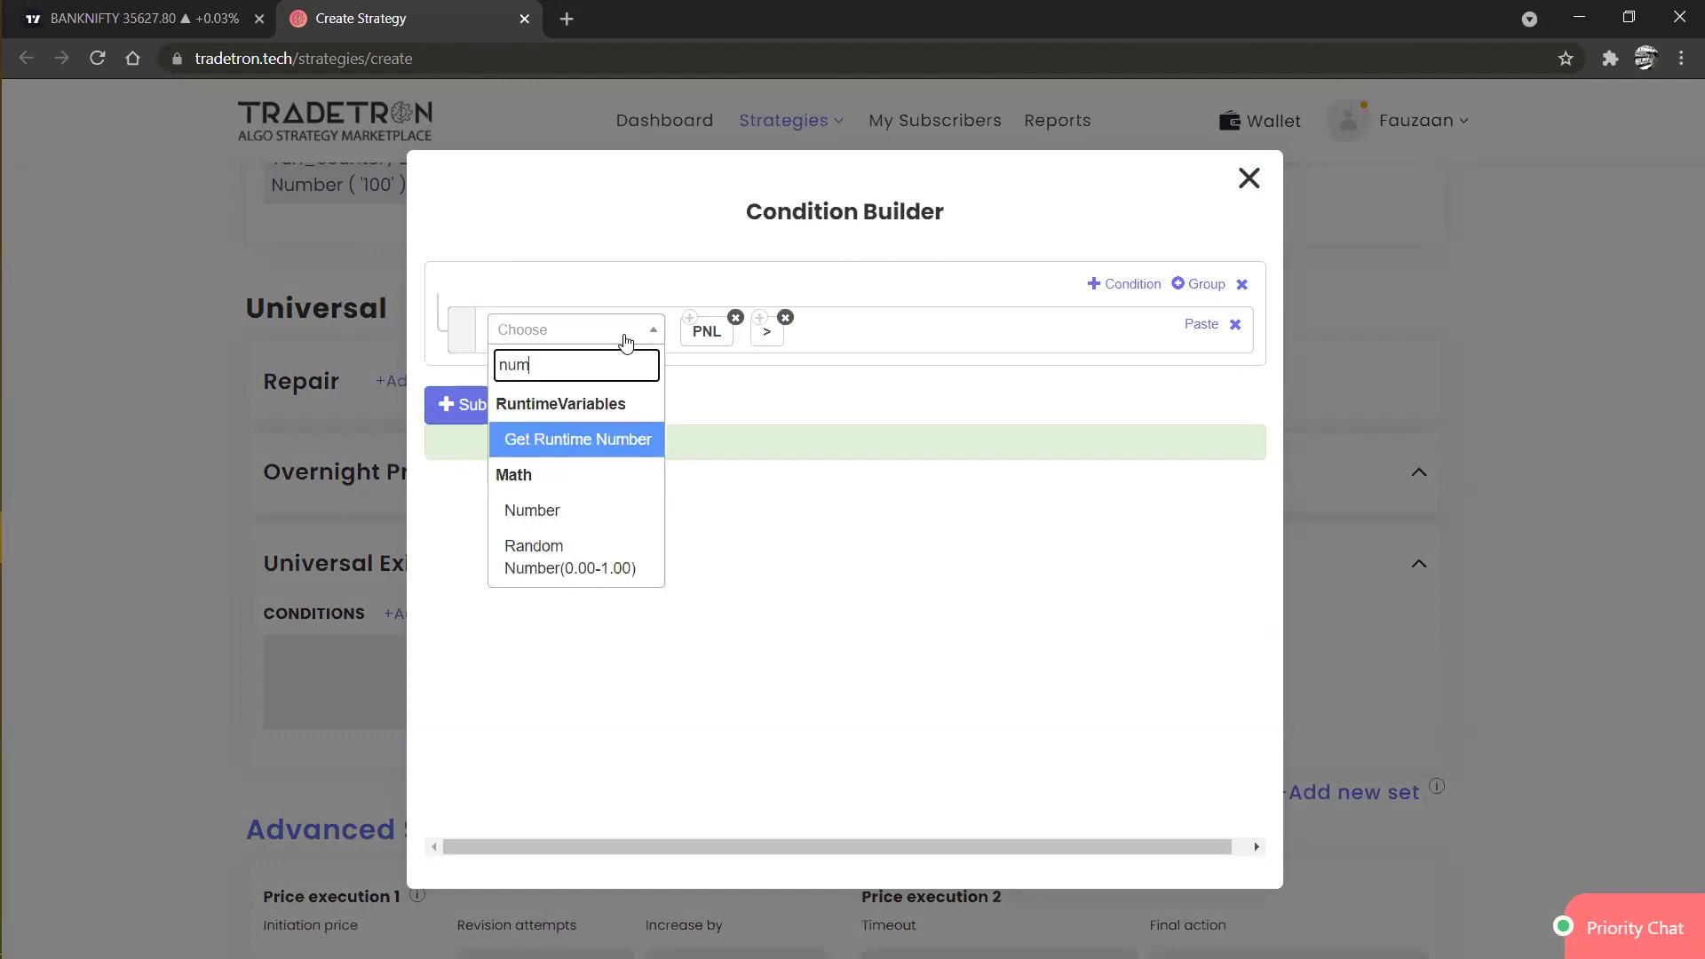
key("Down")
key("Return")
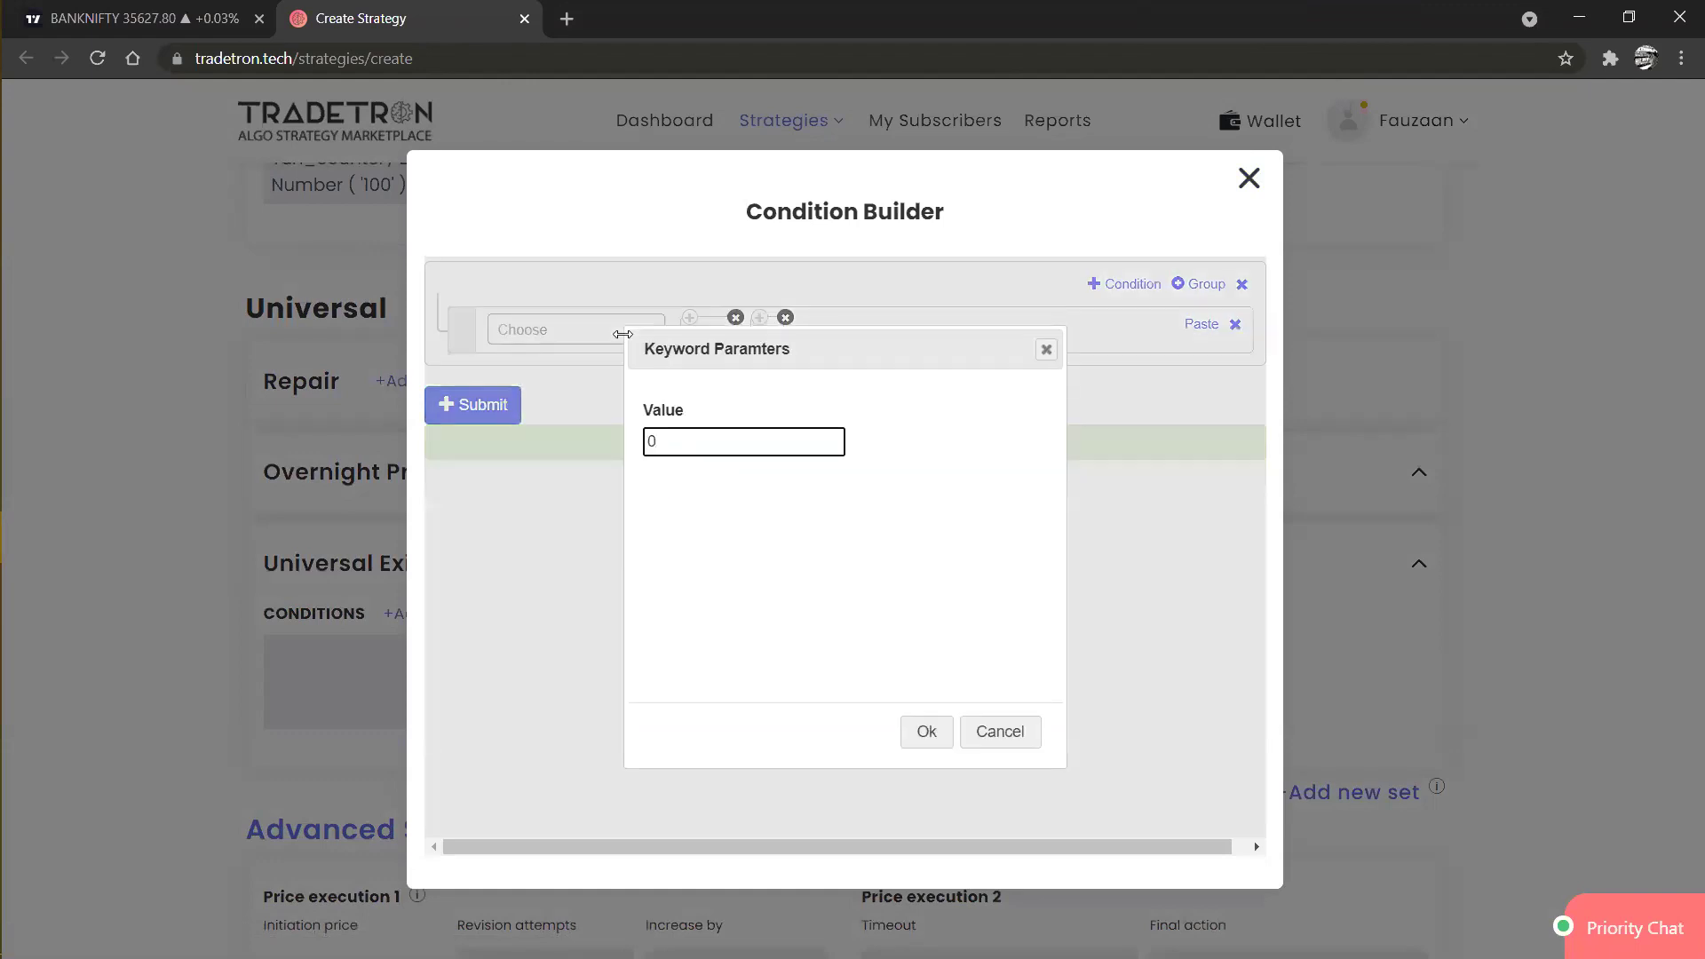
type("5000")
key("Return")
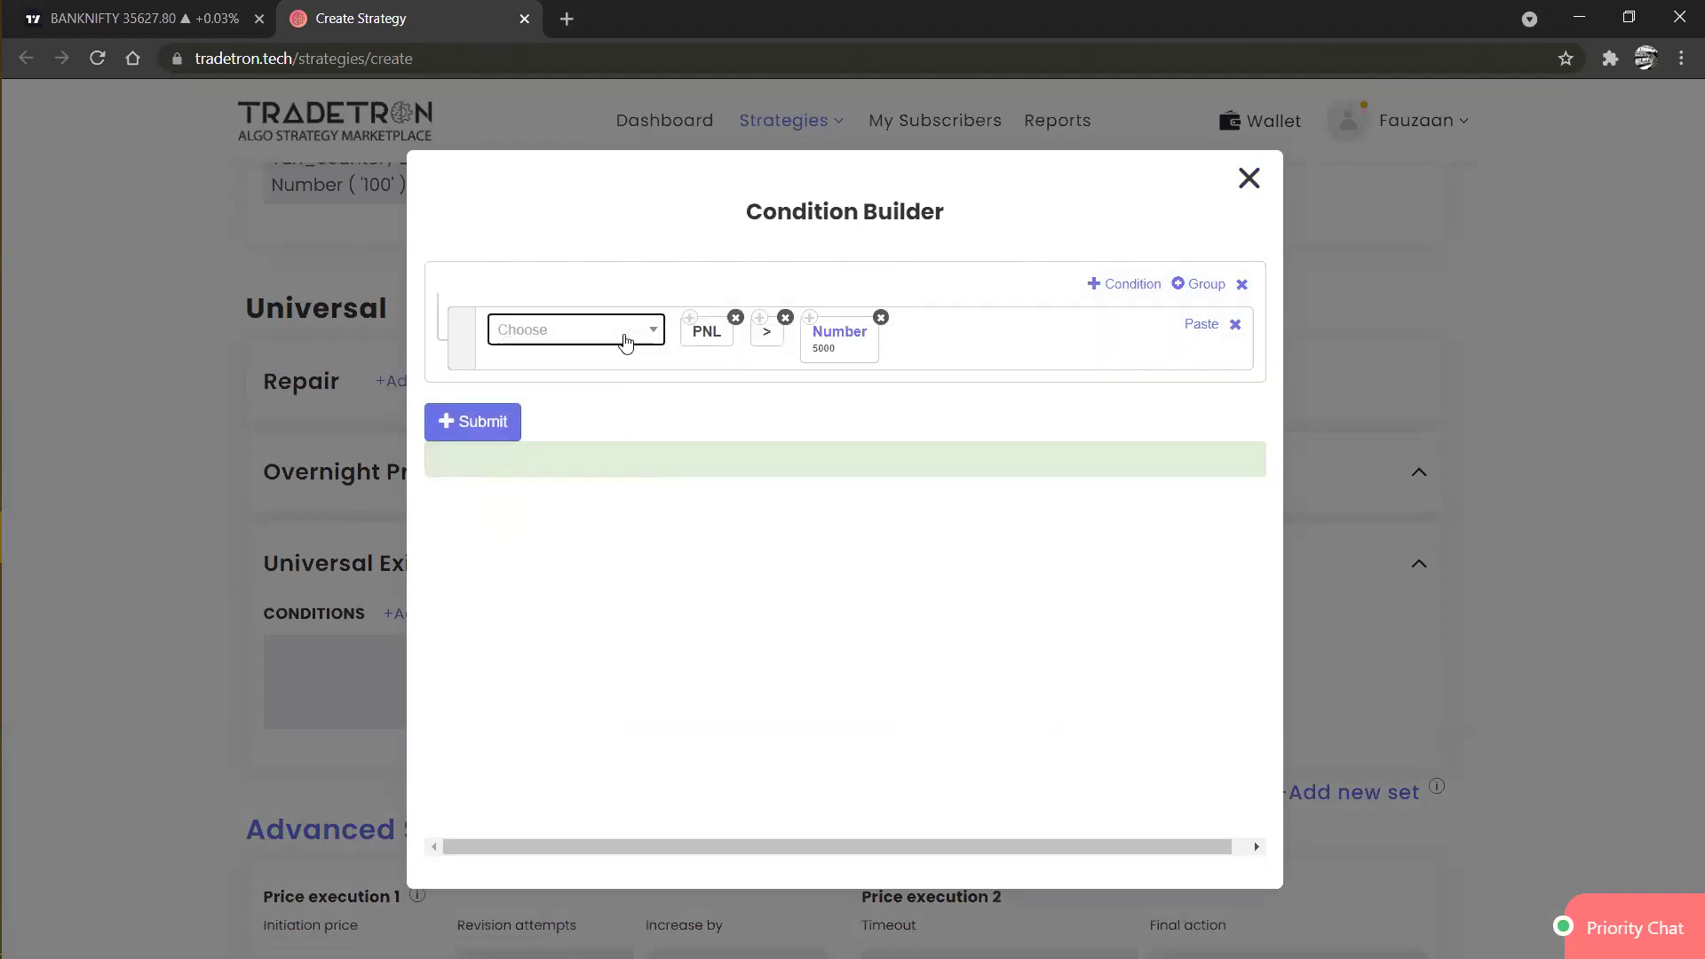
Add a second Universal Exit condition joined by OR, starting with a copy of the PNL keyword and a < operator.
left_click(1120, 283)
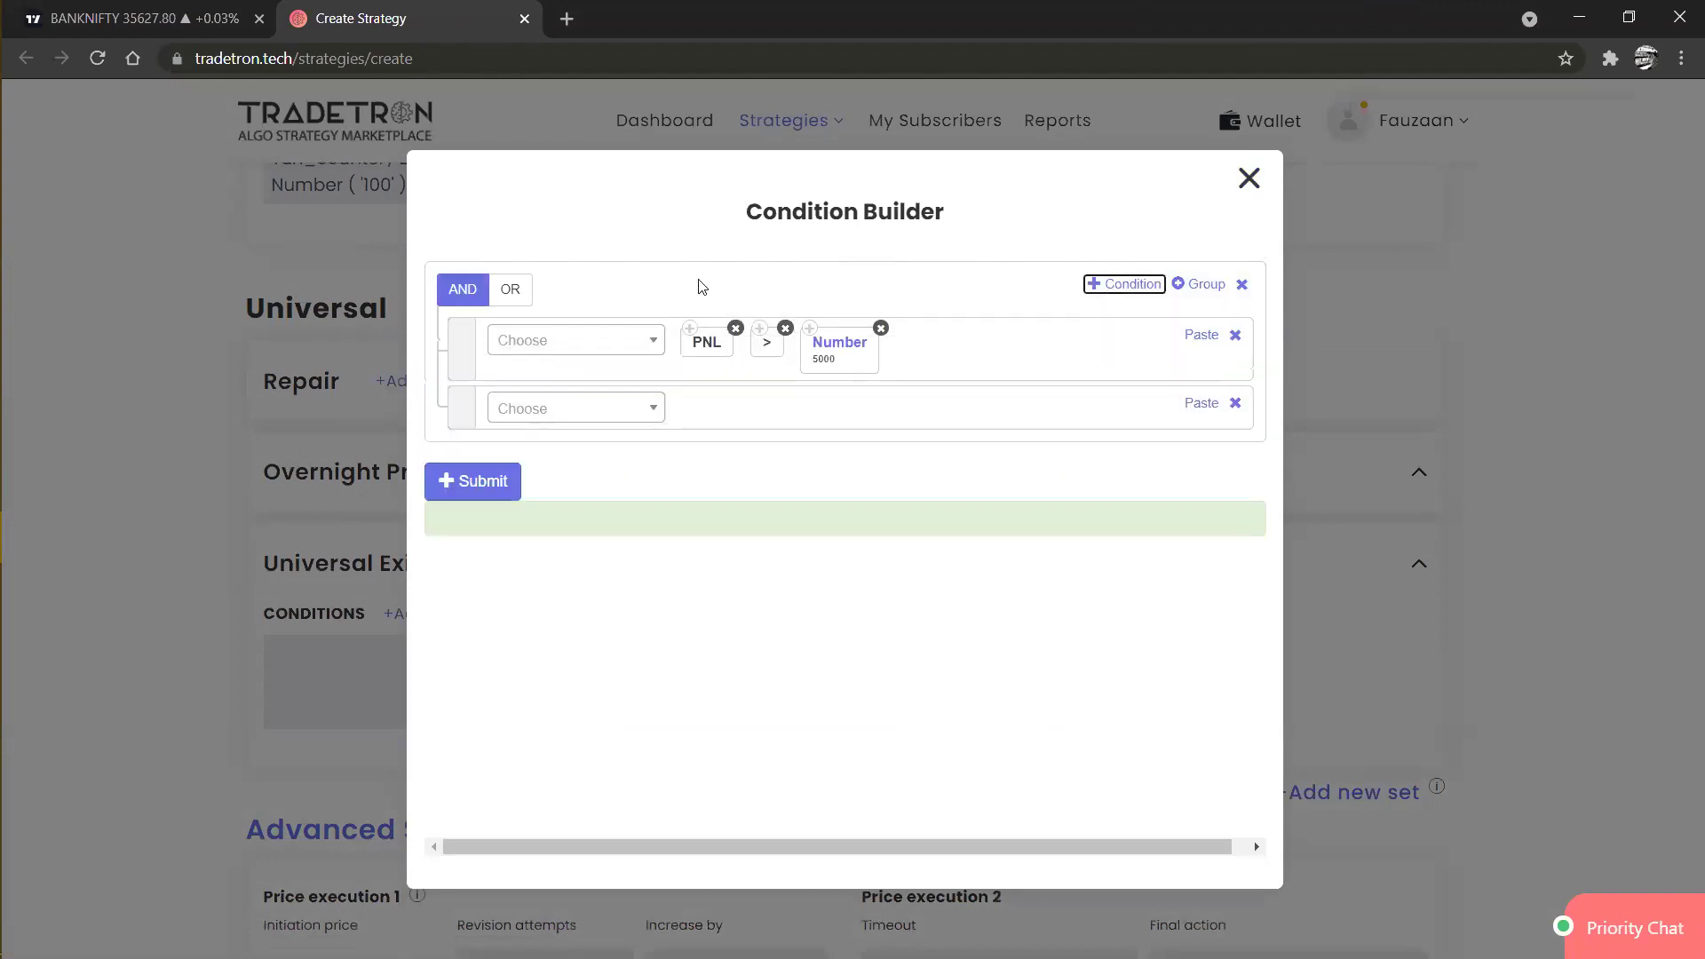
left_click(510, 289)
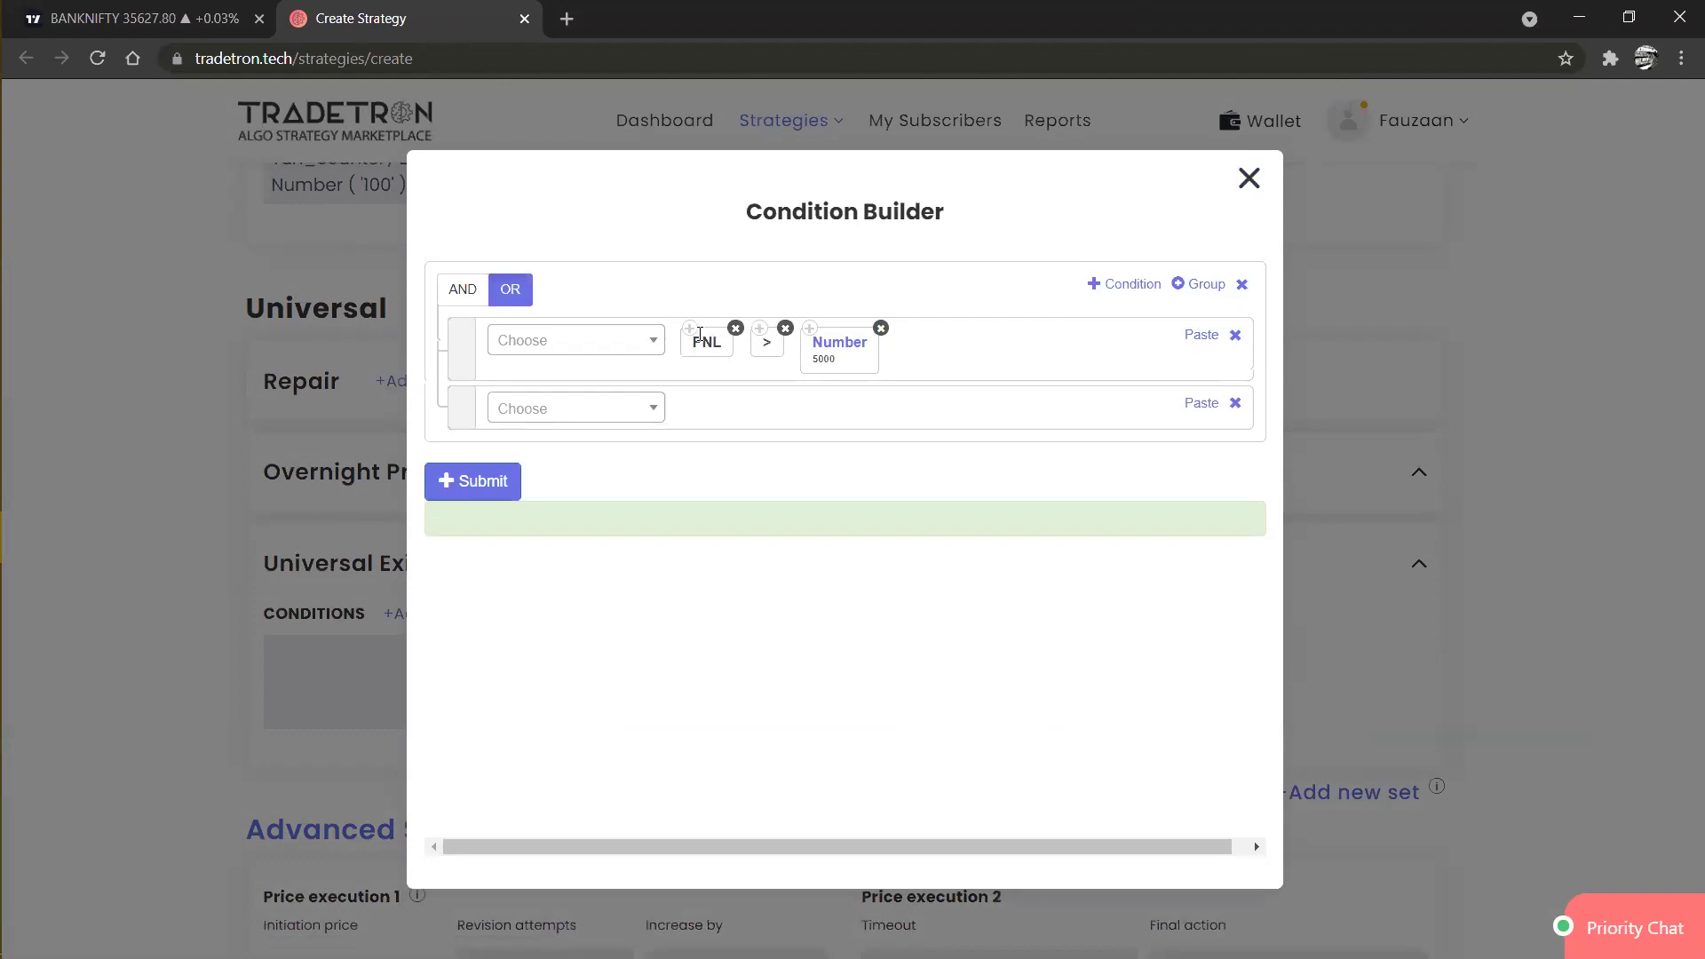
key("ctrl+c")
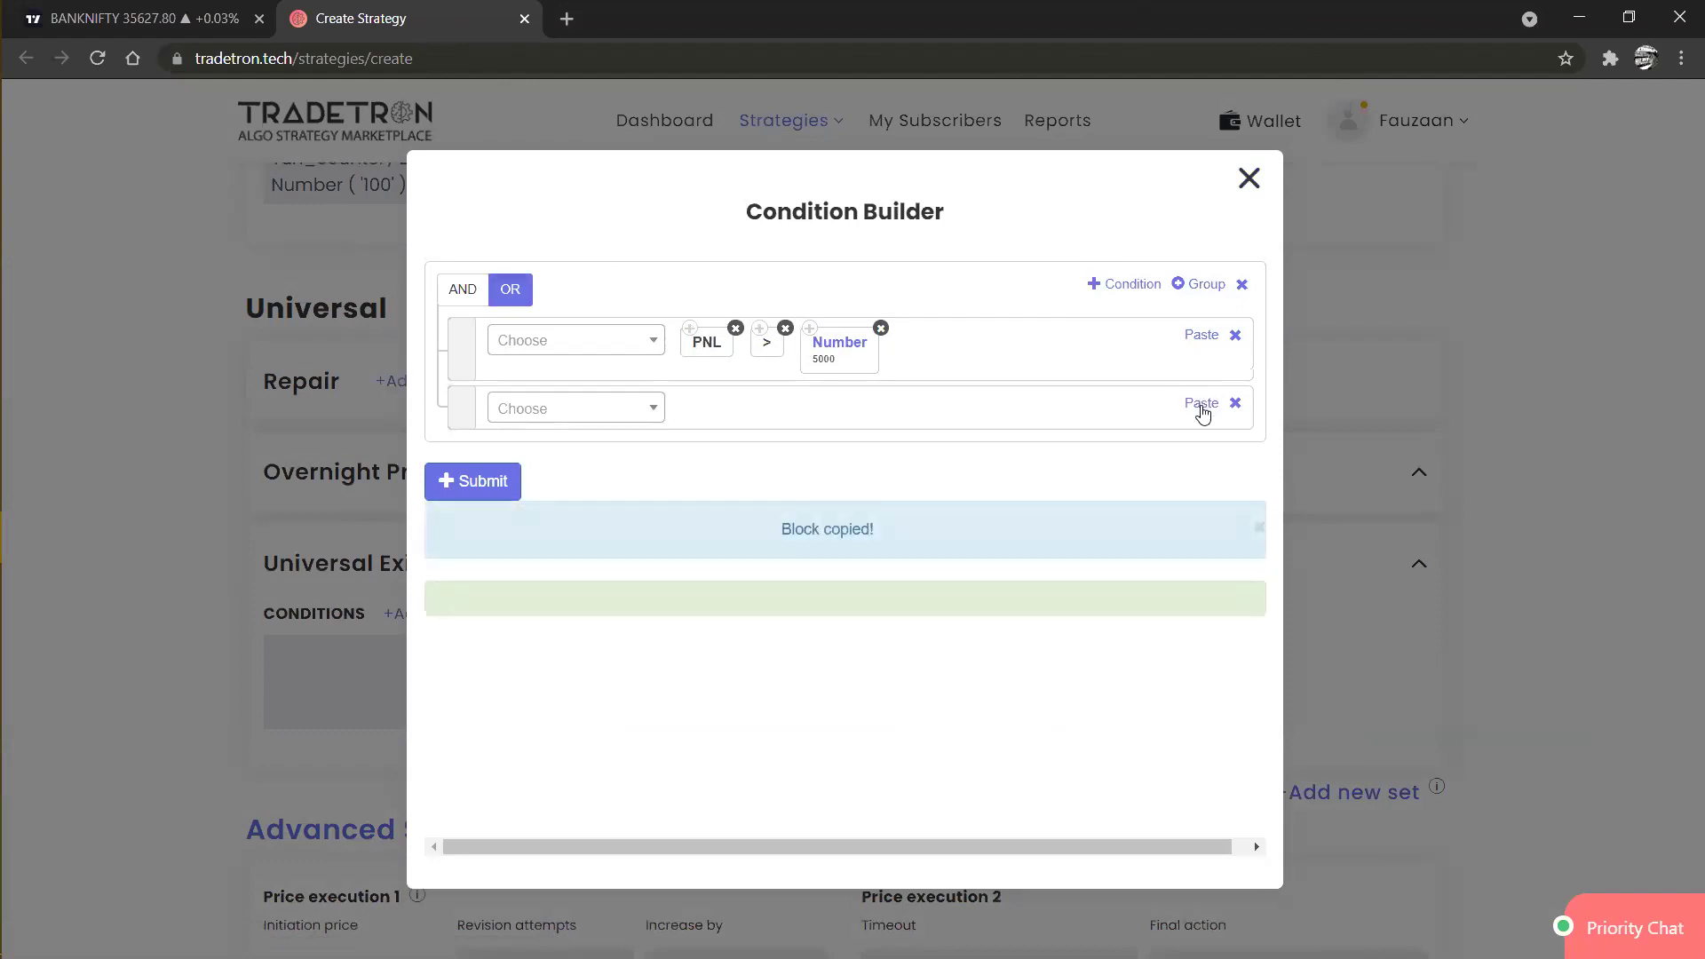
left_click(1203, 411)
left_click(639, 417)
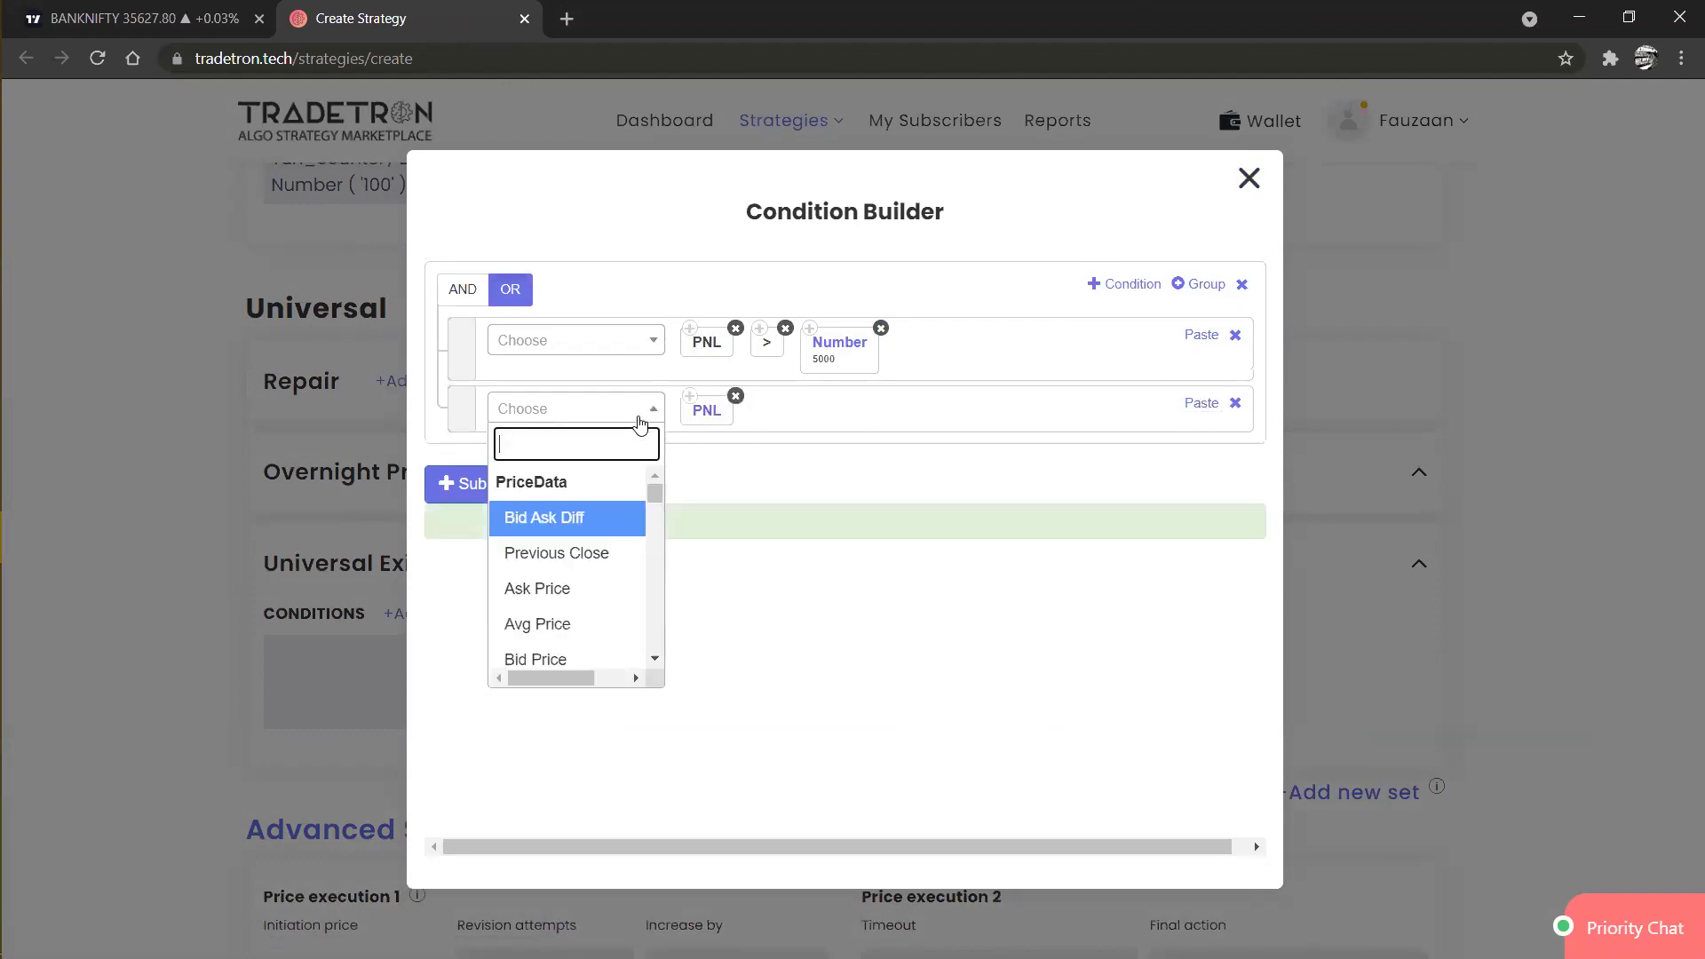
type("<")
key("Return")
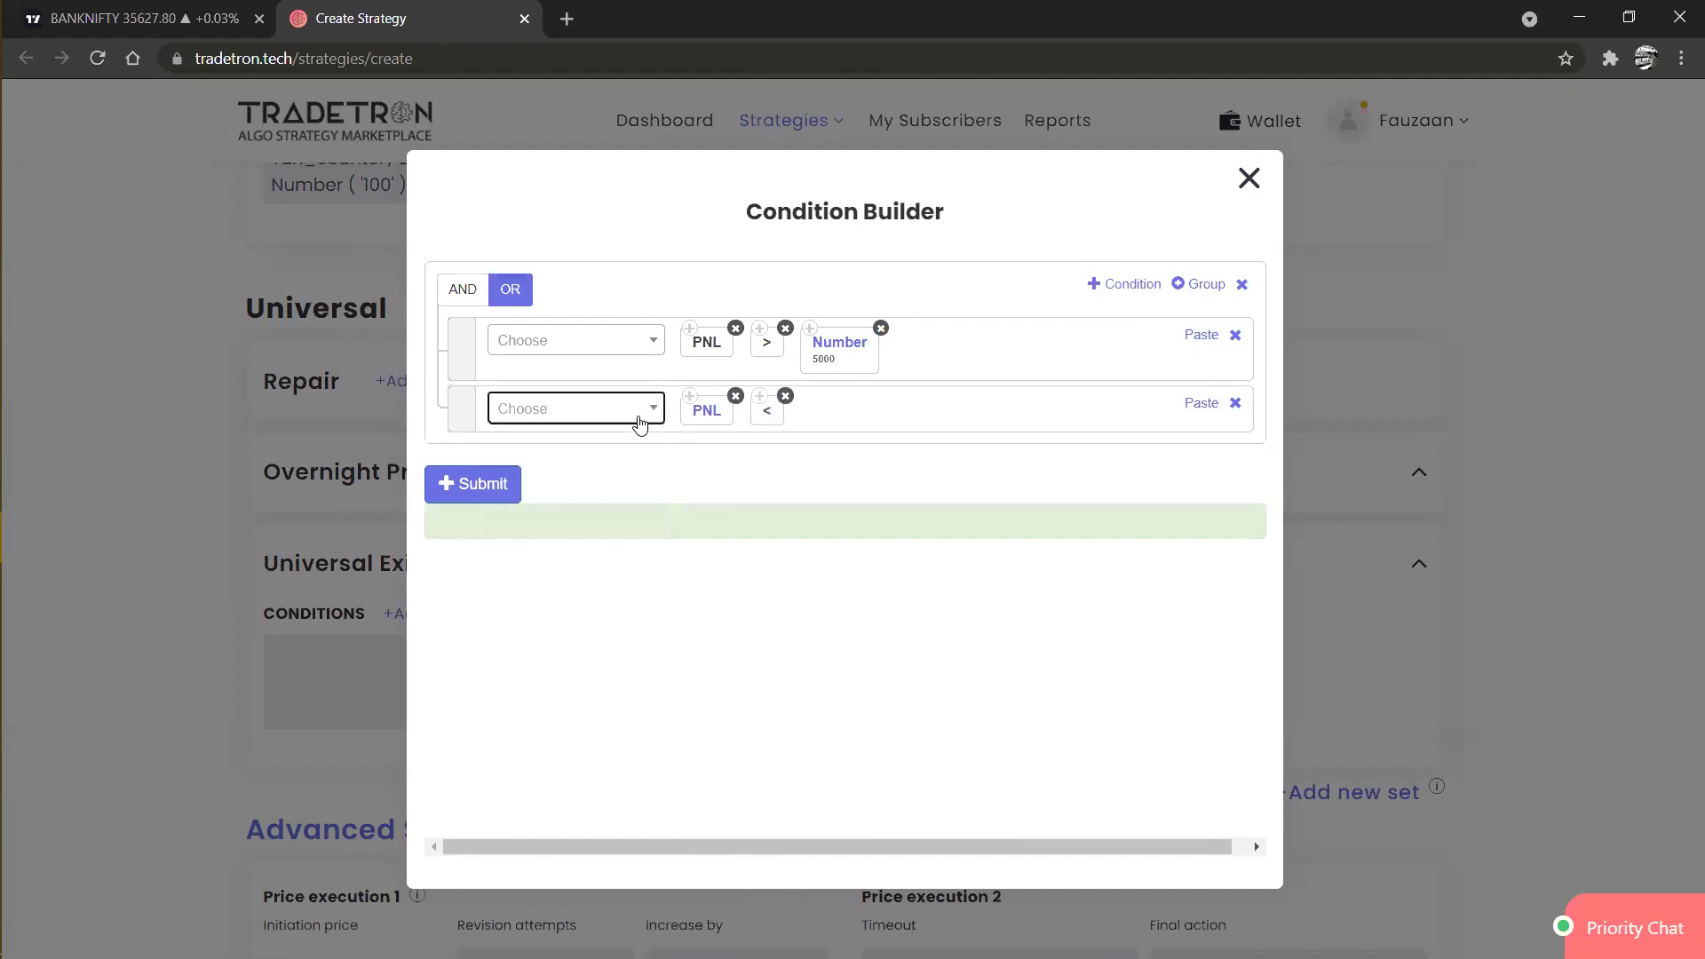
Copy the Number keyword into the second condition, set it to -5000 and submit the Universal Exit conditions.
left_click(808, 331)
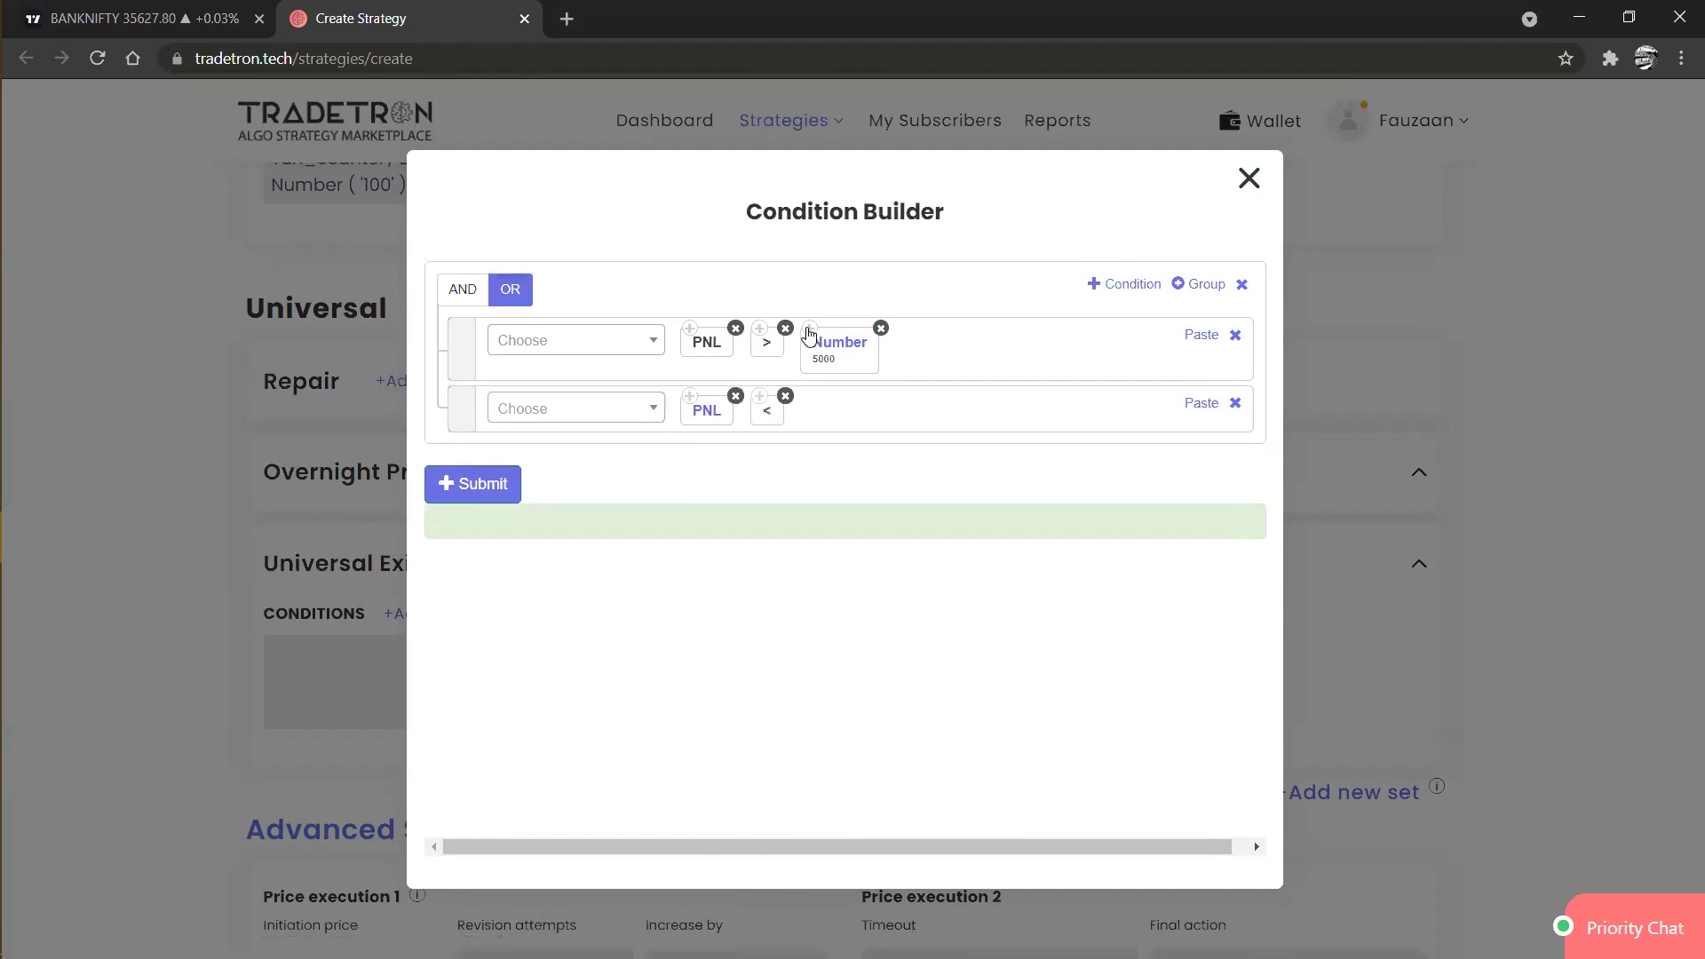
left_click(1193, 408)
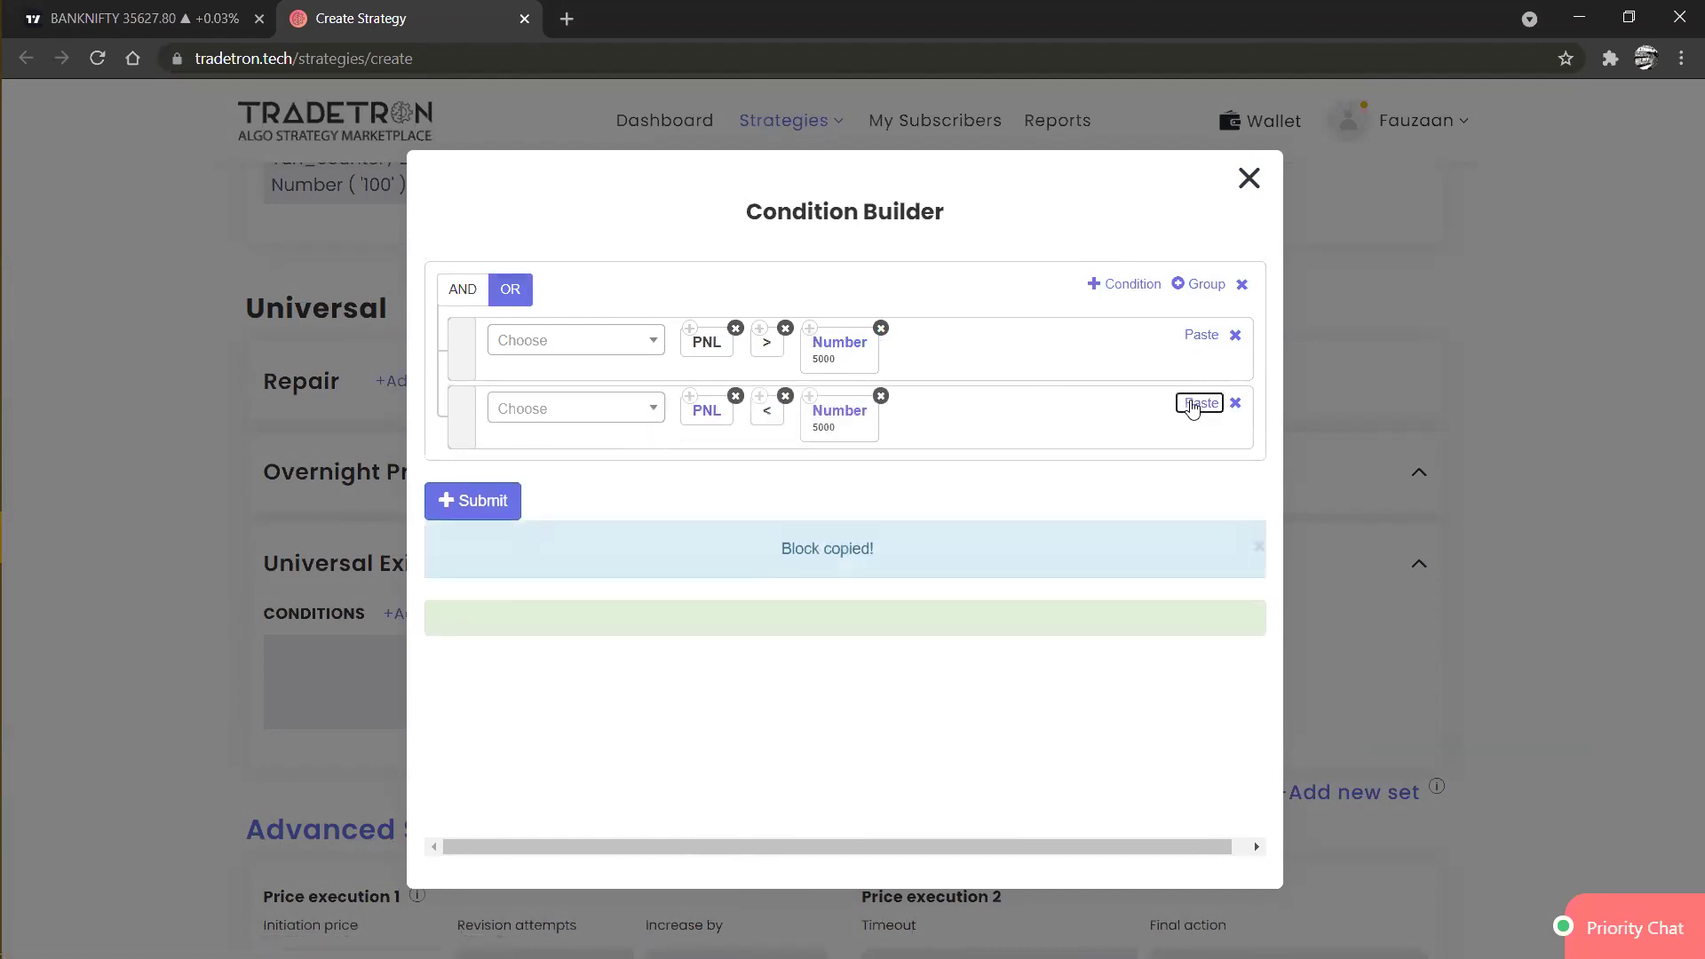
left_click(844, 413)
type("-")
key("Return")
left_click(484, 505)
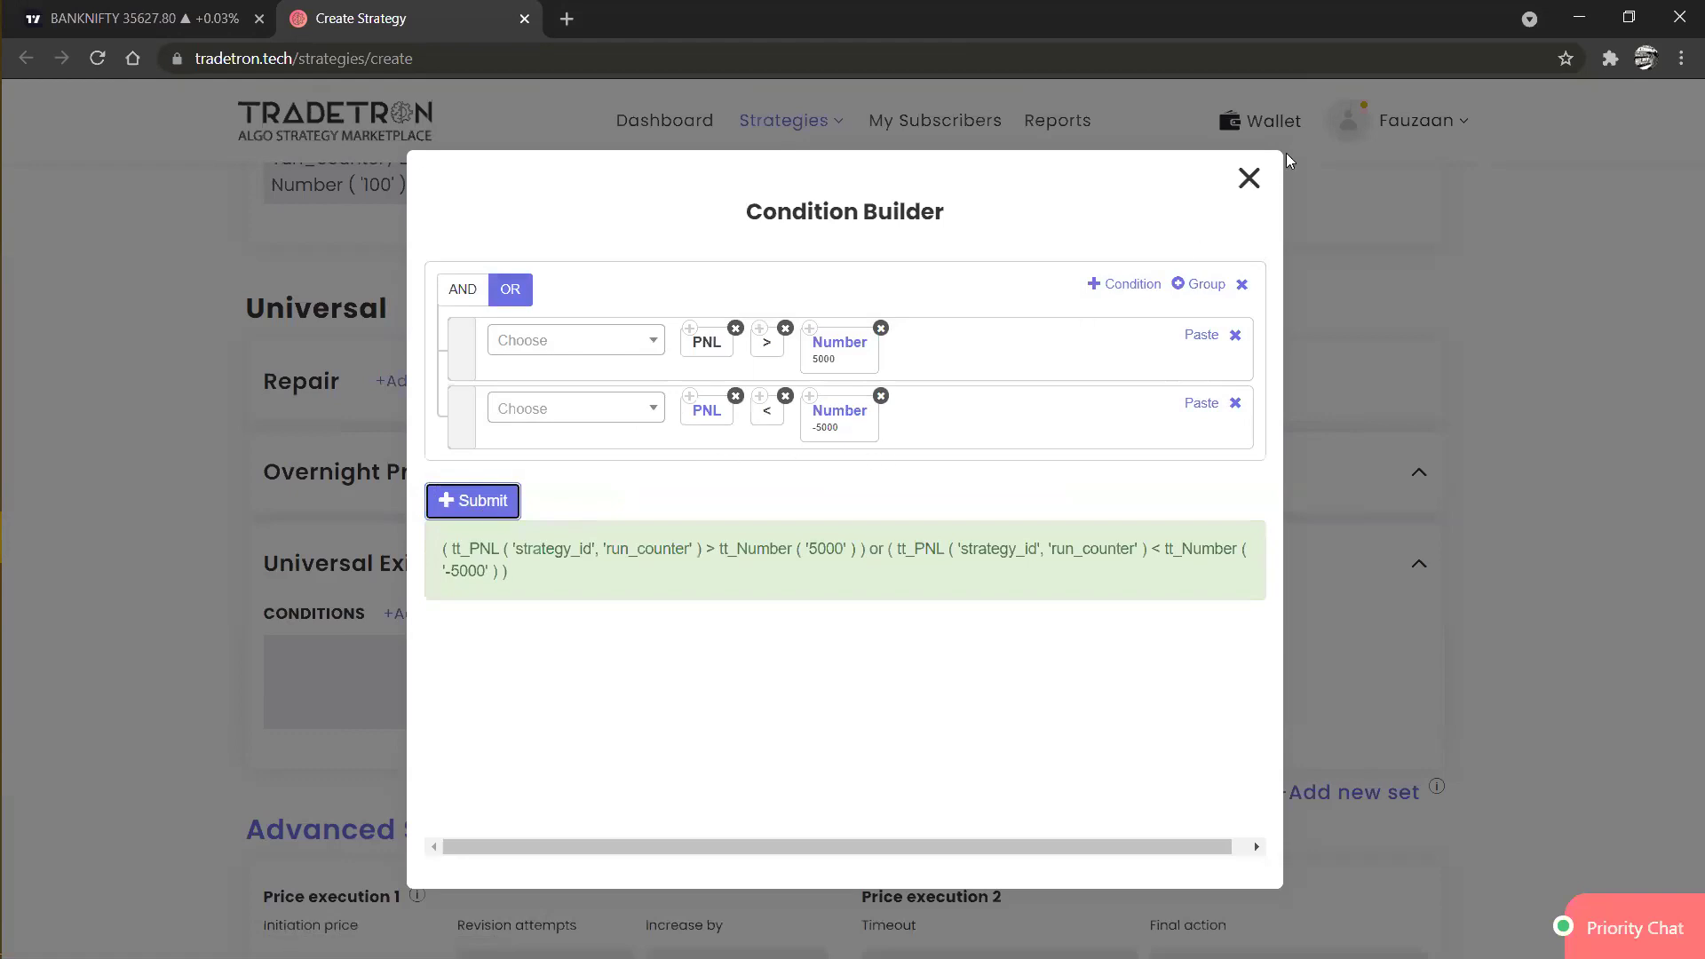
Add a third Universal Exit condition starting with the Time keyword for the NSE exchange.
left_click(1126, 284)
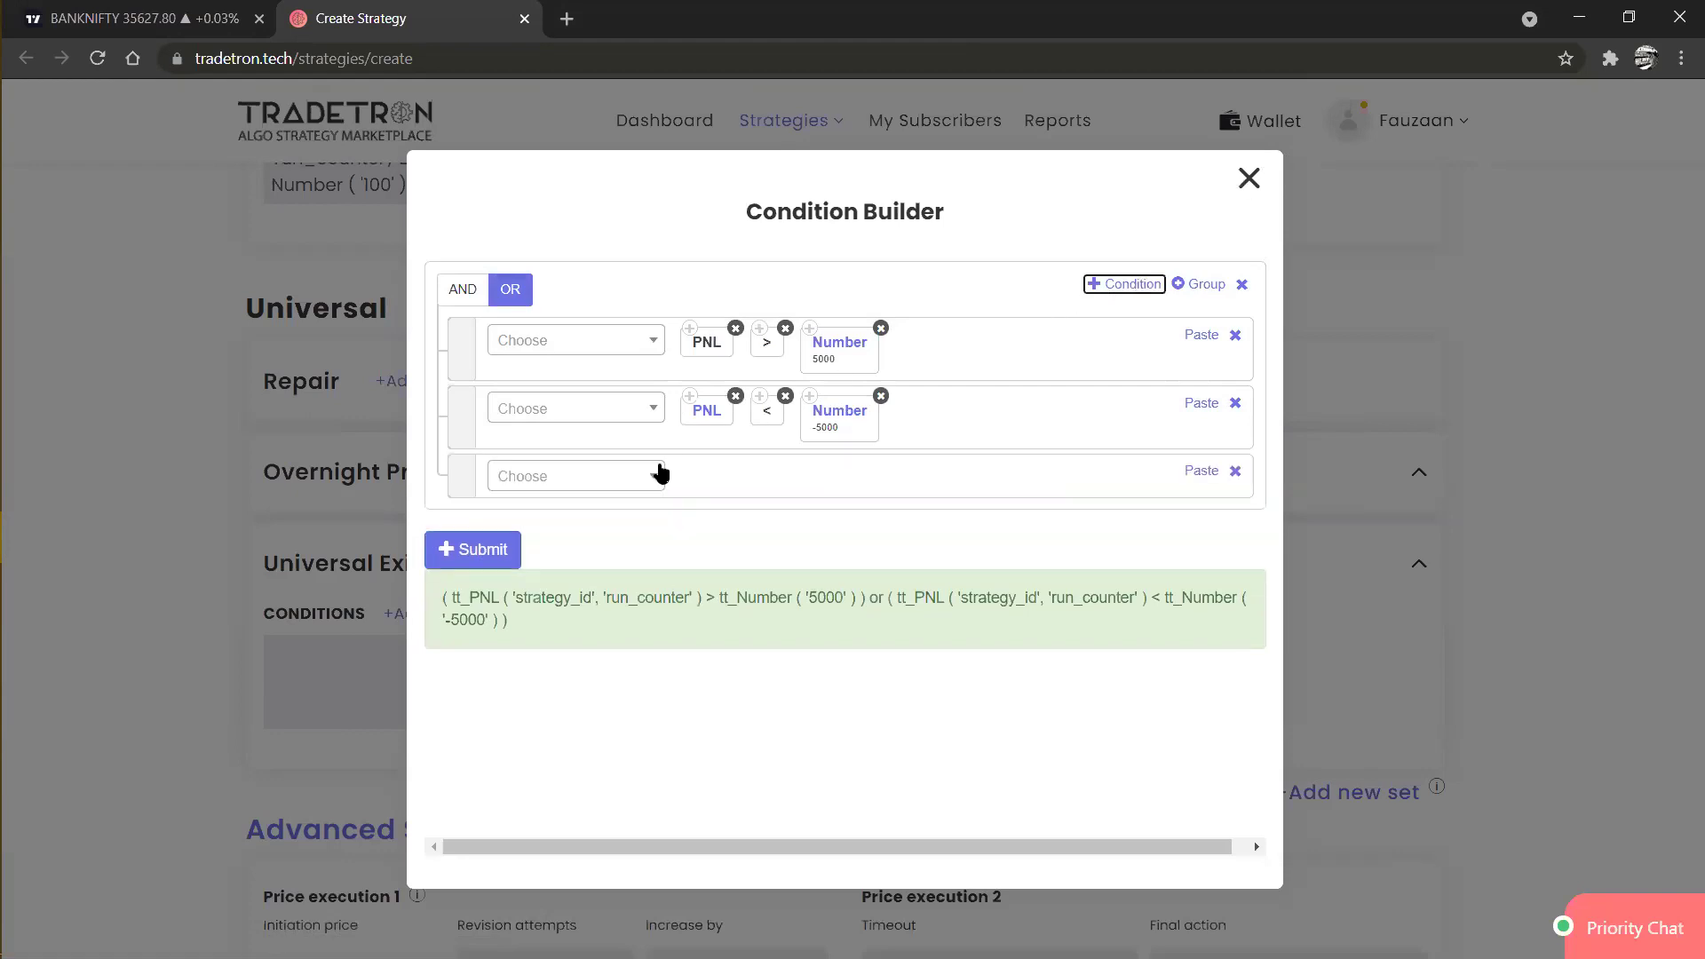
left_click(646, 477)
type("time")
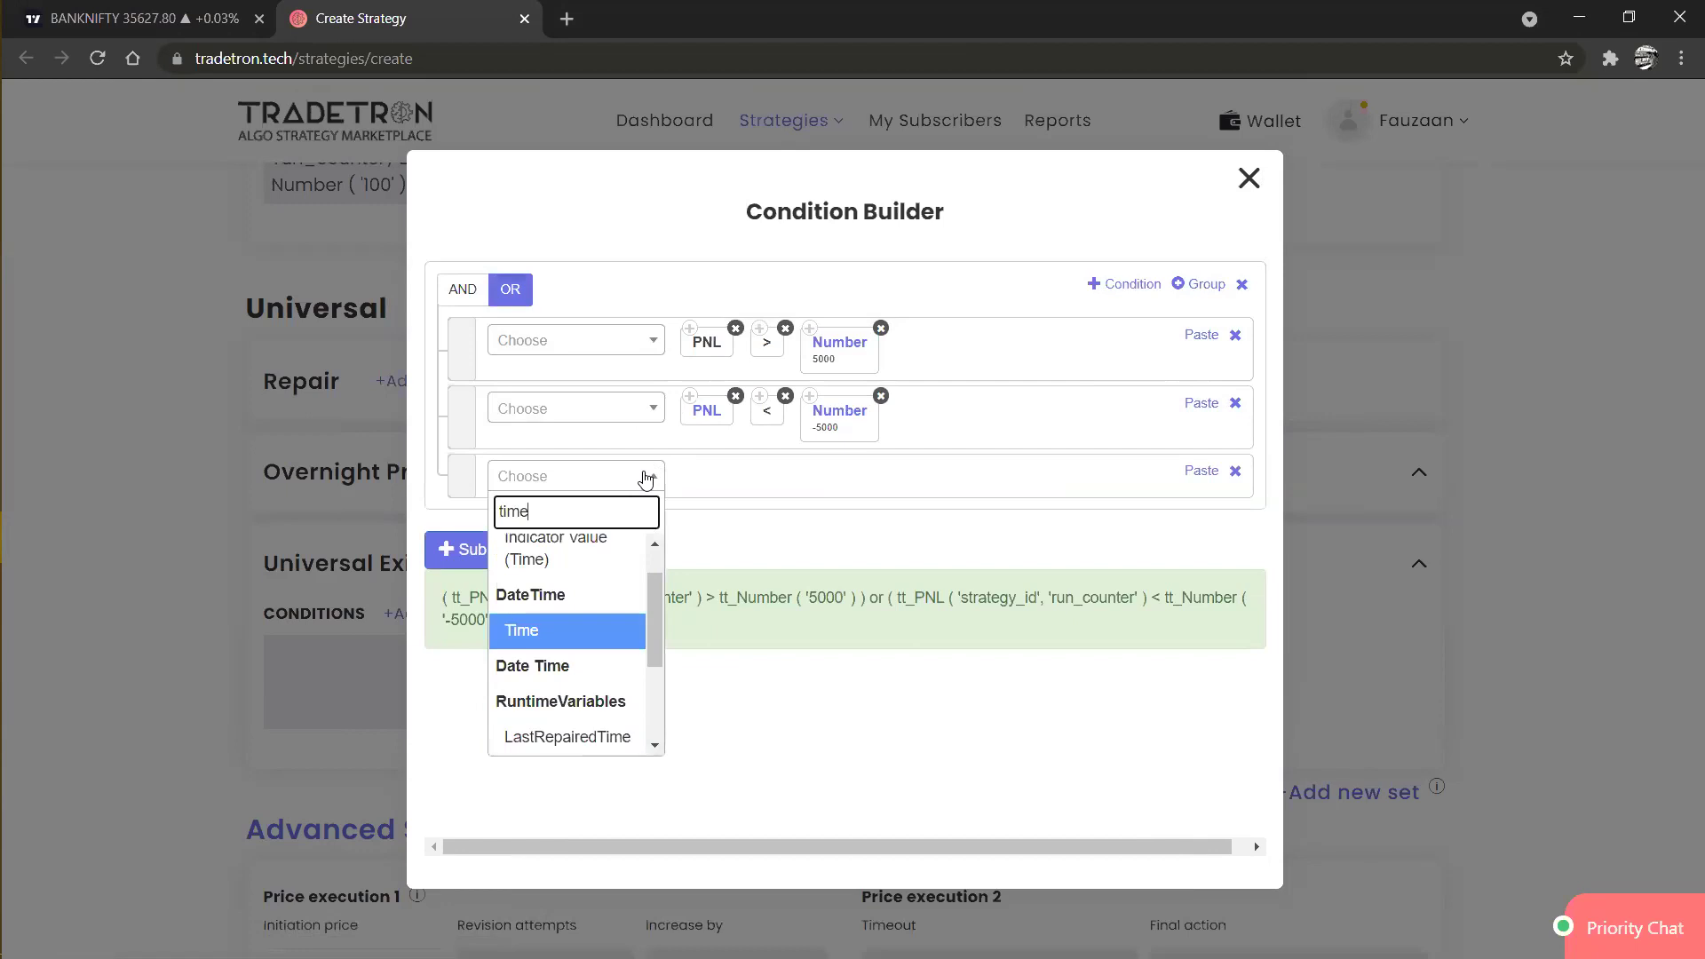
key("Return")
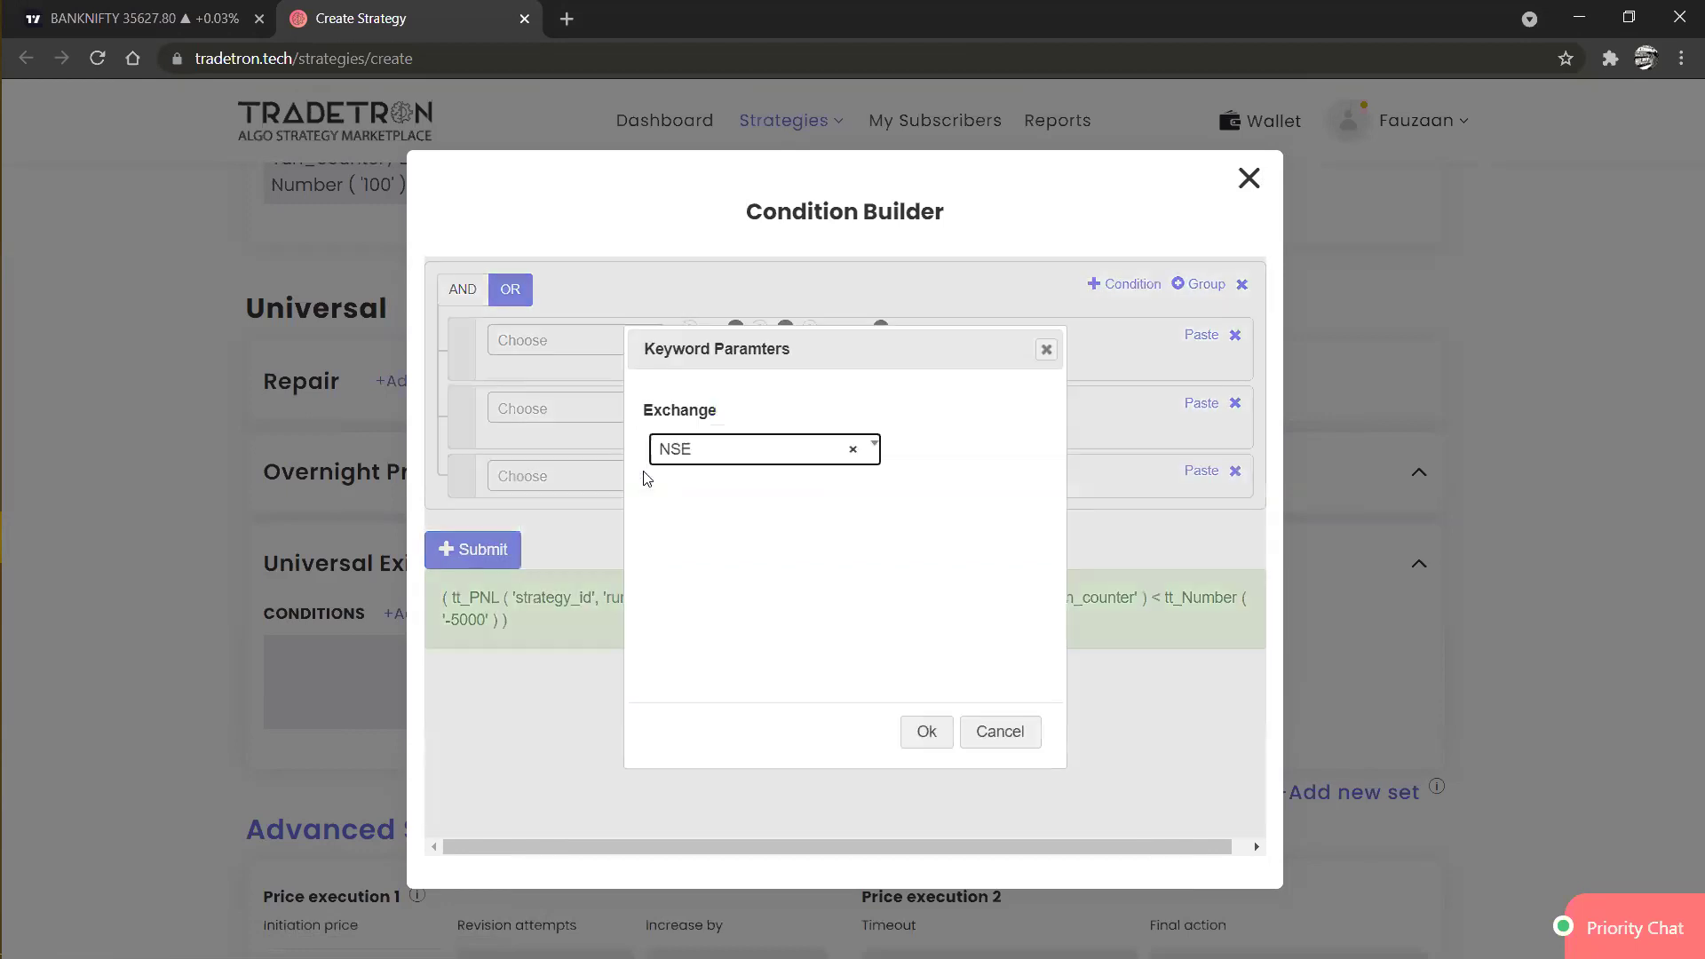
left_click(921, 730)
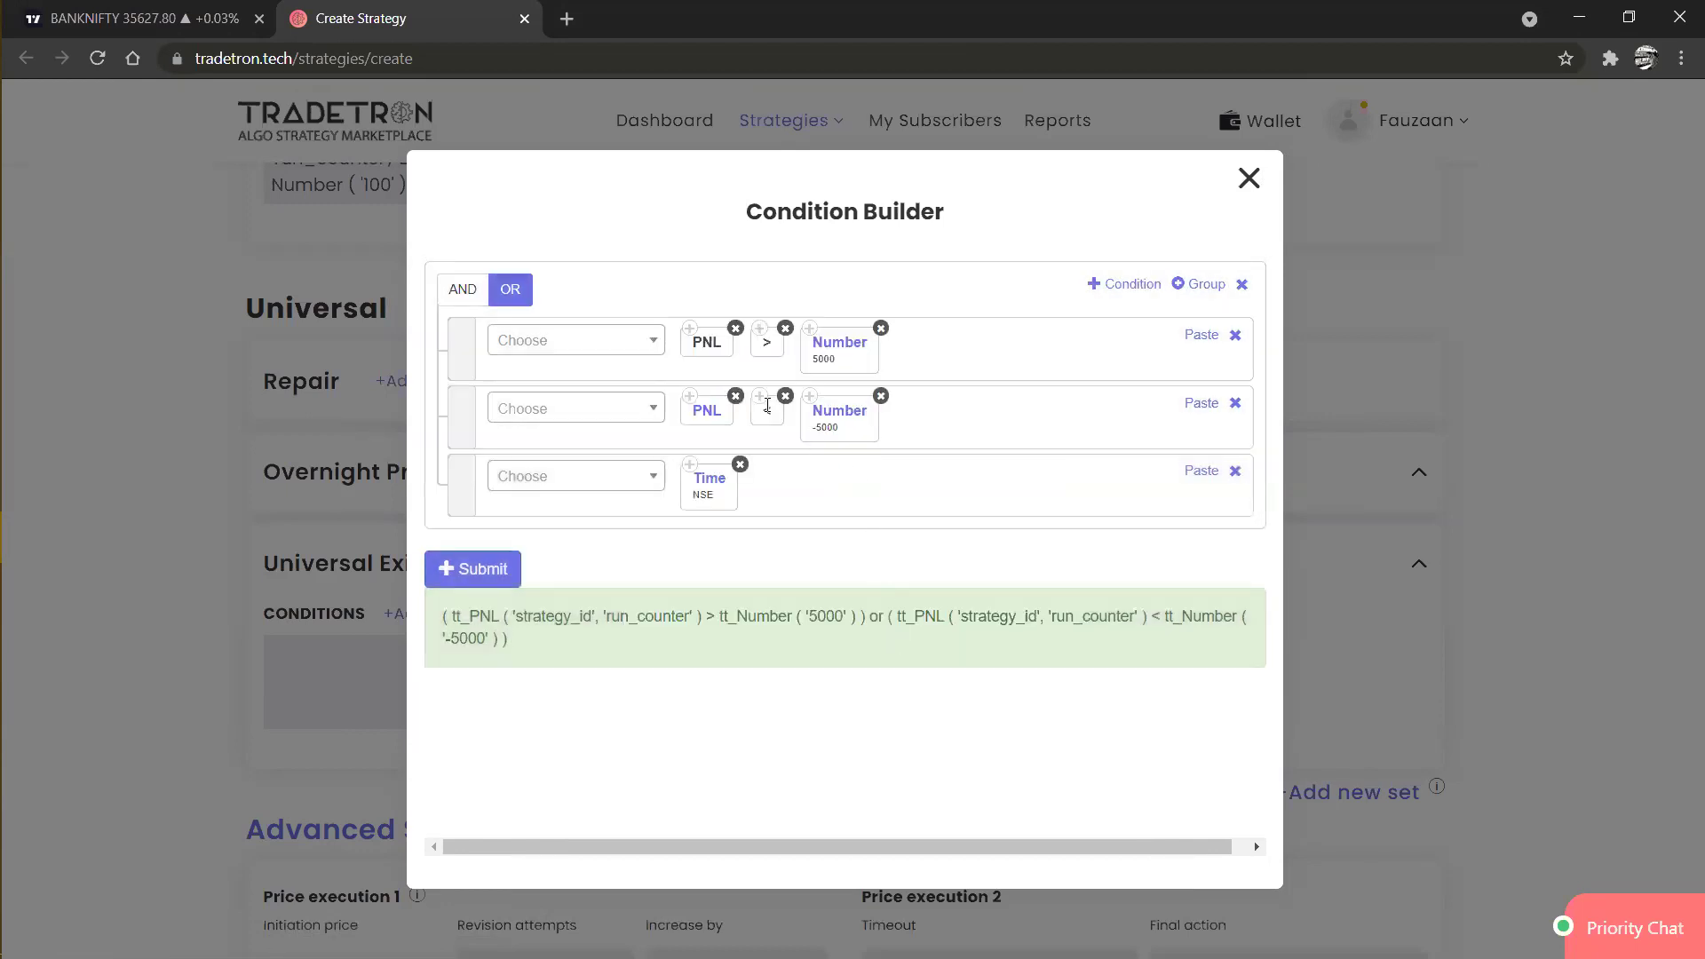
Copy the > operator and a Number keyword from the PNL conditions into the Time condition.
left_click(758, 334)
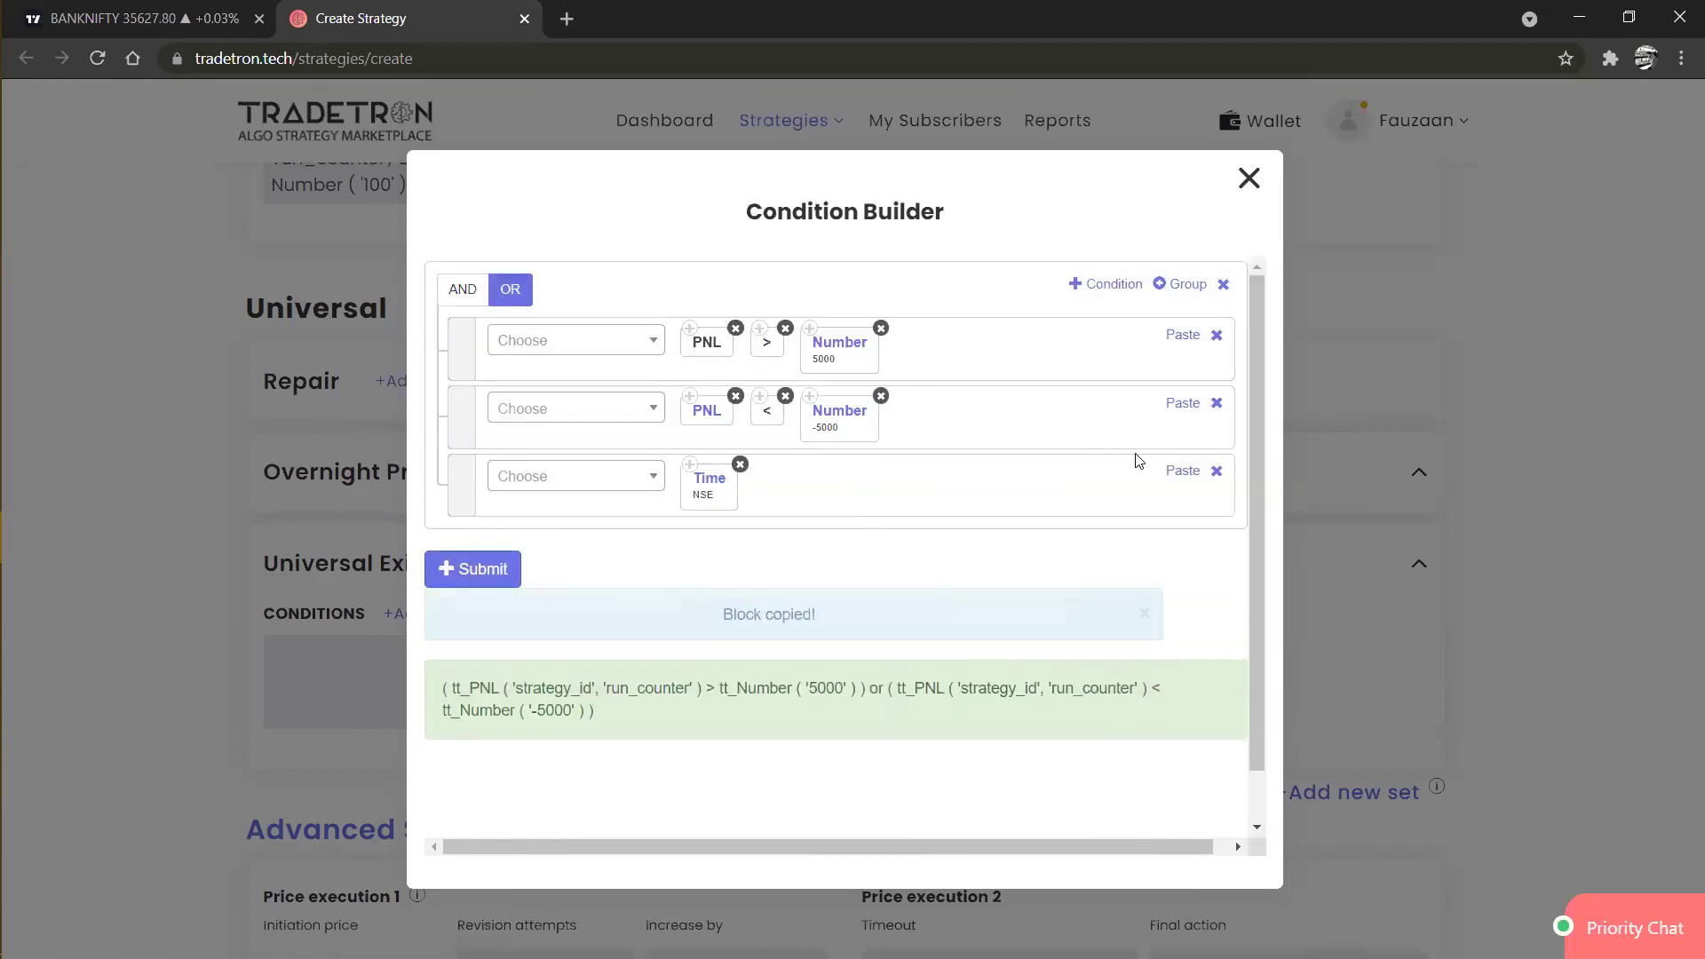
left_click(1182, 471)
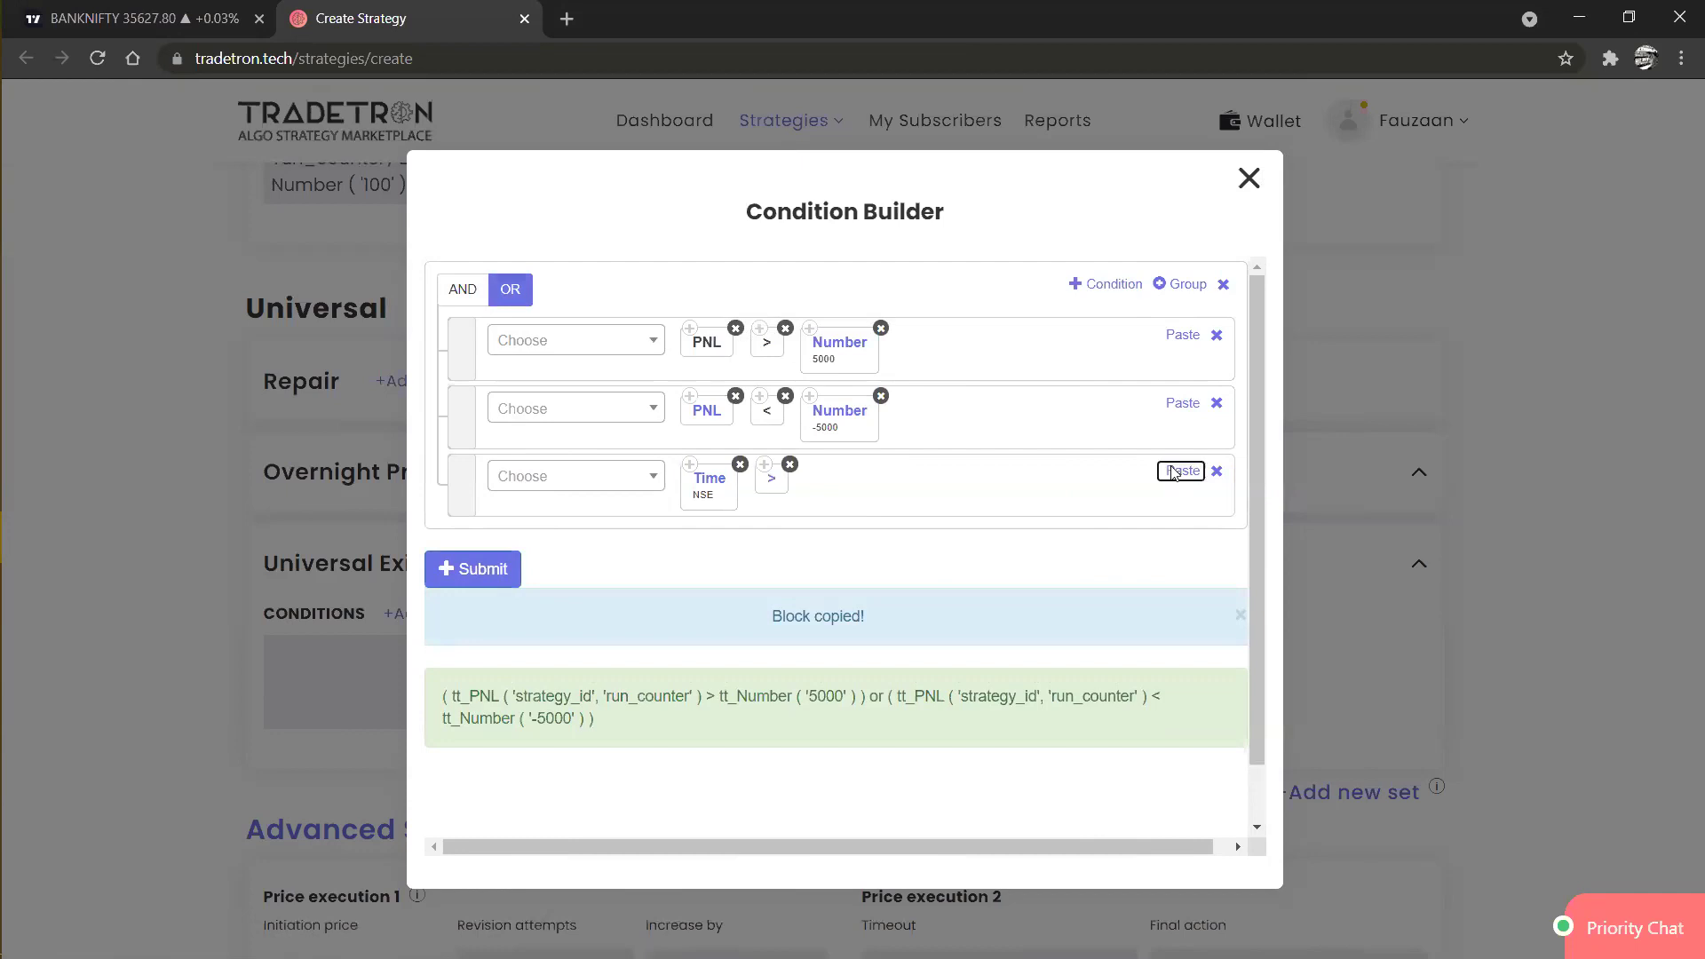
left_click(813, 413)
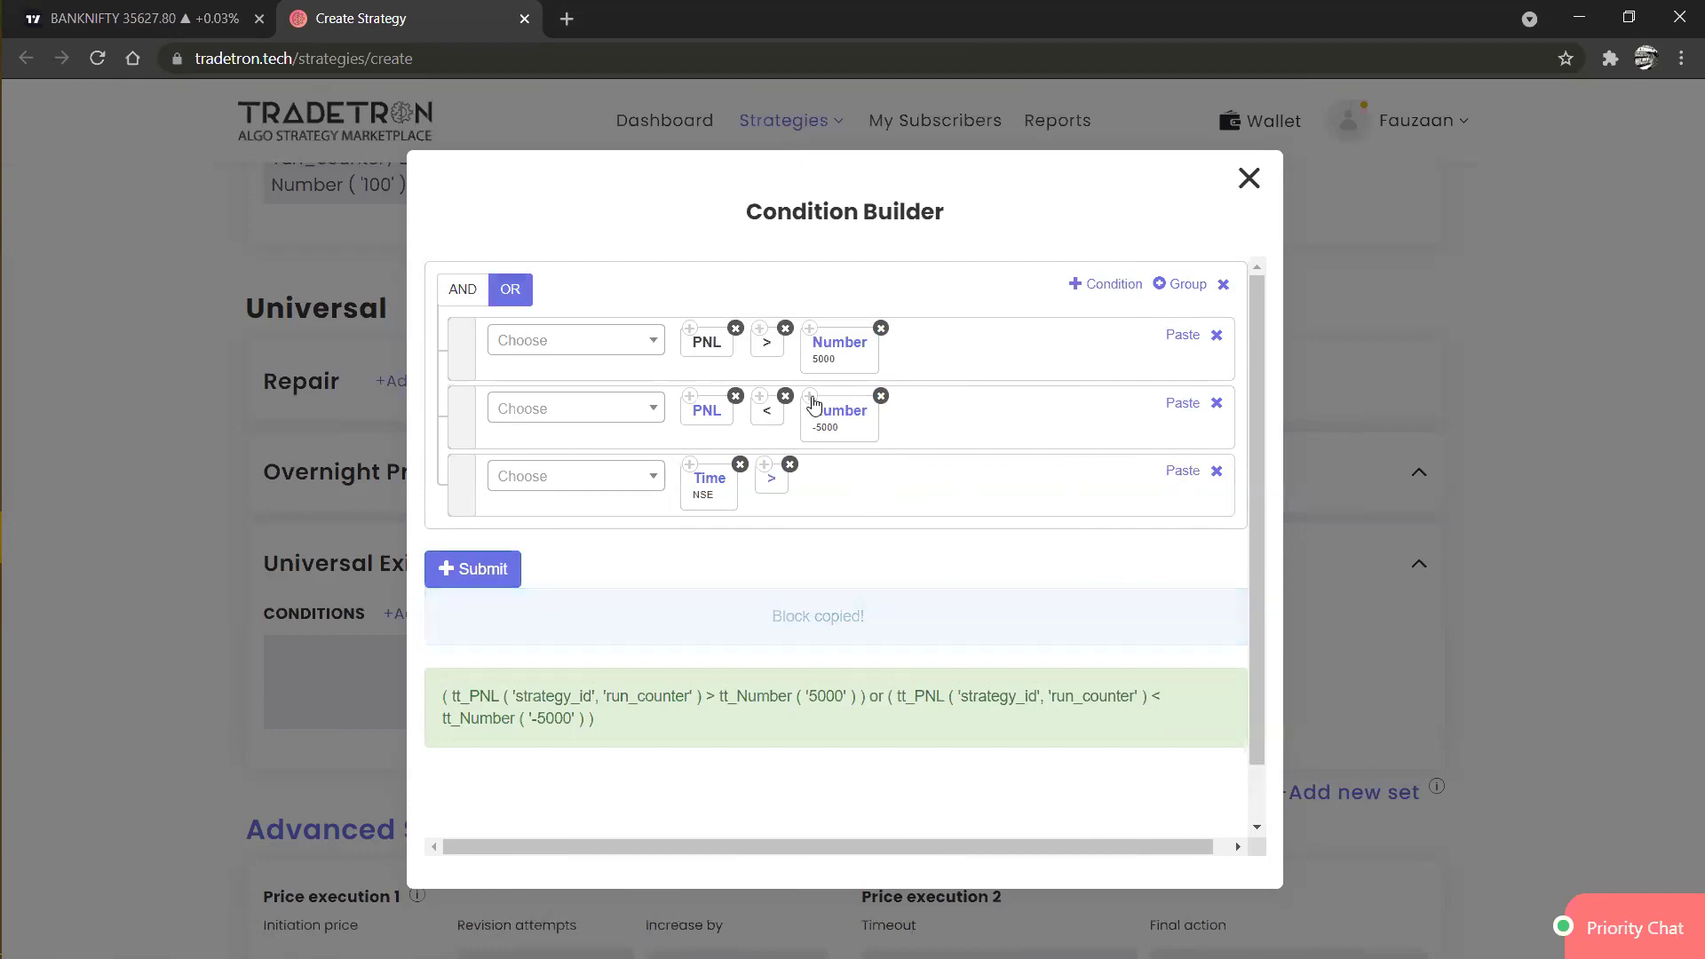
left_click(1183, 478)
Set the Time condition's Number to 1500, submit the Universal Exit conditions and close the Condition Builder.
left_click(831, 484)
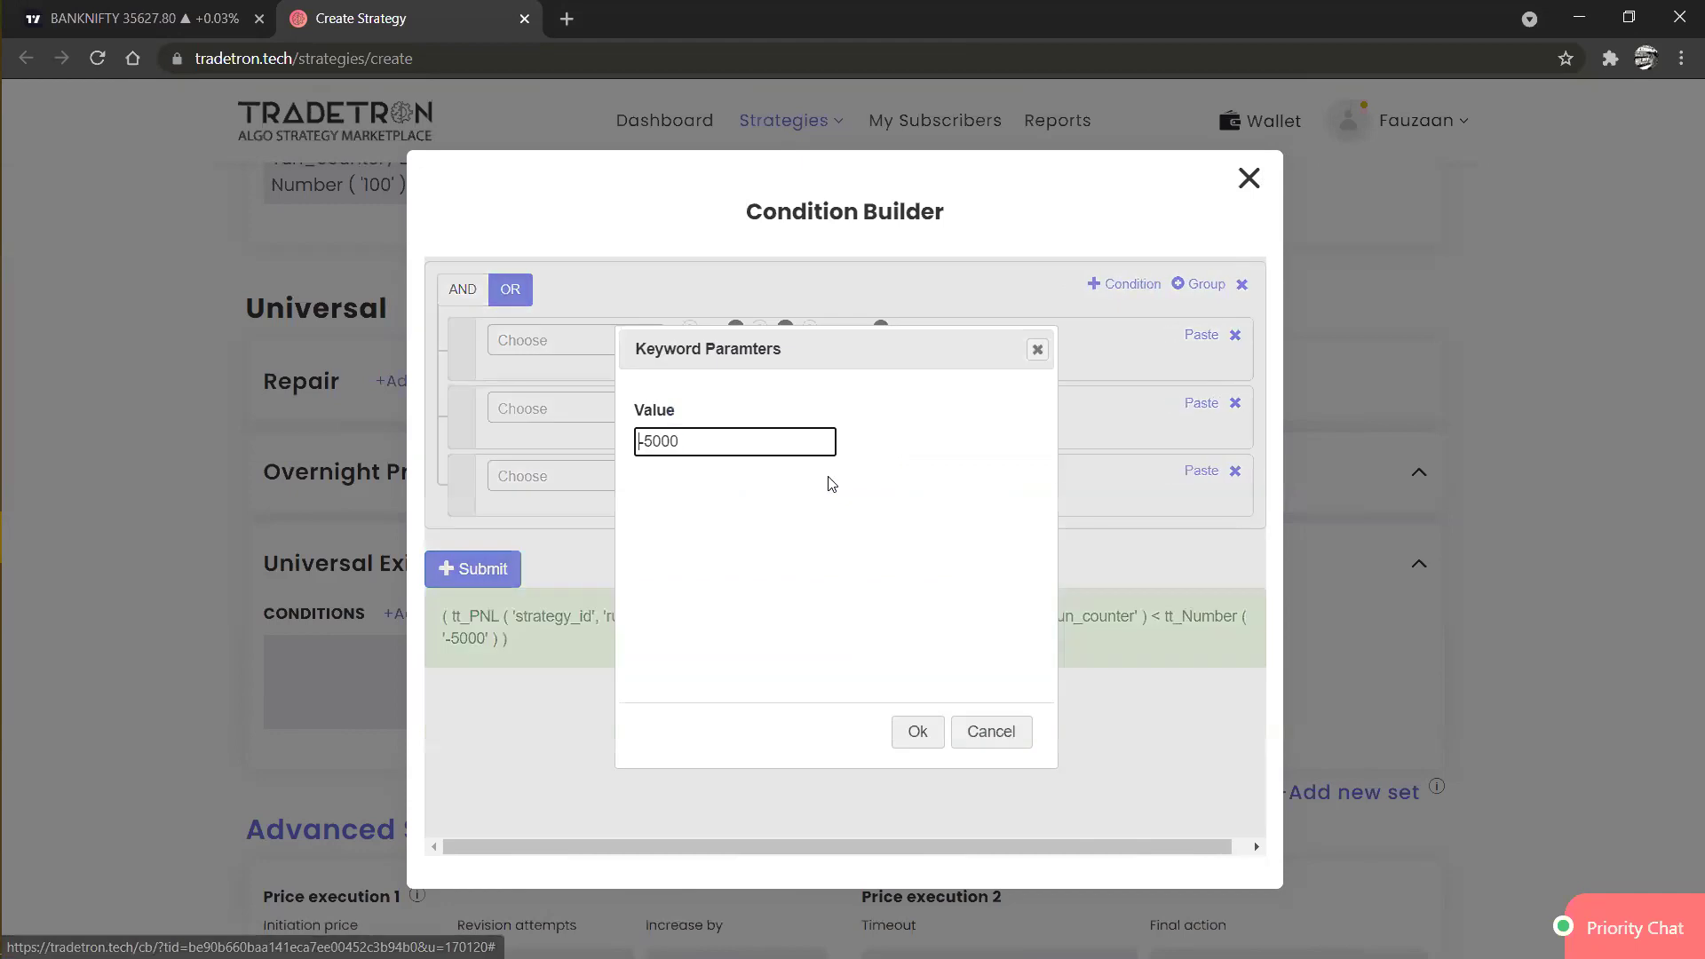
key("ctrl+a")
type("1500")
key("Return")
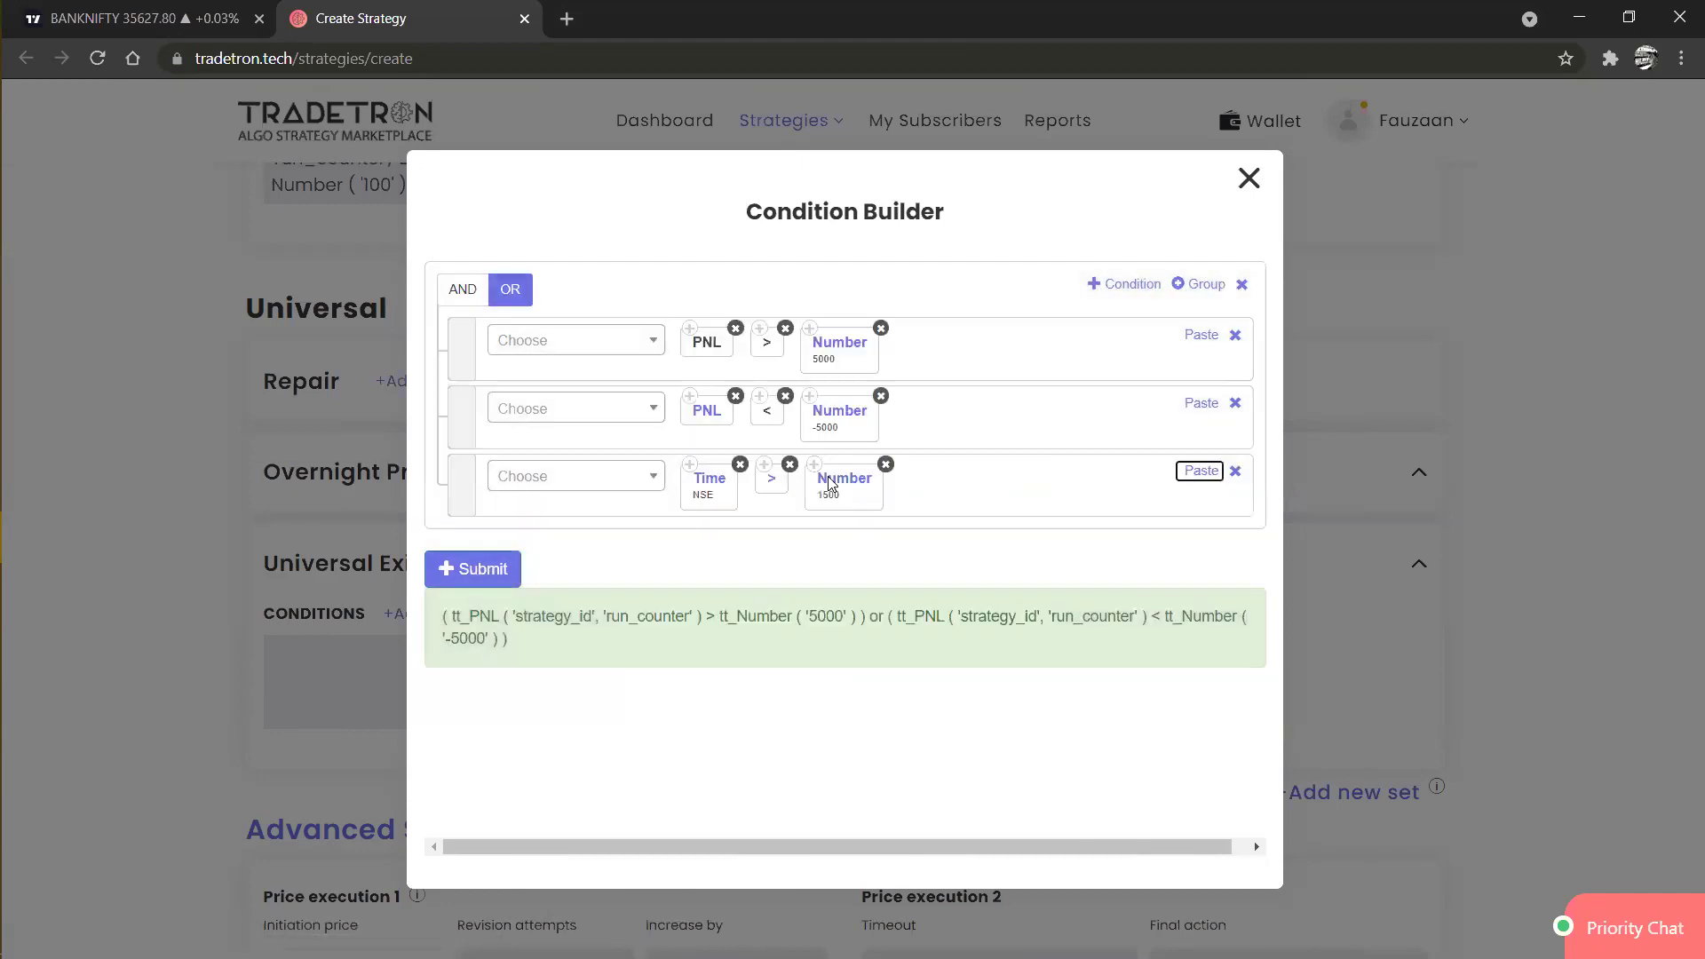
left_click(490, 579)
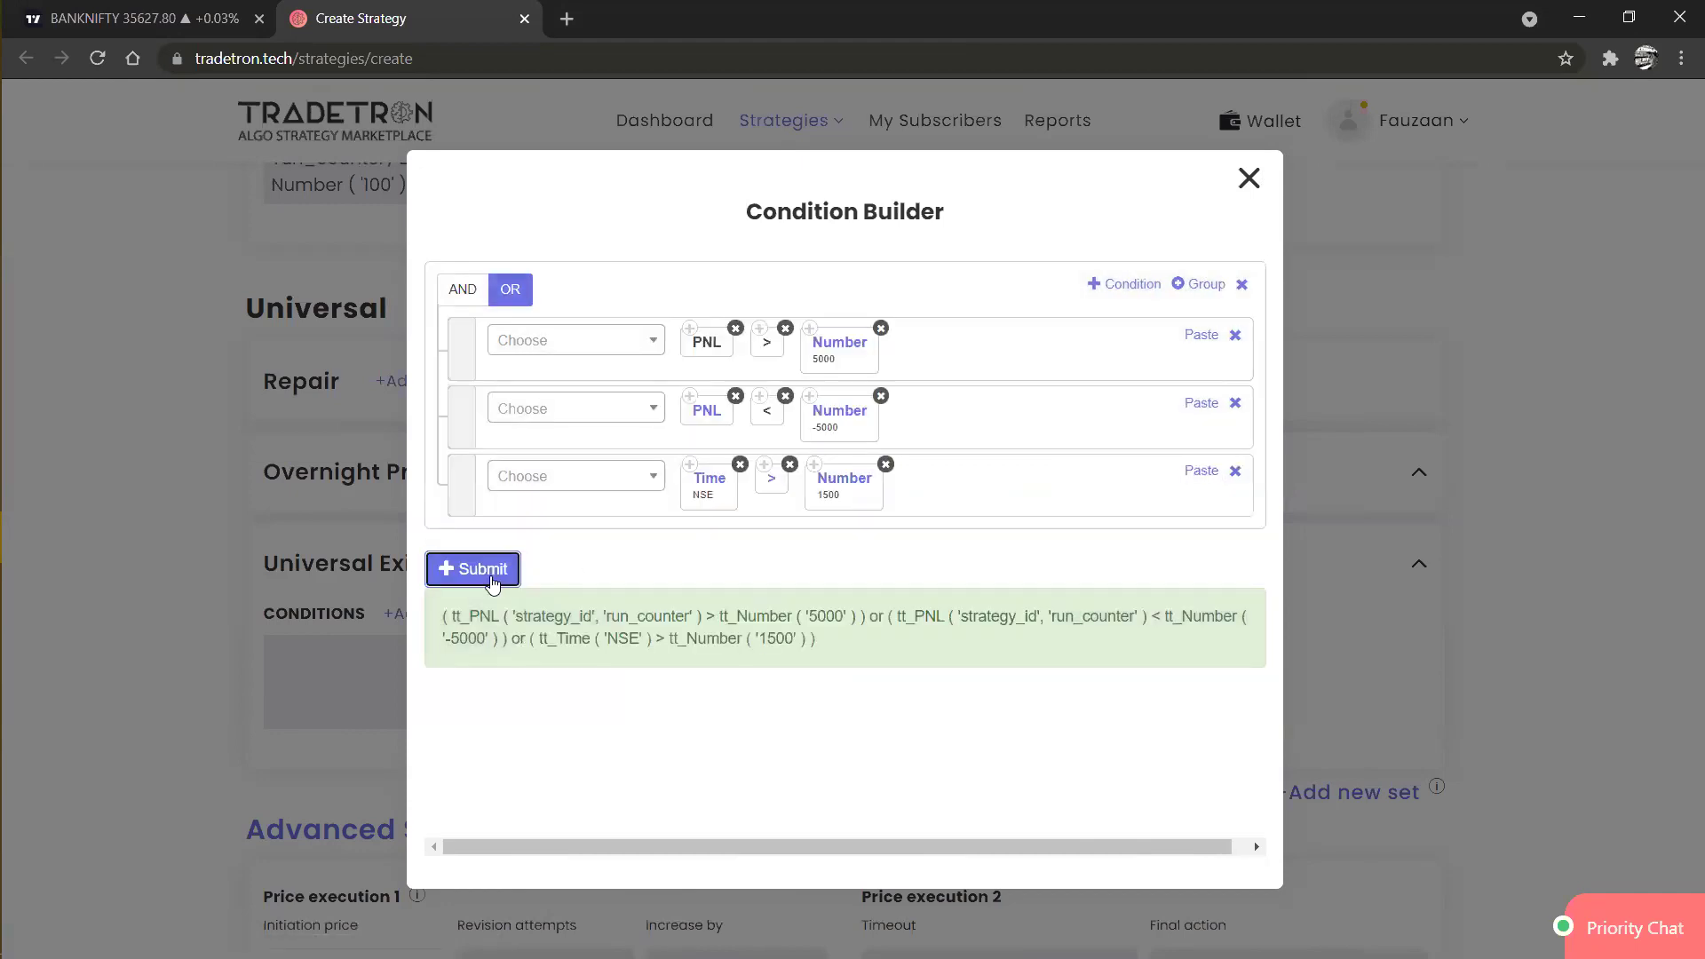
left_click(1250, 179)
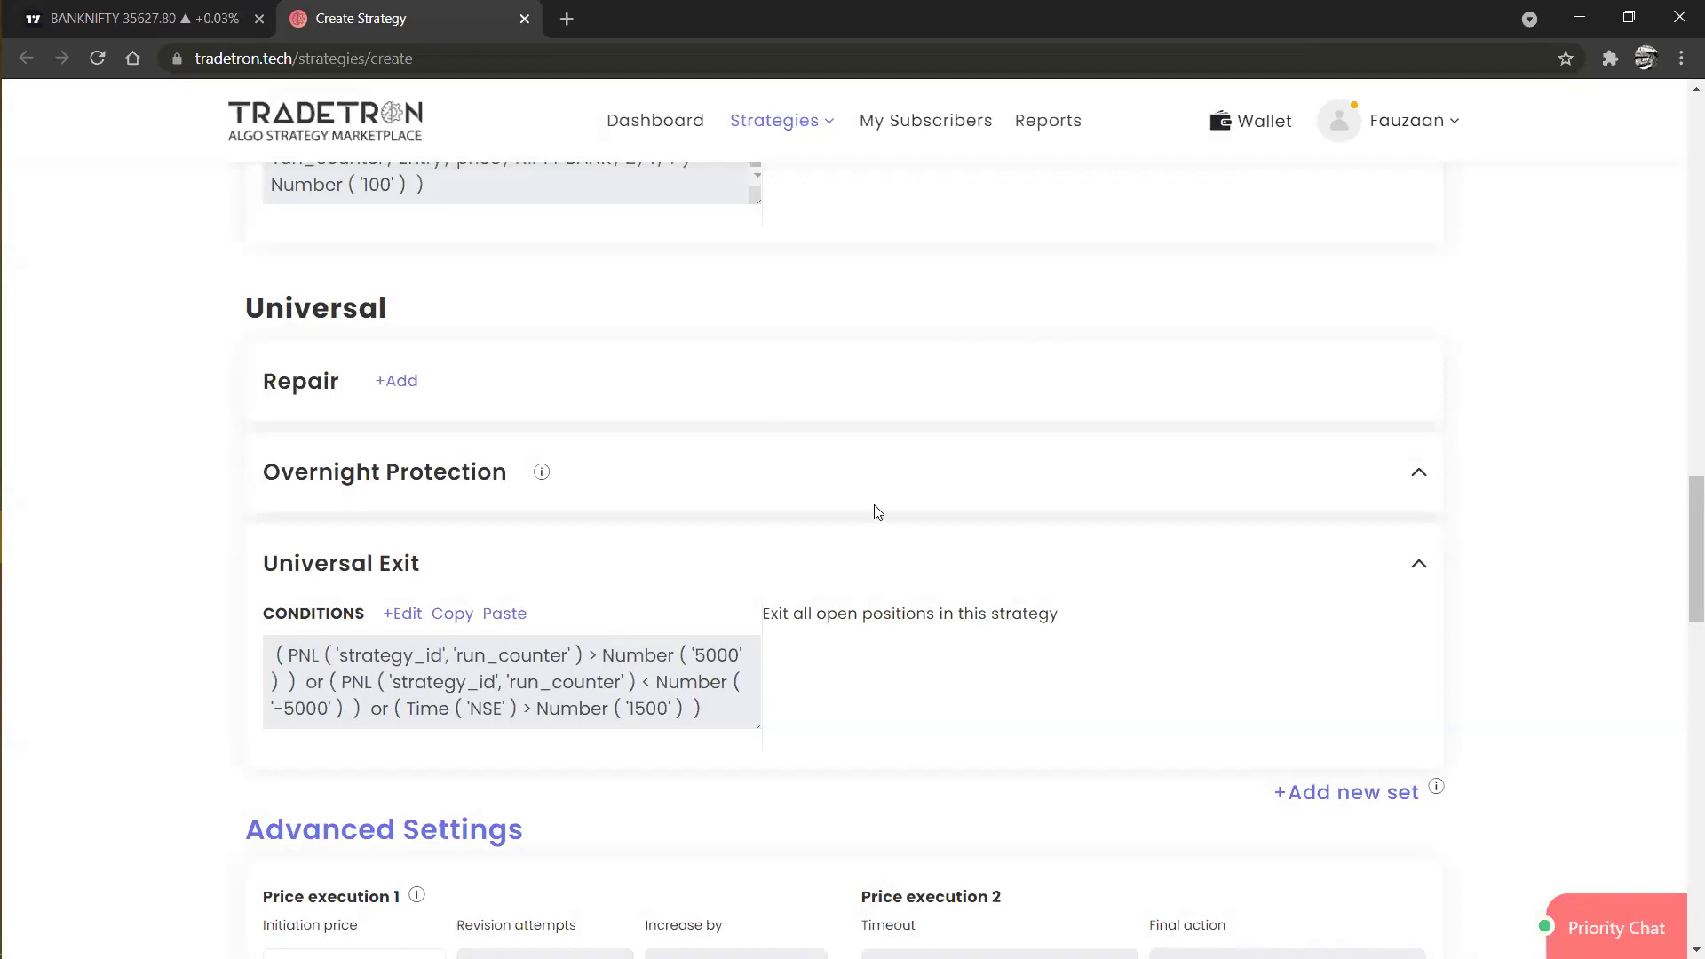
Set the tranche size to 50% in the Advanced Settings.
scroll(921, 590, "down", 3)
scroll(921, 590, "down", 2)
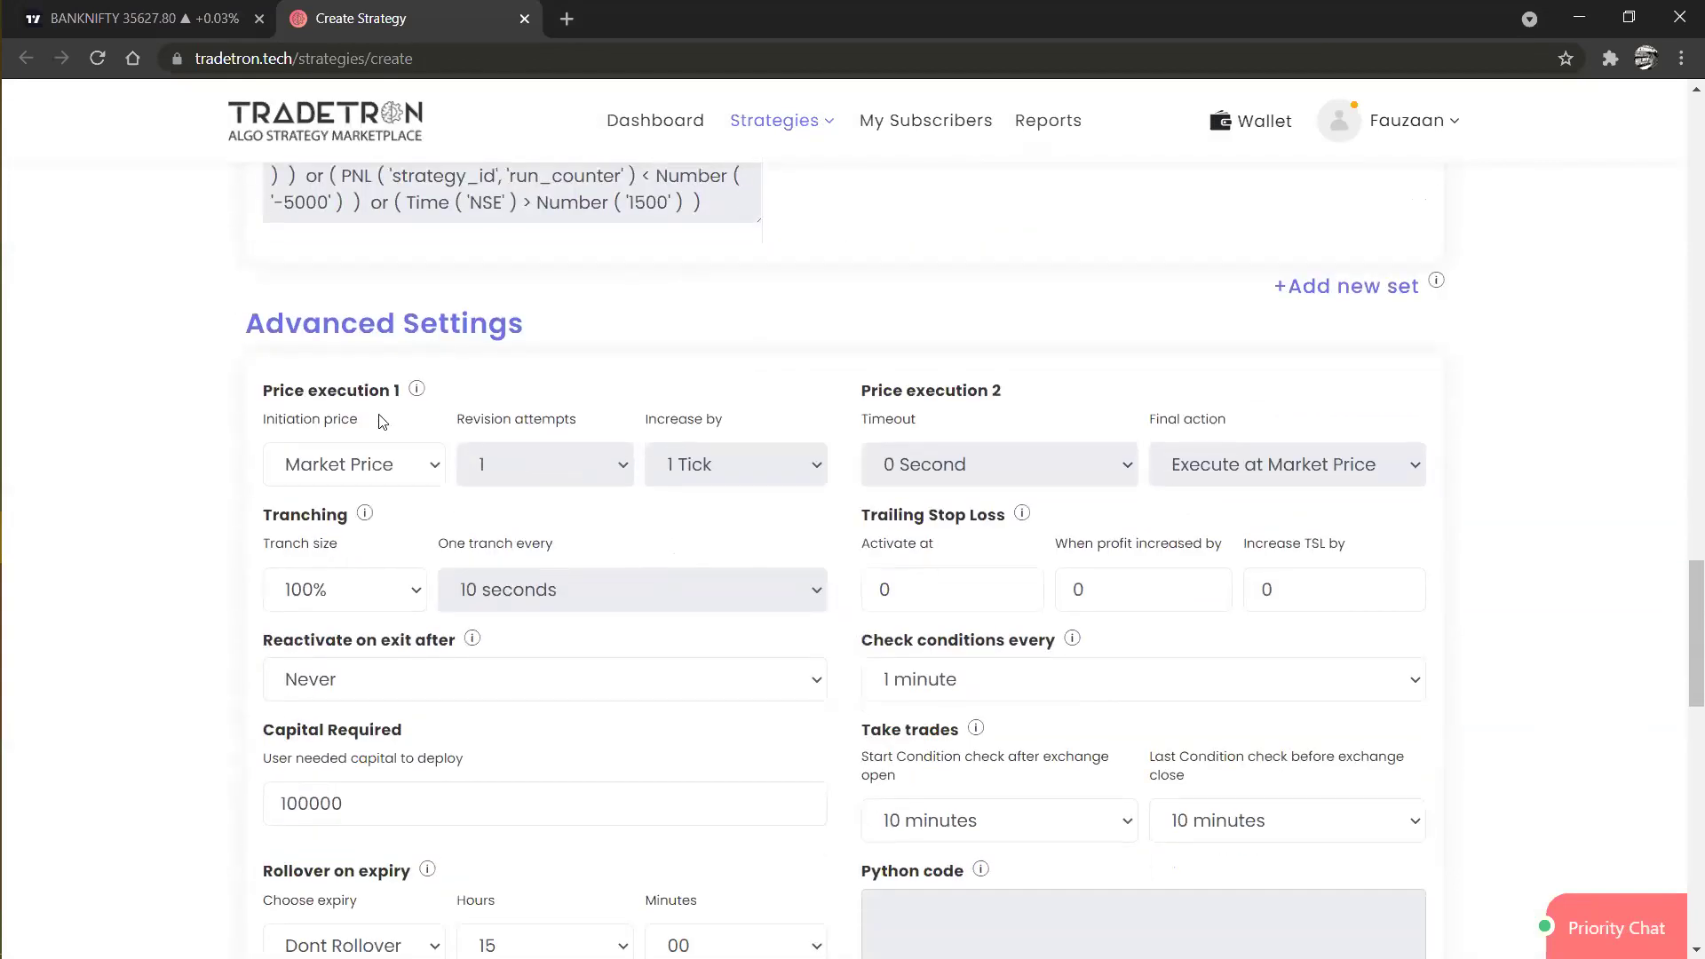
scroll(382, 421, "down", 1)
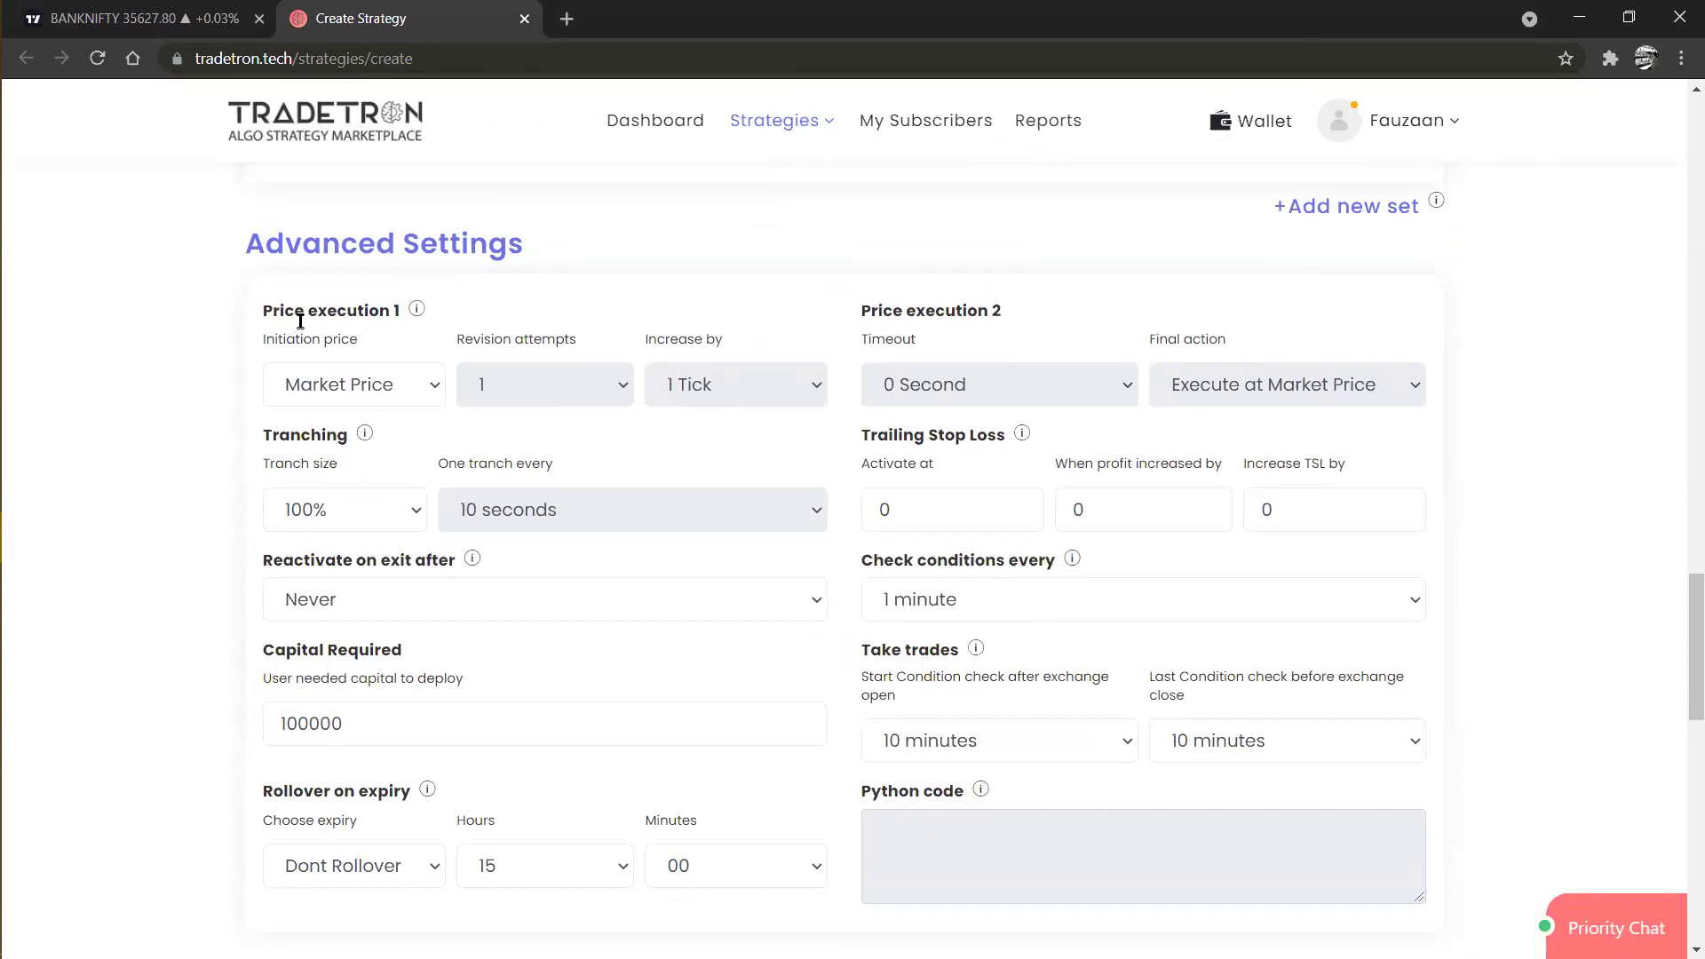
scroll(296, 325, "down", 1)
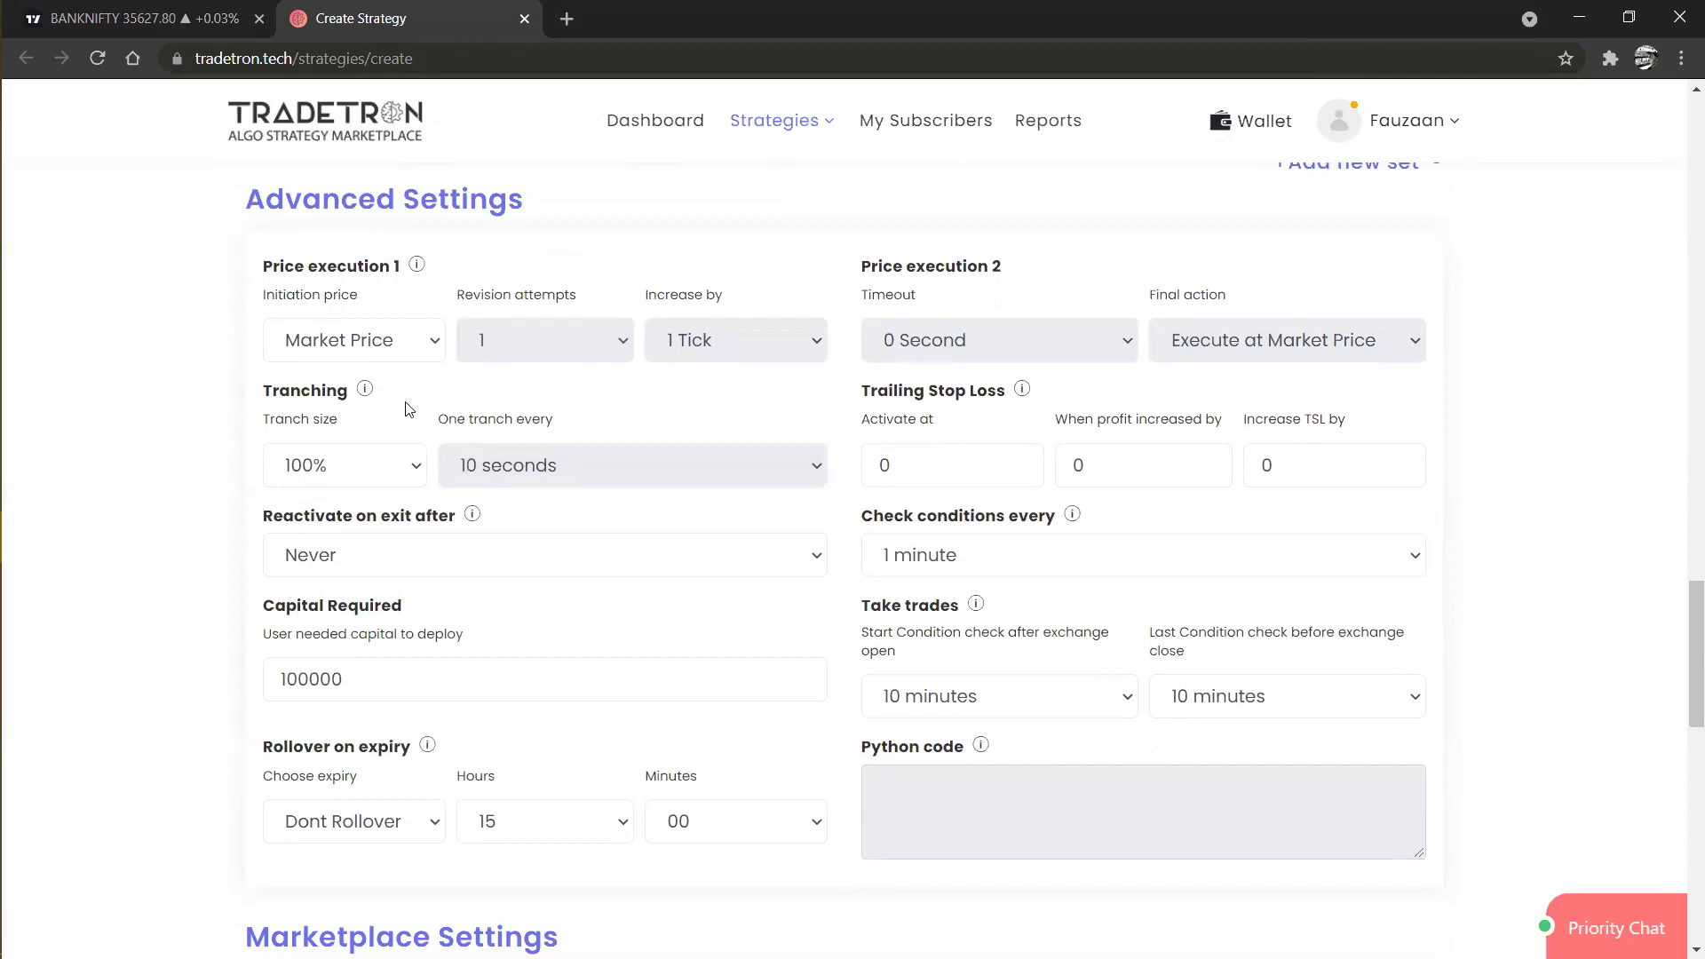
scroll(408, 410, "up", 1)
scroll(408, 409, "up", 3)
scroll(408, 409, "down", 4)
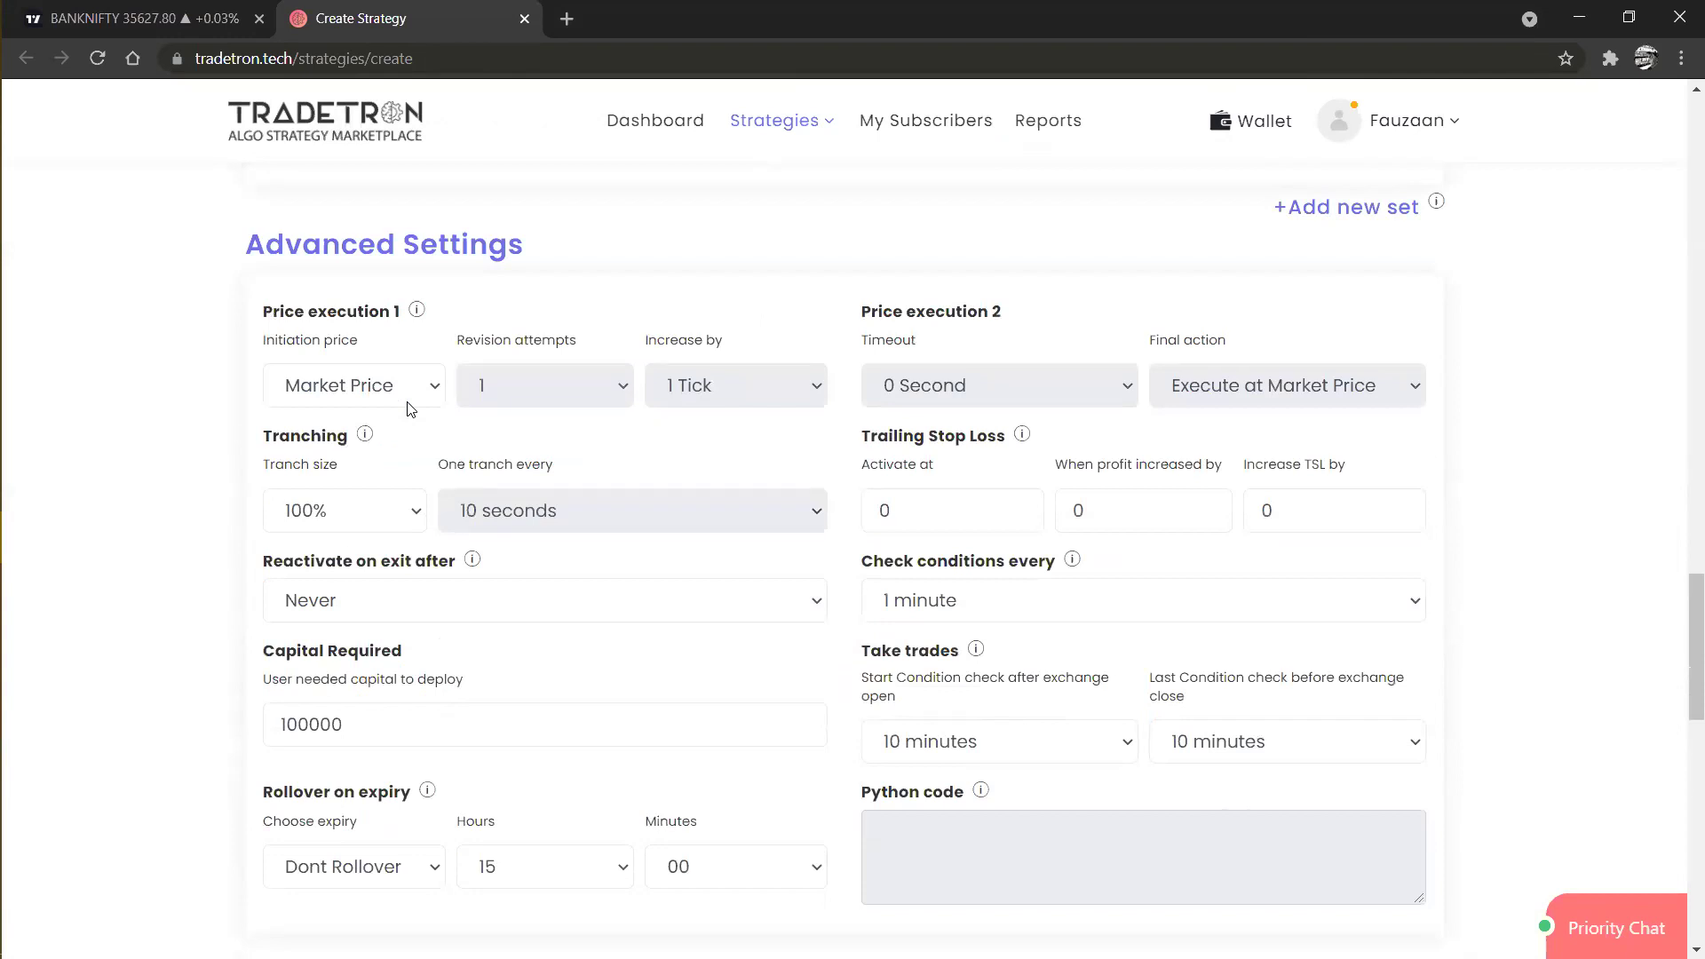
left_click(360, 521)
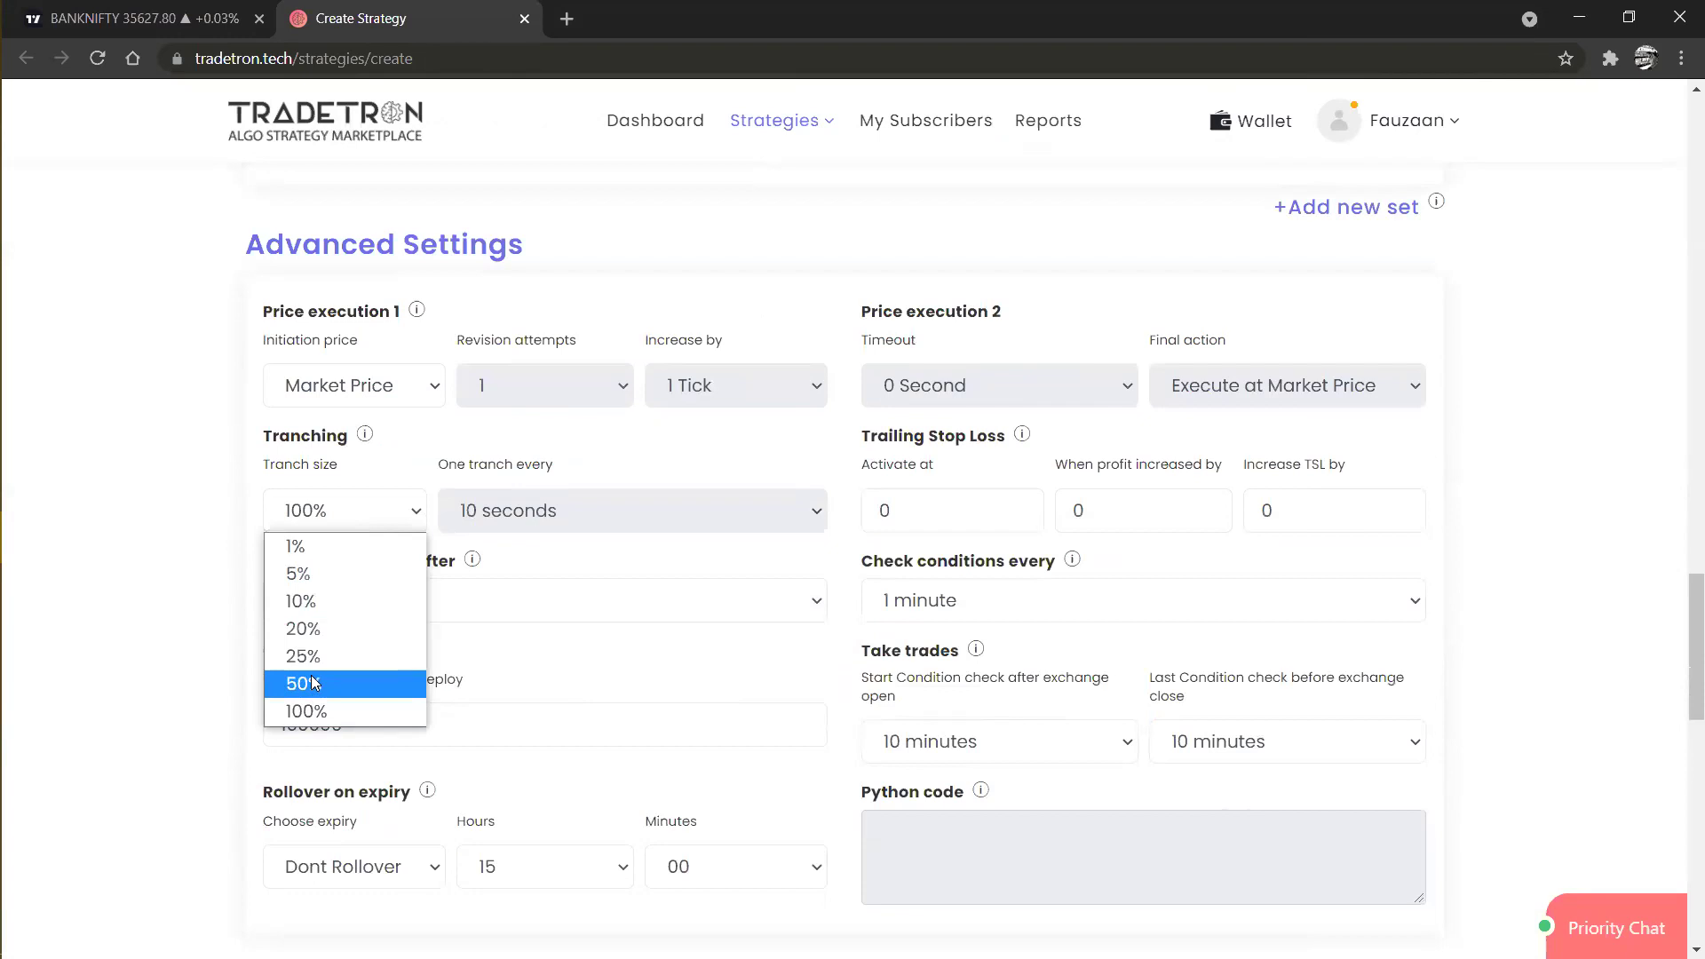
left_click(313, 683)
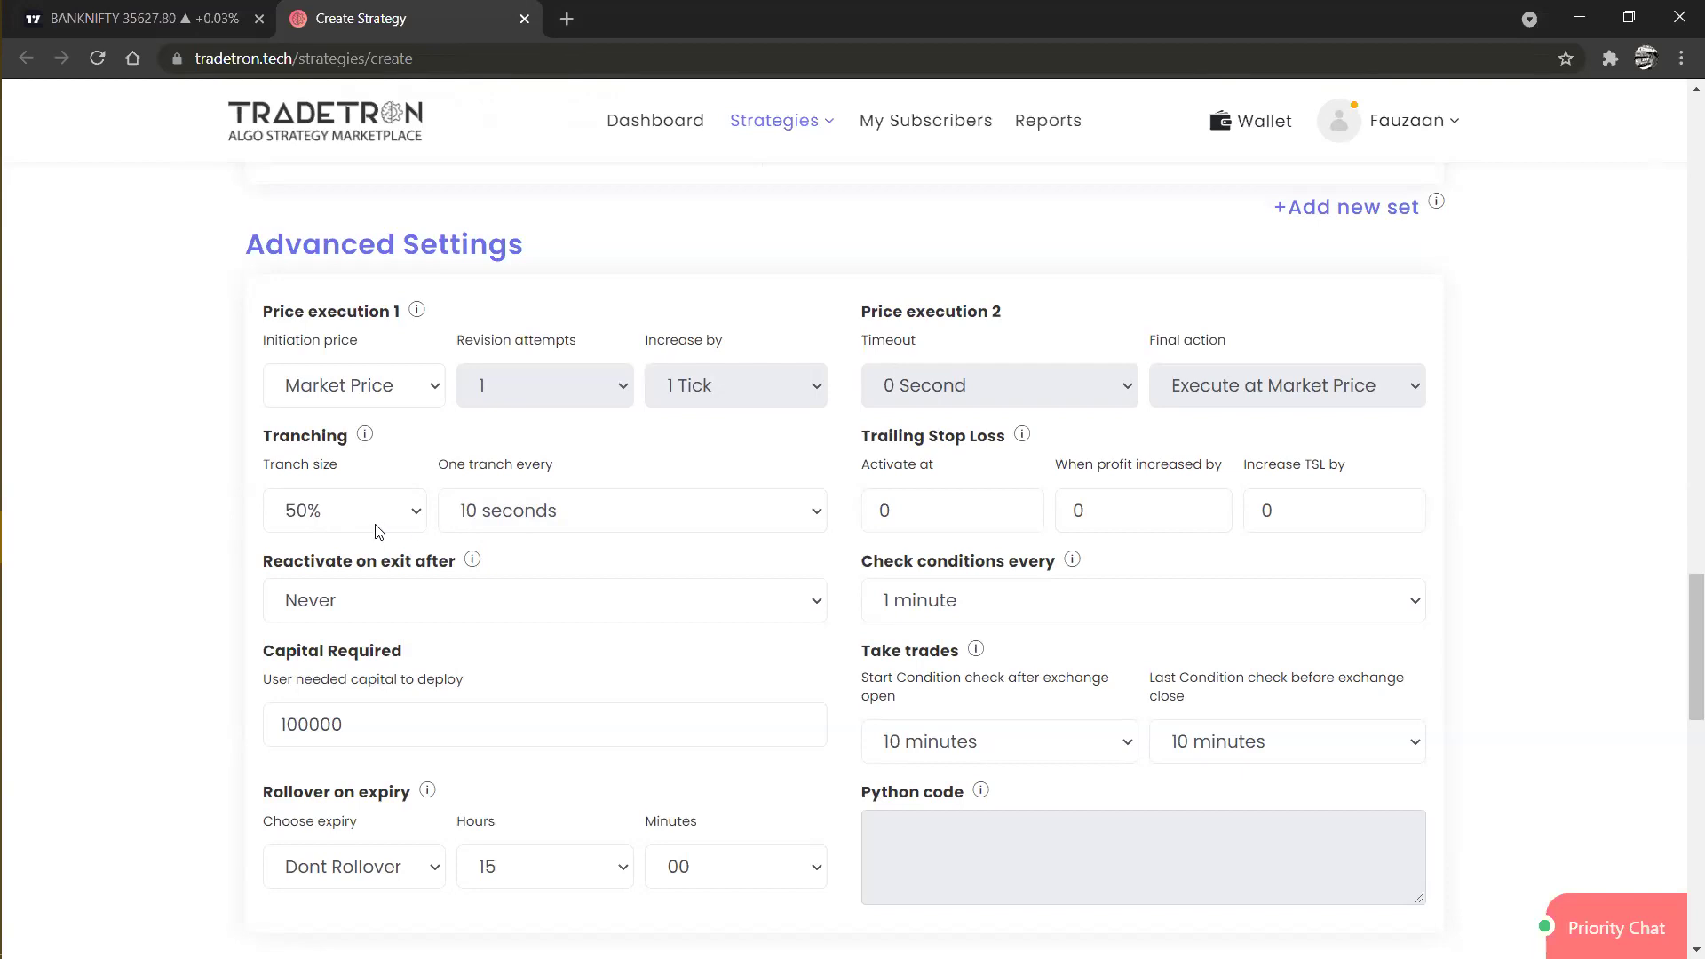
Set the tranching interval to one tranche every 1 second.
left_click(516, 526)
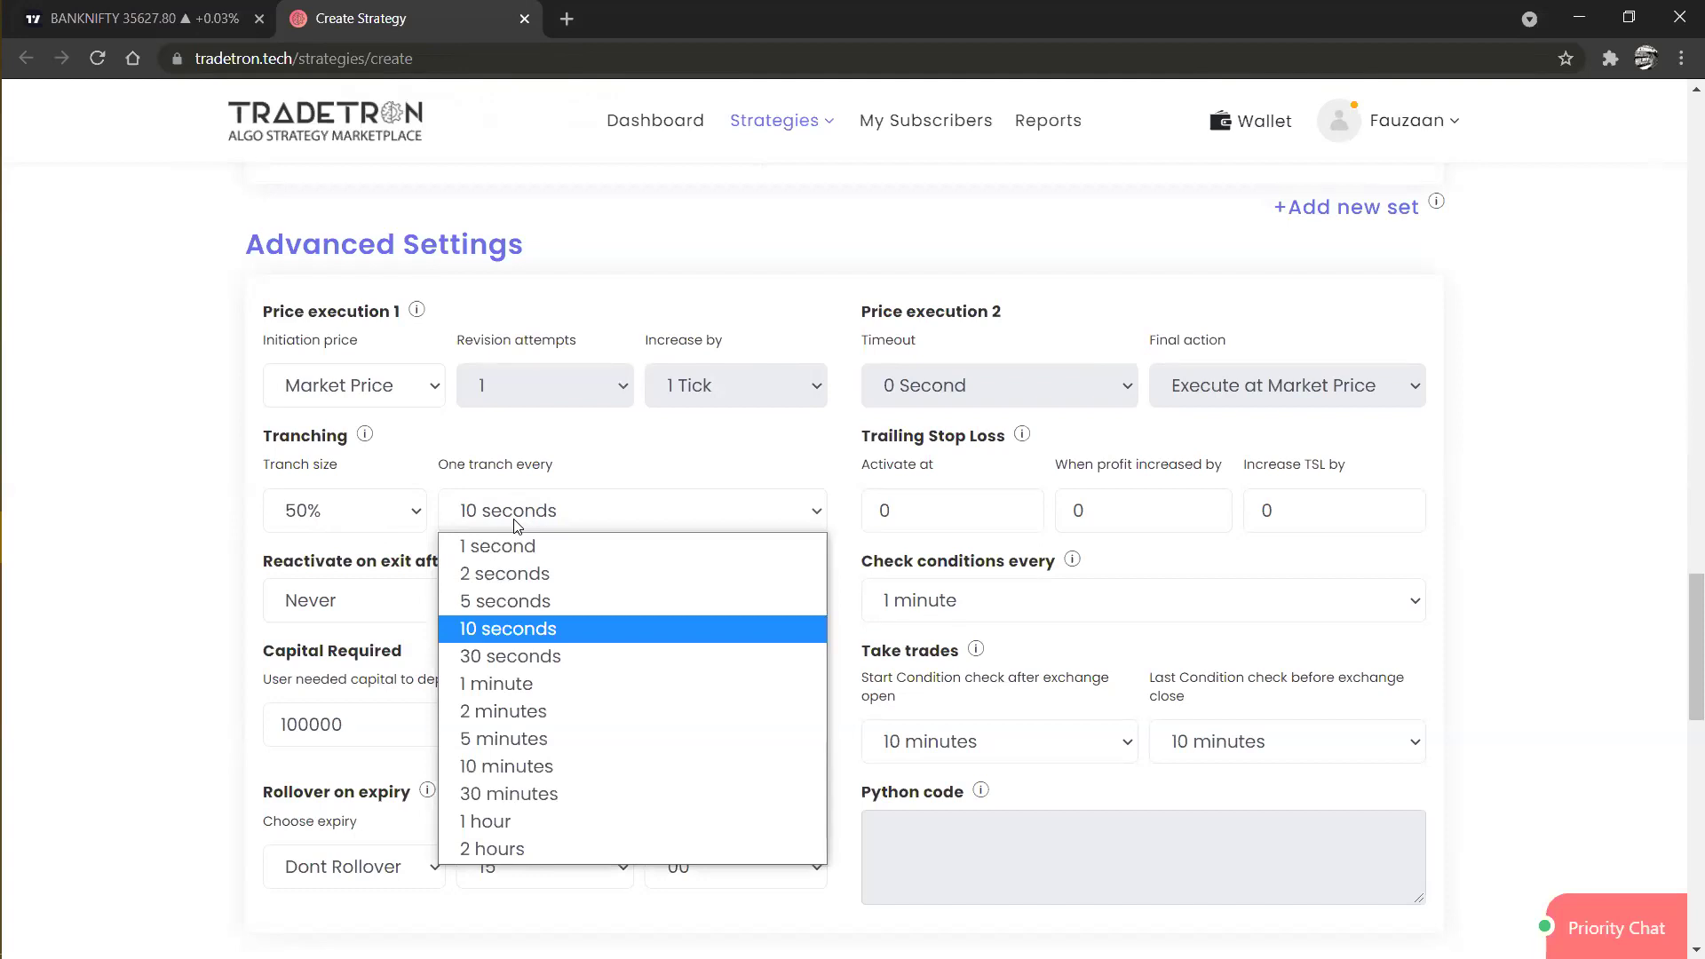
left_click(516, 526)
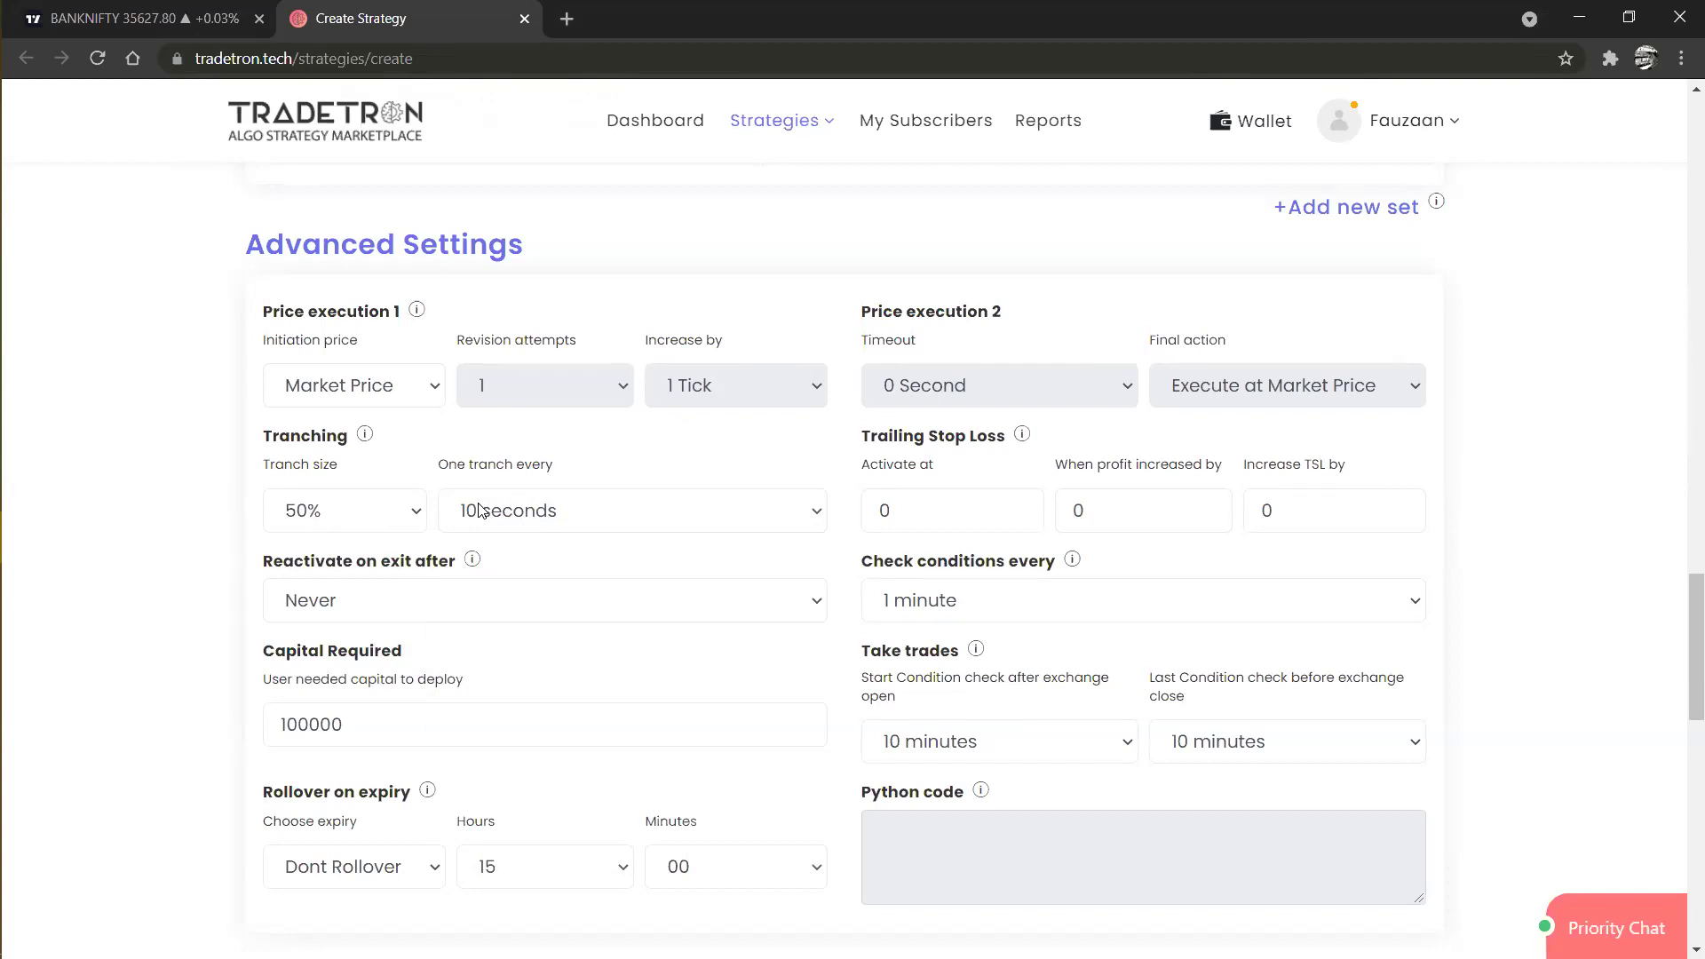
left_click(479, 510)
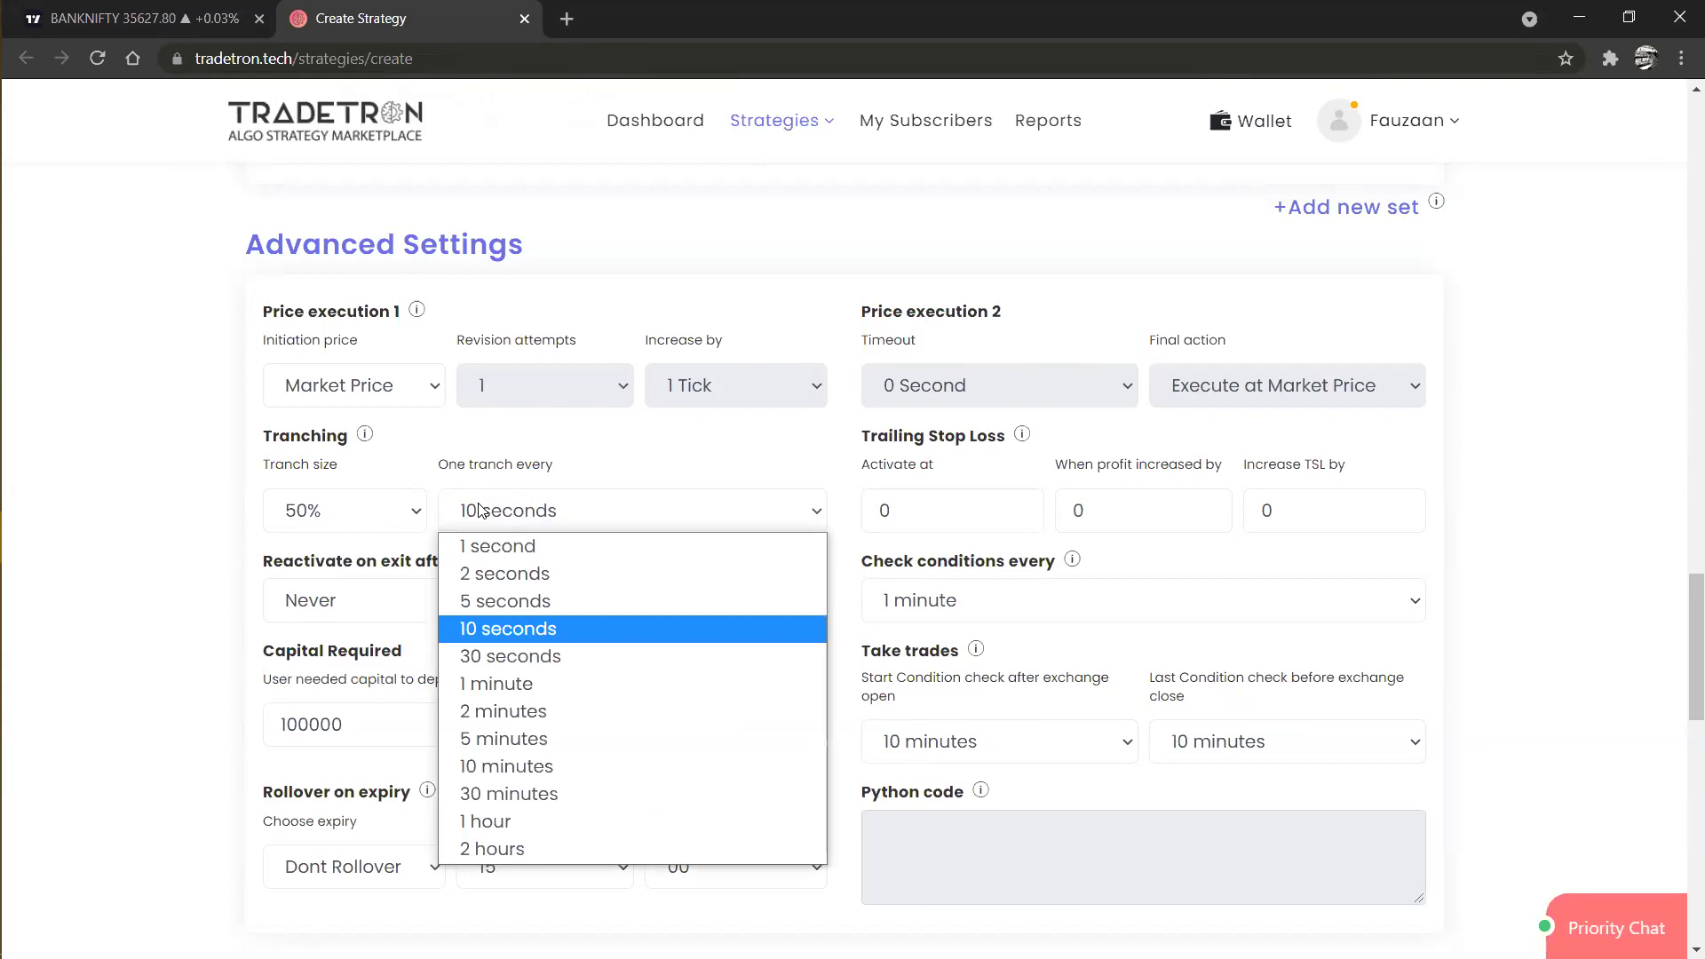
left_click(505, 545)
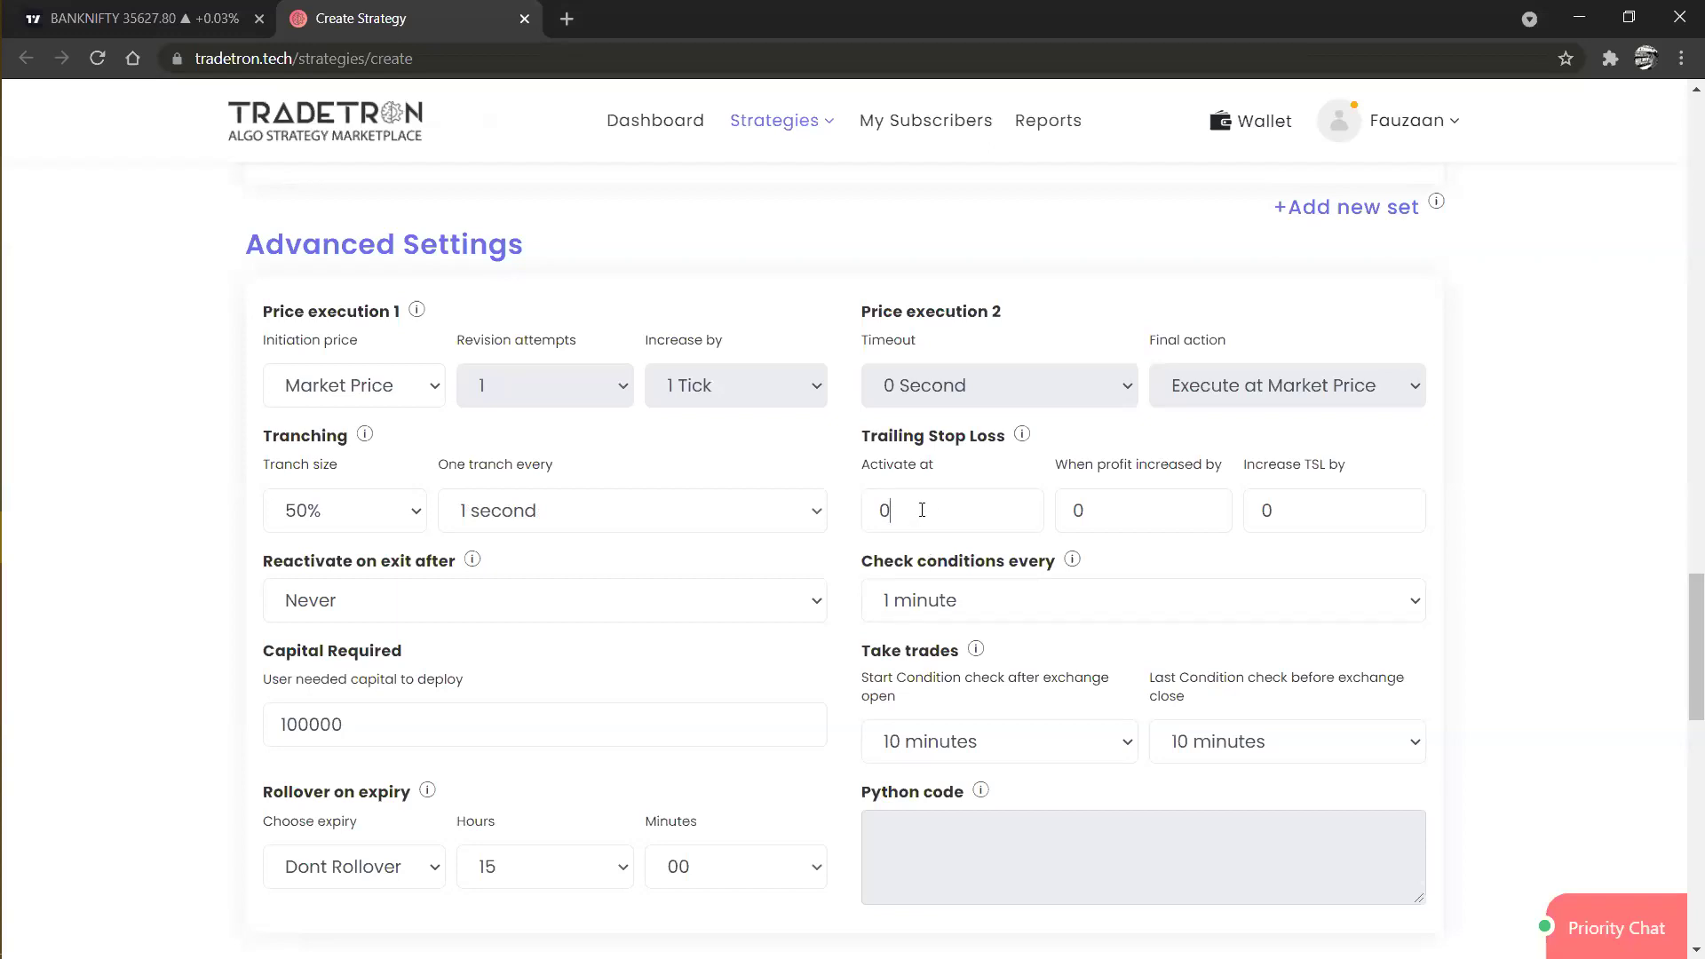
Set the Trailing Stop Loss to activate at 1000.
key("BackSpace")
type("1000")
double_click(910, 519)
left_click(927, 519)
left_click_drag(879, 518, 949, 519)
left_click(949, 519)
Set the Trailing Stop Loss to increase by 100 for every profit increase of 100.
double_click(1162, 492)
key("BackSpace")
double_click(1328, 508)
key("BackSpace")
left_click(1140, 508)
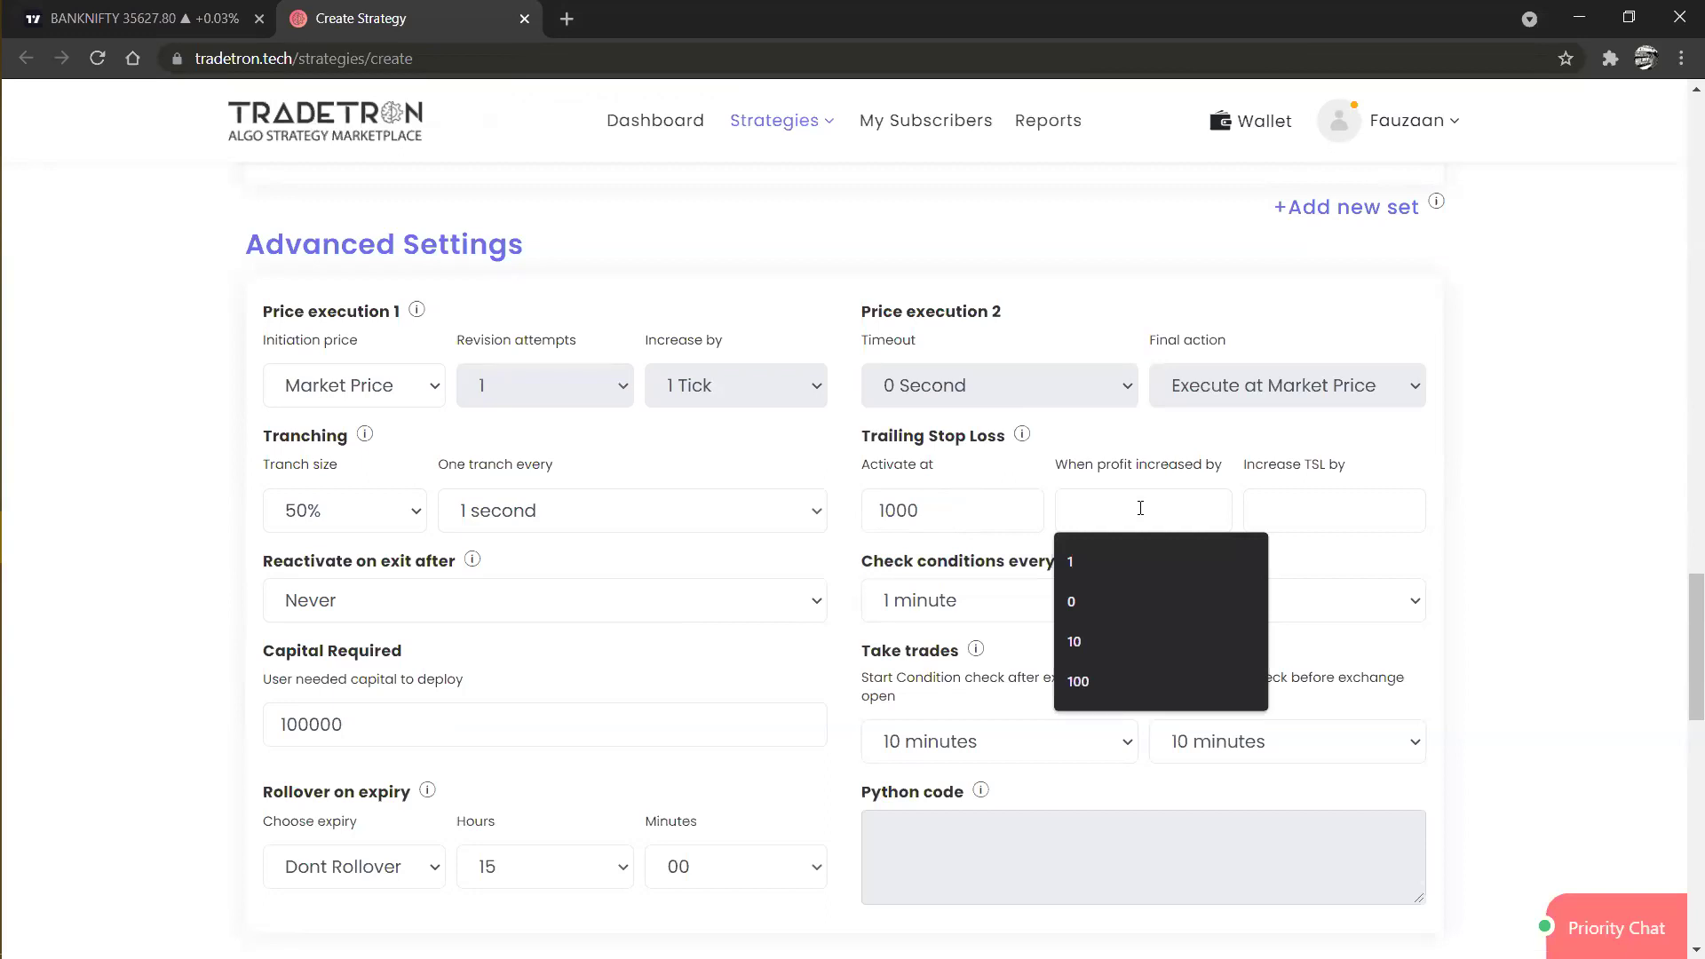
type("100")
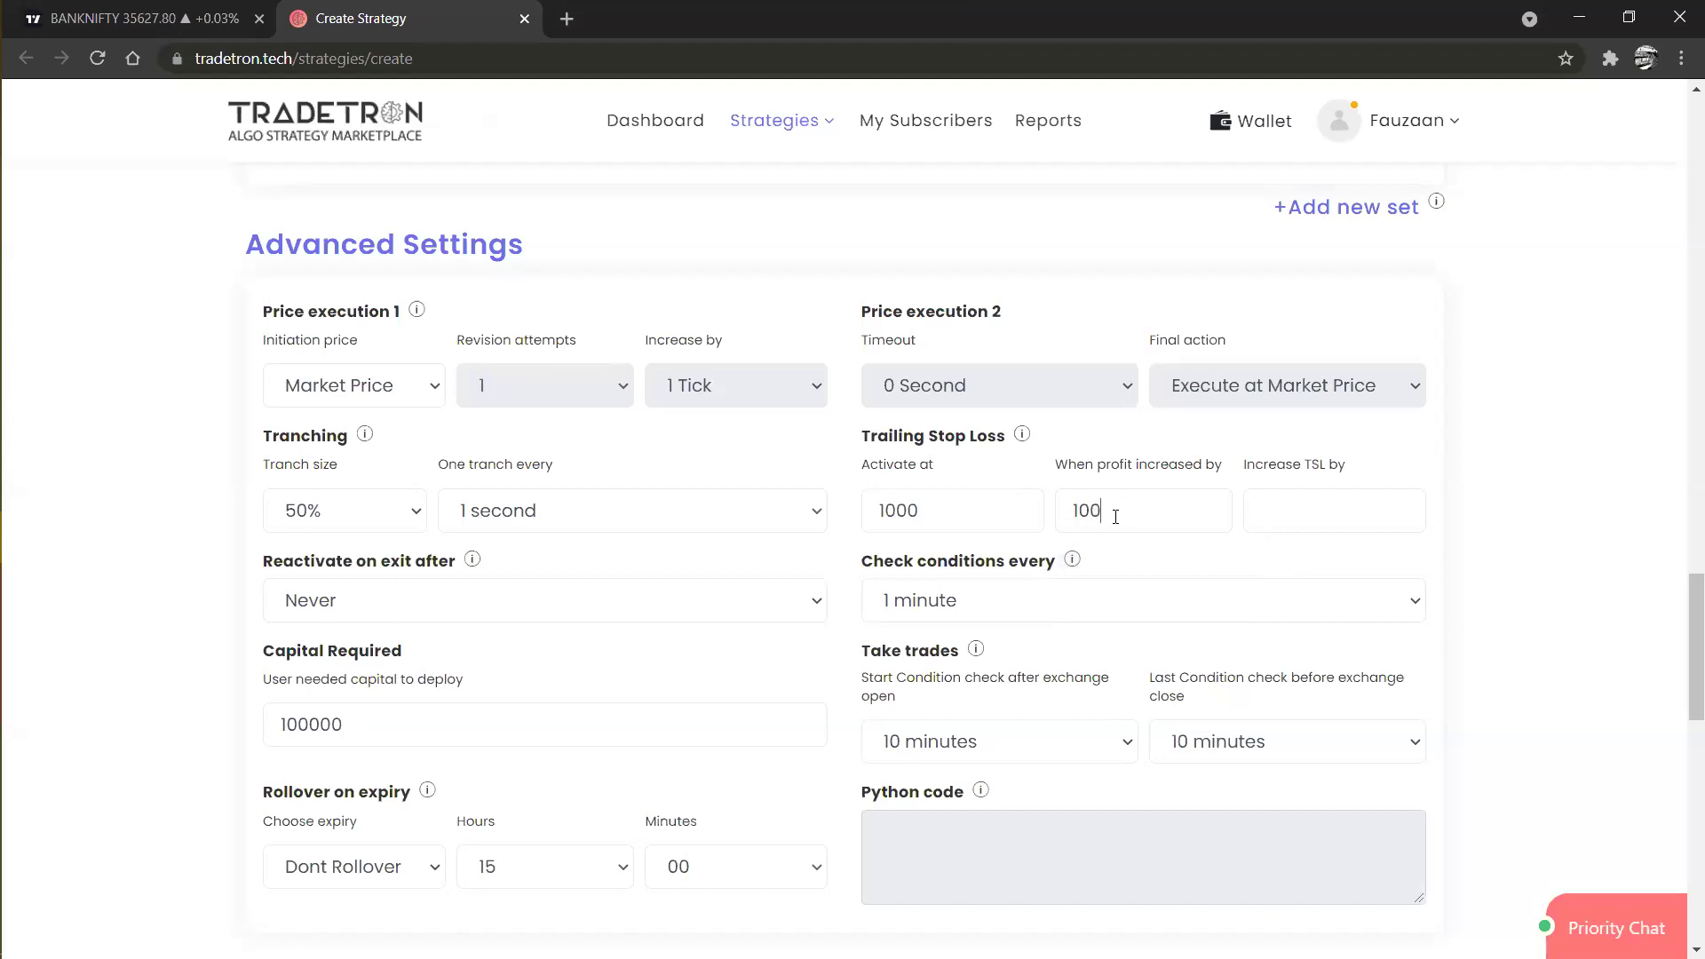
left_click(1266, 512)
type("100")
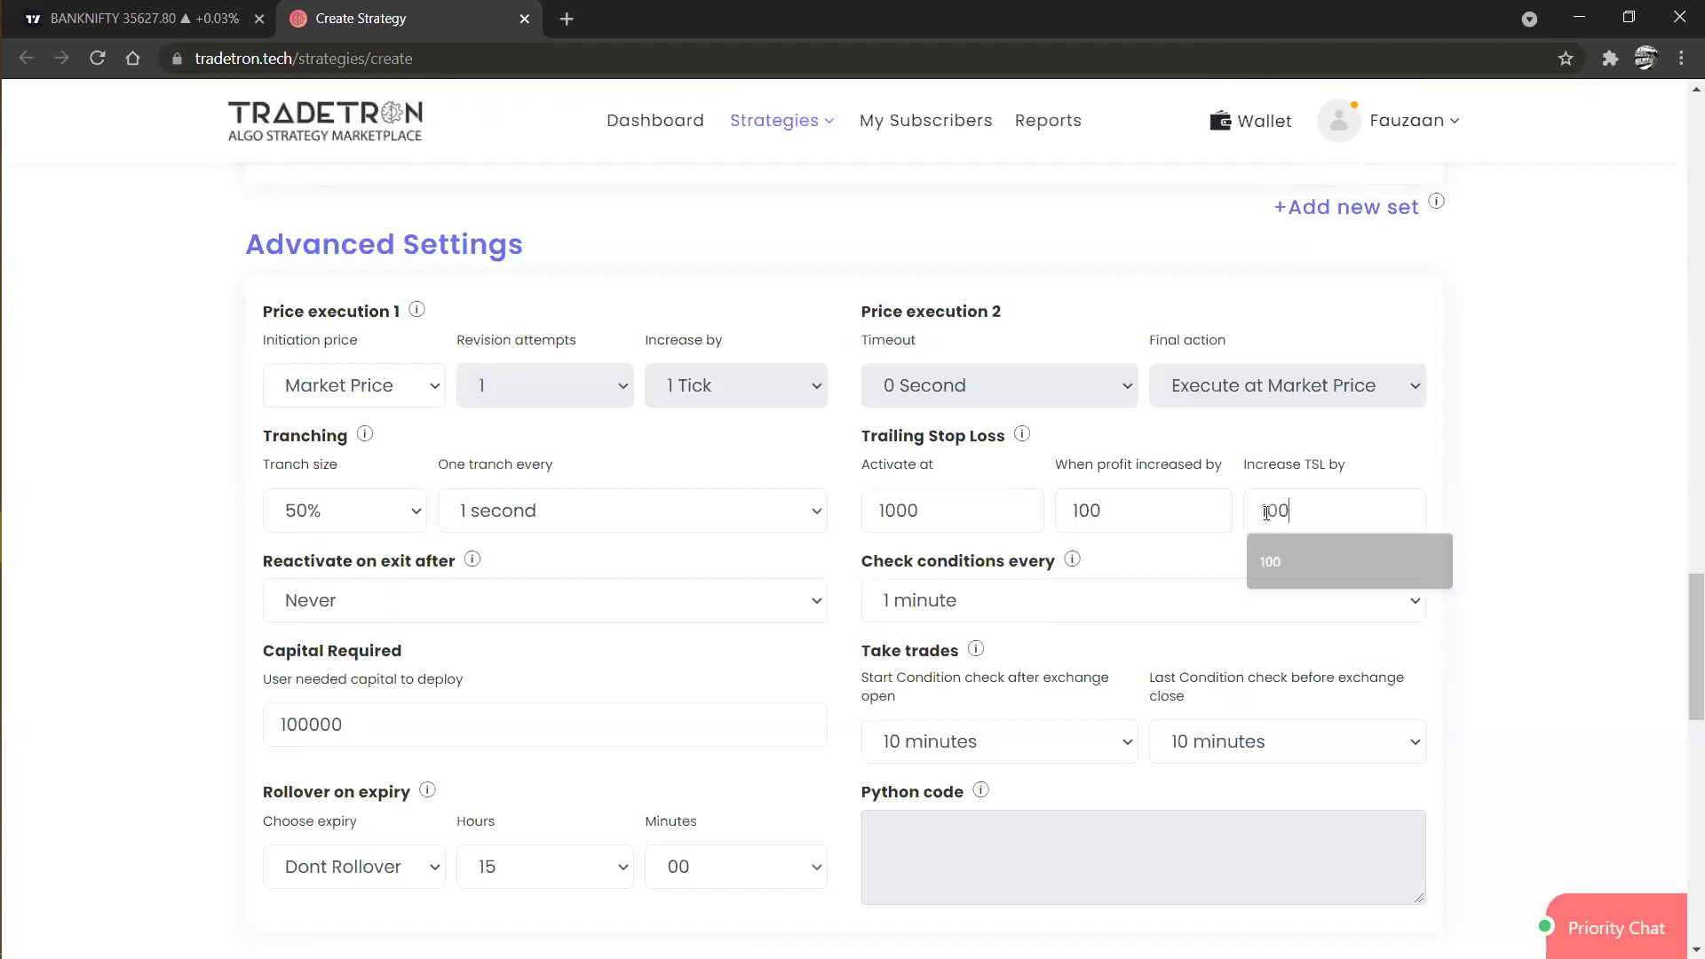
double_click(933, 504)
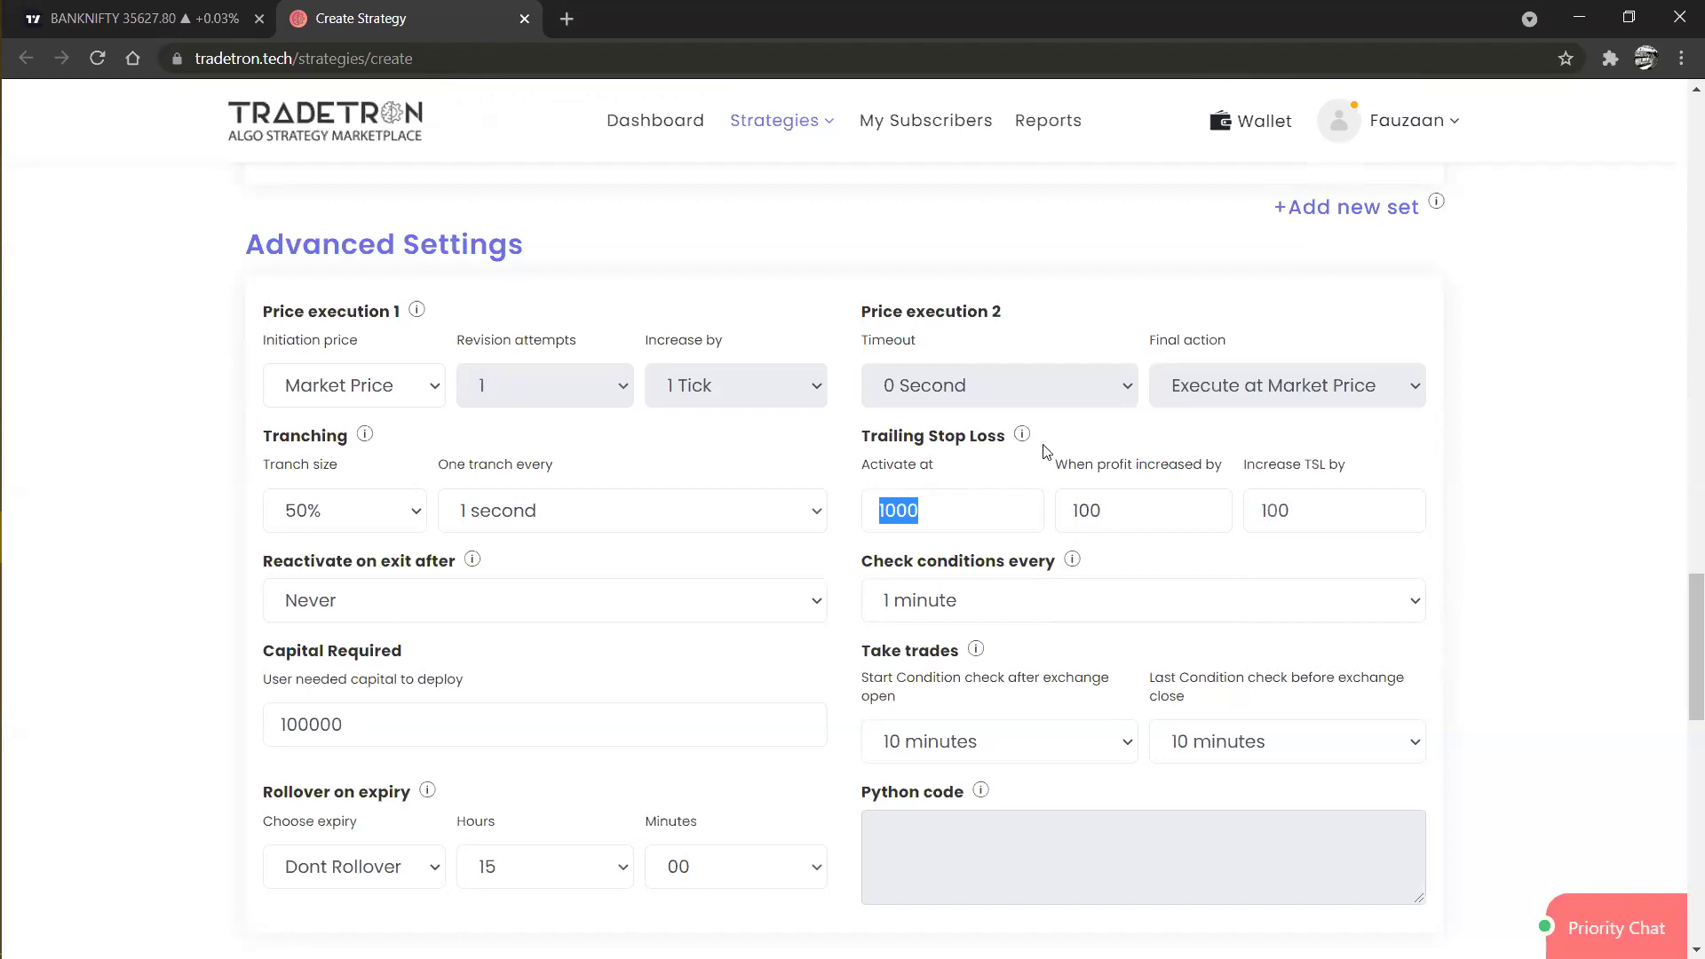
double_click(1140, 520)
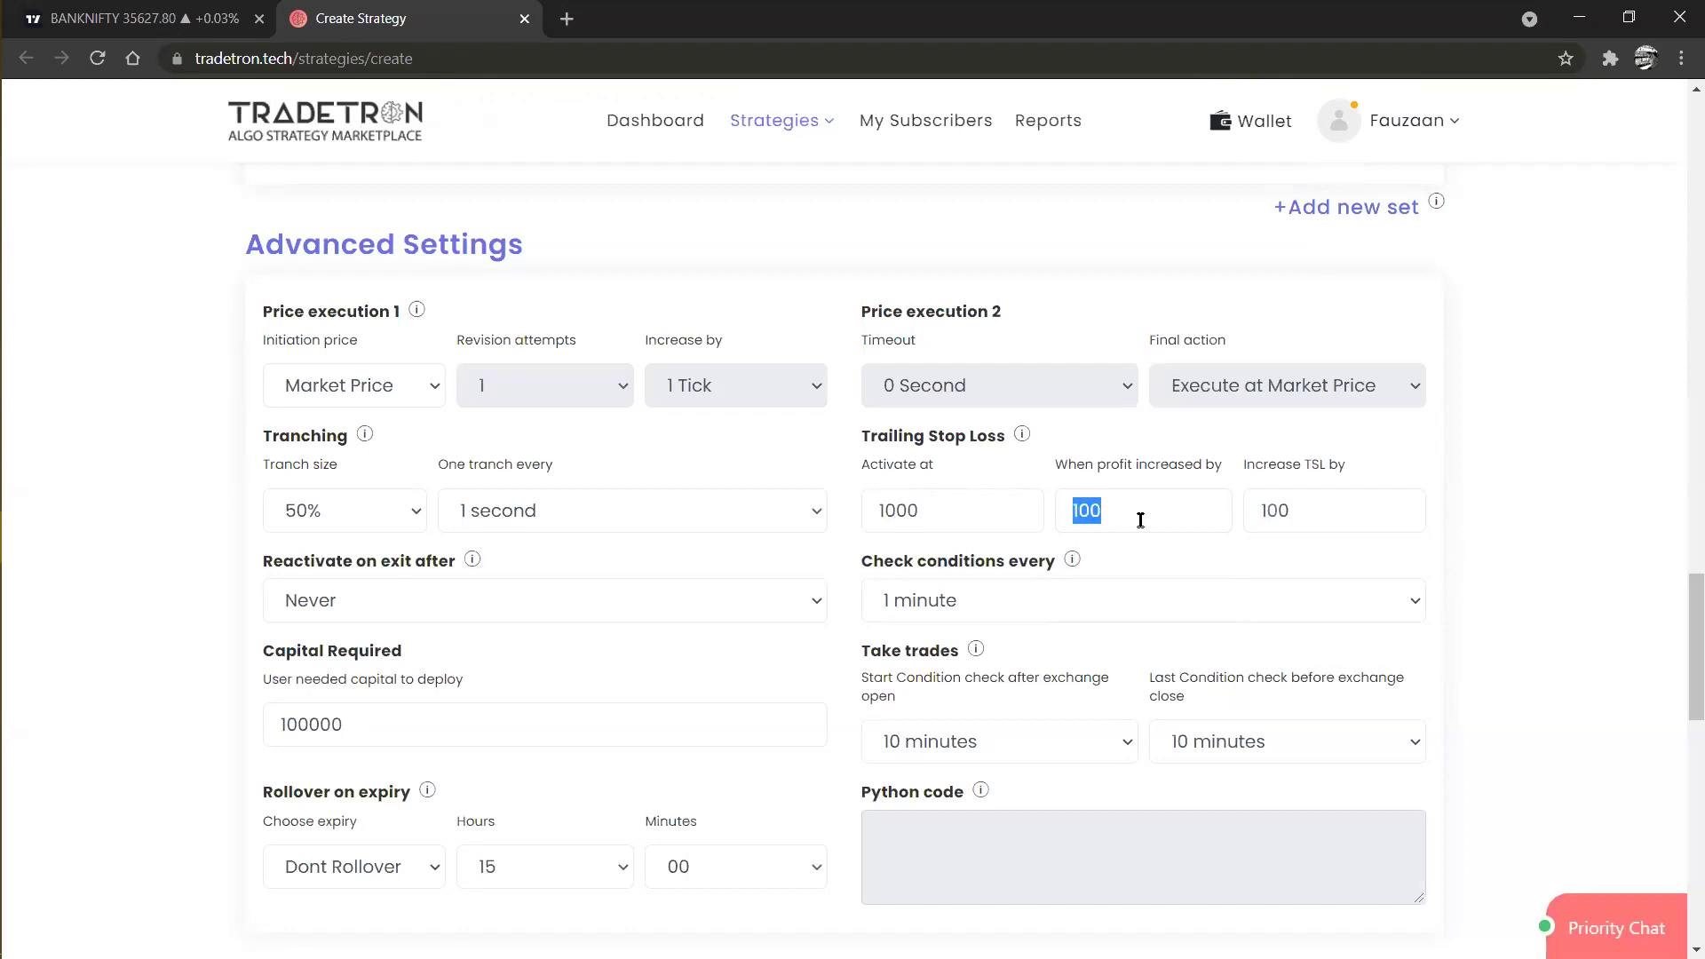
double_click(1327, 513)
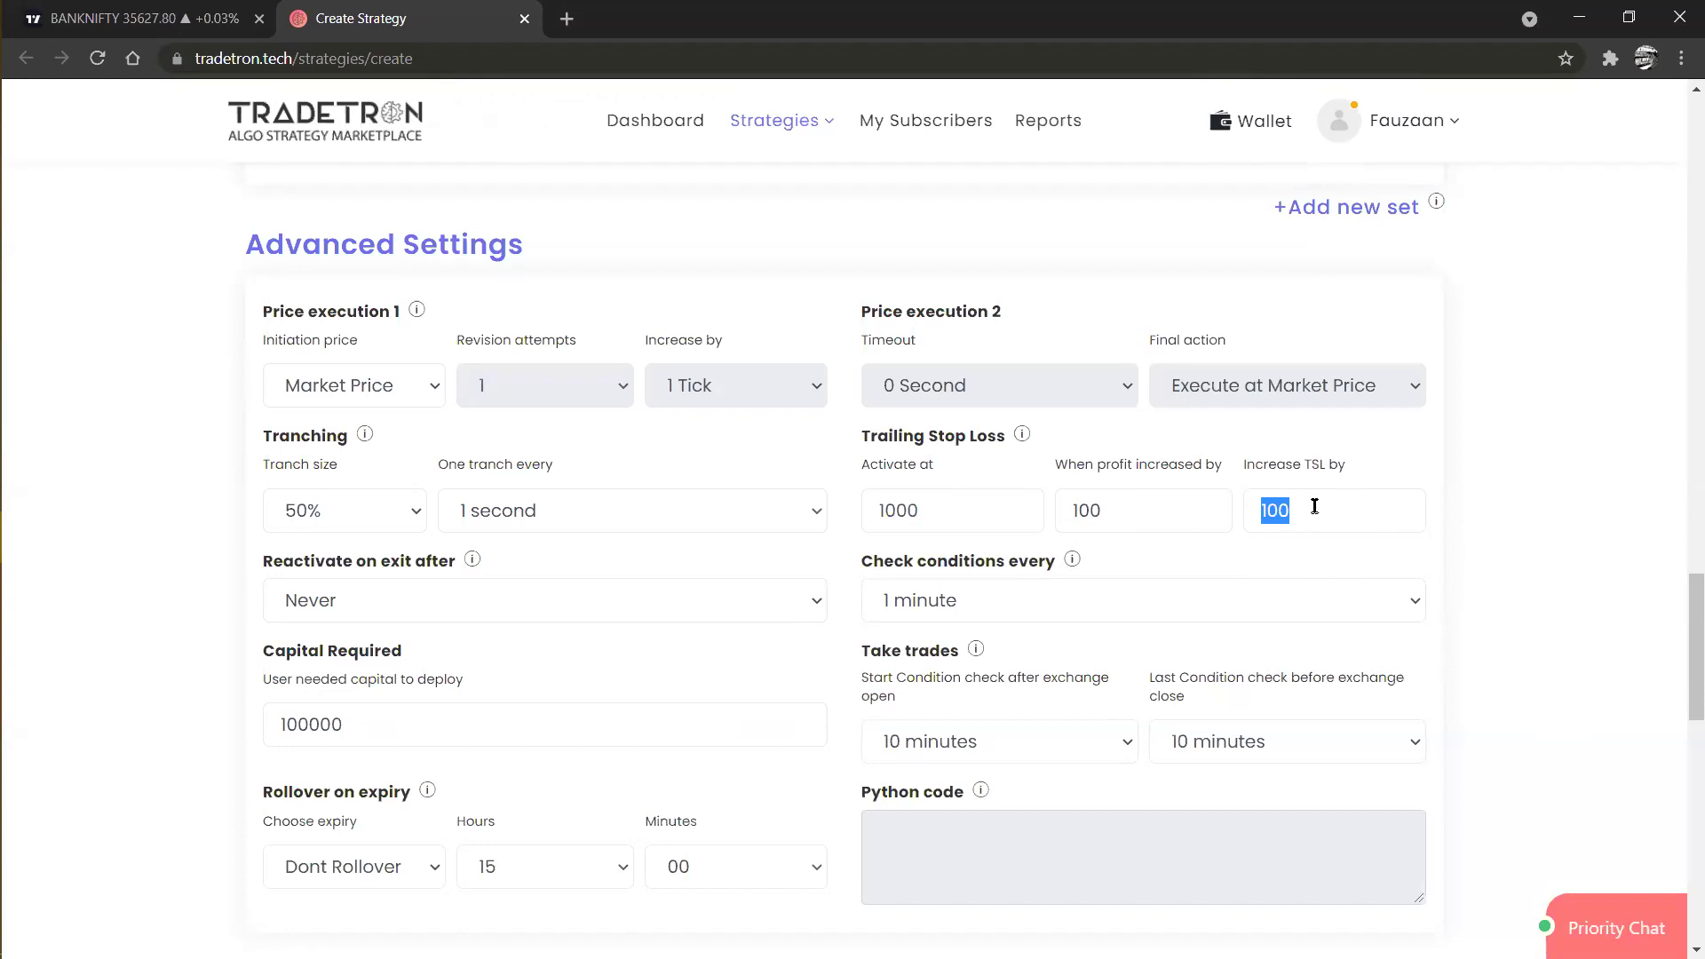
Set the strategy to reactivate 2 minutes after an exit.
left_click(556, 607)
left_click(556, 606)
left_click(442, 603)
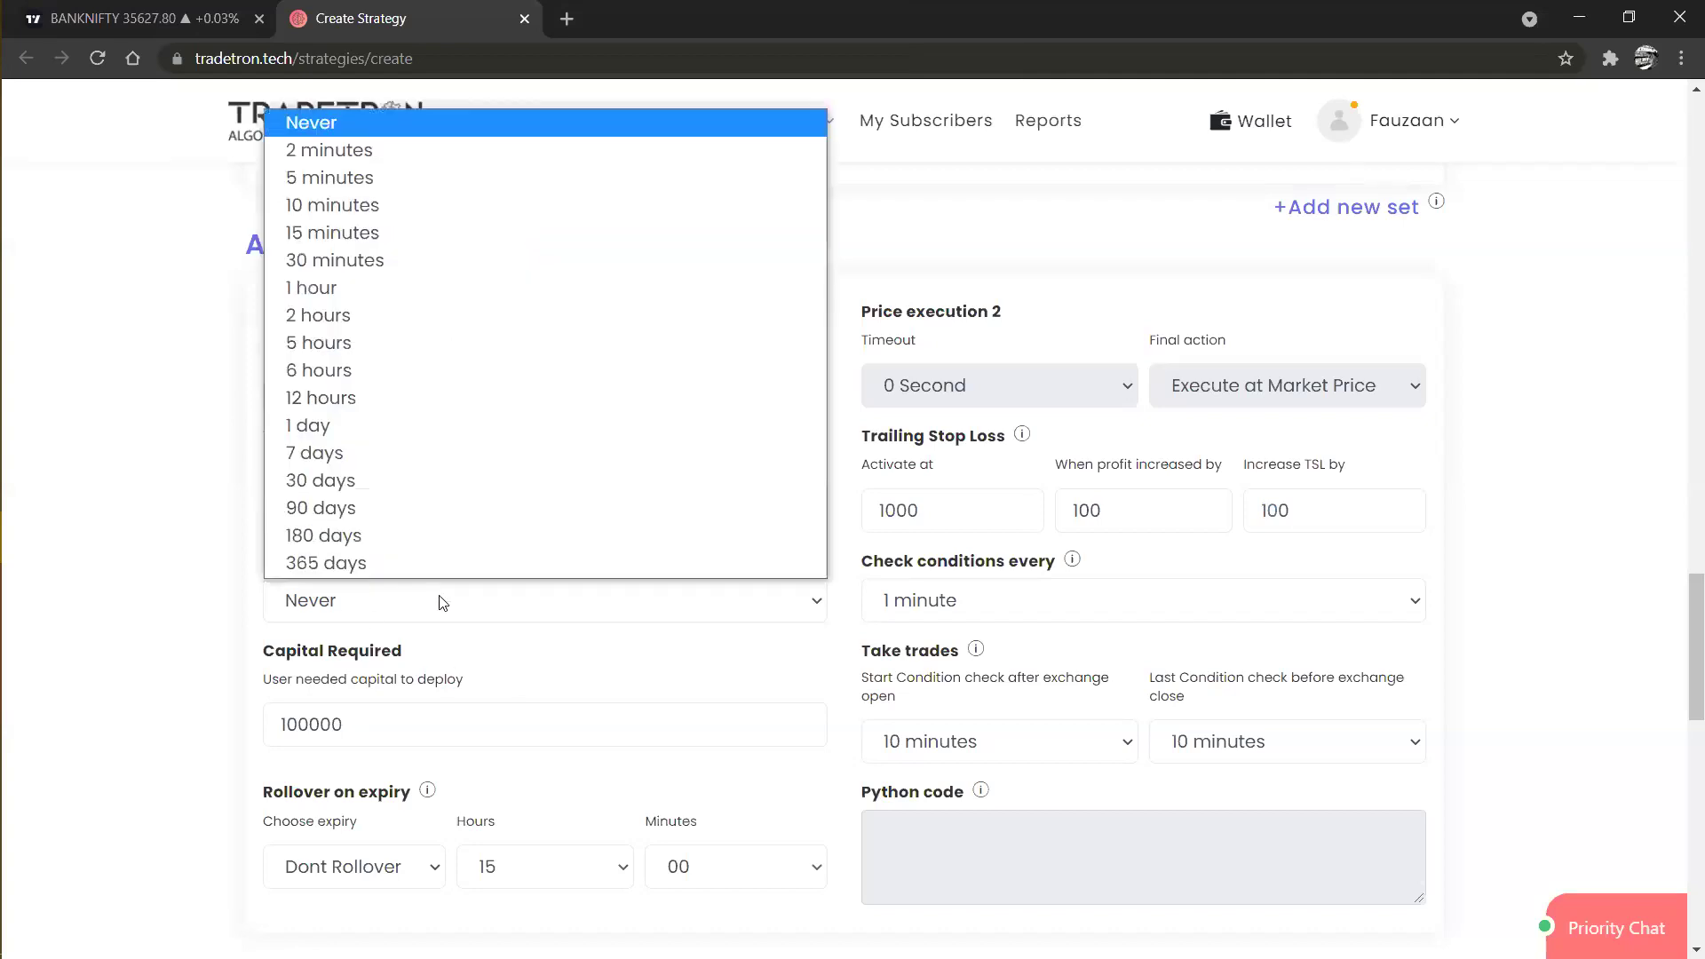
left_click(341, 153)
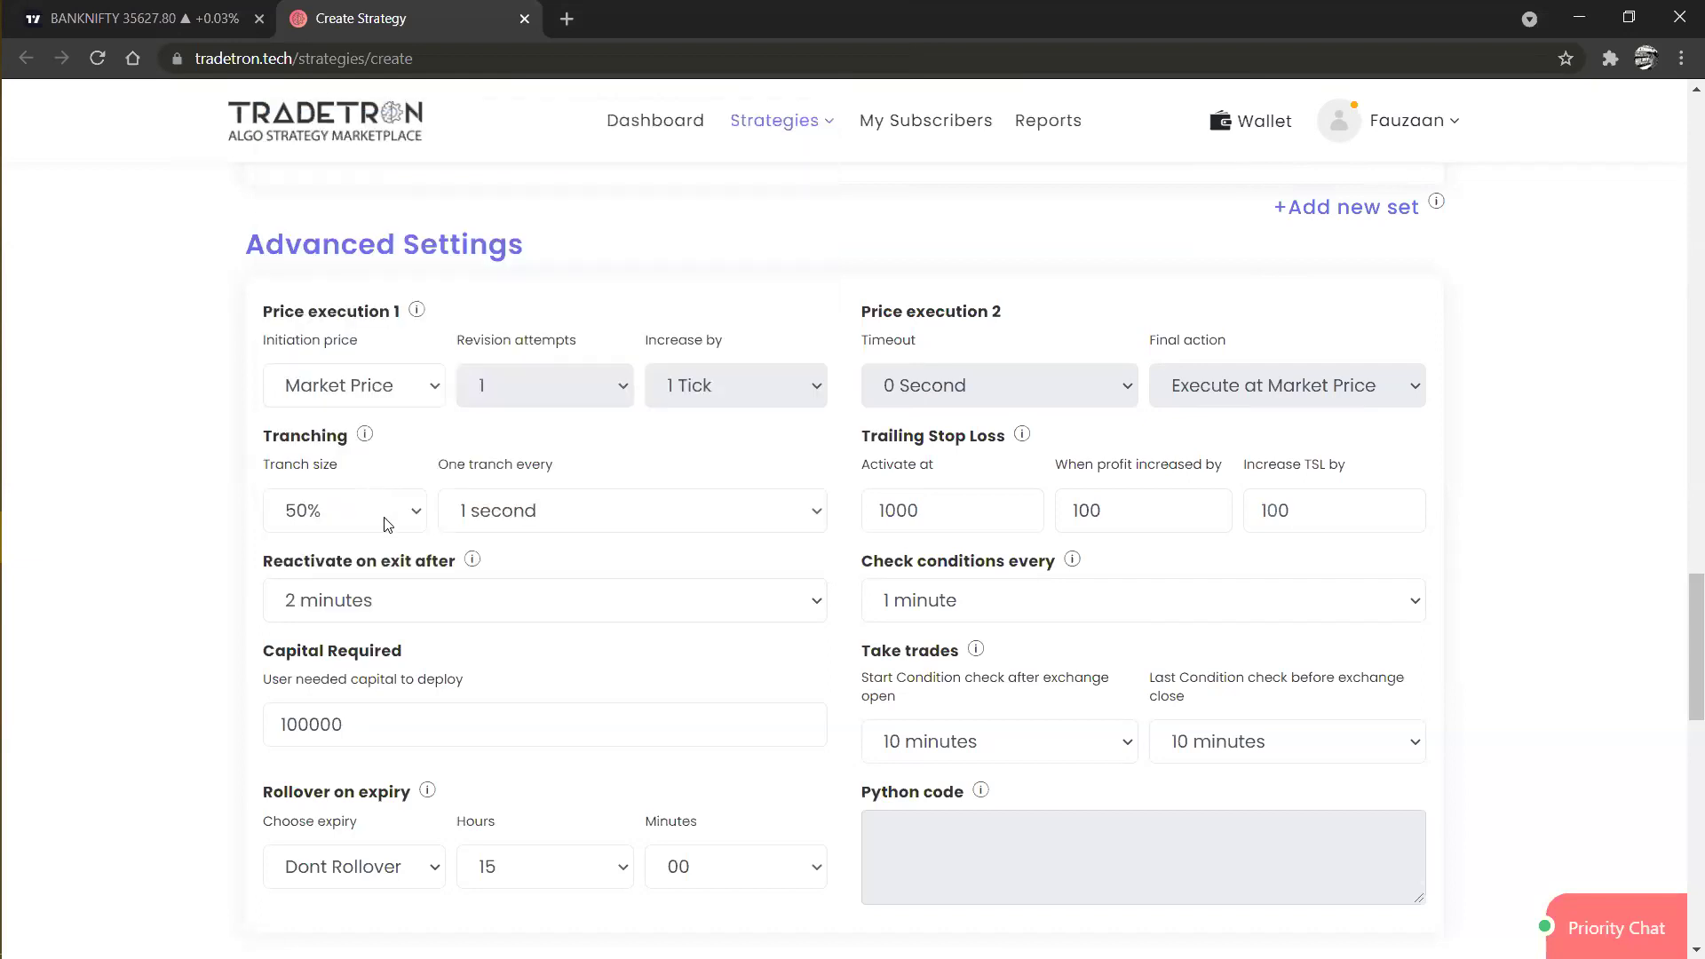
scroll(388, 524, "up", 4)
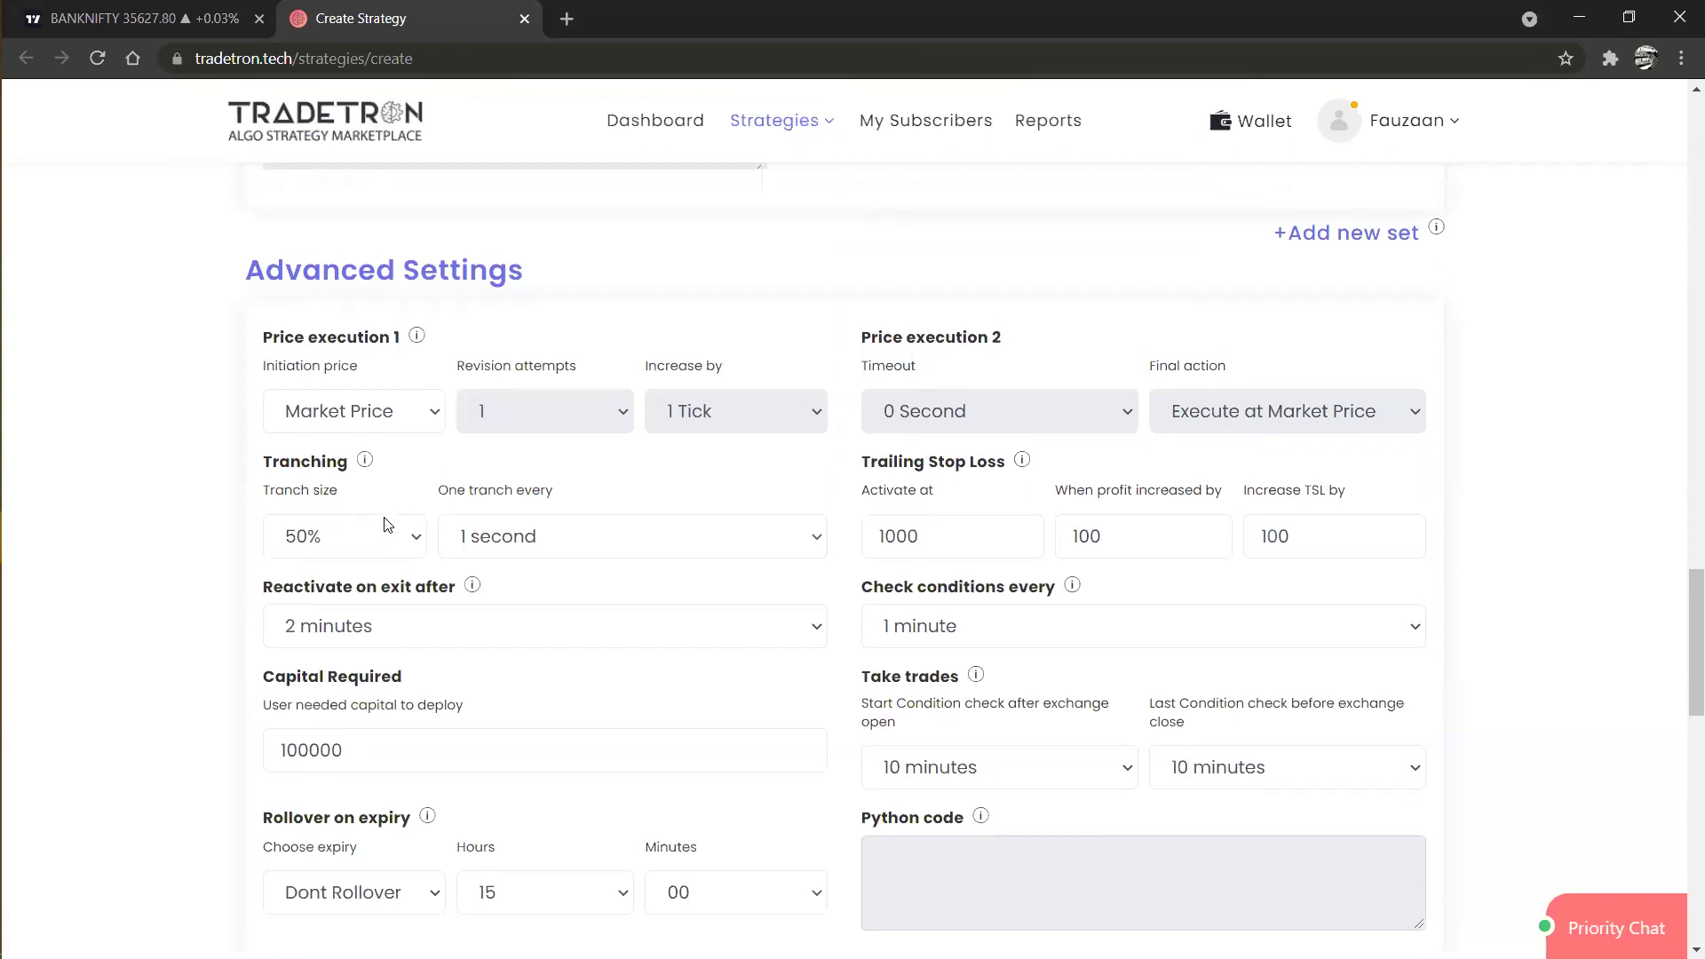
scroll(385, 517, "up", 6)
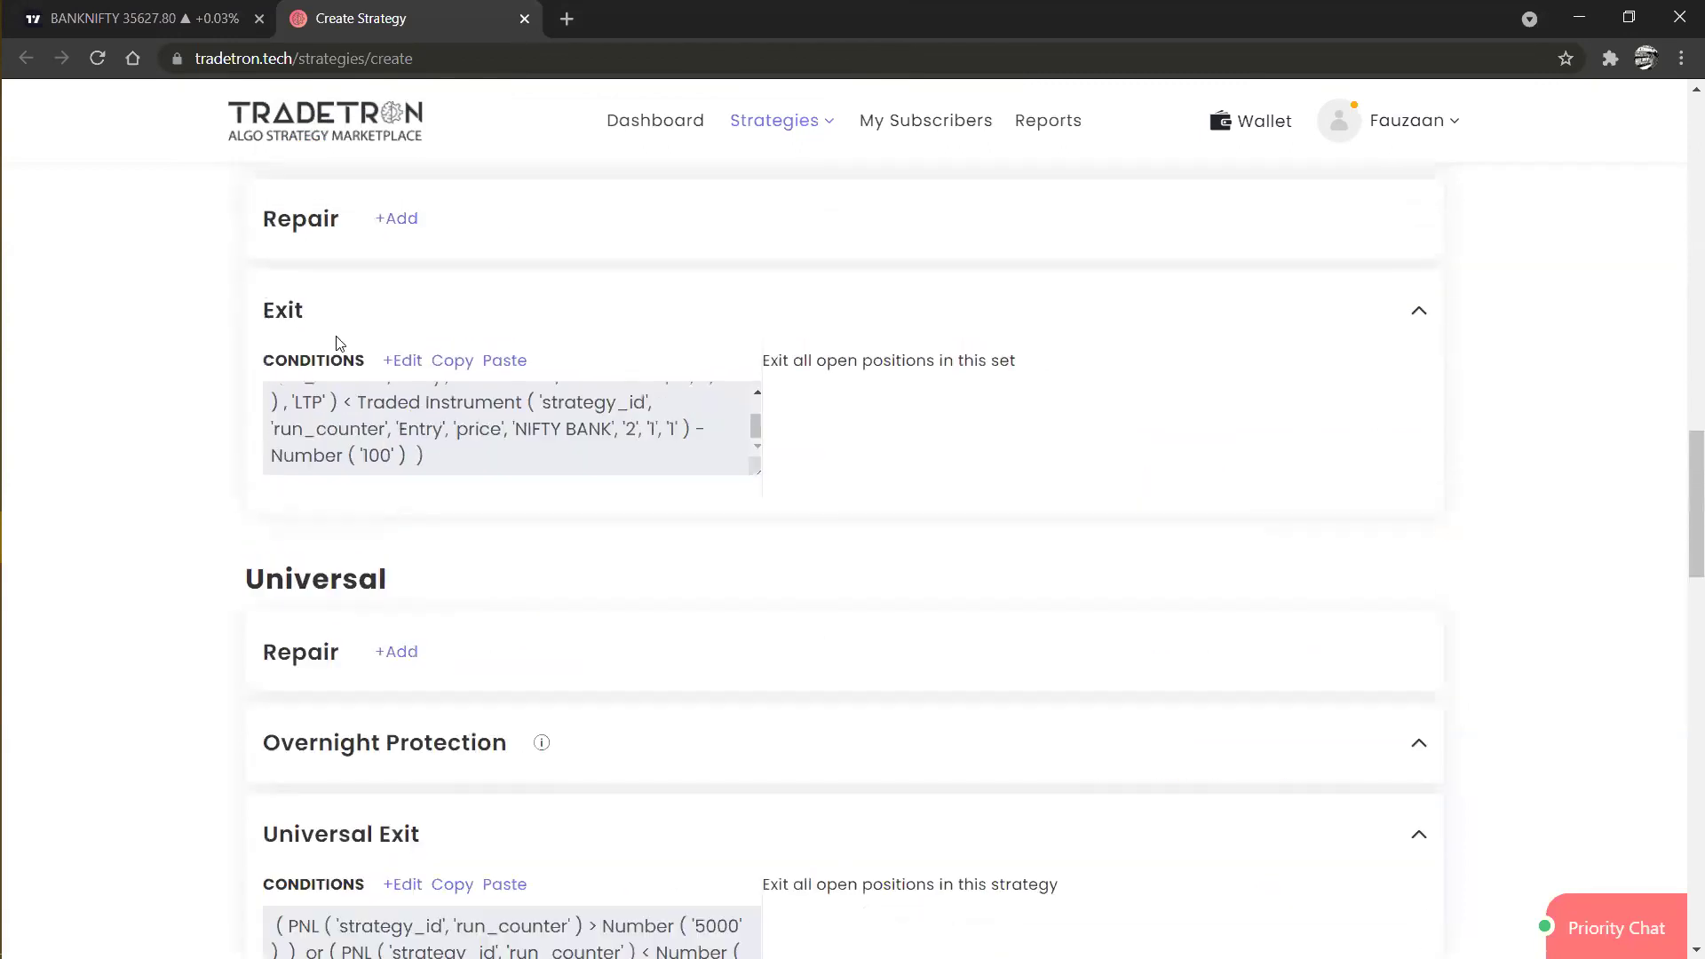
scroll(268, 315, "down", 4)
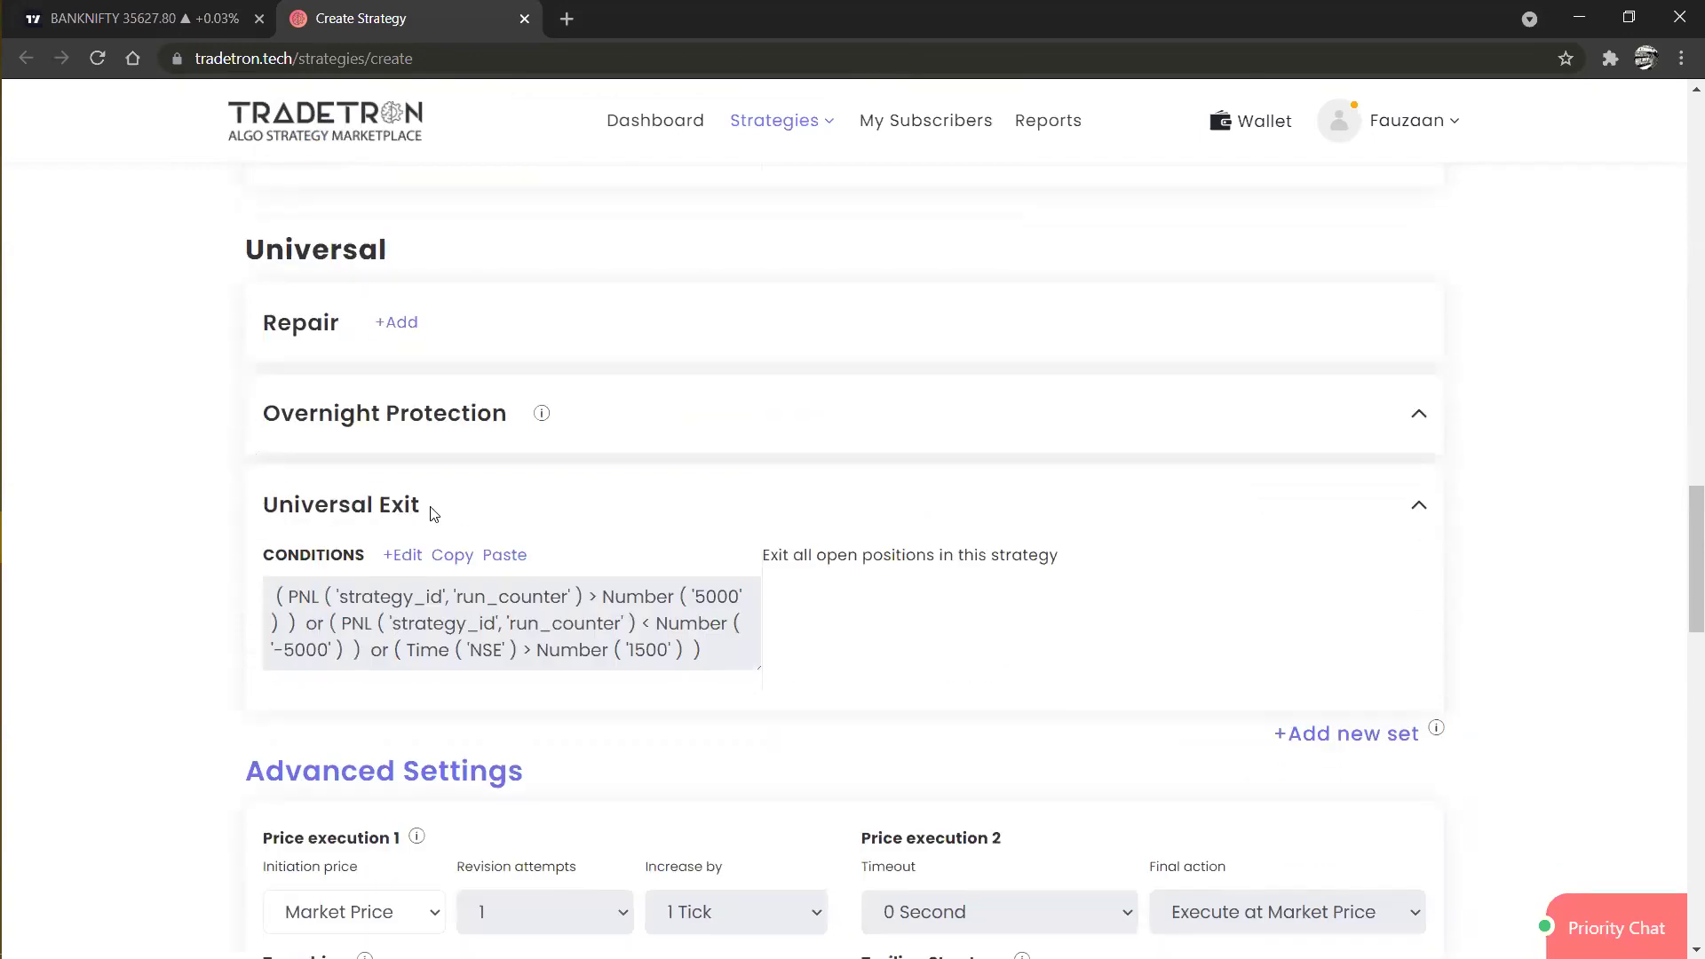
scroll(432, 513, "down", 3)
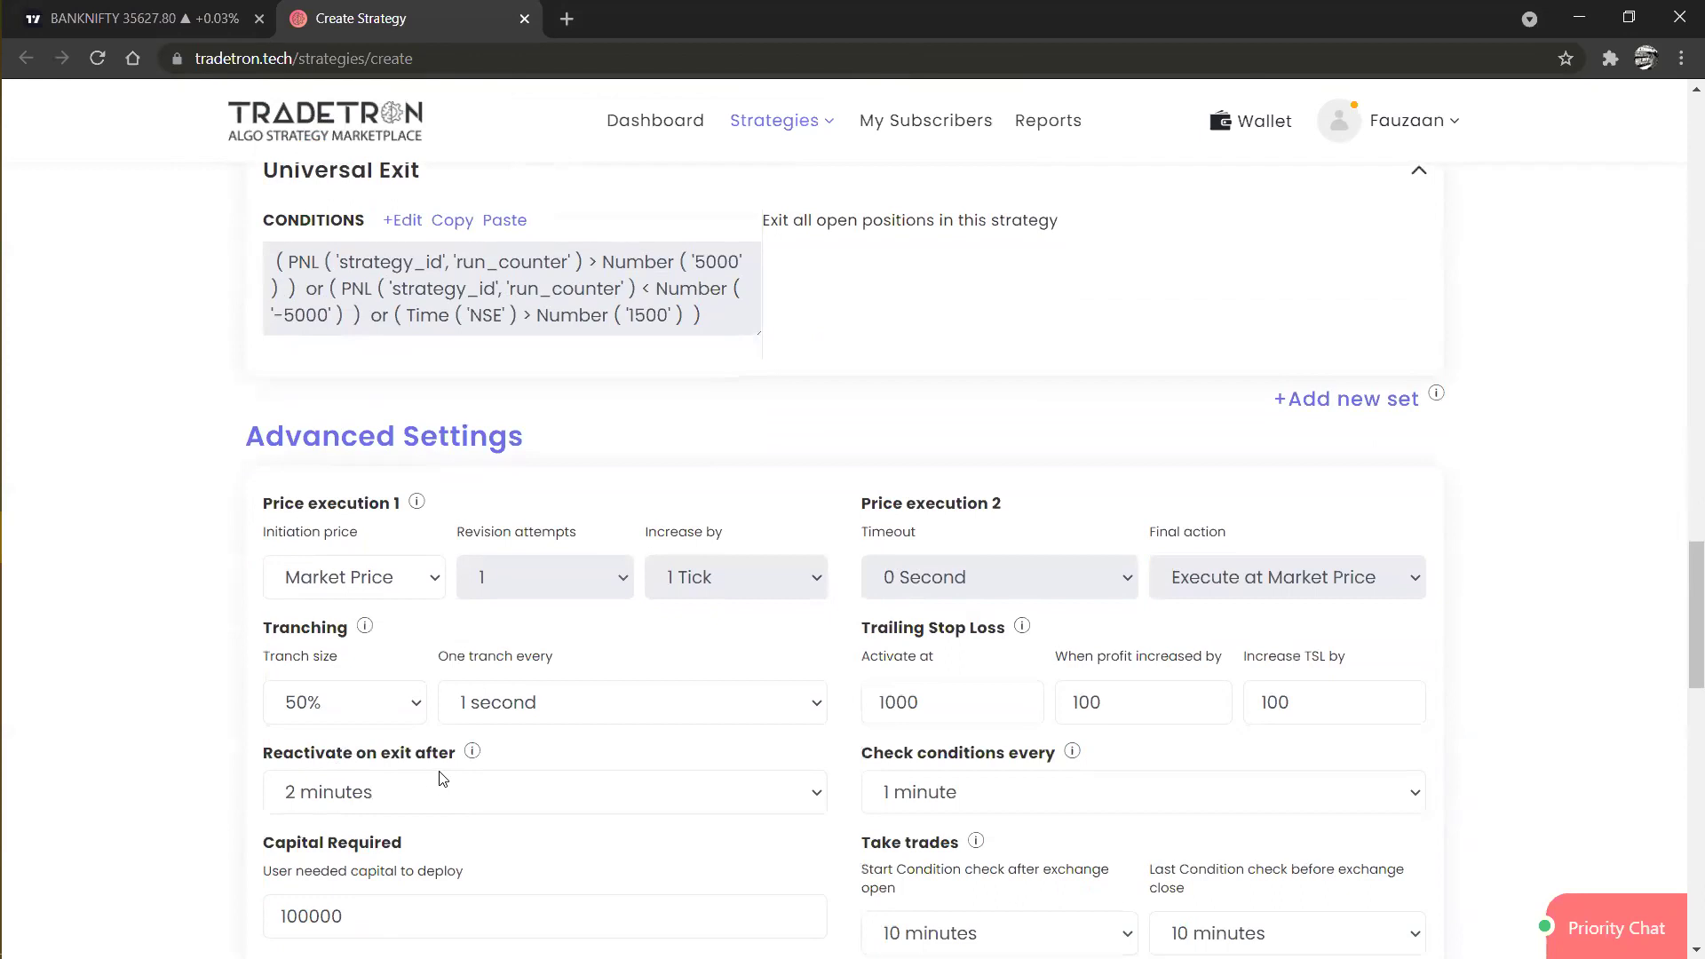
scroll(443, 779, "up", 3)
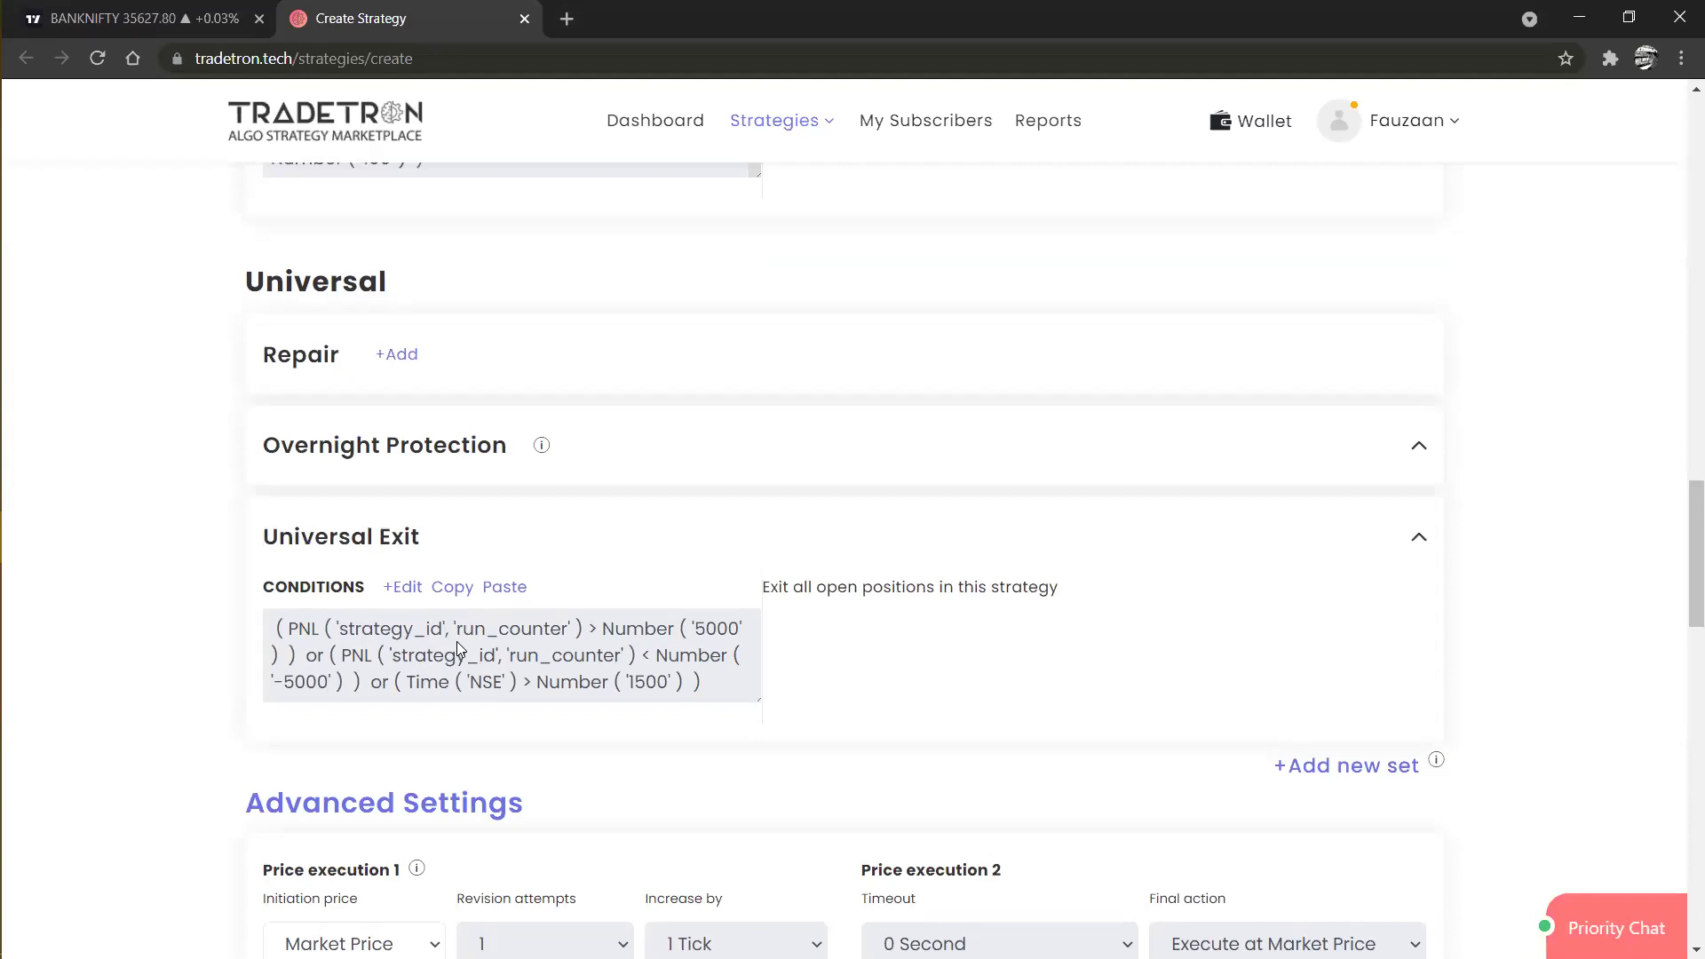
scroll(457, 641, "down", 4)
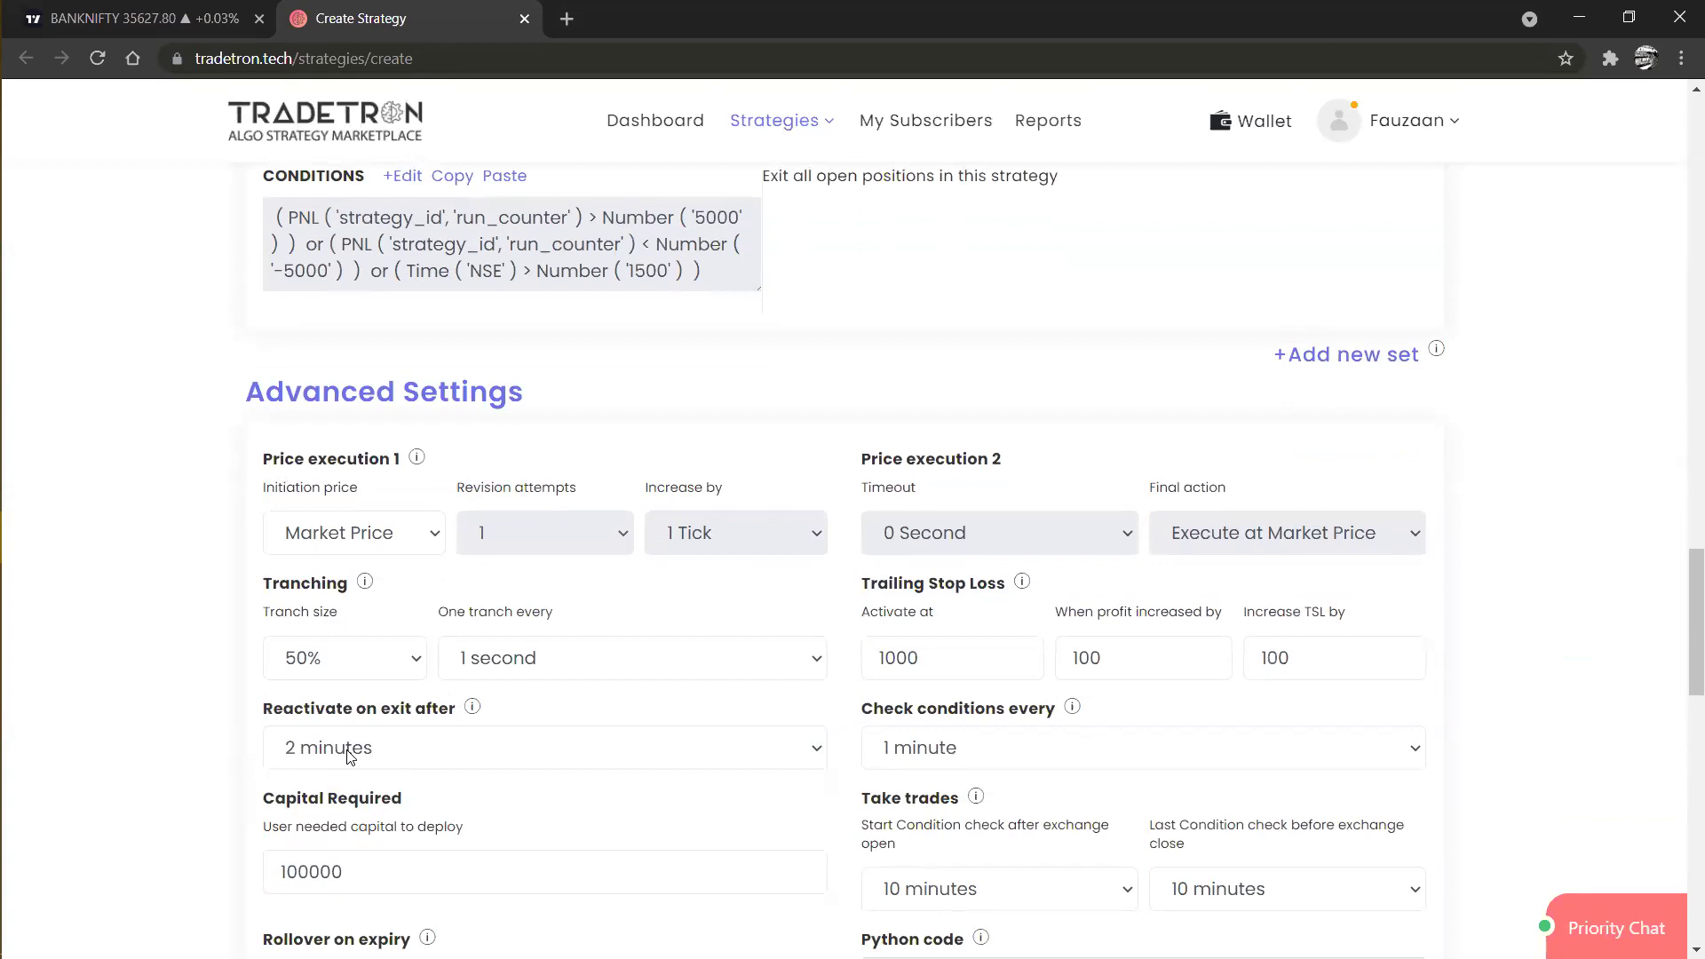
Set the strategy's conditions to be checked continuously.
scroll(348, 756, "down", 3)
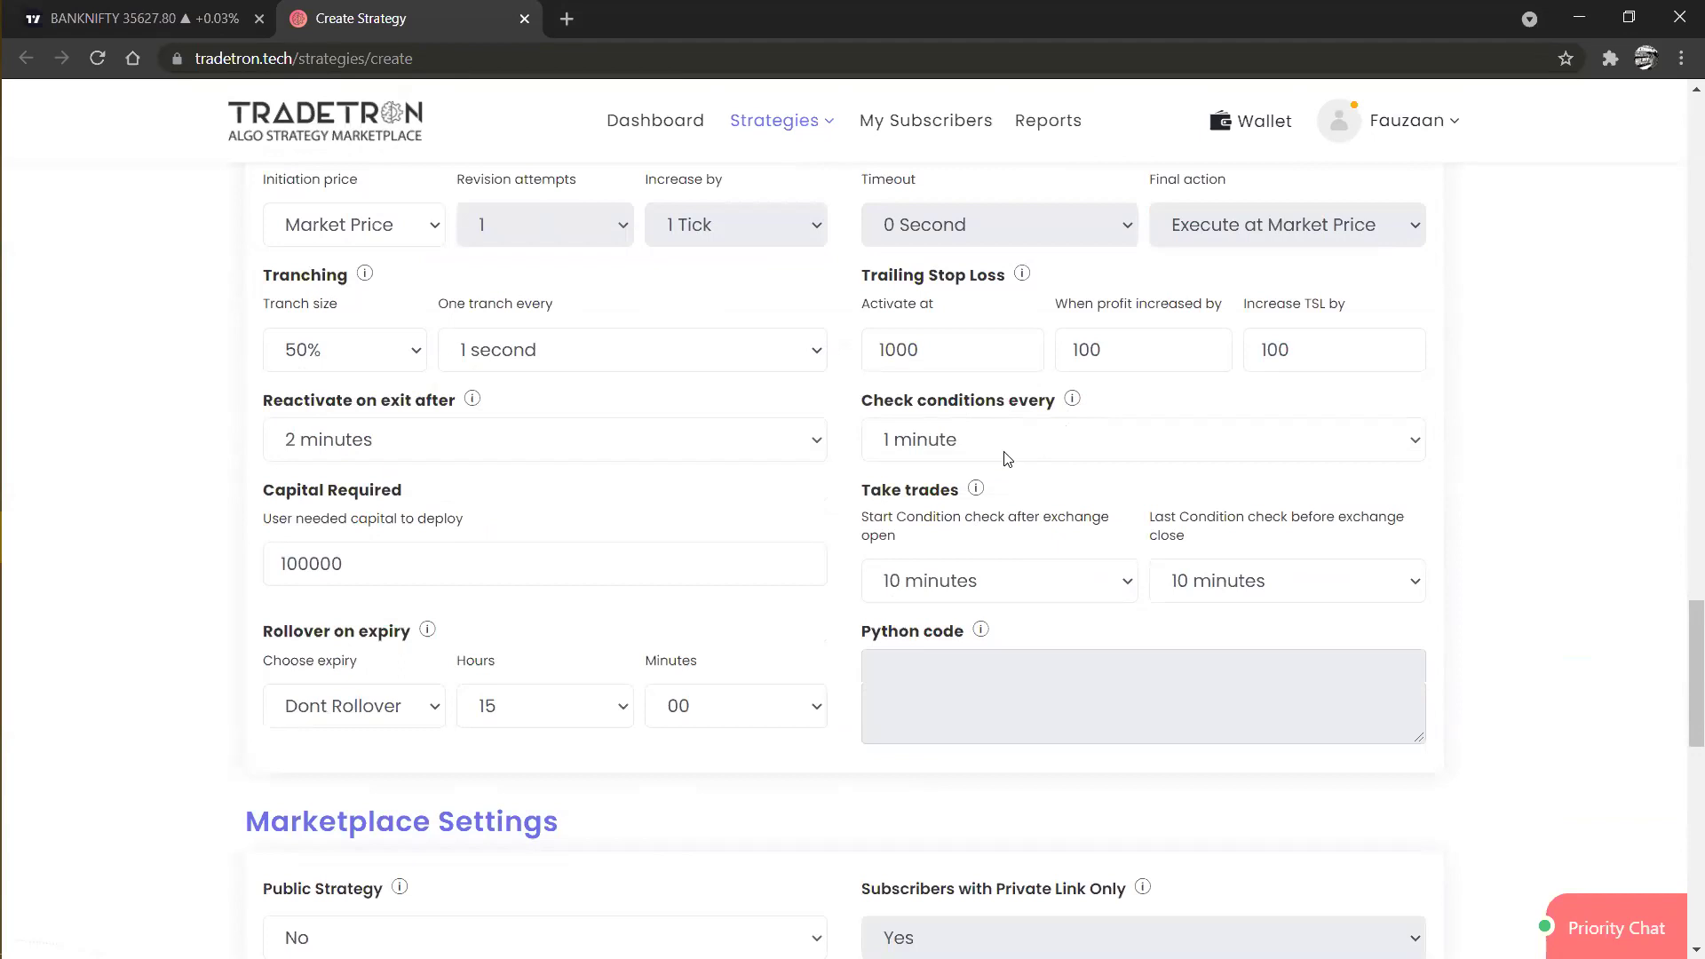
left_click(1007, 444)
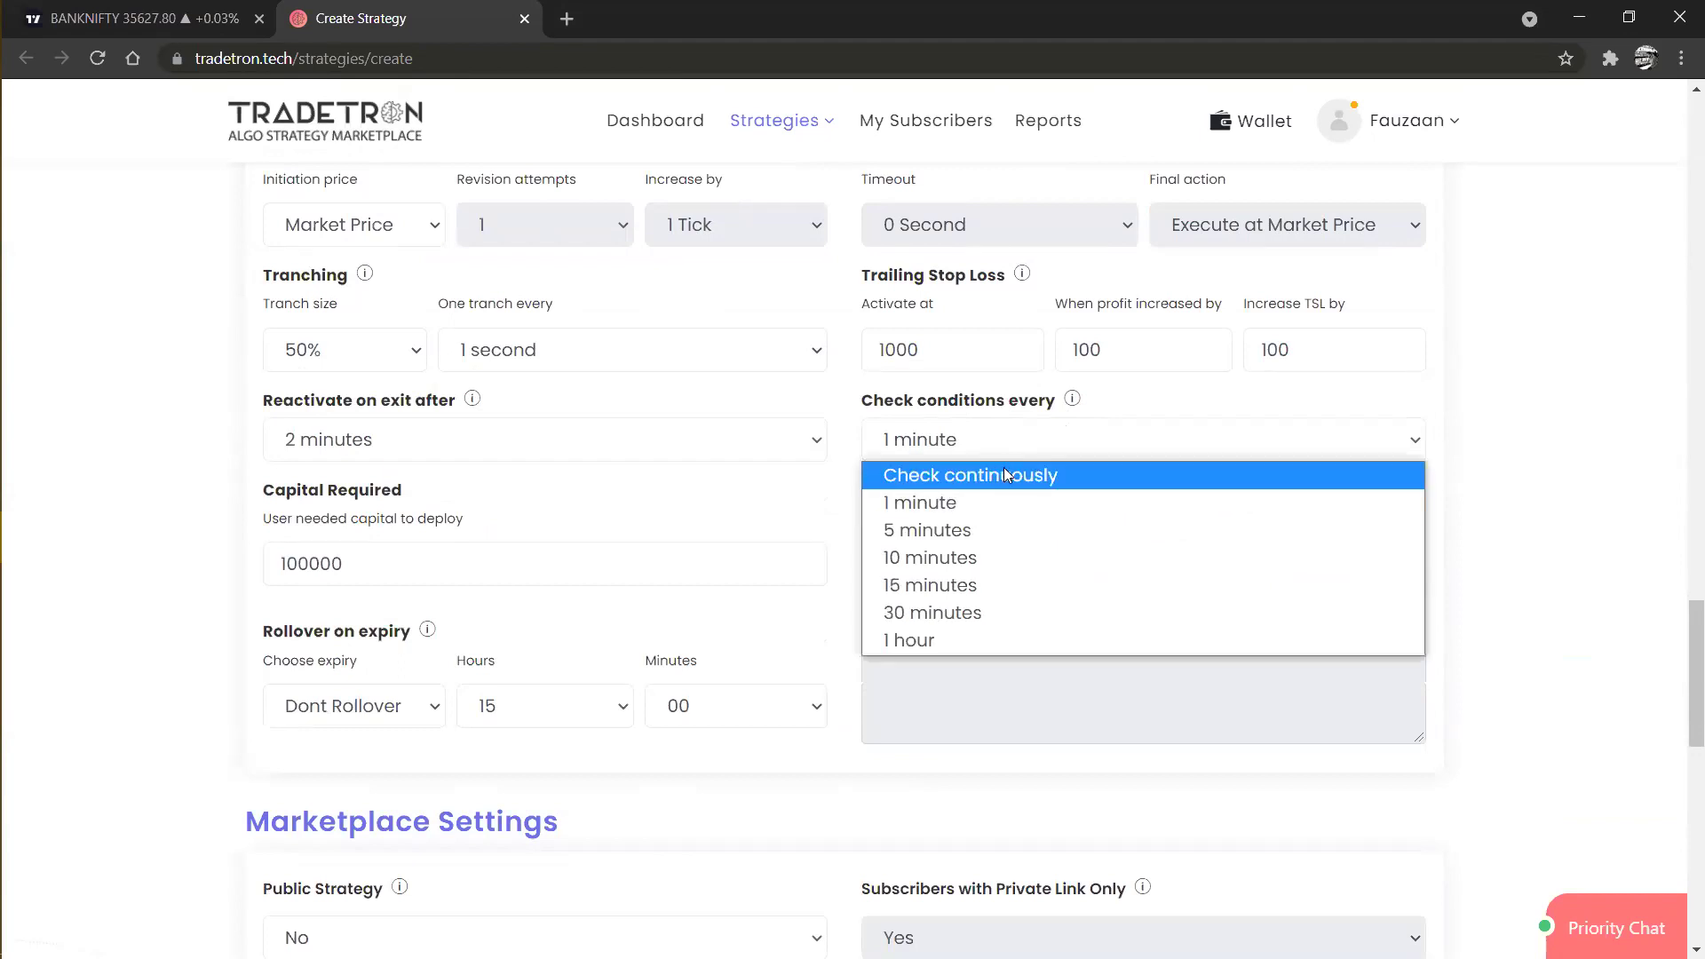
left_click(1003, 473)
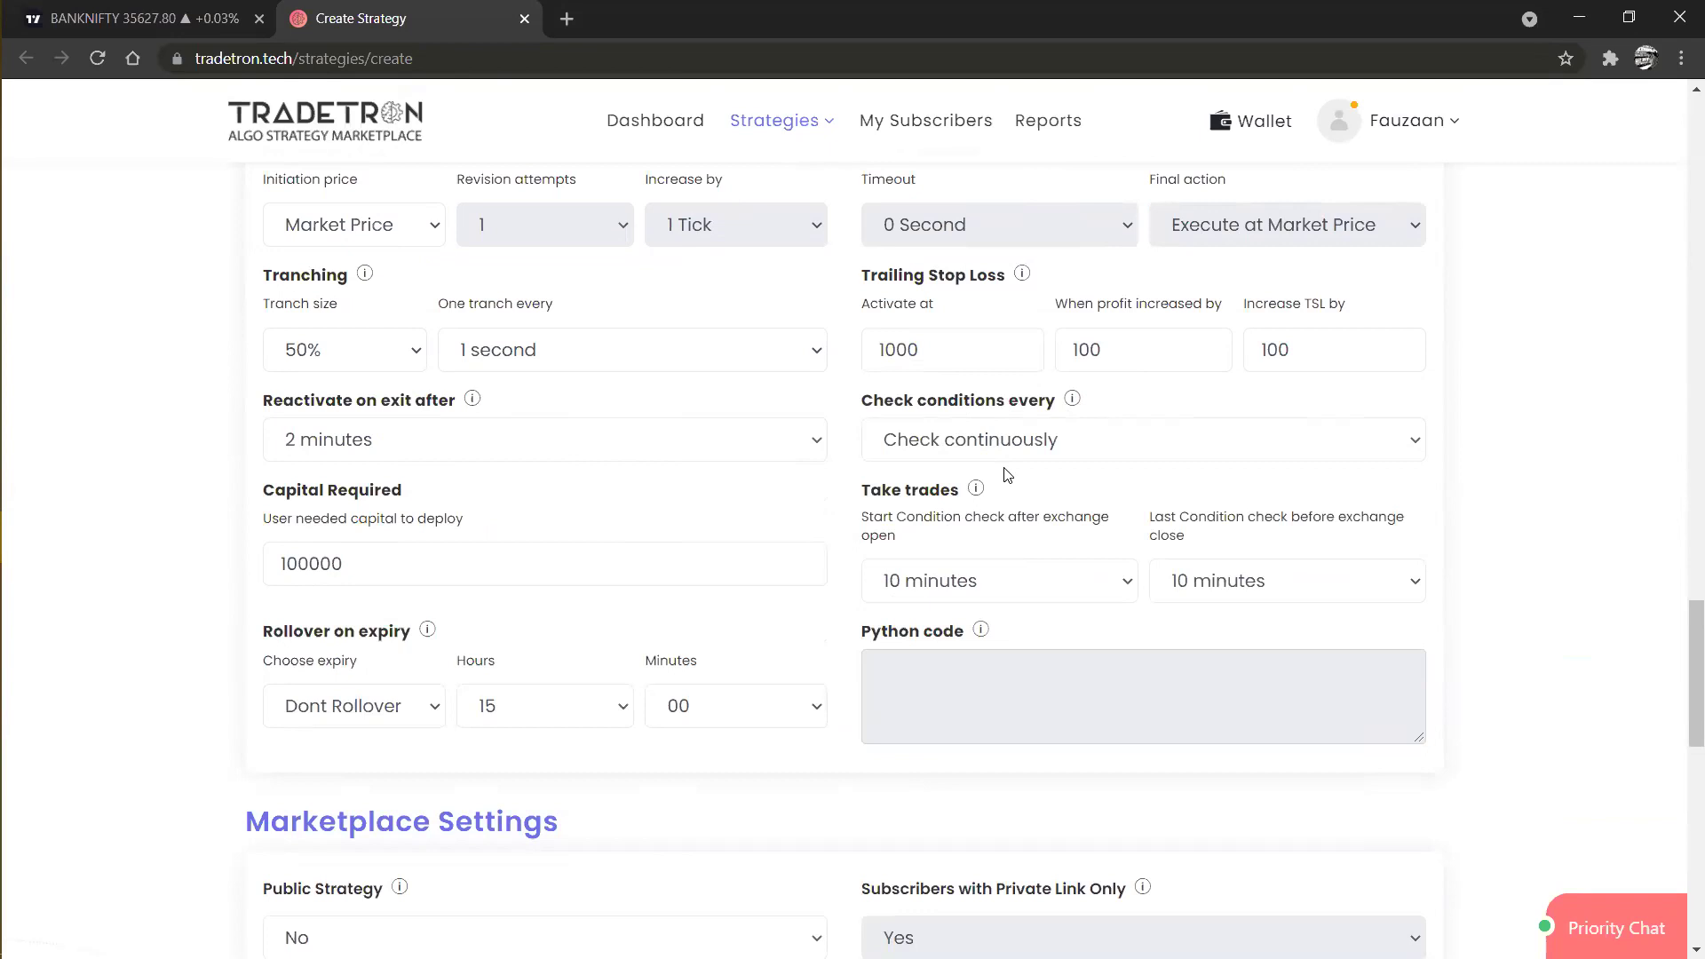
Review the entry and exit conditions of the sets, the universal exit and the advanced settings.
scroll(1003, 473, "up", 15)
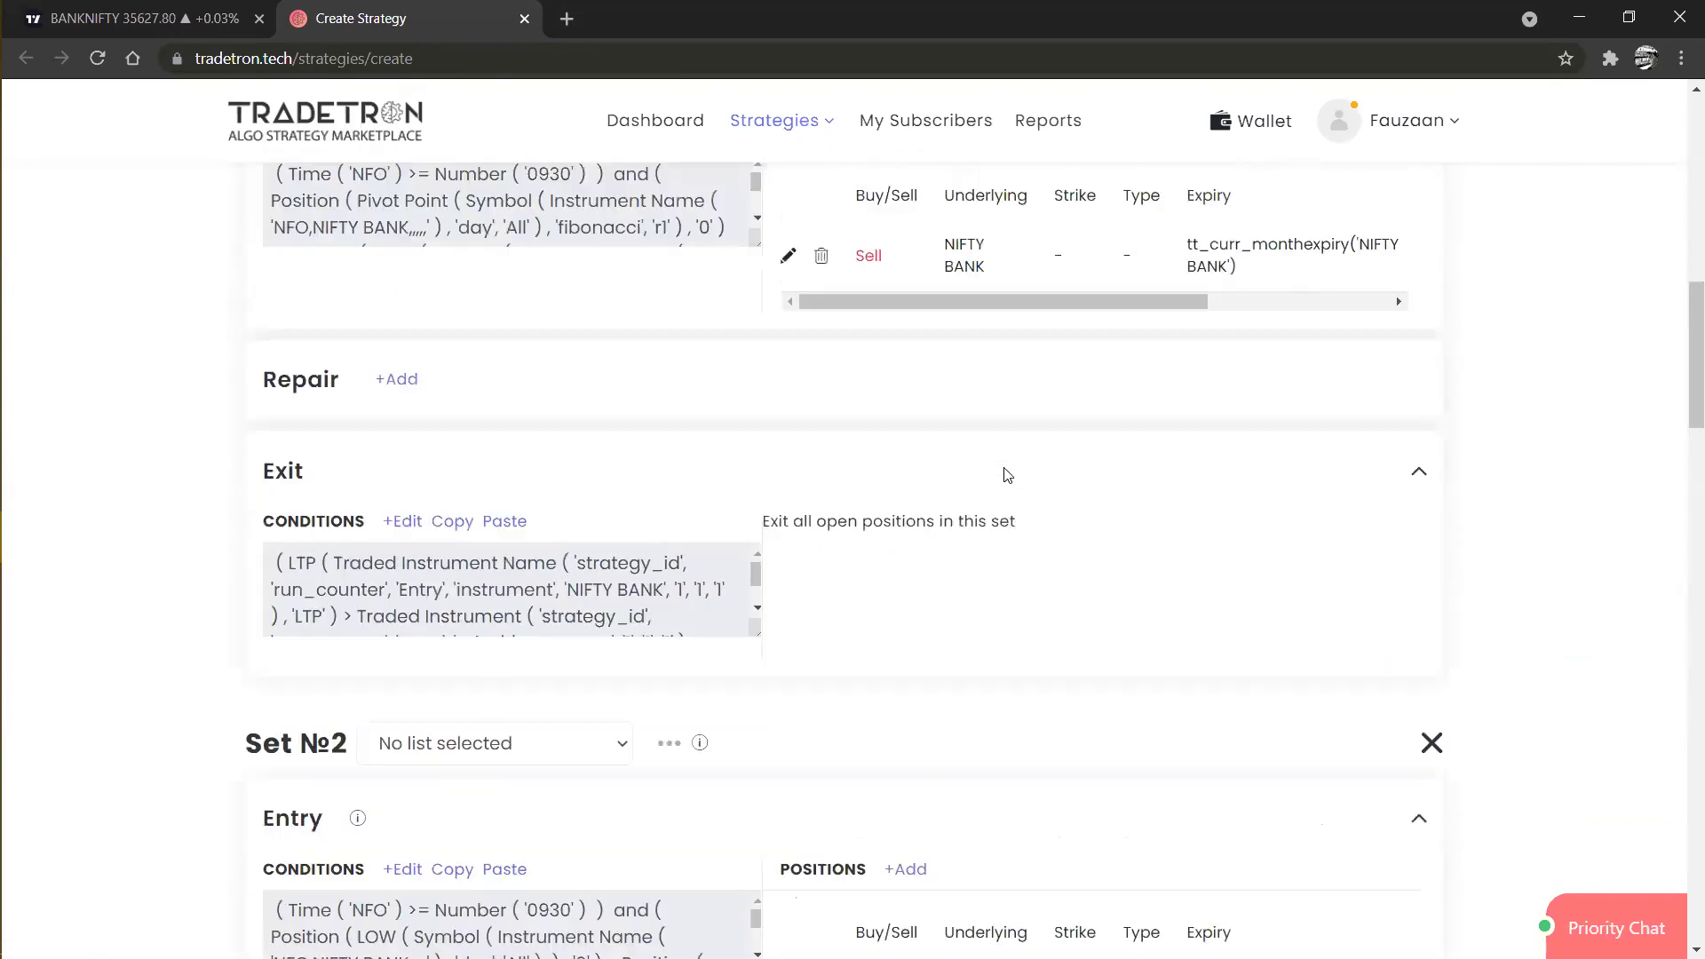
scroll(629, 619, "up", 6)
scroll(342, 799, "down", 14)
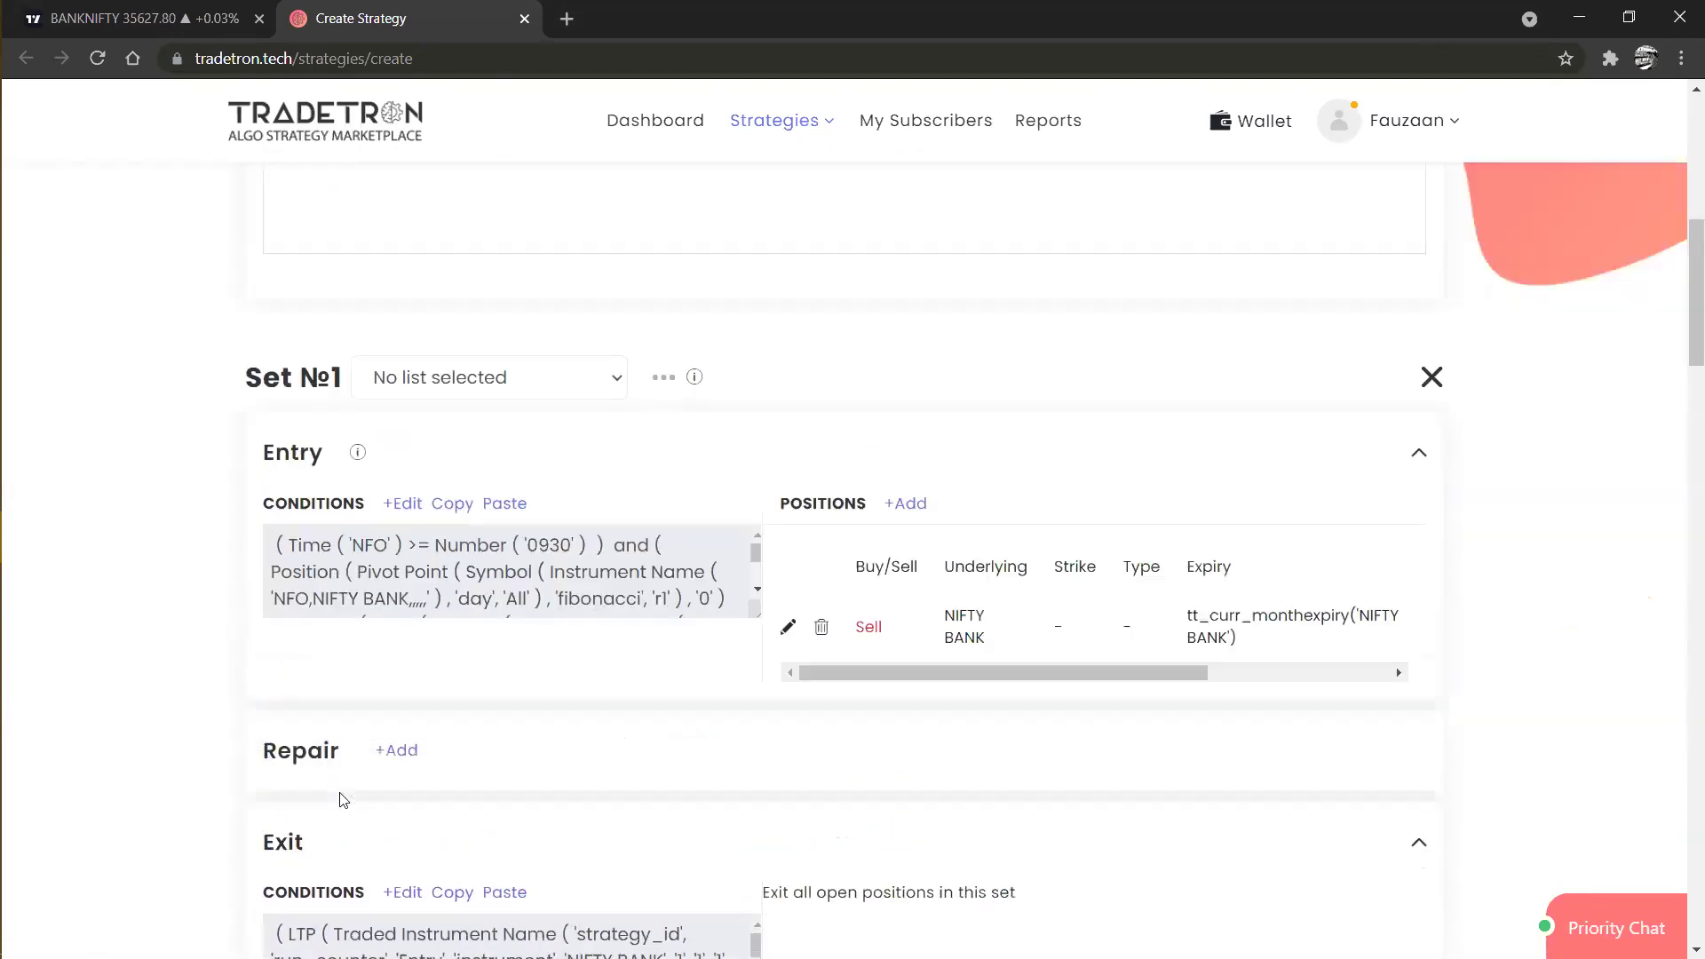
scroll(342, 799, "down", 10)
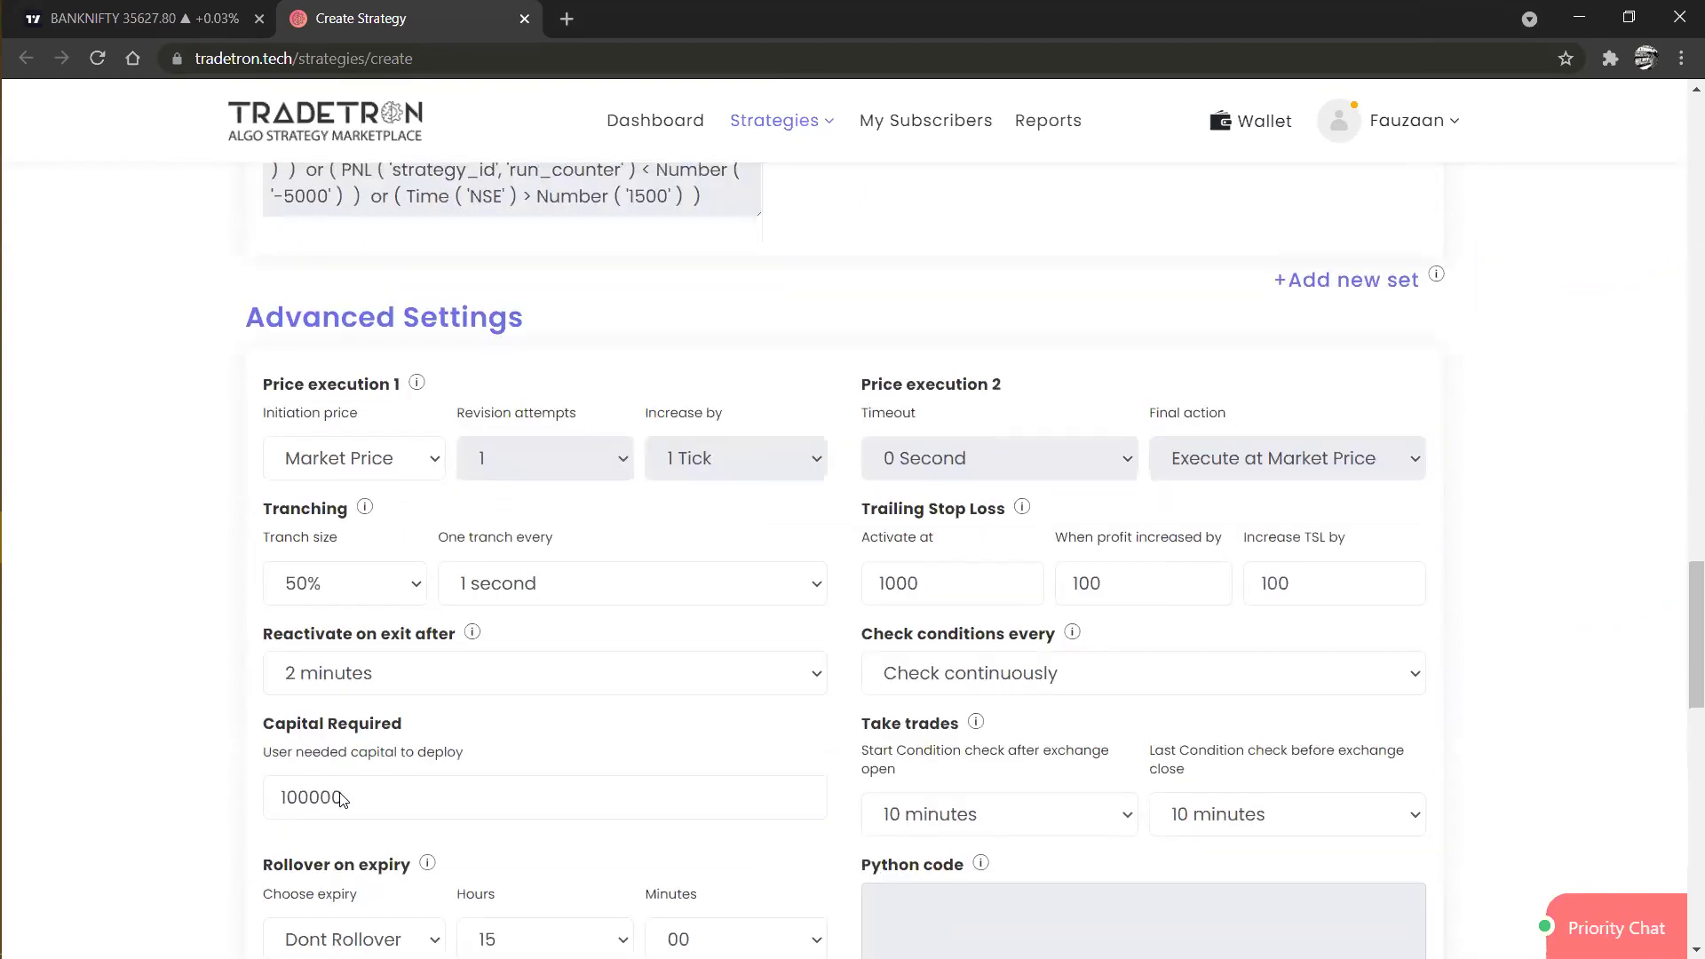
scroll(433, 579, "up", 5)
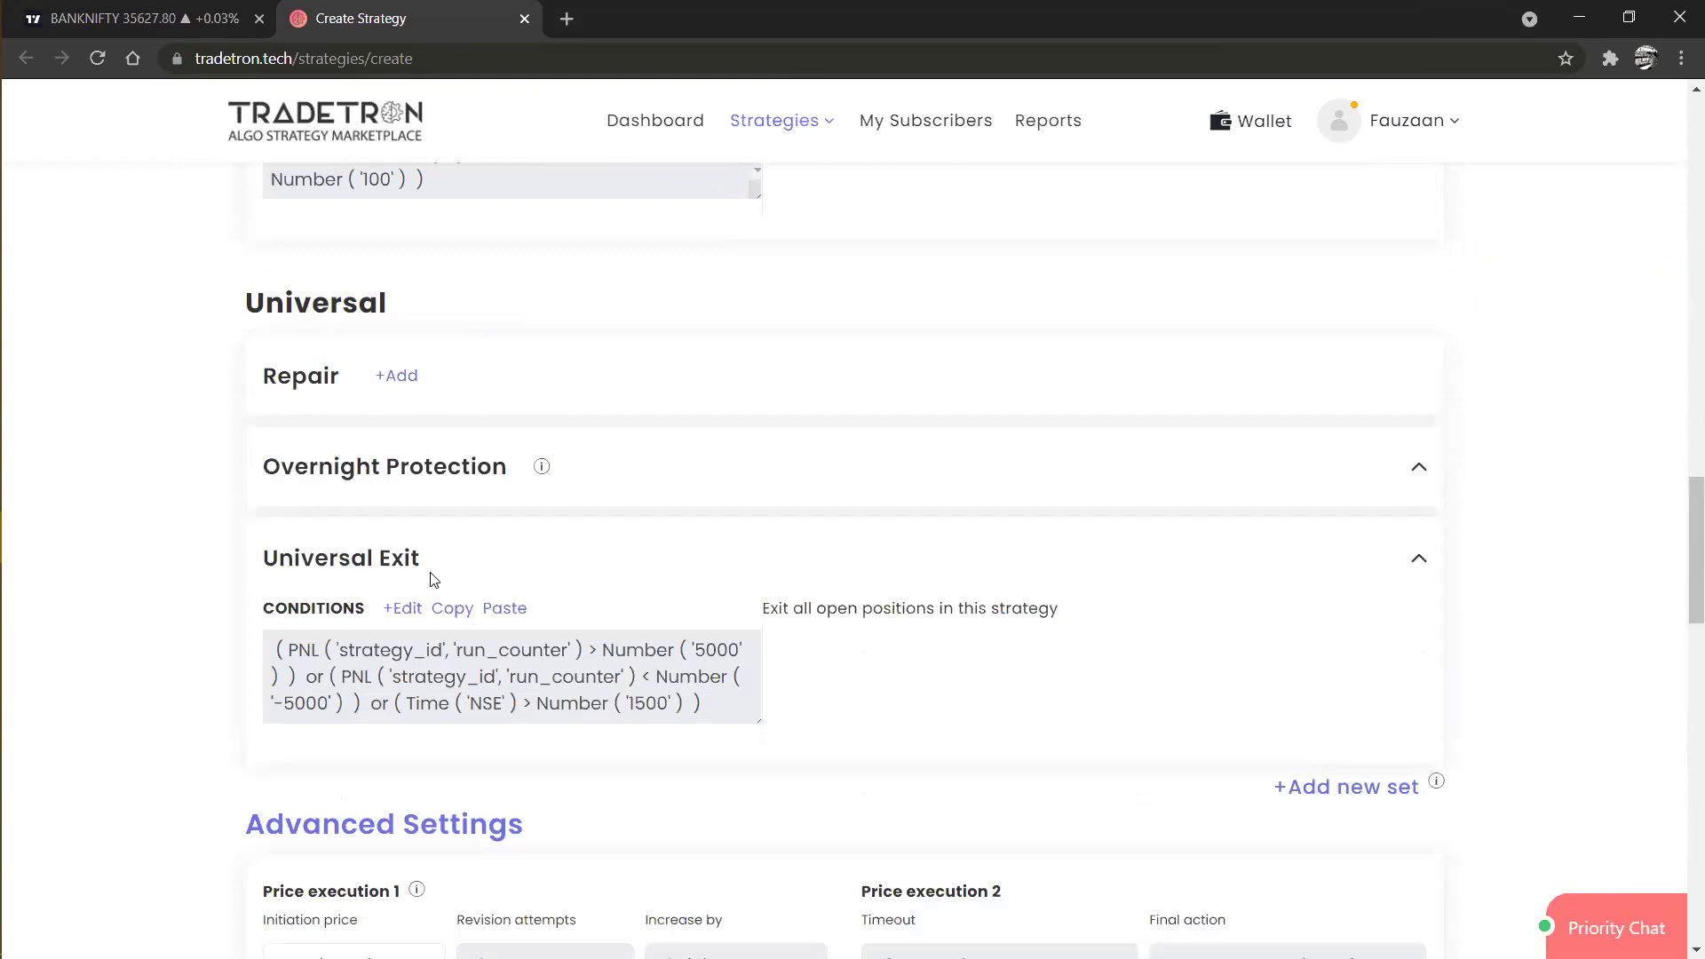
scroll(433, 579, "down", 8)
scroll(434, 579, "up", 1)
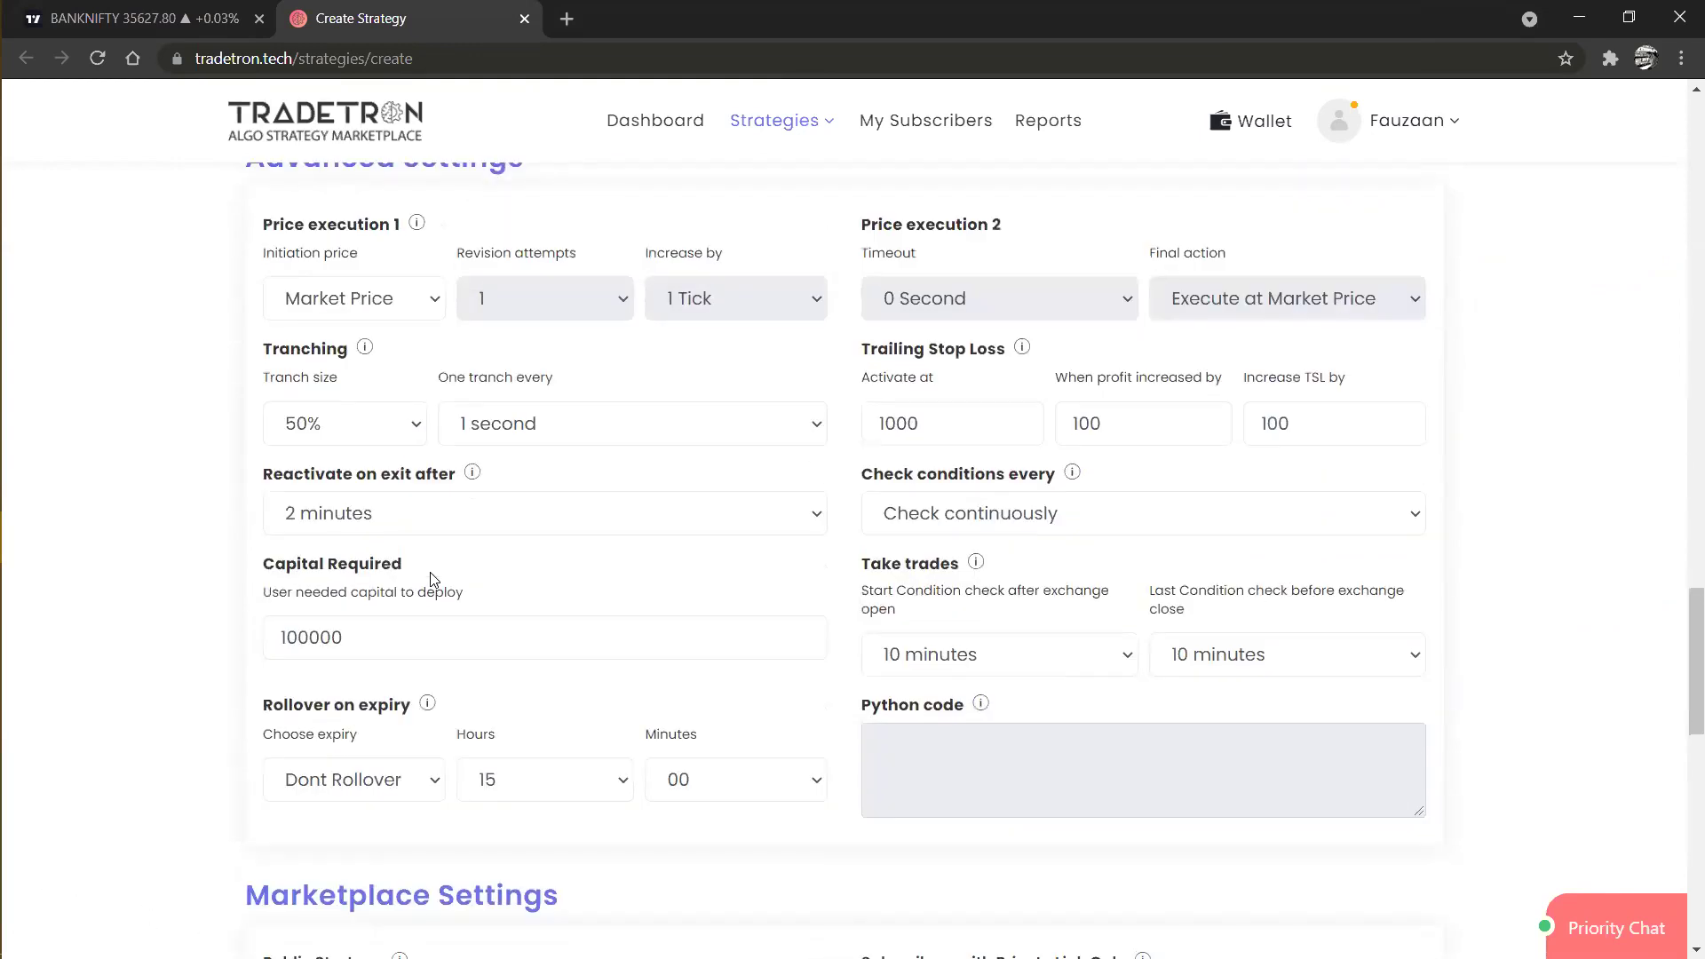
Switch the condition check interval to 1 minute and back to Check continuously.
left_click(943, 531)
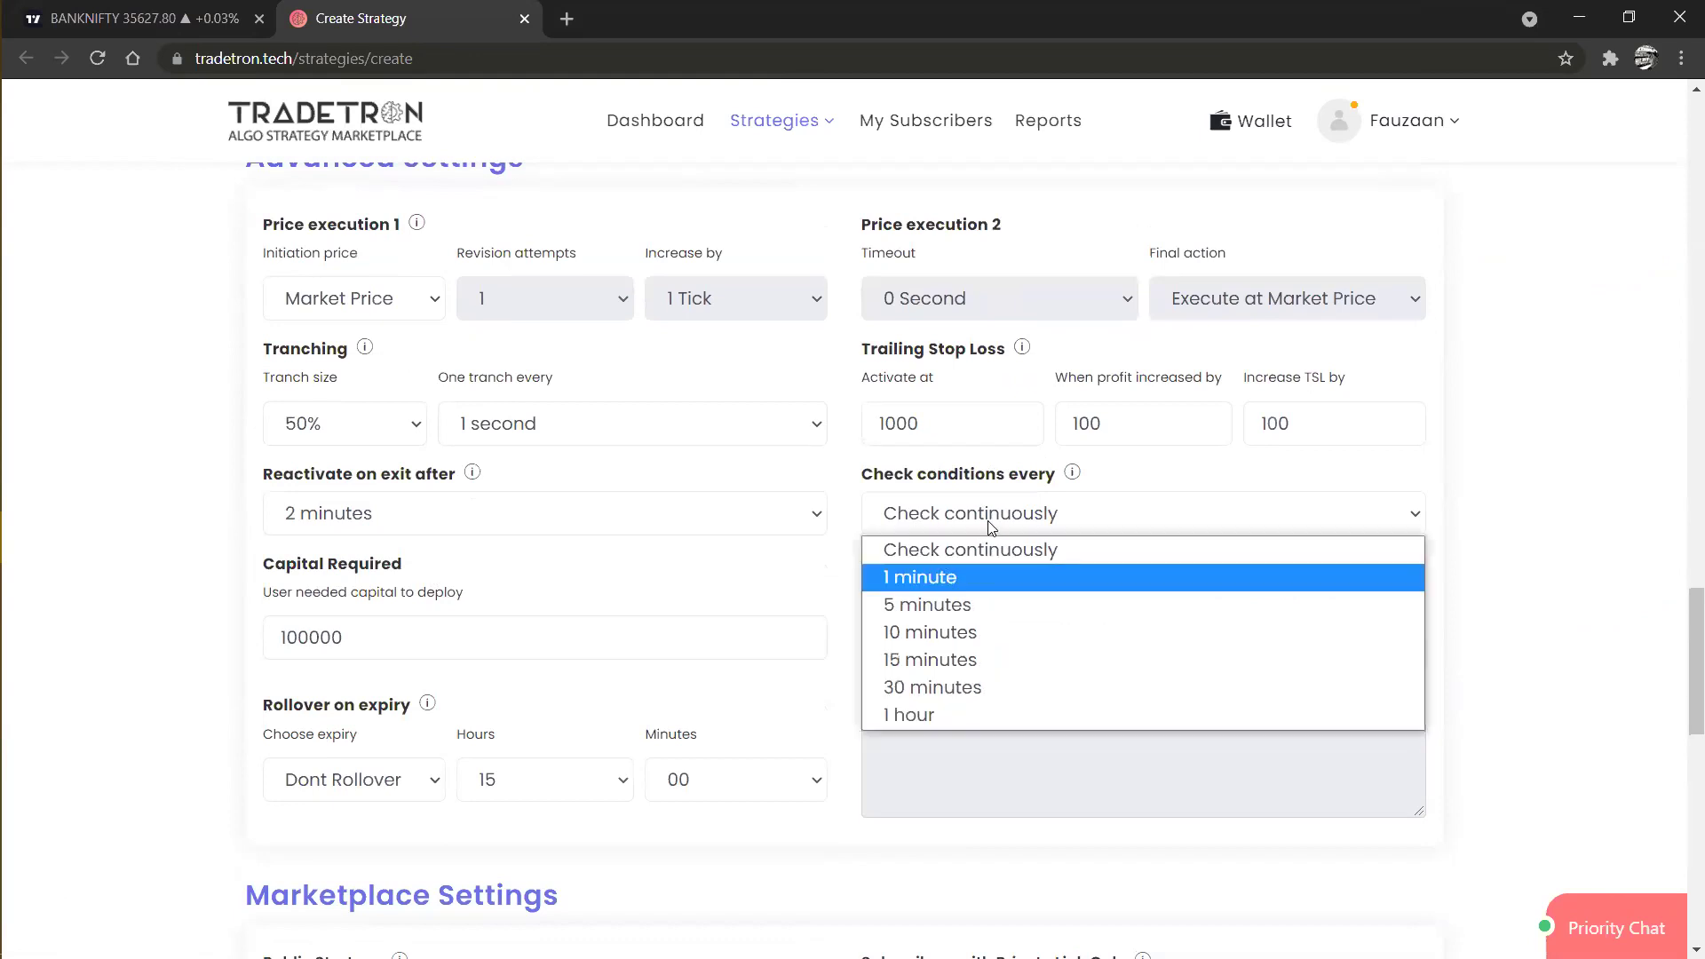
left_click(943, 578)
left_click(977, 515)
left_click(973, 581)
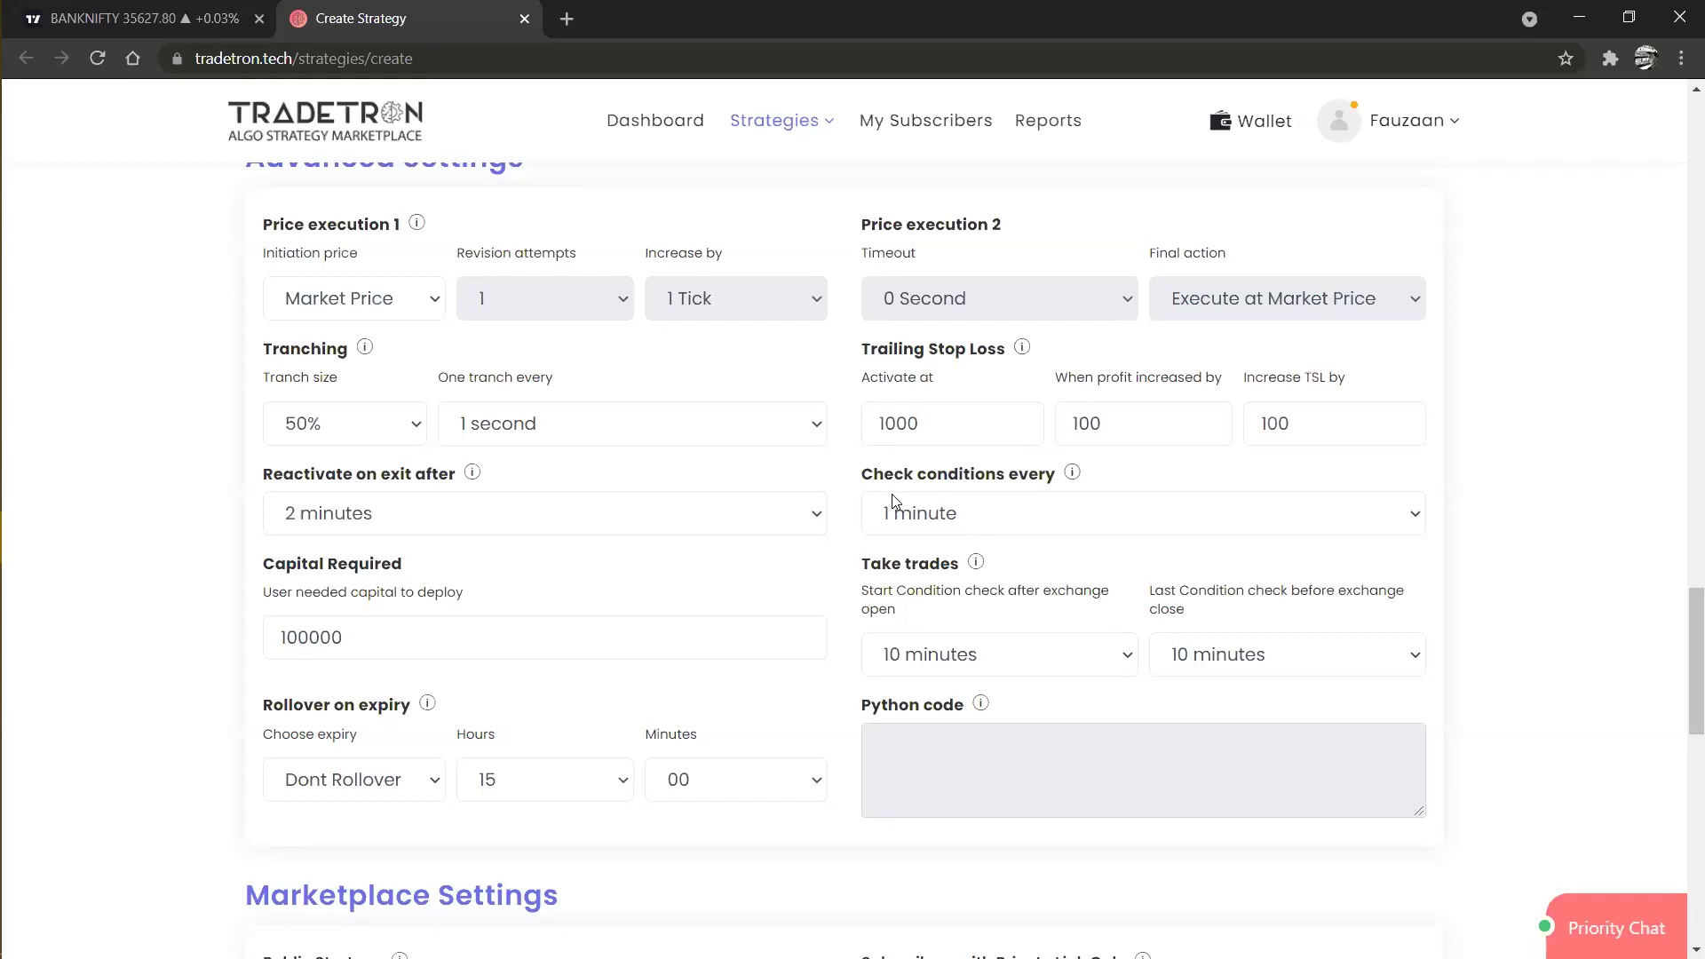
left_click(943, 526)
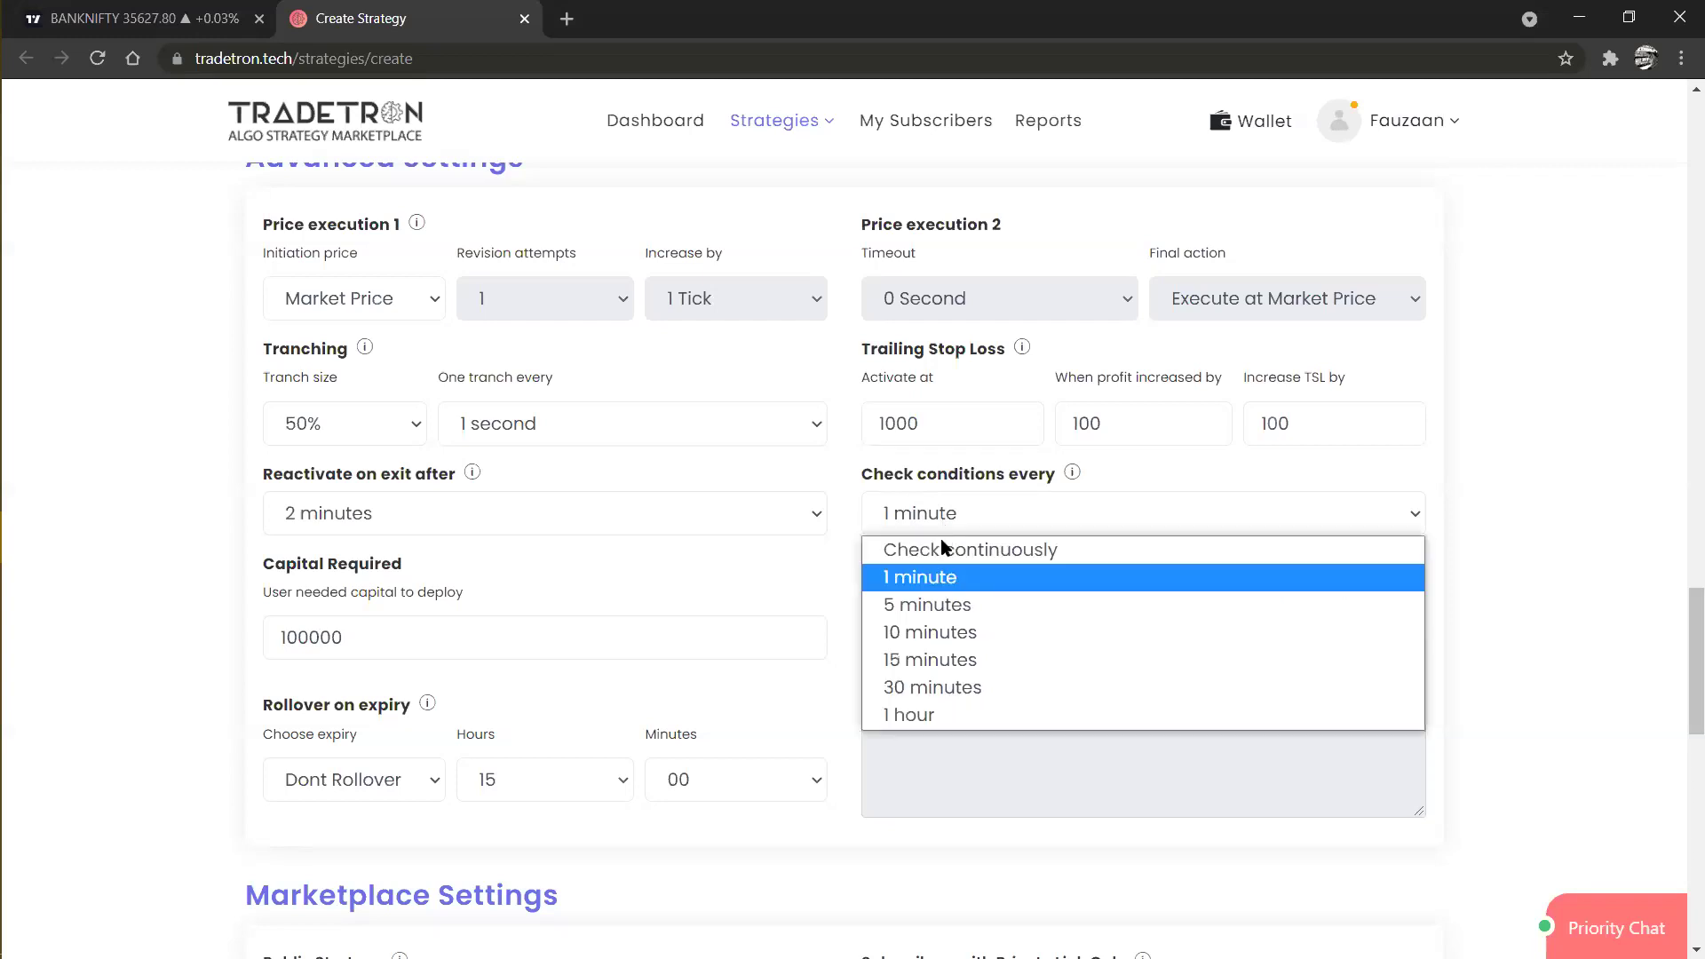
left_click(948, 555)
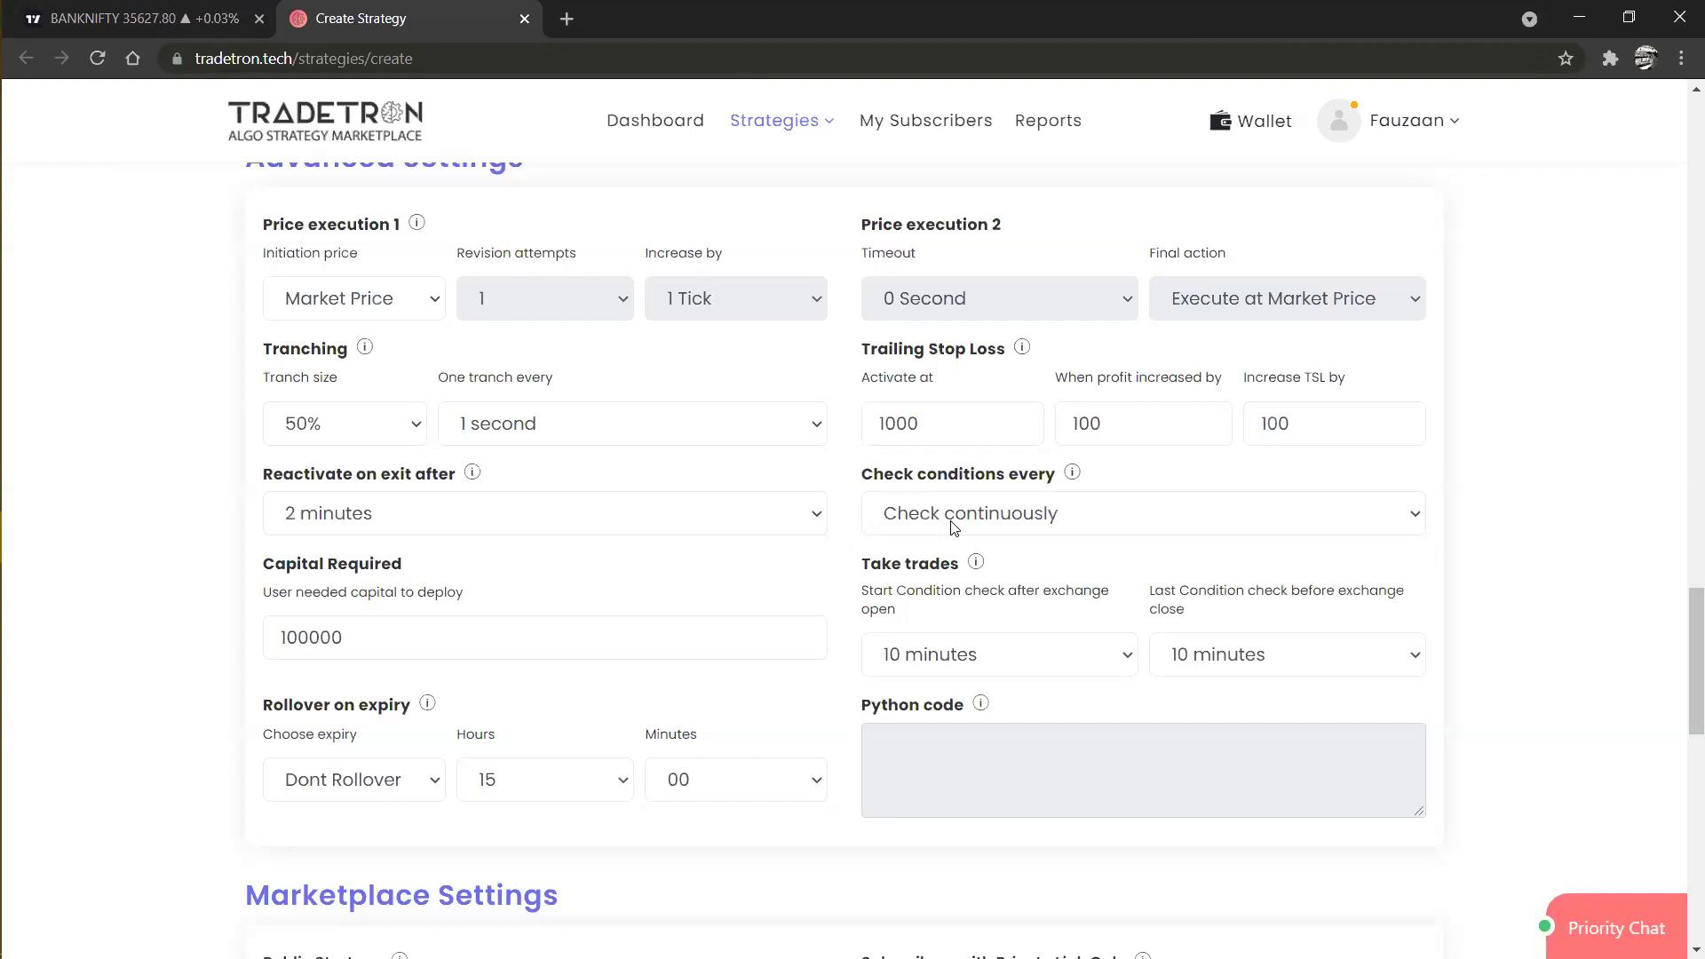
Re-enter 100000 as the capital required to deploy the strategy.
double_click(391, 636)
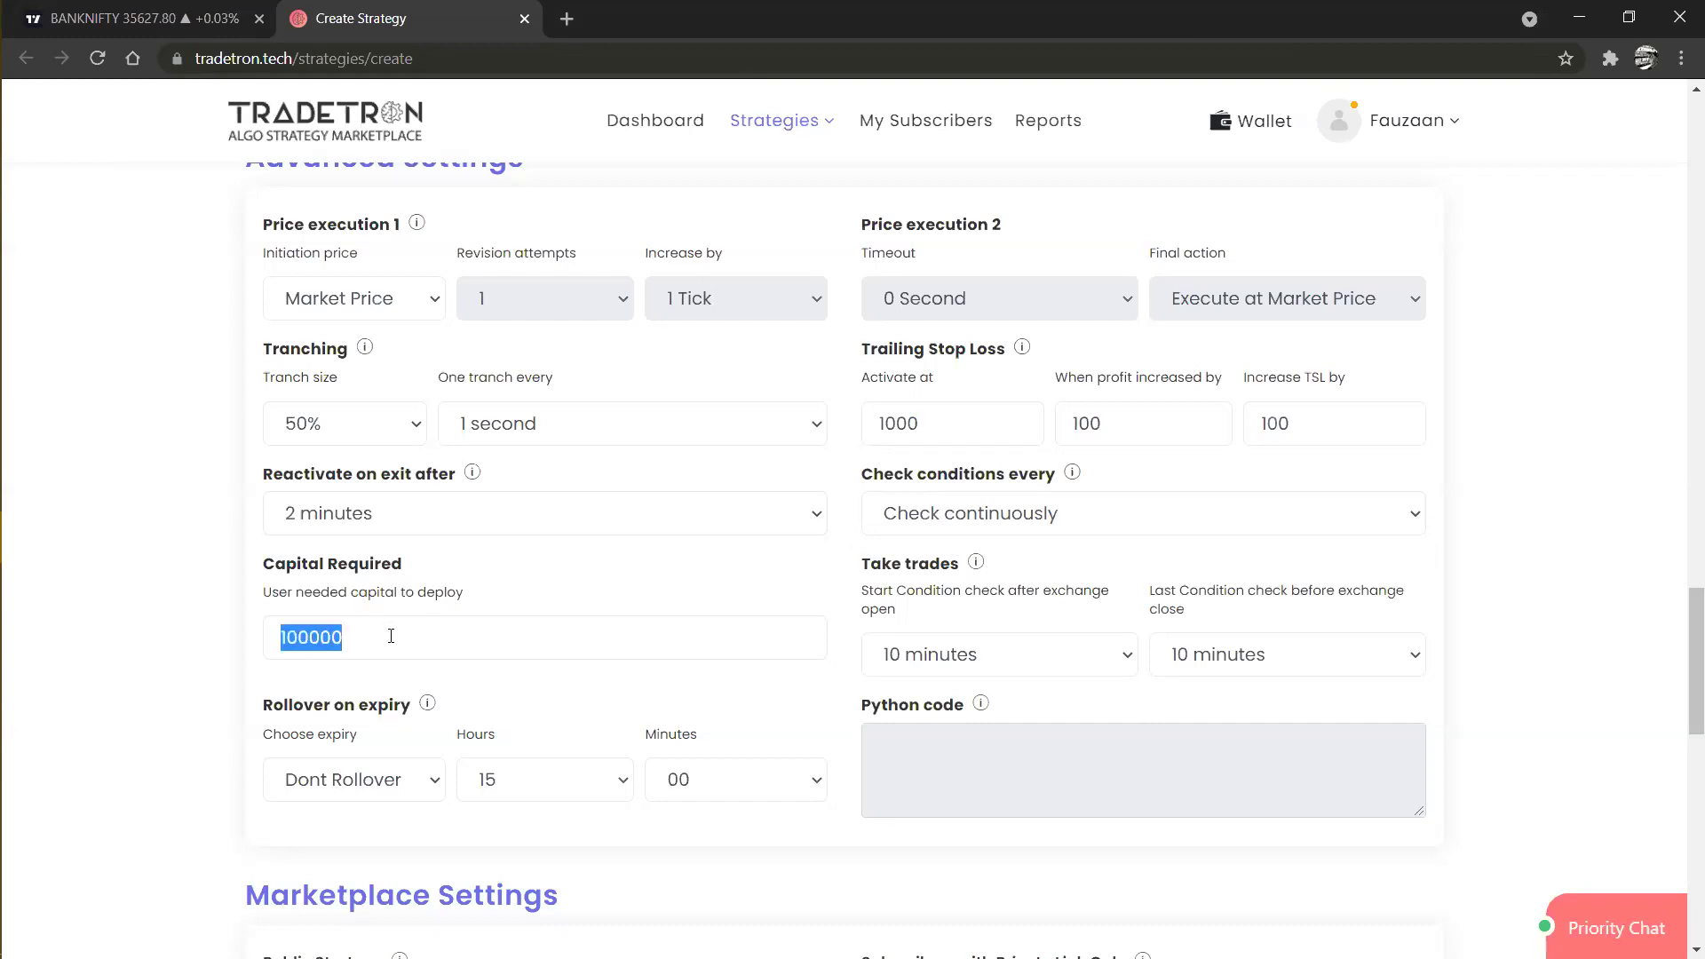
key("BackSpace")
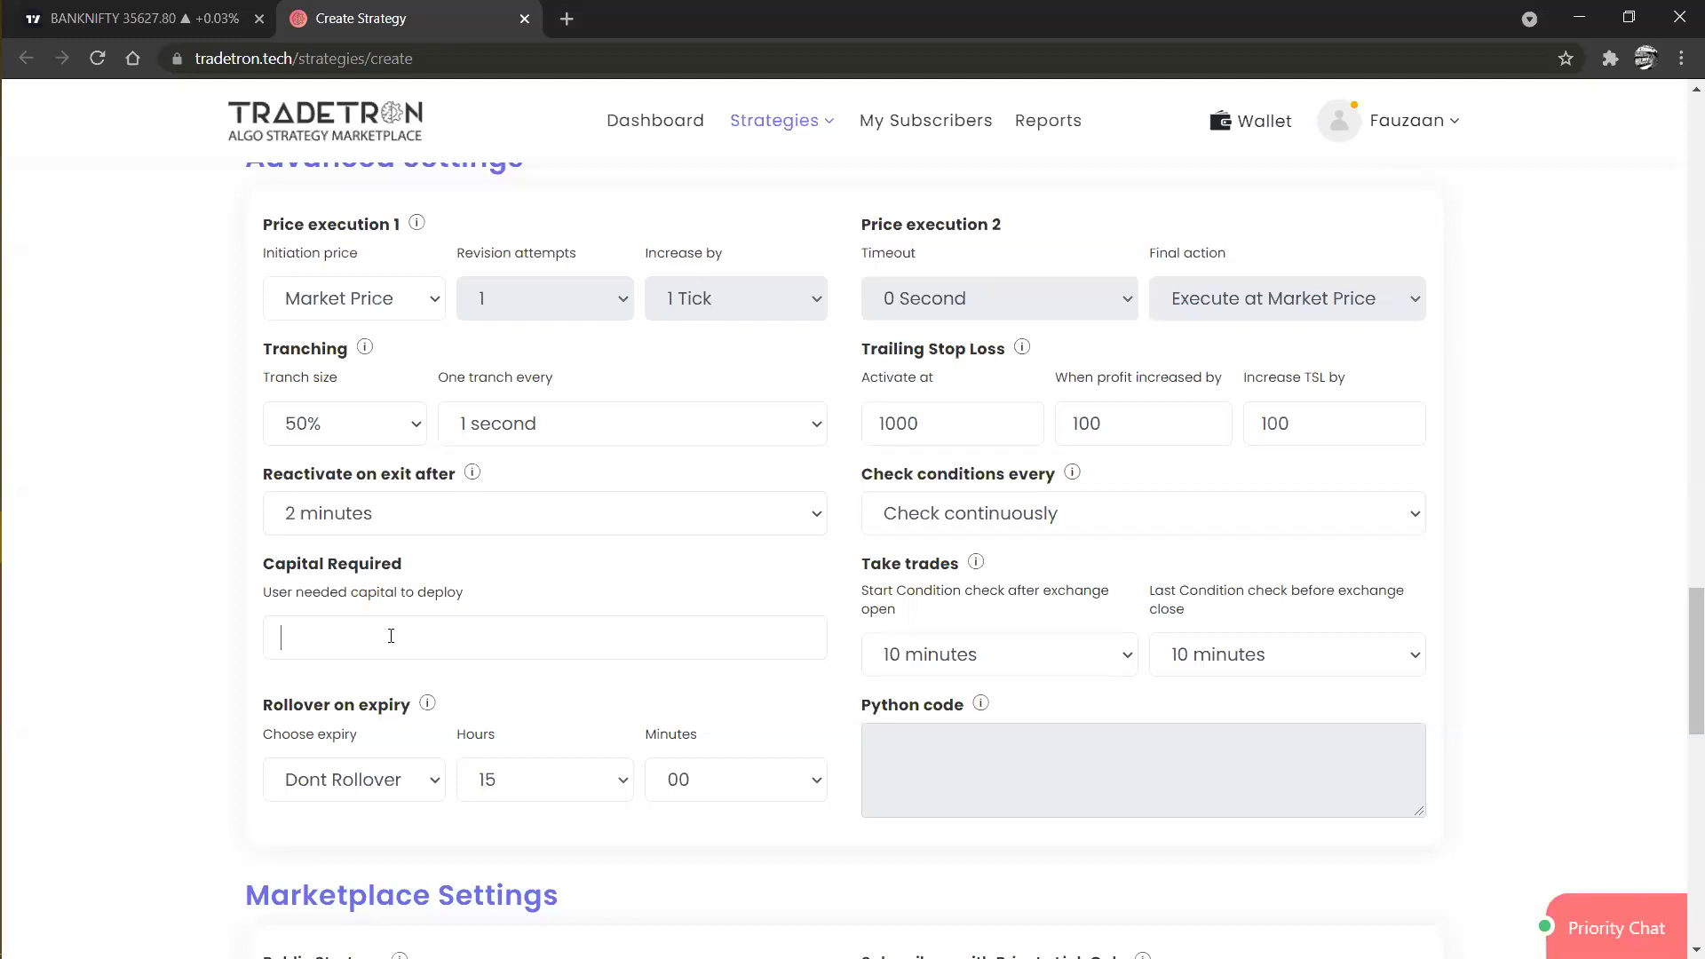
type("1")
key("Down")
key("Return")
Set trades to start 1 second after exchange open and the last condition check to 1 second before exchange close.
left_click(922, 662)
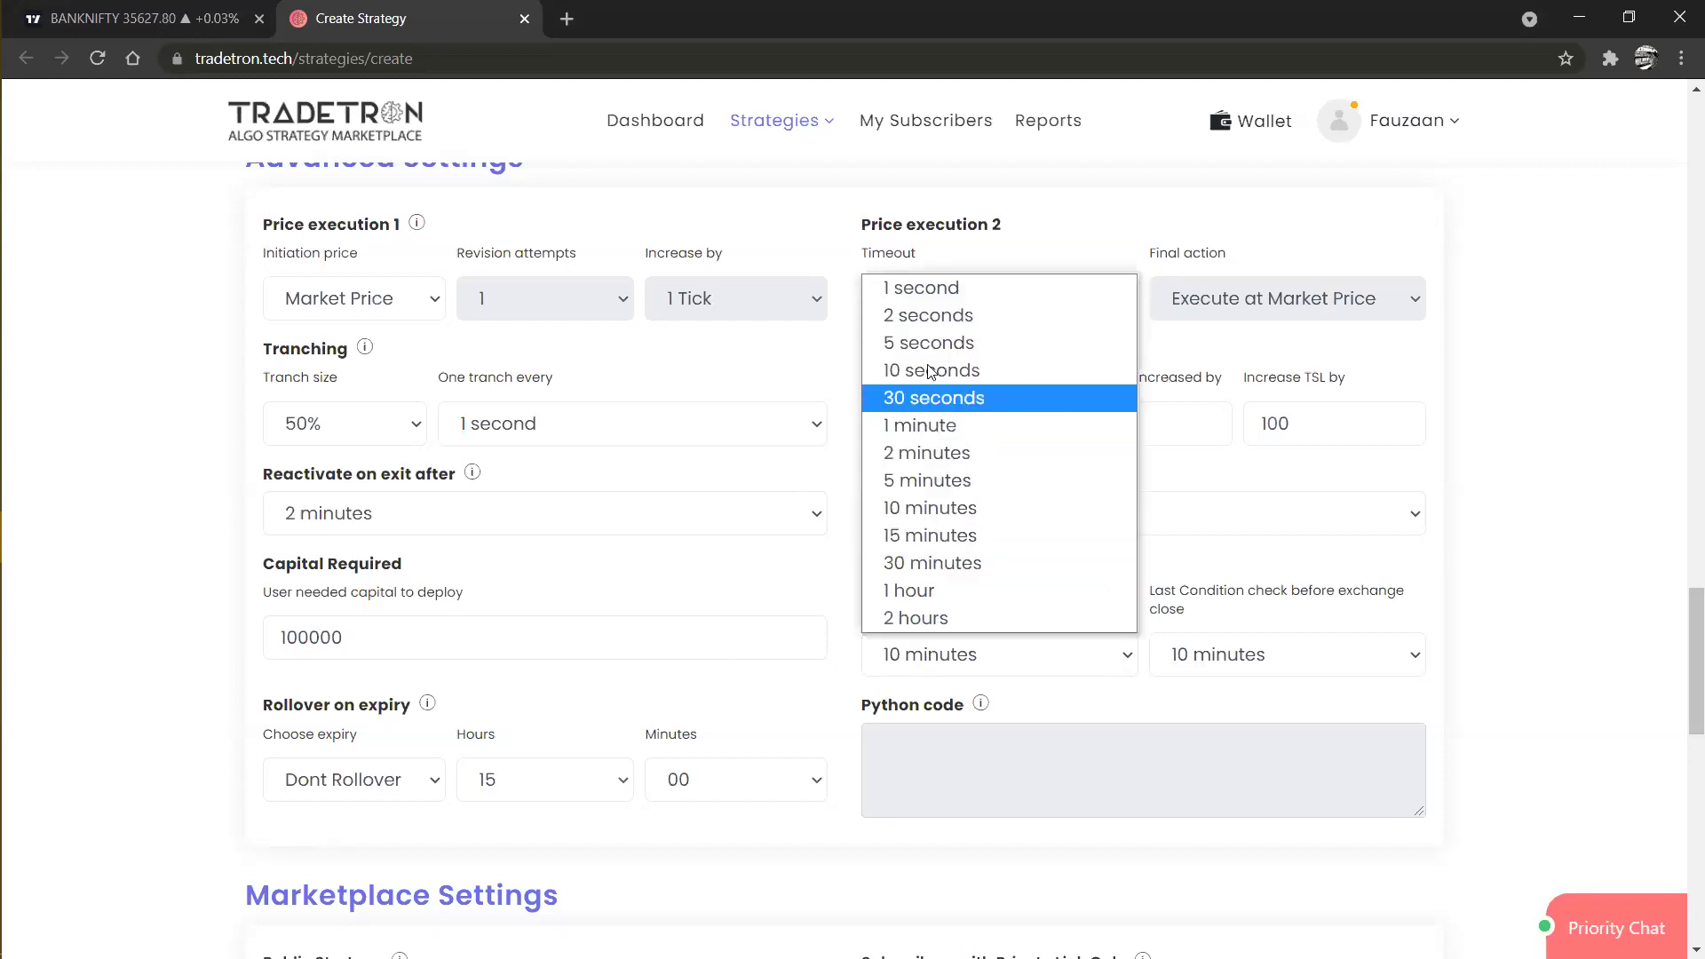
left_click(924, 287)
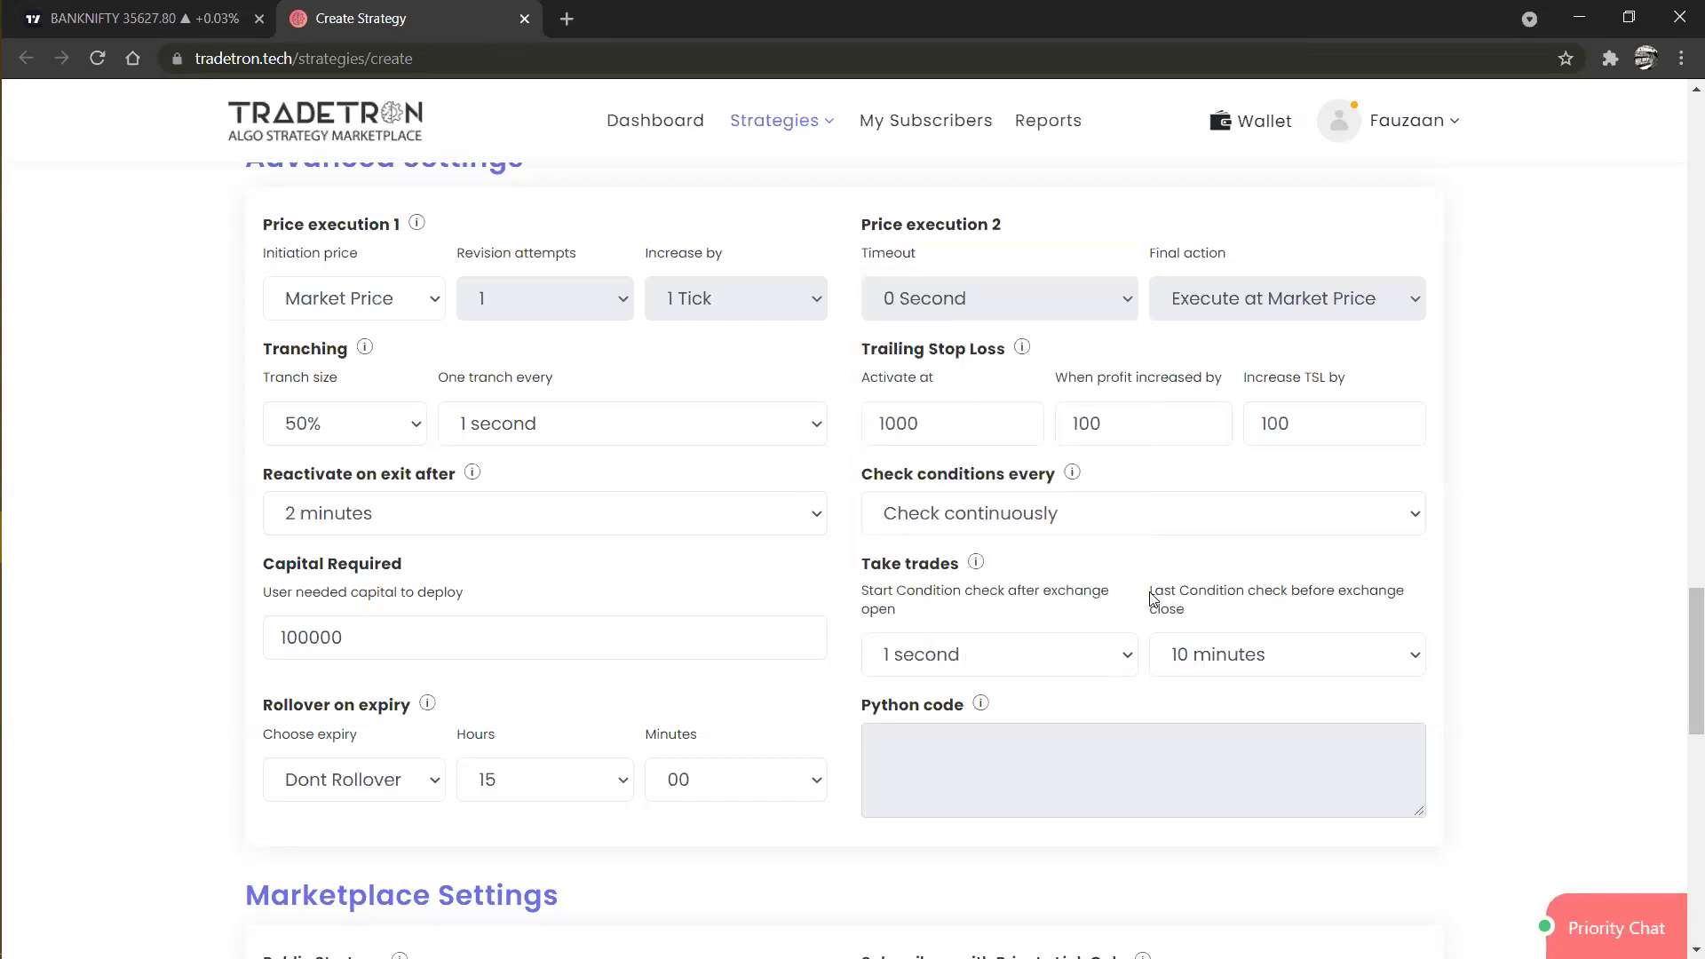
left_click(1214, 658)
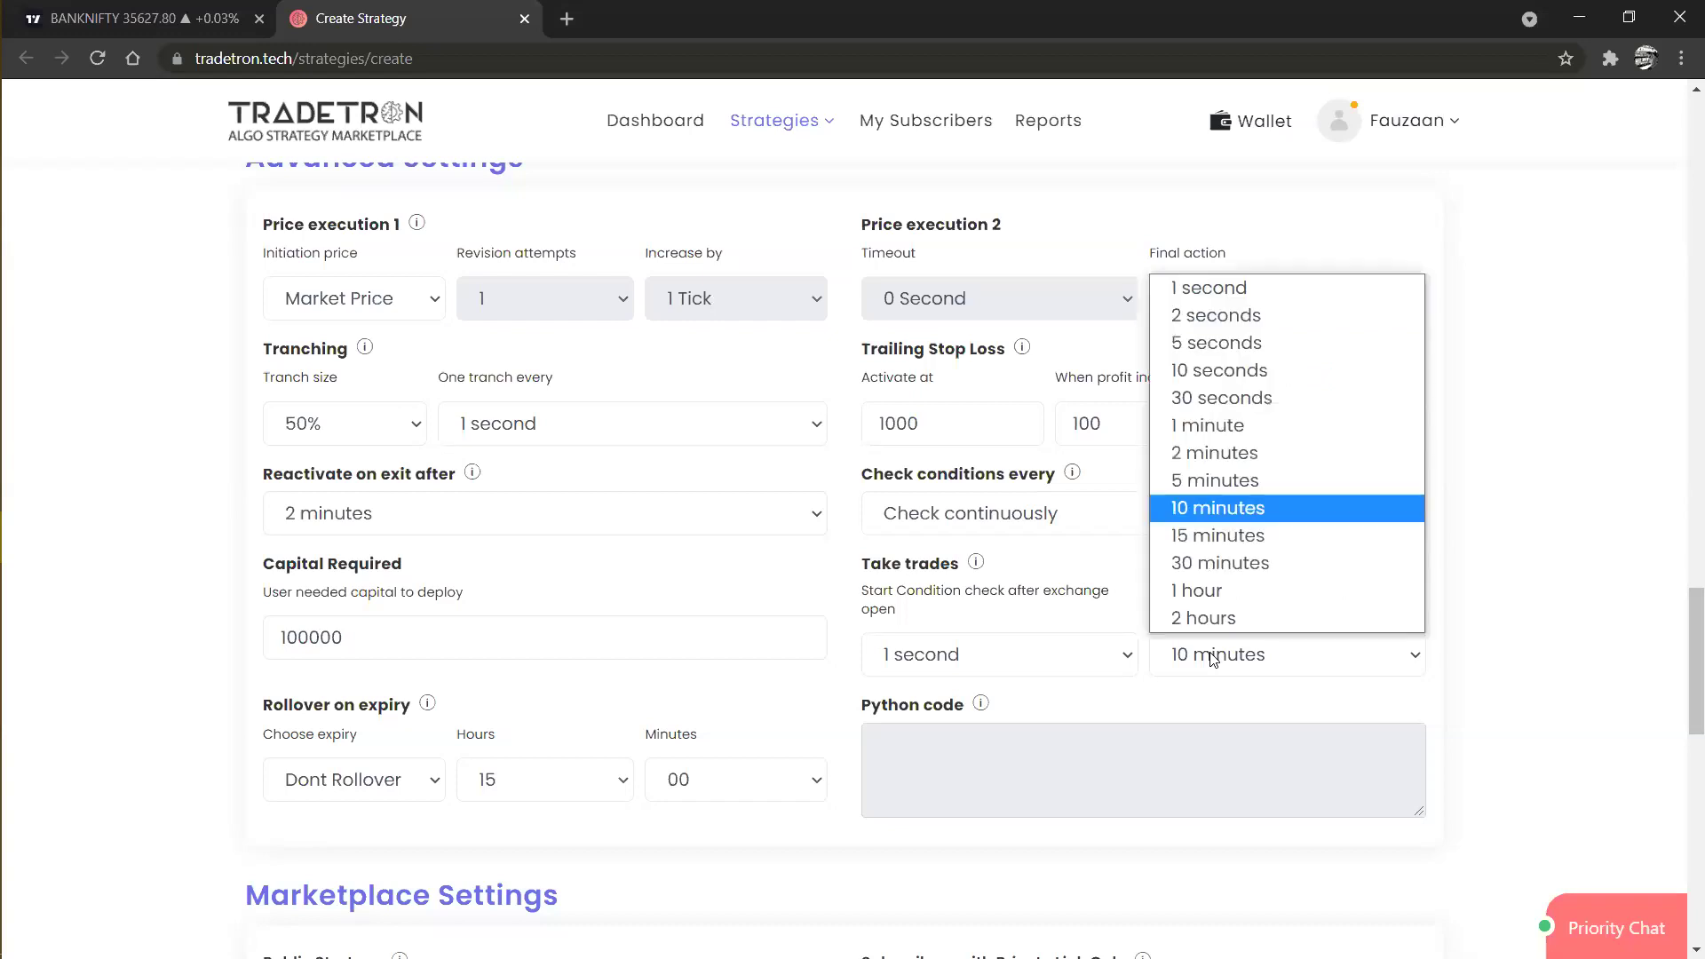
left_click(1172, 288)
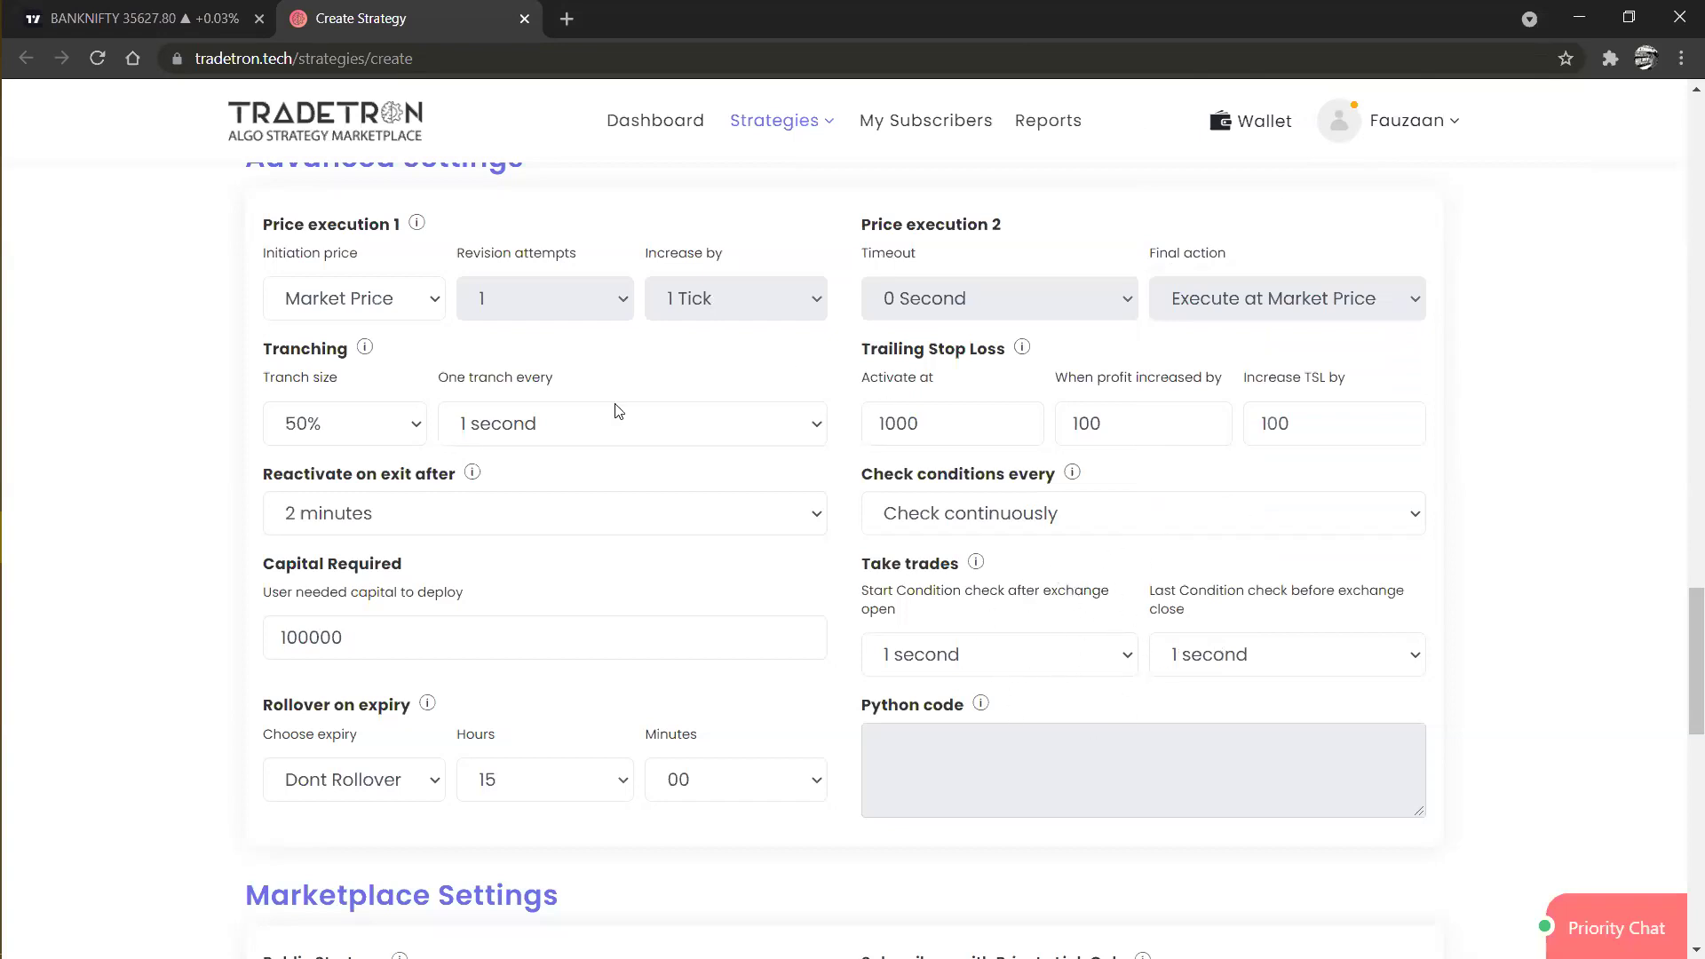
Set the Rollover on expiry option in the Advanced Settings to Next Week.
scroll(498, 419, "down", 1)
scroll(496, 420, "up", 2)
scroll(495, 419, "up", 1)
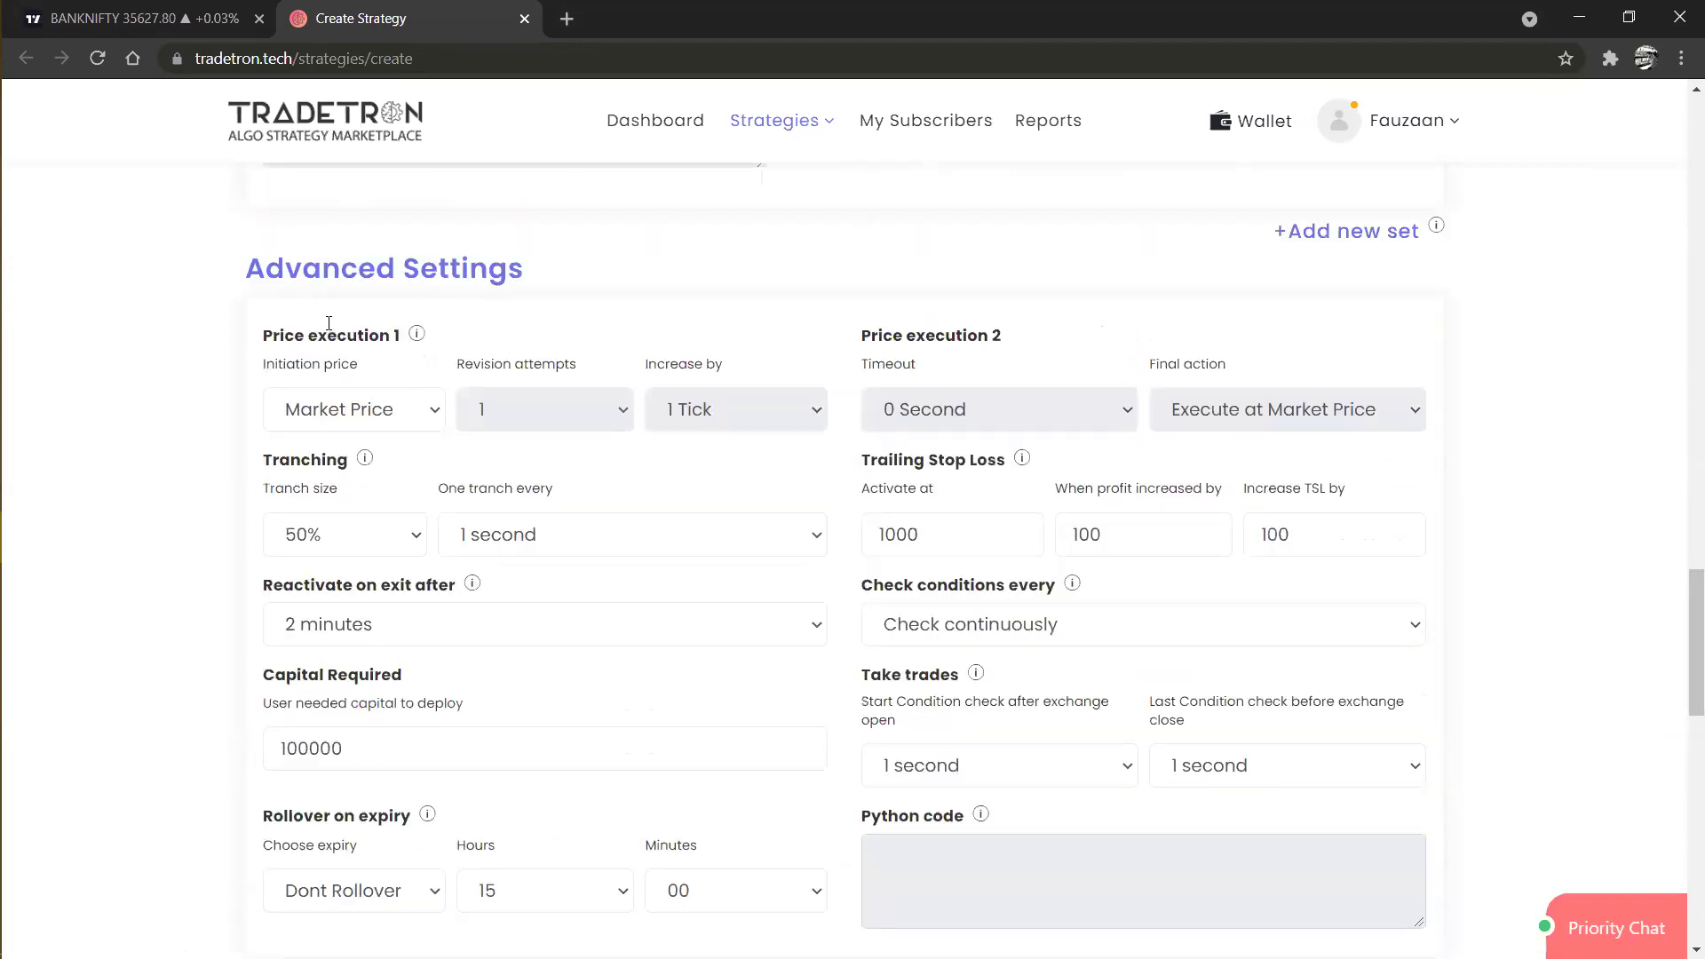
left_click_drag(236, 268, 610, 258)
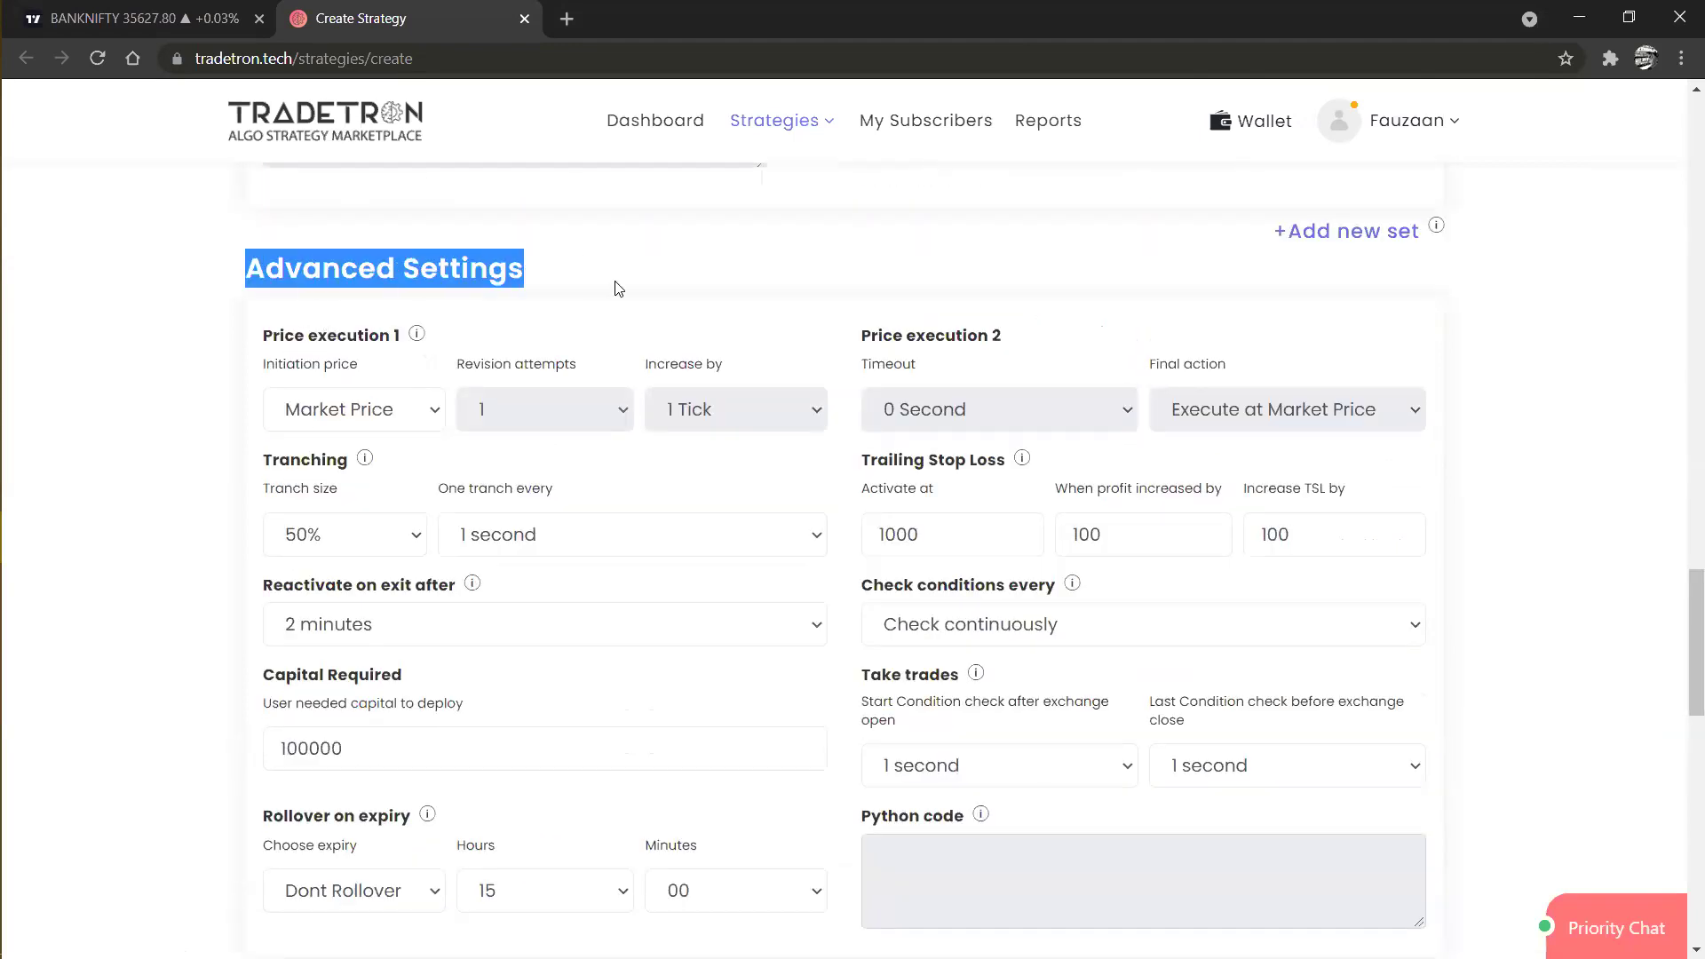
left_click(617, 285)
scroll(587, 577, "down", 2)
scroll(586, 582, "down", 4)
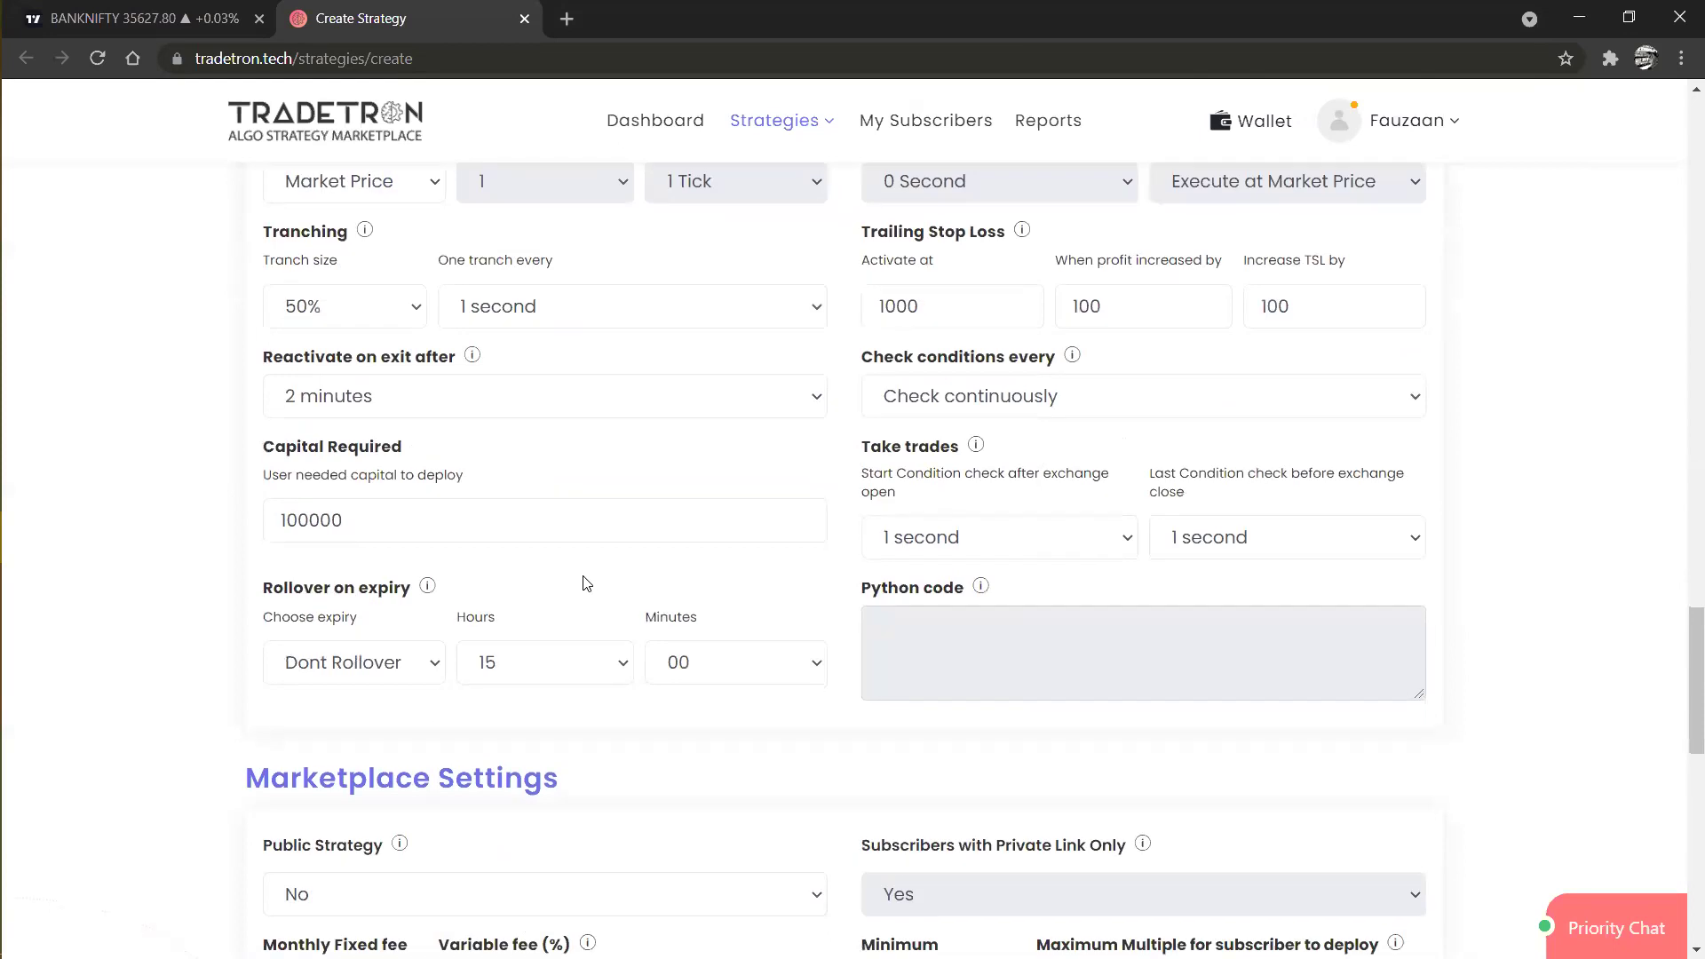
scroll(568, 568, "up", 2)
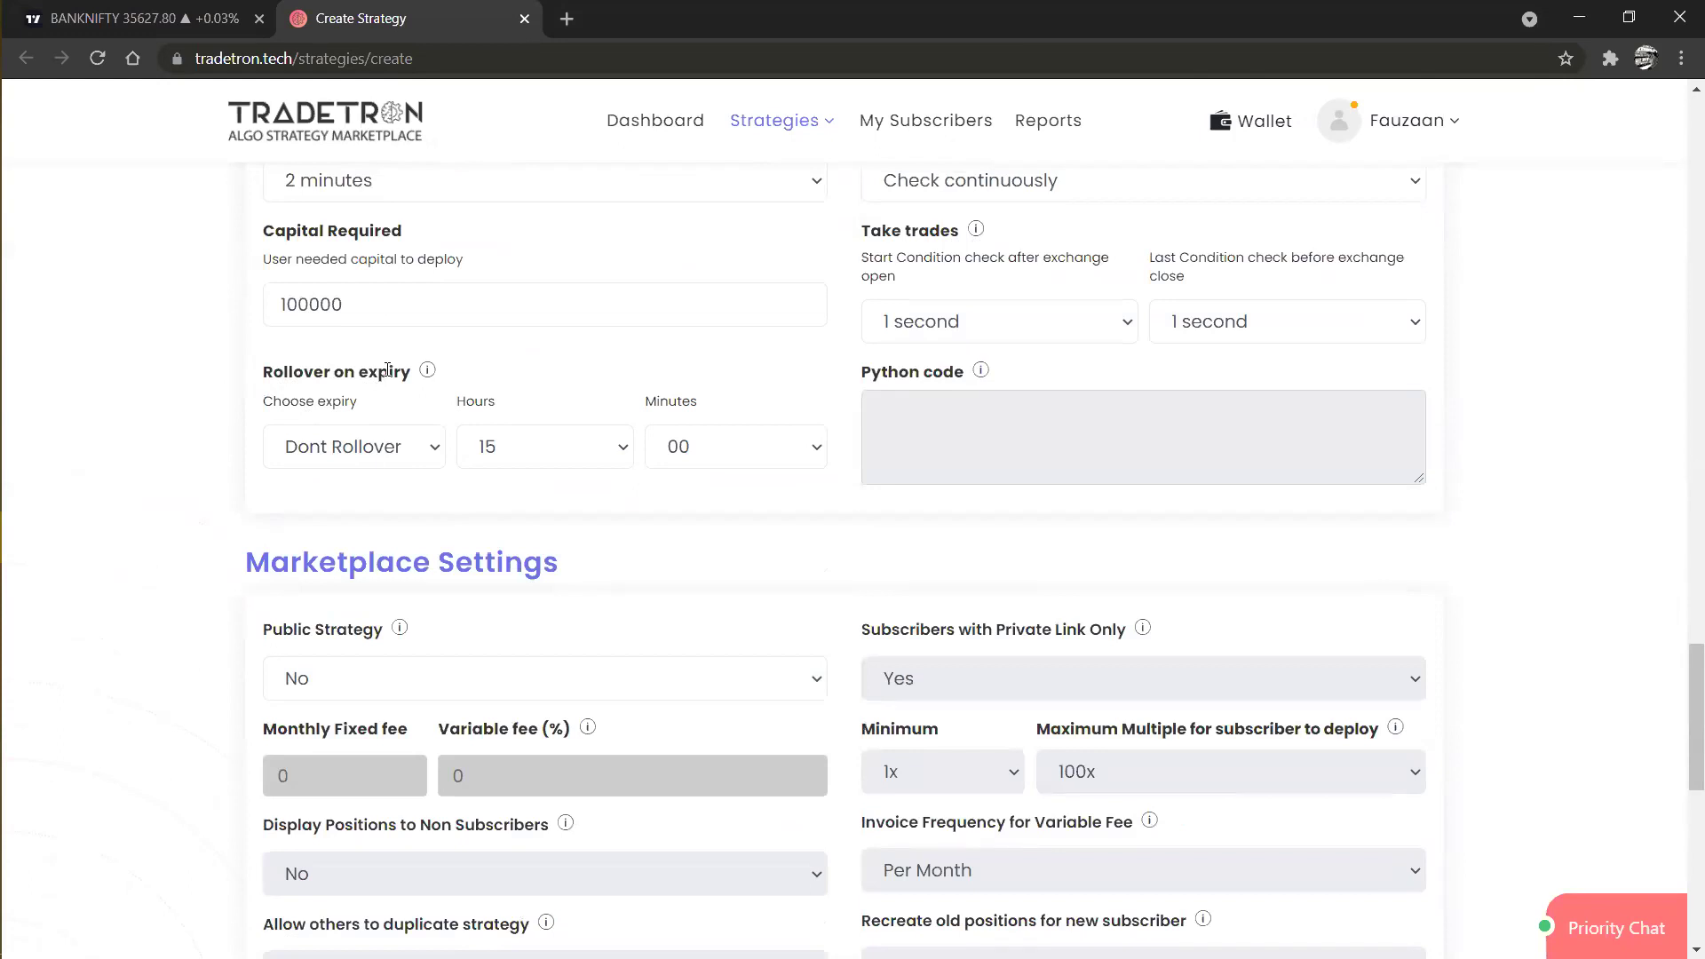
left_click(334, 450)
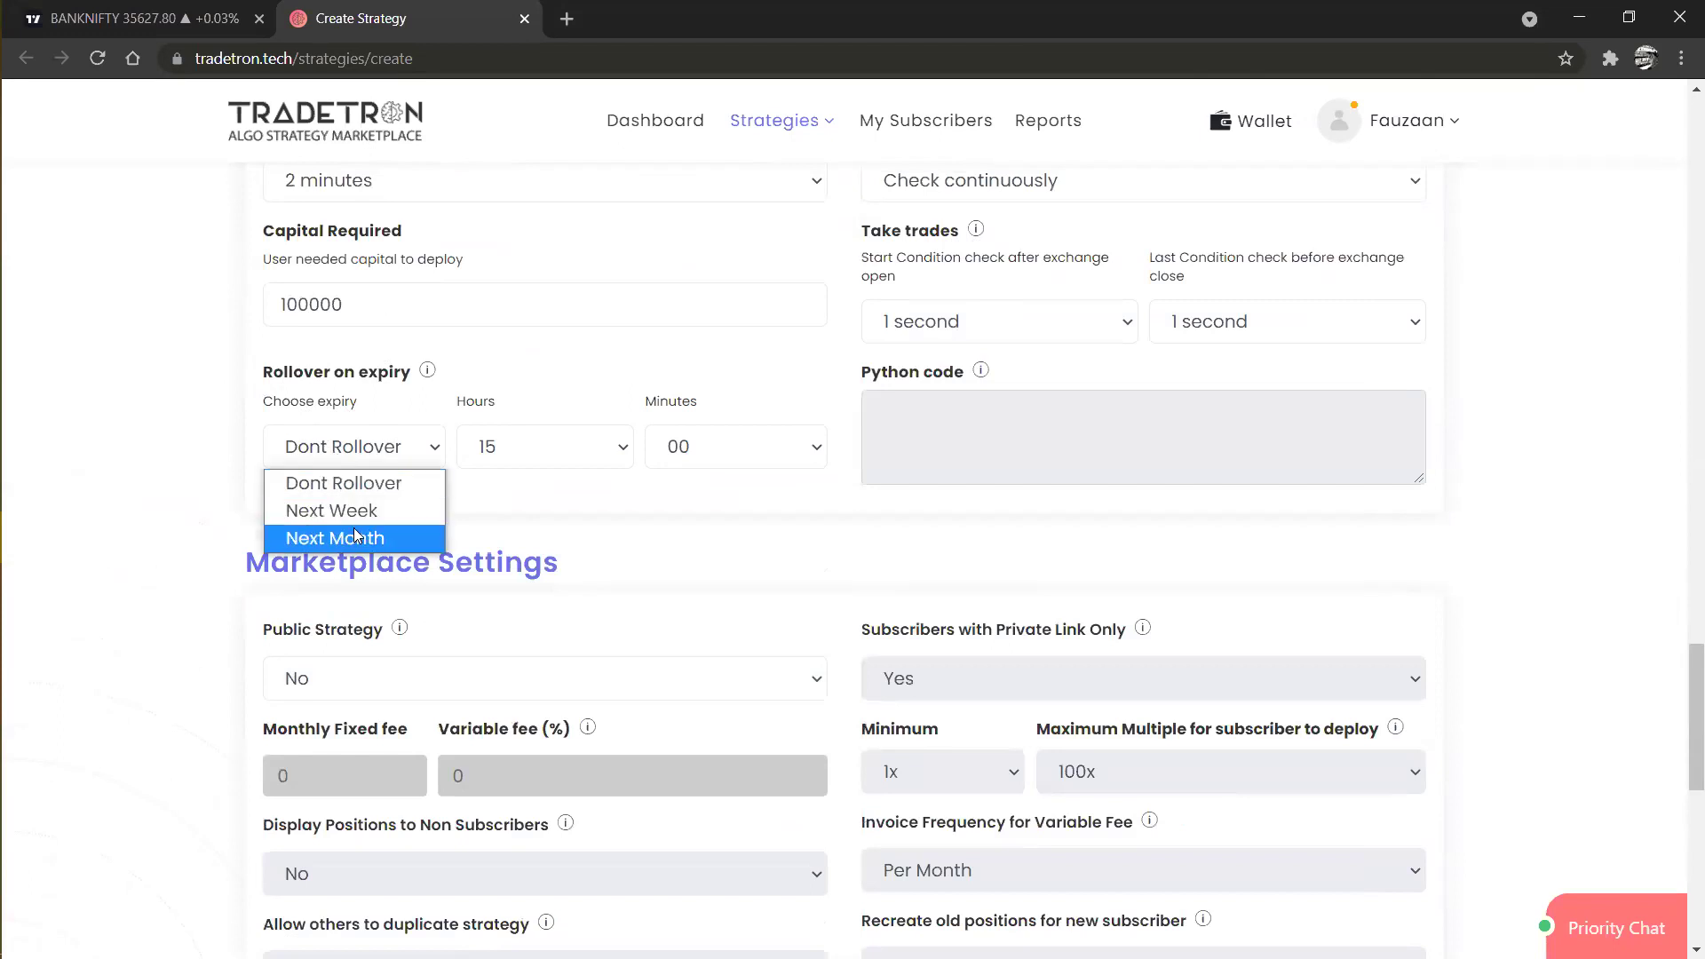
left_click(363, 514)
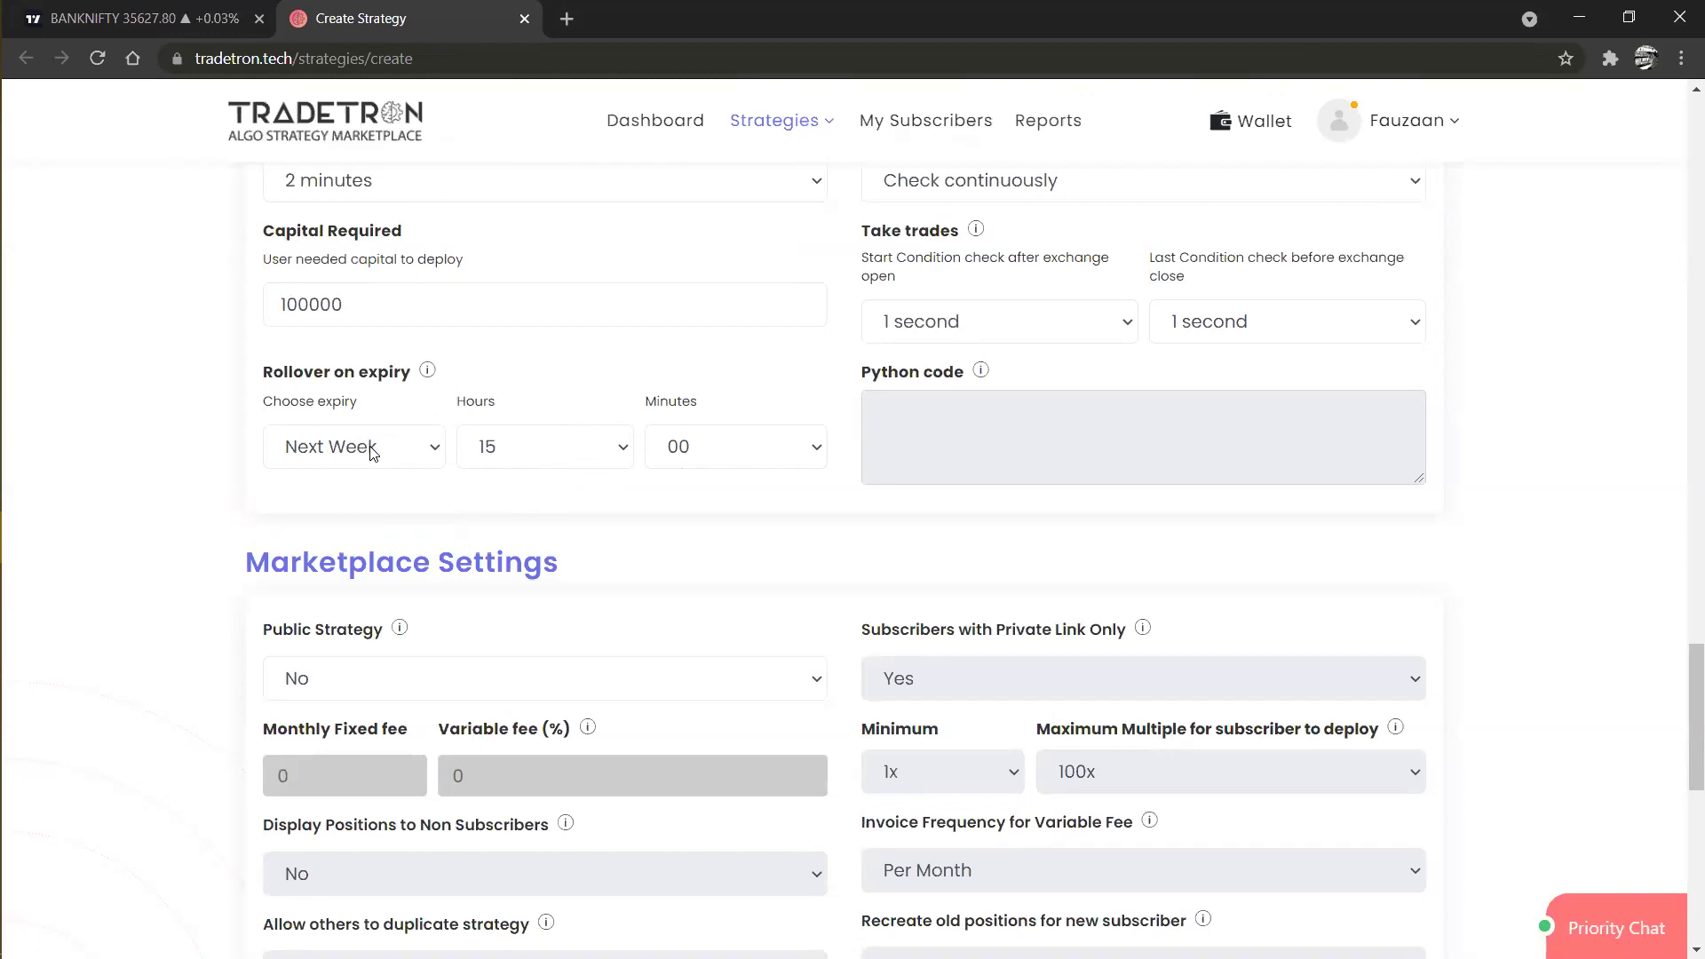
Make the strategy public and set its subscriber access to Publish to marketplace.
scroll(373, 454, "down", 3)
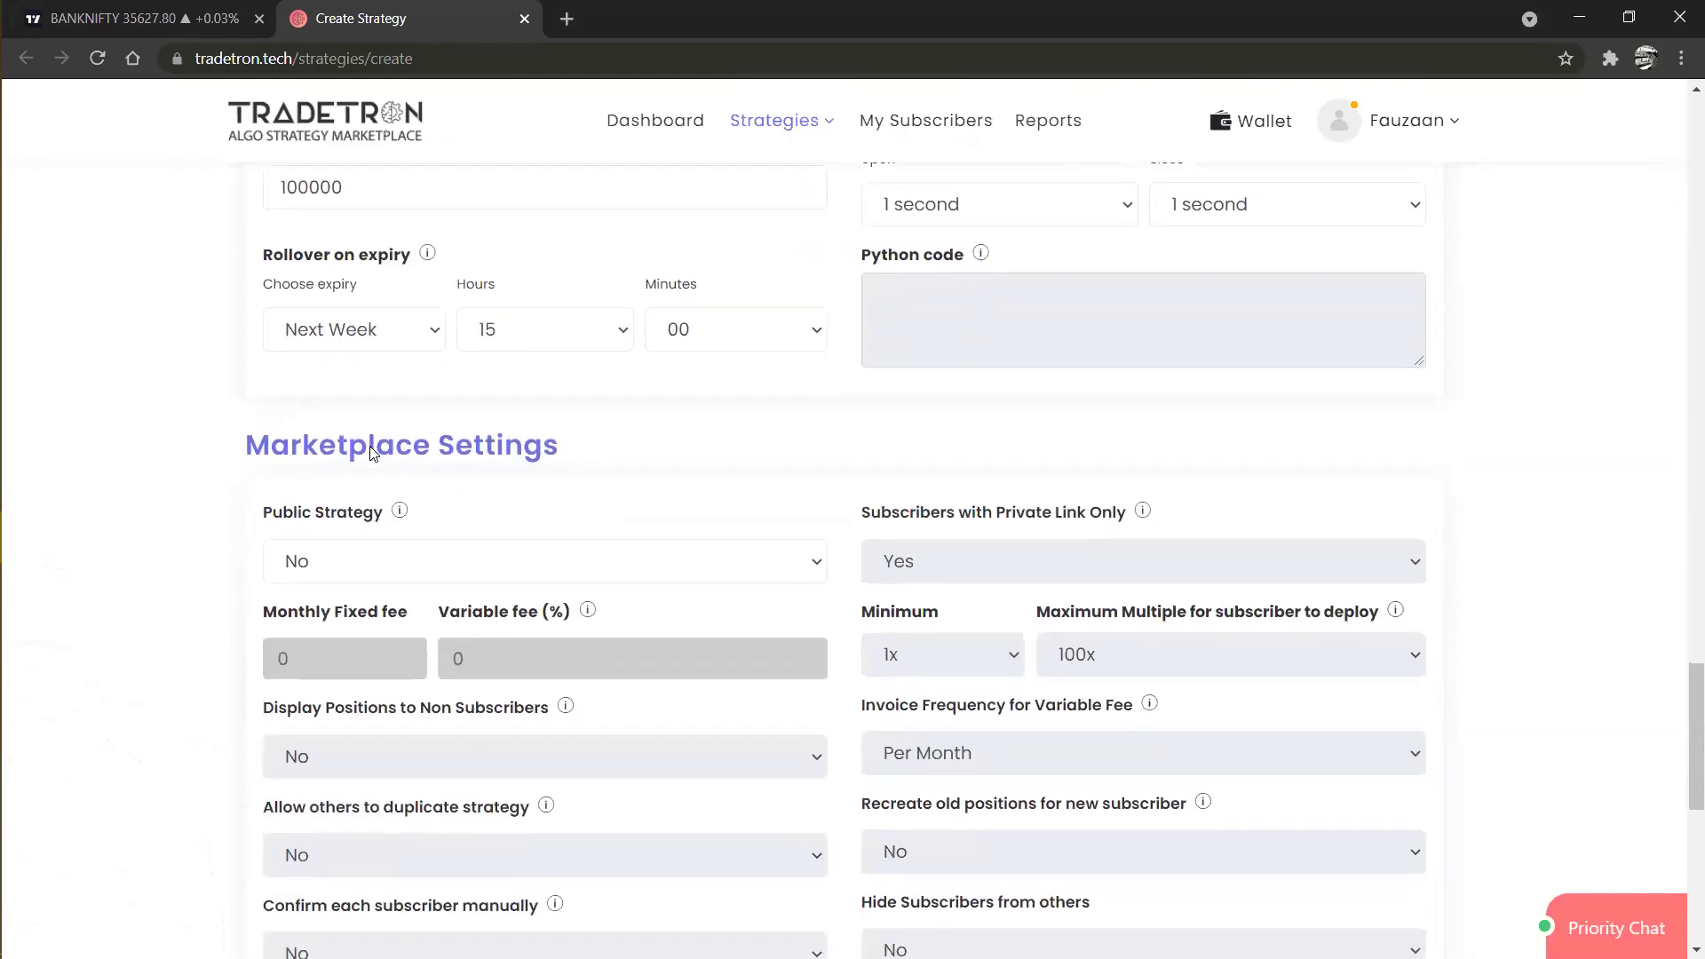
scroll(373, 454, "down", 1)
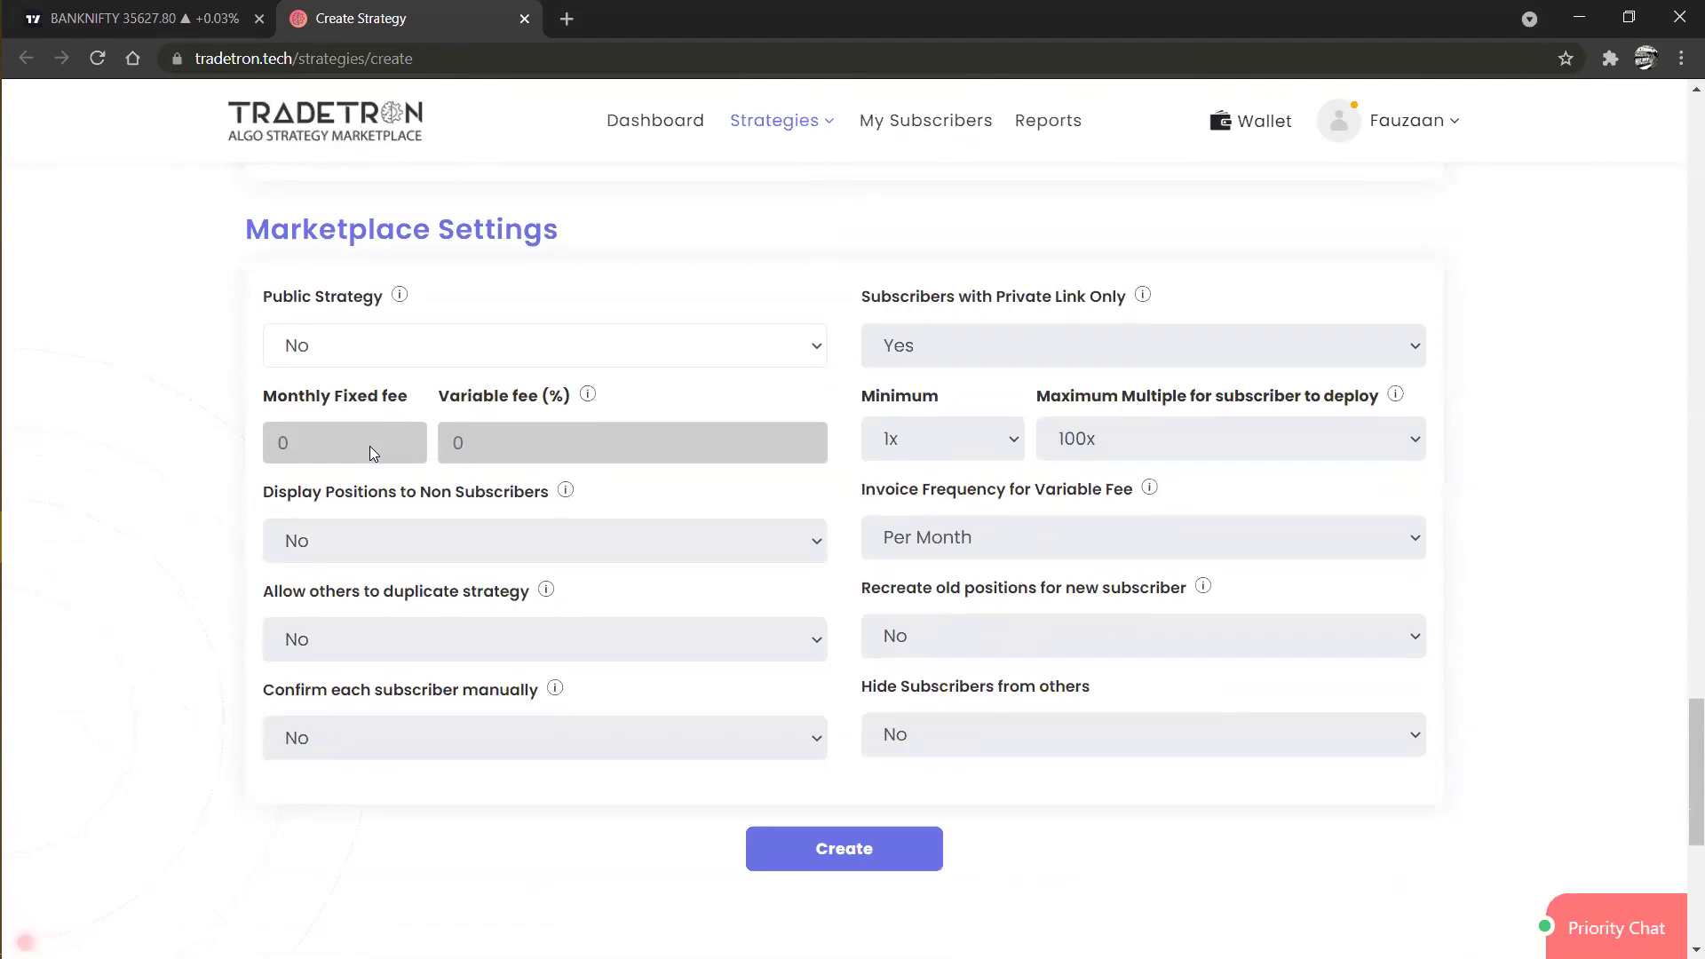
left_click(332, 355)
left_click(334, 380)
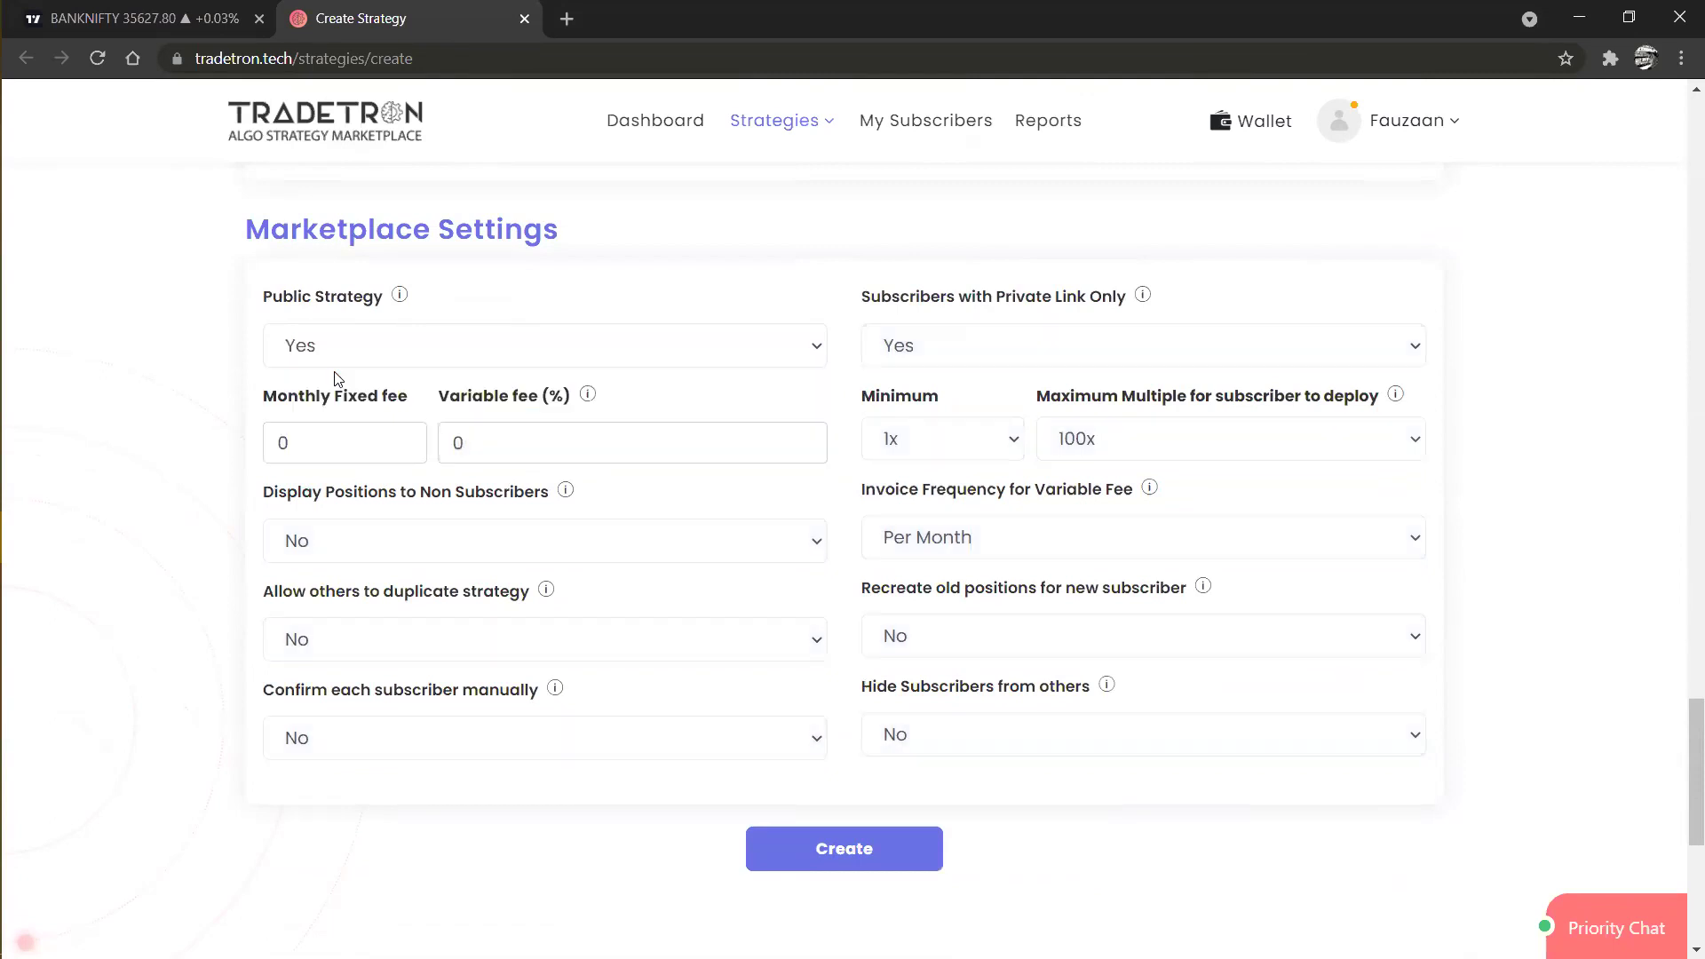
left_click(918, 346)
left_click(920, 407)
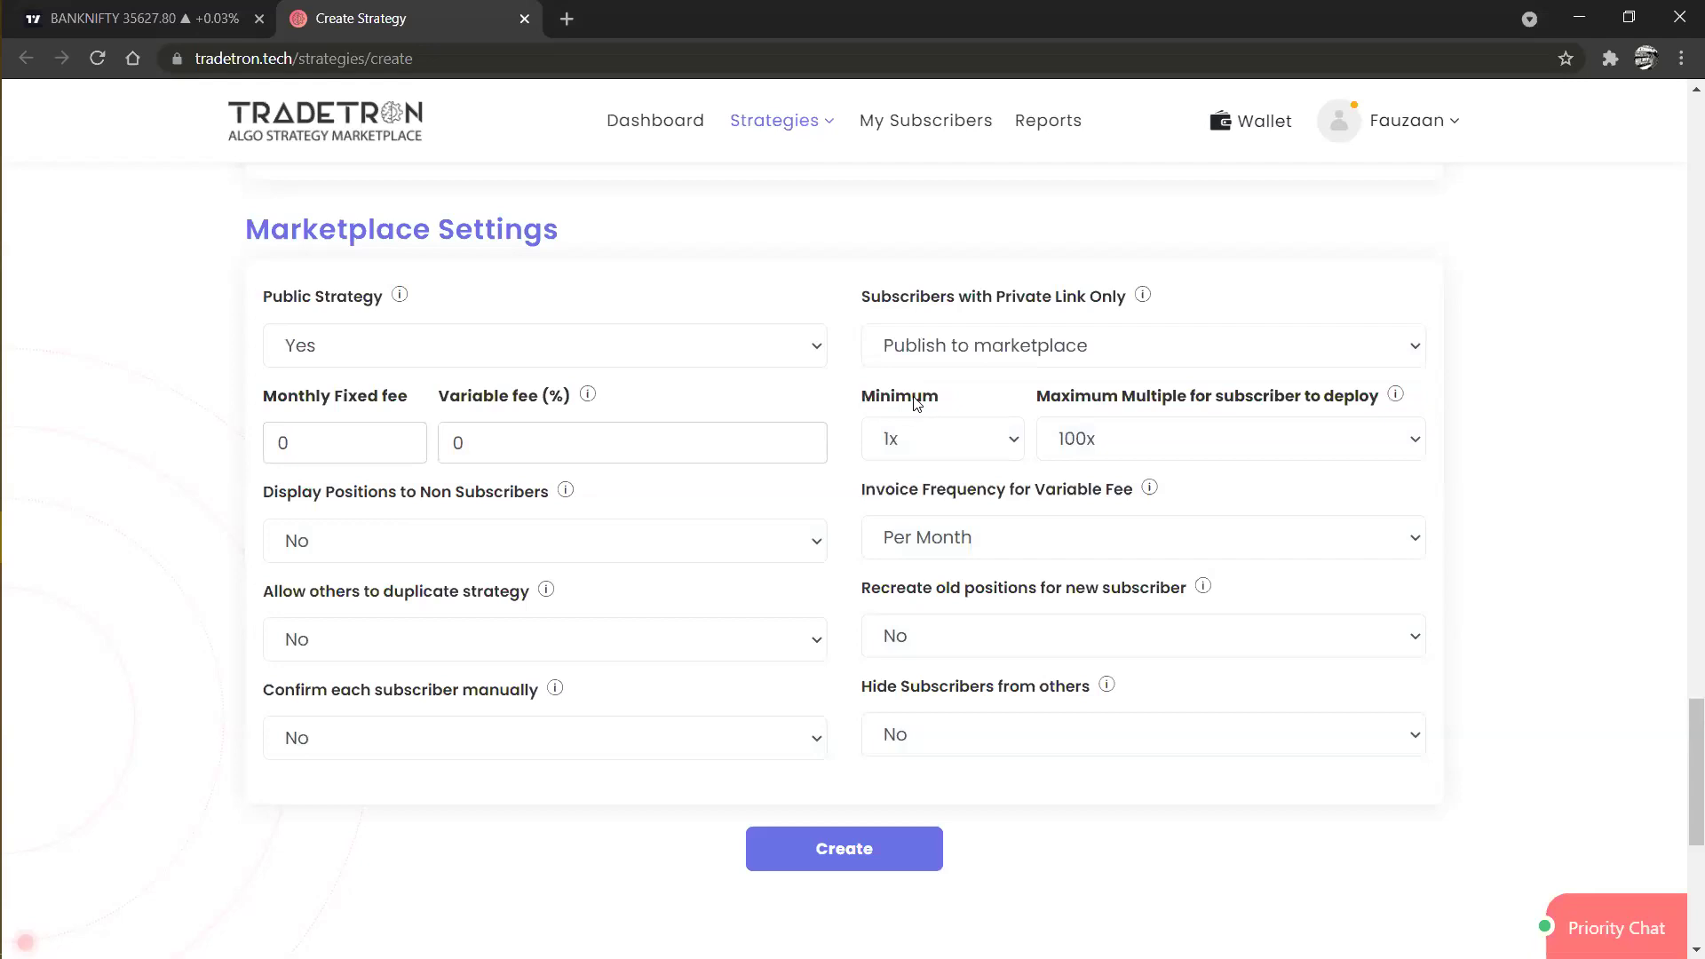
Examine the monthly fixed fee, the variable fee description and the invoice frequency options for the variable fee.
left_click(363, 450)
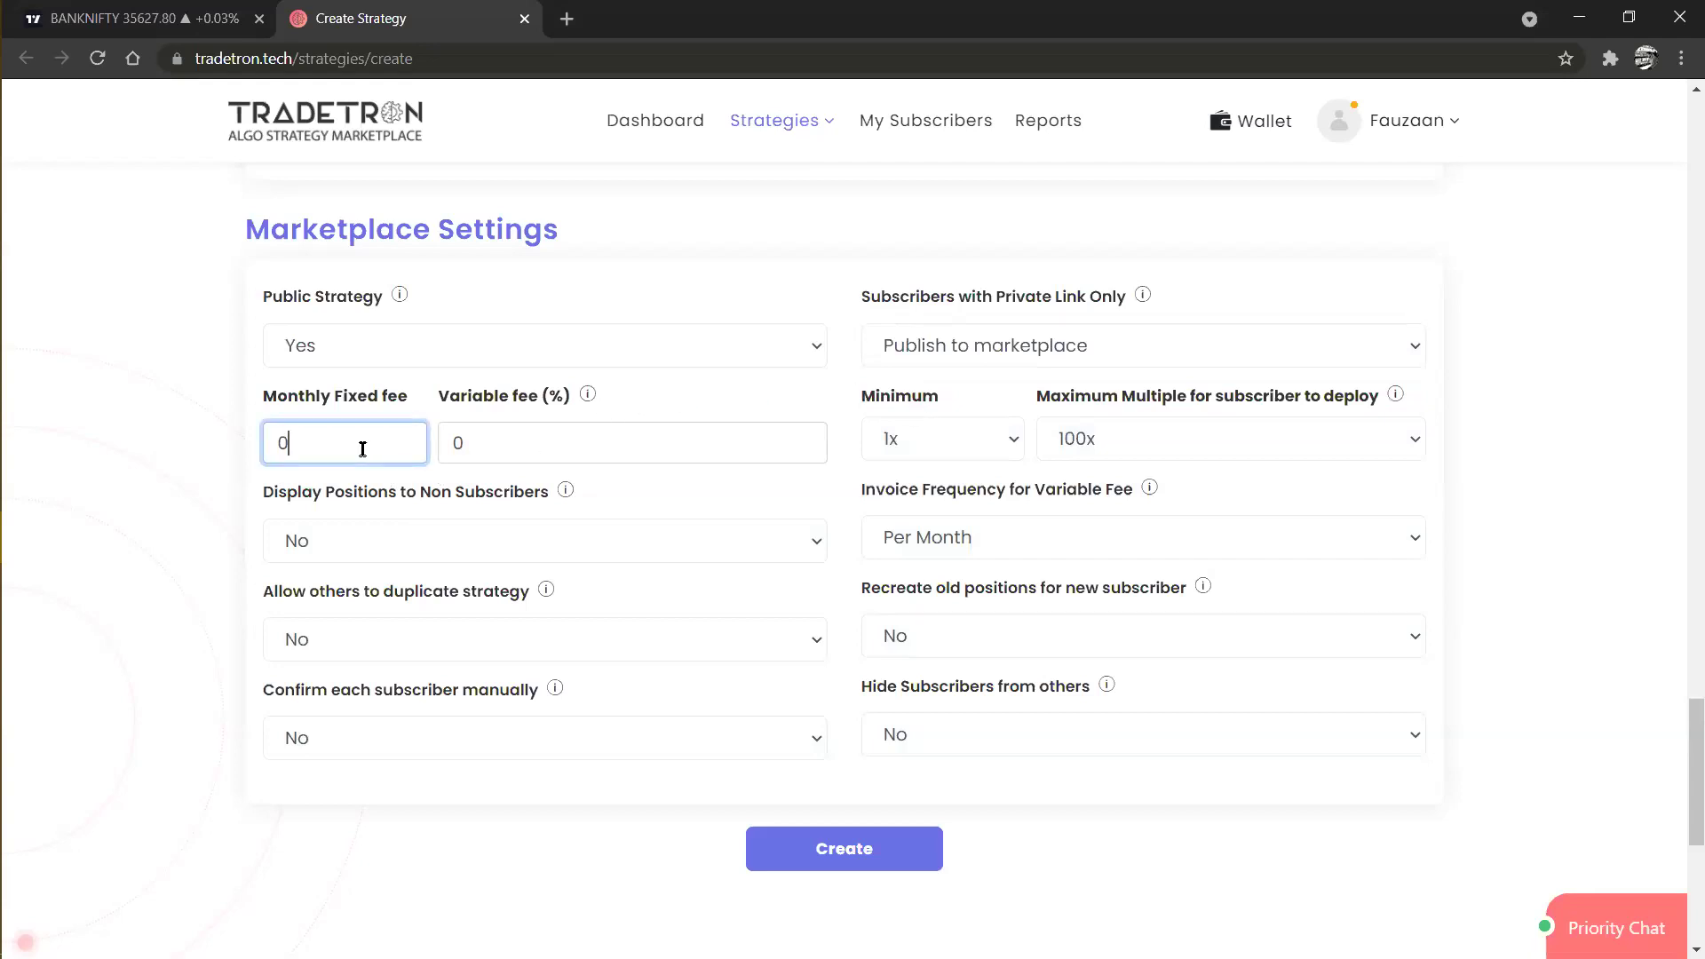
left_click(489, 439)
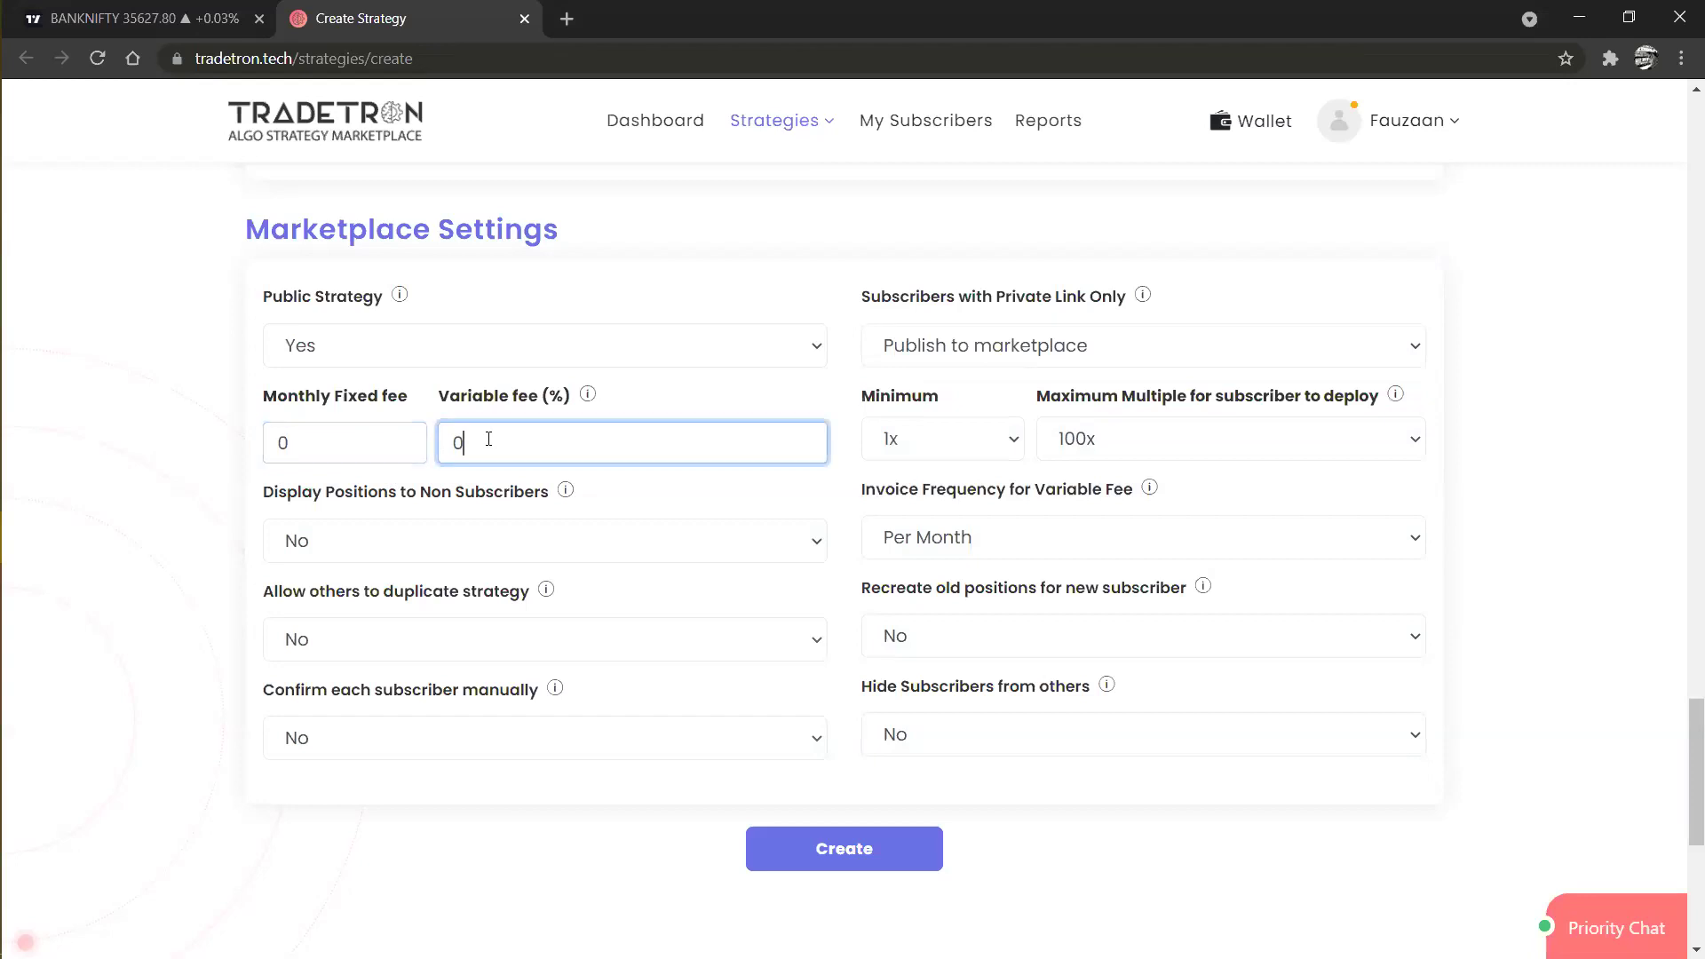
left_click(589, 395)
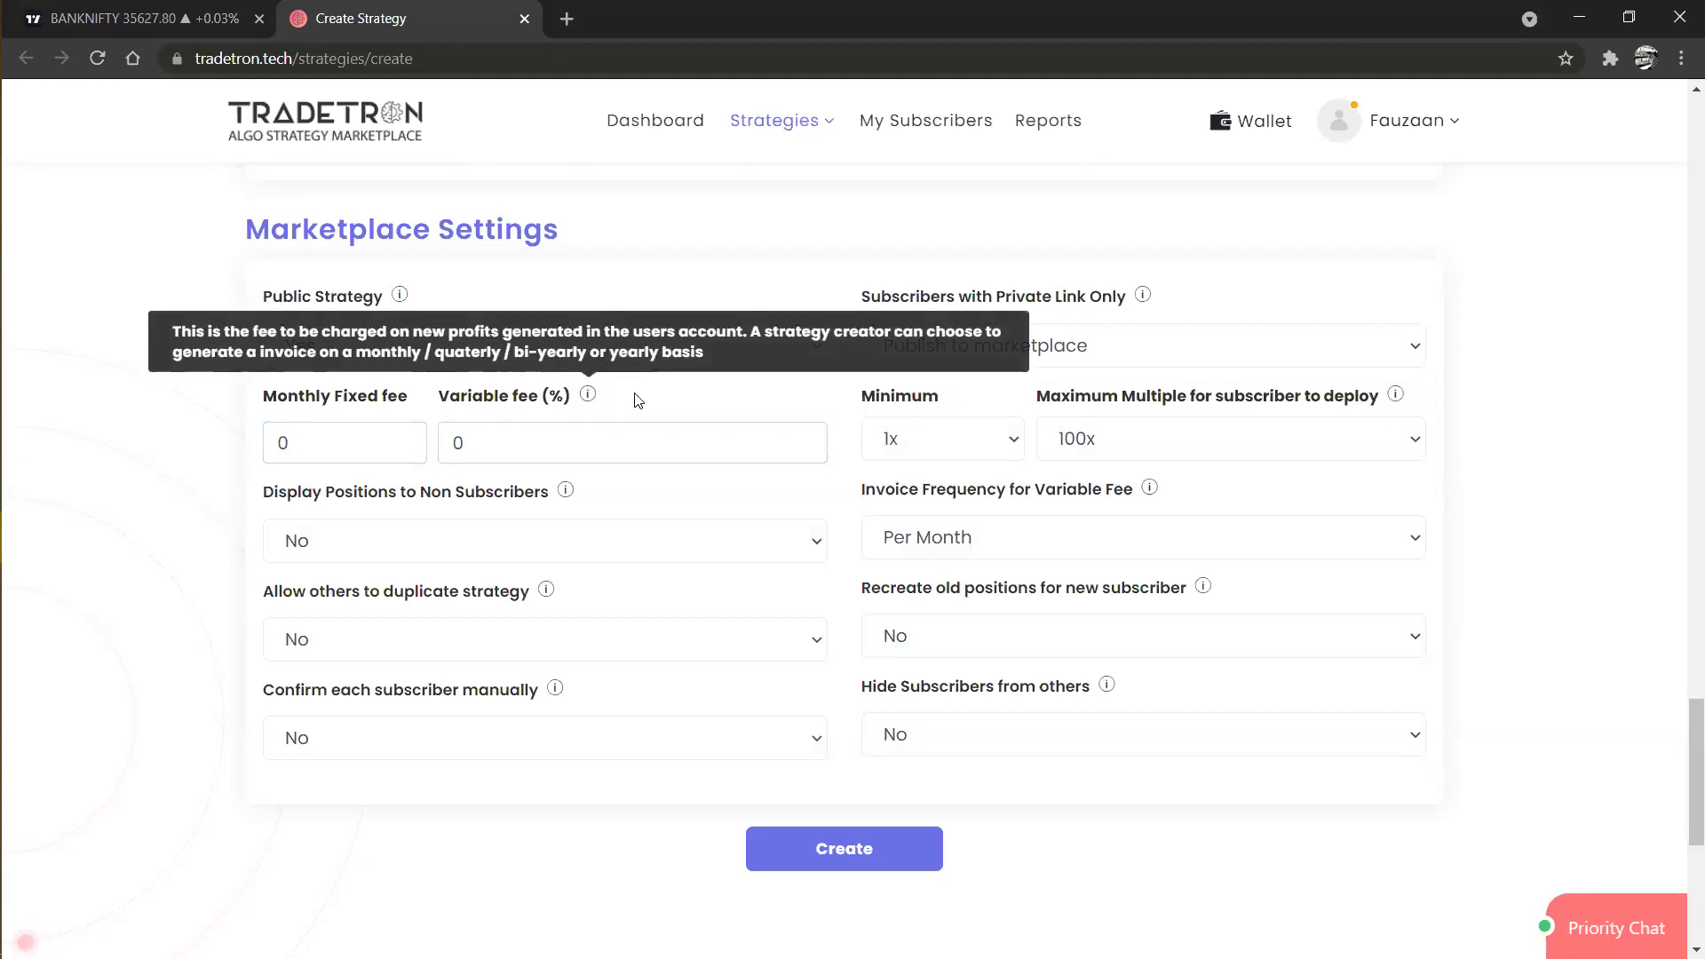
left_click(988, 531)
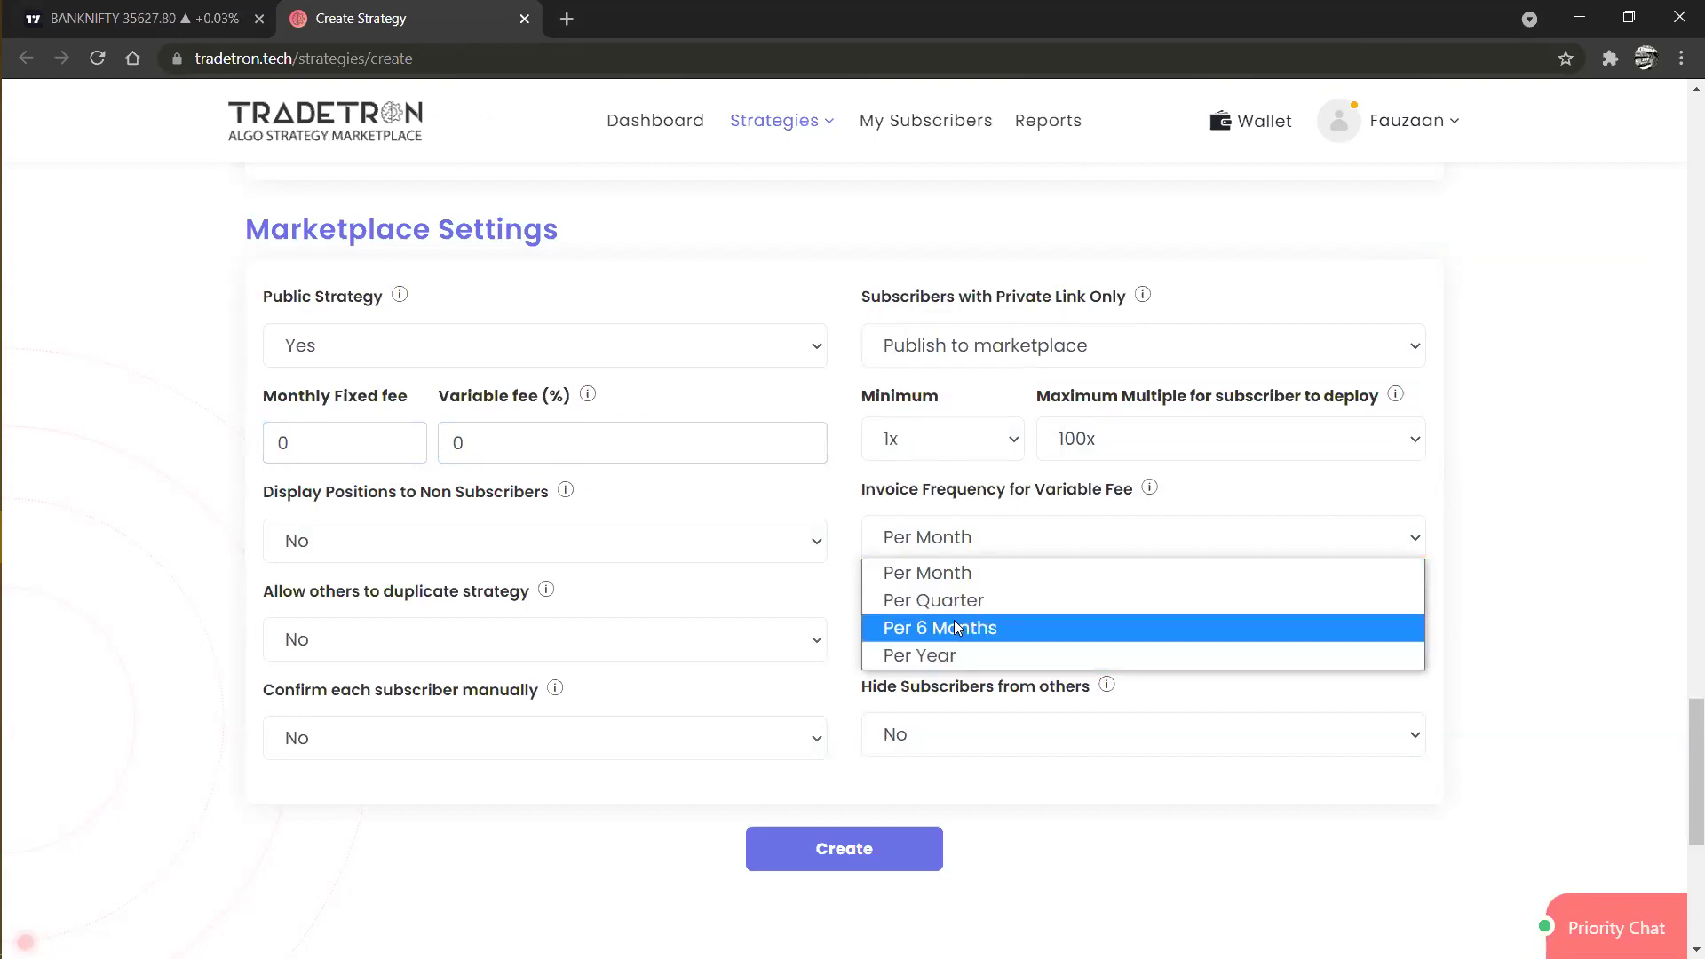
left_click(844, 522)
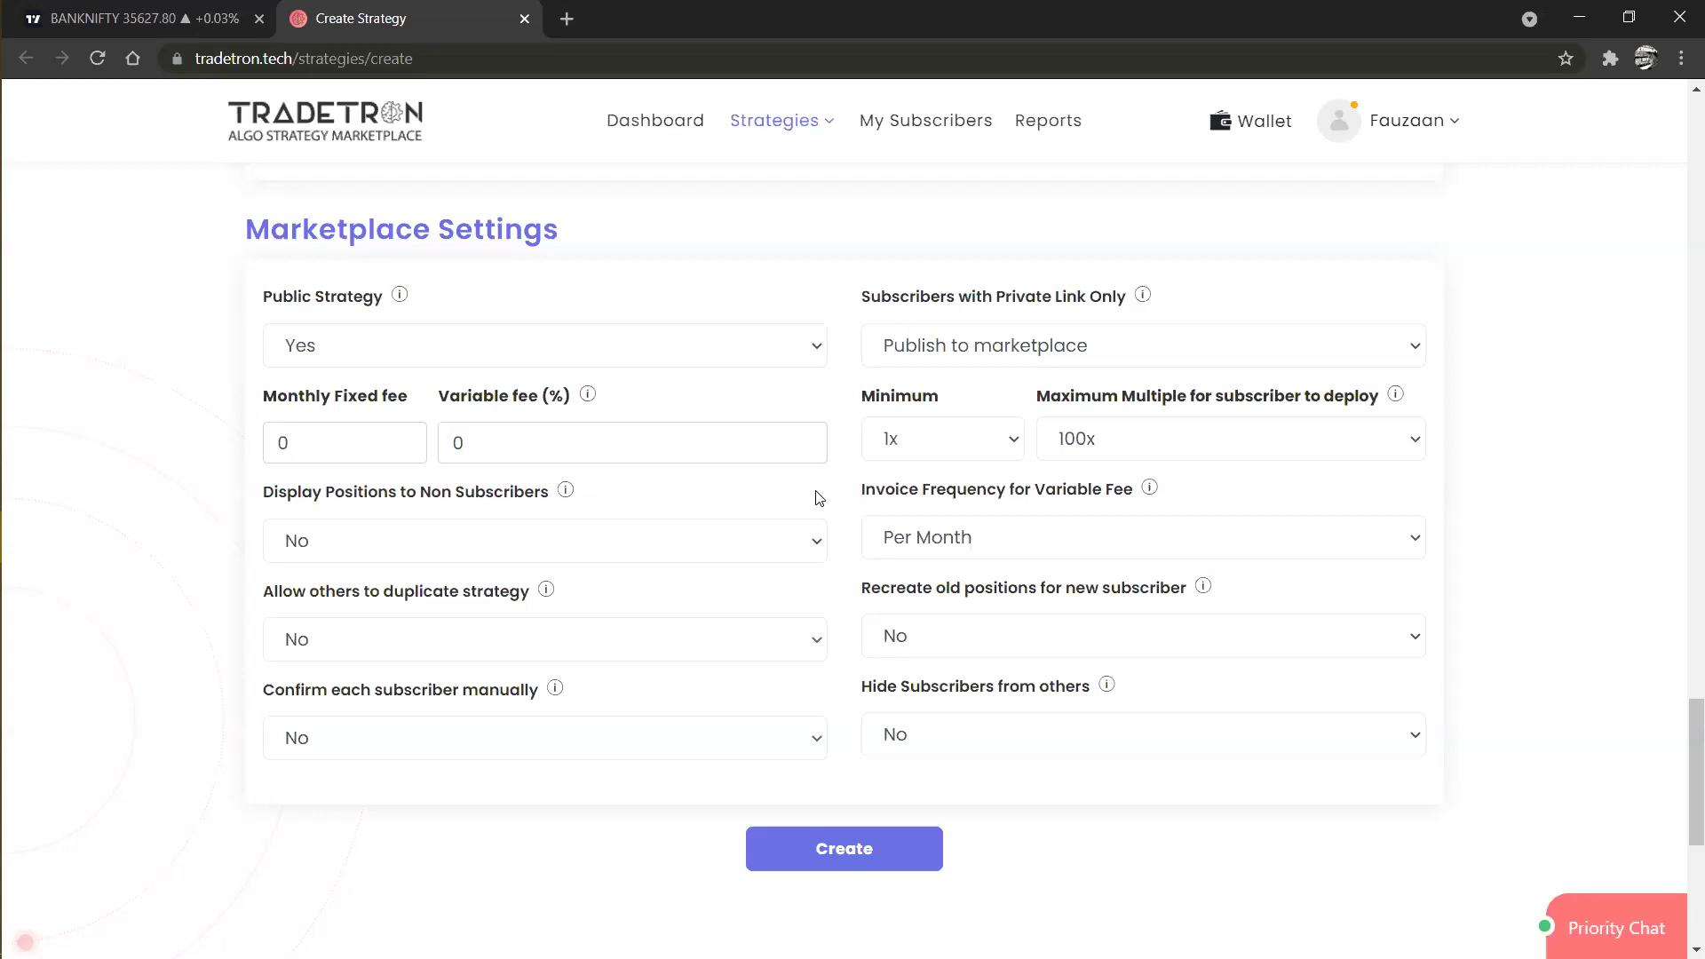
Restrict the public strategy to subscribers with the private link only.
left_click(911, 356)
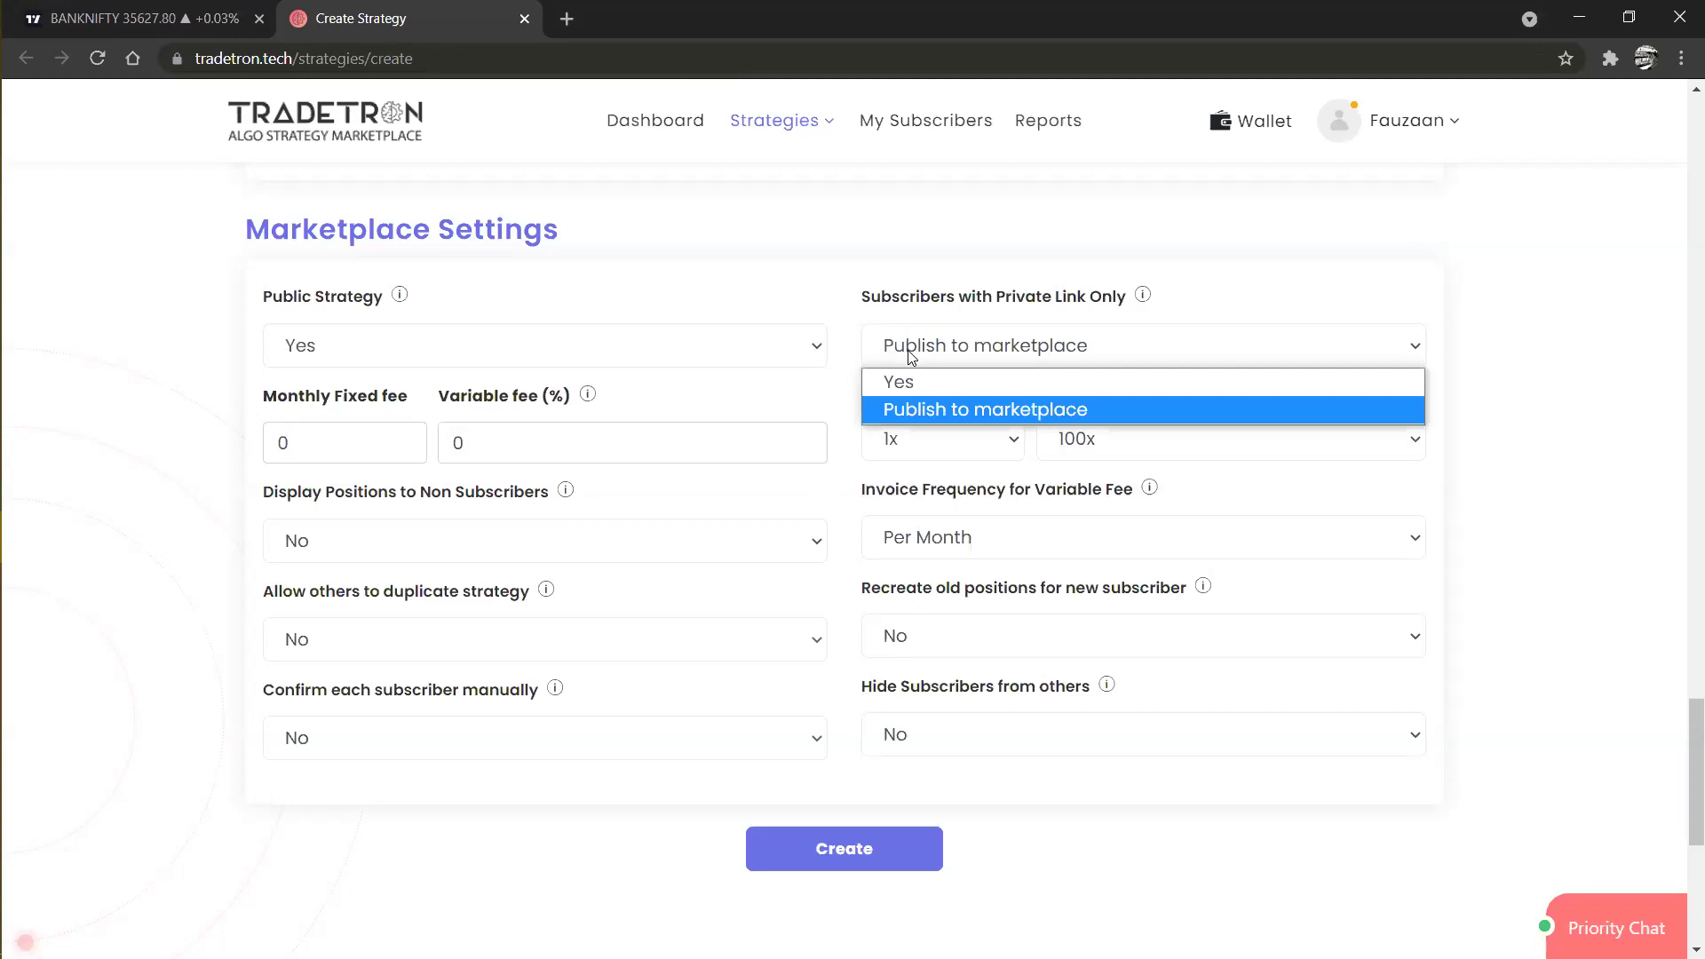
left_click(940, 393)
left_click_drag(866, 306, 1104, 312)
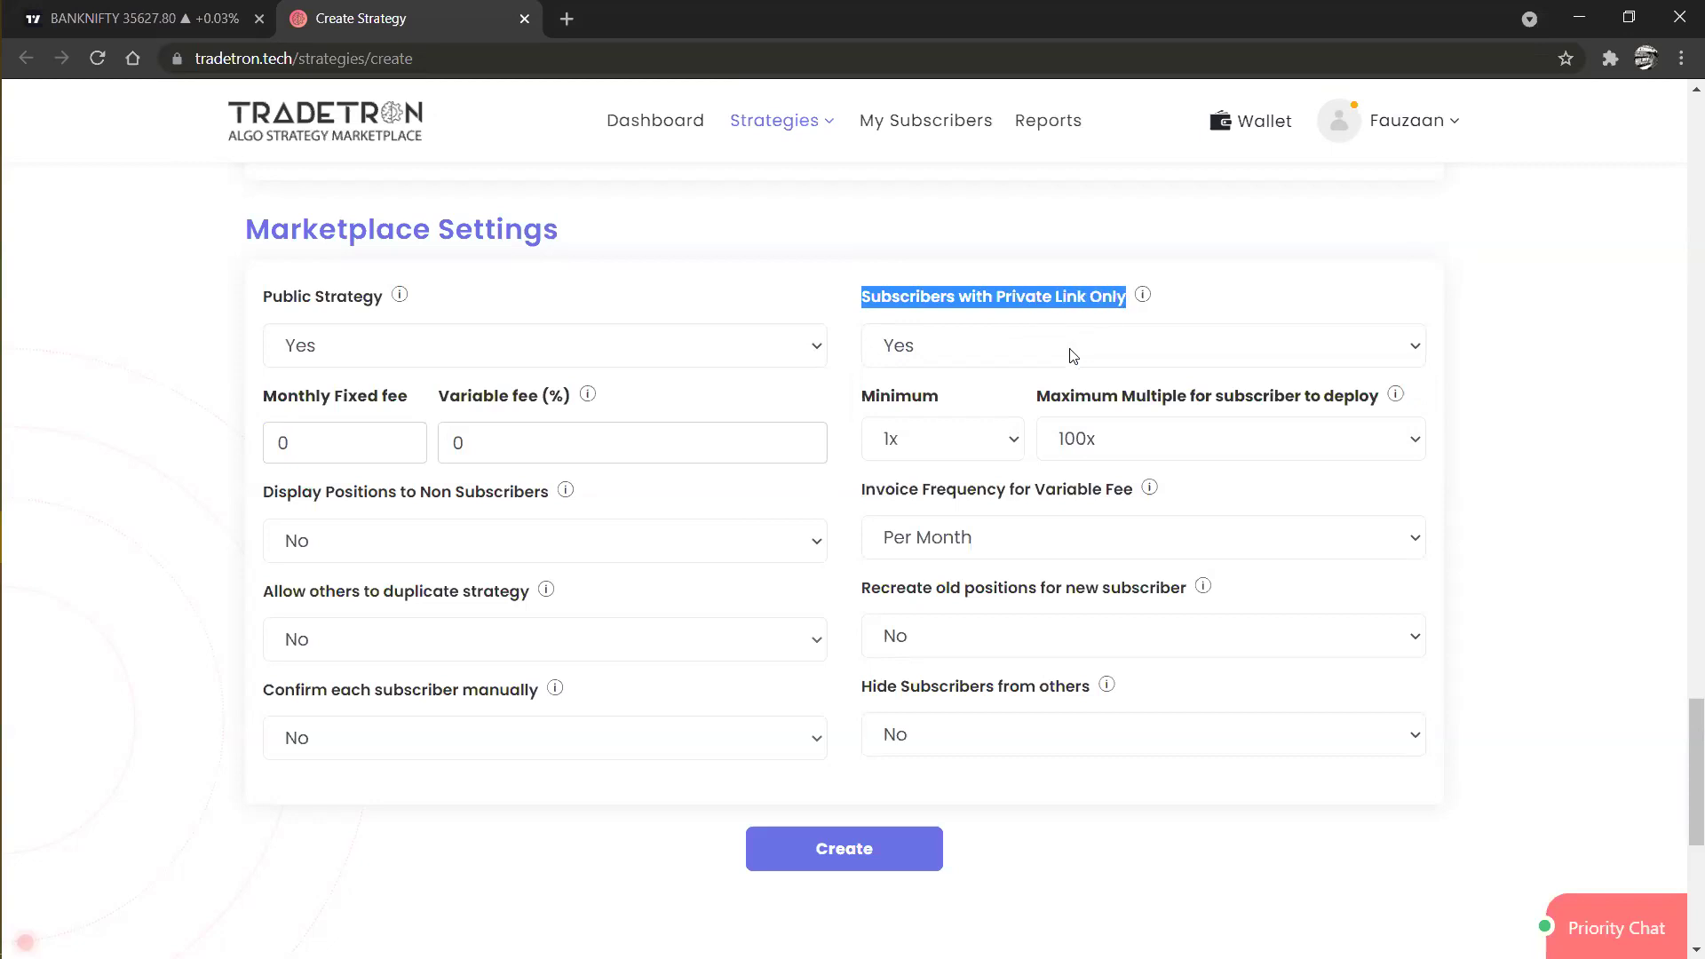
Create the strategy with the configured marketplace settings and open its deployment options.
left_click(823, 275)
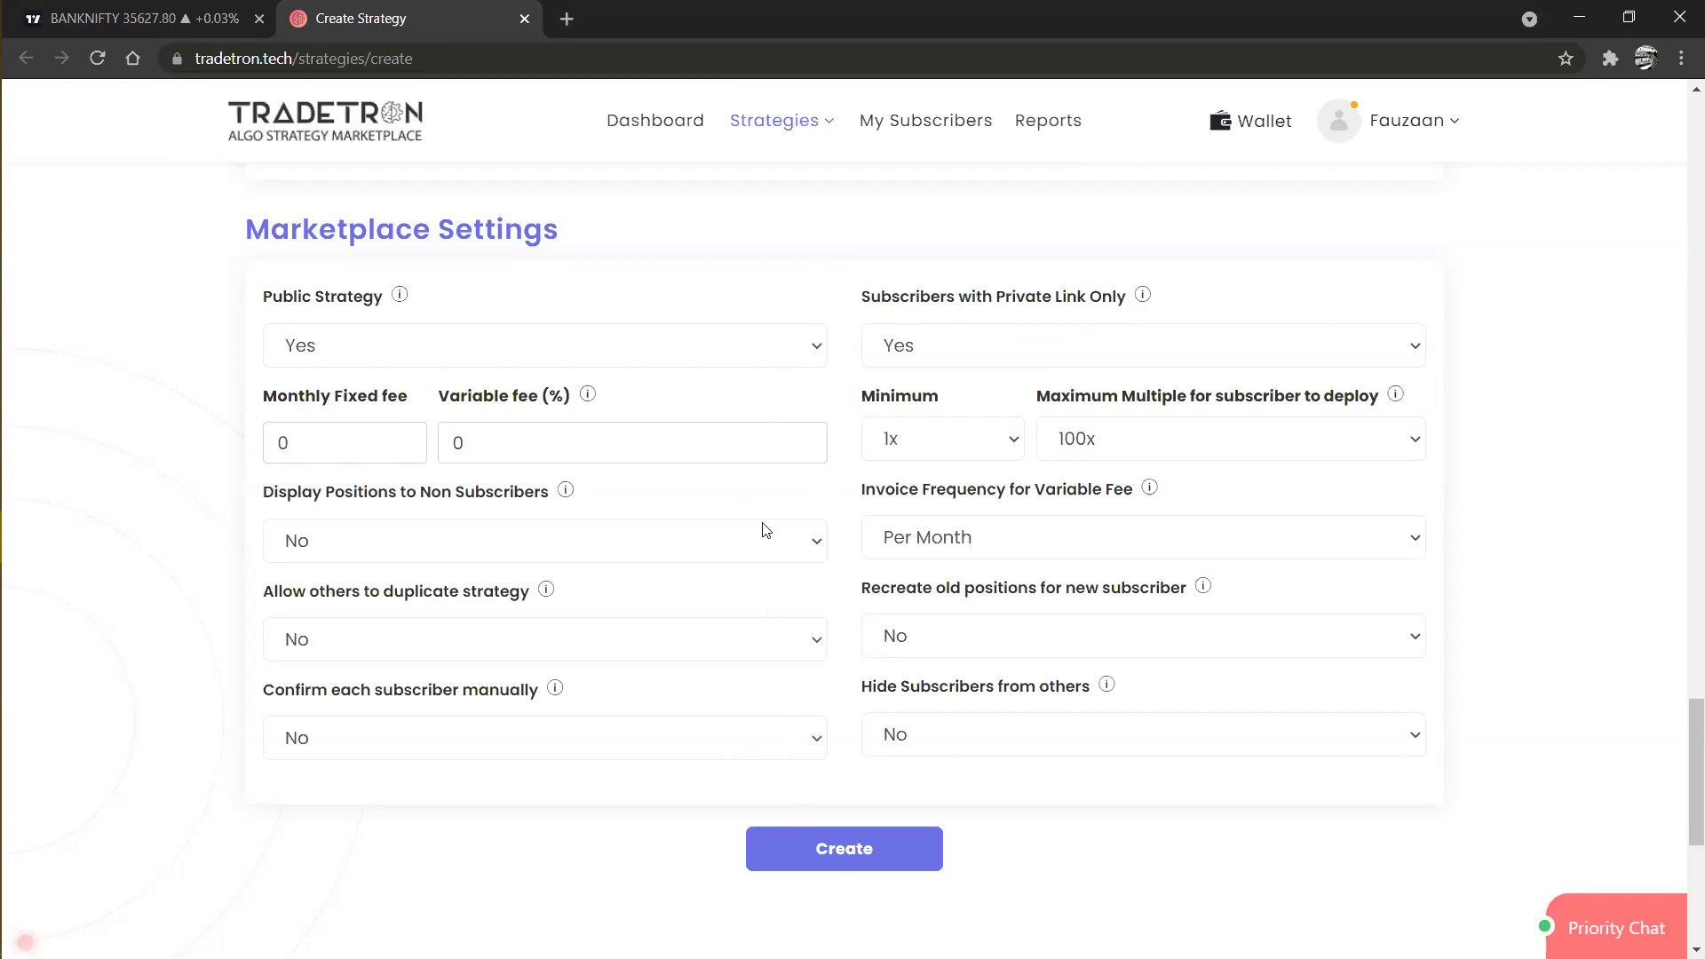
left_click(854, 855)
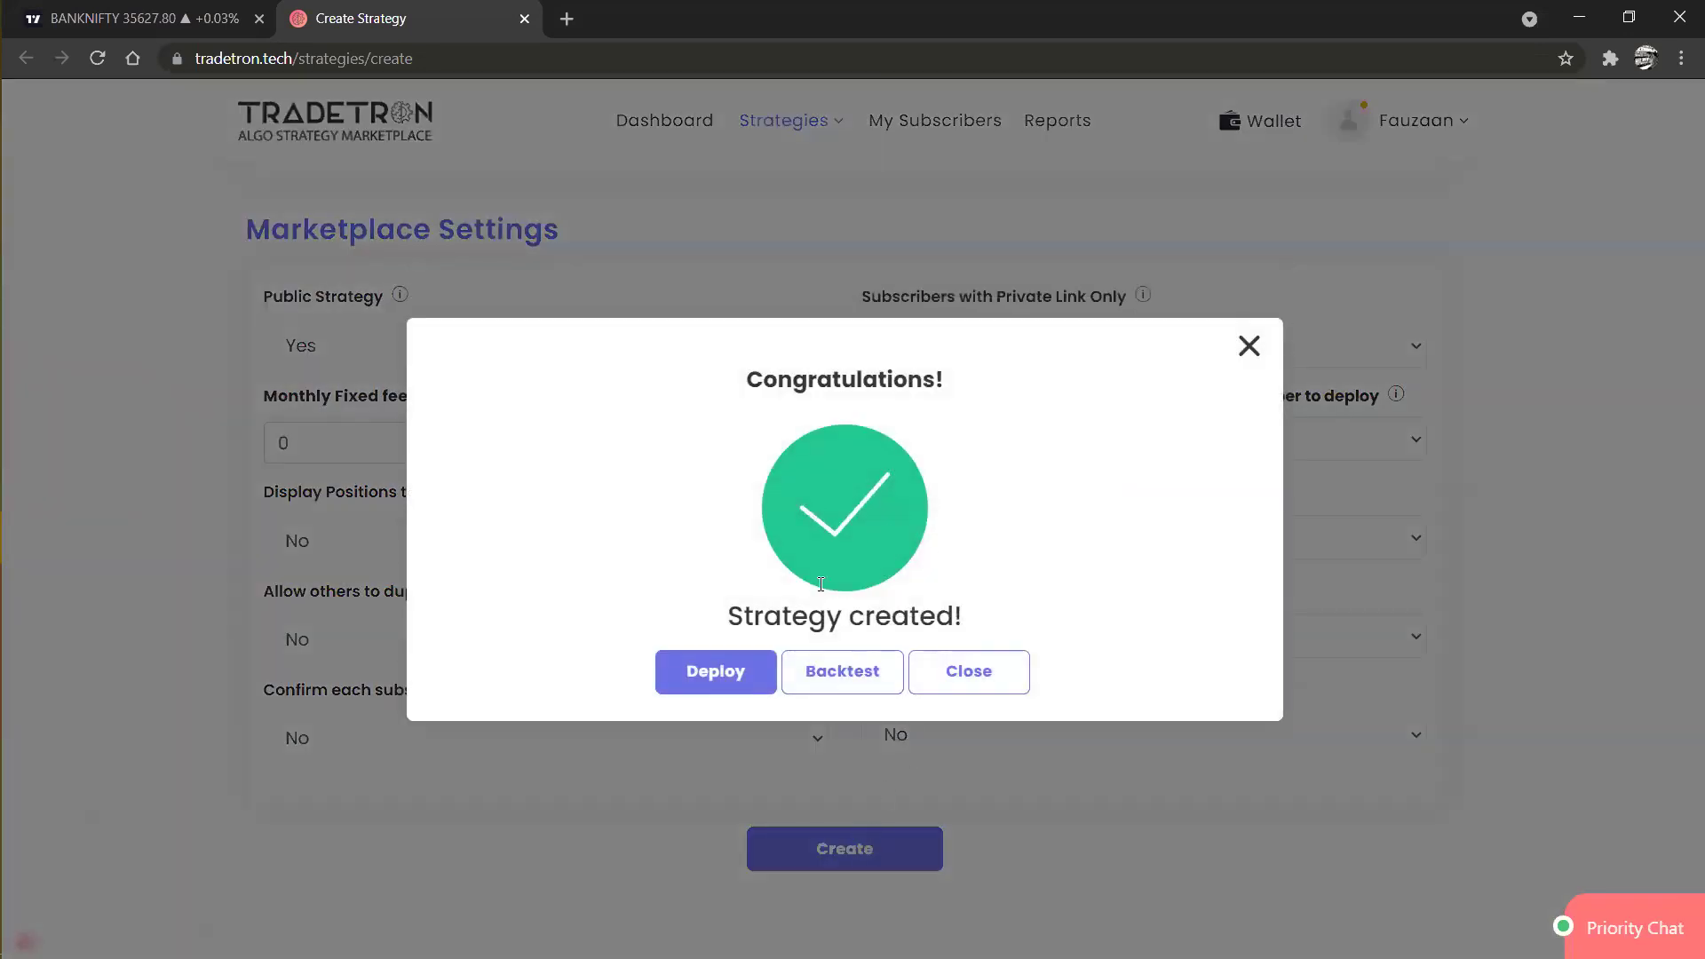
left_click(724, 678)
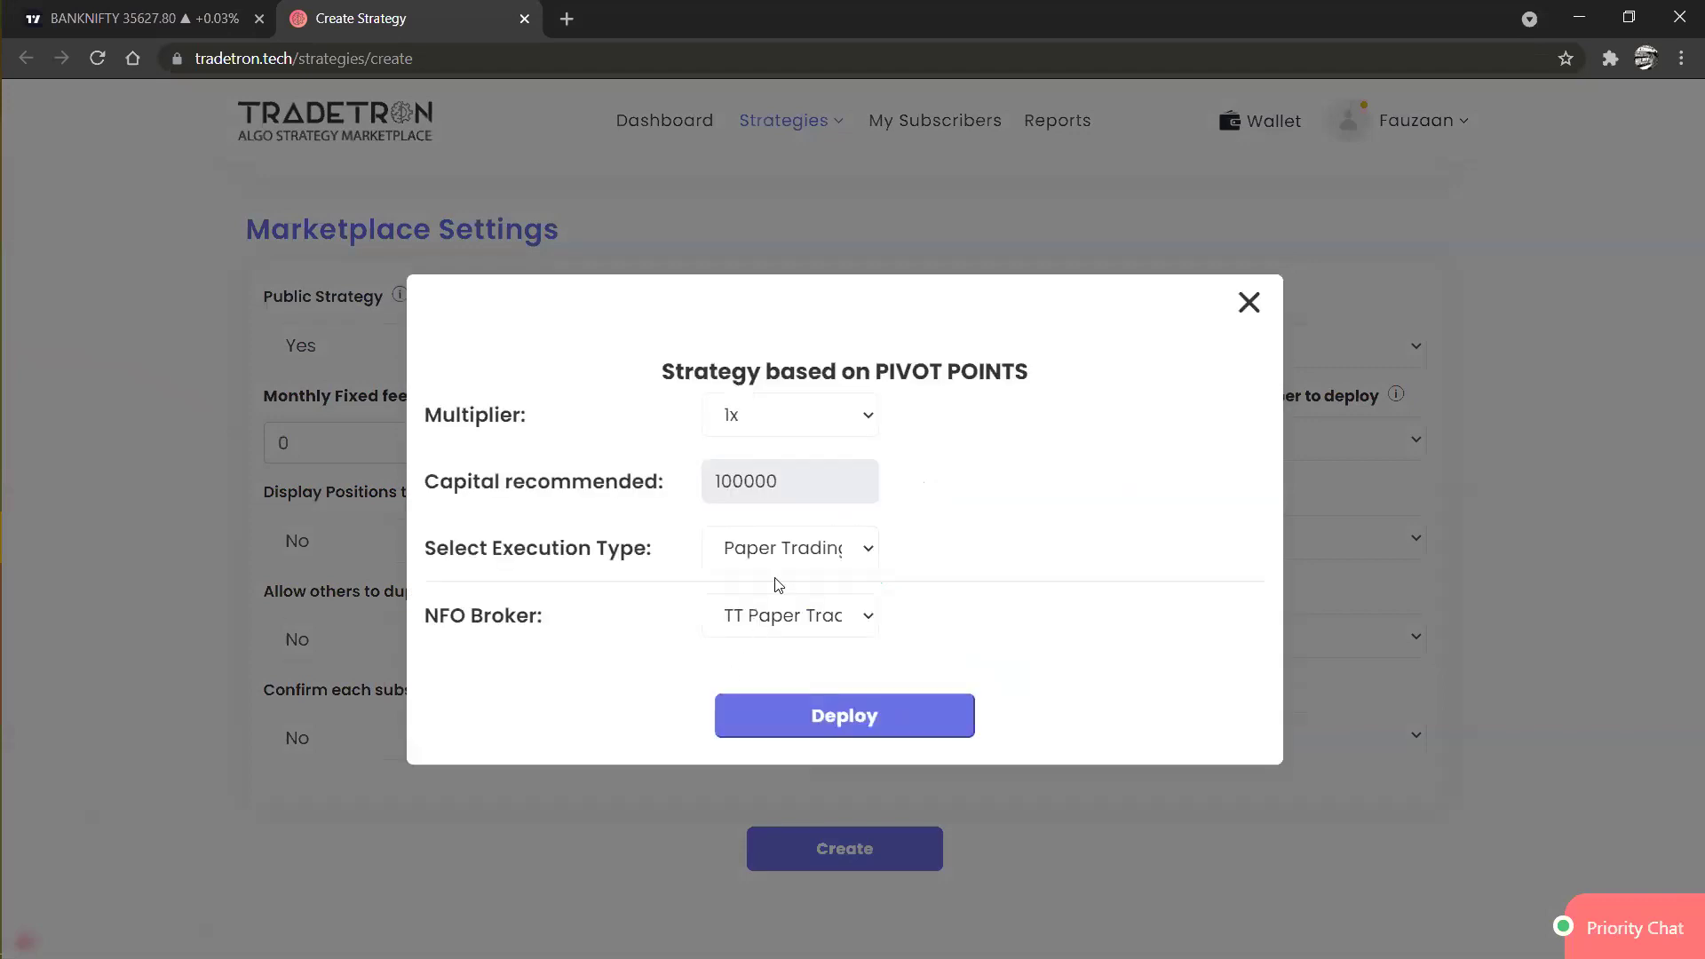
Choose Live Auto as the execution type and Fyers as the NFO broker for the deployment.
left_click(818, 563)
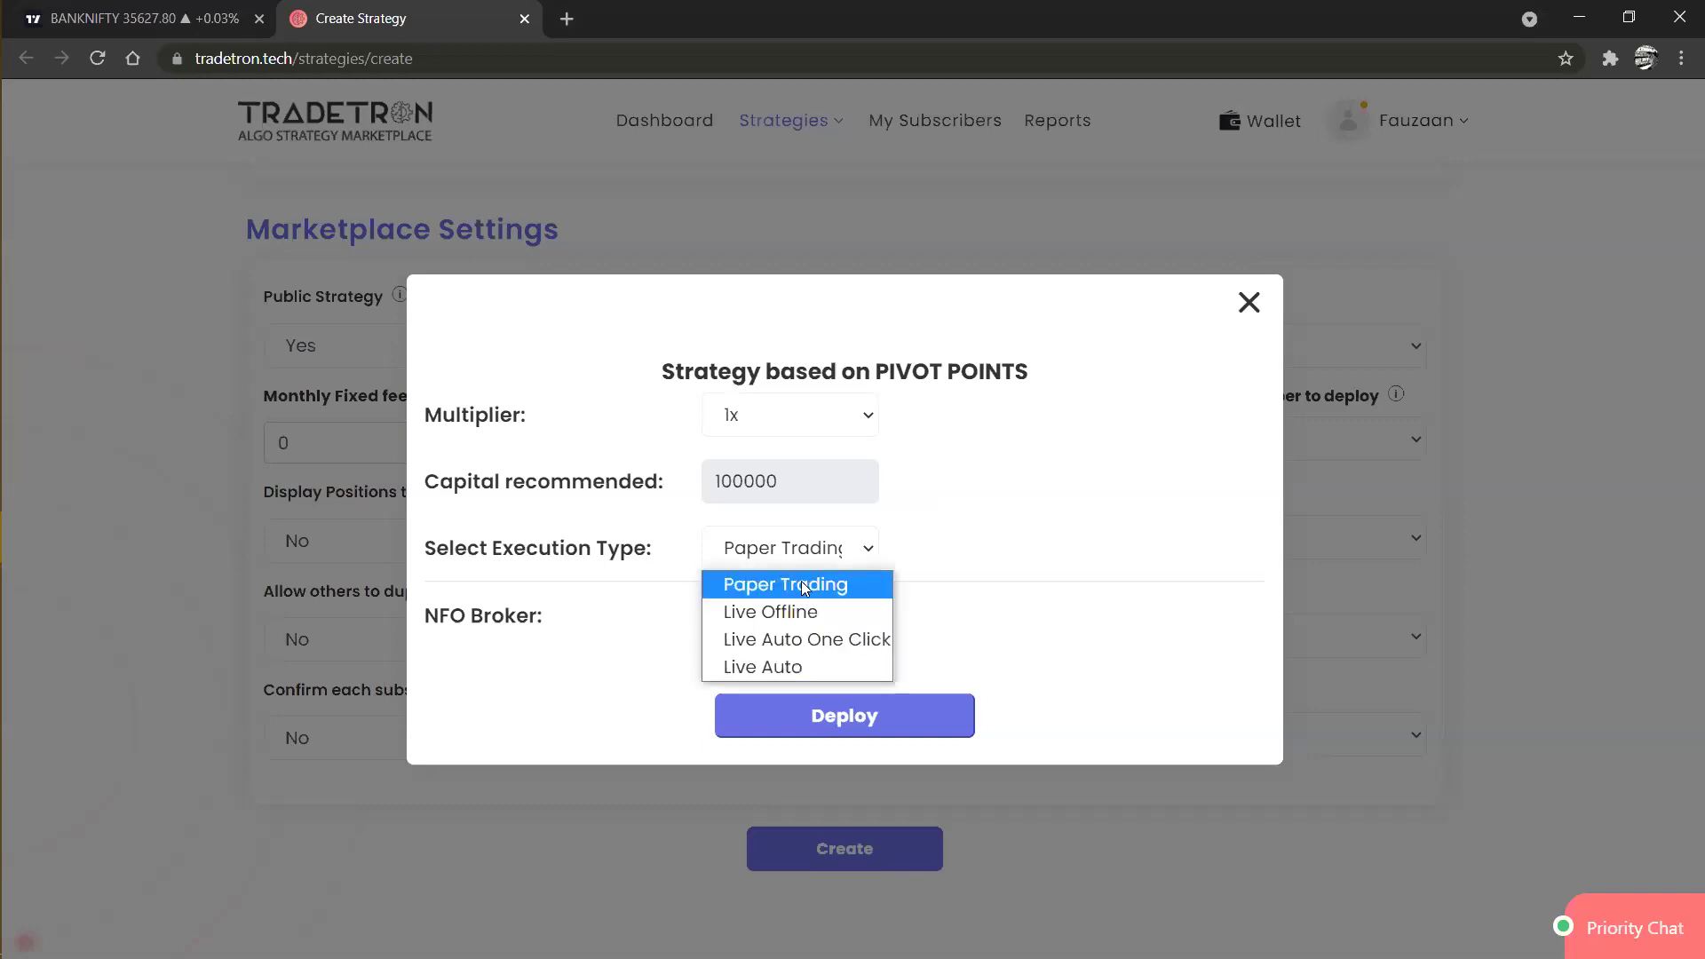
left_click(785, 668)
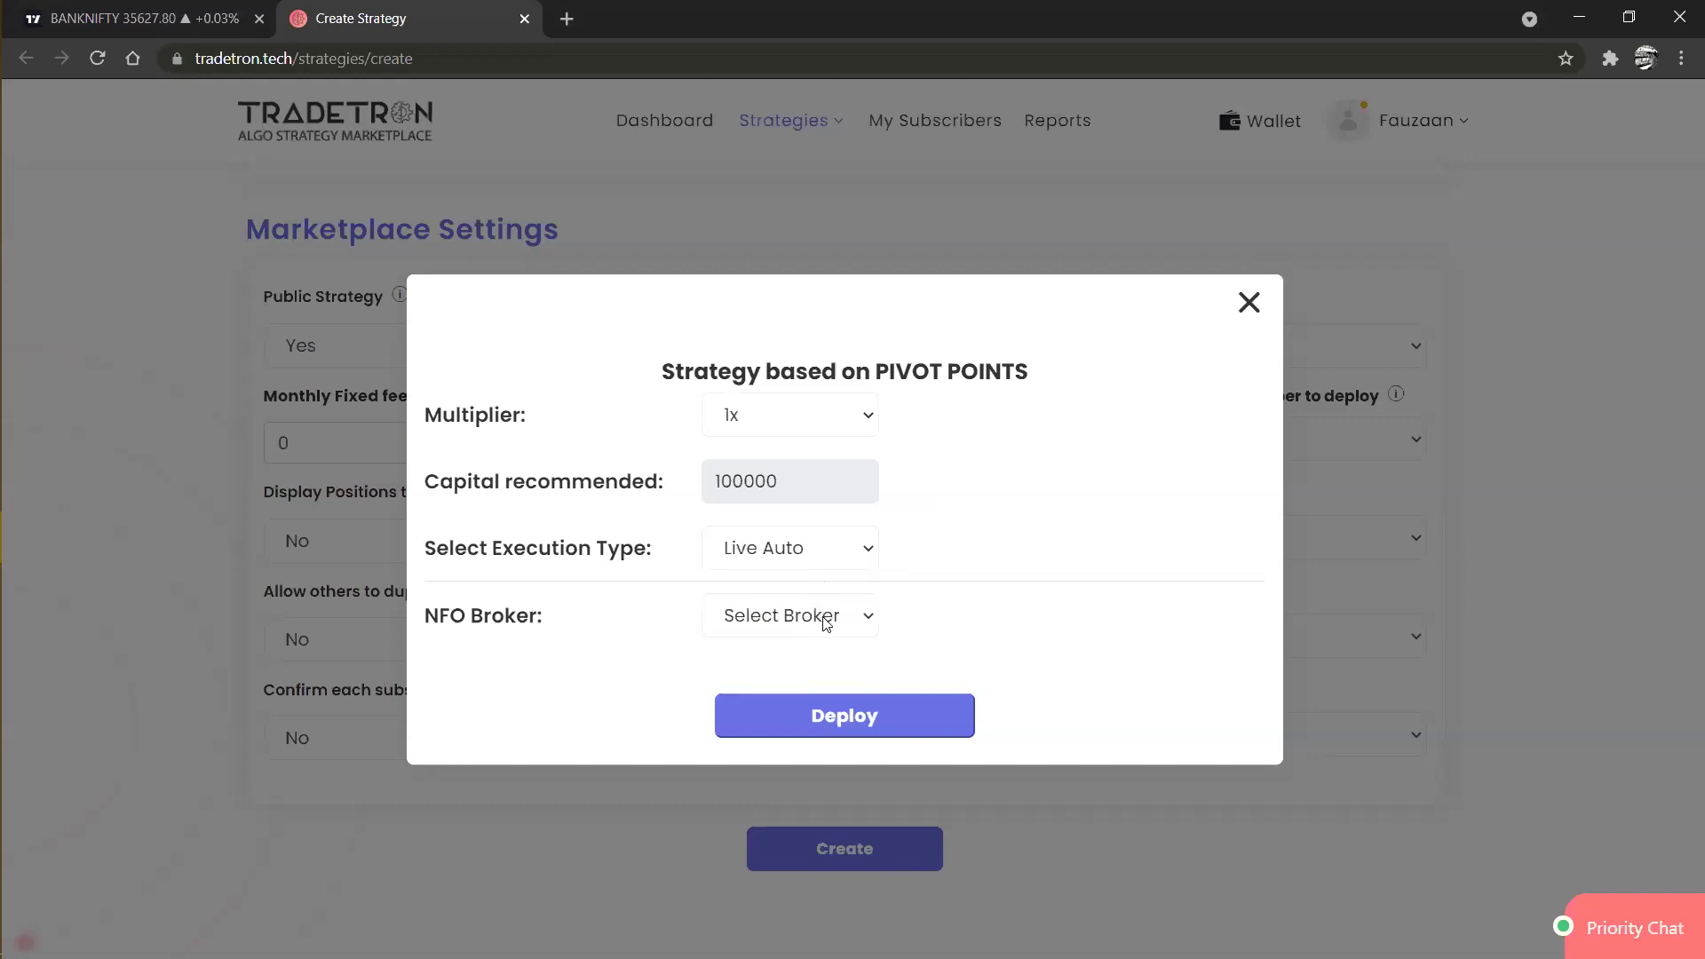
left_click(821, 619)
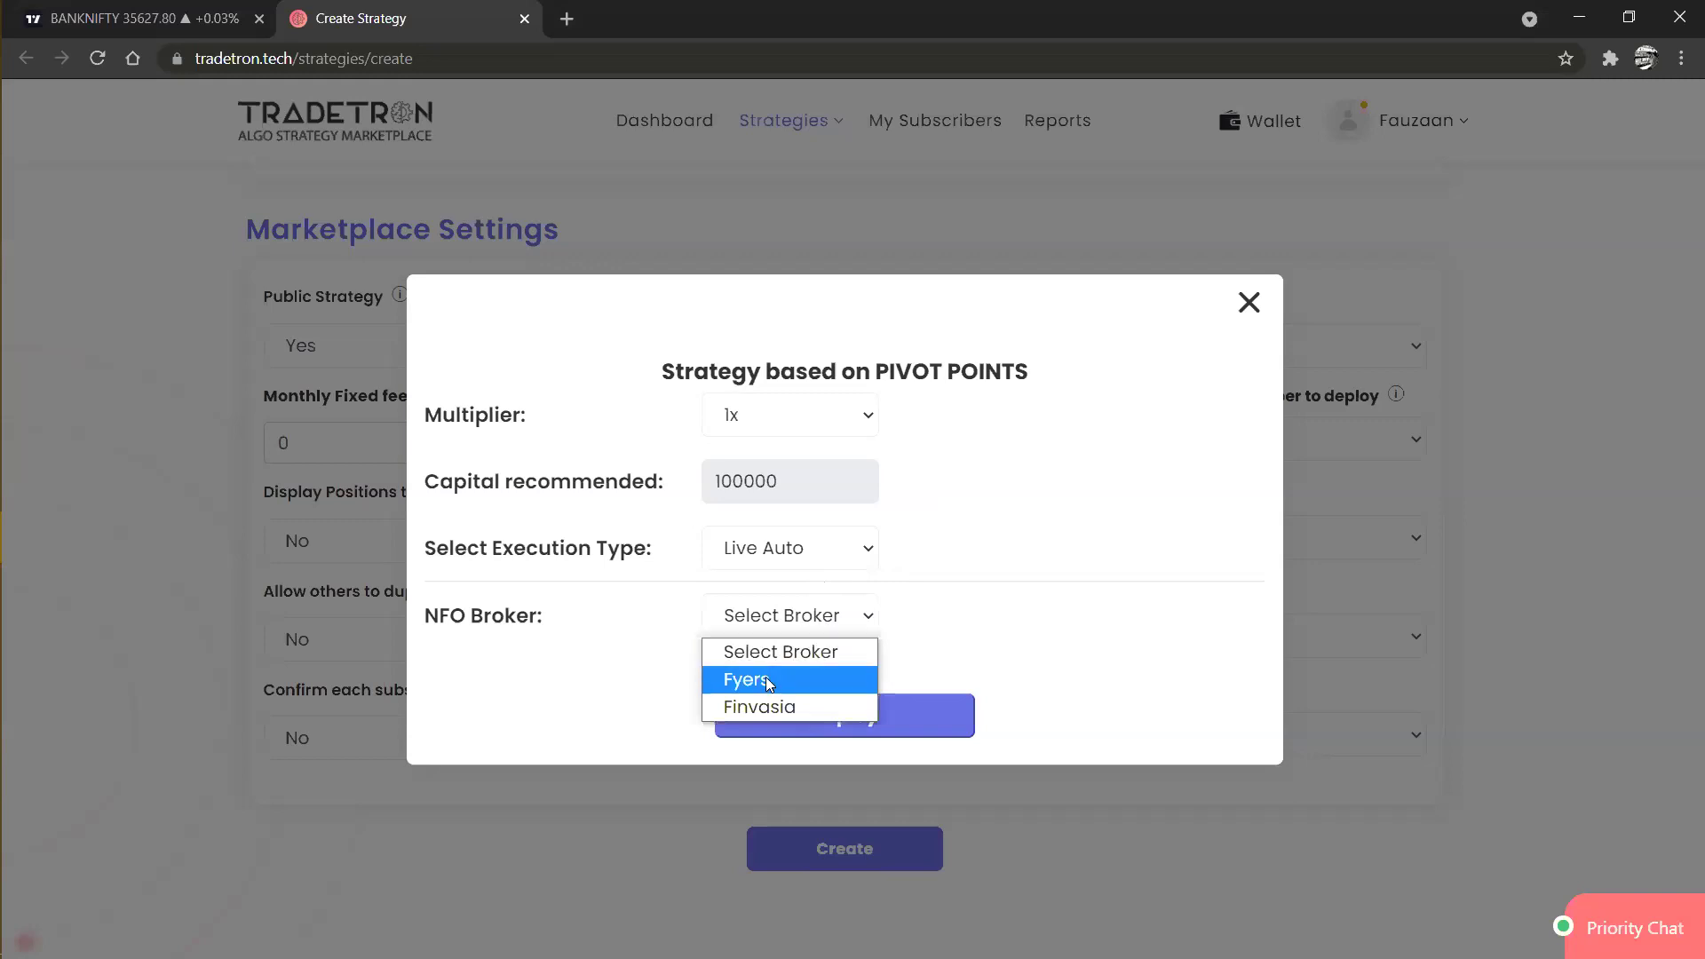
left_click(769, 684)
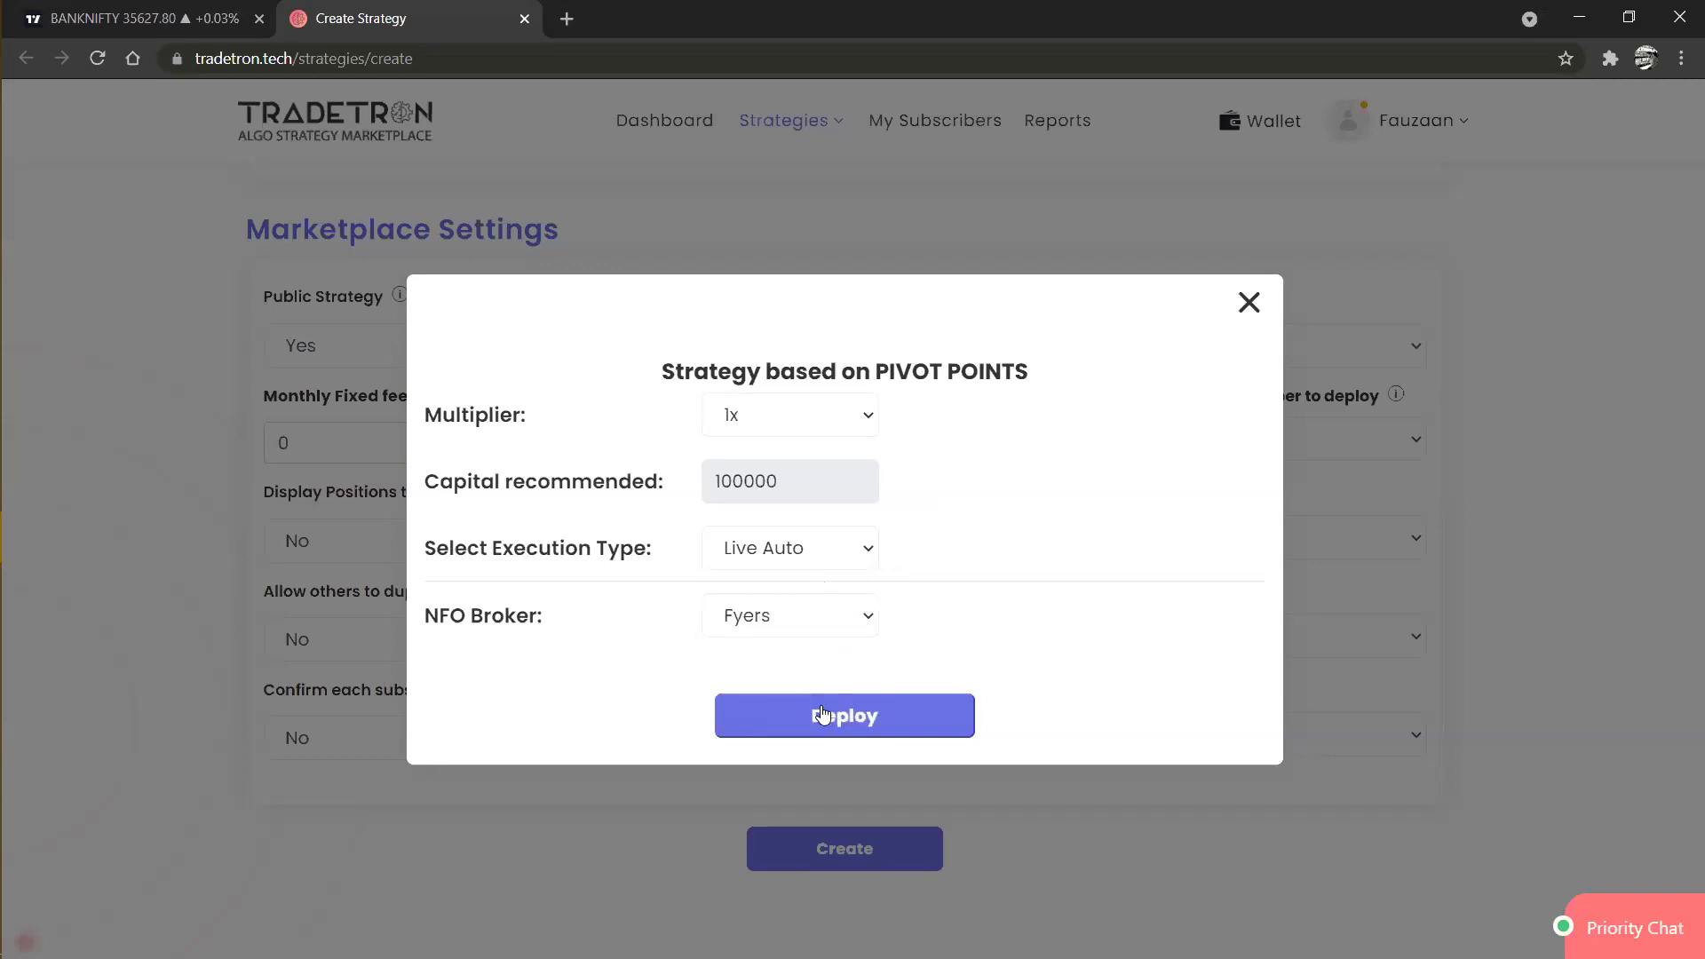
Set the execution type of the pivot points strategy's deployment to Paper Trading.
left_click(808, 560)
left_click(804, 584)
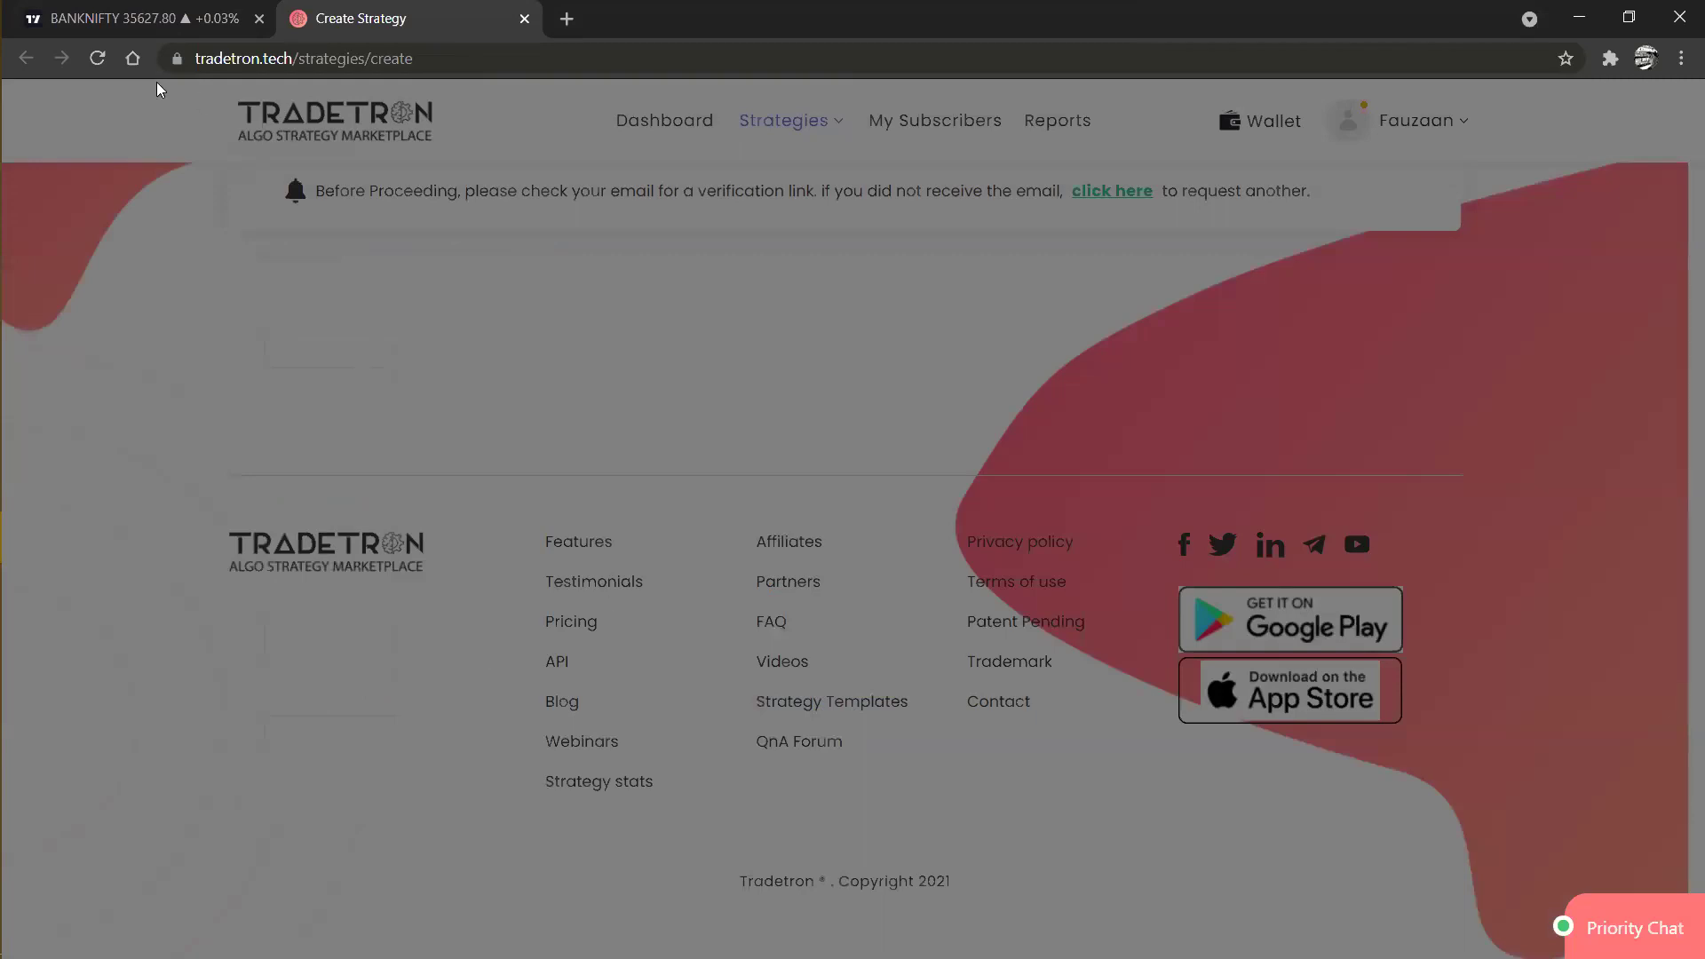
left_click(203, 29)
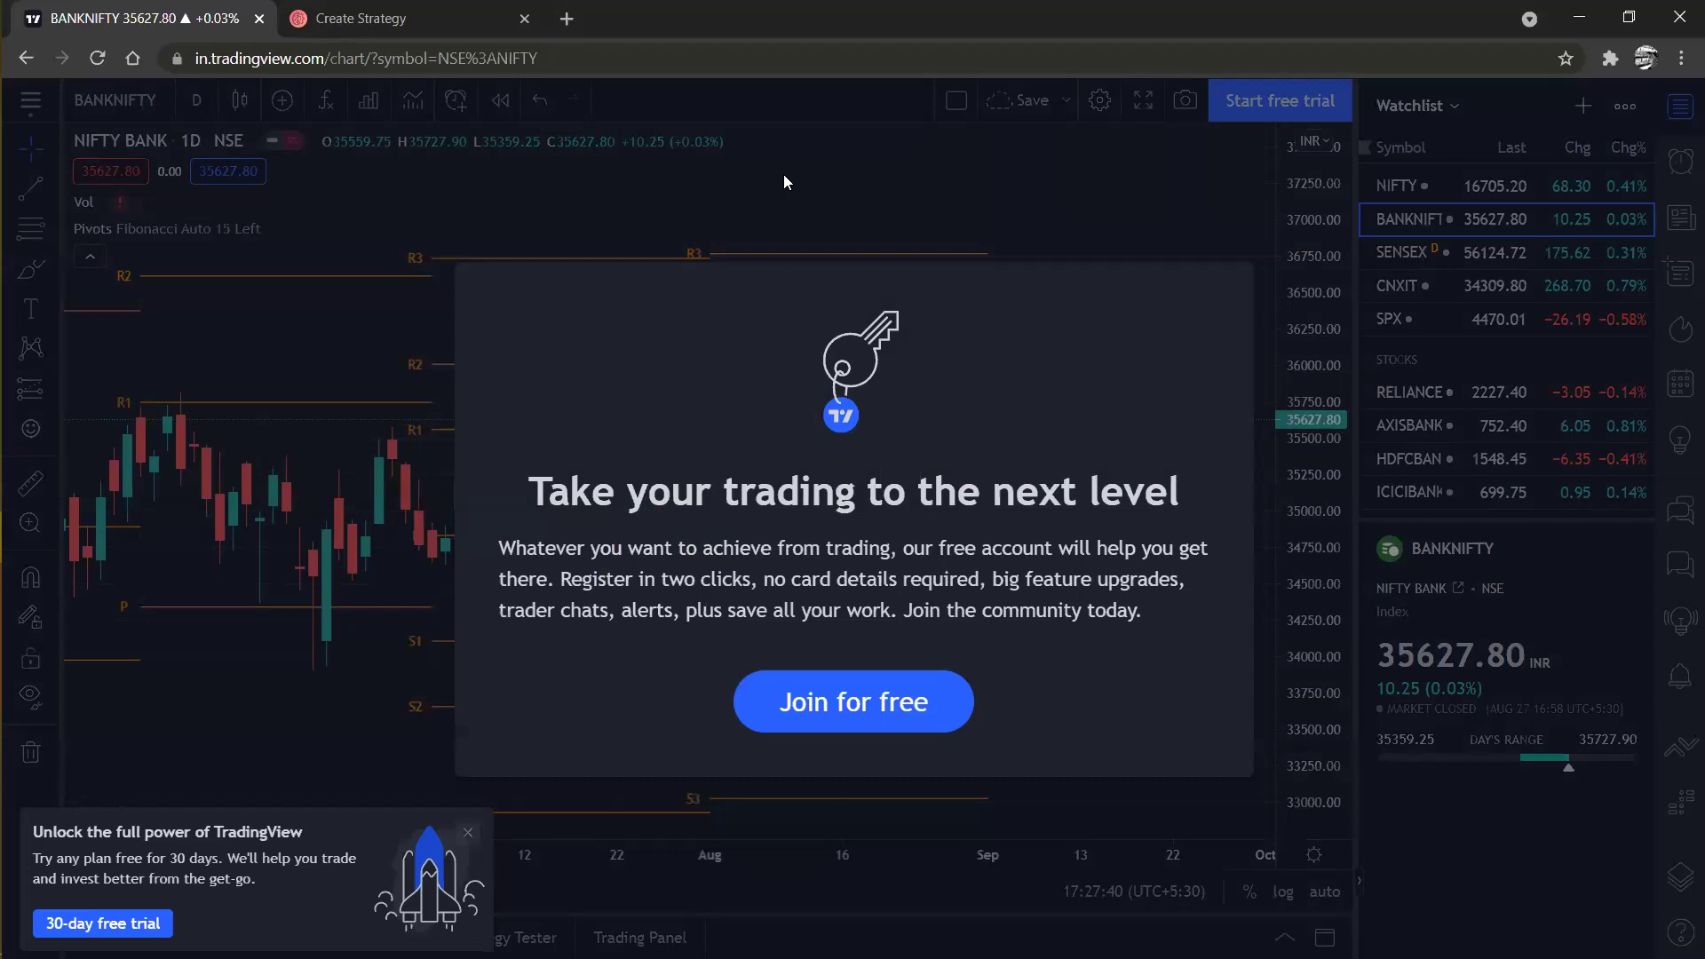
key("ctrl+Tab")
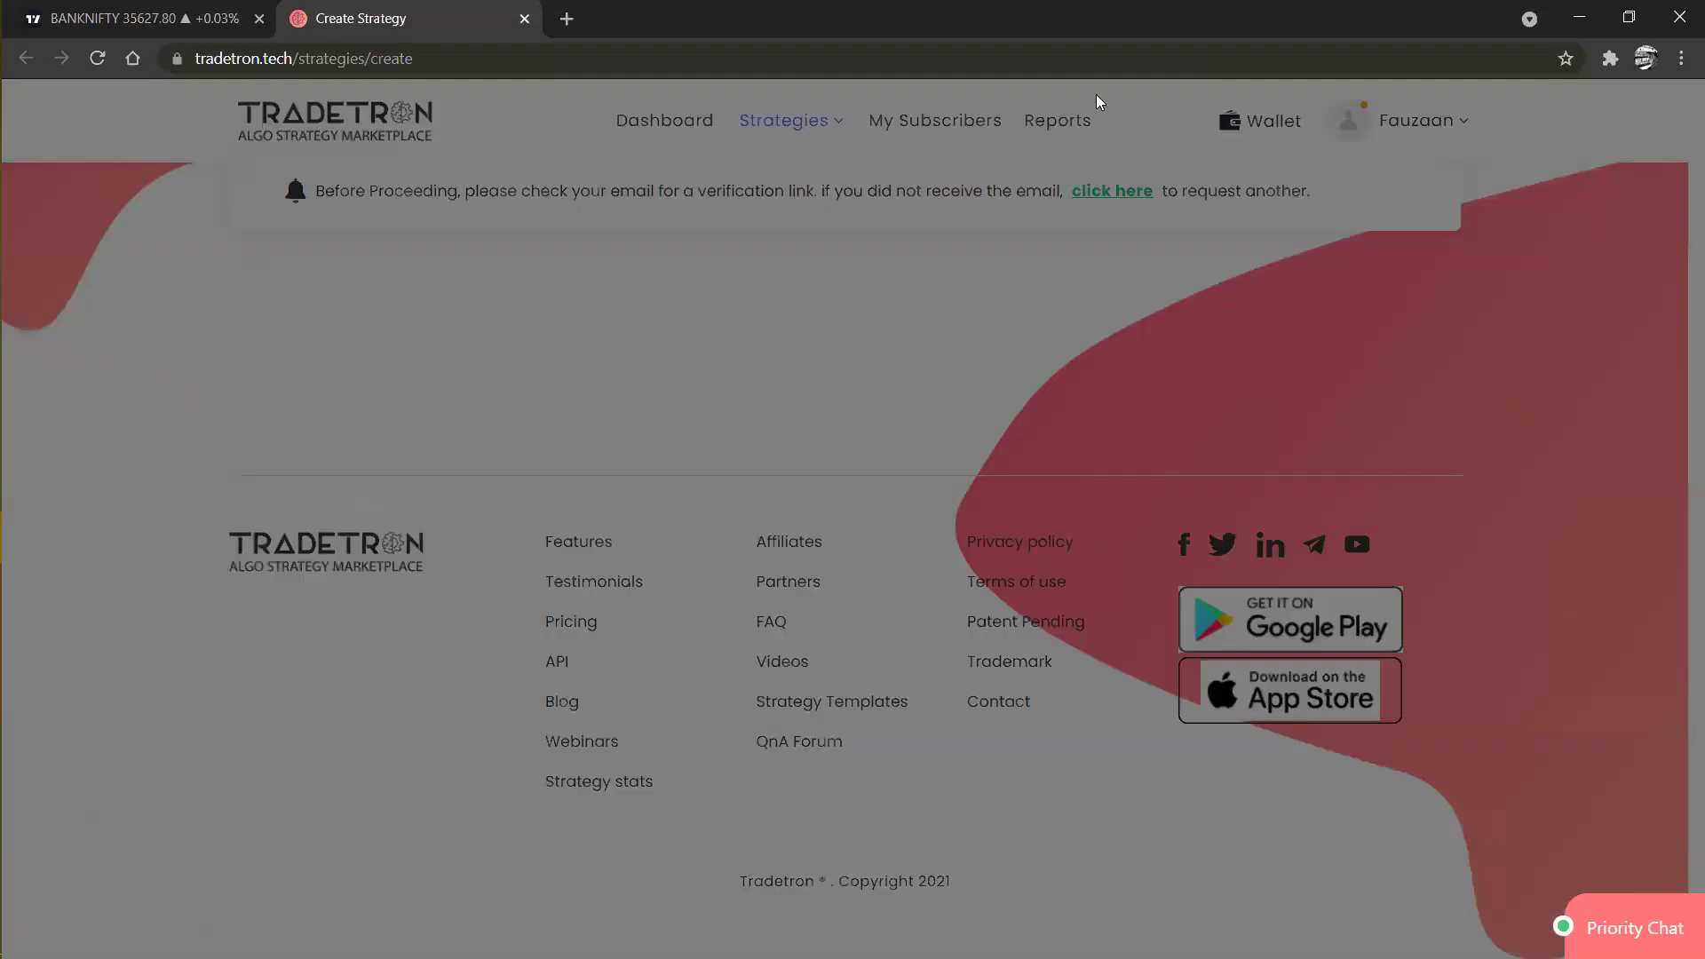